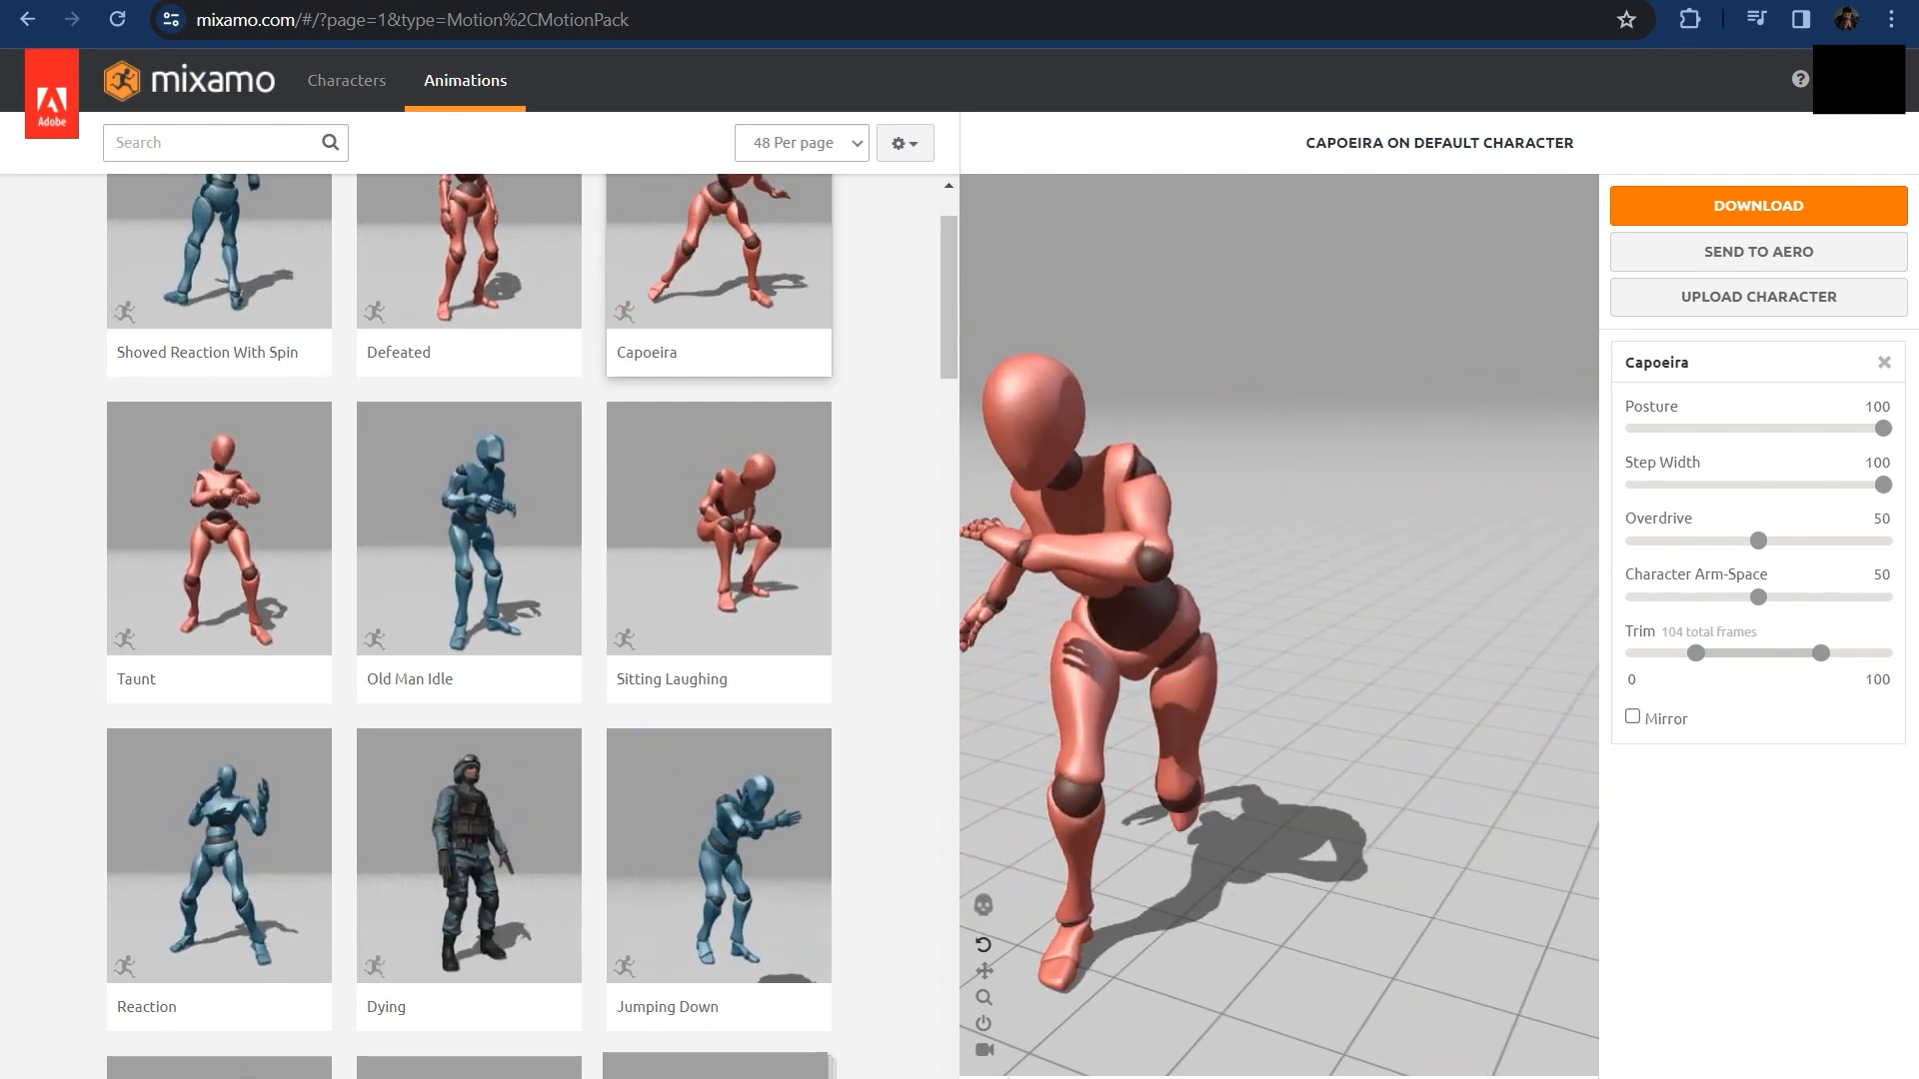
# - Apply the Joyful Jump animation from the Mixamo library to the default character and increase its Overdrive
pyautogui.scroll(1, 469, 600)
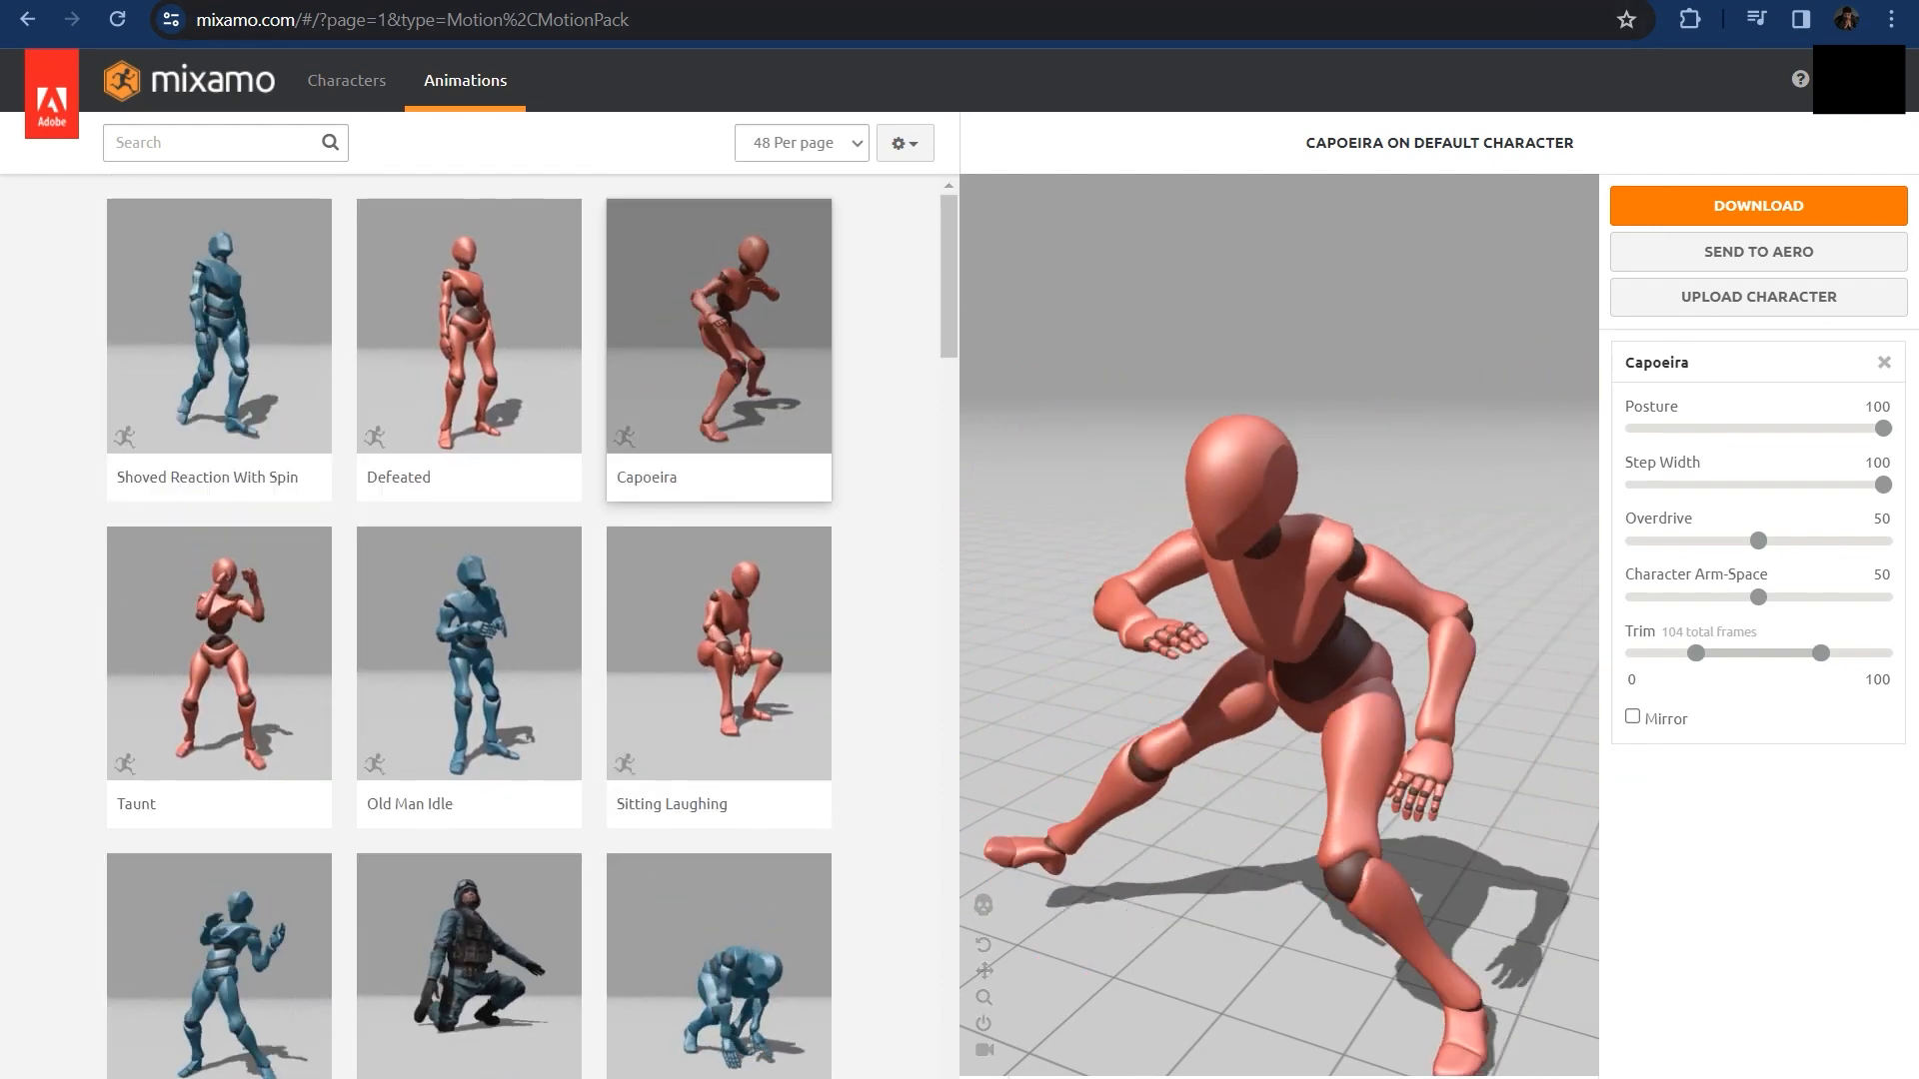
pyautogui.scroll(-2, 470, 600)
pyautogui.scroll(-2, 720, 290)
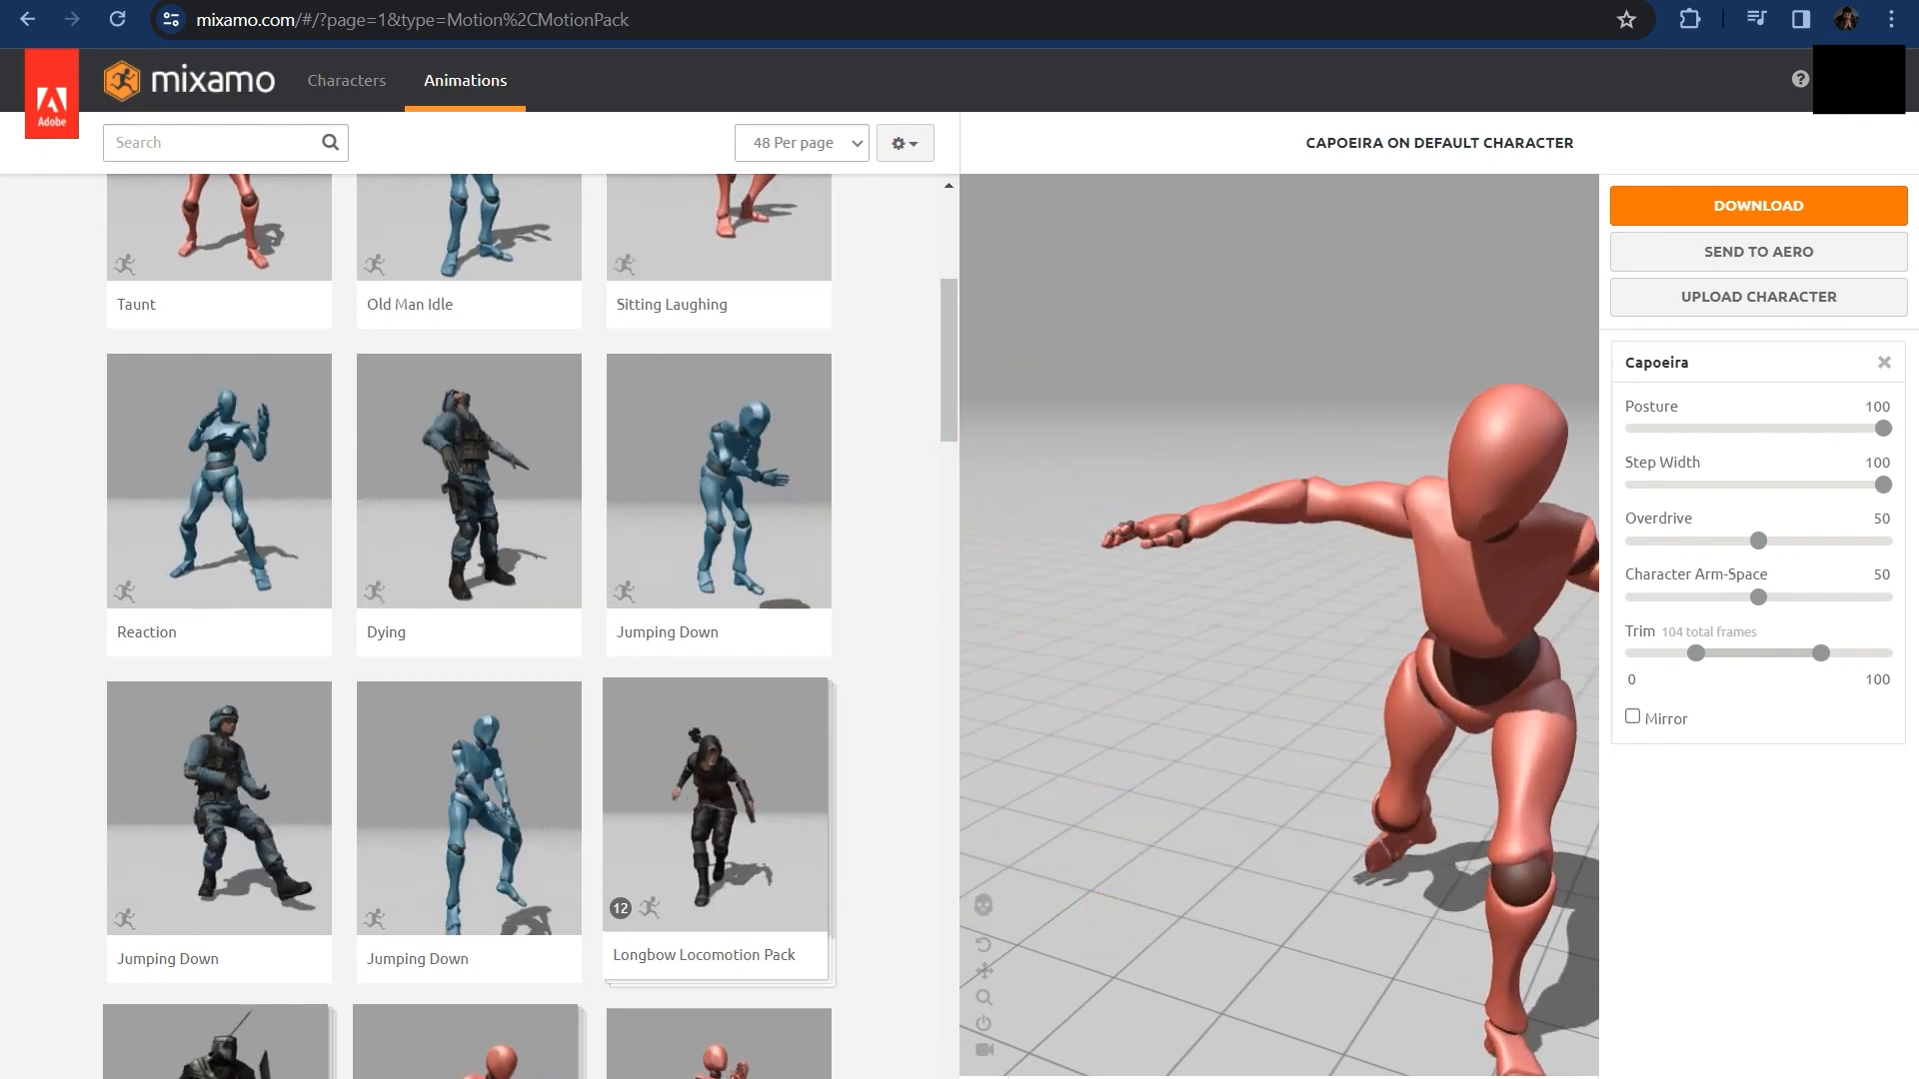
pyautogui.scroll(-10, 720, 259)
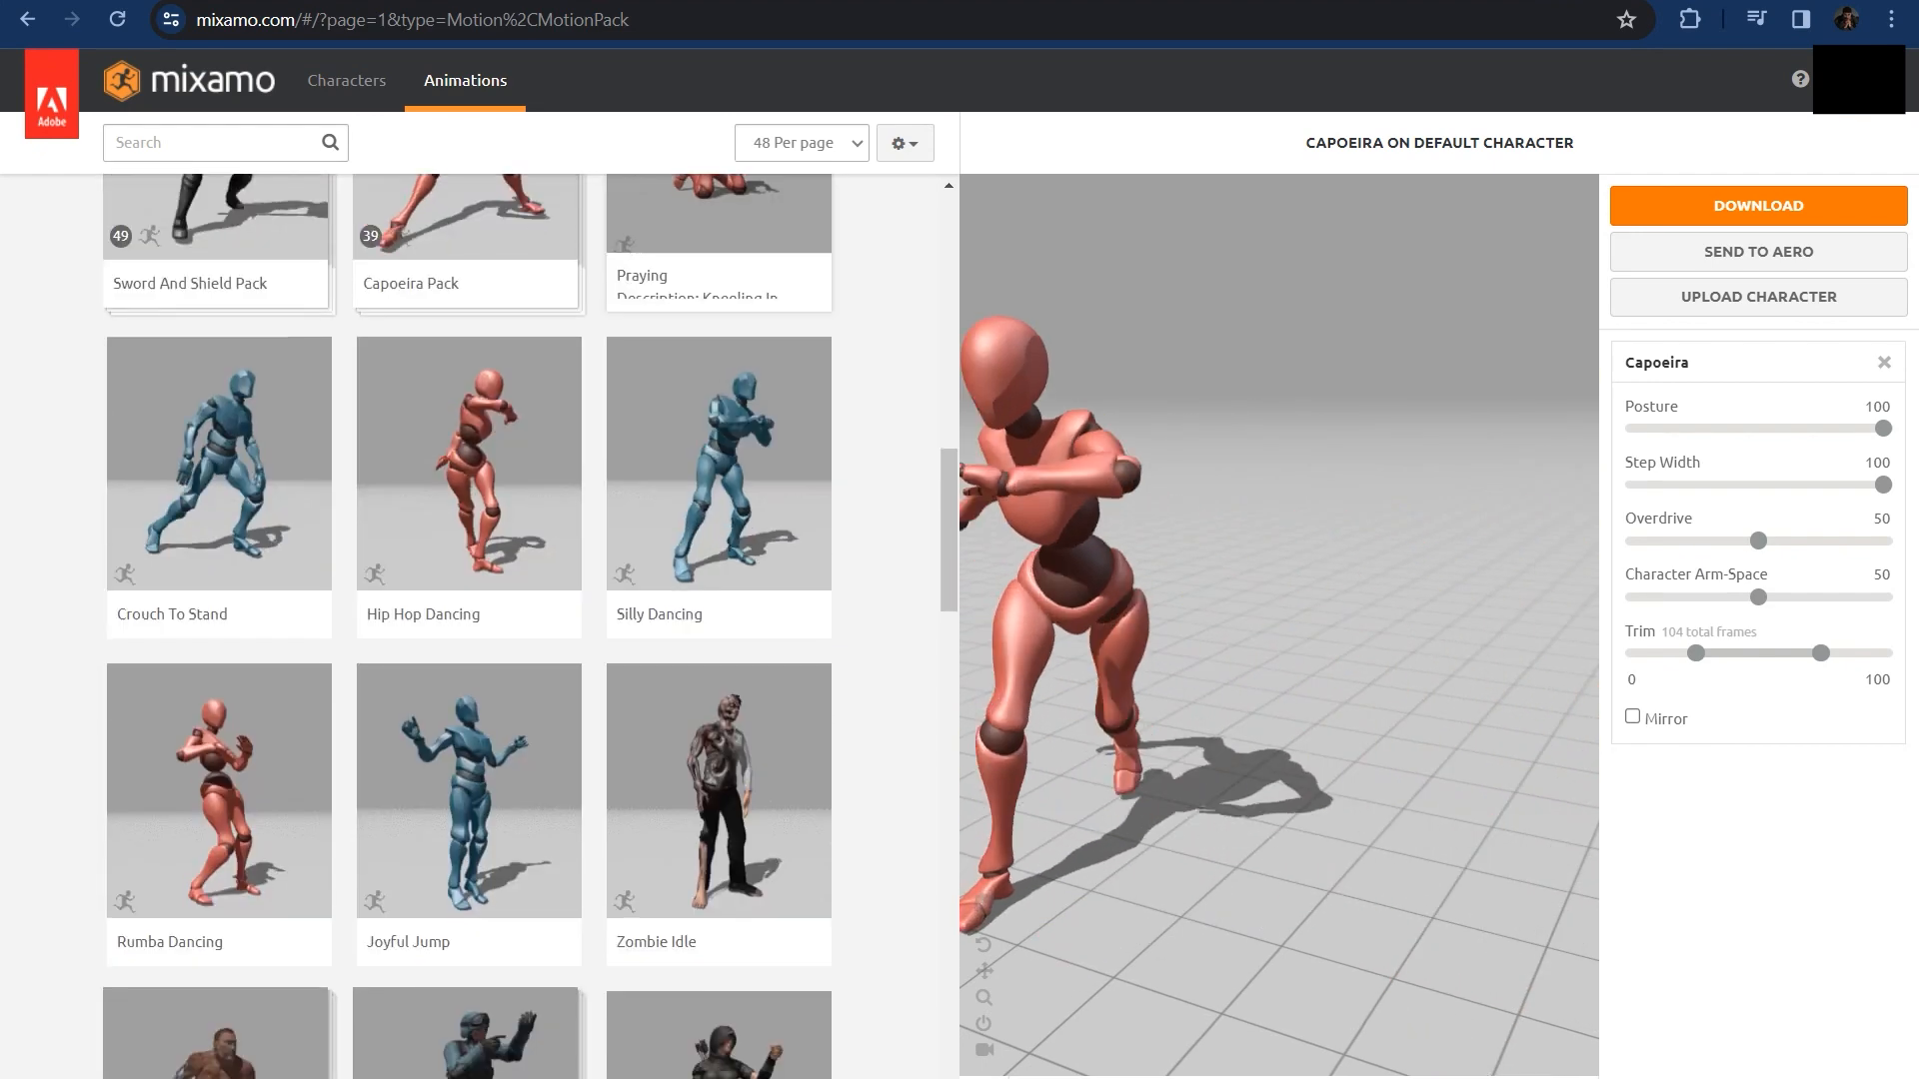
pyautogui.scroll(-4, 468, 600)
pyautogui.click(469, 440)
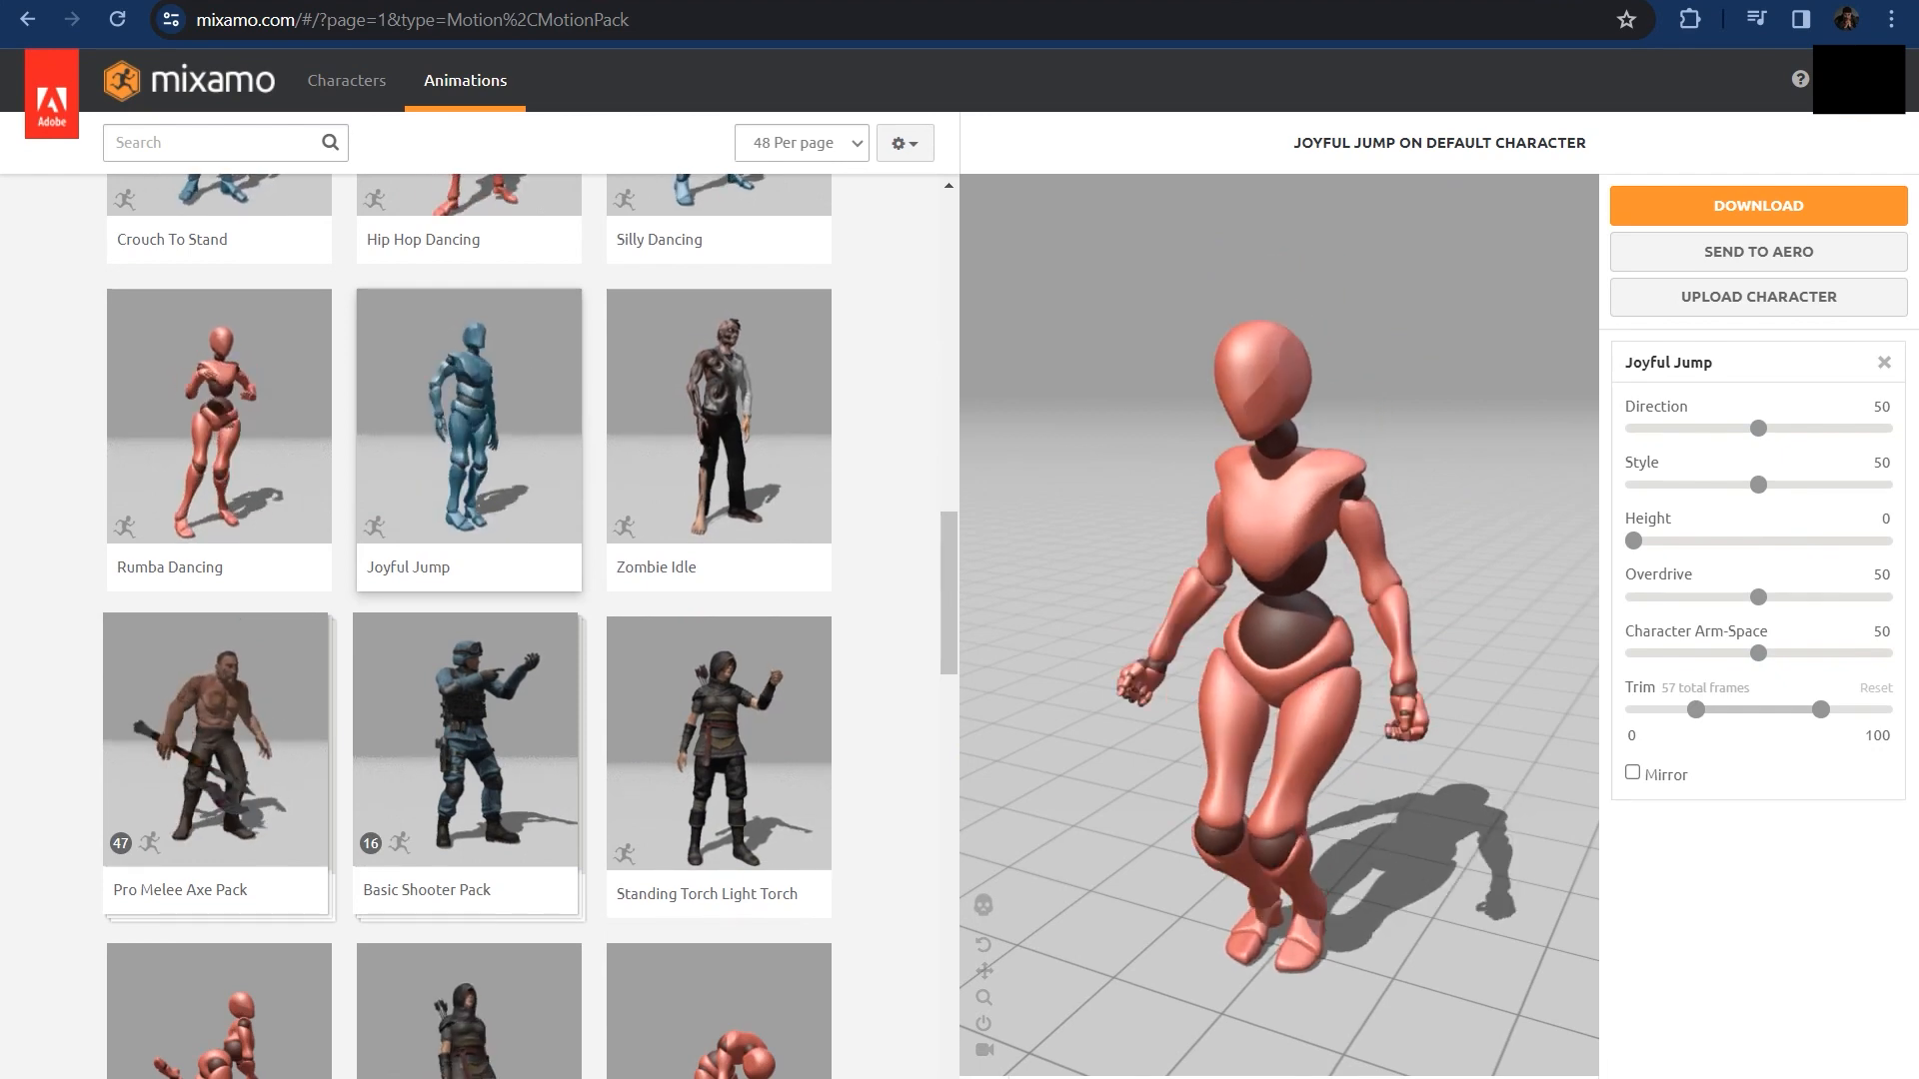
pyautogui.click(1800, 597)
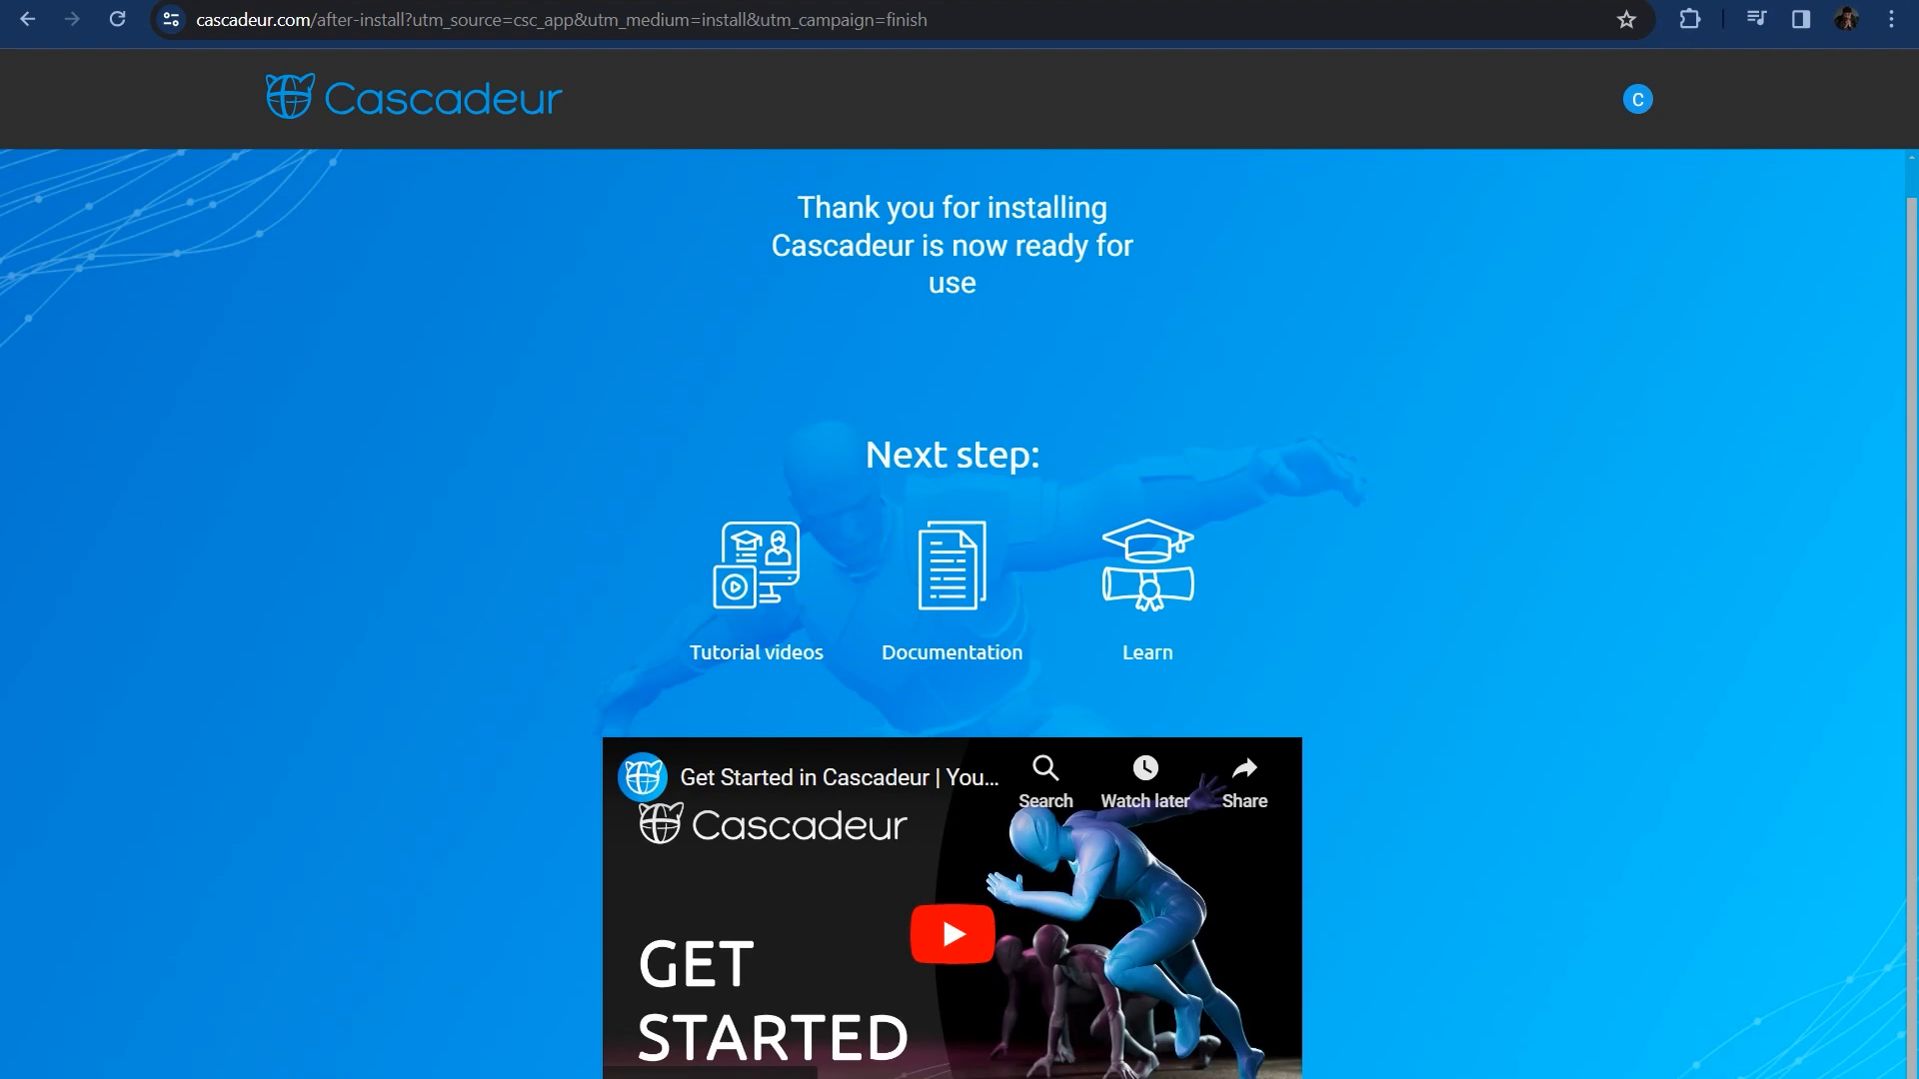
# - Go to the Cascadeur plans page and review the annual prices and included features of each plan
pyautogui.hotkey('ctrl', 'Tab')
pyautogui.scroll(-7, 949, 600)
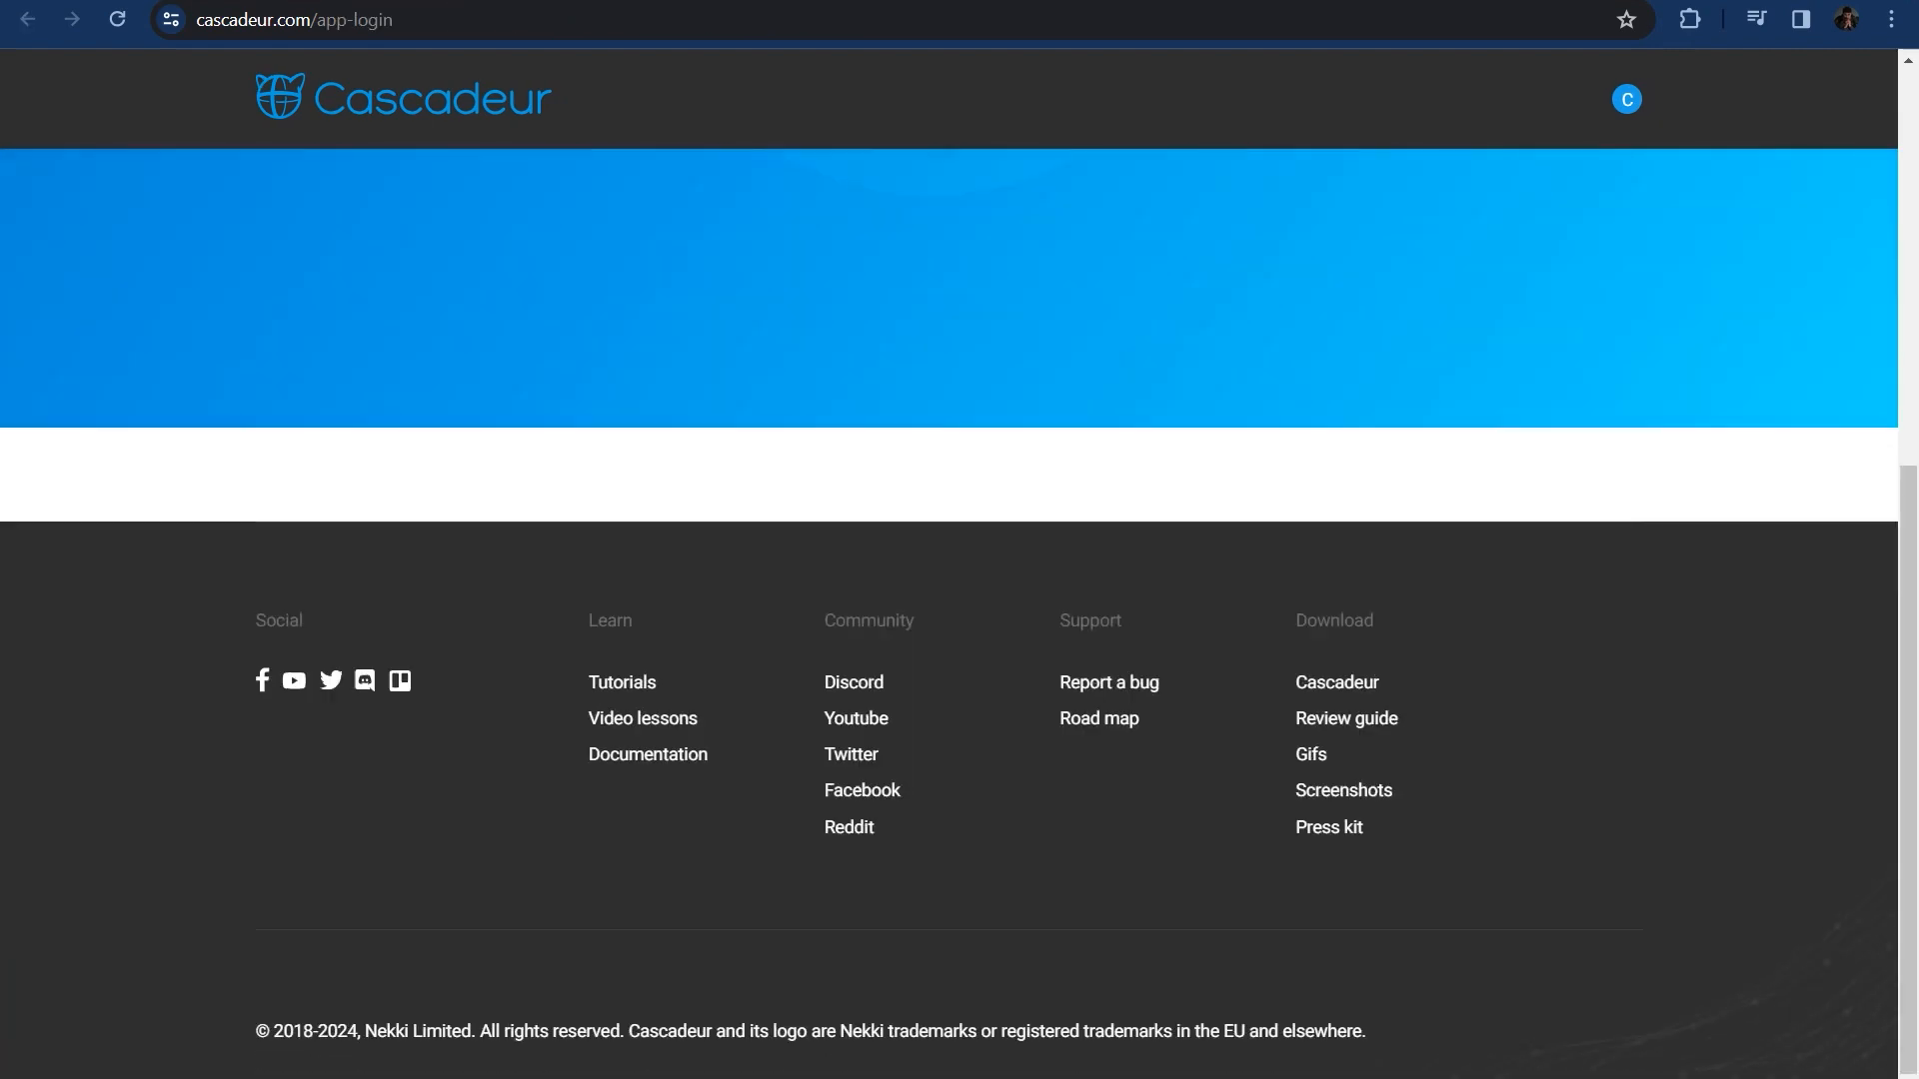
pyautogui.scroll(7, 950, 600)
pyautogui.hotkey('ctrl', 'Tab')
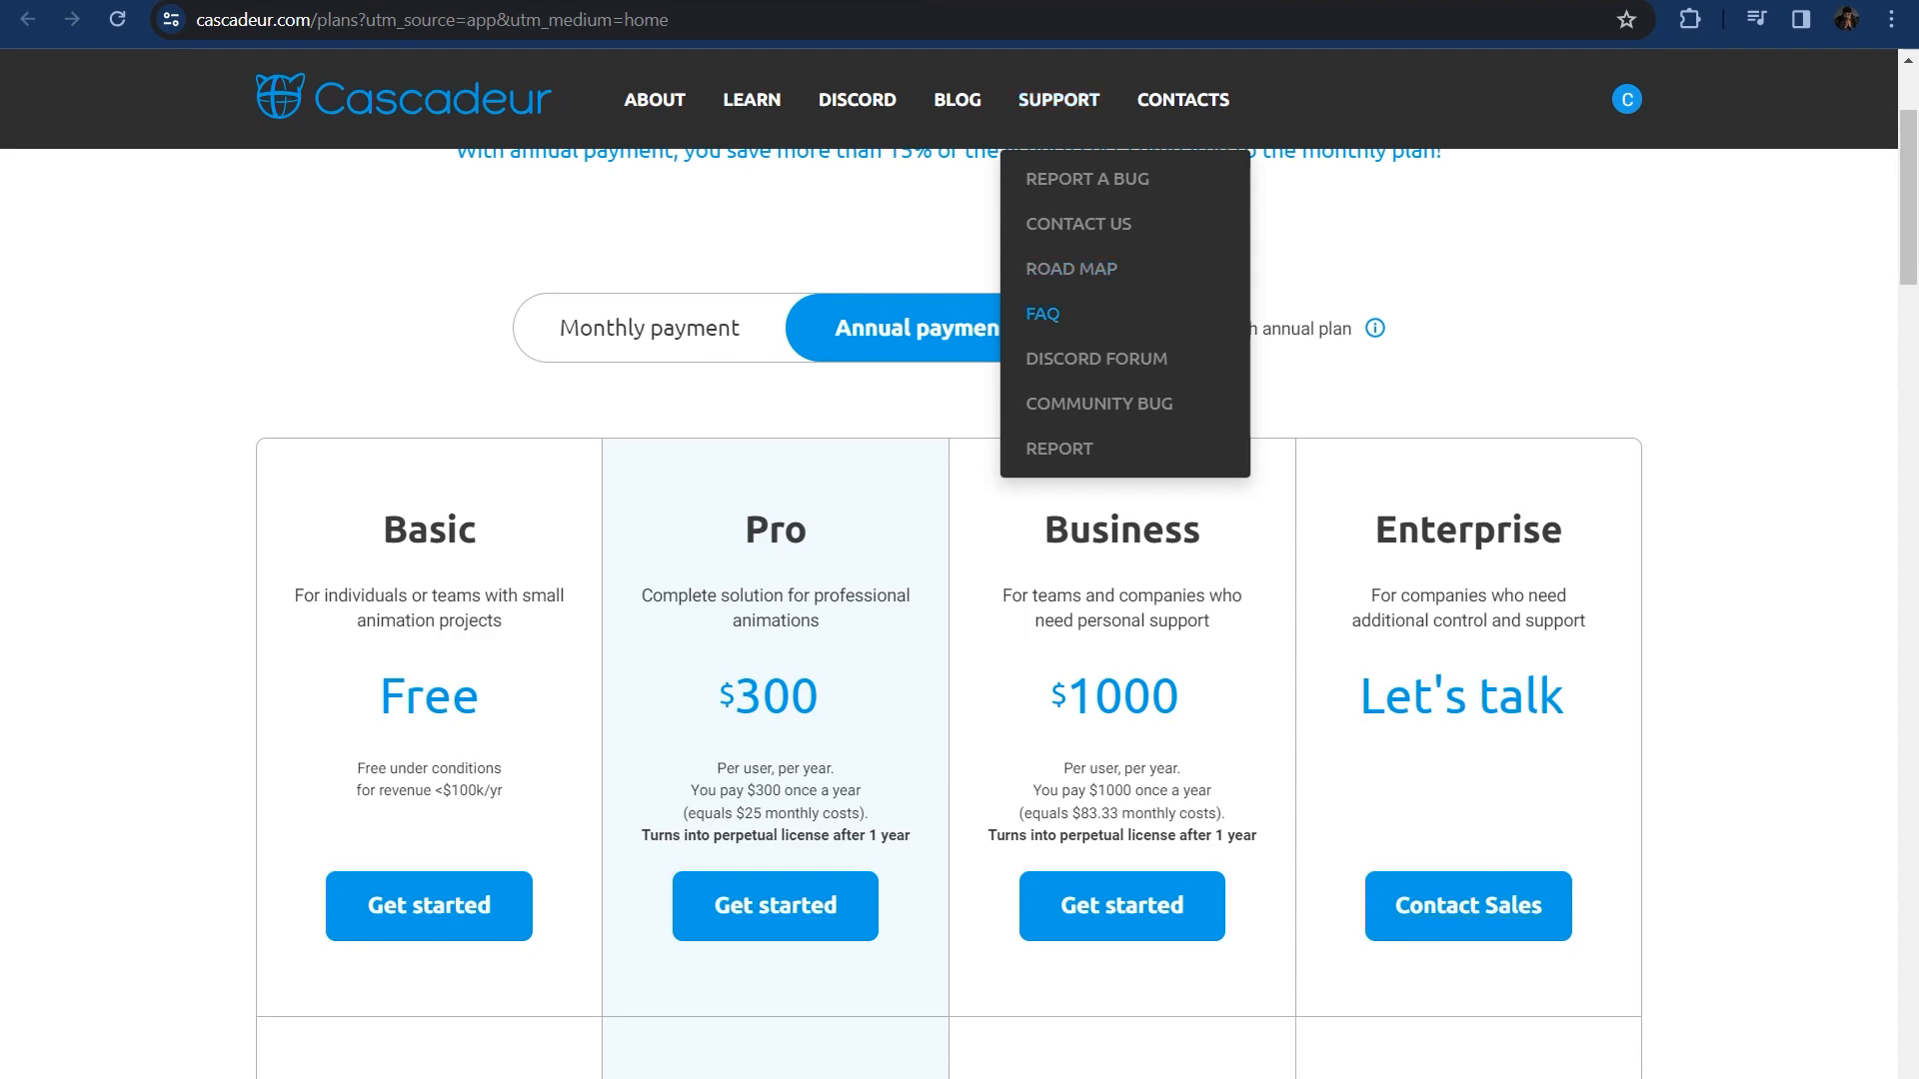
pyautogui.scroll(2, 1000, 600)
pyautogui.scroll(-2, 1000, 599)
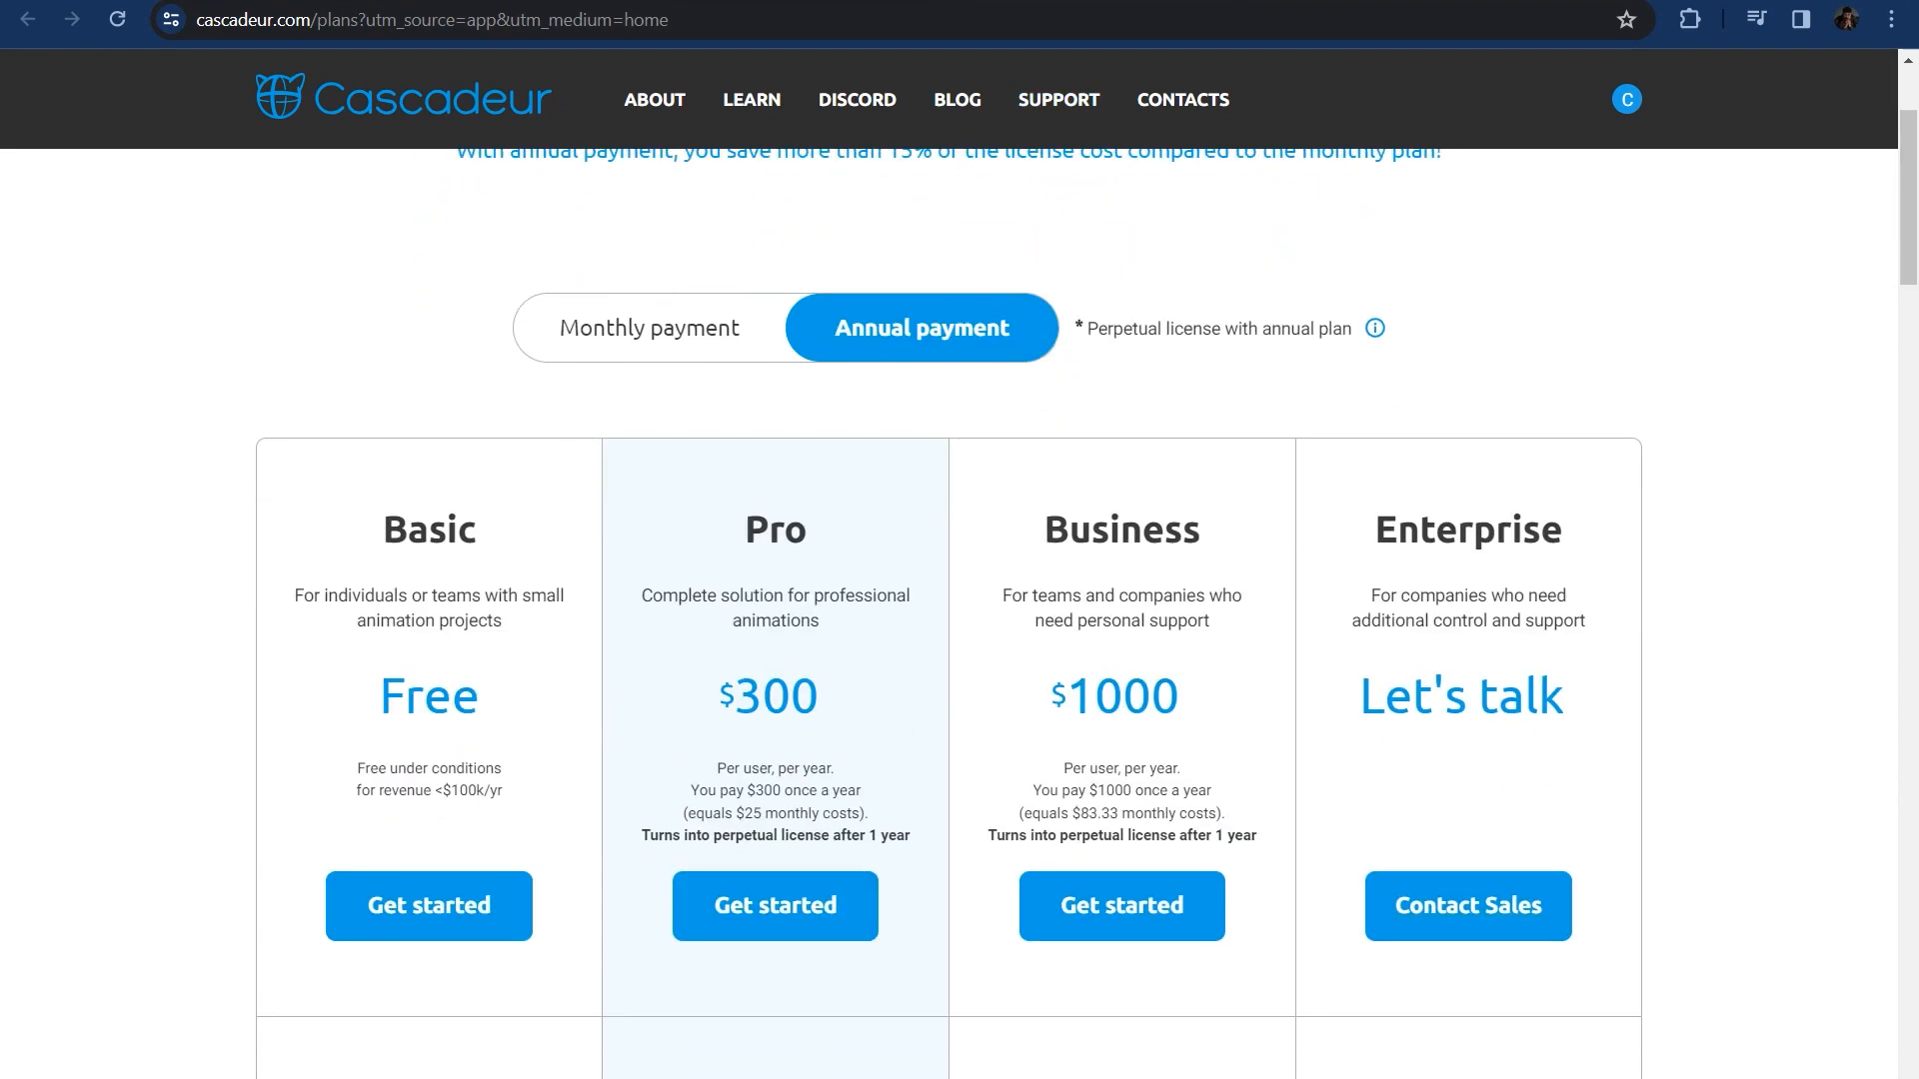
pyautogui.scroll(-5, 949, 600)
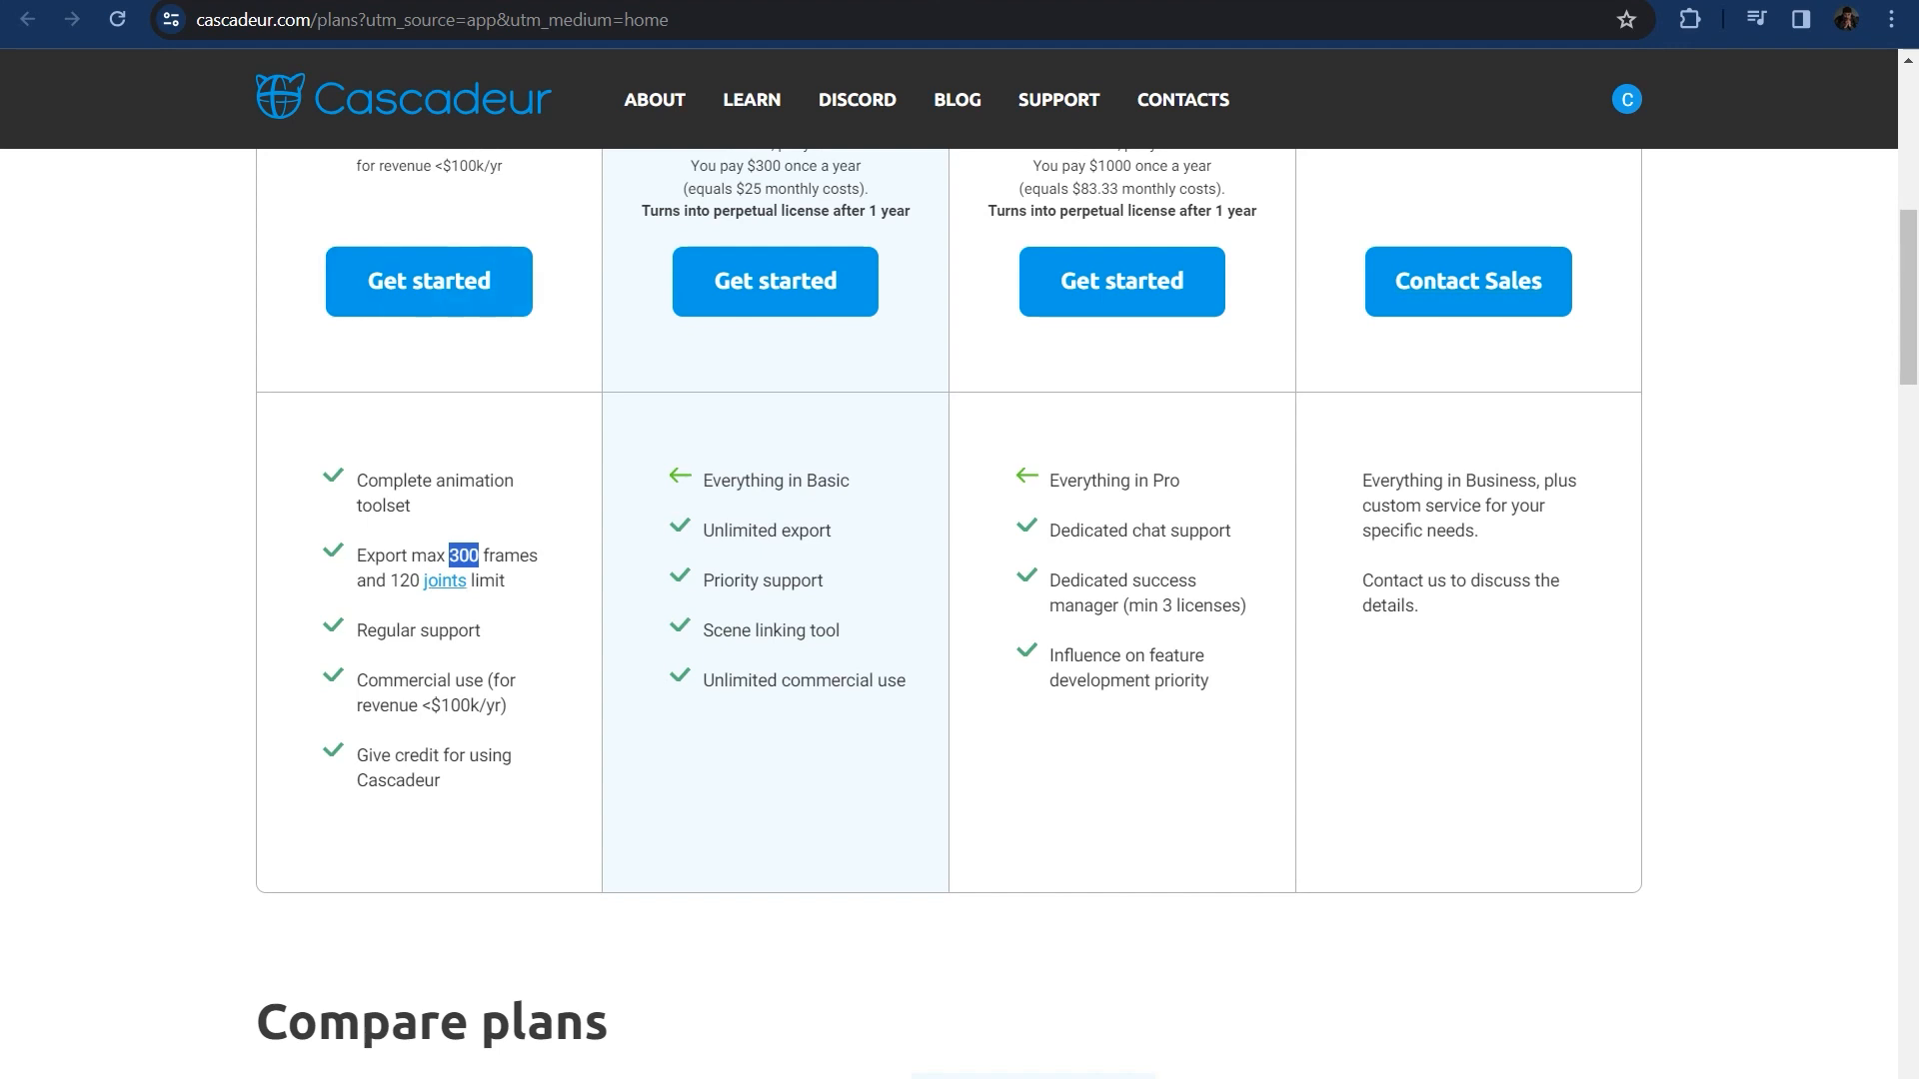
# - Highlight the Basic plan's commercial use condition and compare its terms with the Pro and Business plans
pyautogui.moveTo(508, 706); pyautogui.dragTo(357, 680)
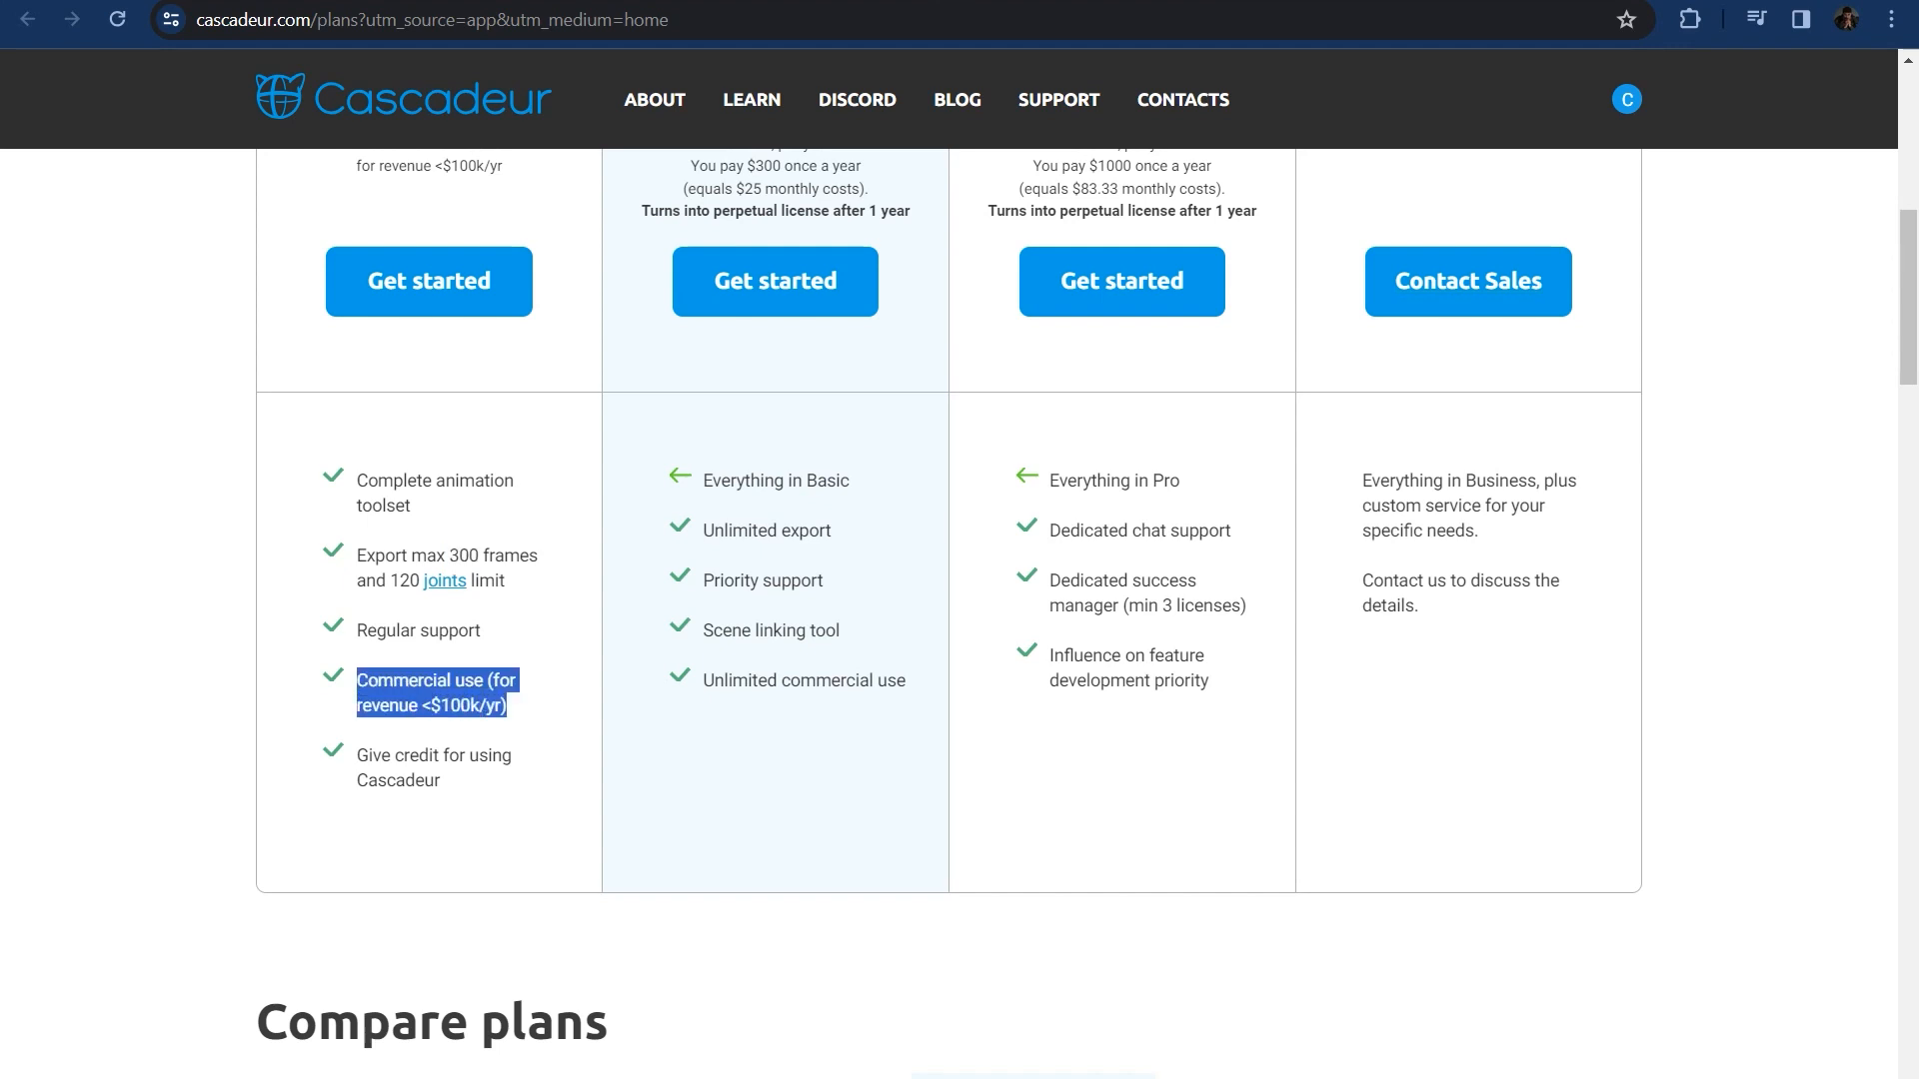
pyautogui.scroll(4, 960, 600)
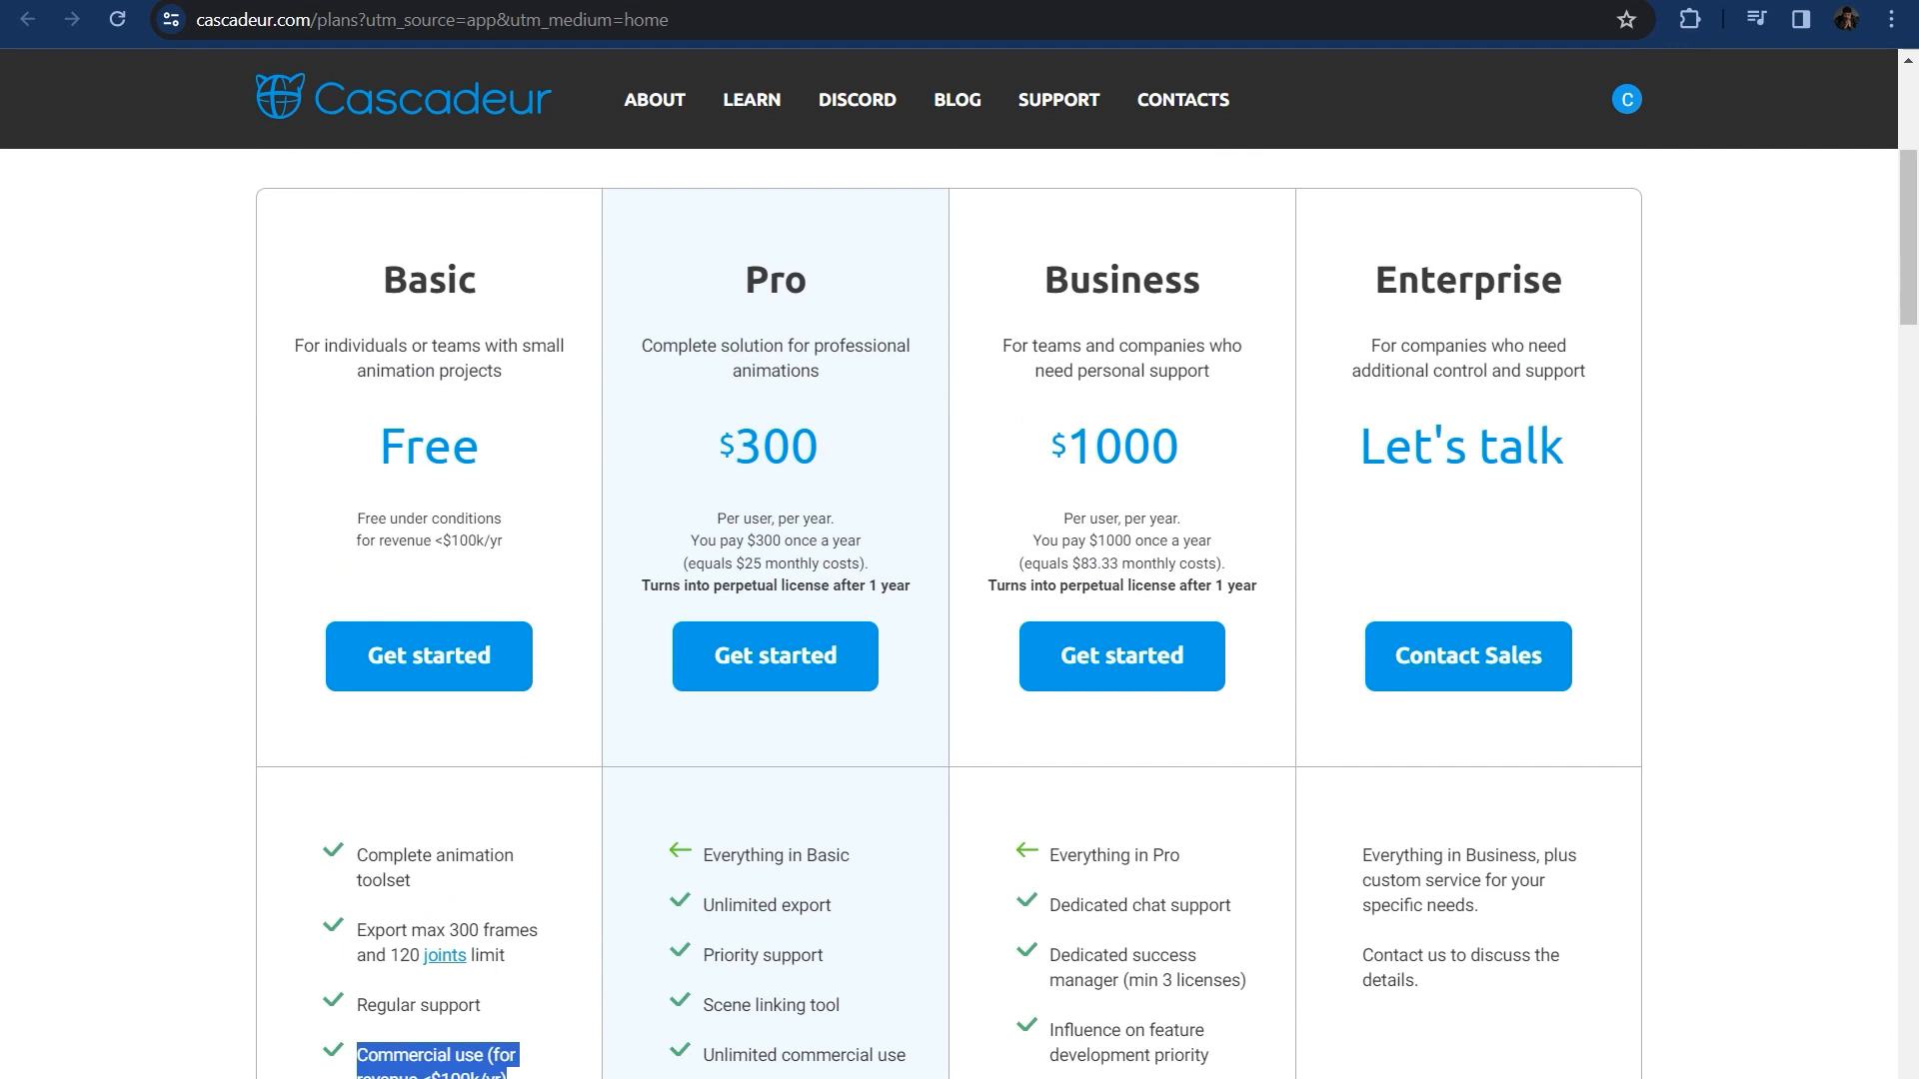
pyautogui.scroll(1, 959, 599)
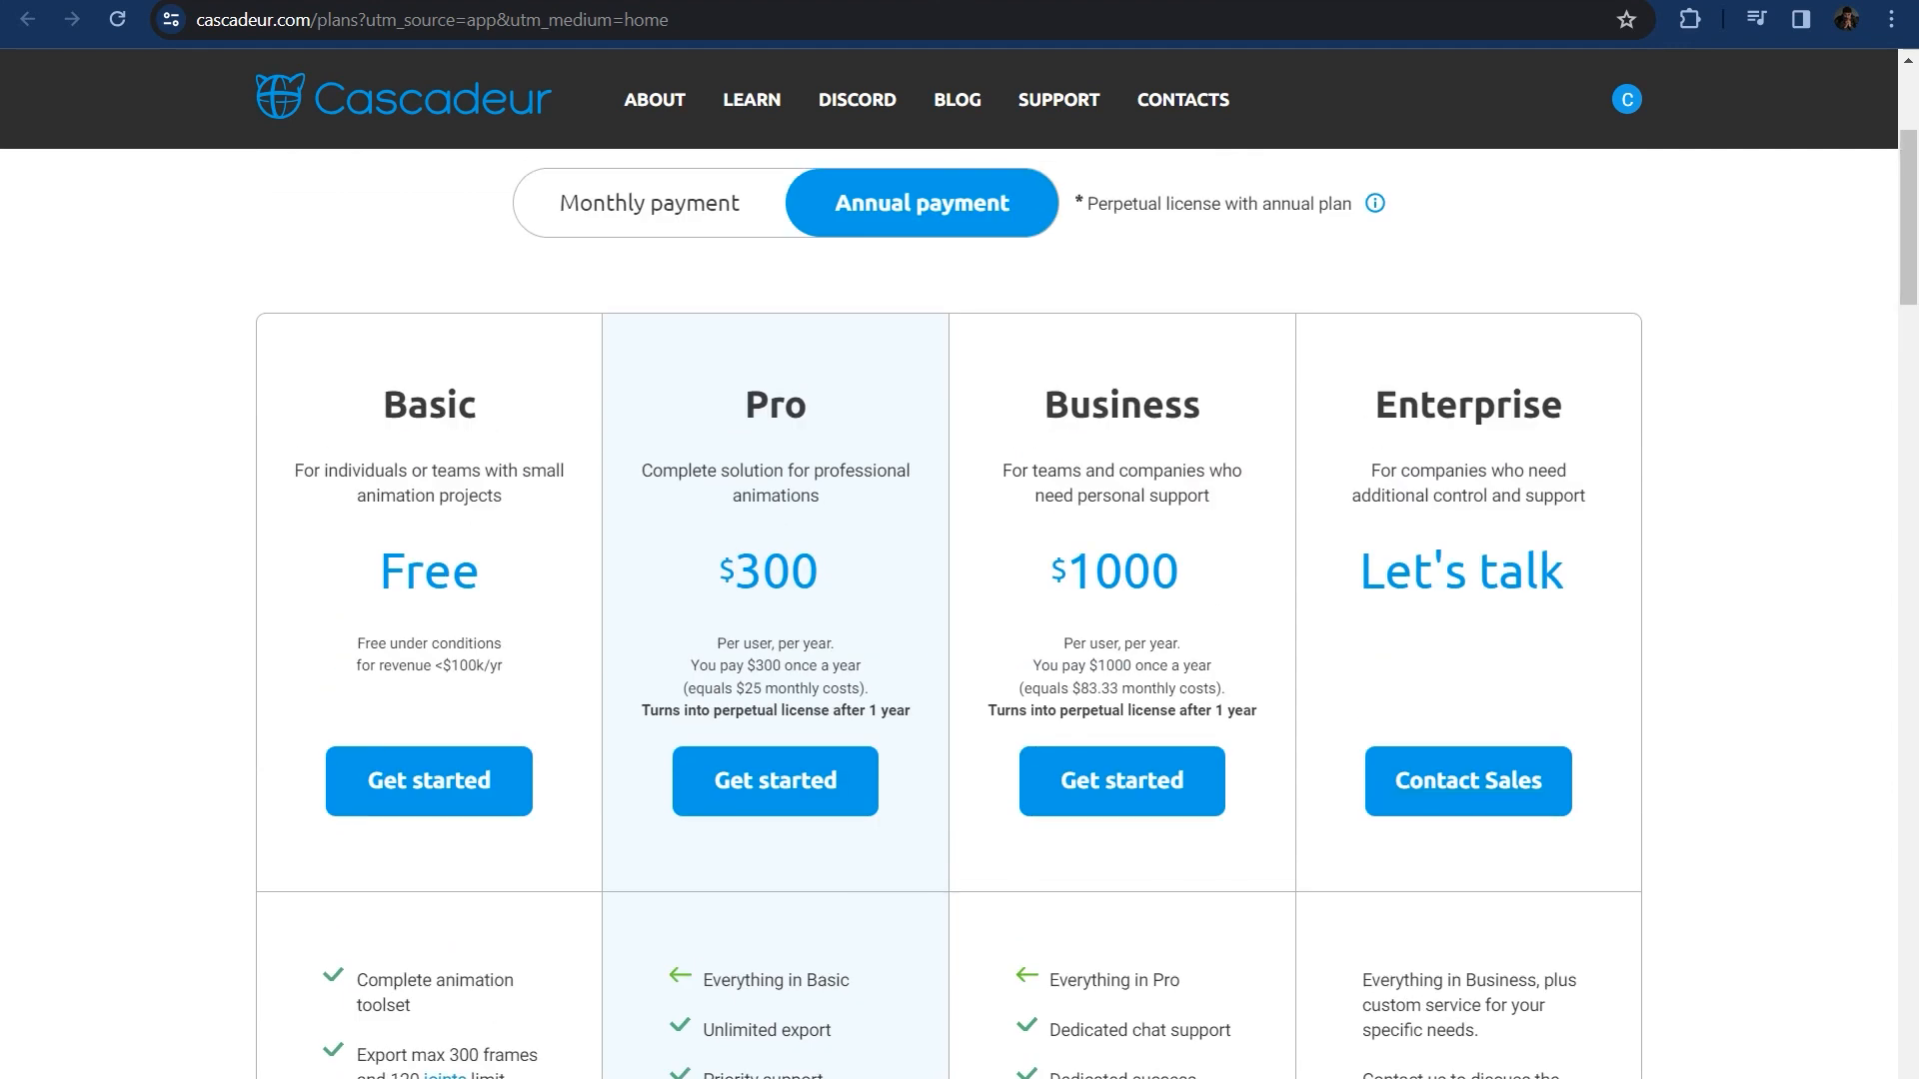
pyautogui.scroll(-2, 960, 599)
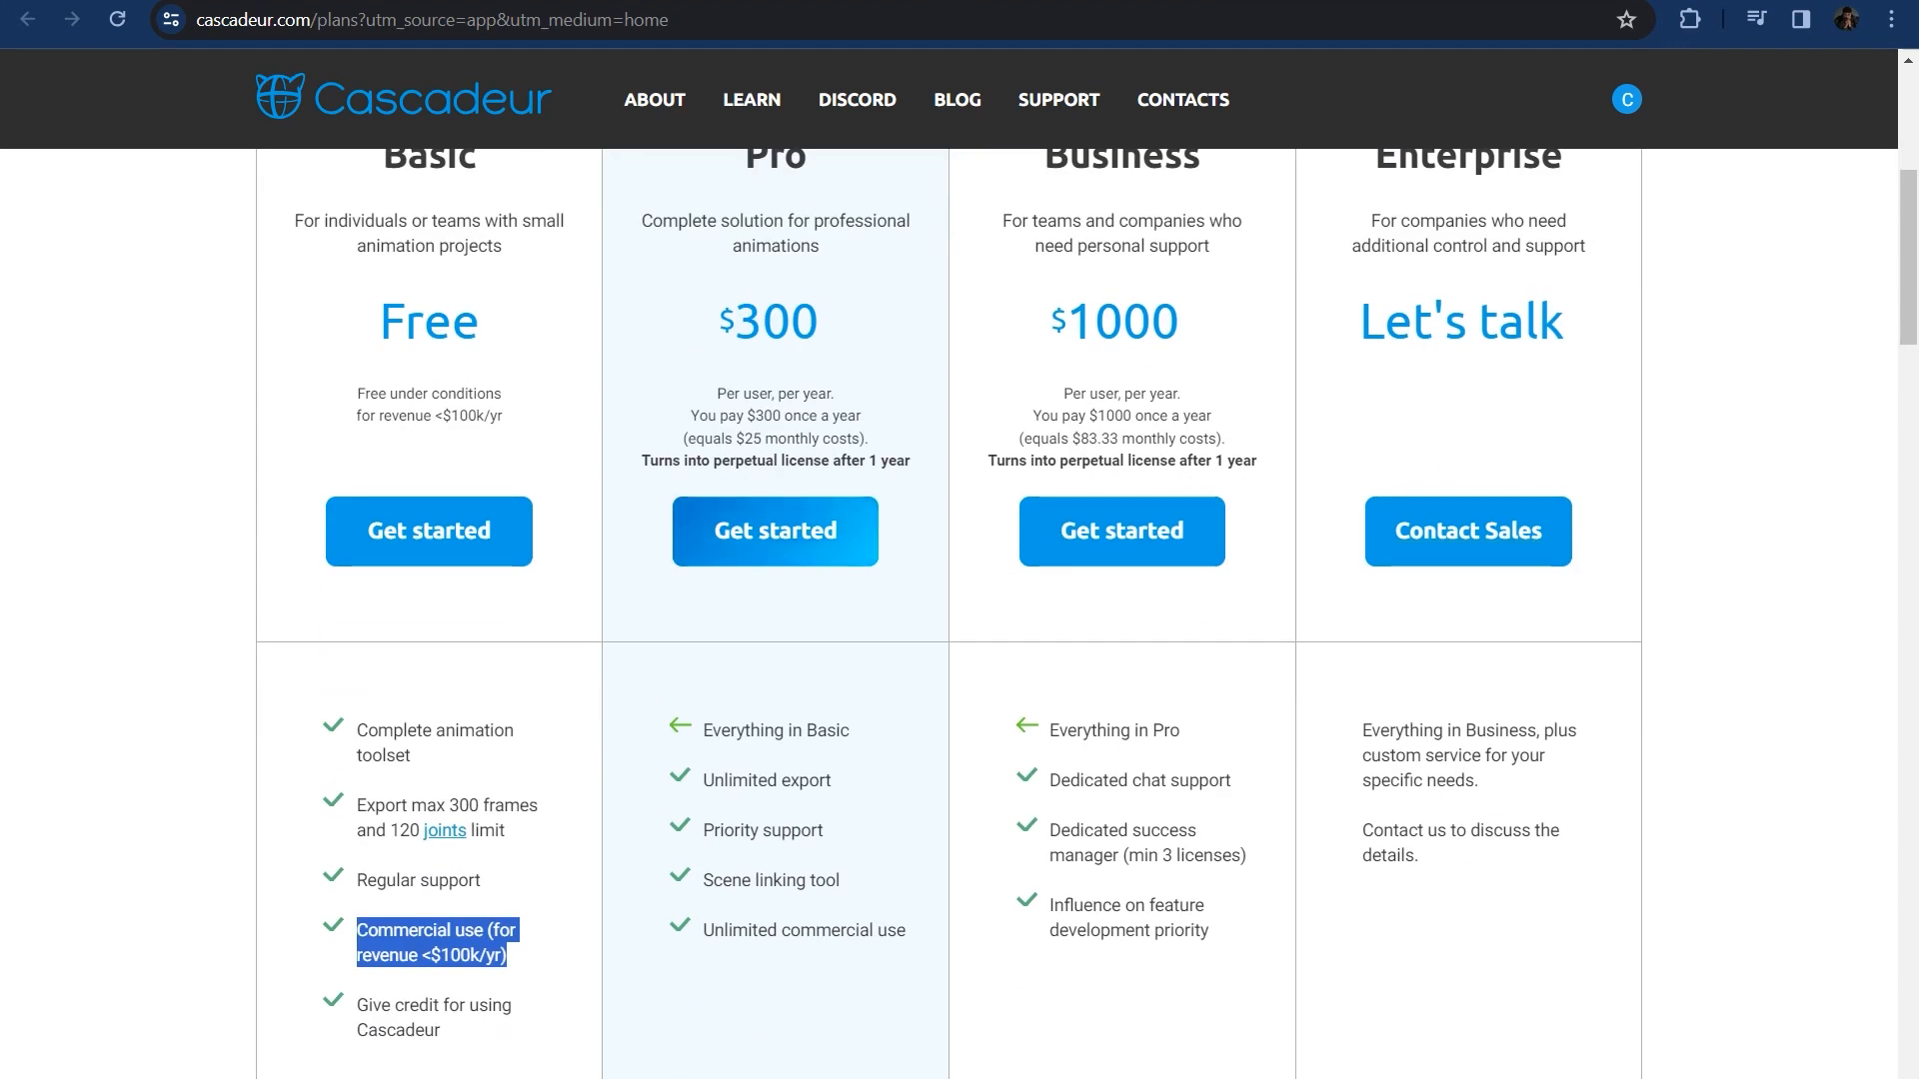
pyautogui.scroll(2, 775, 540)
pyautogui.scroll(-2, 775, 540)
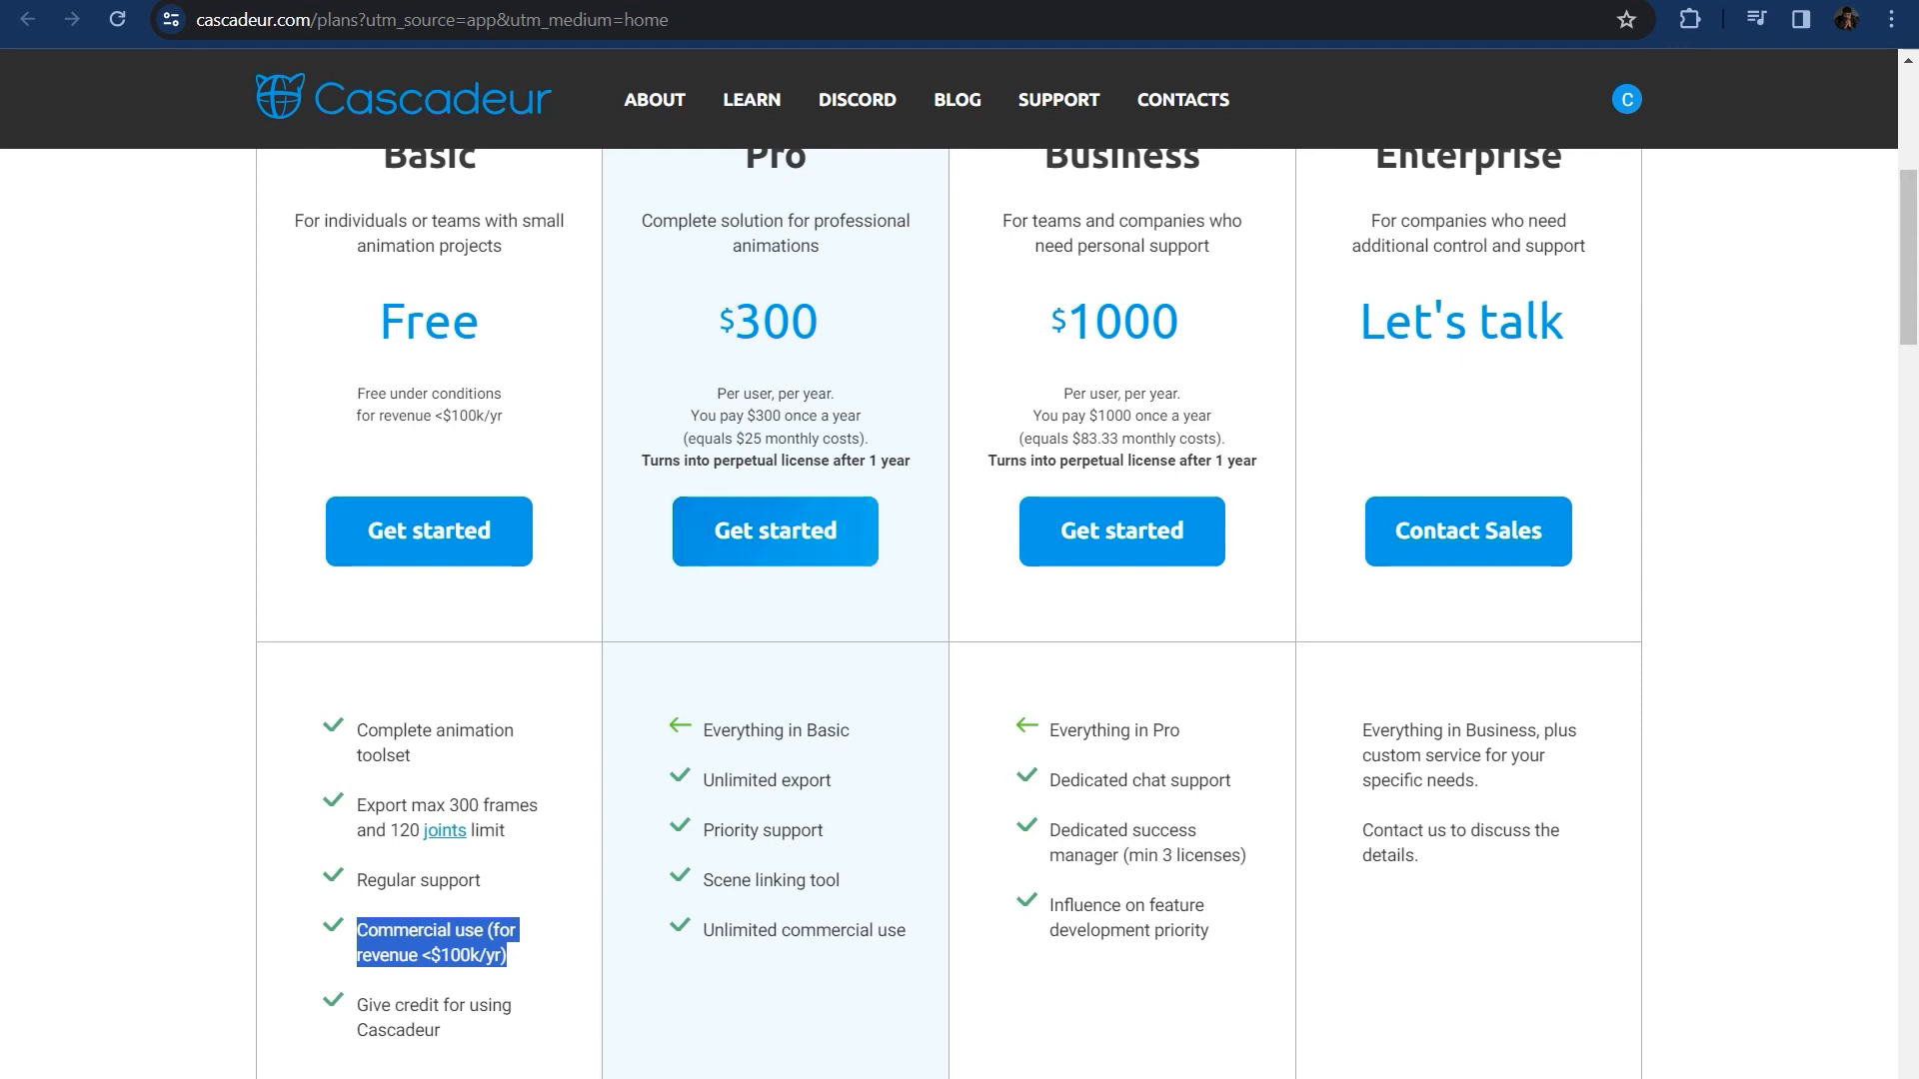
pyautogui.scroll(3, 960, 599)
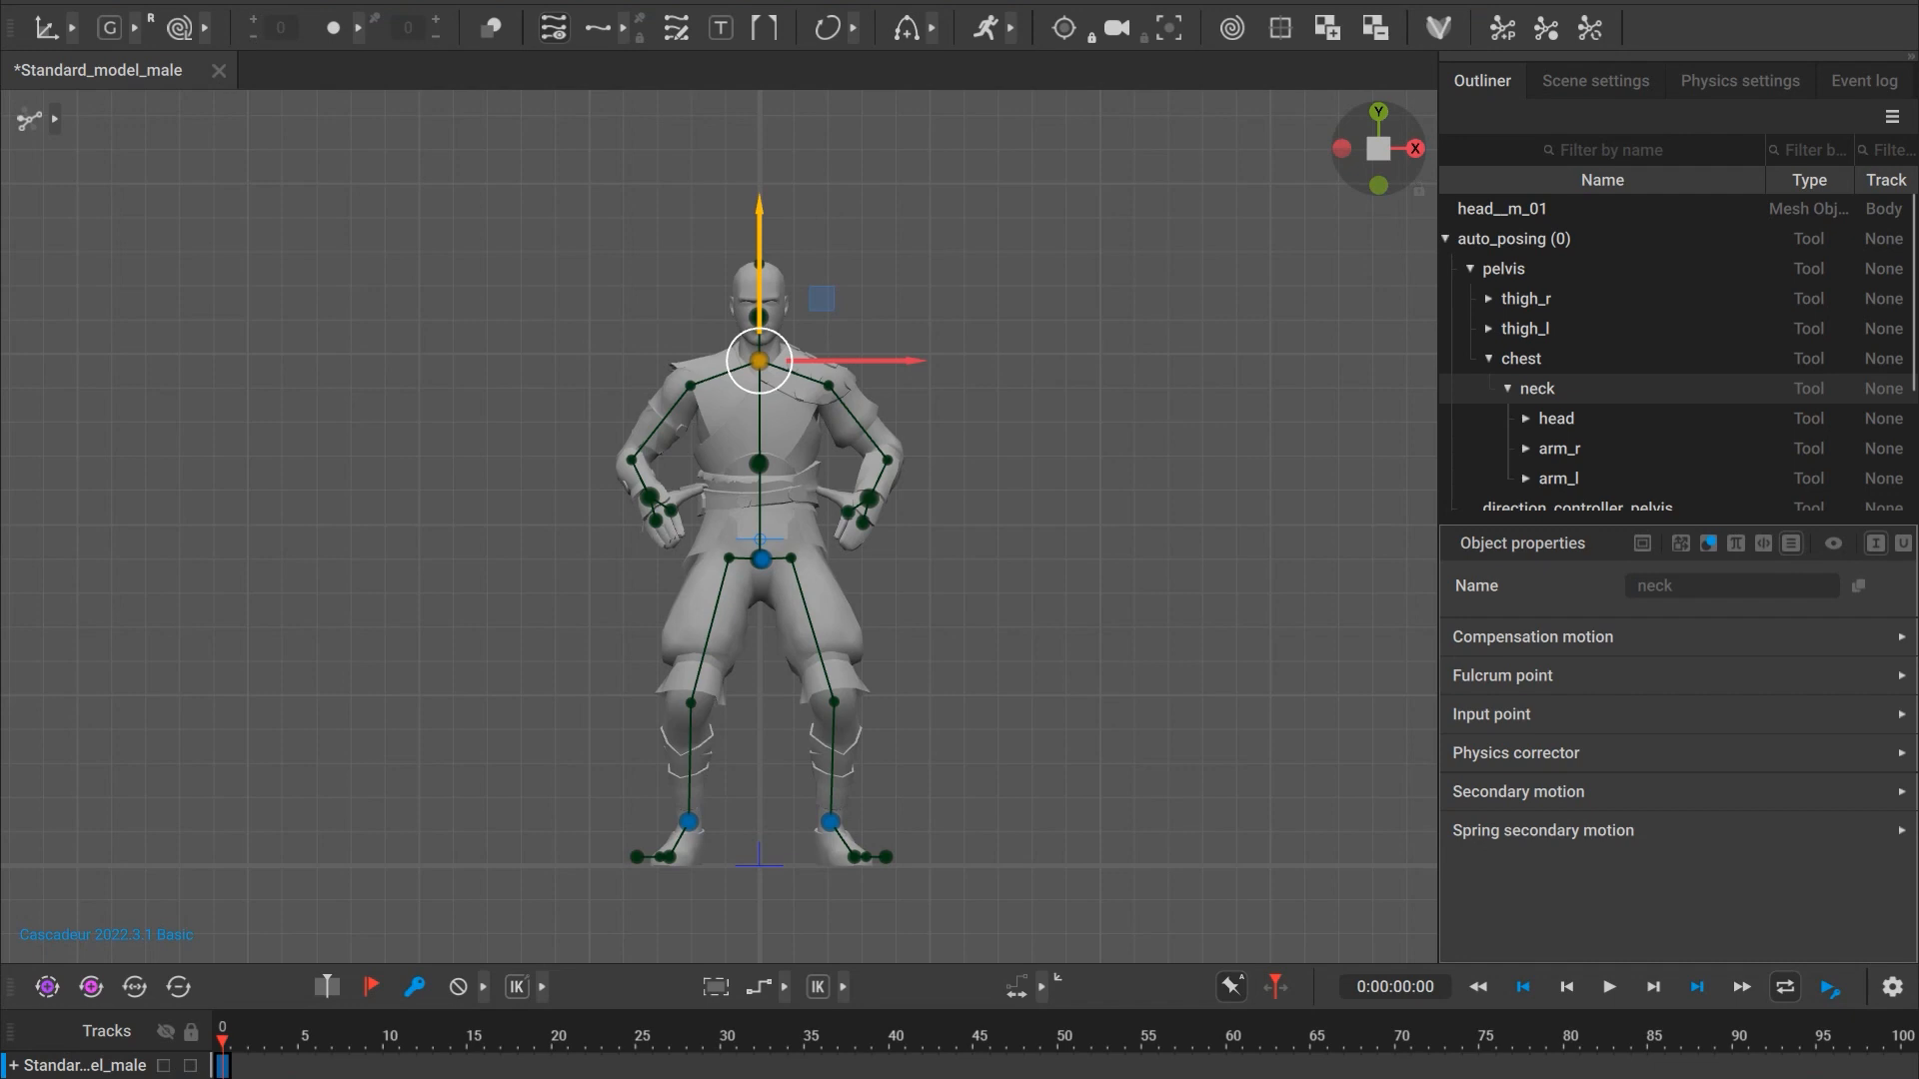
# - Switch to the Cascadeur application and open the Standard Model Male sample from its home window
pyautogui.click(114, 1)
pyautogui.moveTo(66, 1)
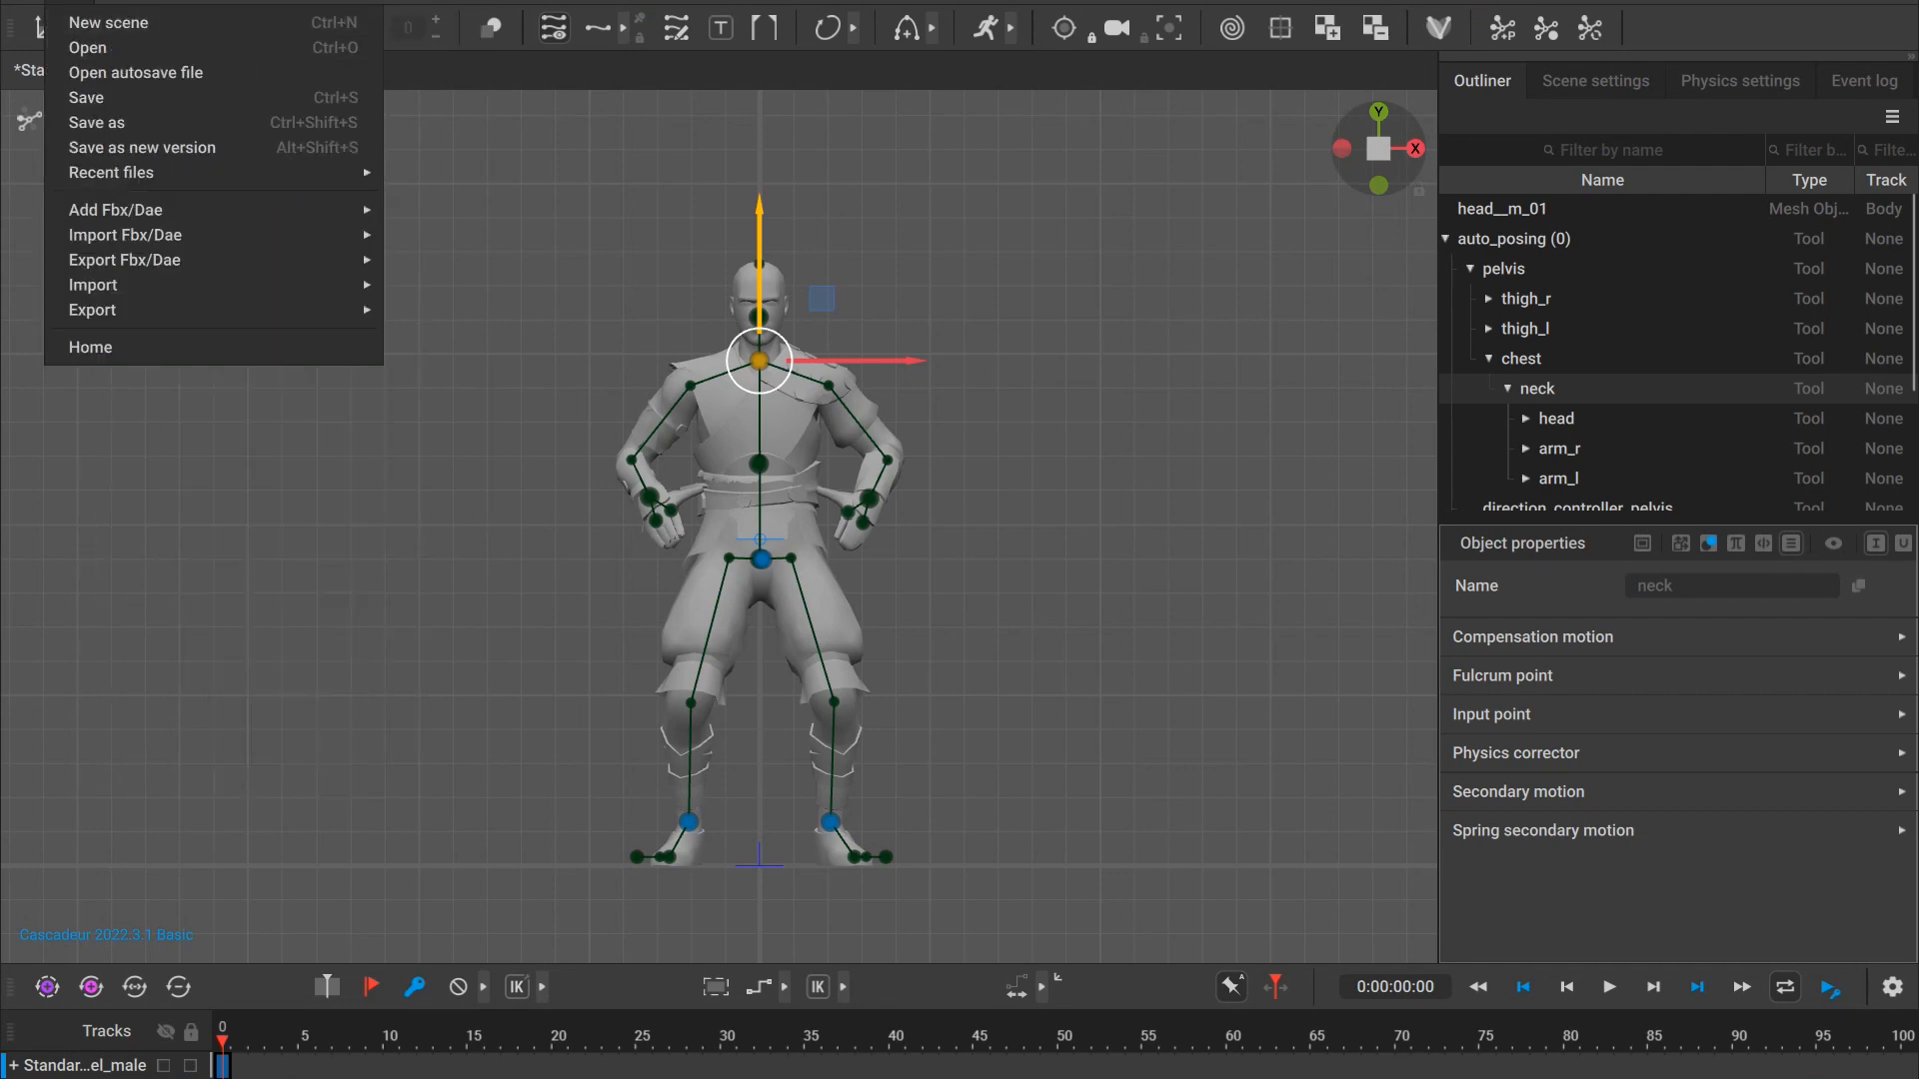
pyautogui.click(470, 299)
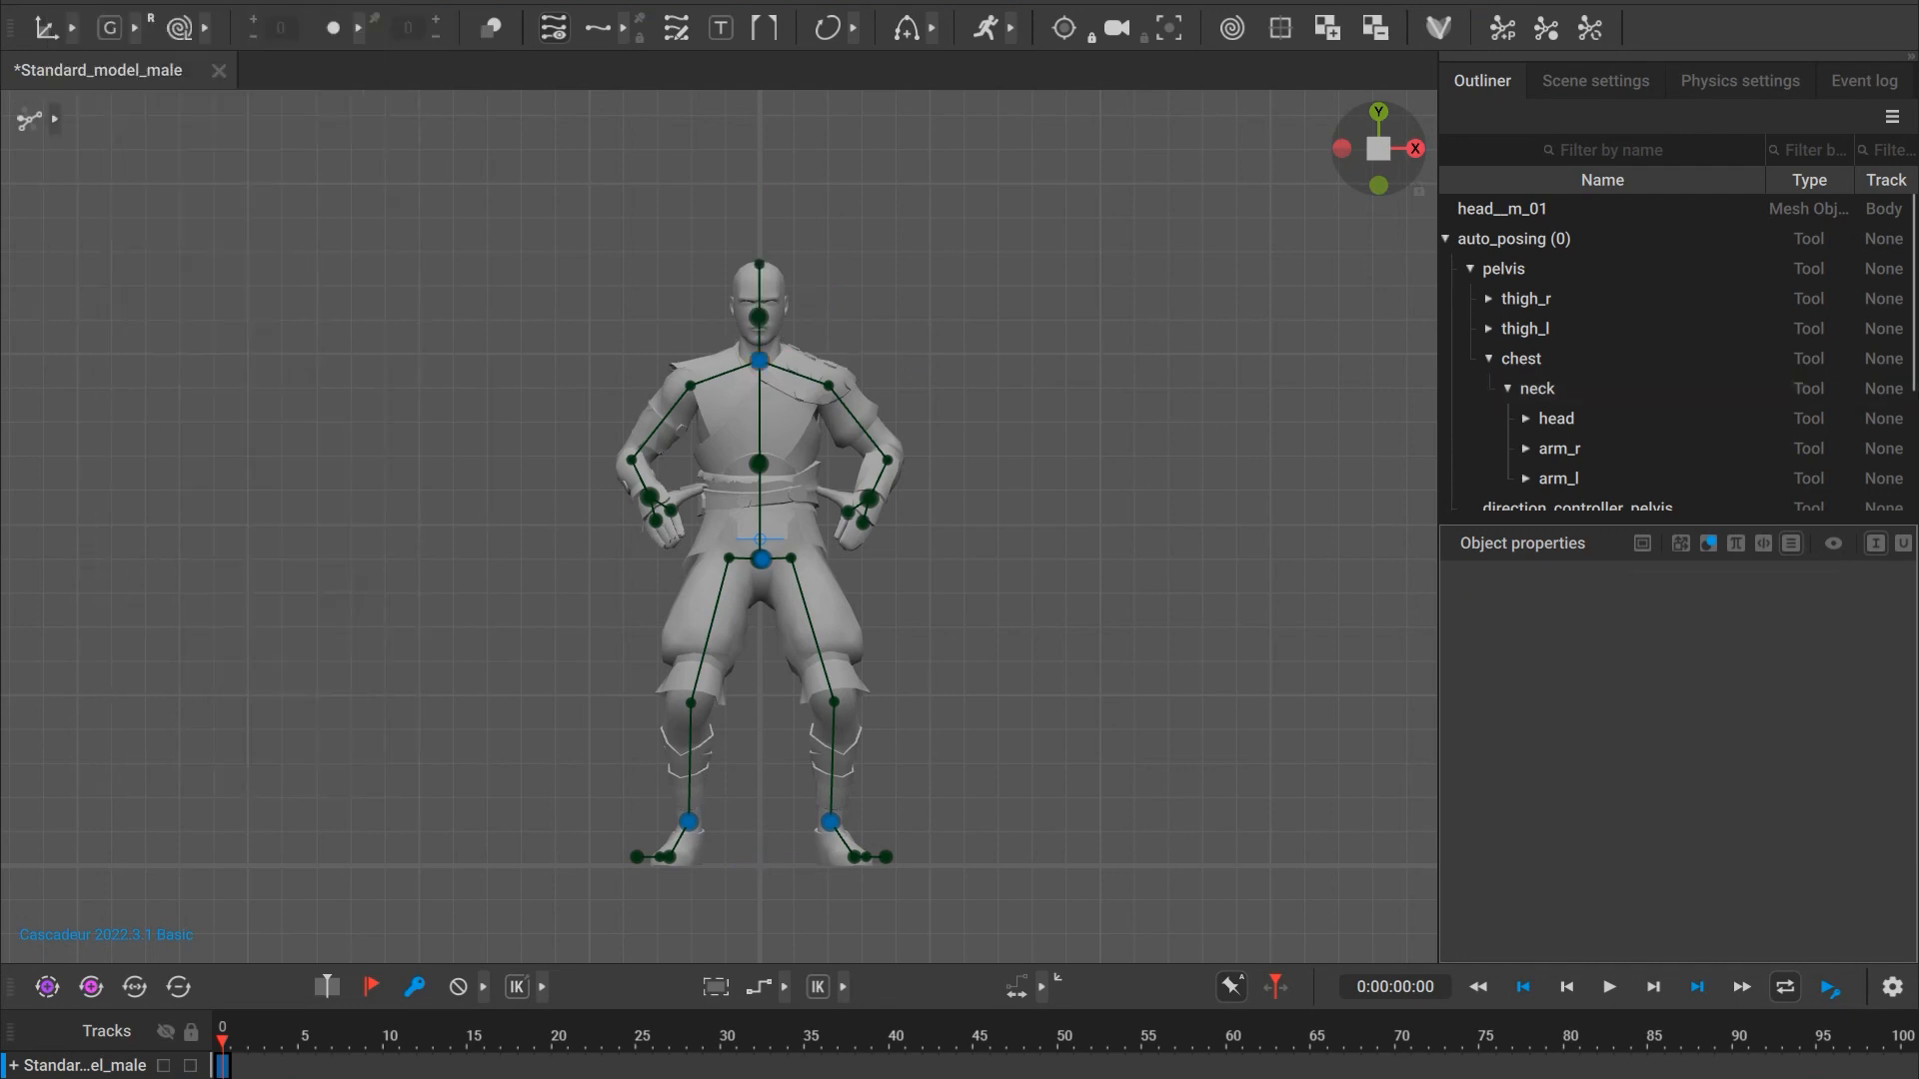
pyautogui.click(66, 1)
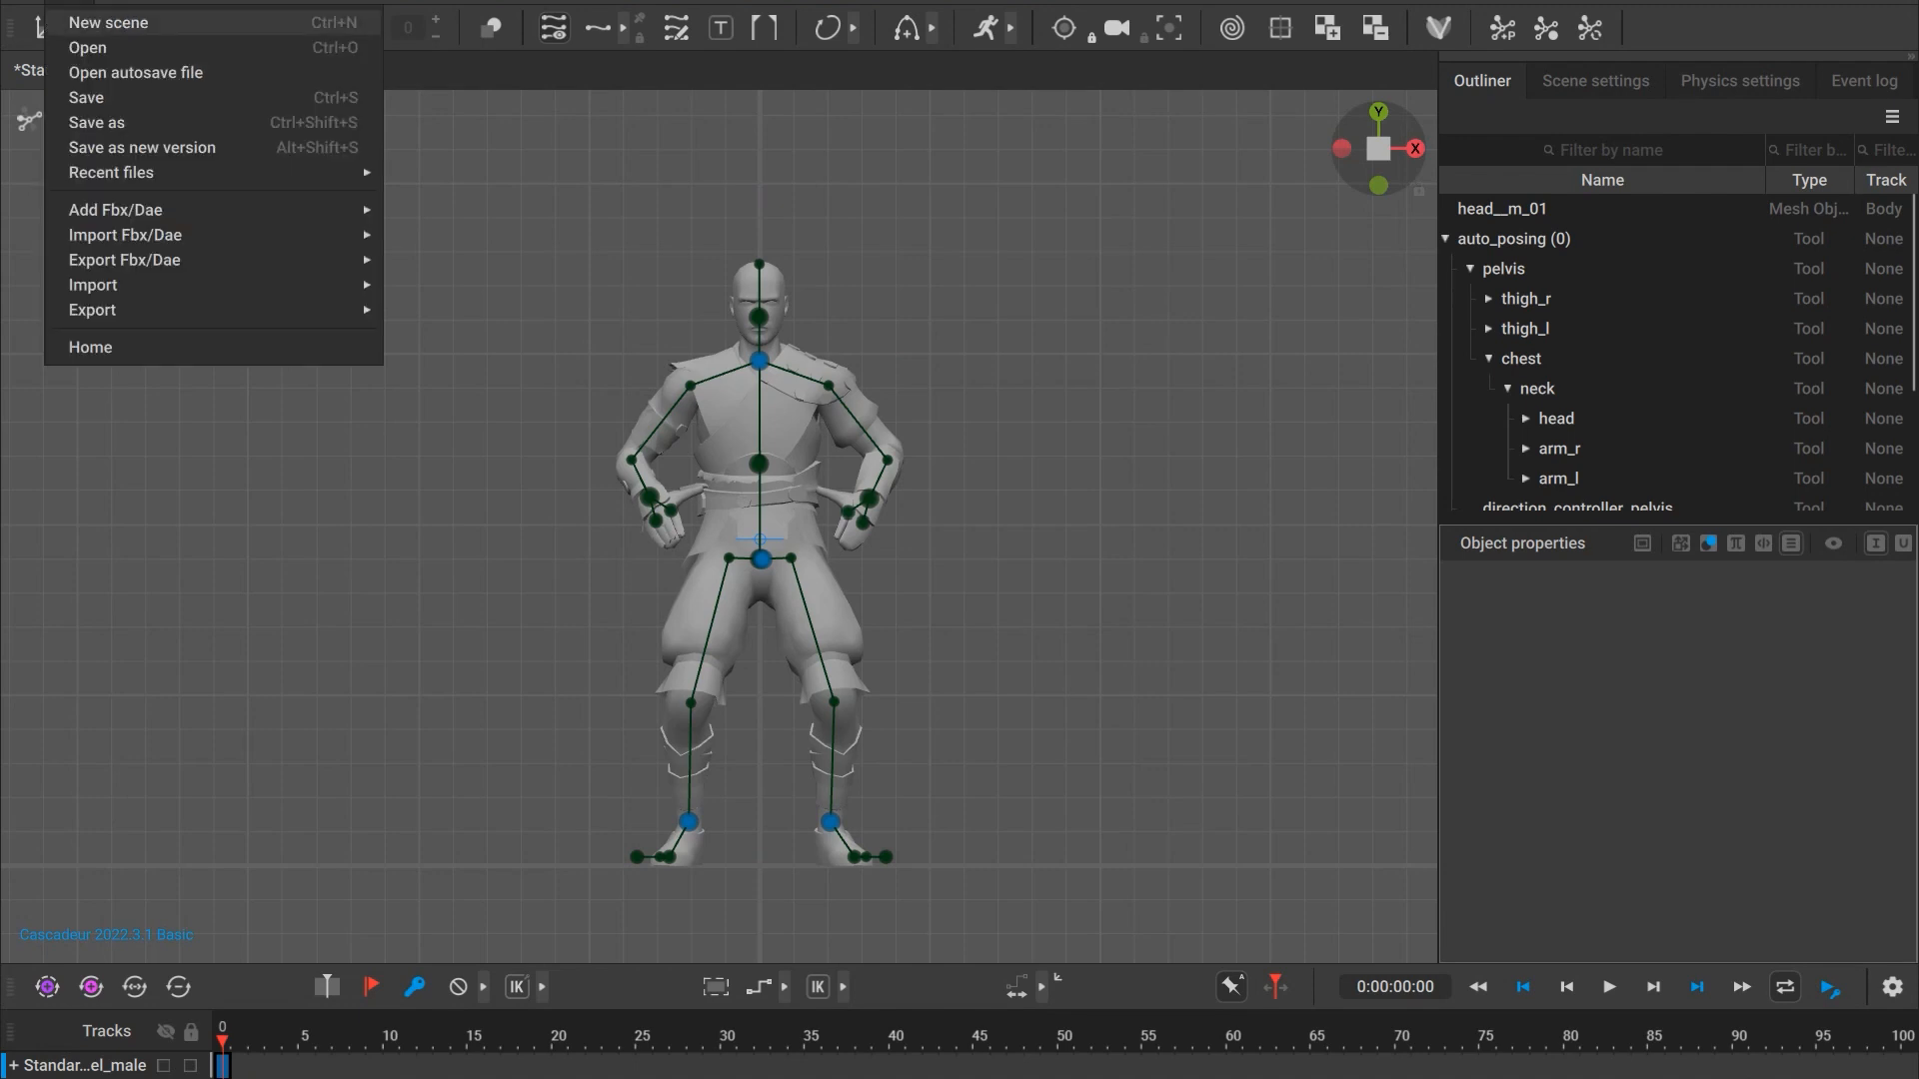
pyautogui.click(91, 348)
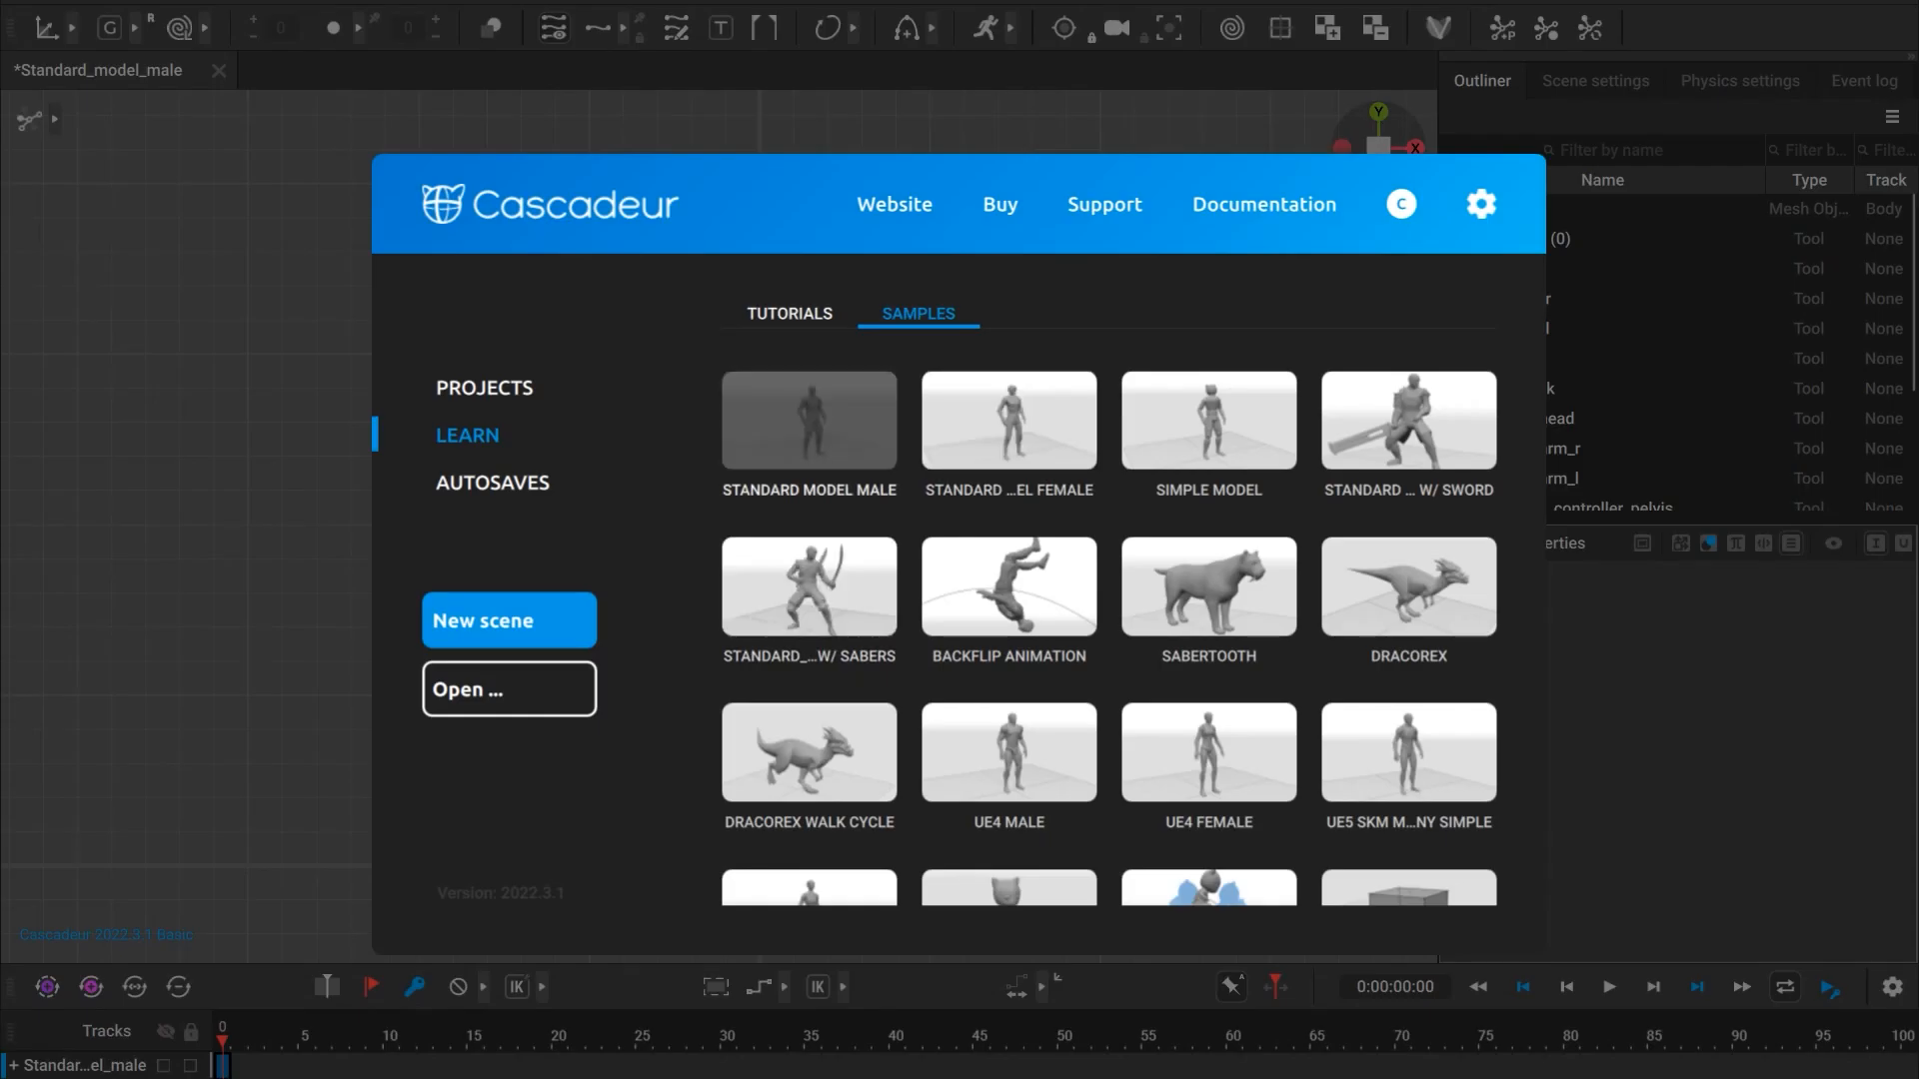
pyautogui.click(810, 420)
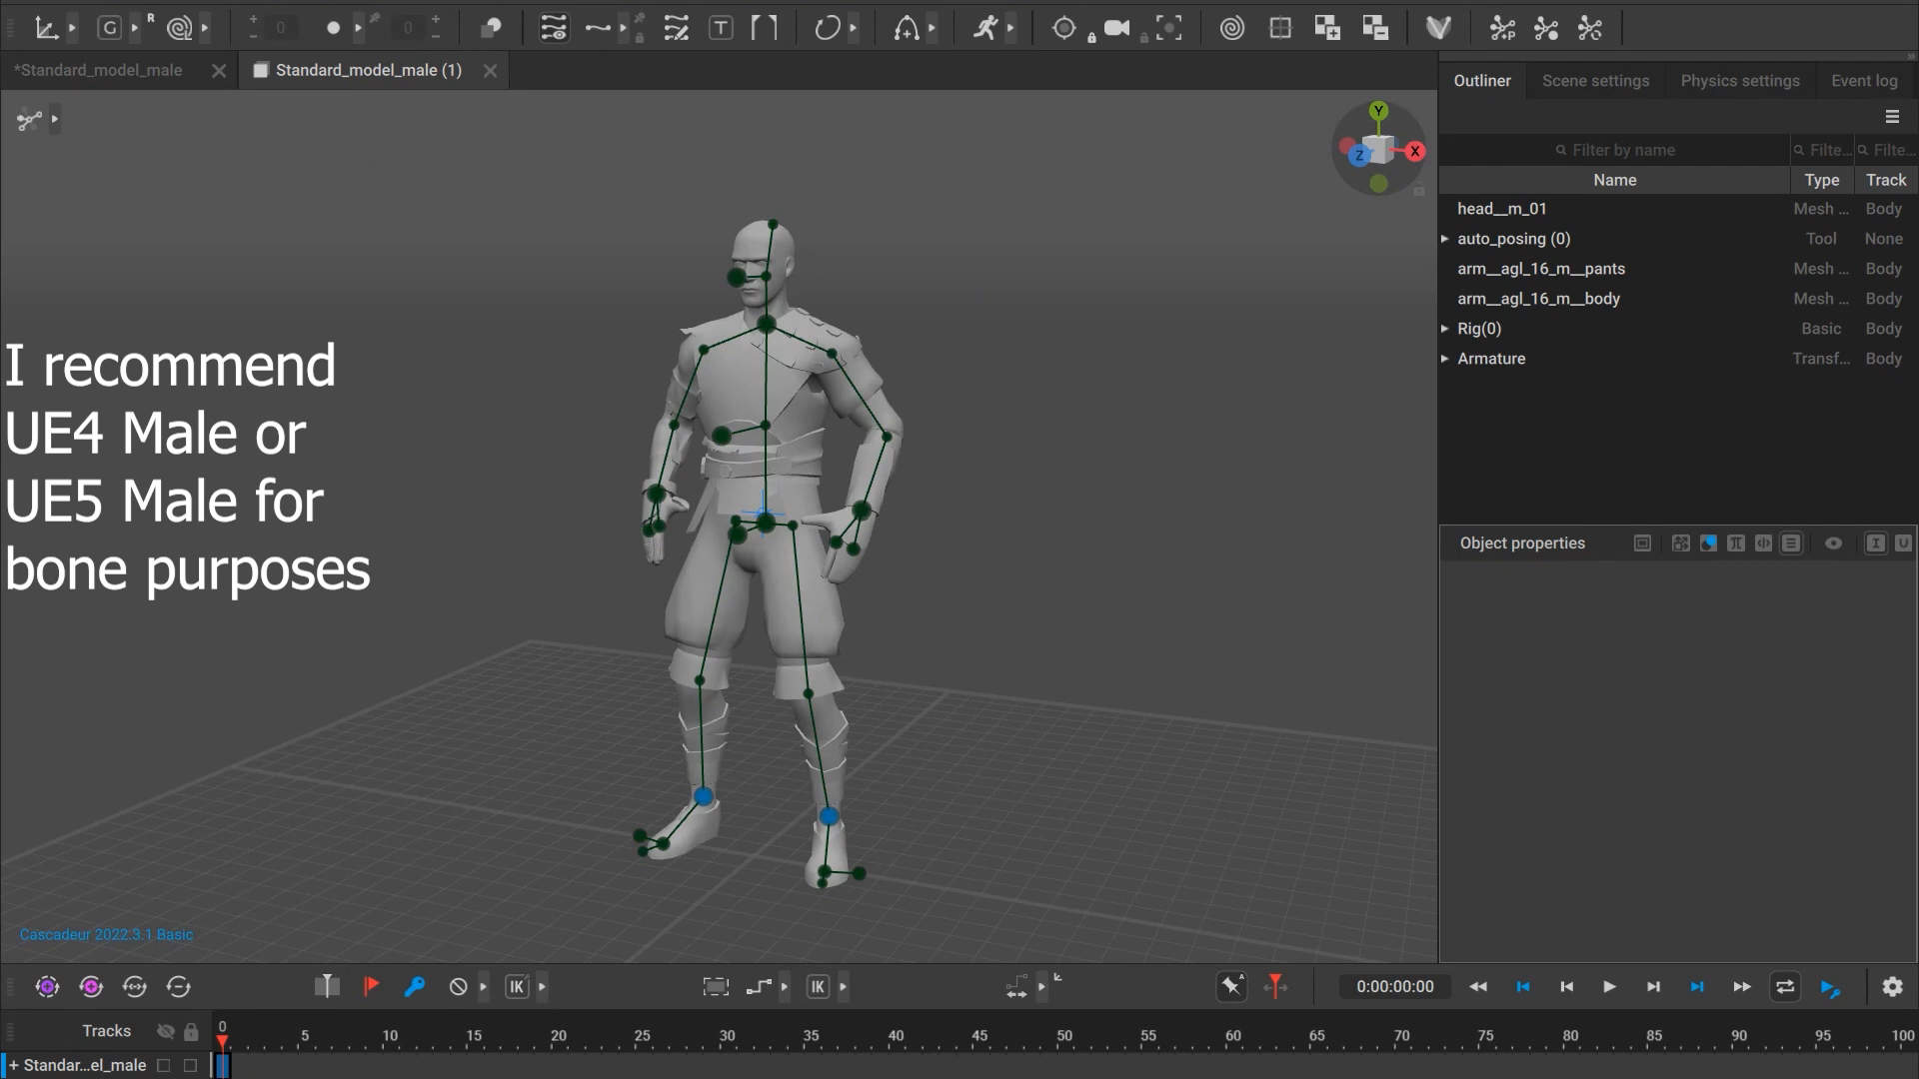
# - Pose the character by lowering the neck controller into a crouch and shifting it sideways along X in front view
pyautogui.click(766, 324)
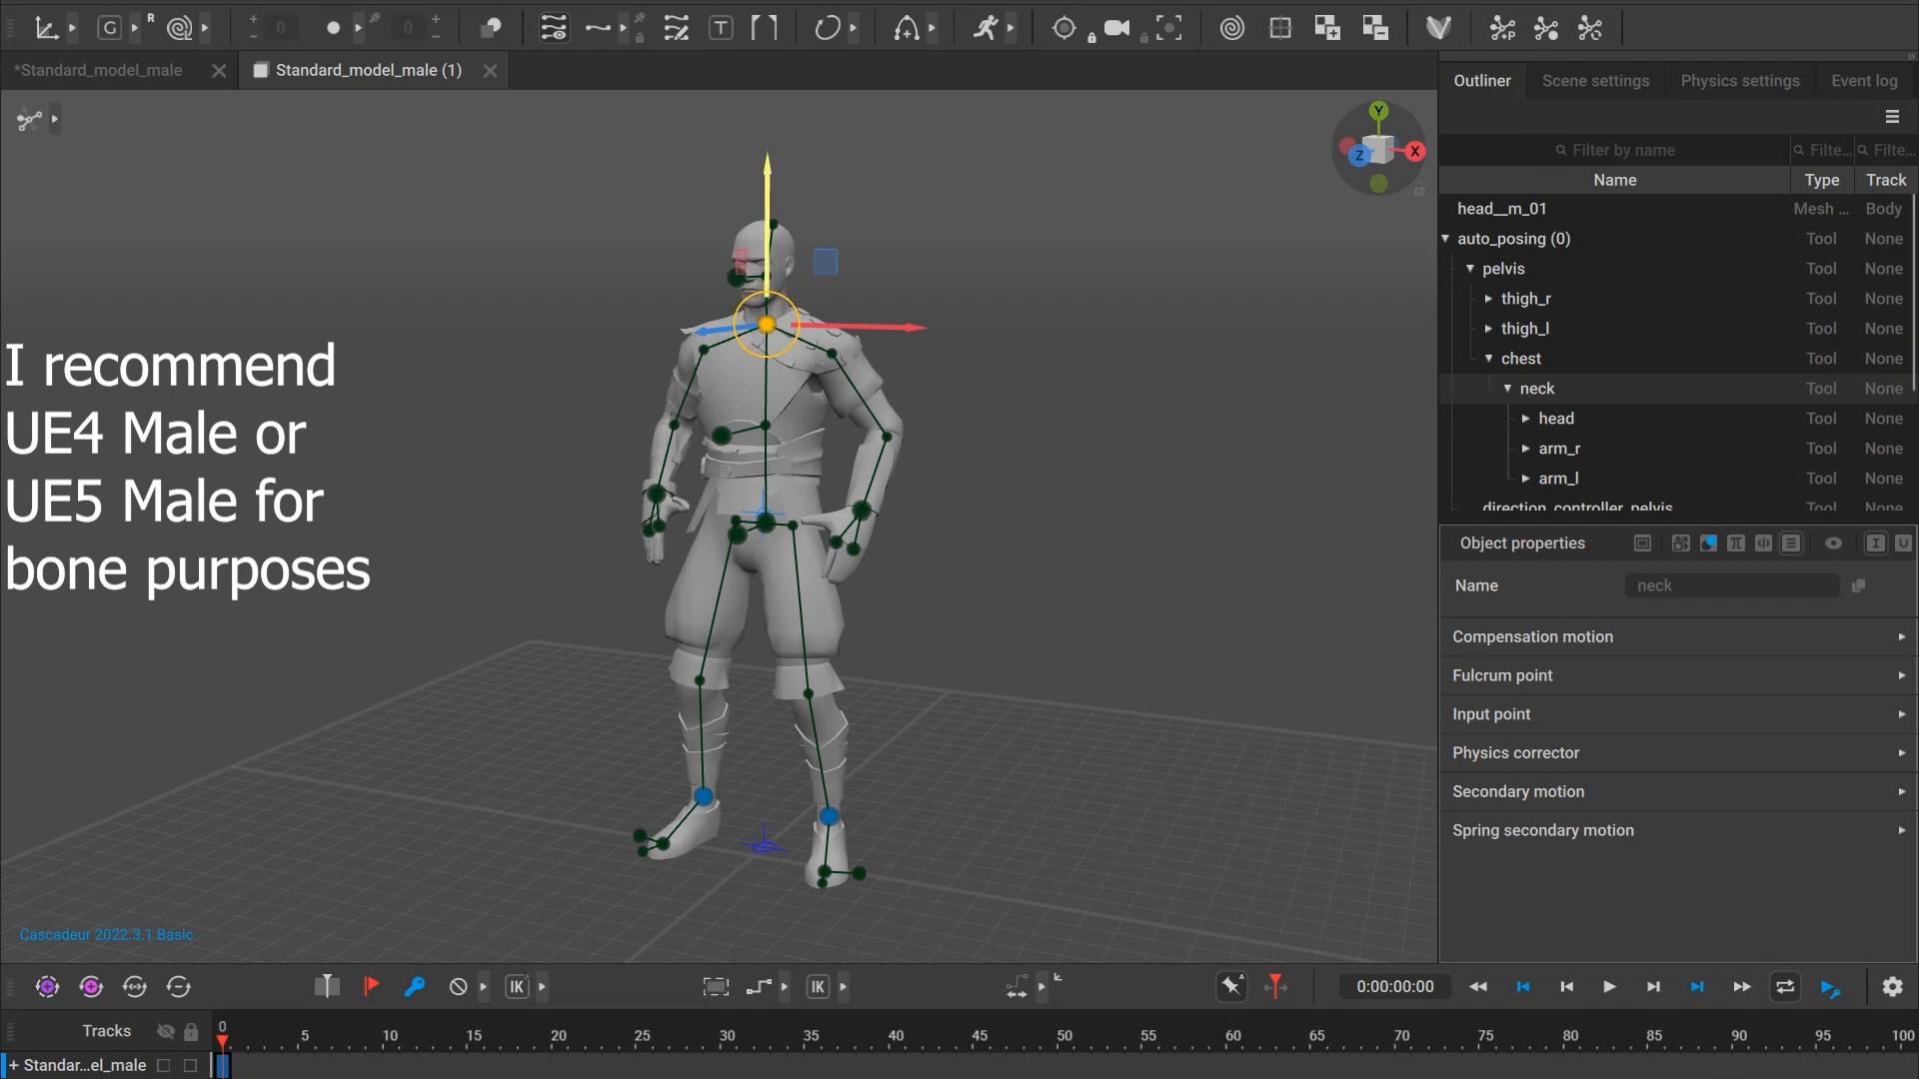
pyautogui.moveTo(767, 300); pyautogui.dragTo(766, 398)
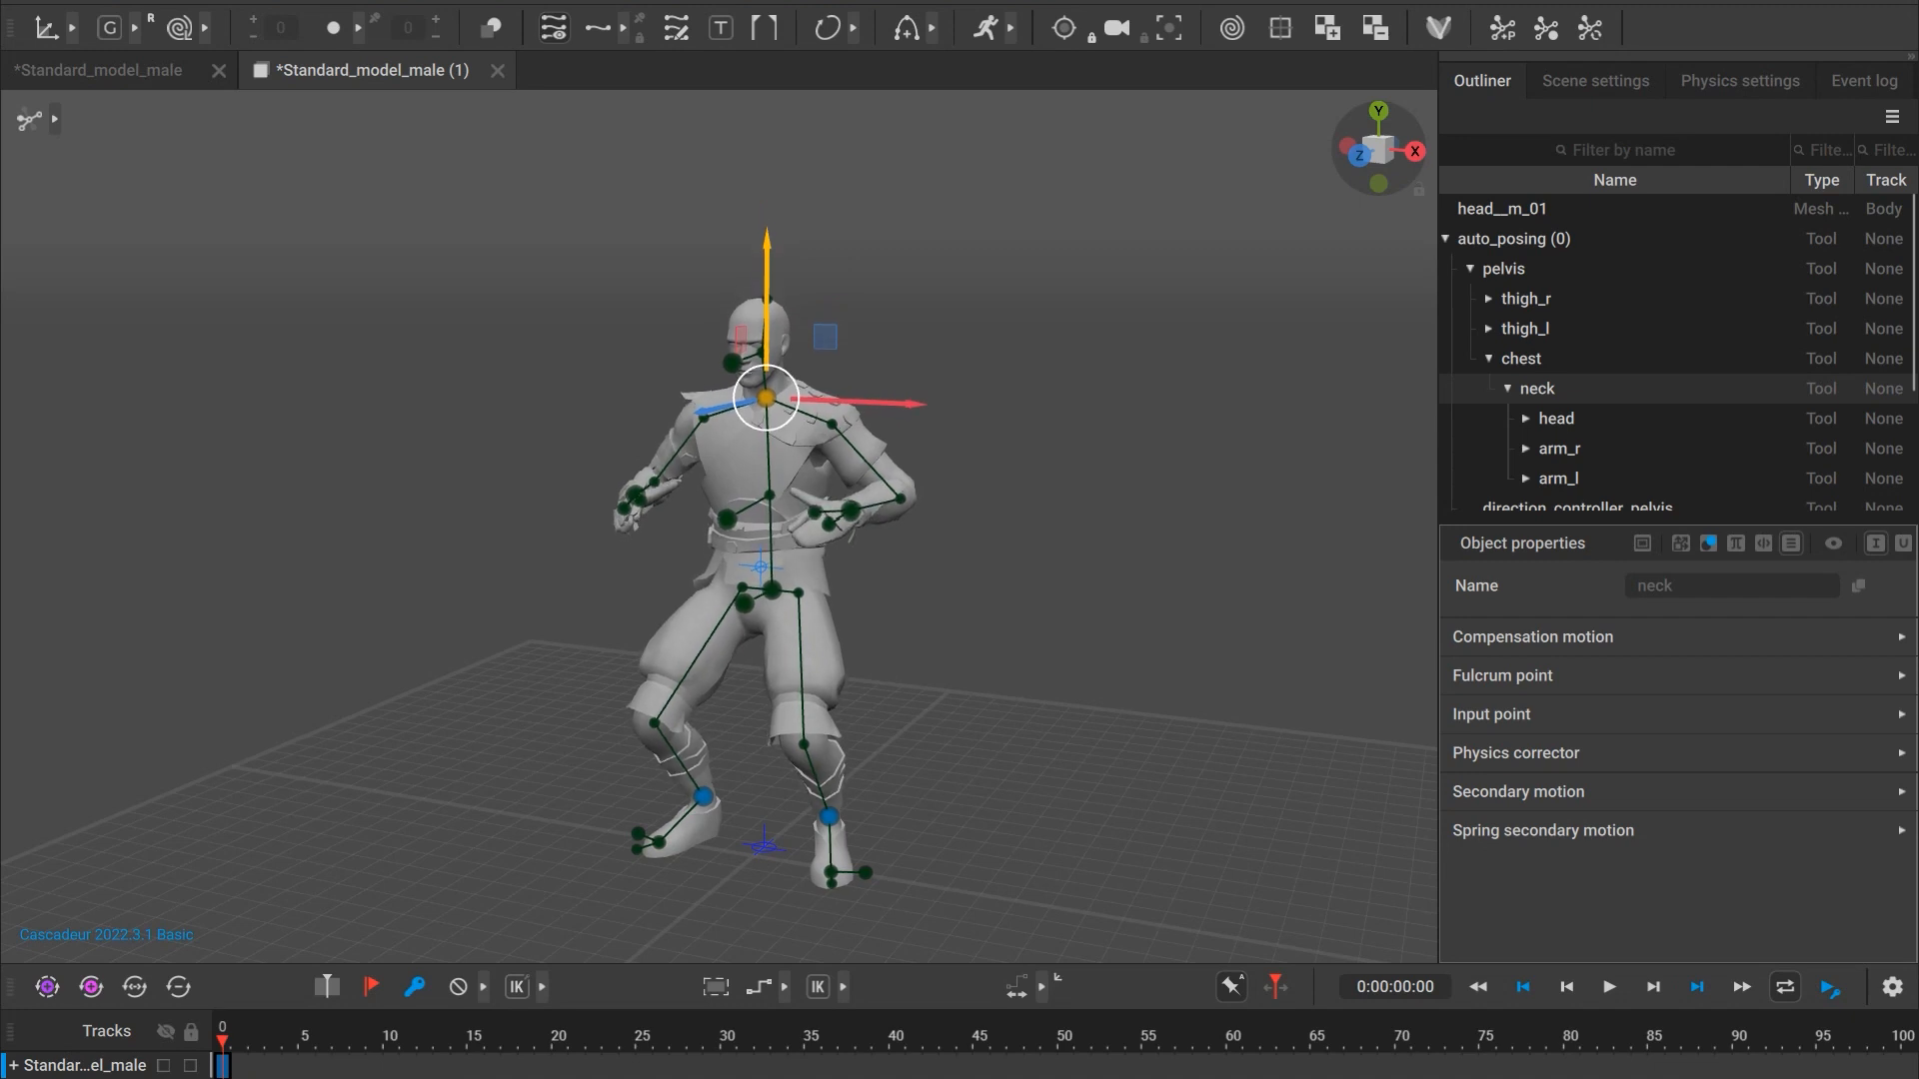
pyautogui.press('KP_1')
pyautogui.moveTo(850, 400); pyautogui.dragTo(894, 399)
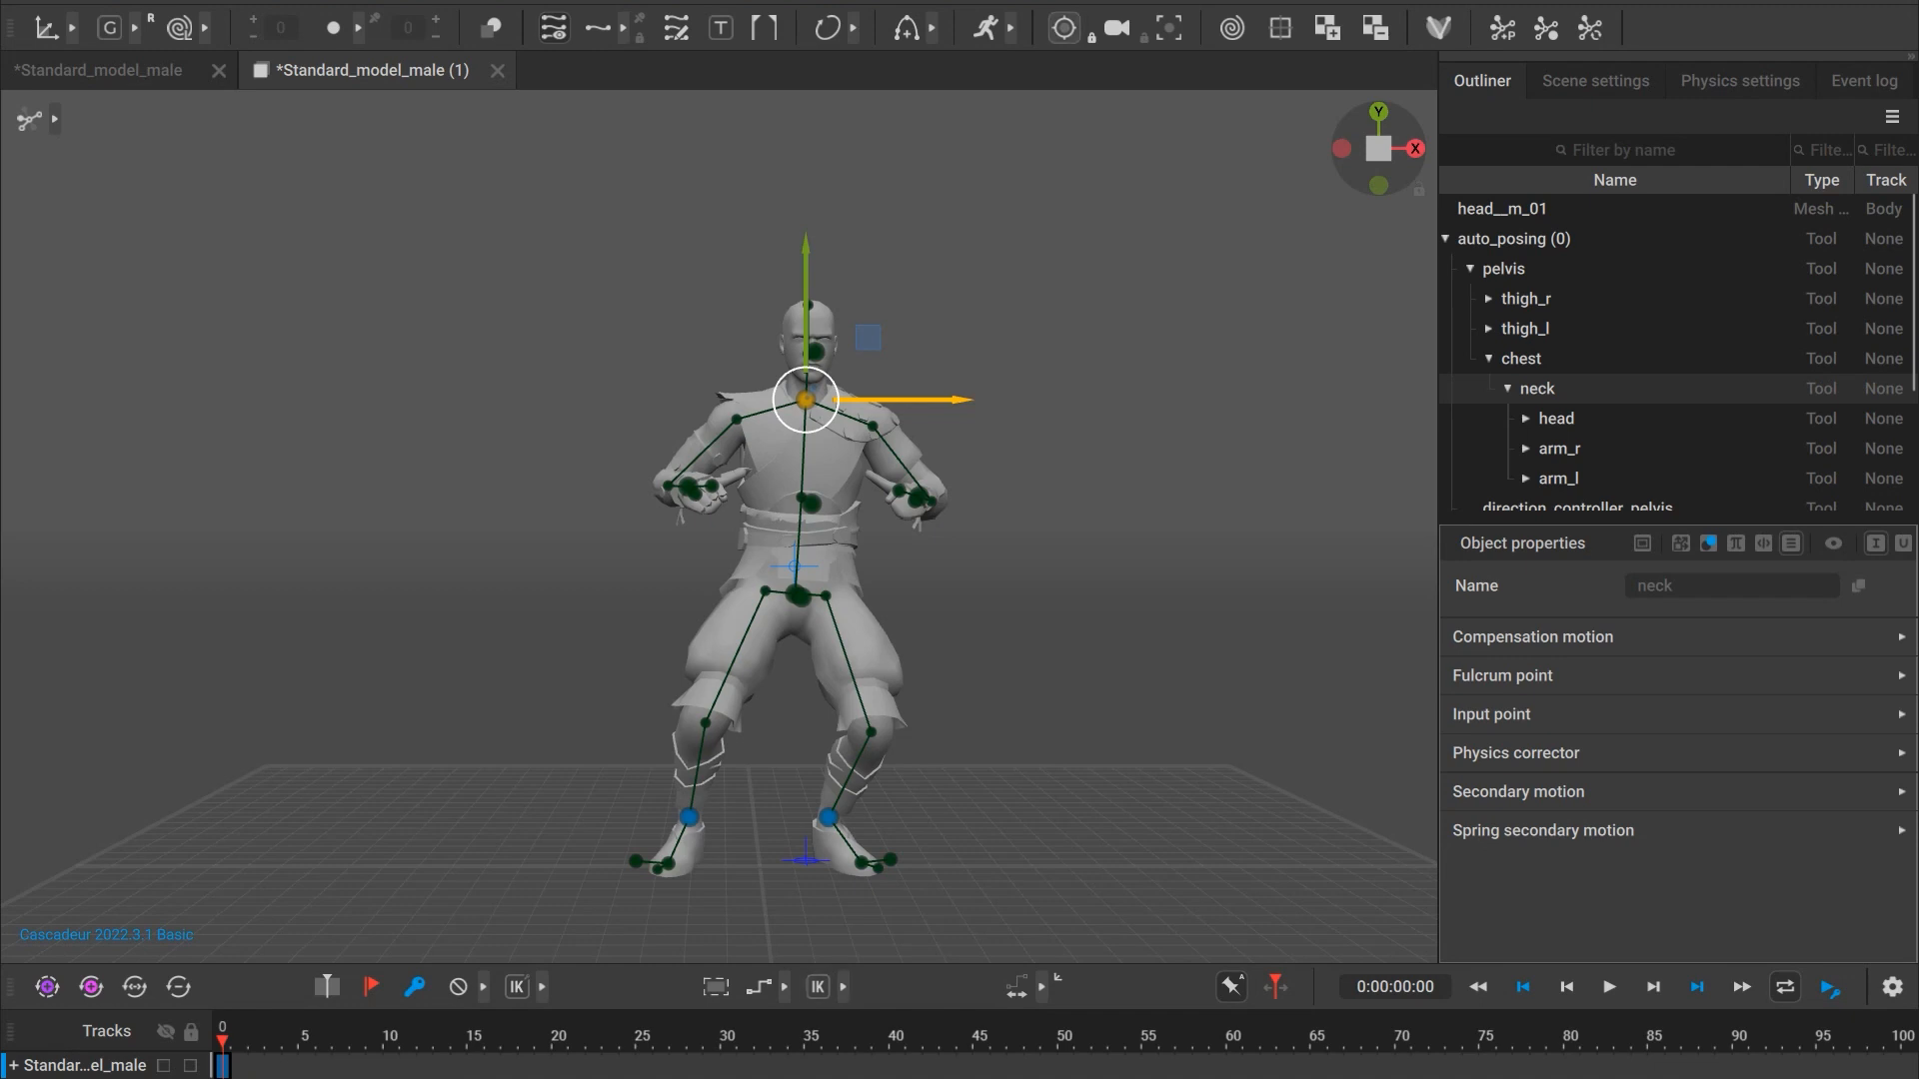
# - Expand the running-figure tool group and enlarge the timeline area below the viewport
pyautogui.click(1010, 28)
pyautogui.click(1032, 28)
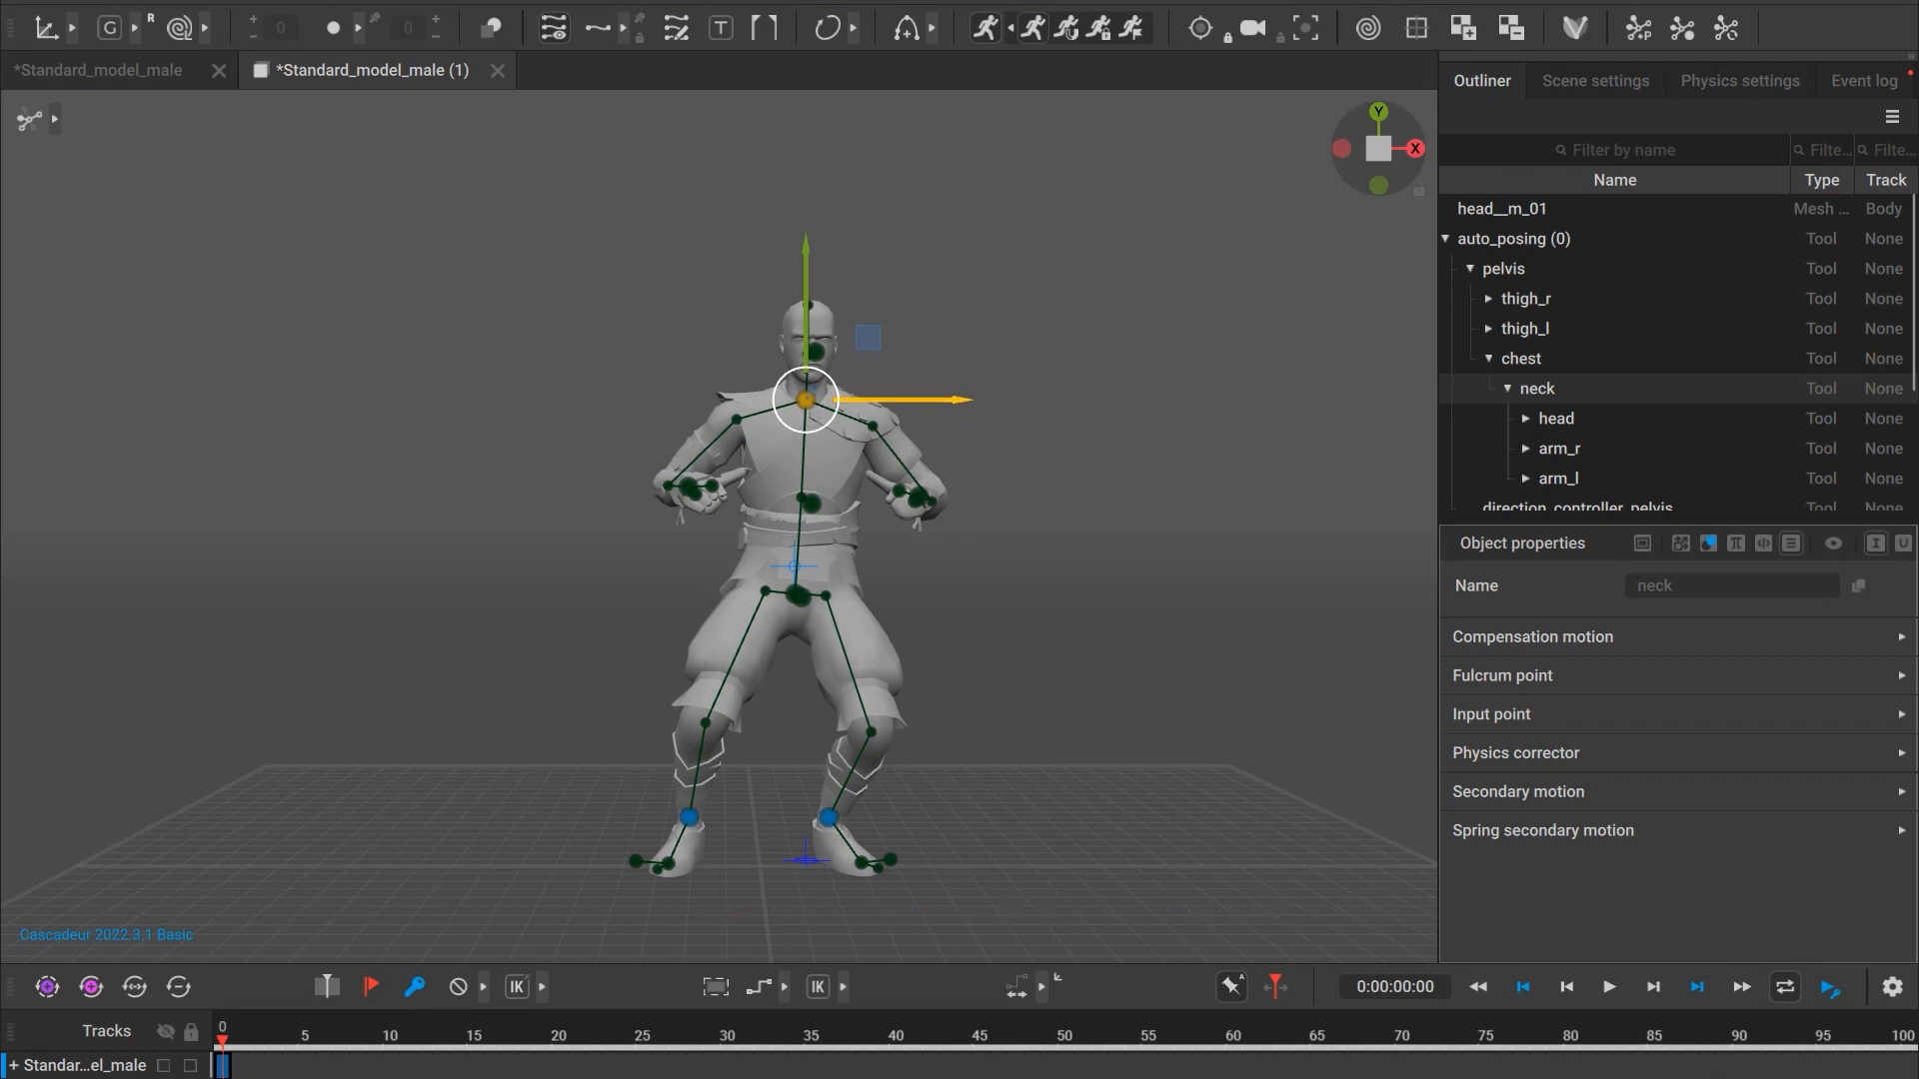
pyautogui.moveTo(380, 964); pyautogui.dragTo(376, 795)
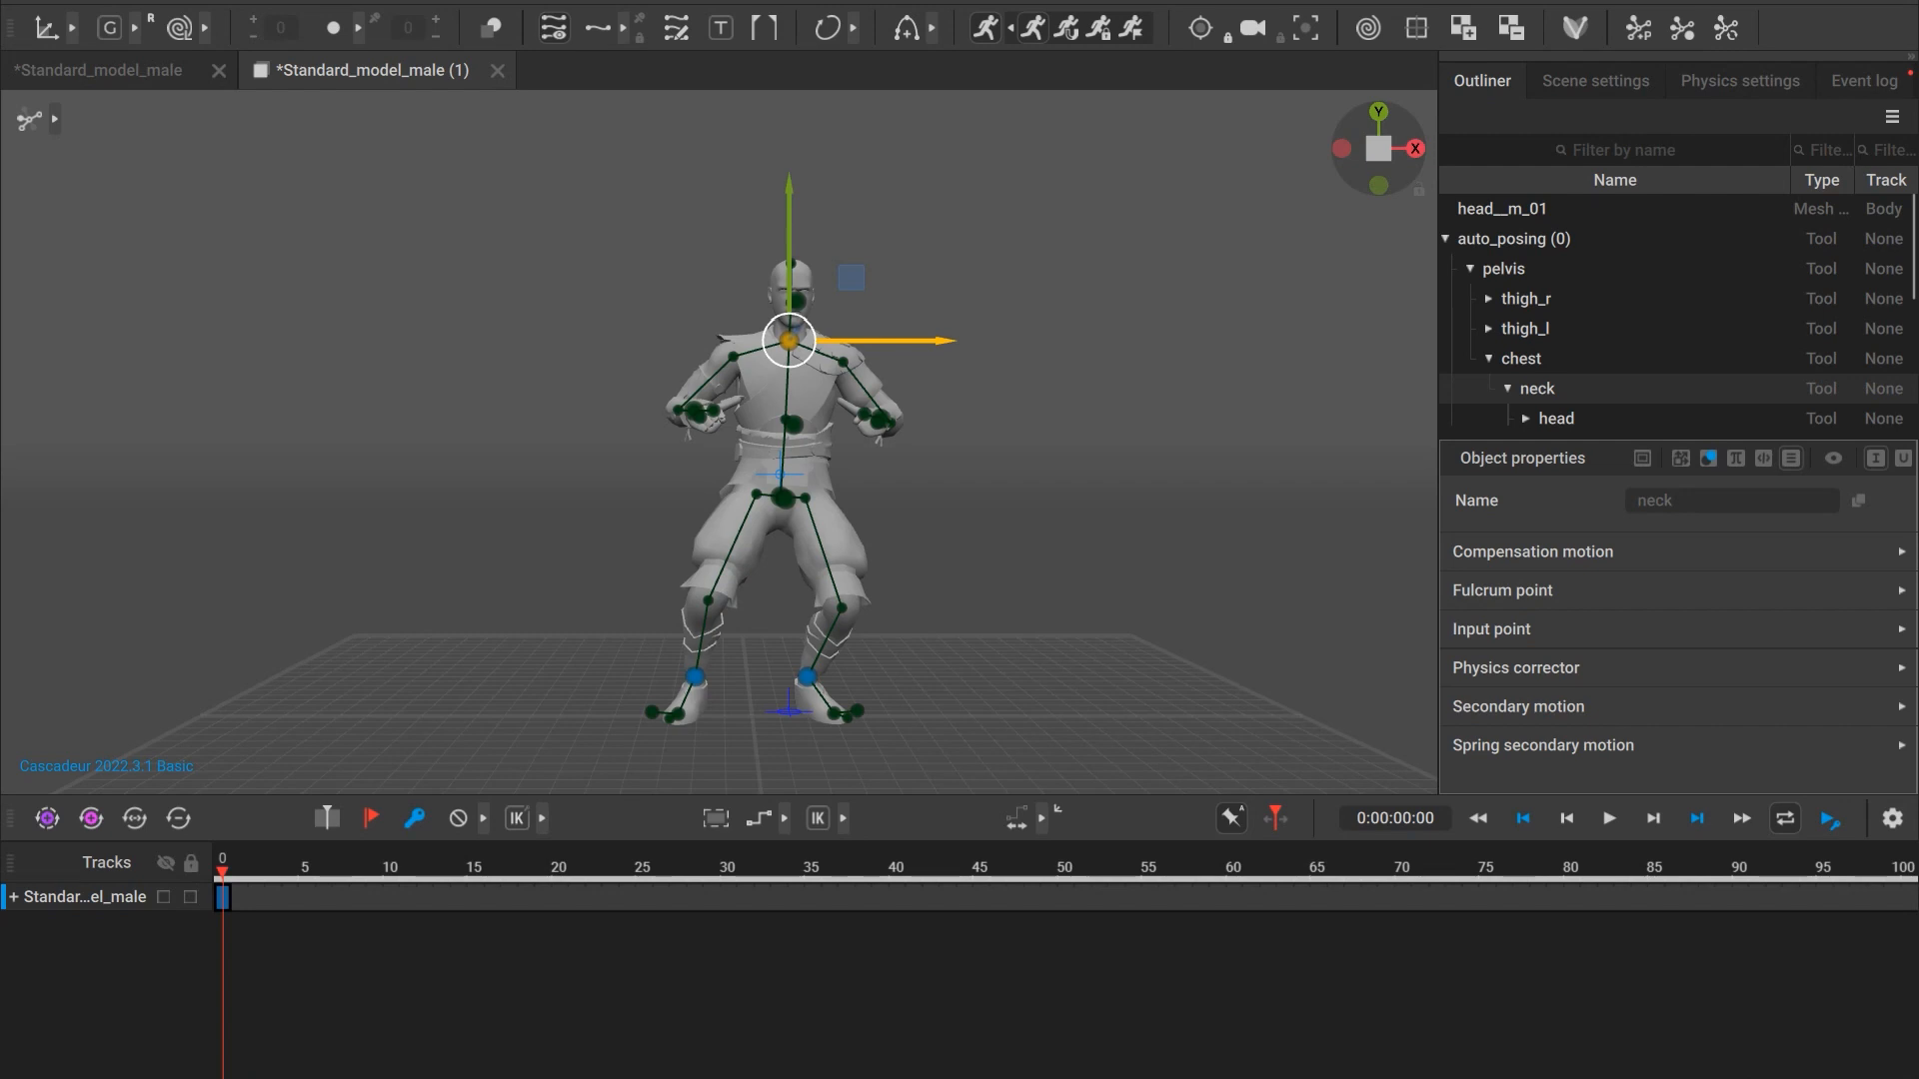
pyautogui.moveTo(789, 249)
pyautogui.mouseDown()
pyautogui.moveTo(788, 402)
pyautogui.moveTo(789, 246)
pyautogui.mouseUp()
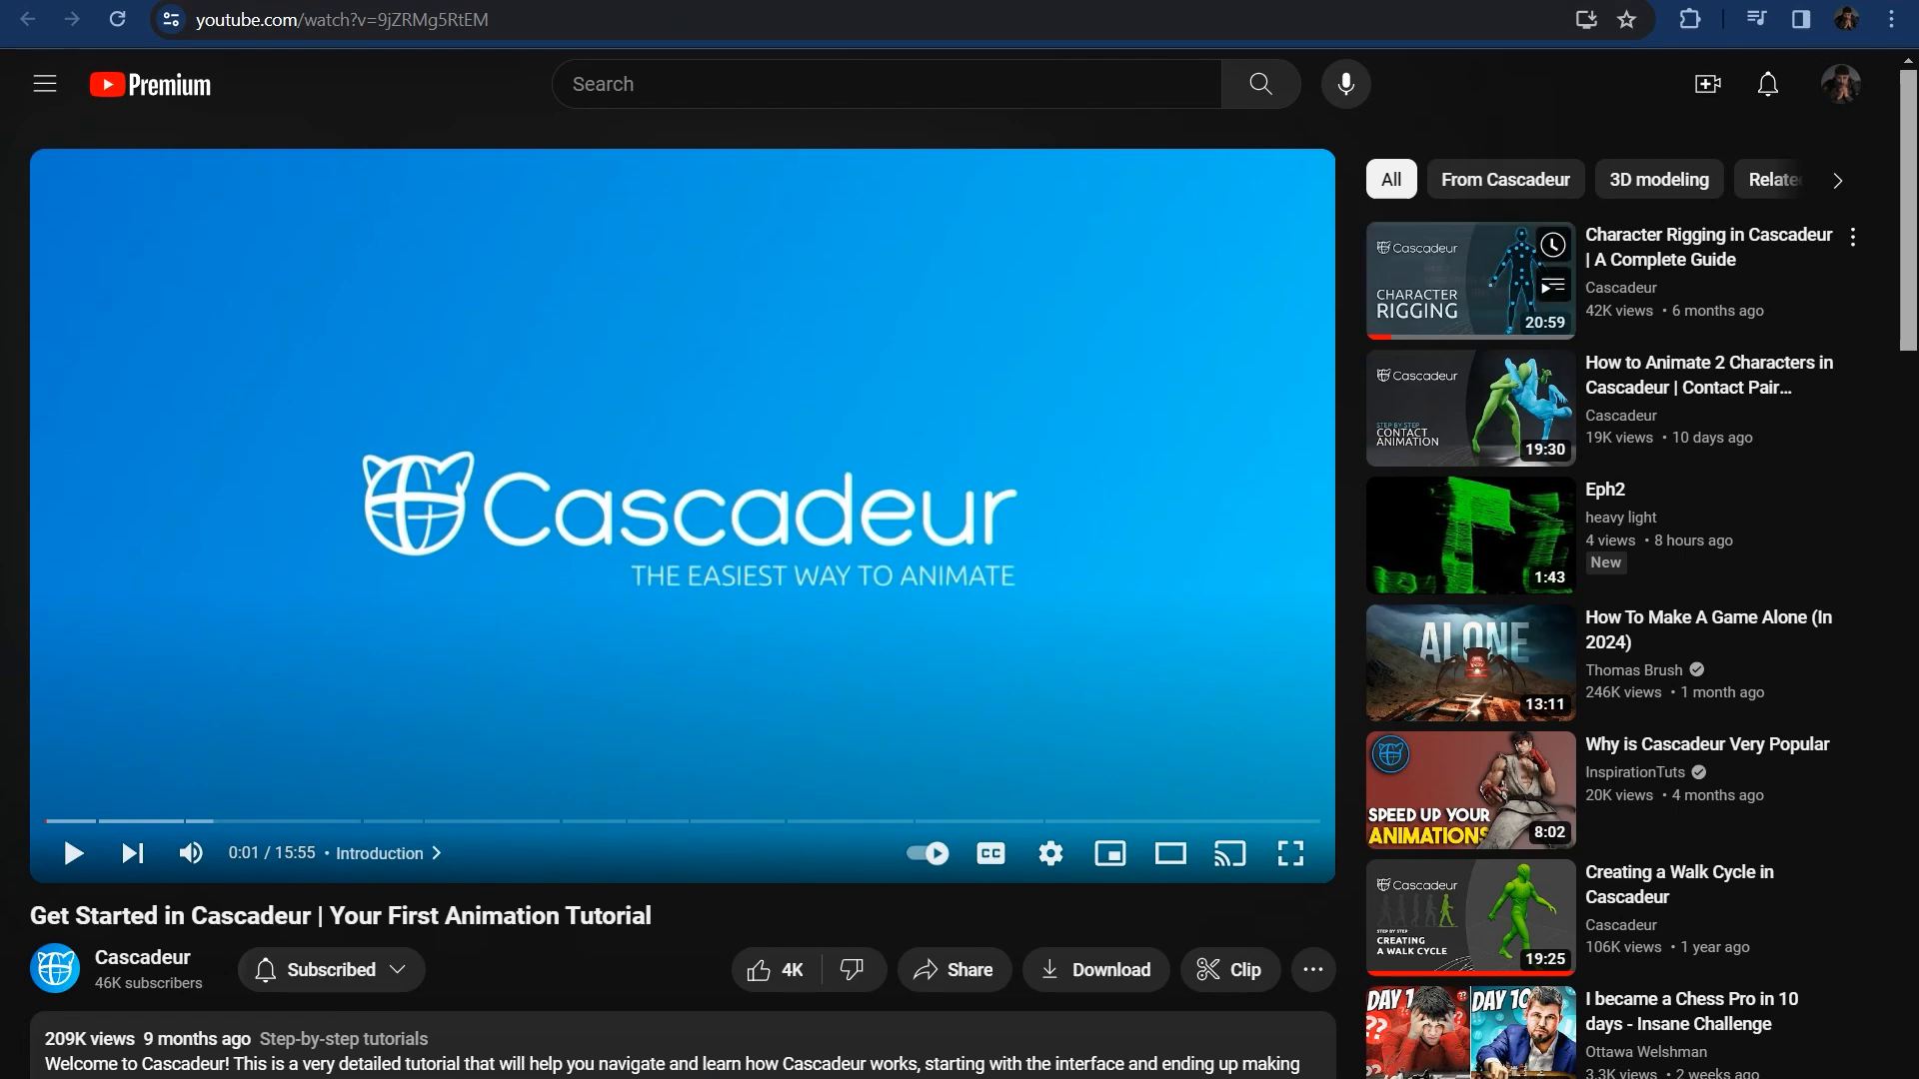
# - Open the YouTube tutorial "How to Animate 2 Characters in Cascadeur", pause it, look through its page and skip to 4:08
pyautogui.click(1469, 408)
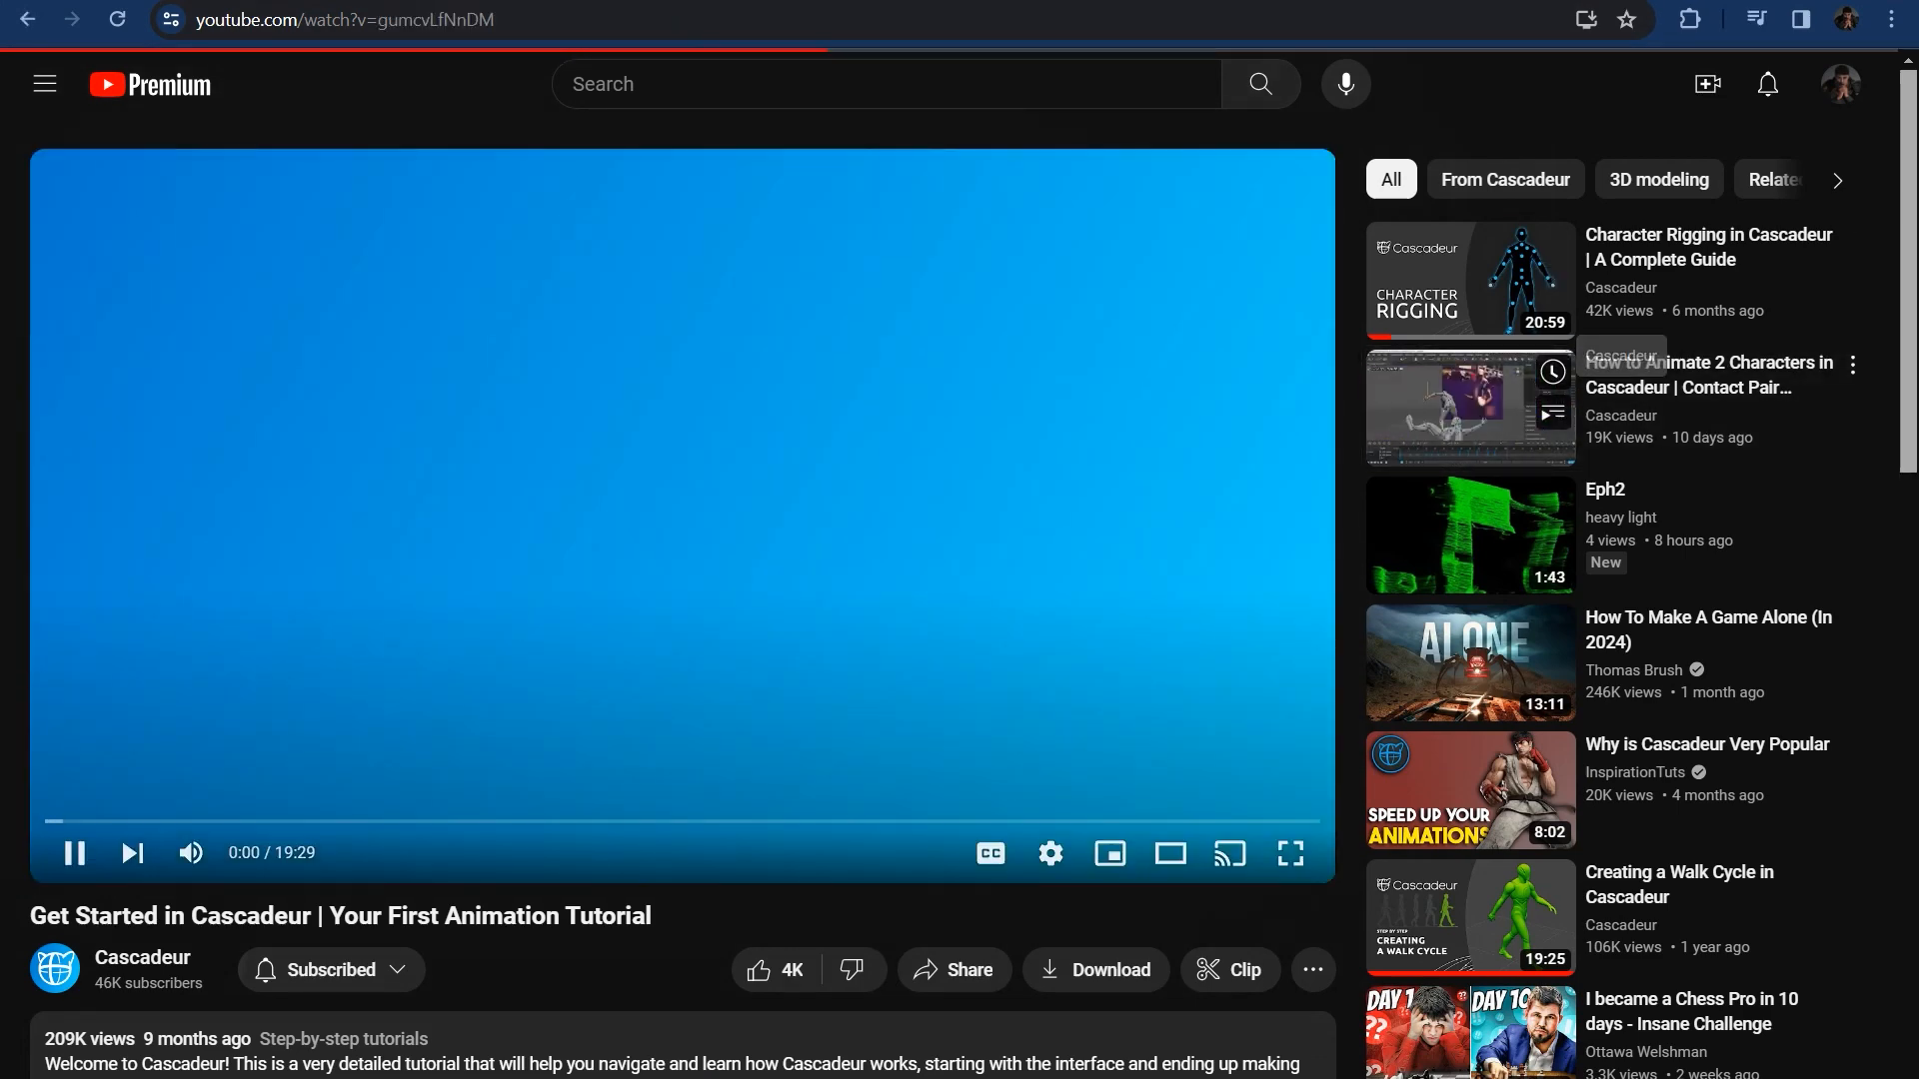
pyautogui.press('space')
pyautogui.scroll(-5, 959, 600)
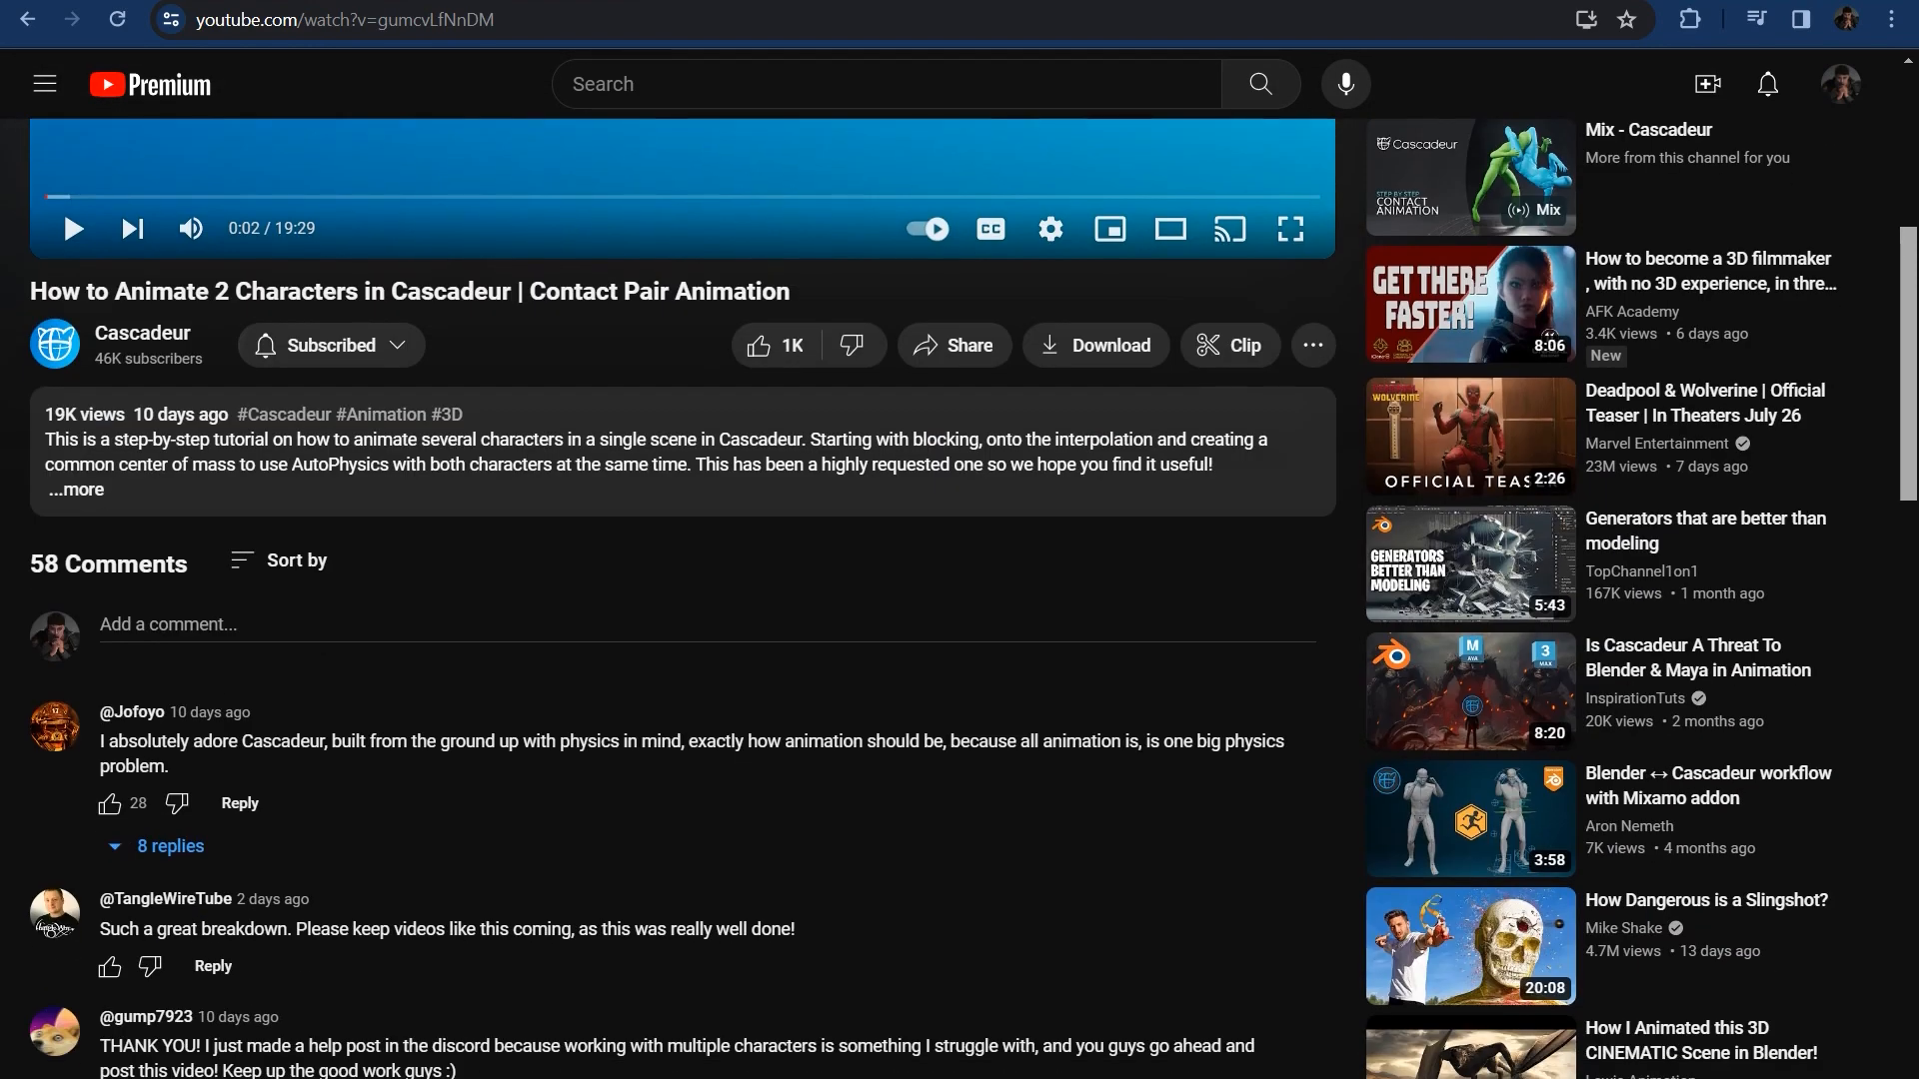
pyautogui.scroll(6, 960, 600)
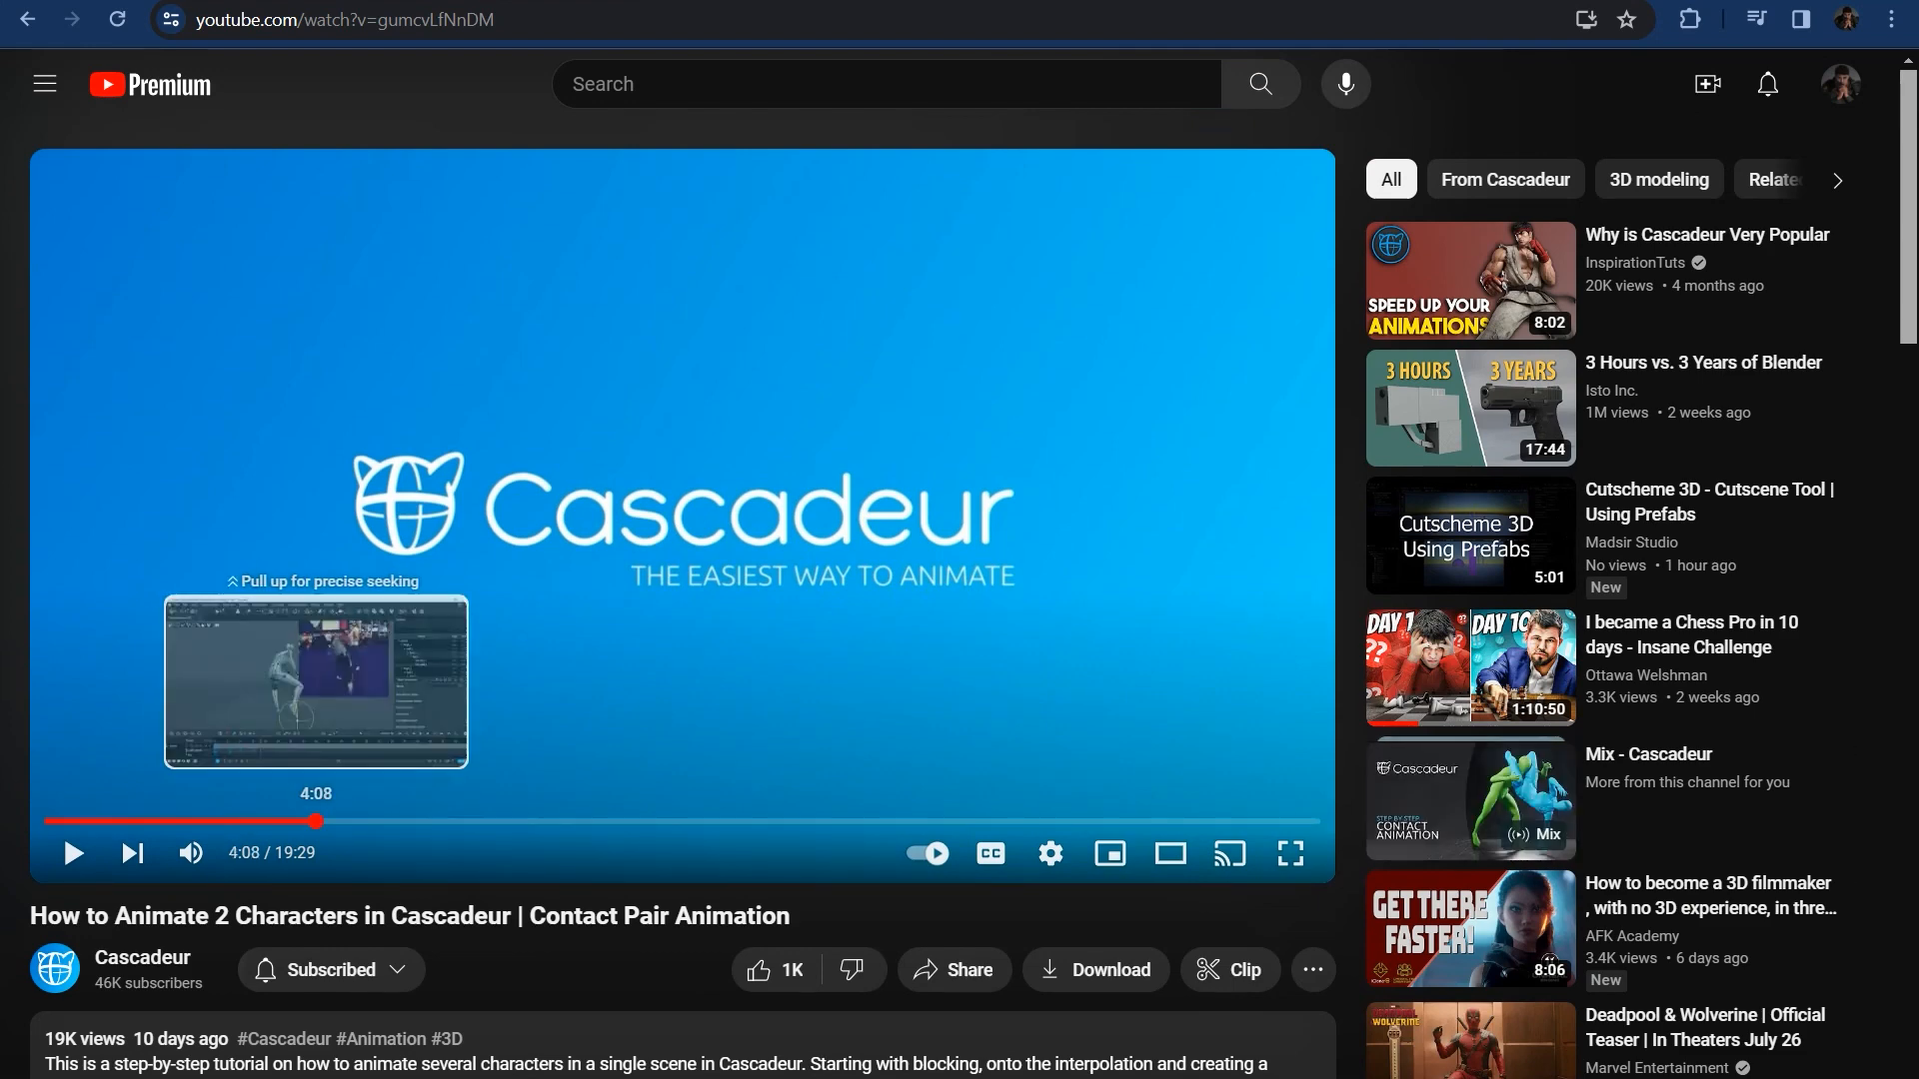
pyautogui.click(315, 821)
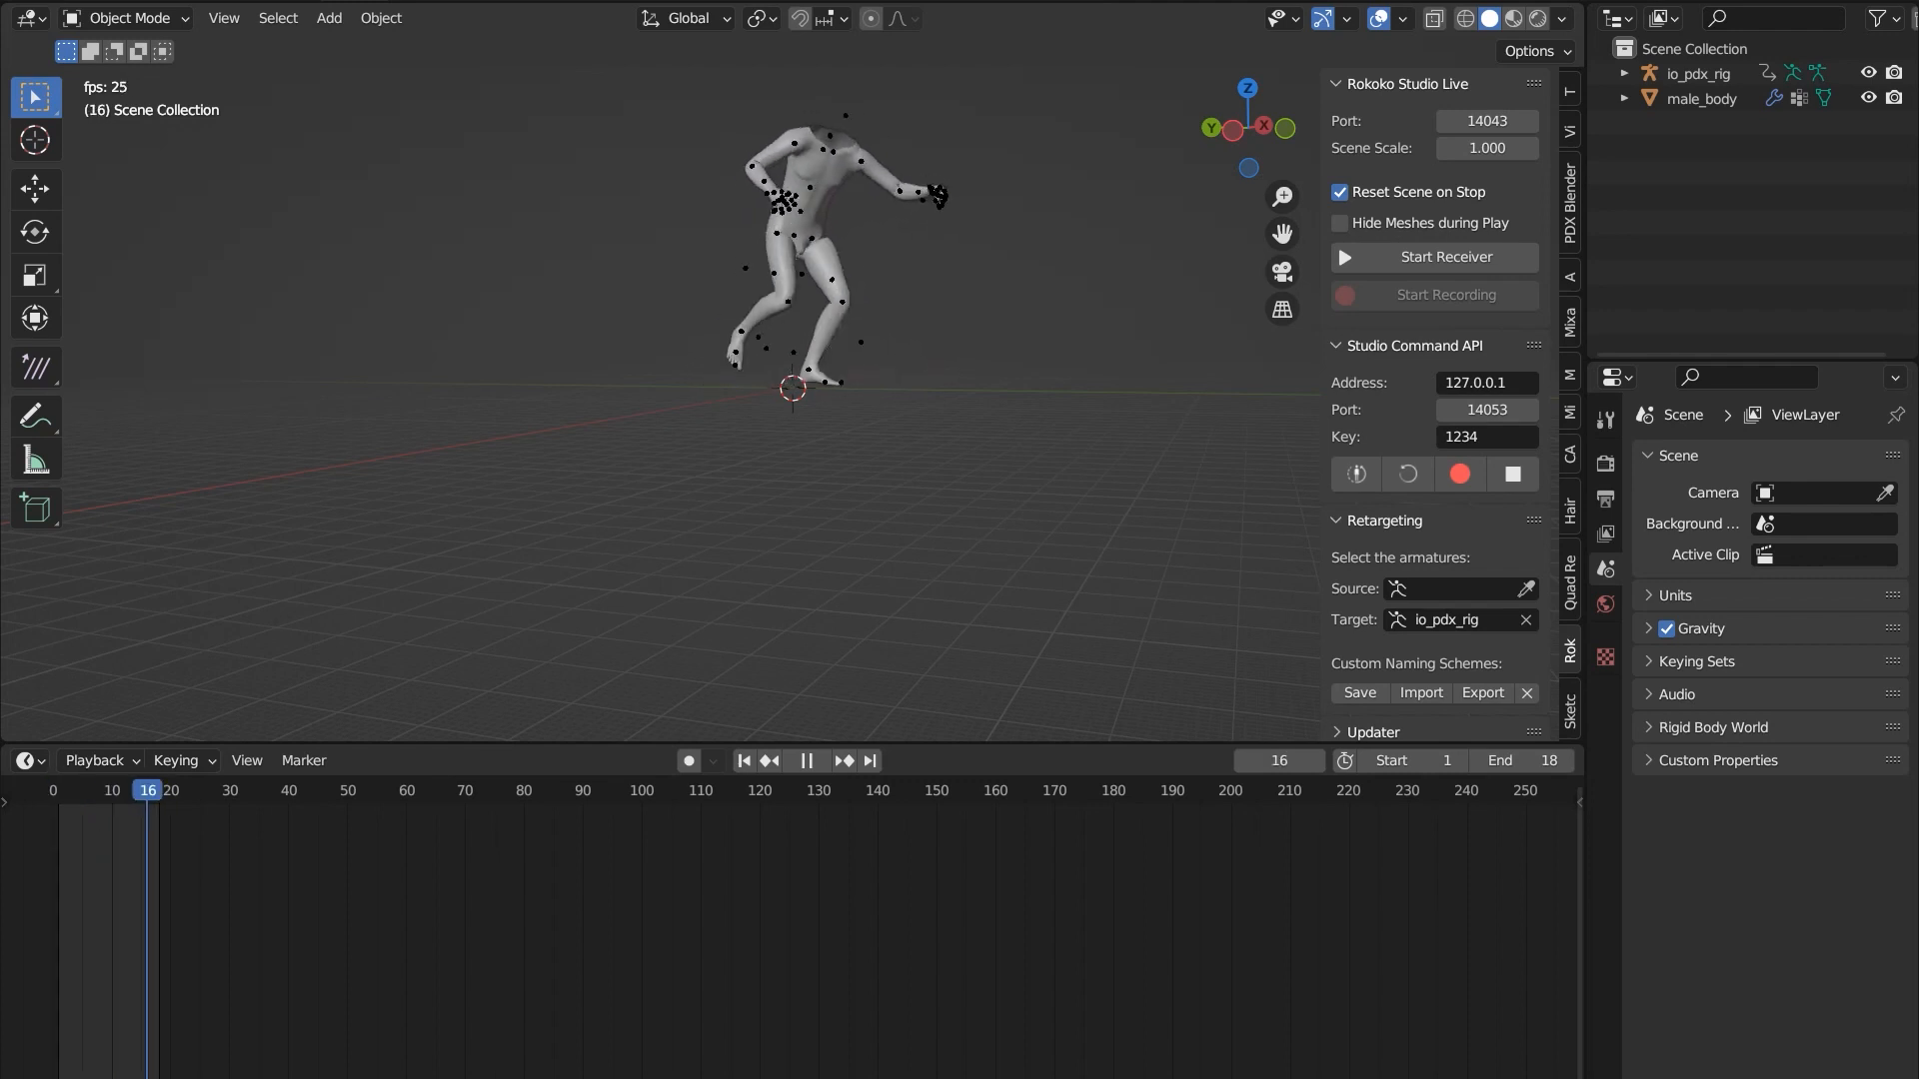
# - Export the io_pdx_rig armature's animation as a PDX animation named sas_run.anim in S:\01_anim\SAS\ck3
pyautogui.click(1701, 98)
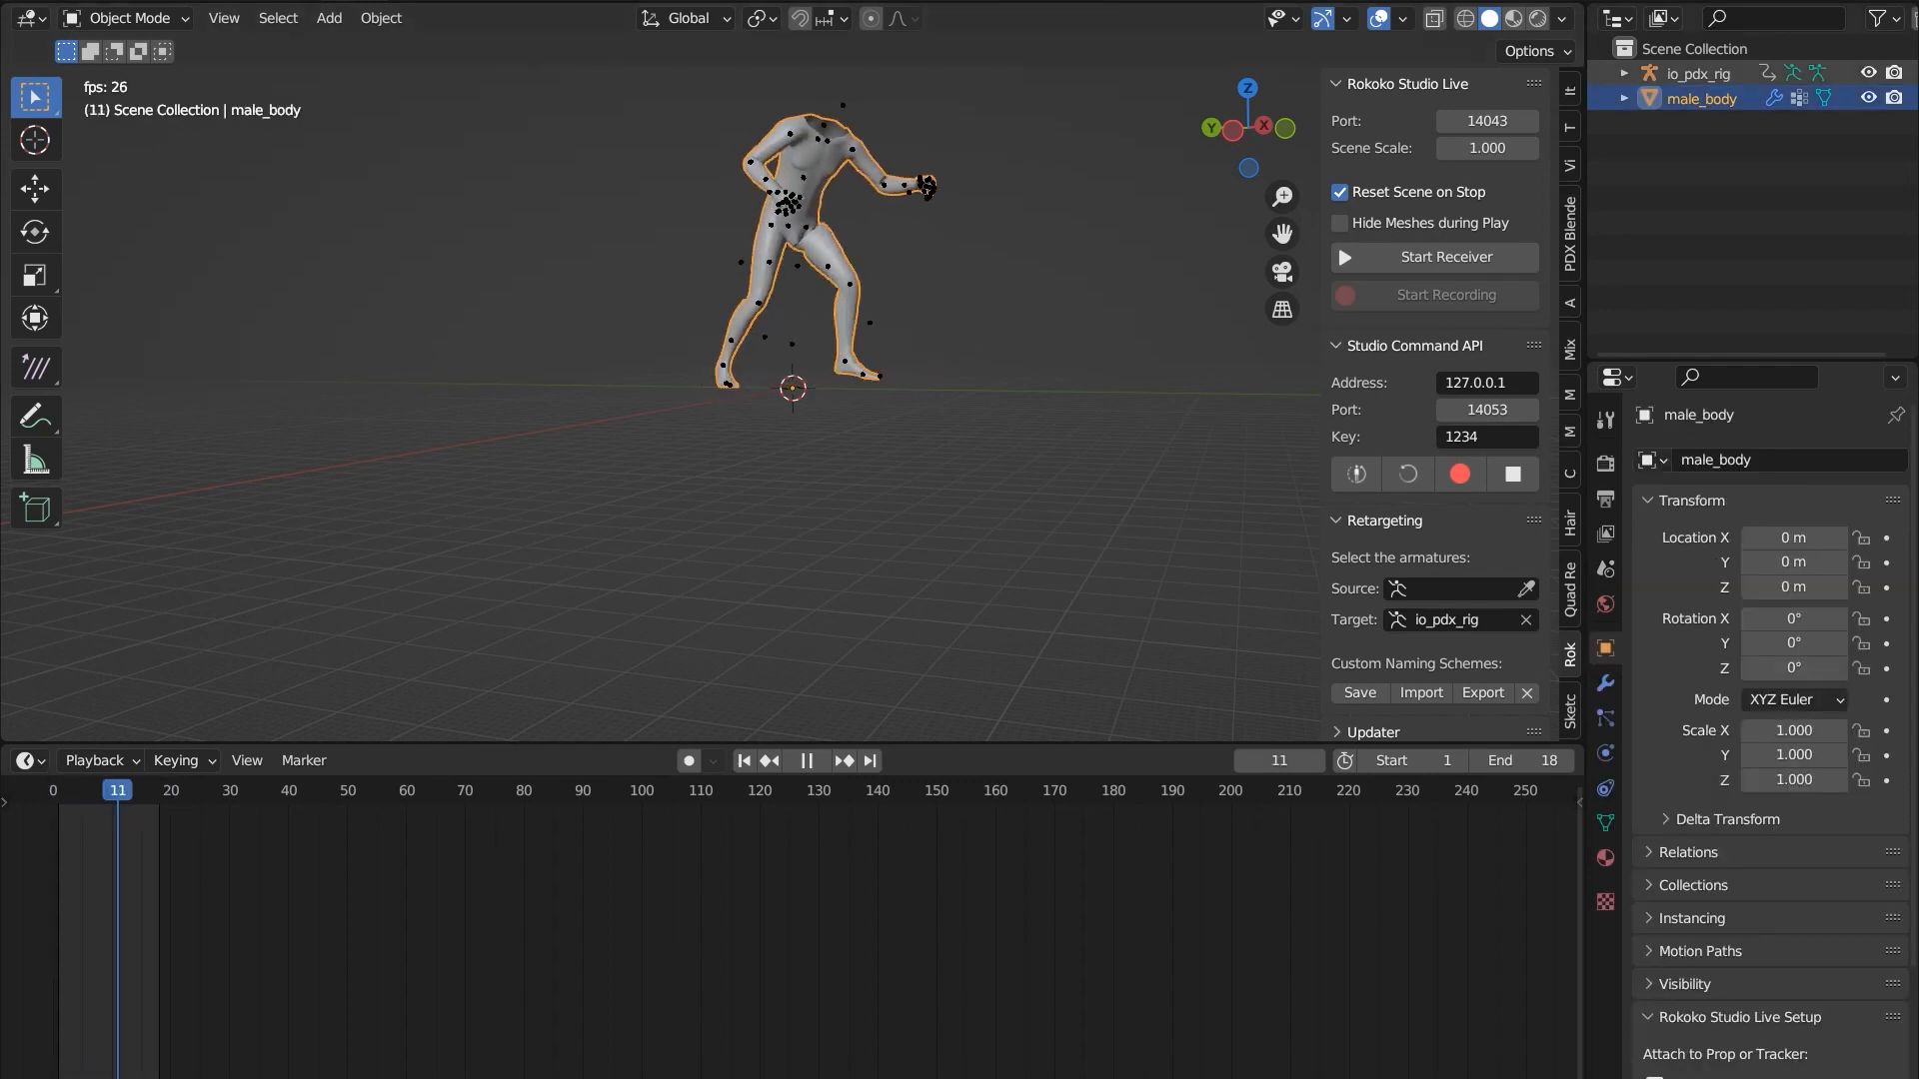
pyautogui.click(1698, 73)
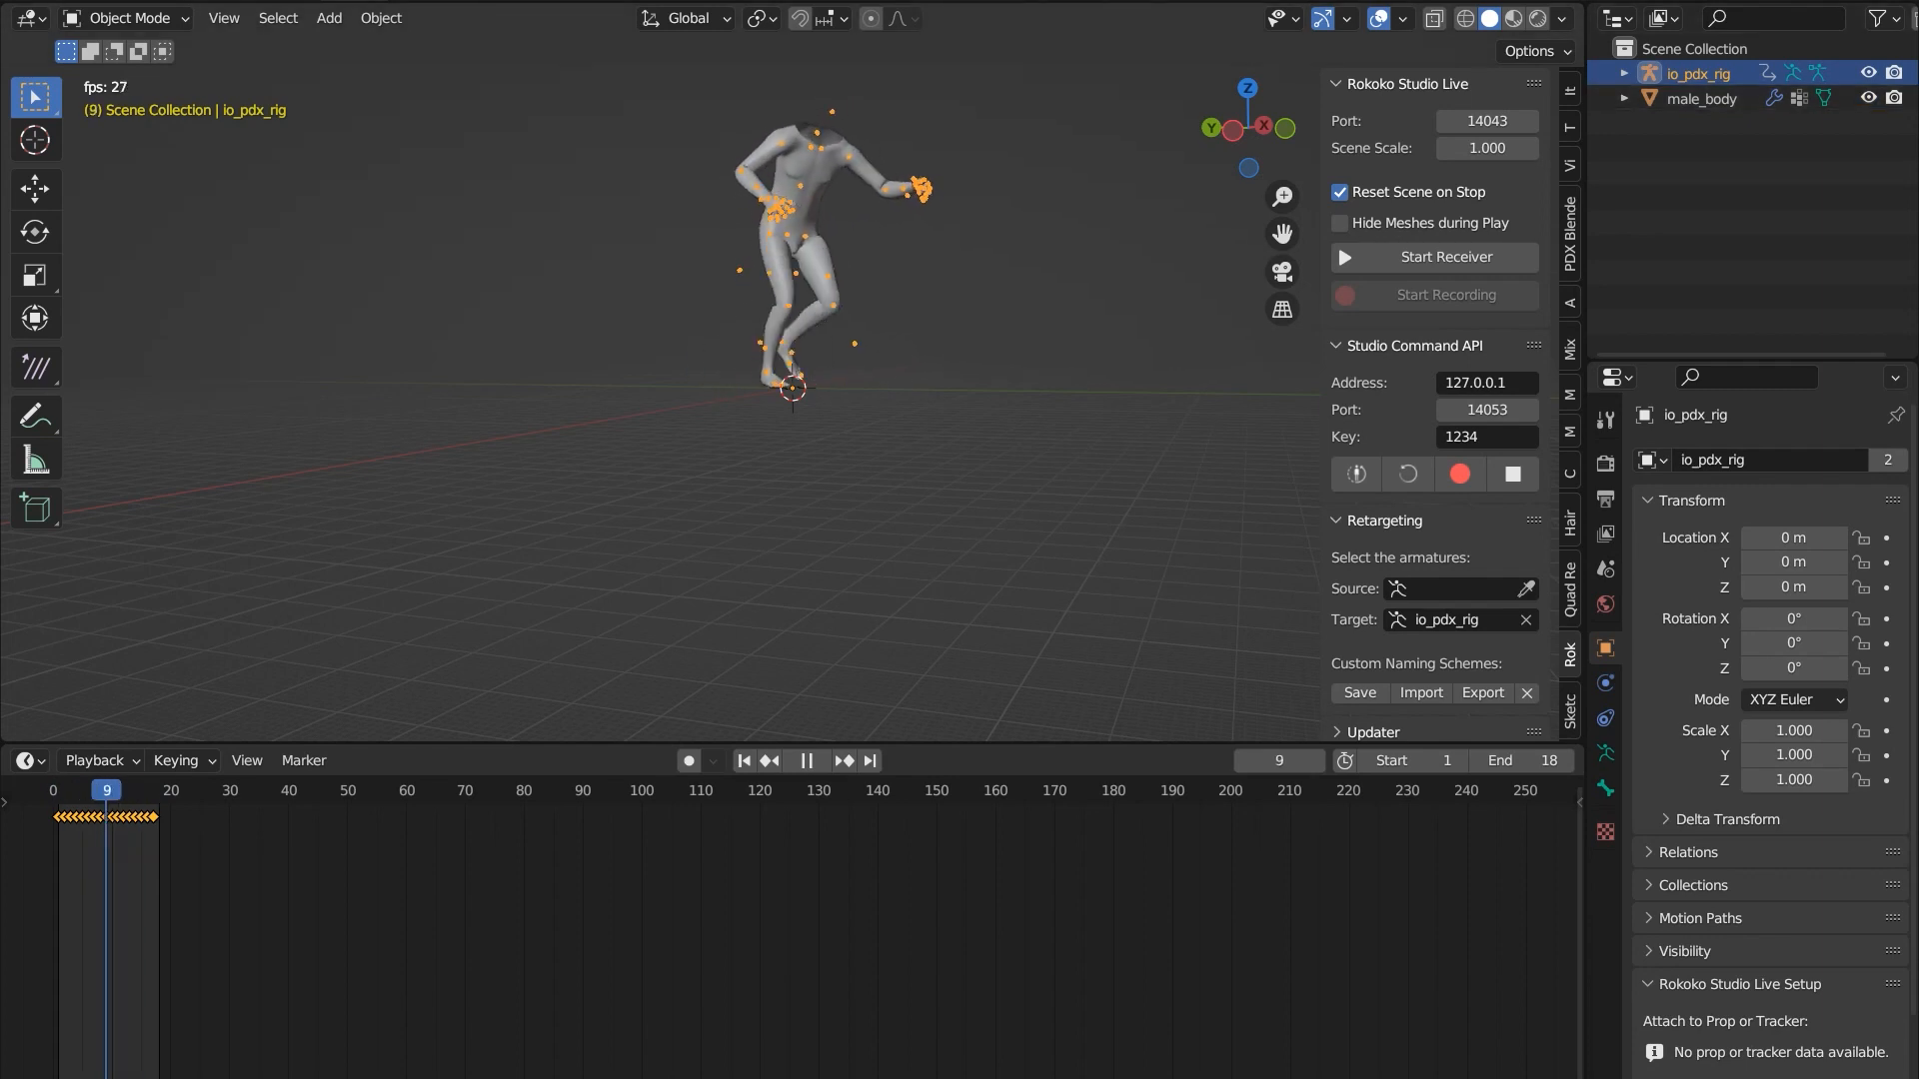
pyautogui.click(1570, 234)
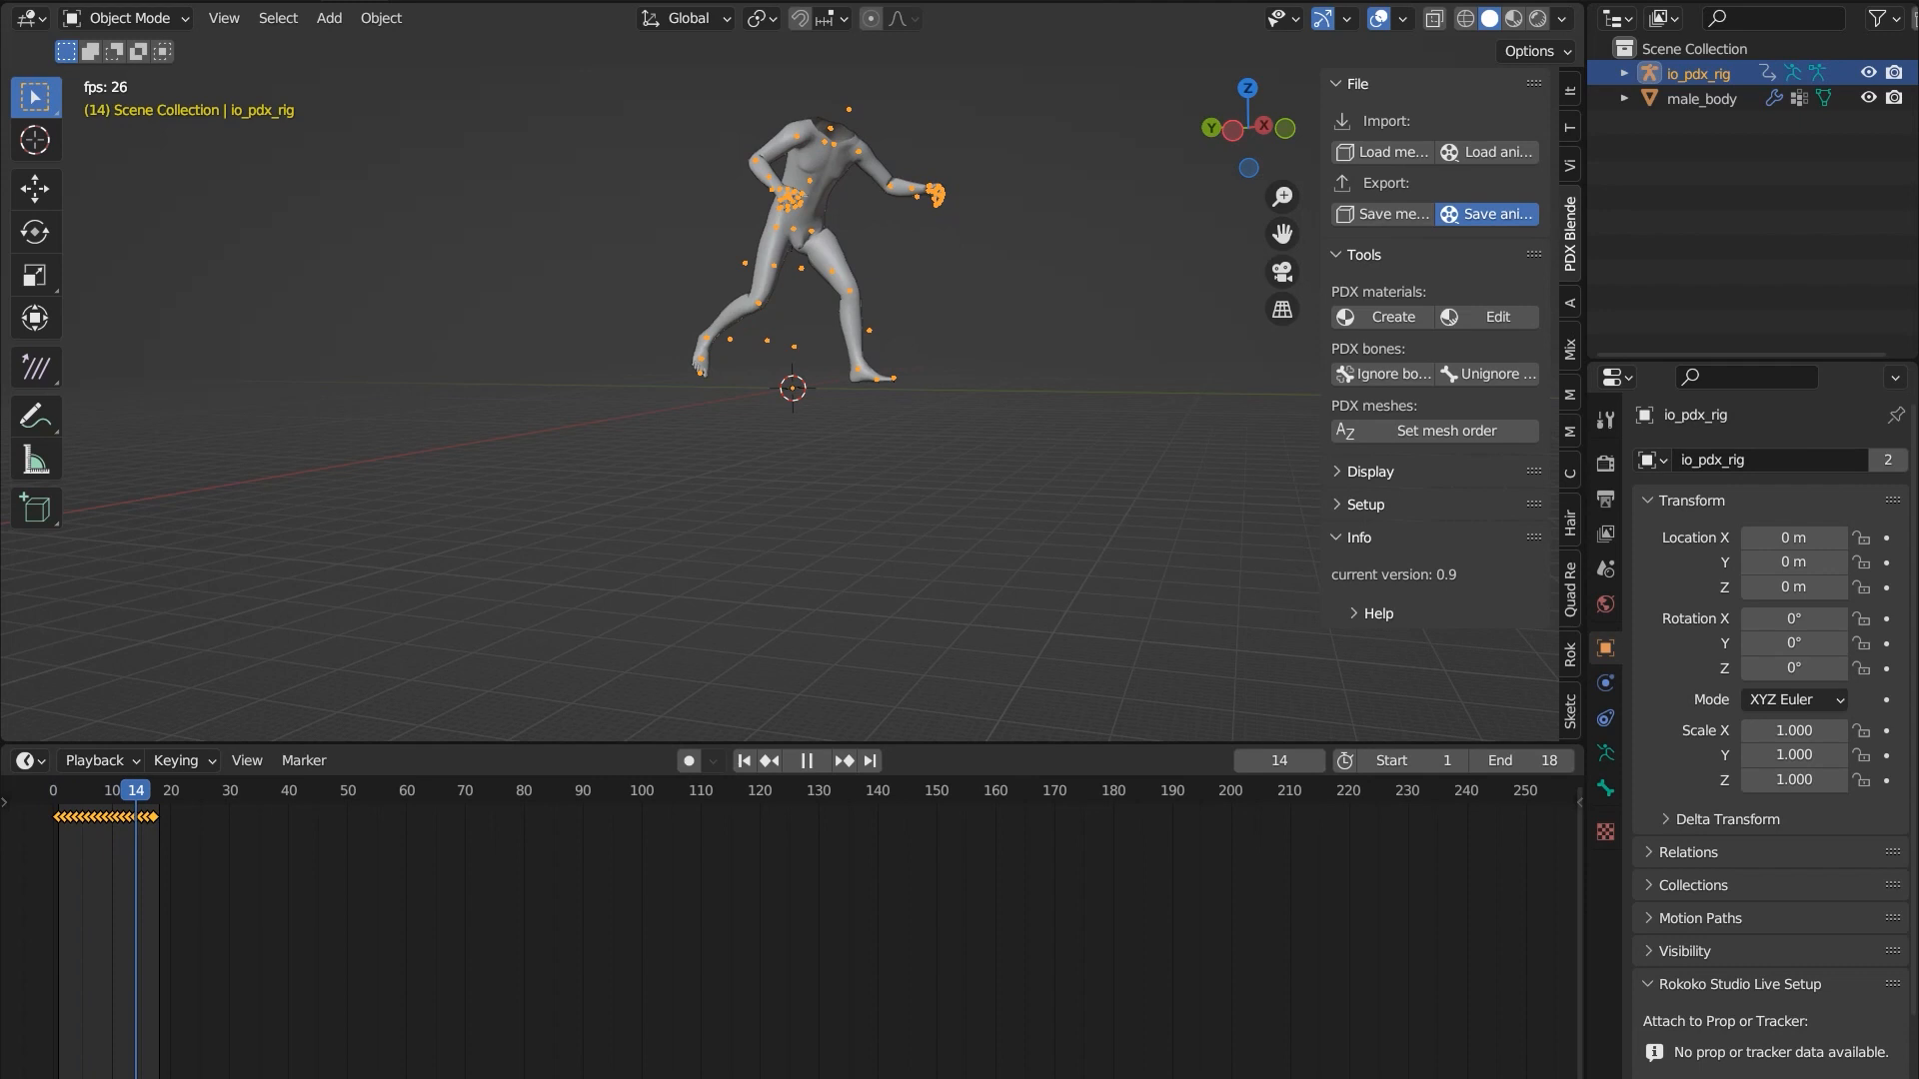
pyautogui.click(1486, 214)
pyautogui.click(679, 901)
pyautogui.moveTo(669, 901); pyautogui.dragTo(646, 900)
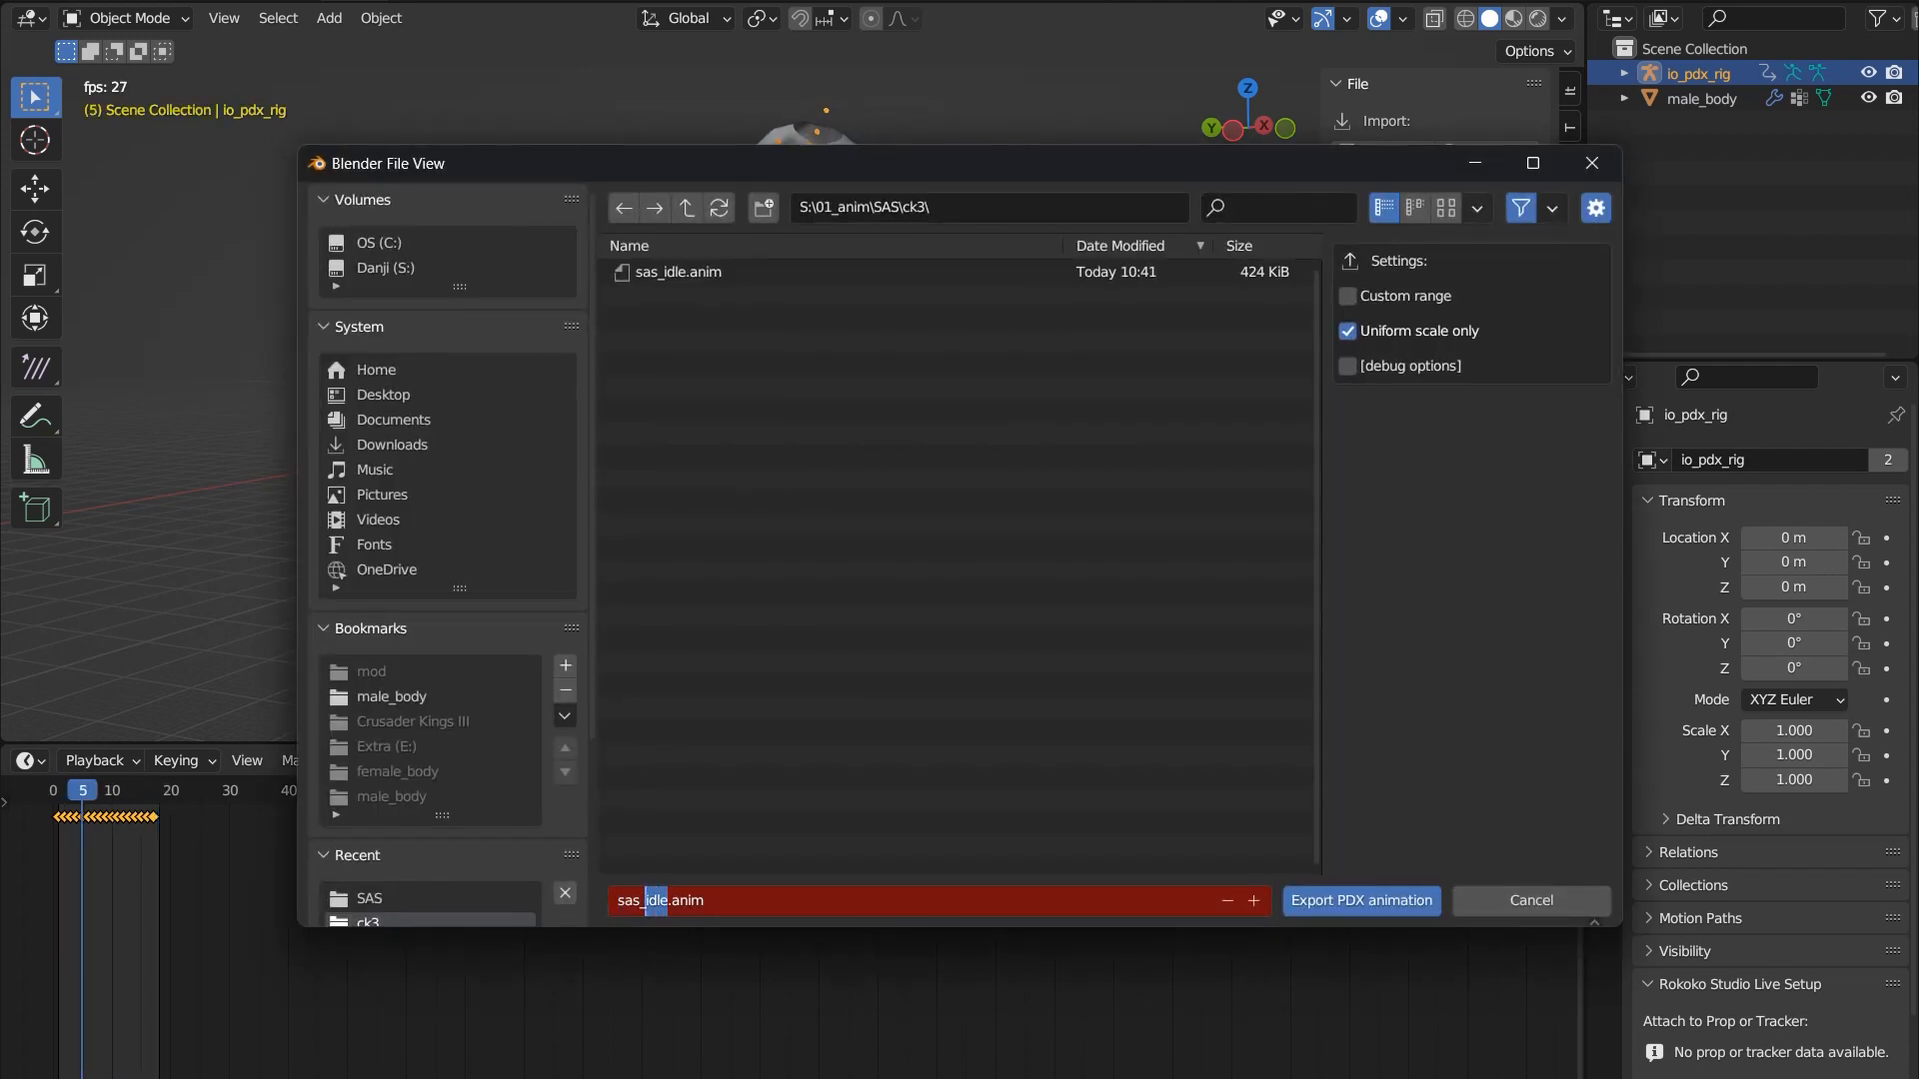
pyautogui.write('run')
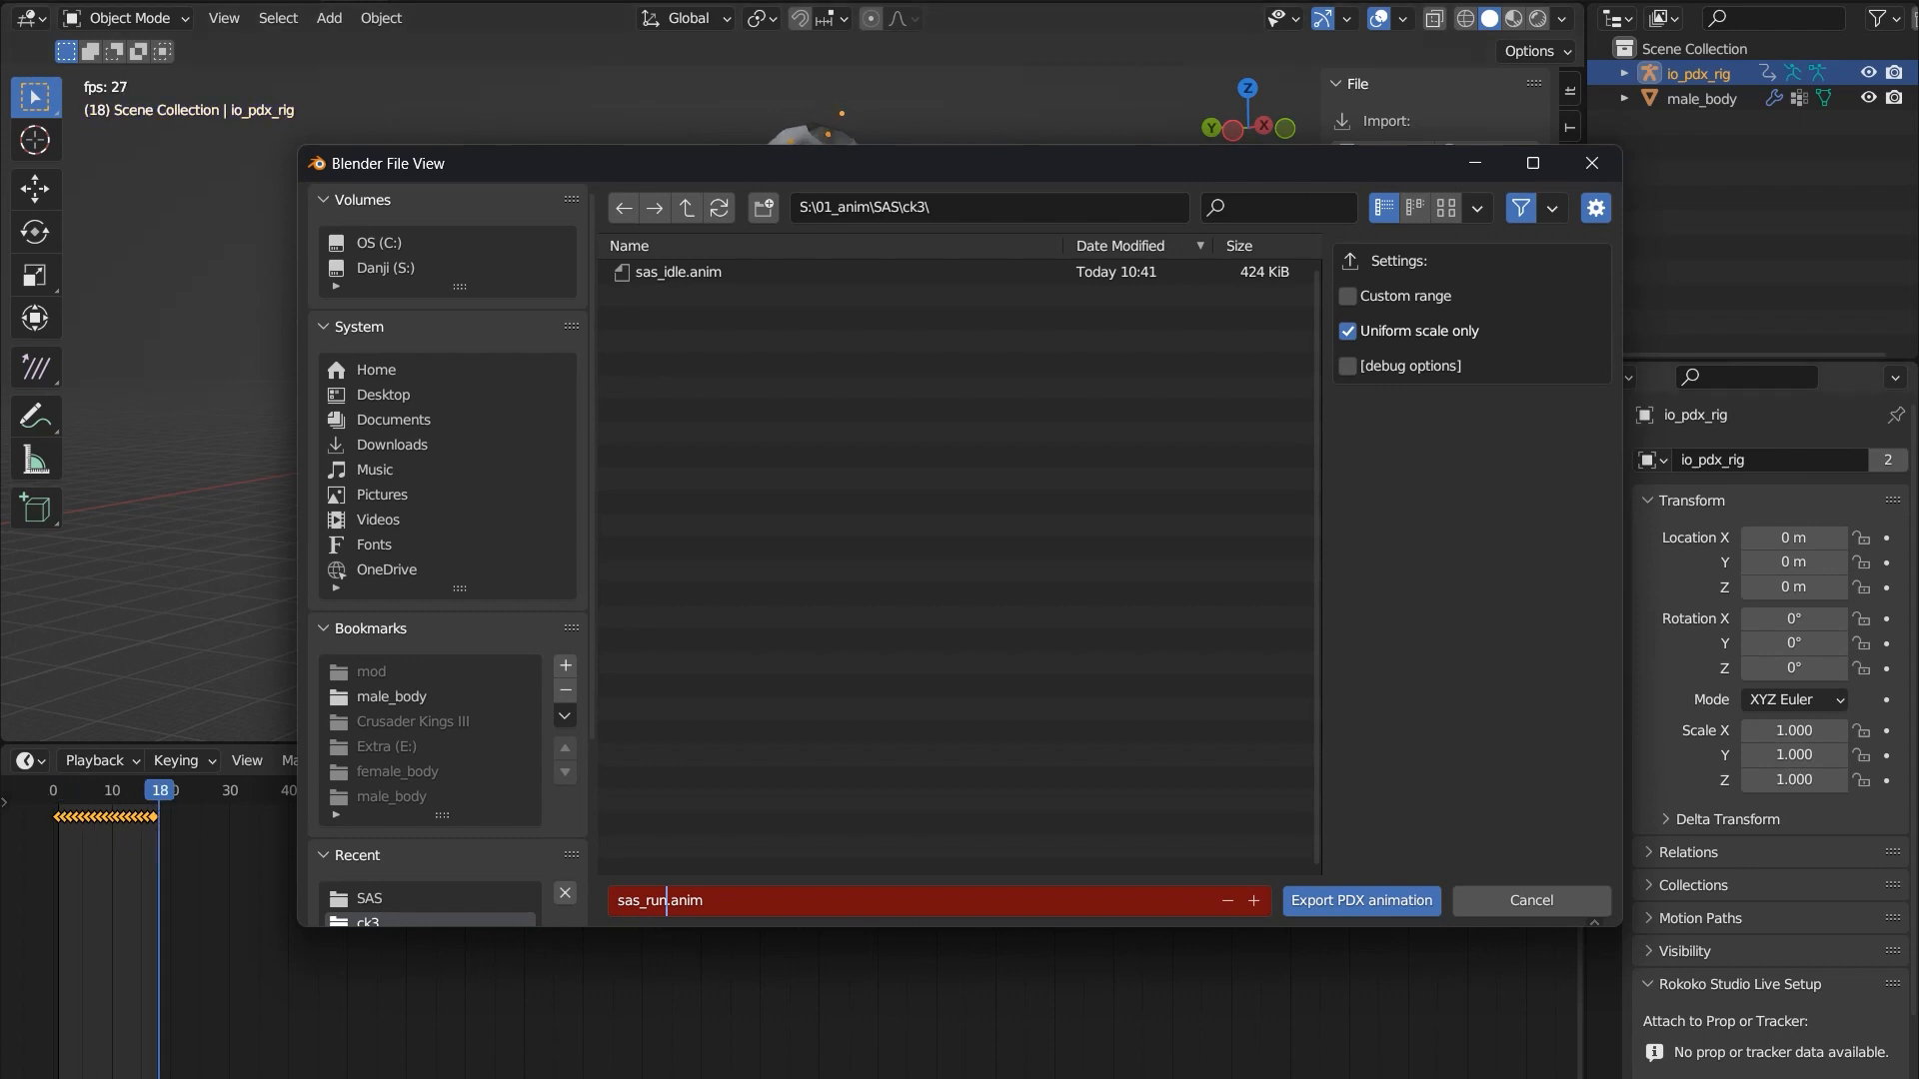
pyautogui.press('Return')
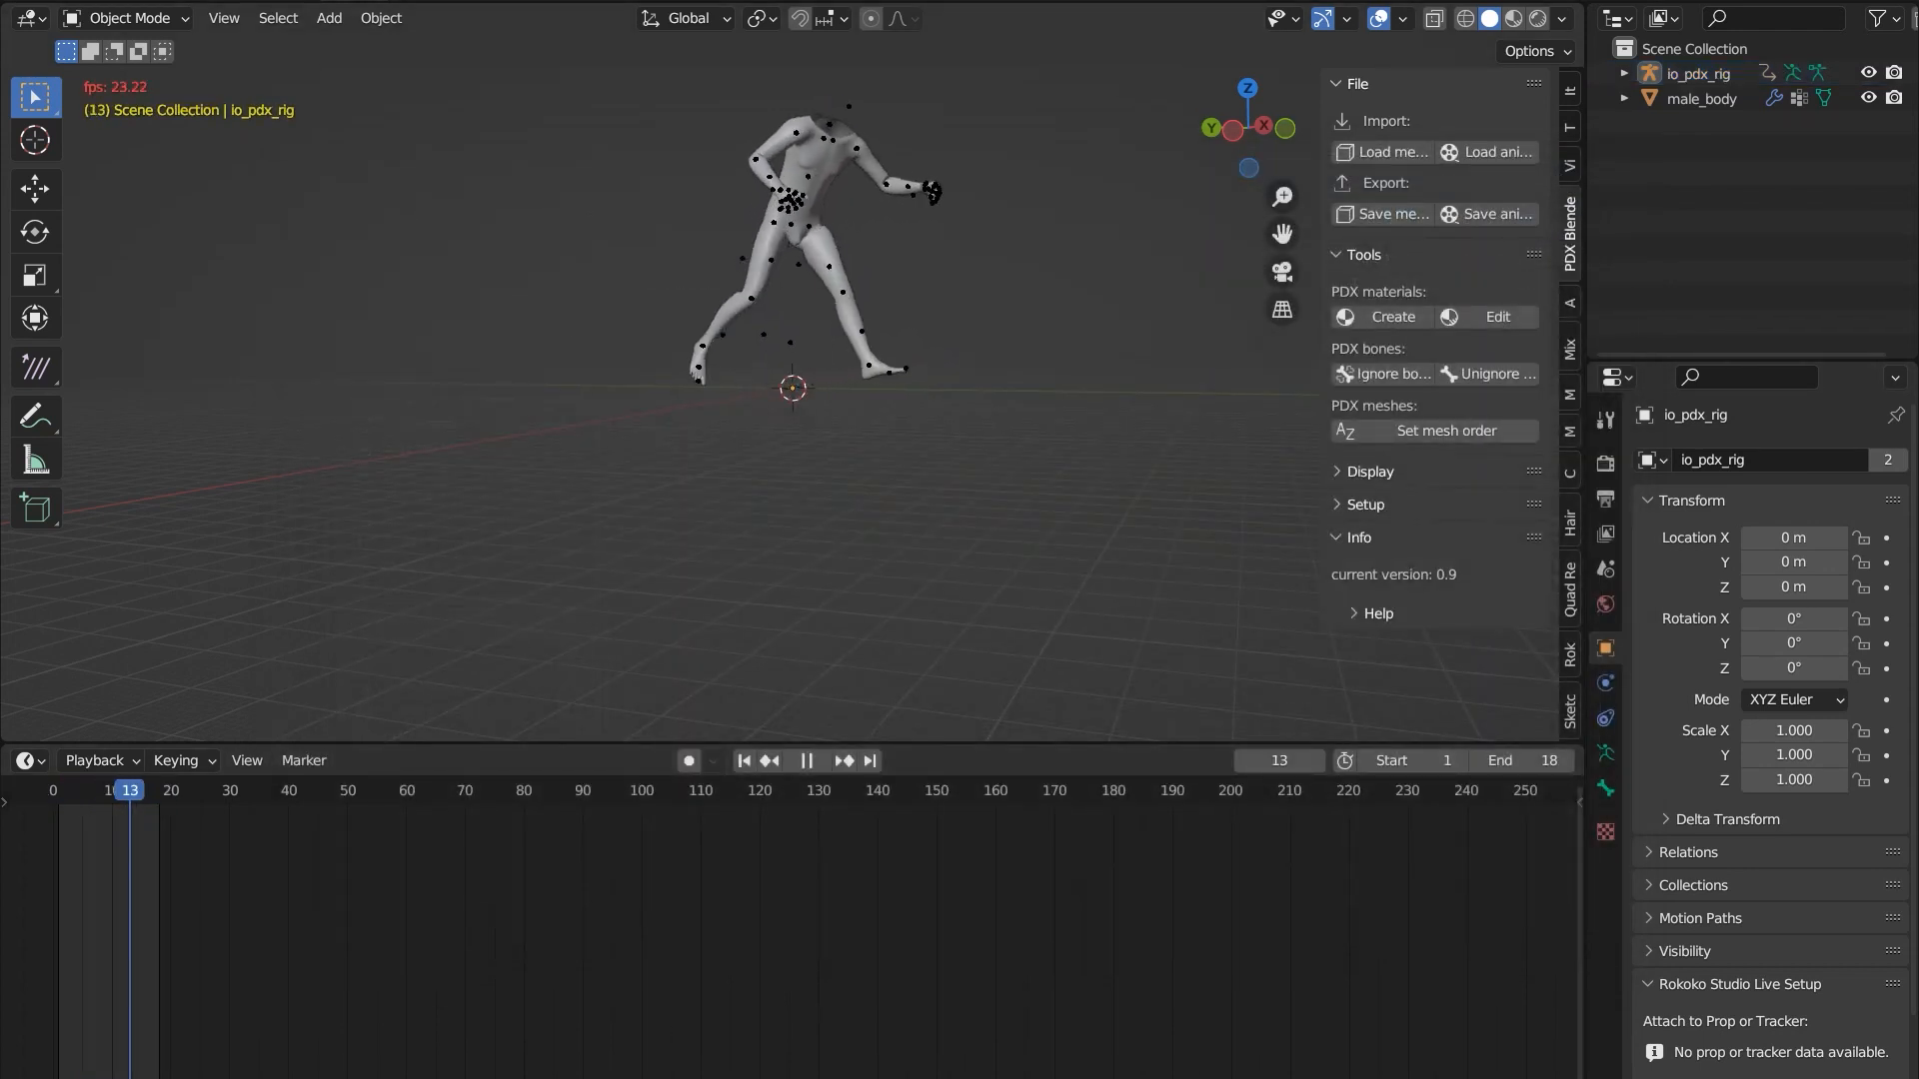
# - Undo the recent scene changes back to the freshly imported root armature and the unretargeted io_pdx_rig
pyautogui.hotkey('ctrl', 'z')
pyautogui.hotkey('ctrl', 'z')
pyautogui.hotkey('ctrl', 'z')
pyautogui.hotkey('ctrl', 'z')
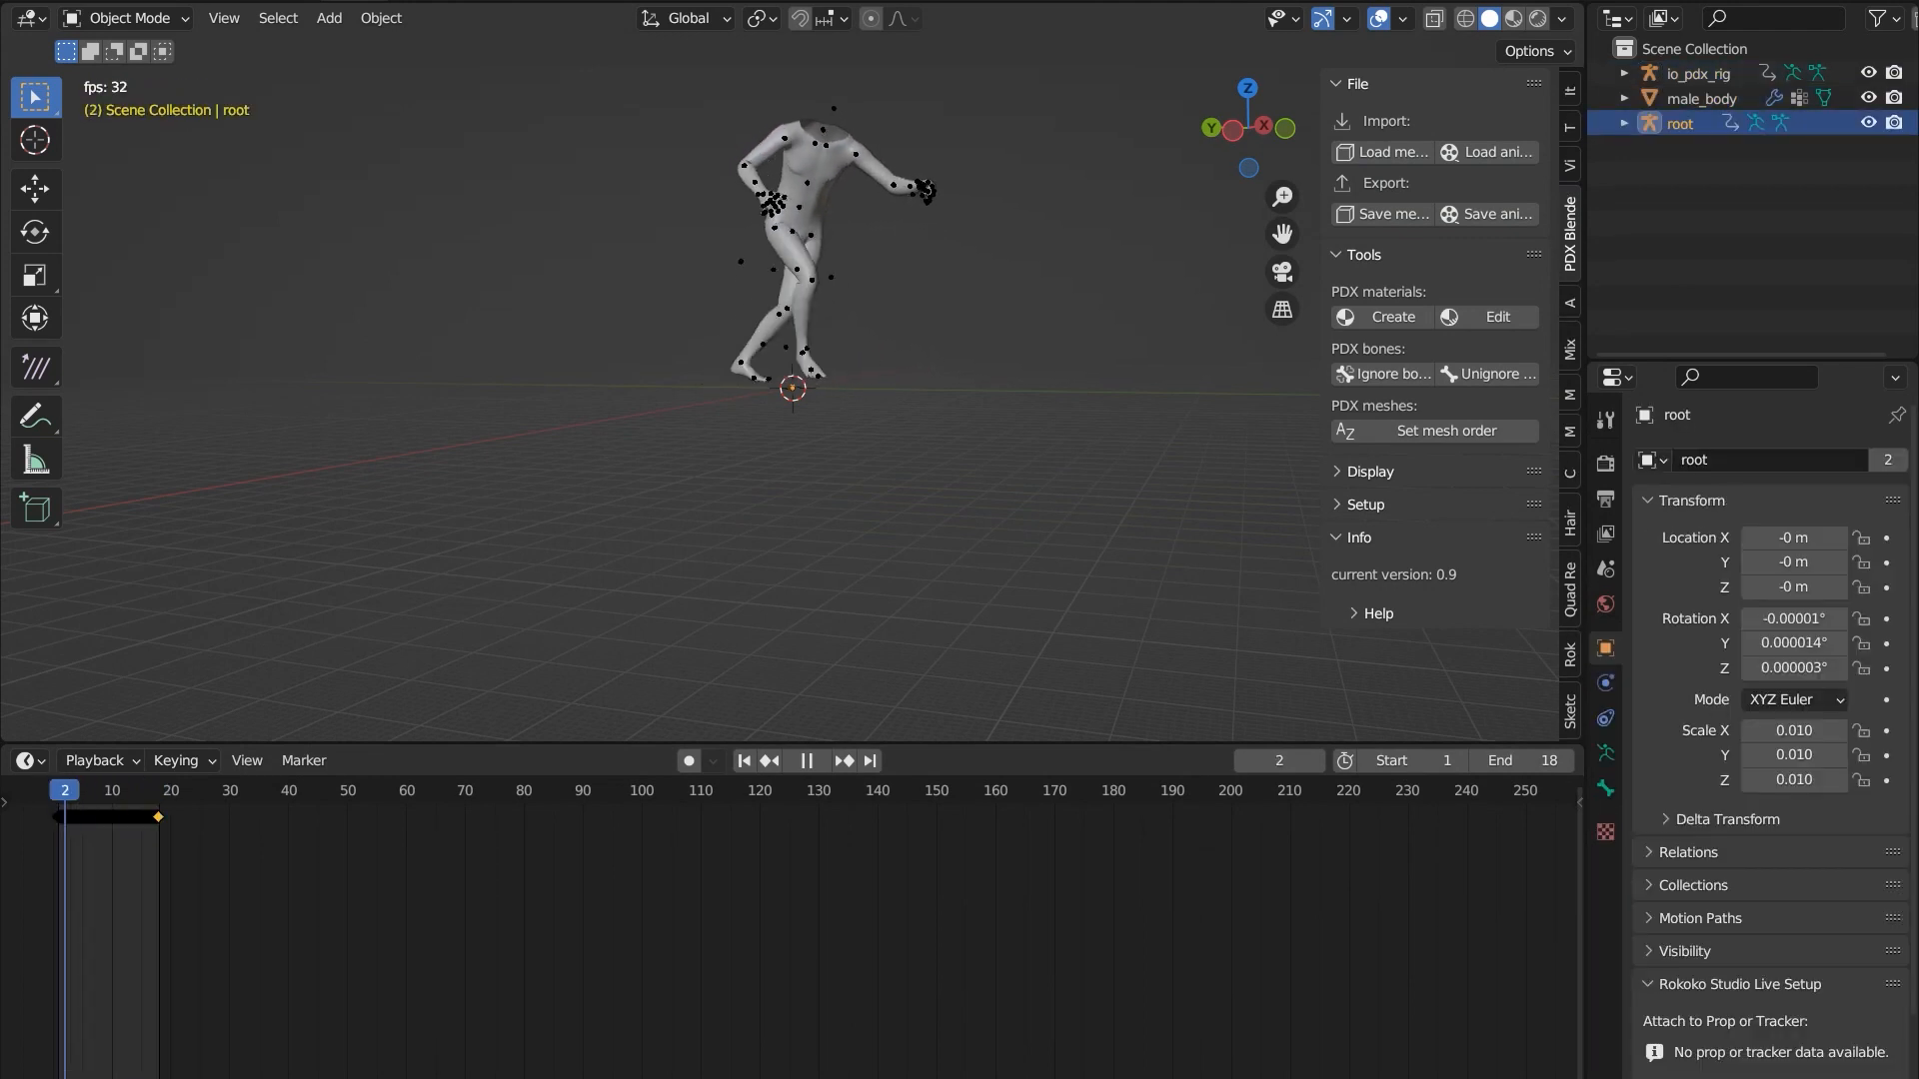
pyautogui.hotkey('ctrl', 'z')
pyautogui.hotkey('ctrl', 'z')
pyautogui.hotkey('ctrl', 'z')
pyautogui.hotkey('ctrl', 'z')
pyautogui.hotkey('ctrl', 'z')
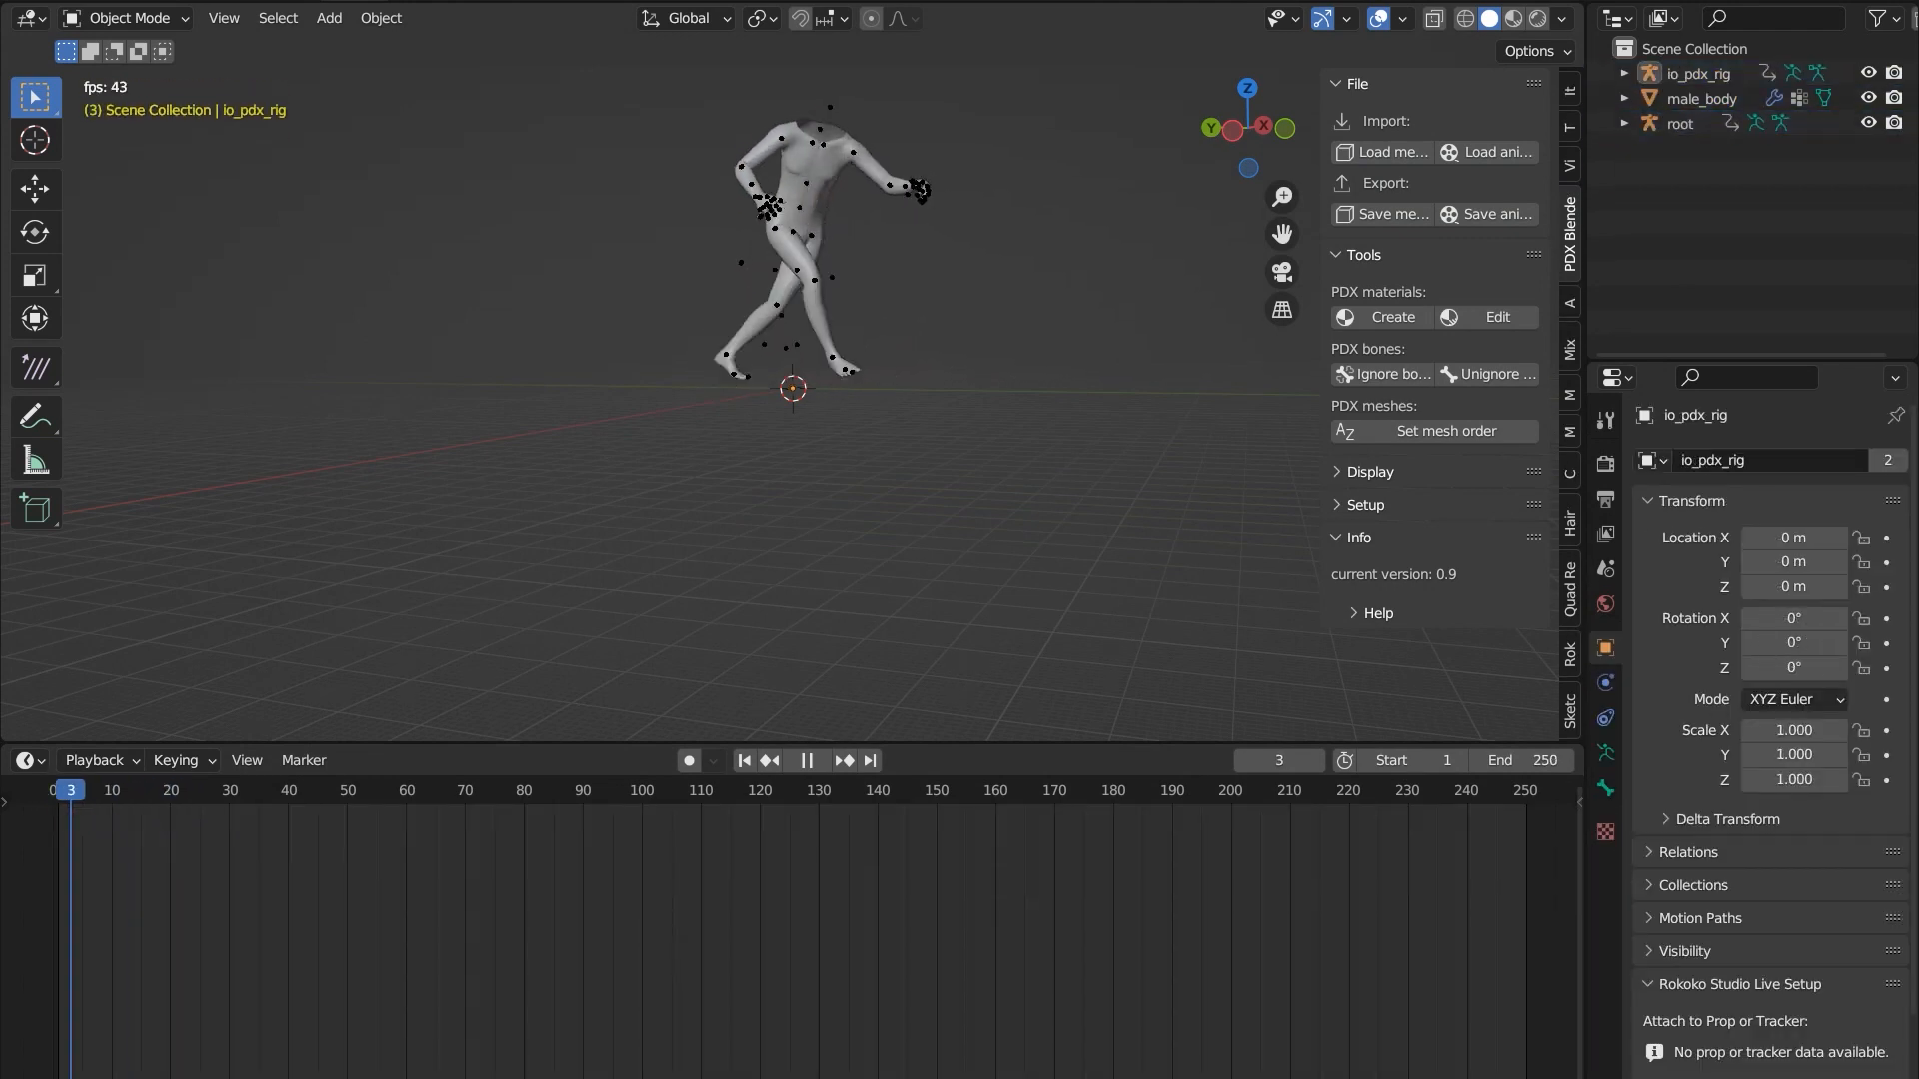
# - Start a new General file without saving the current scene and delete all of its default objects
pyautogui.click(55, 0)
pyautogui.moveTo(70, 14)
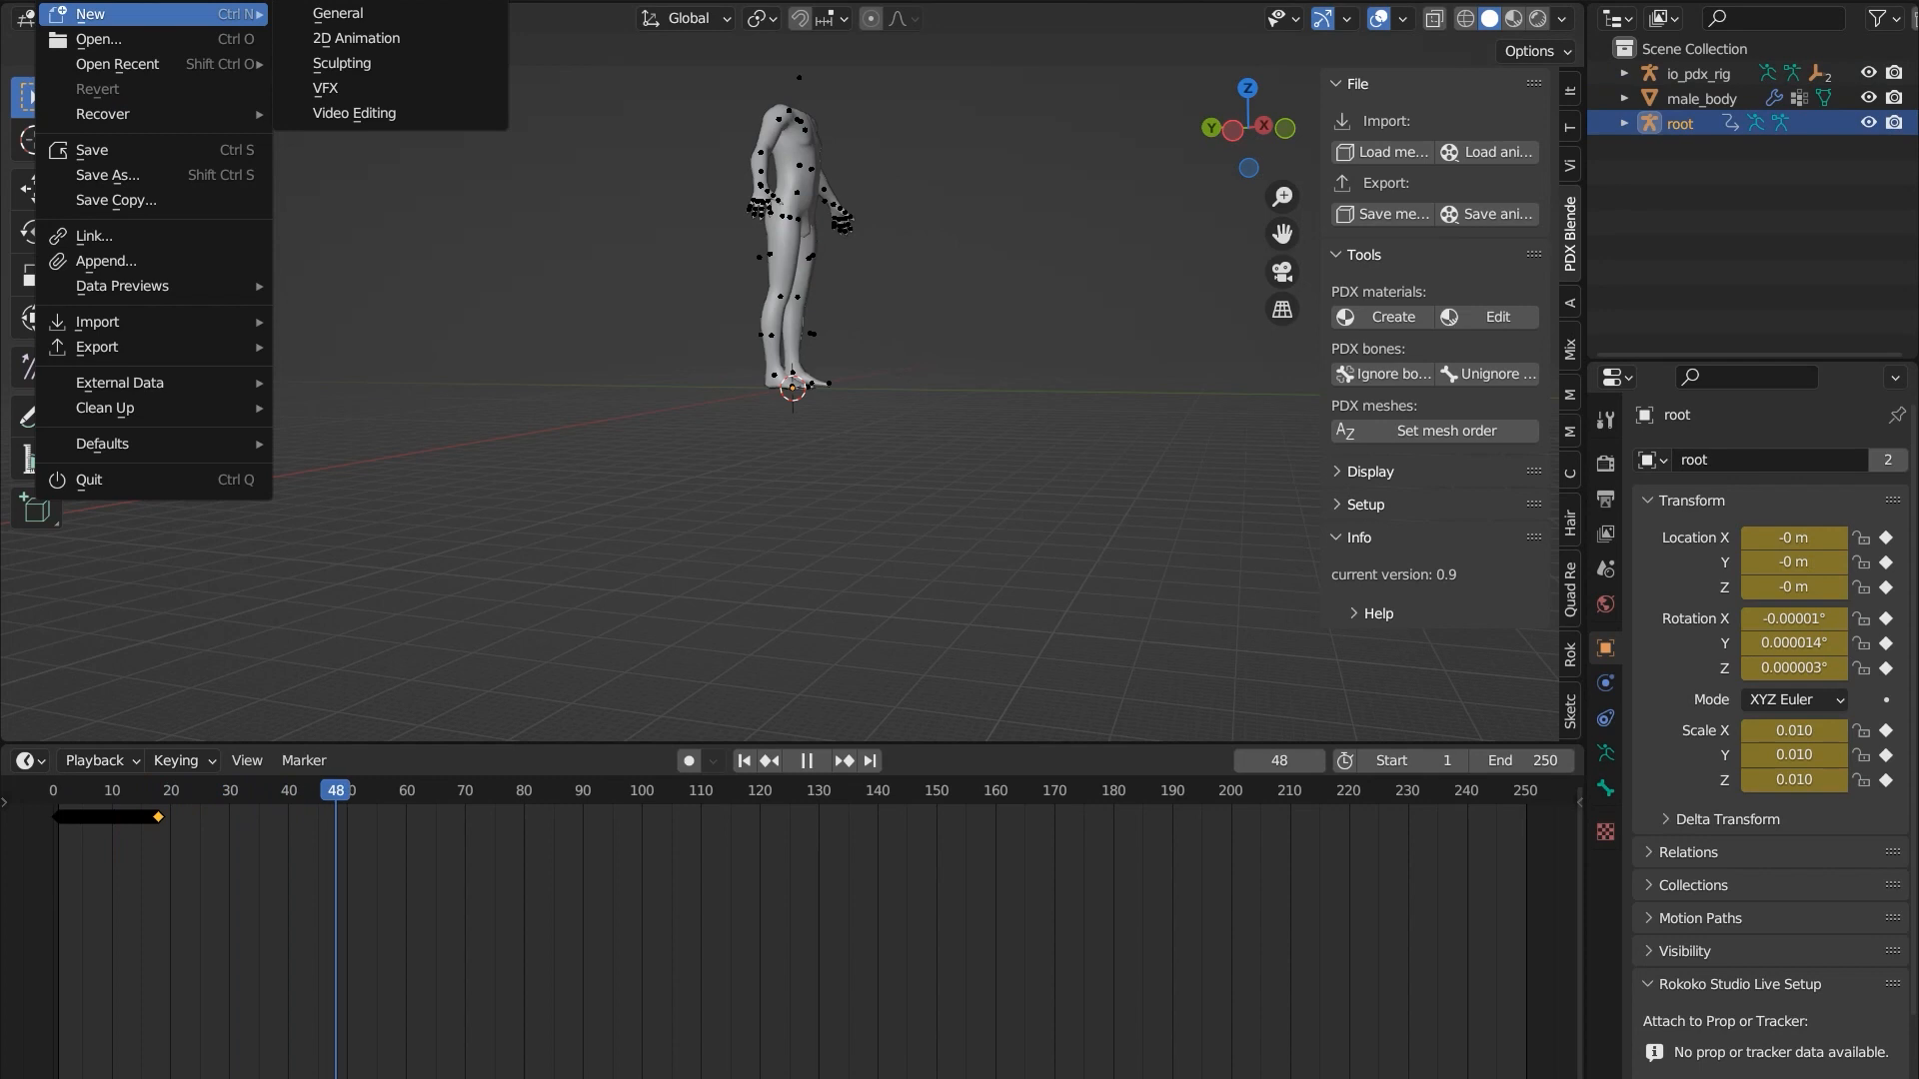
pyautogui.click(338, 13)
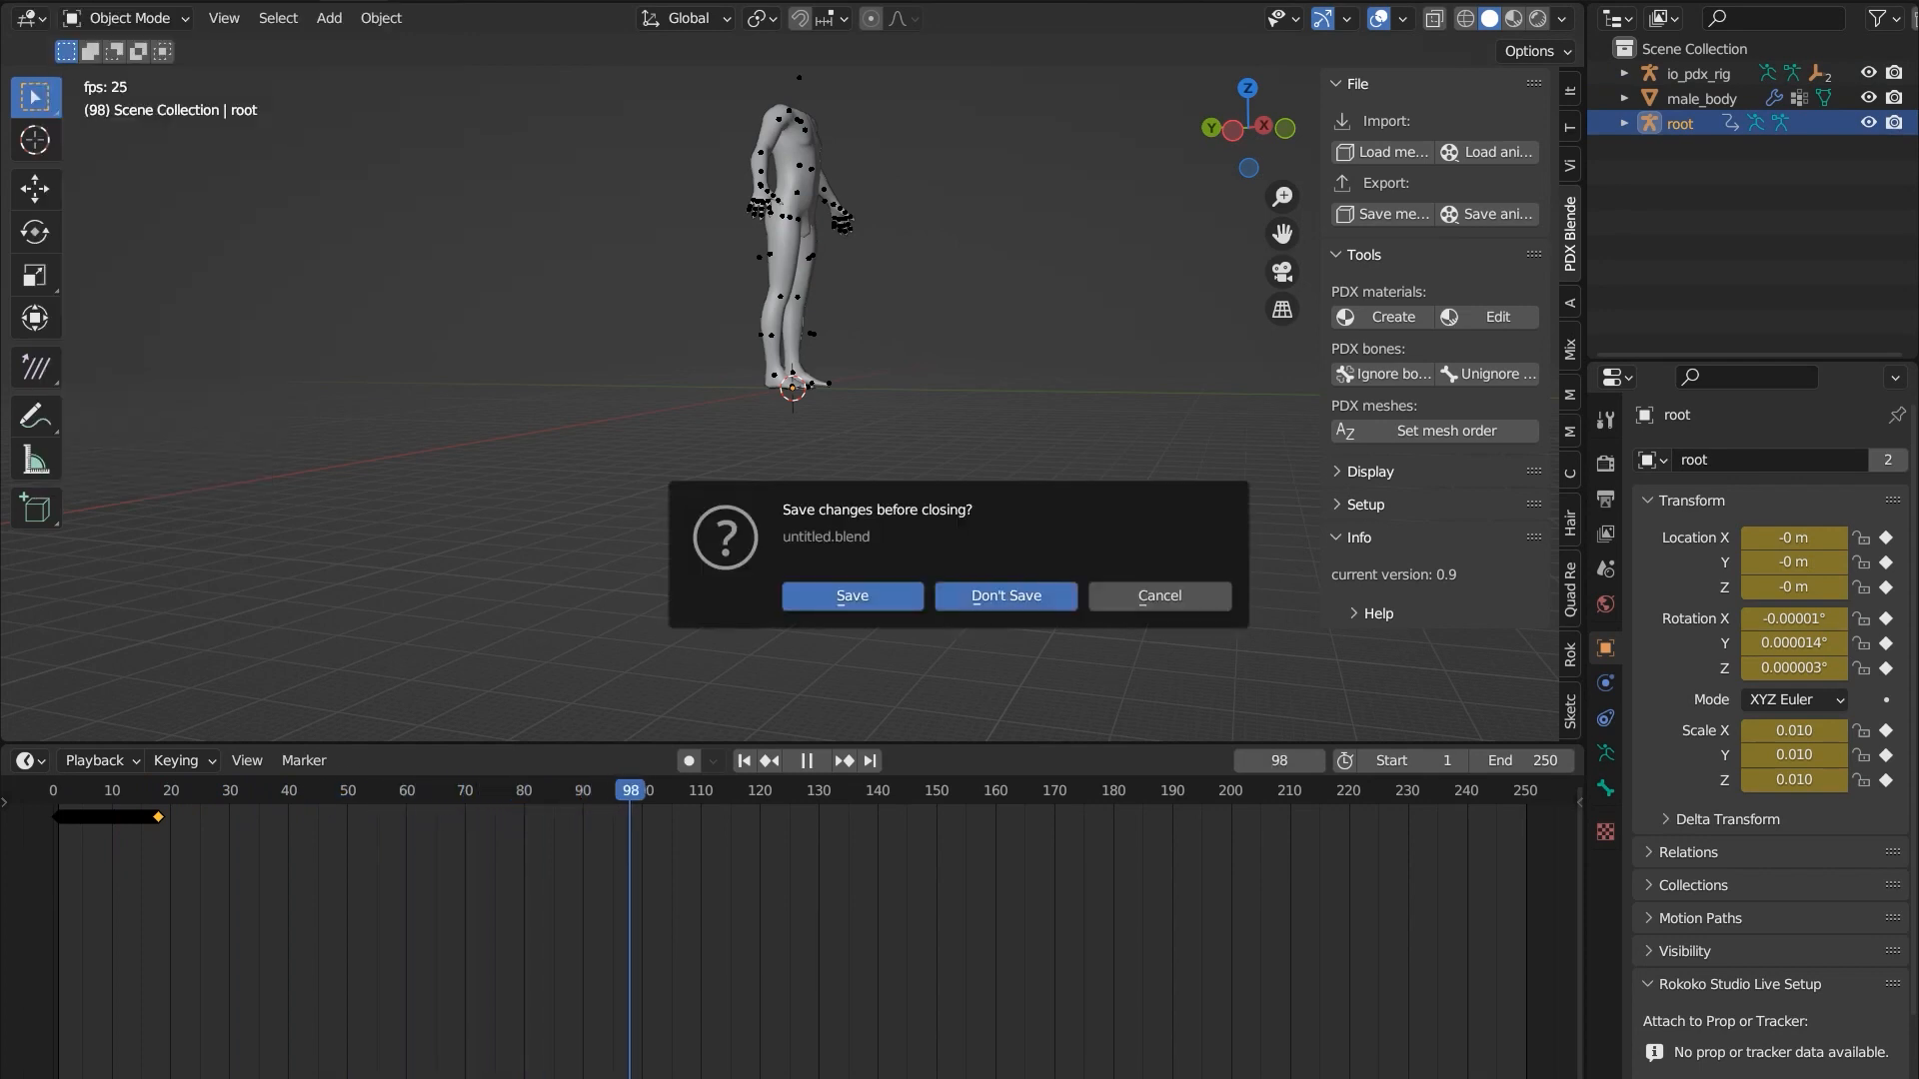
pyautogui.click(1004, 597)
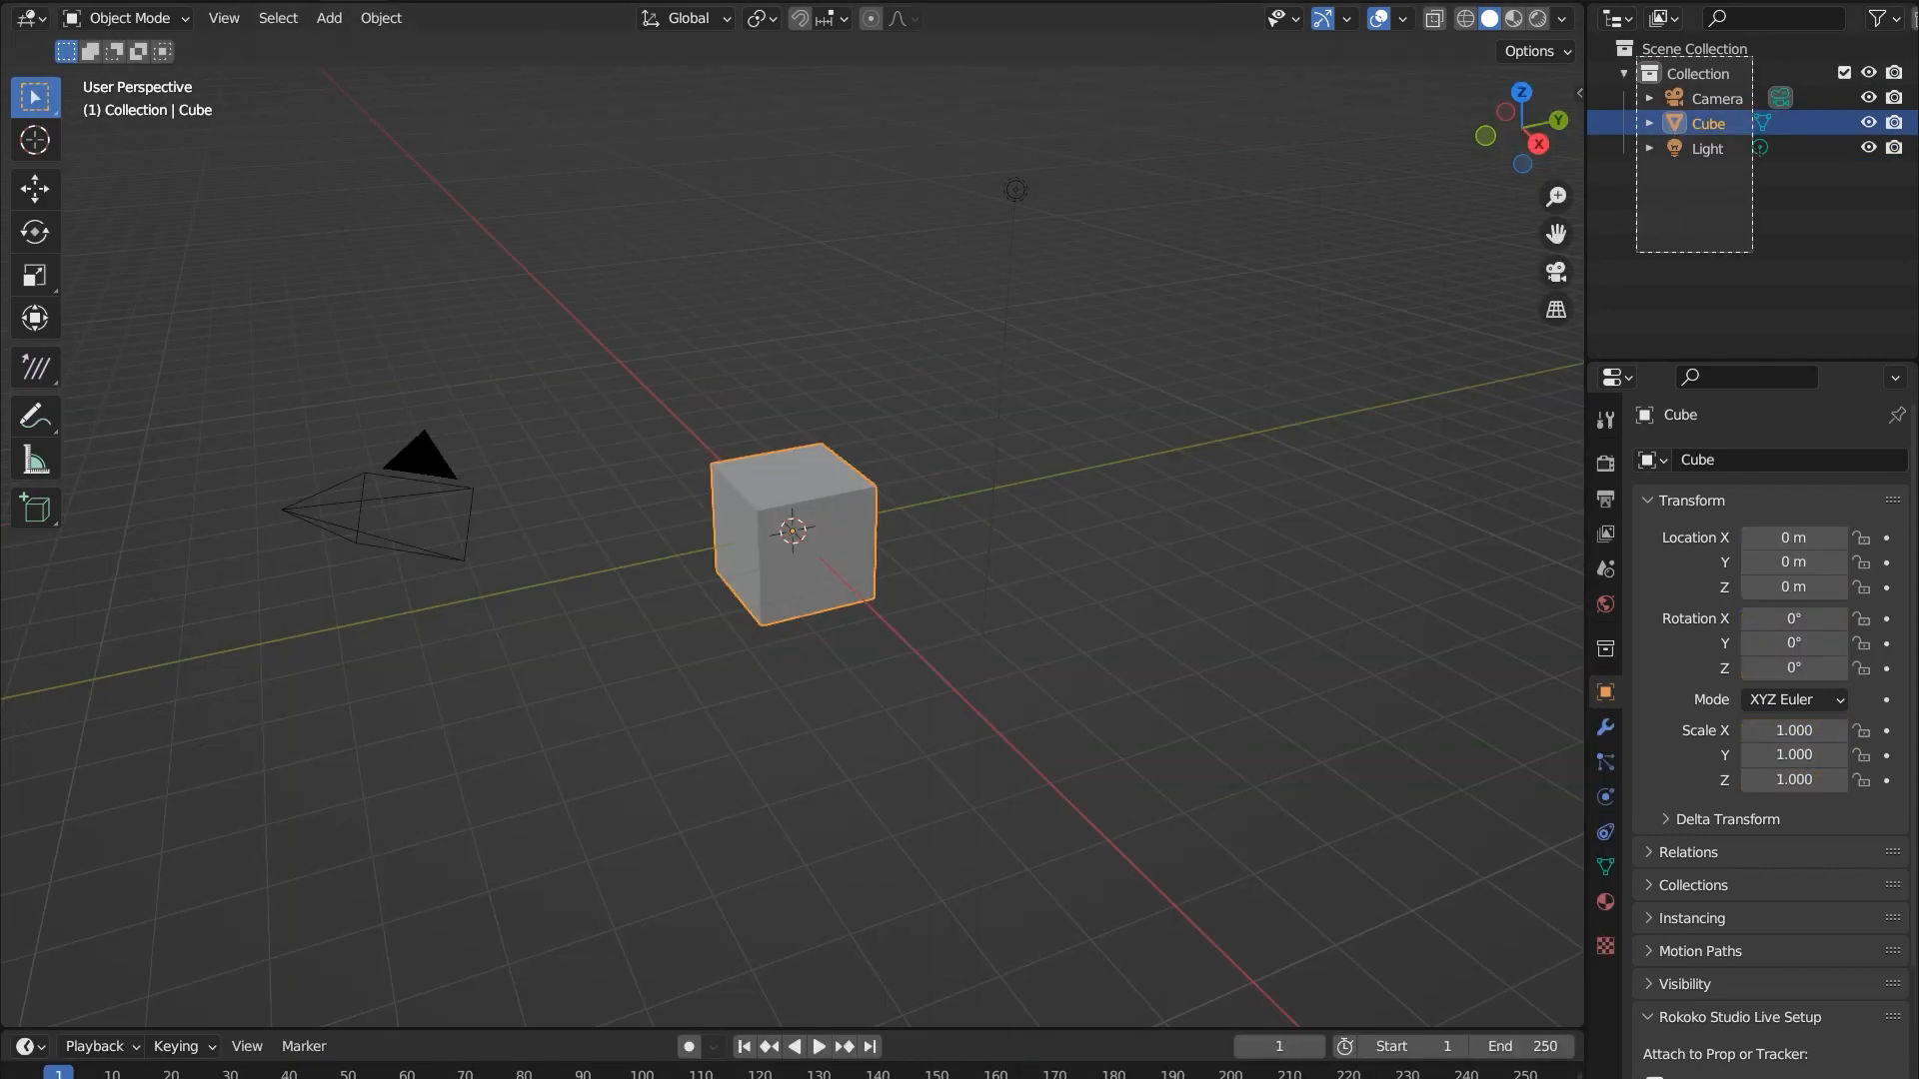
pyautogui.press('a')
pyautogui.press('Delete')
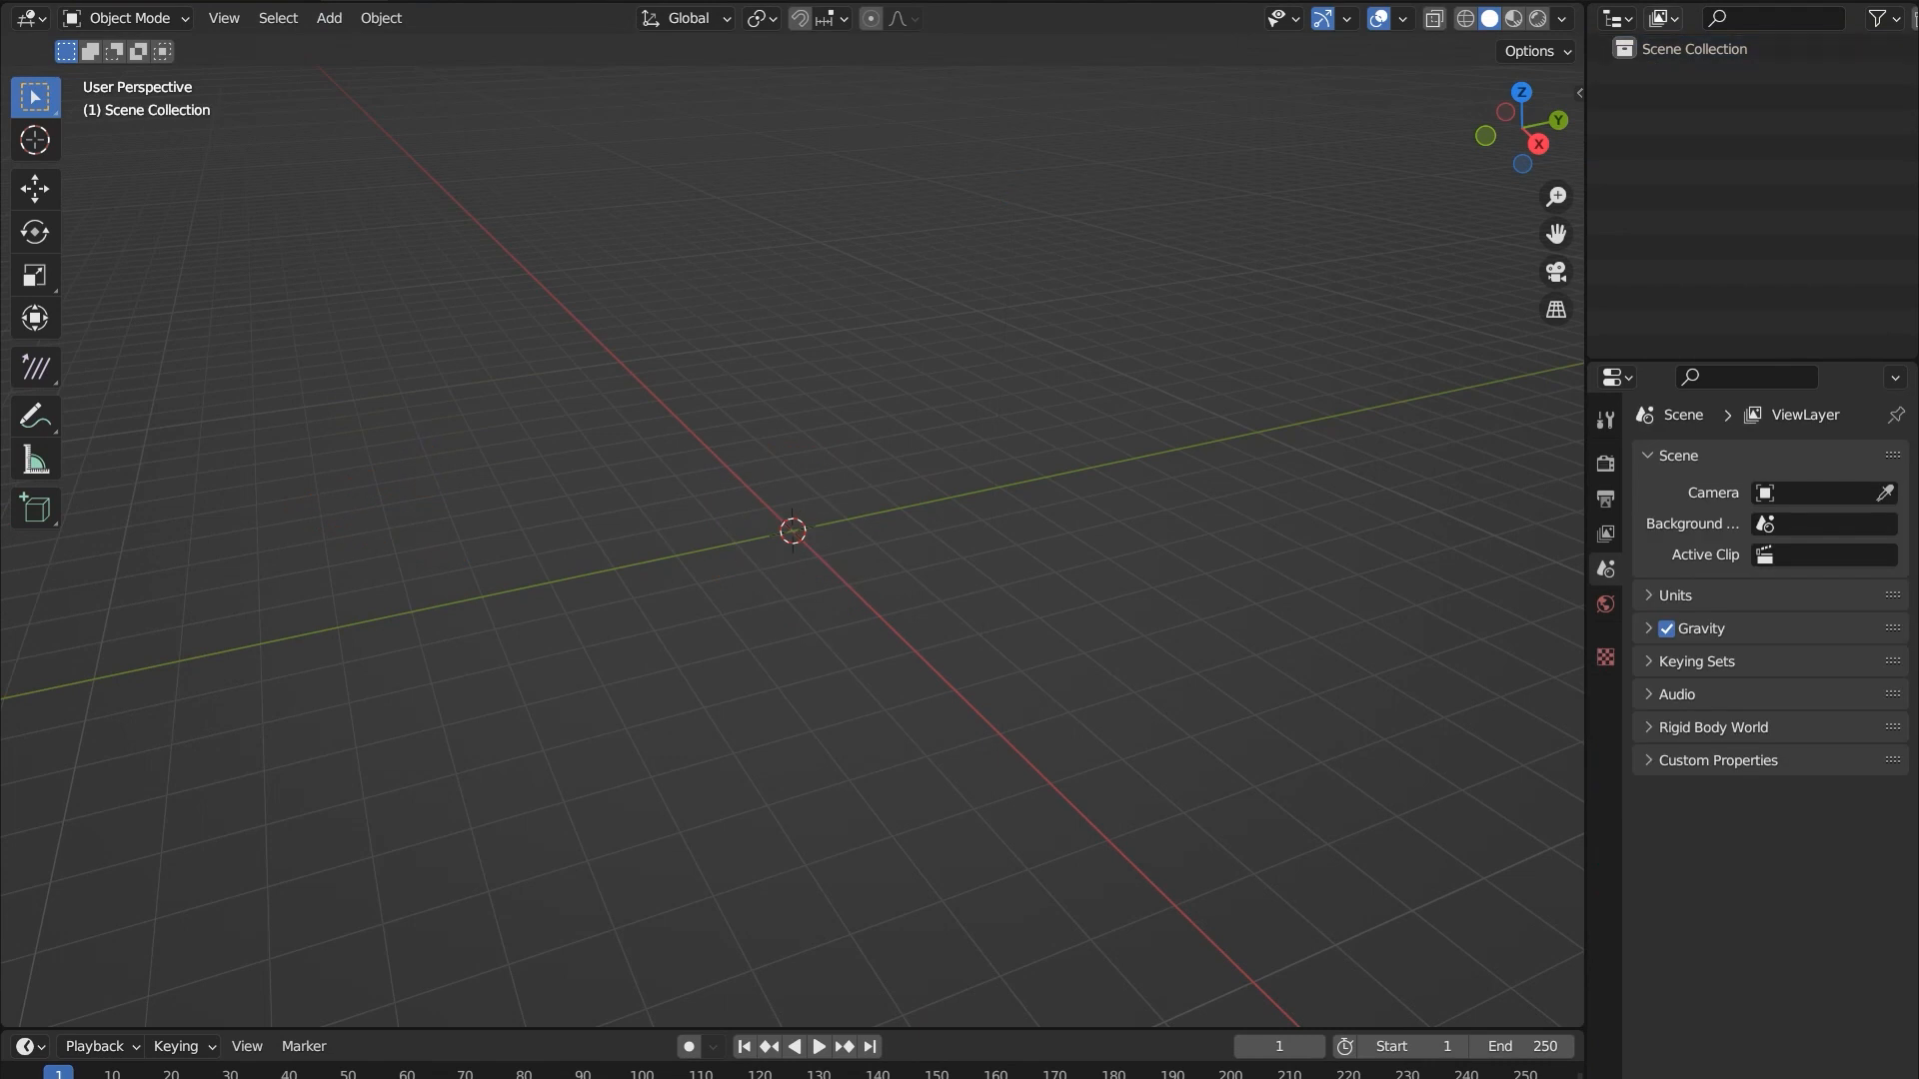
pyautogui.press('F4')
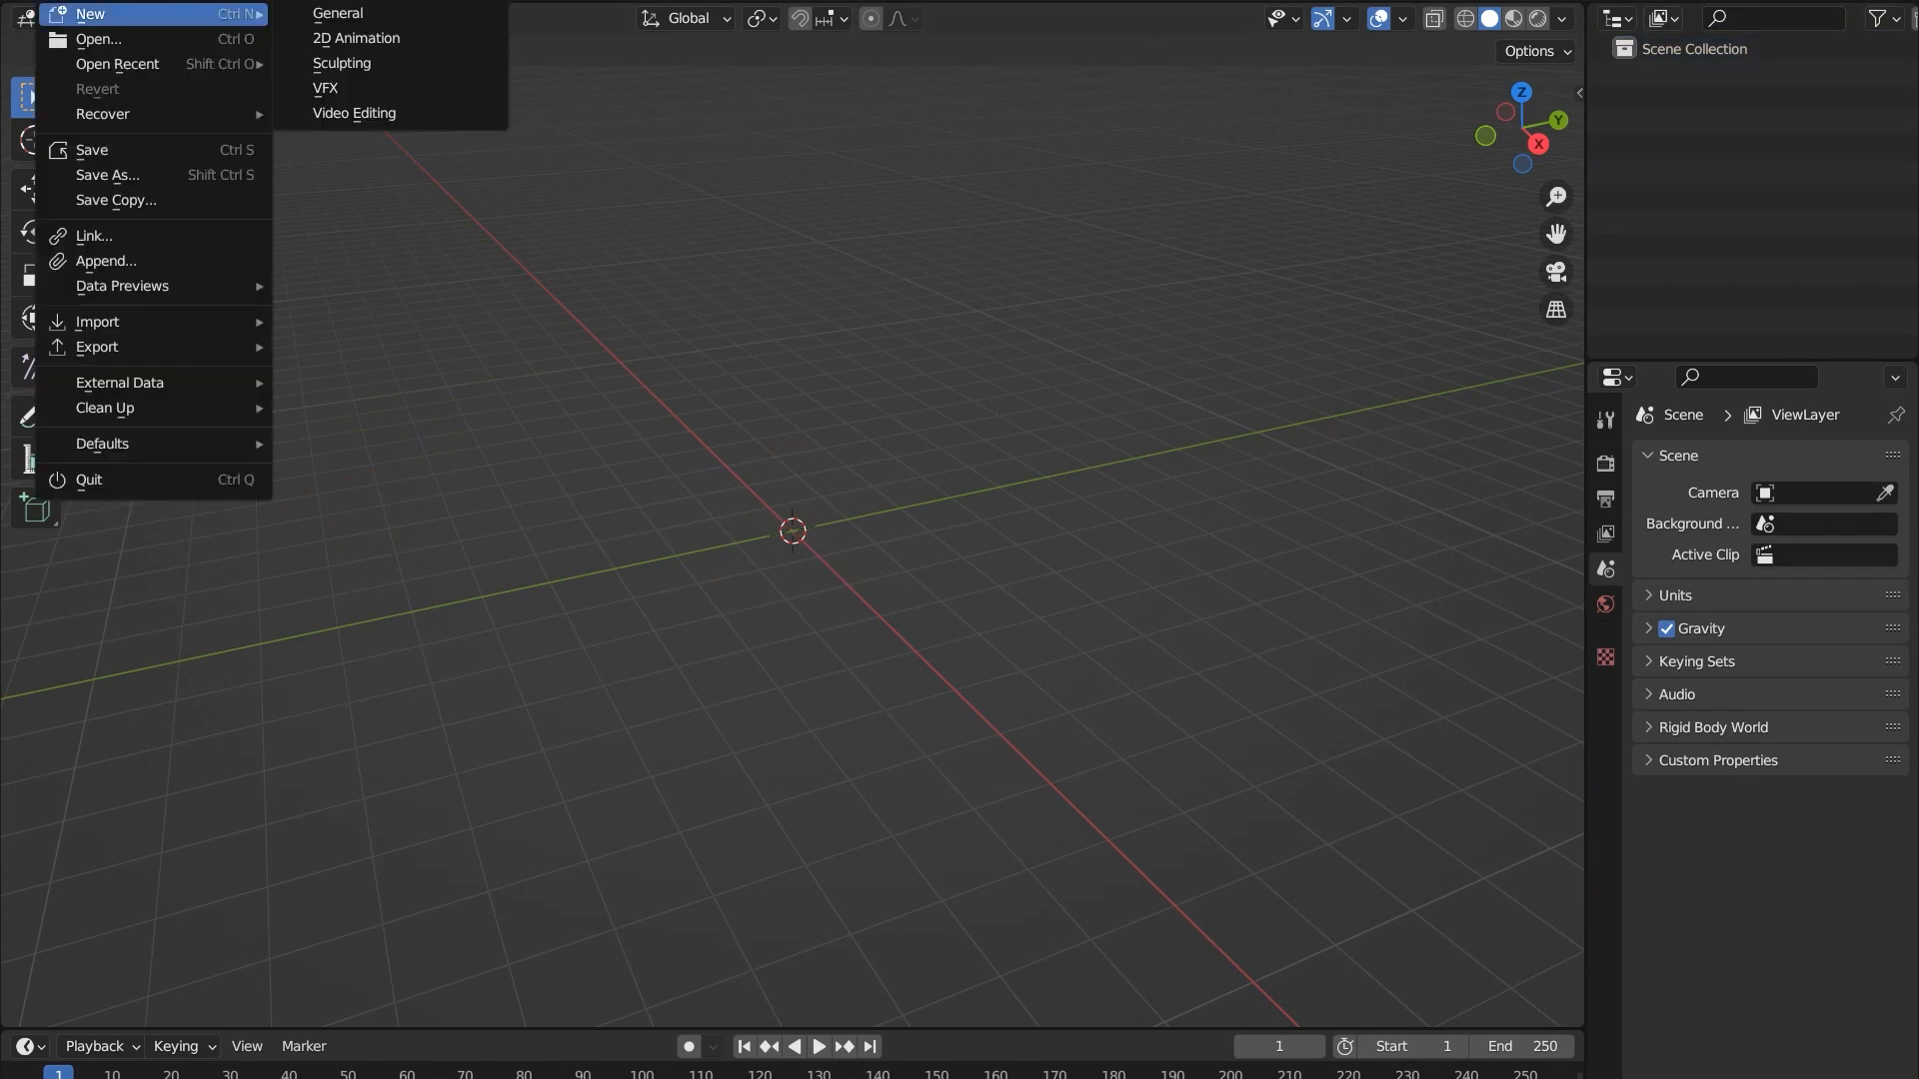
pyautogui.moveTo(150, 321)
pyautogui.press('Escape')
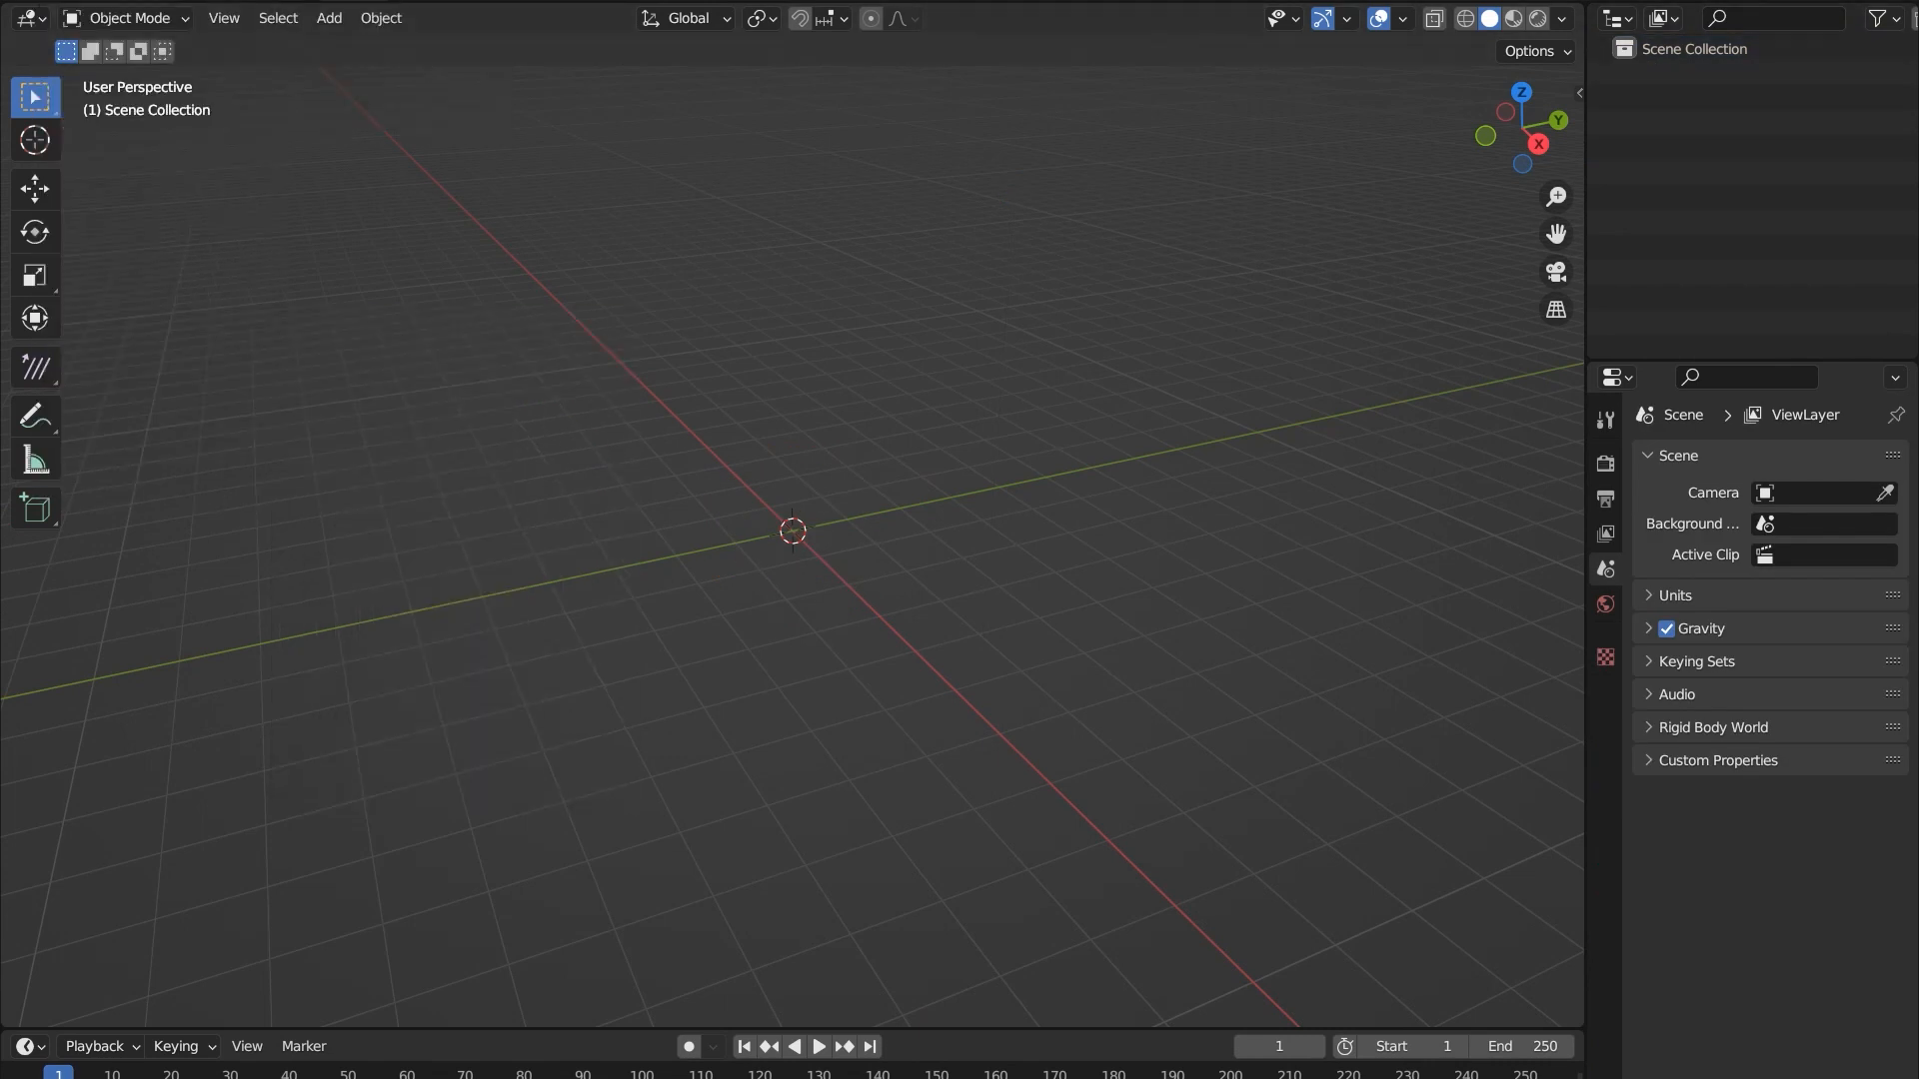
# - Import male_body.mesh with its skeleton and locators through PDX Blender Tools and view the body from the front
pyautogui.press('n')
pyautogui.click(1570, 249)
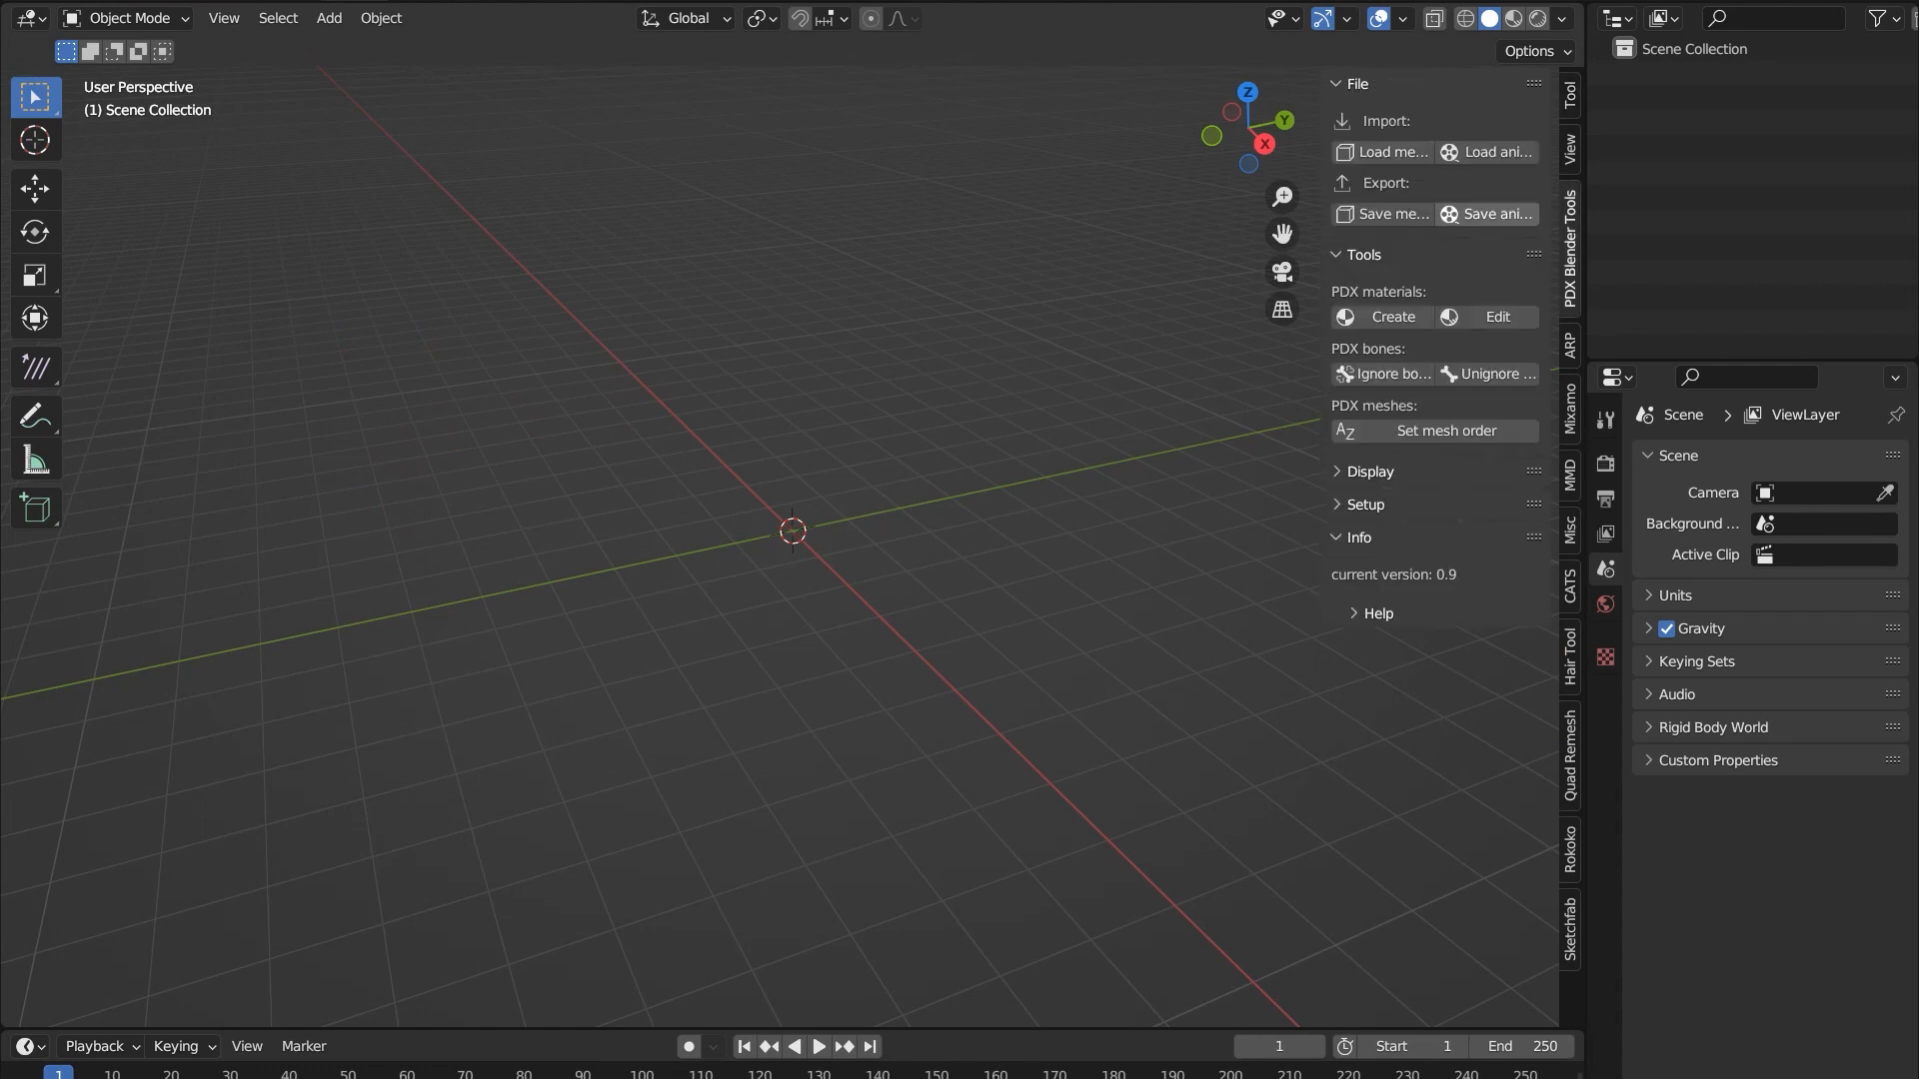
pyautogui.click(1383, 152)
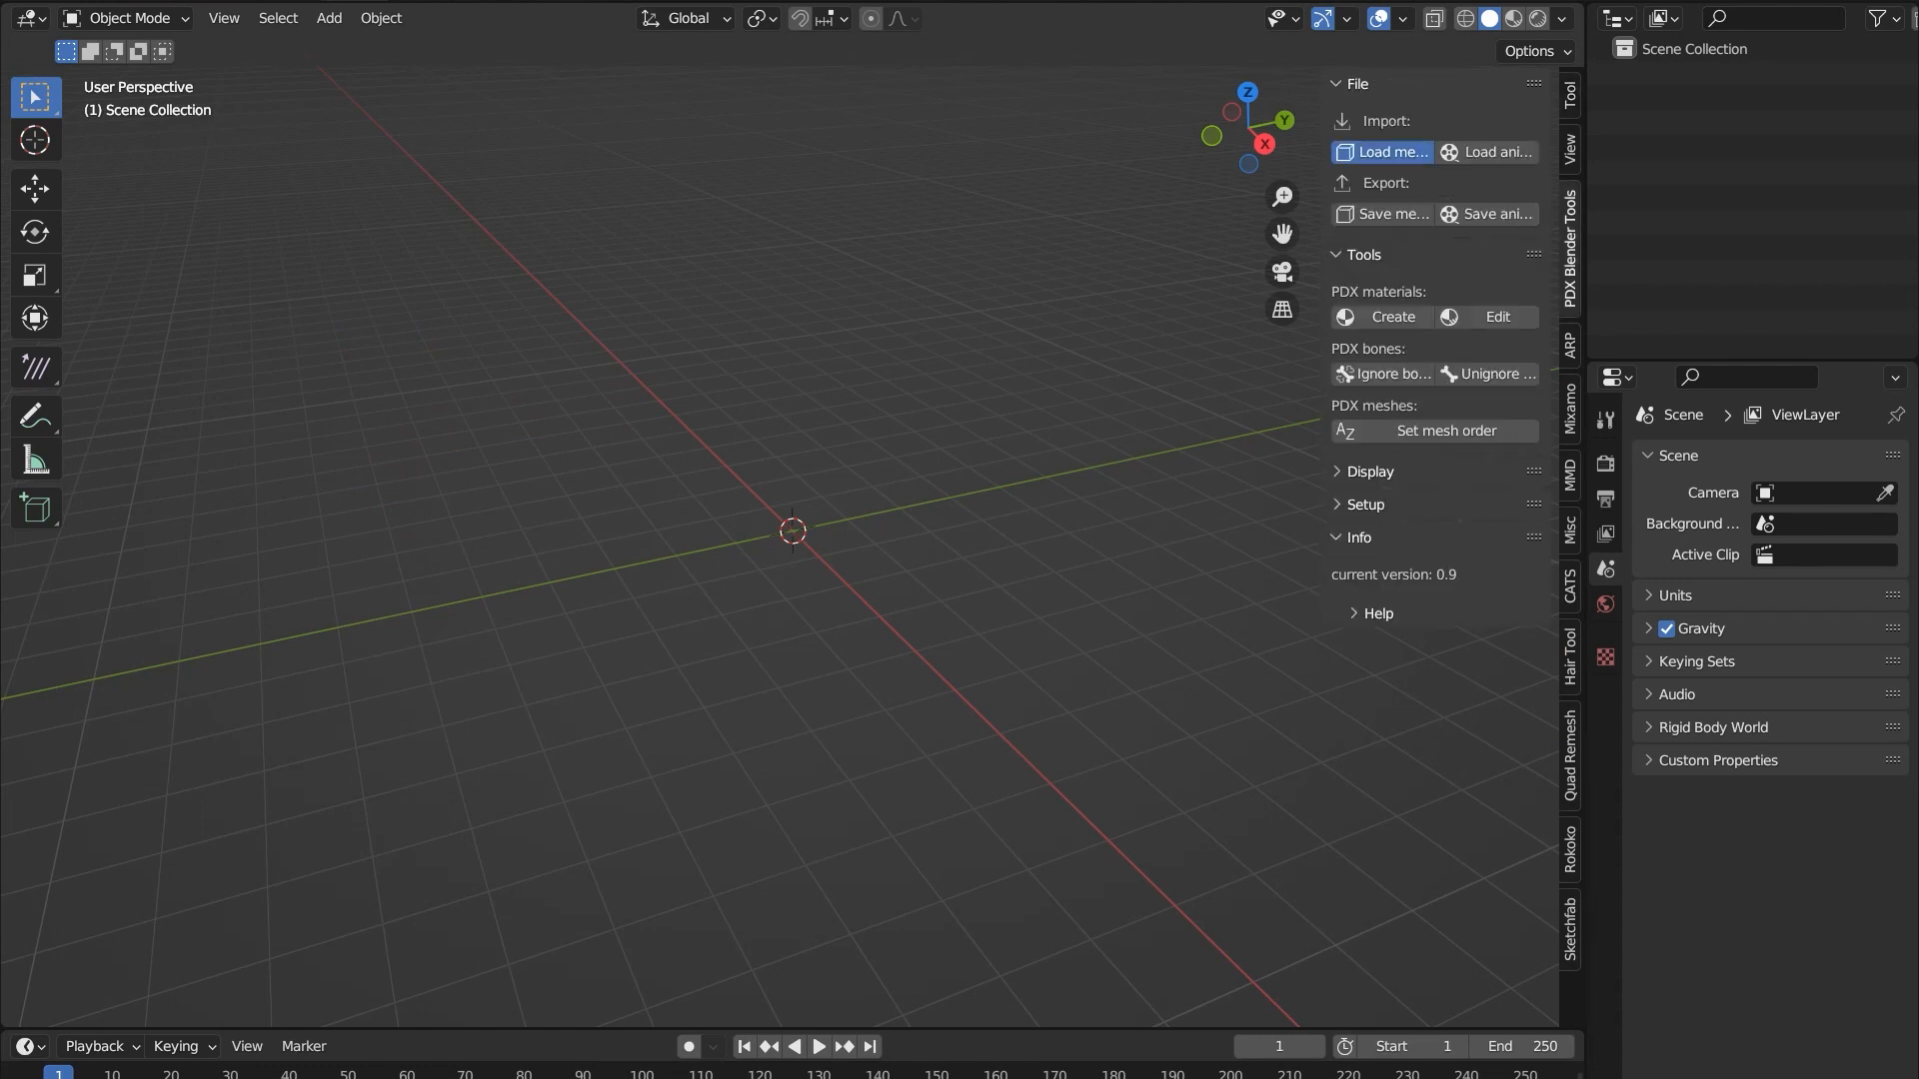
pyautogui.click(760, 295)
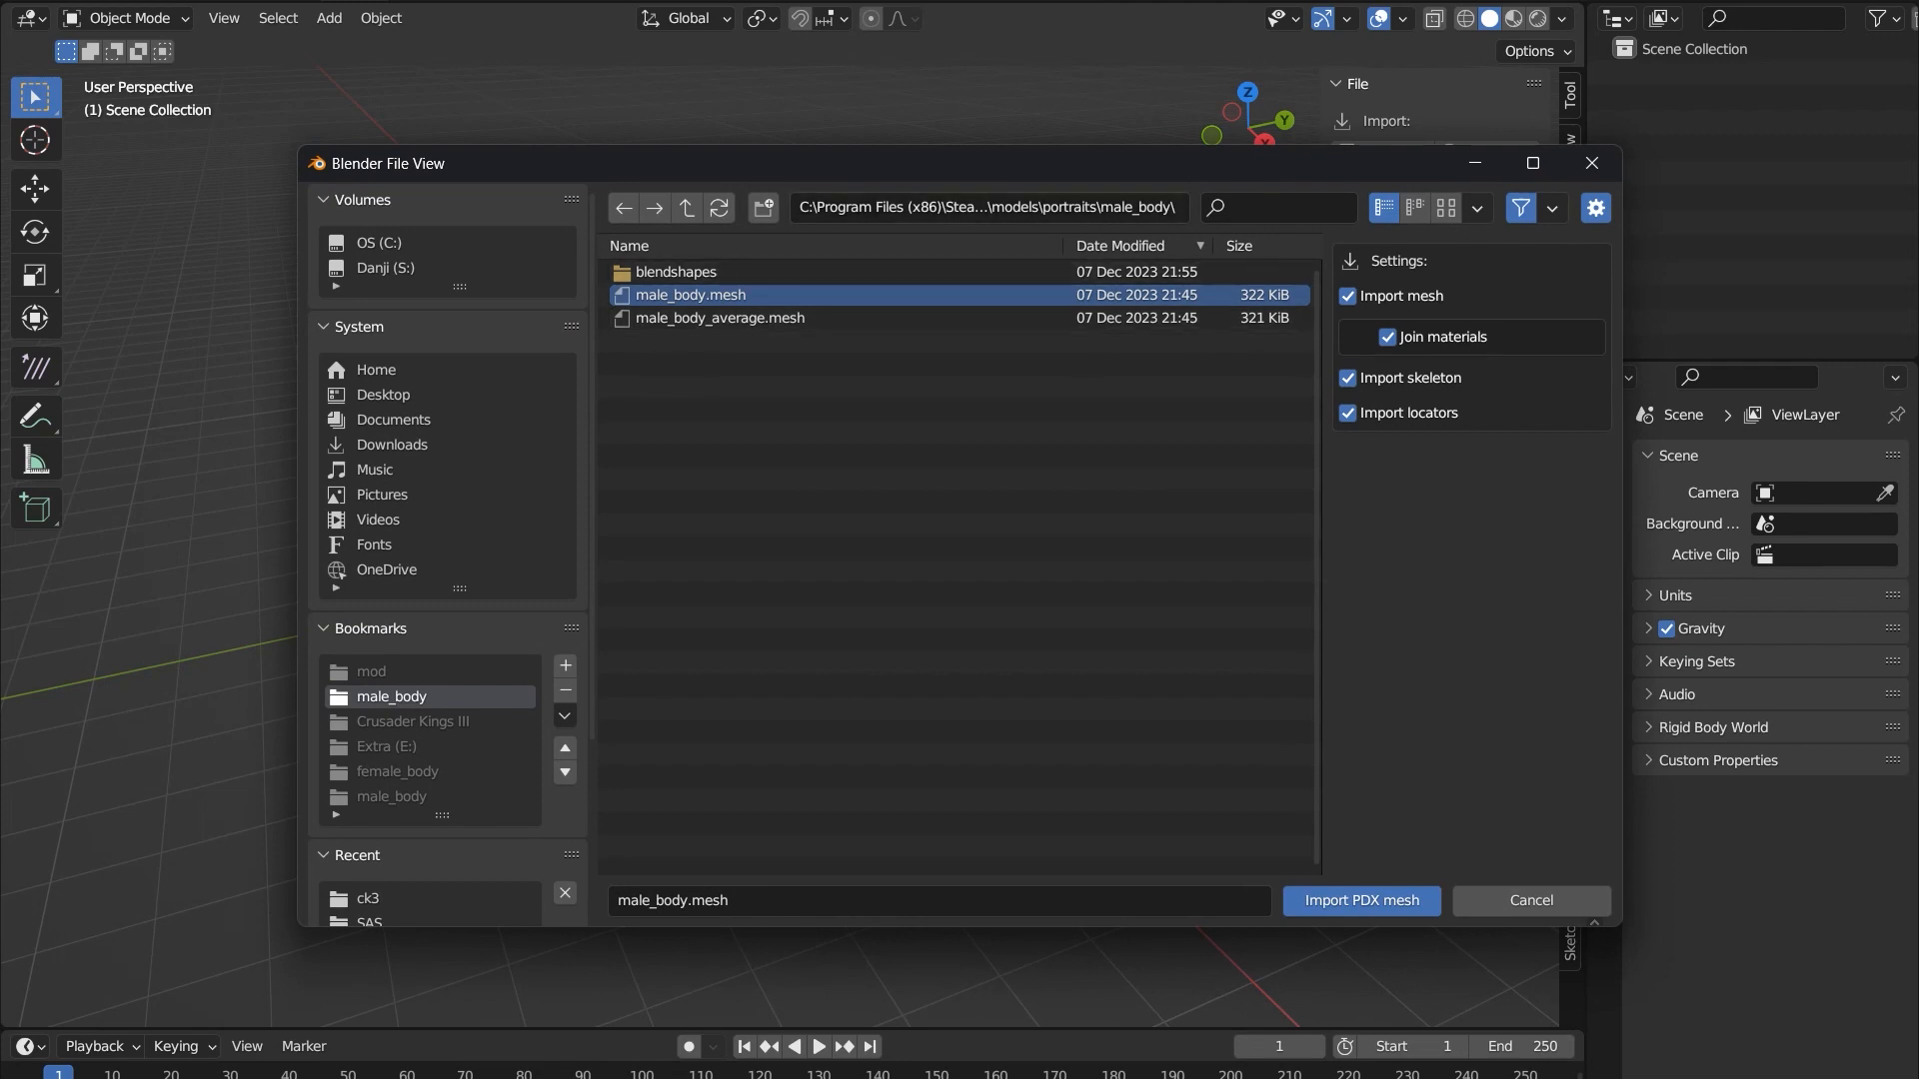
pyautogui.click(1361, 900)
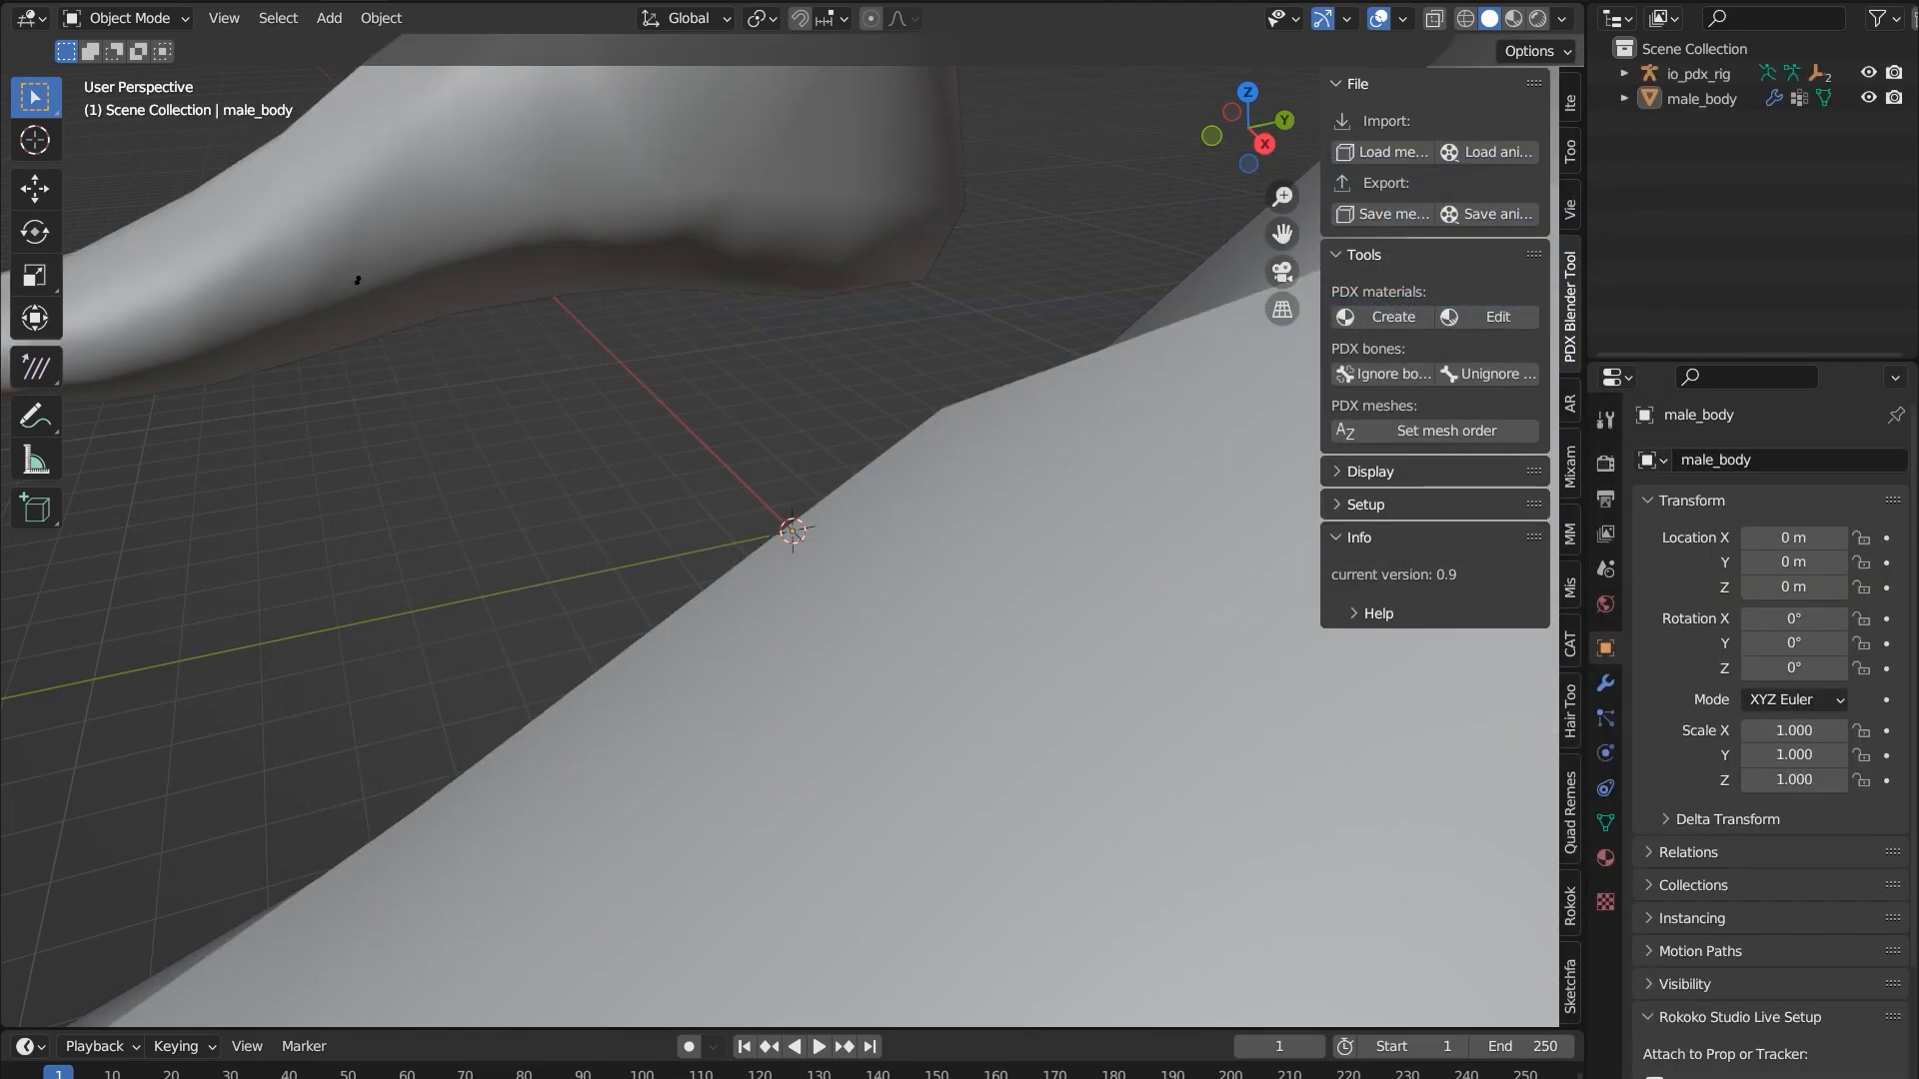
pyautogui.scroll(-10, 790, 530)
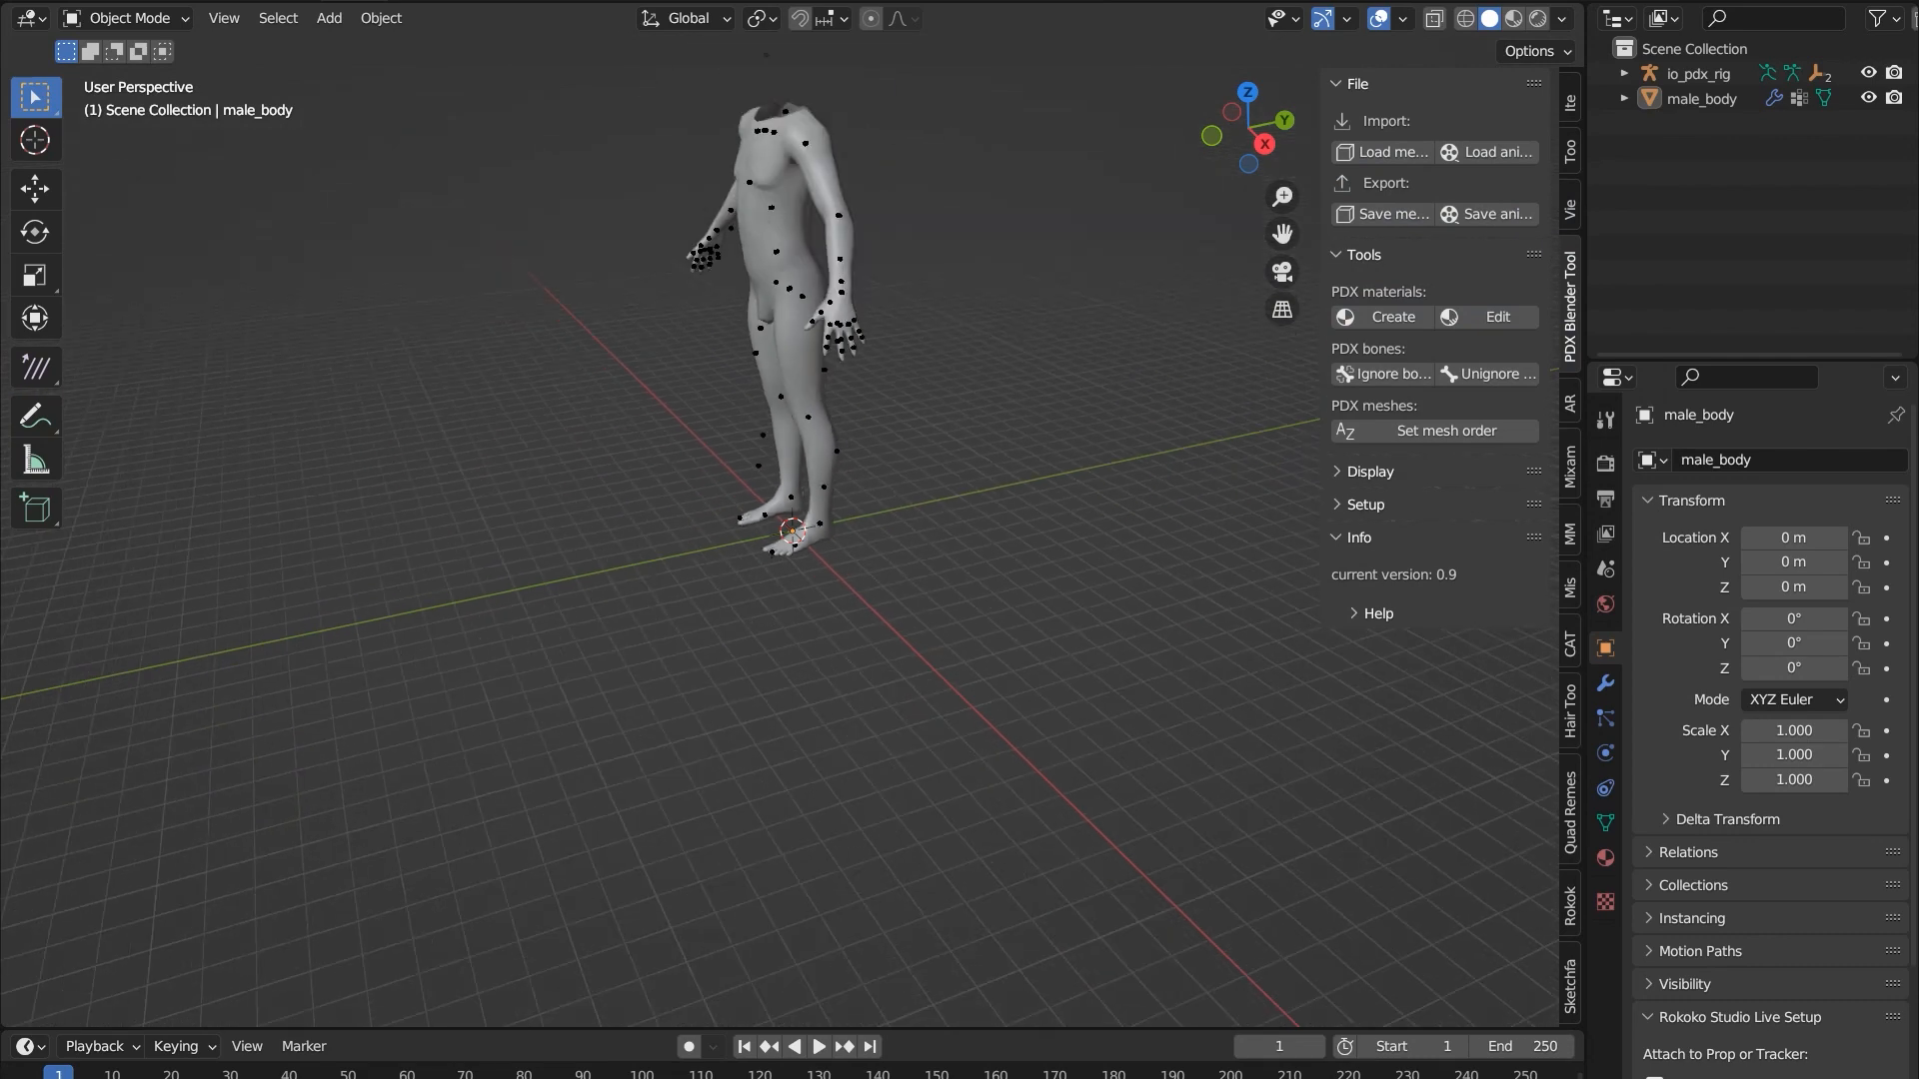
pyautogui.moveTo(789, 529); pyautogui.dragTo(950, 536, button='middle')
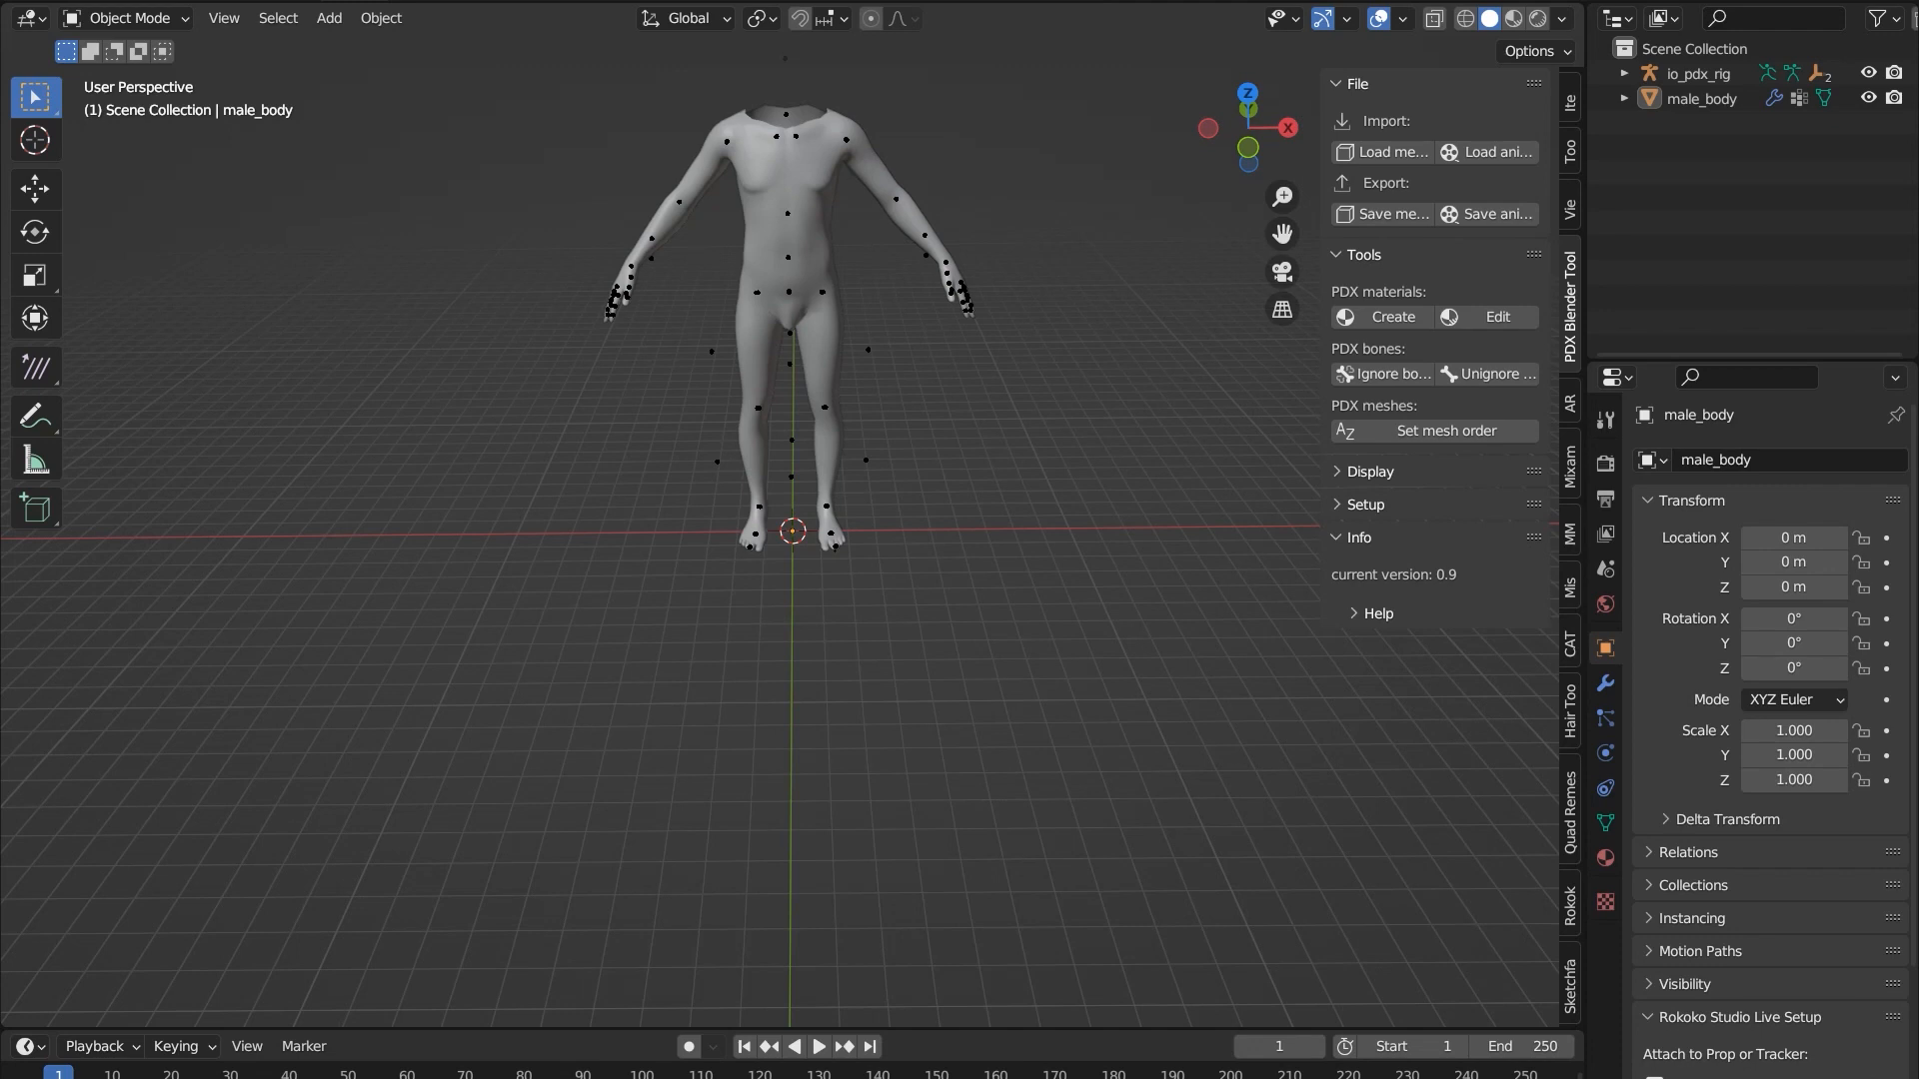
pyautogui.scroll(3, 792, 530)
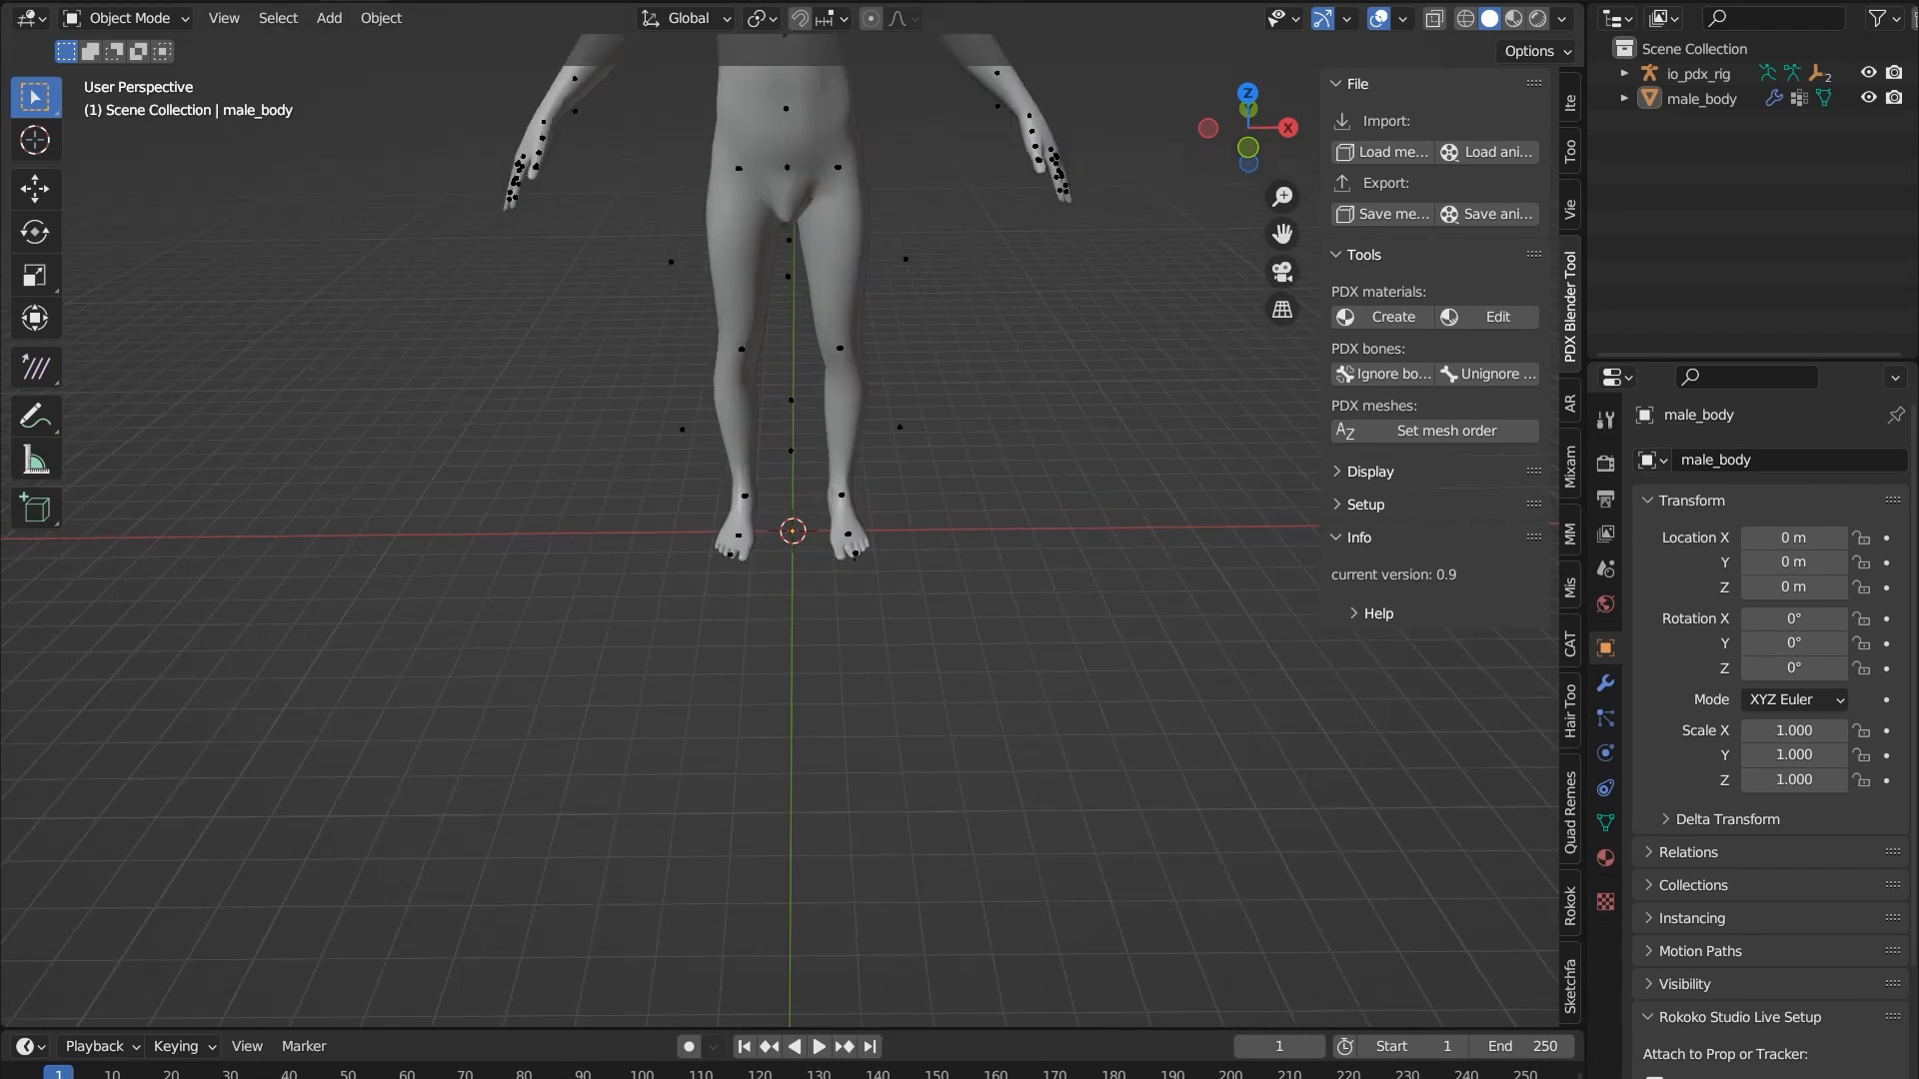
pyautogui.keyDown('shift'); pyautogui.moveTo(793, 531); pyautogui.dragTo(814, 764, button='middle'); pyautogui.keyUp('shift')
pyautogui.scroll(1, 815, 764)
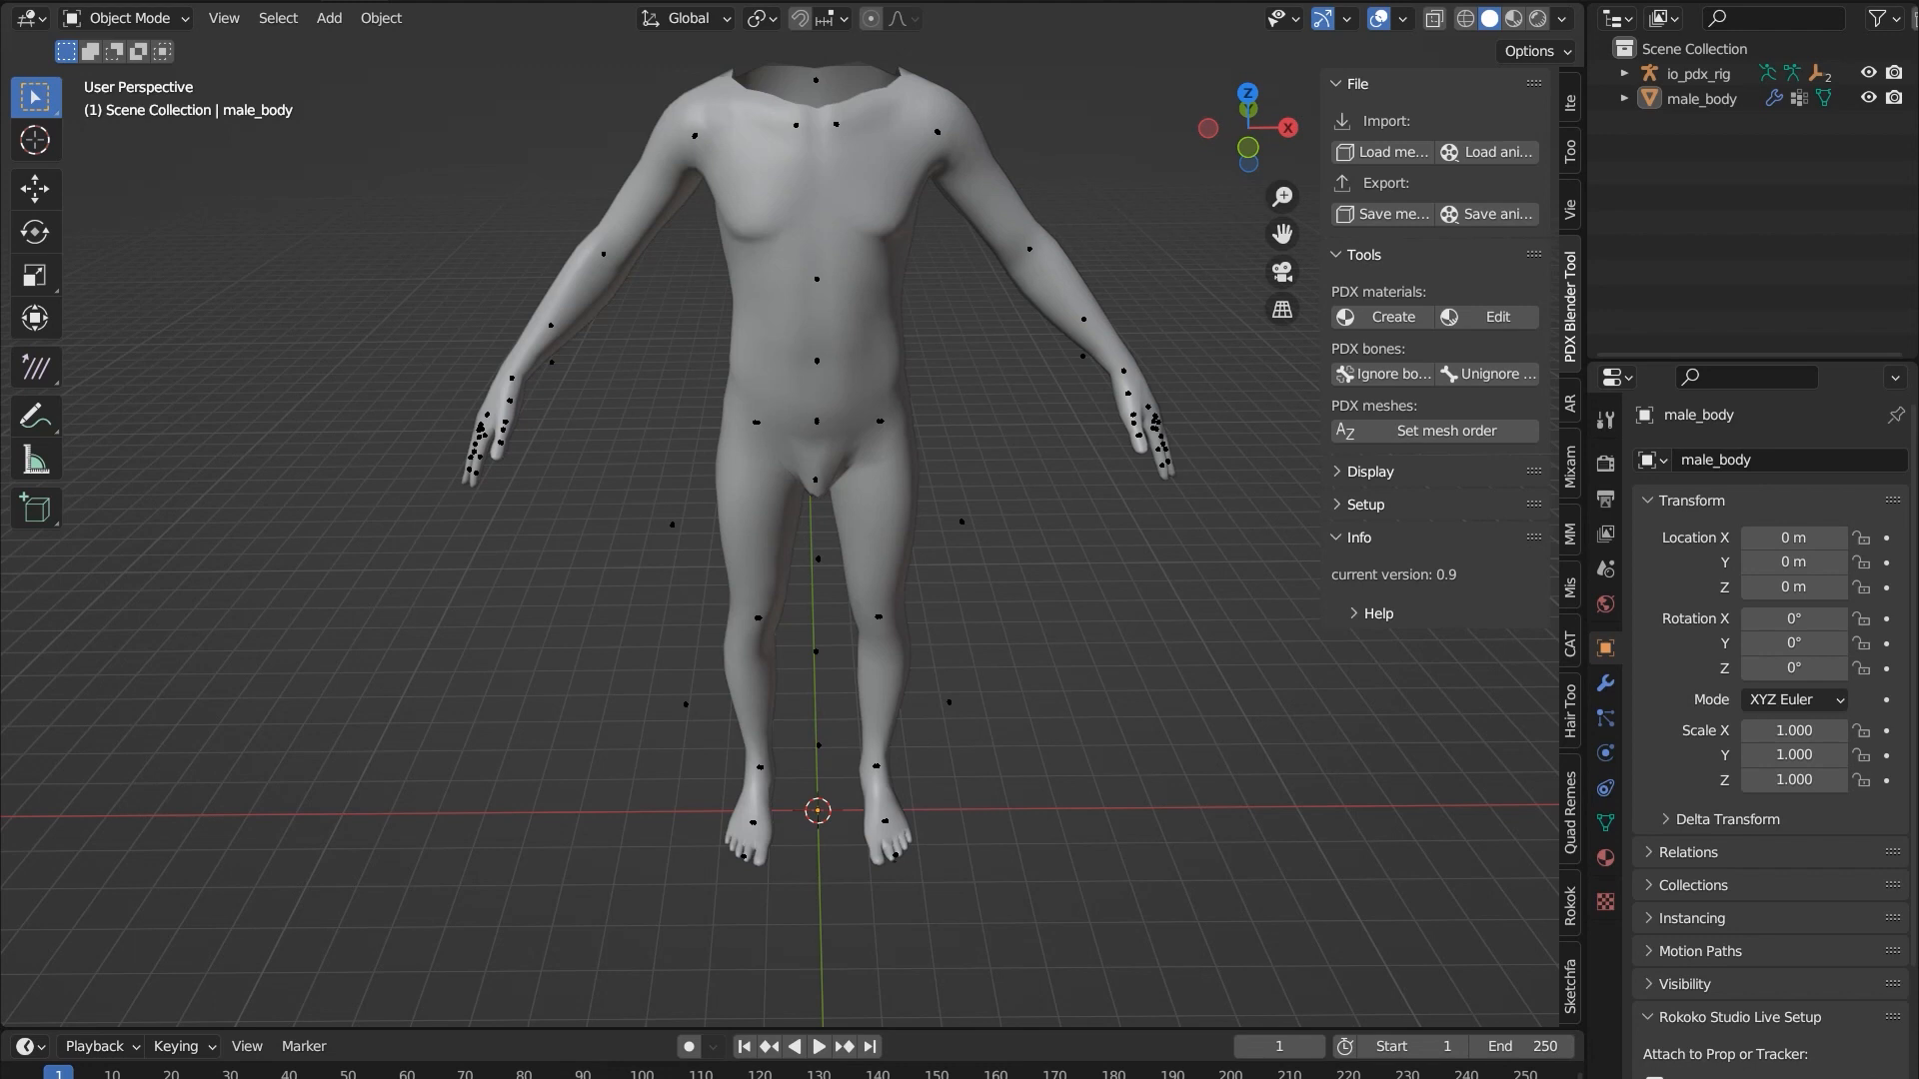
pyautogui.scroll(-2, 818, 470)
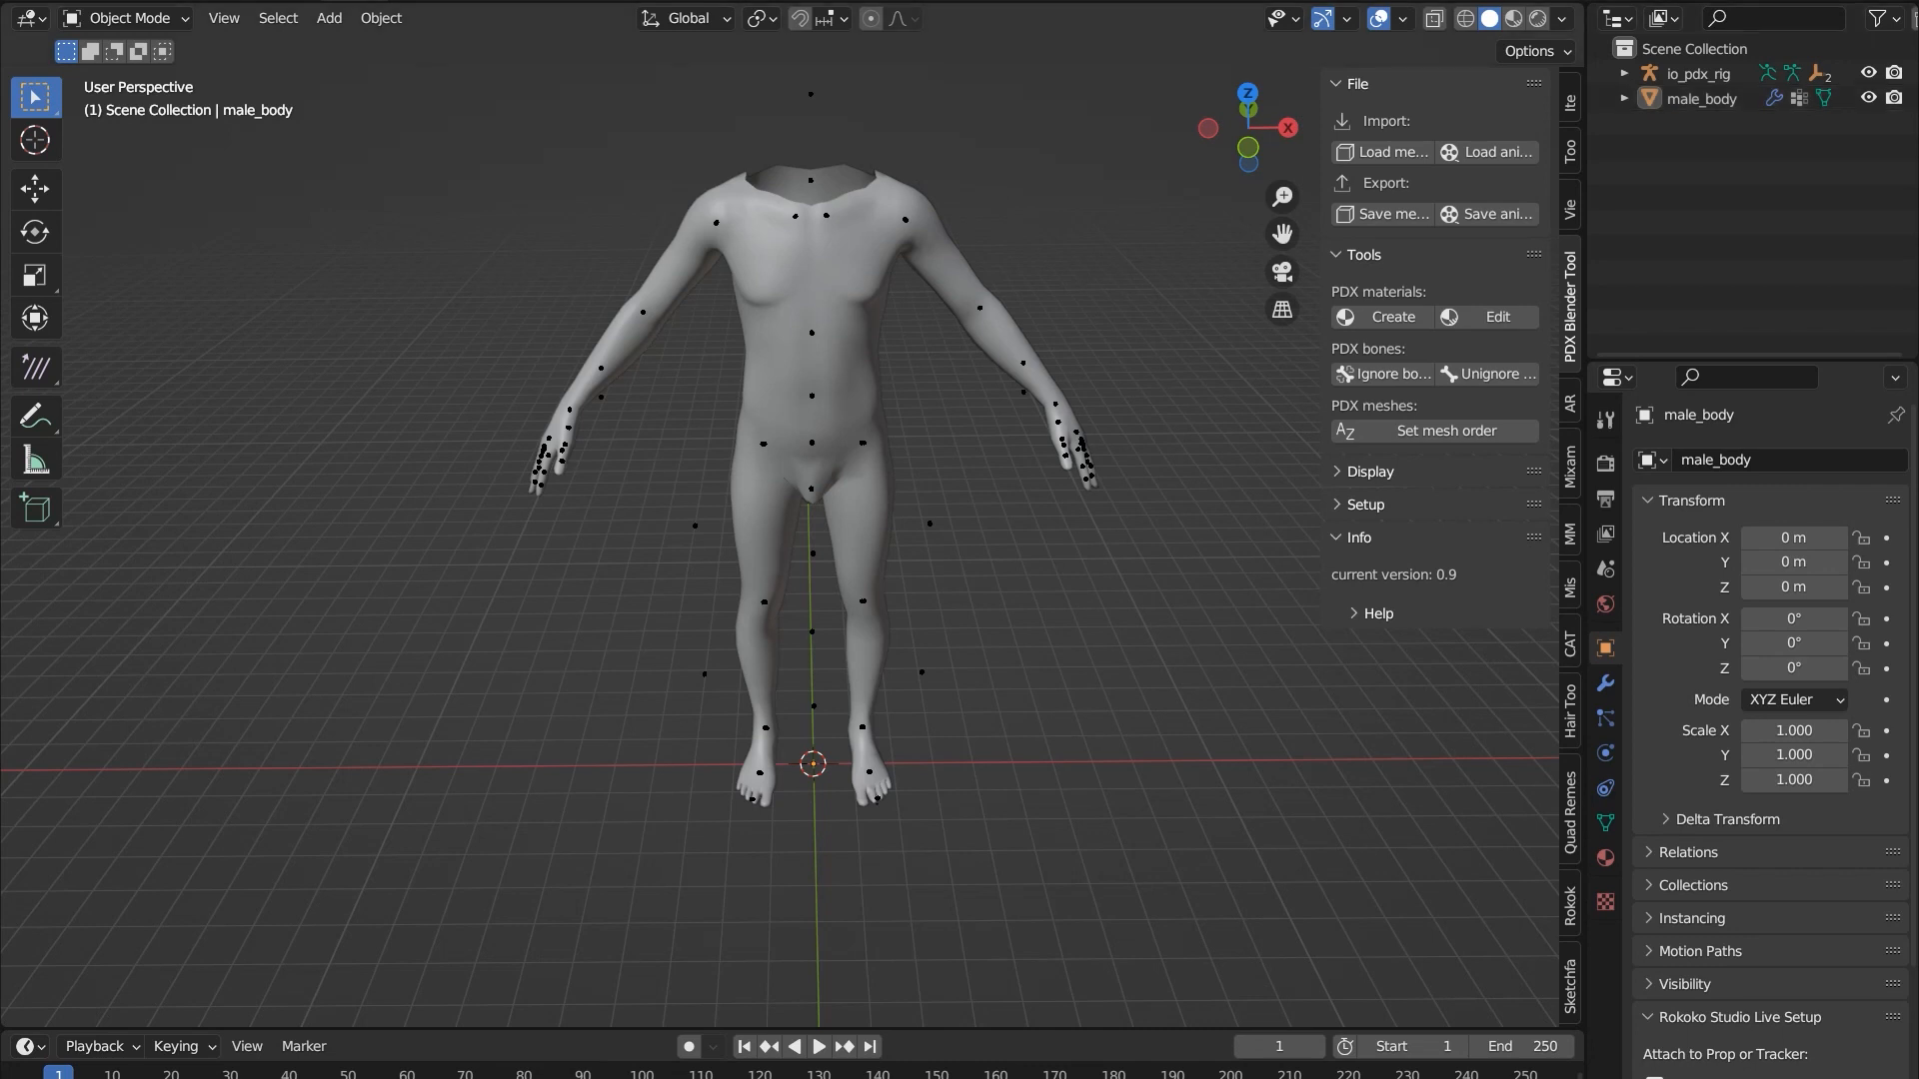
# - Import the FBX animation Sword_RunBwd.fbx from the folder S:\01_anim\SAS with the default import settings
pyautogui.press('F4')
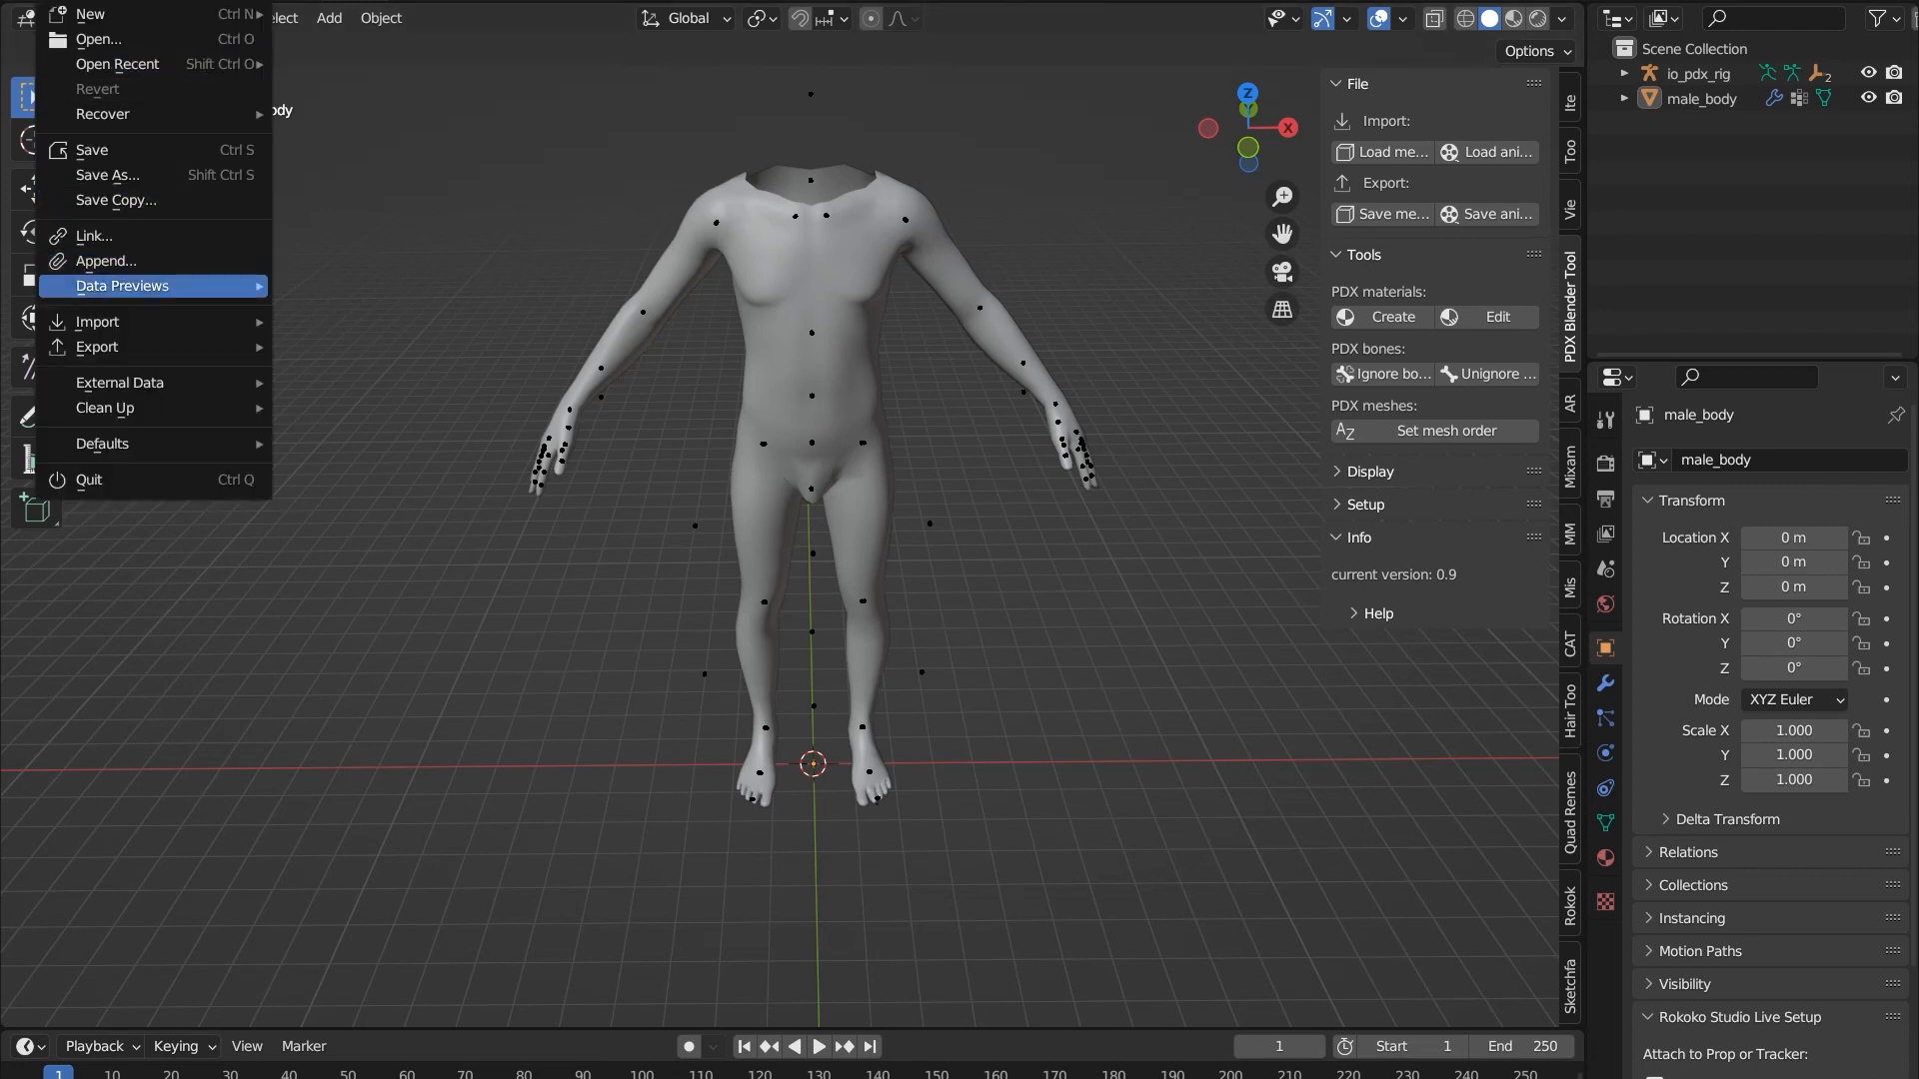
pyautogui.moveTo(150, 285)
pyautogui.moveTo(150, 322)
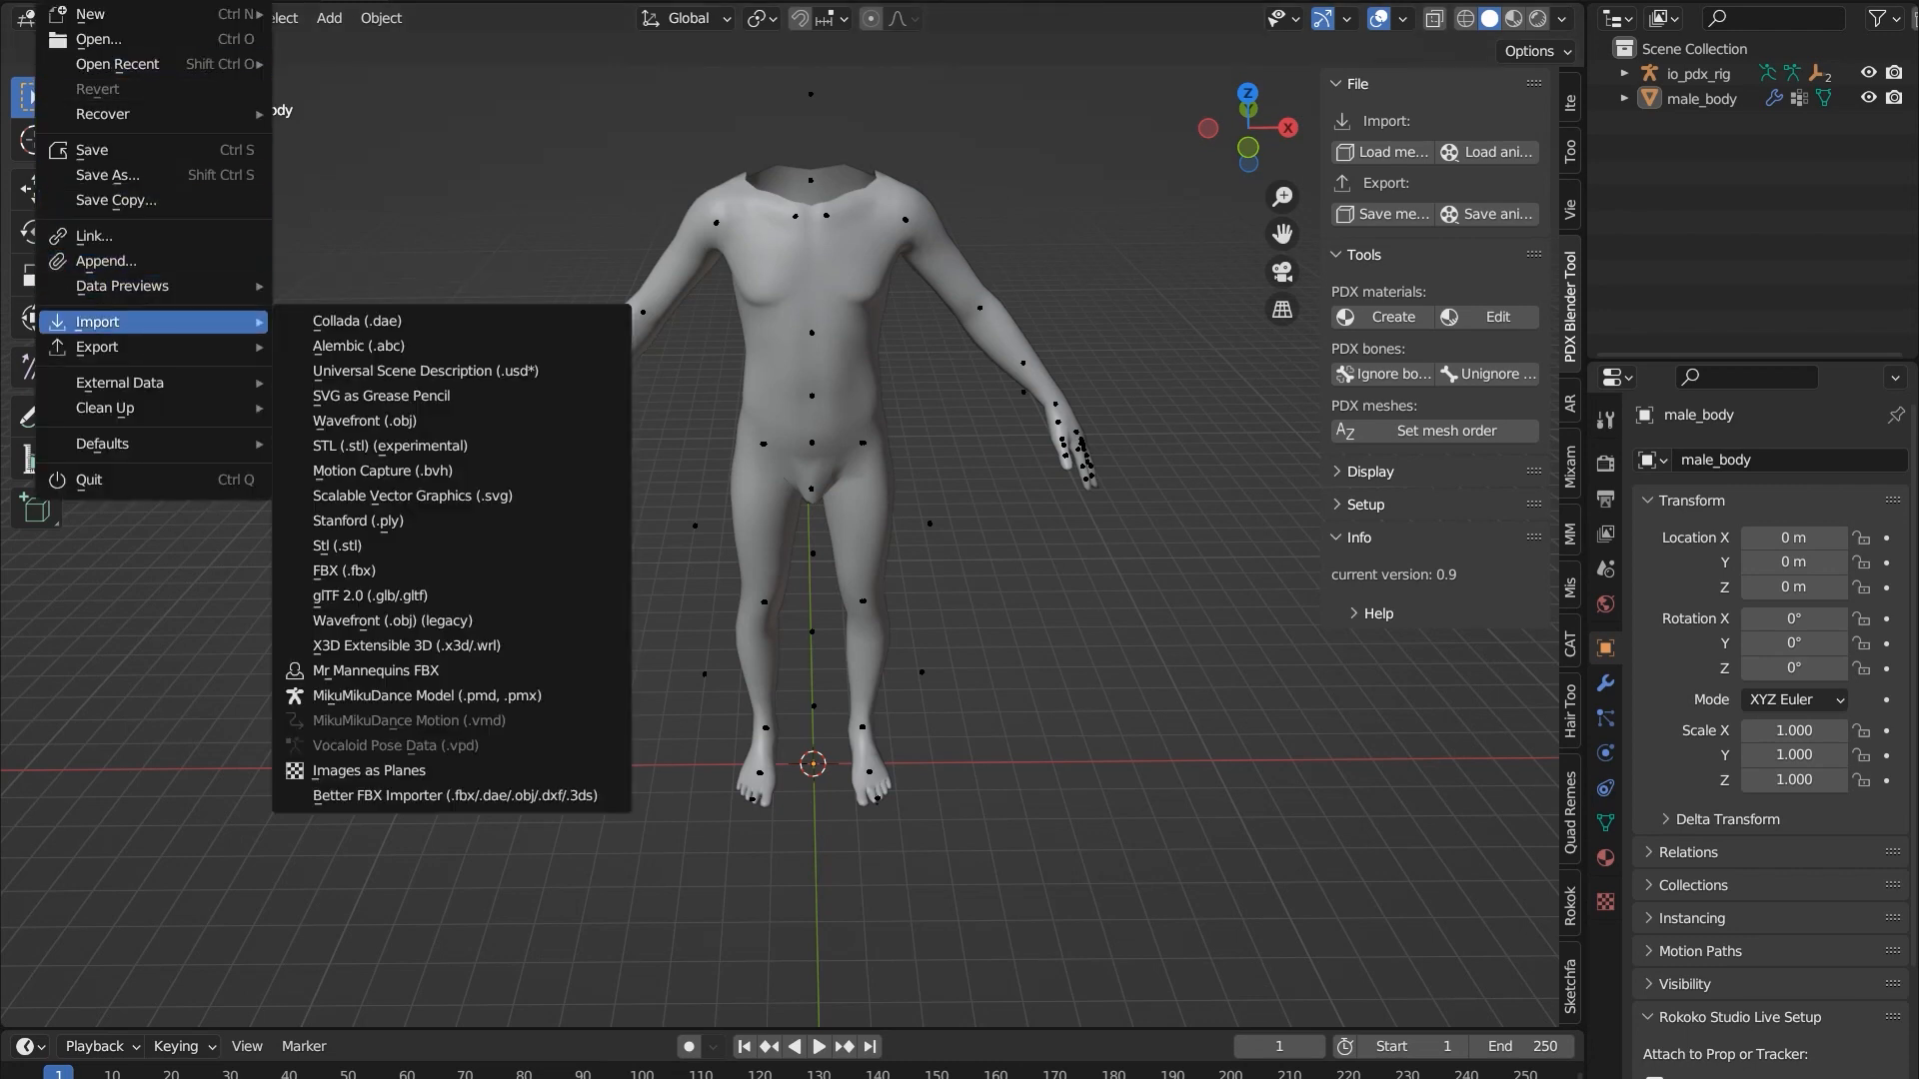
pyautogui.click(369, 571)
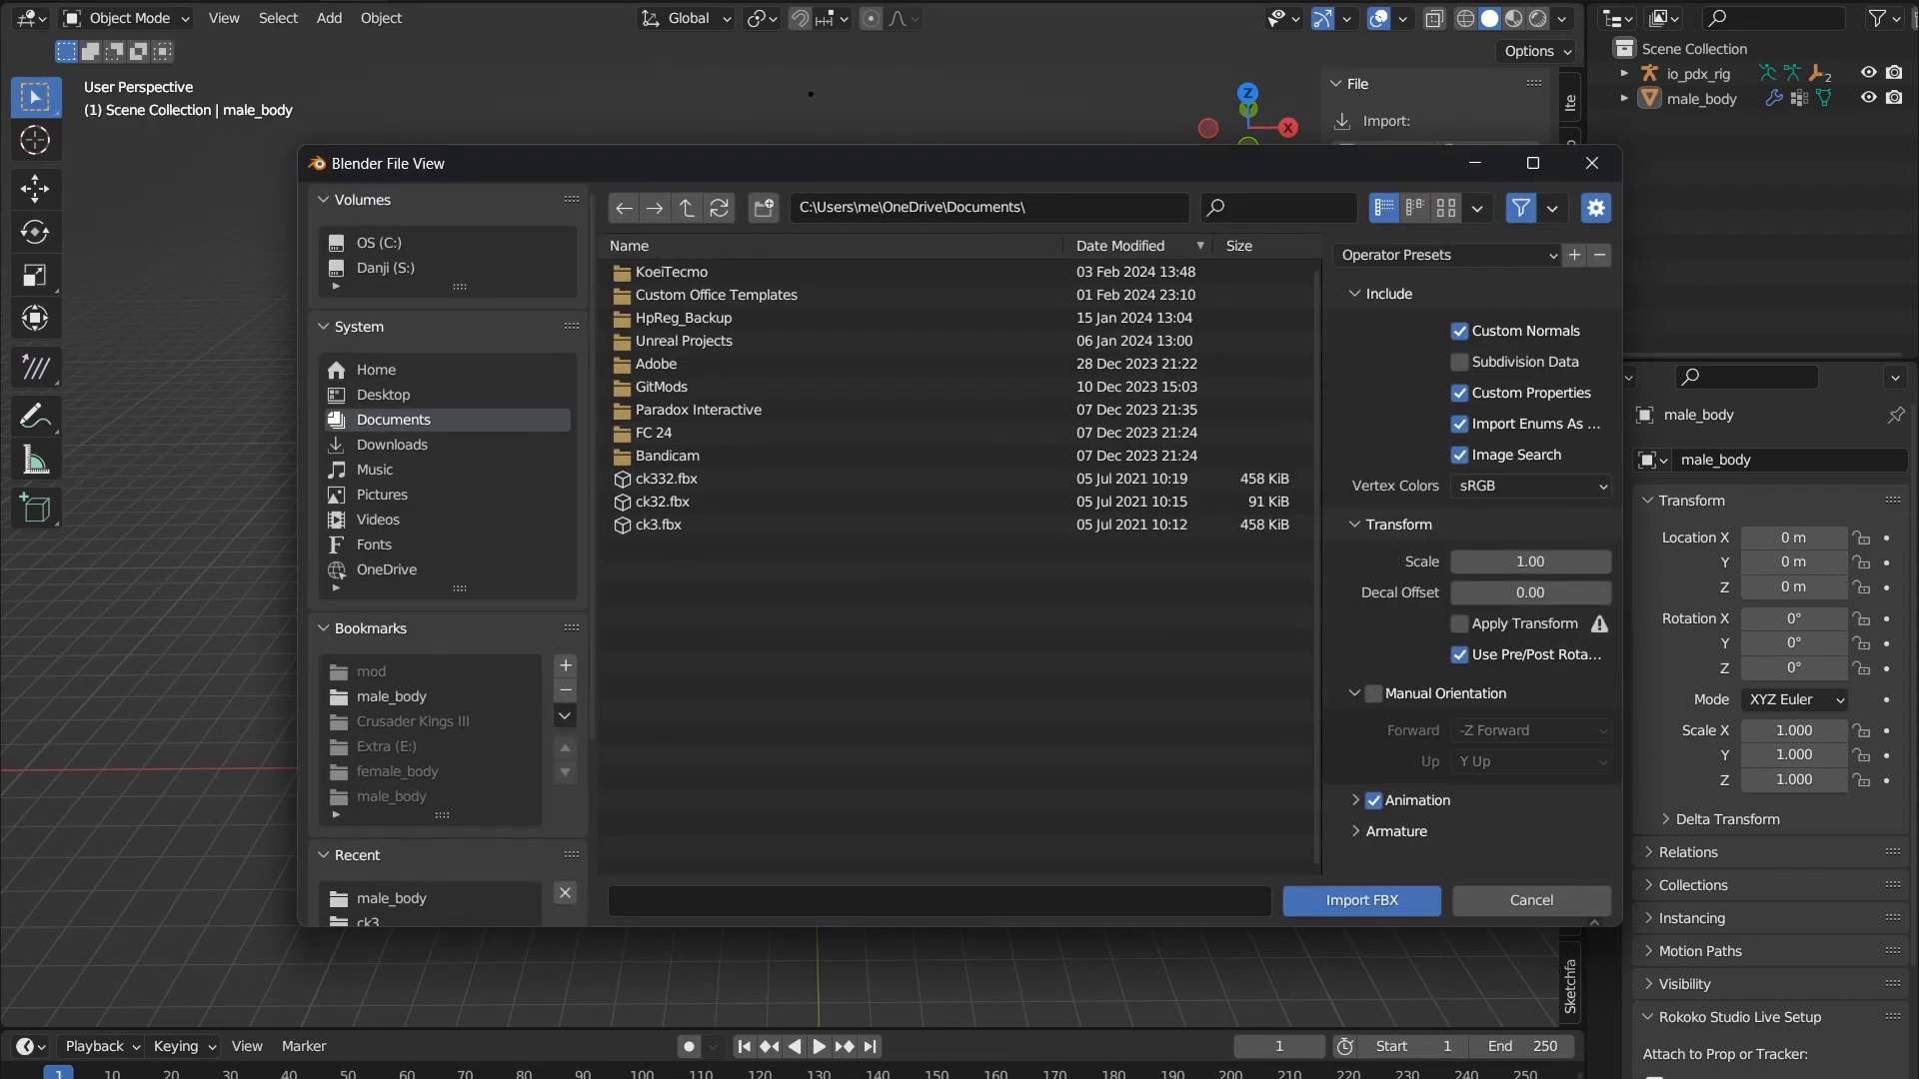
pyautogui.click(385, 268)
pyautogui.doubleClick(668, 318)
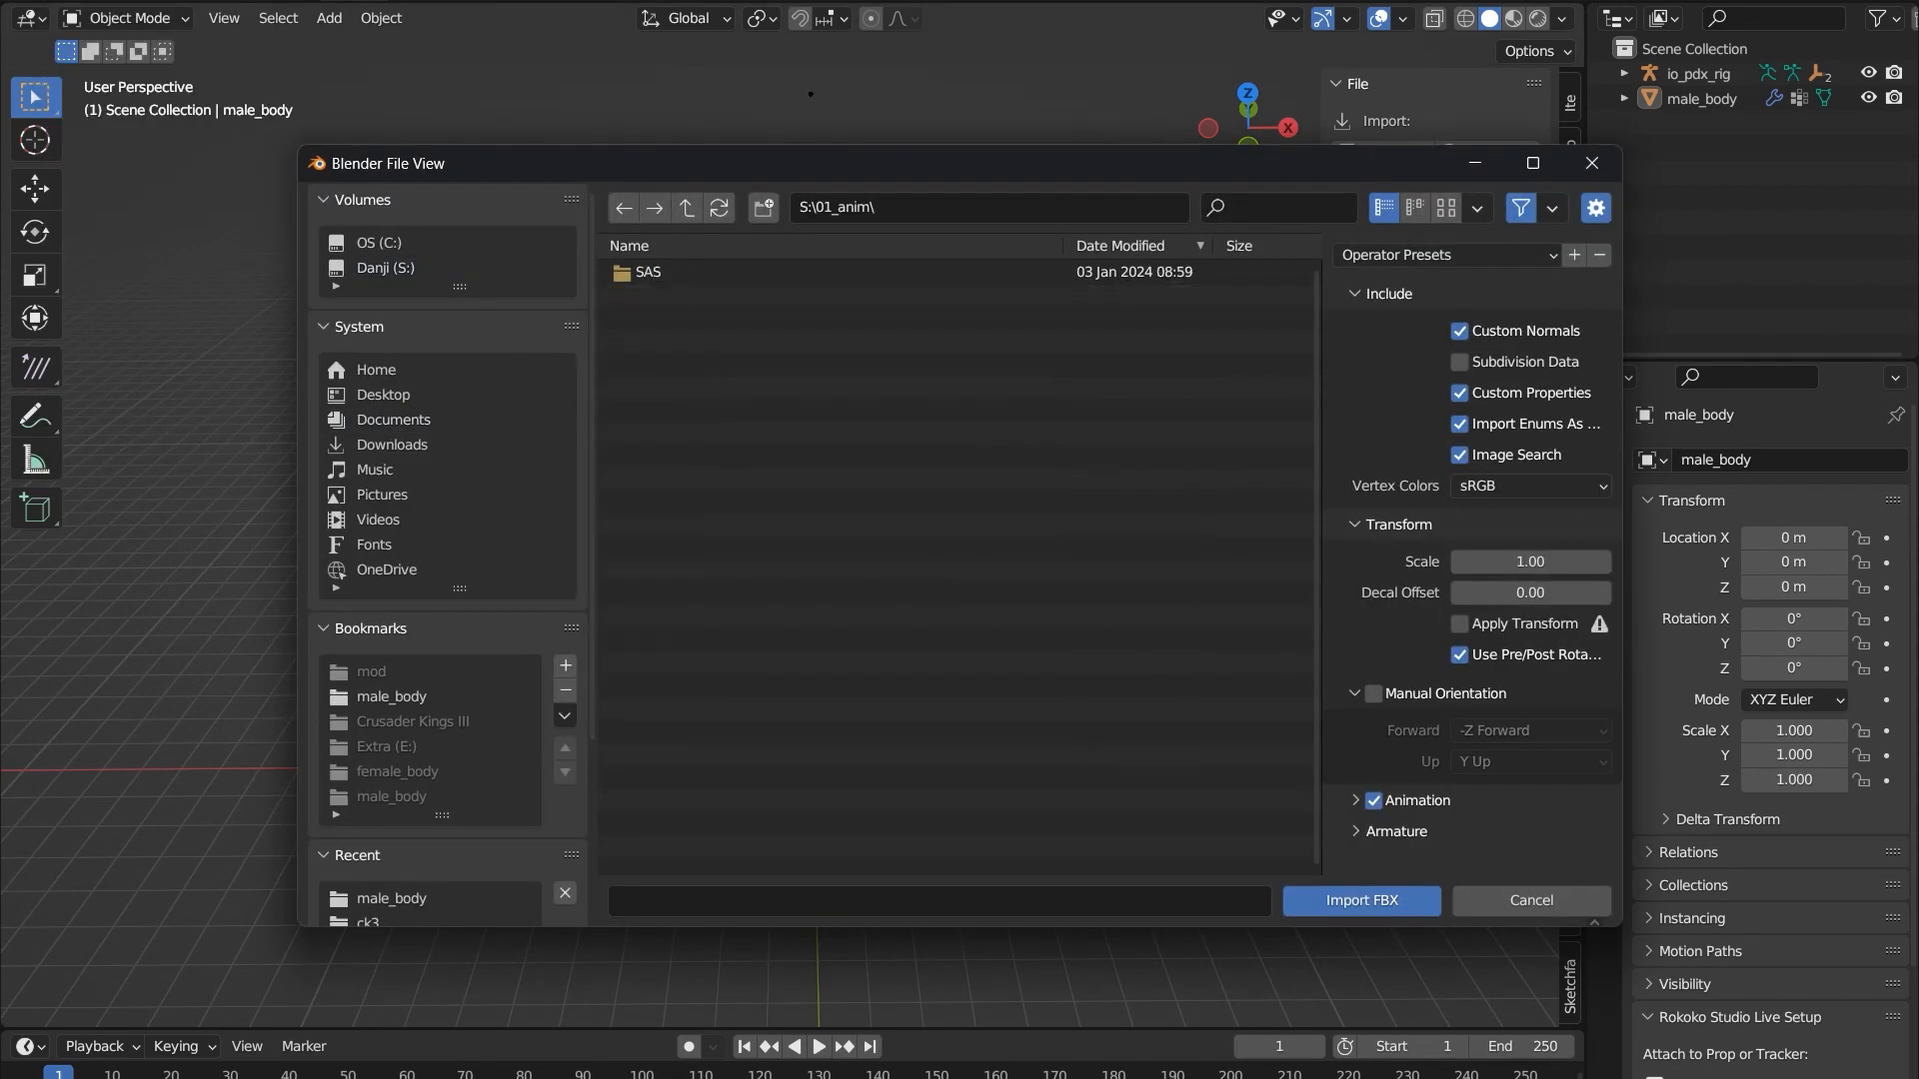
pyautogui.doubleClick(650, 272)
pyautogui.scroll(-3, 699, 531)
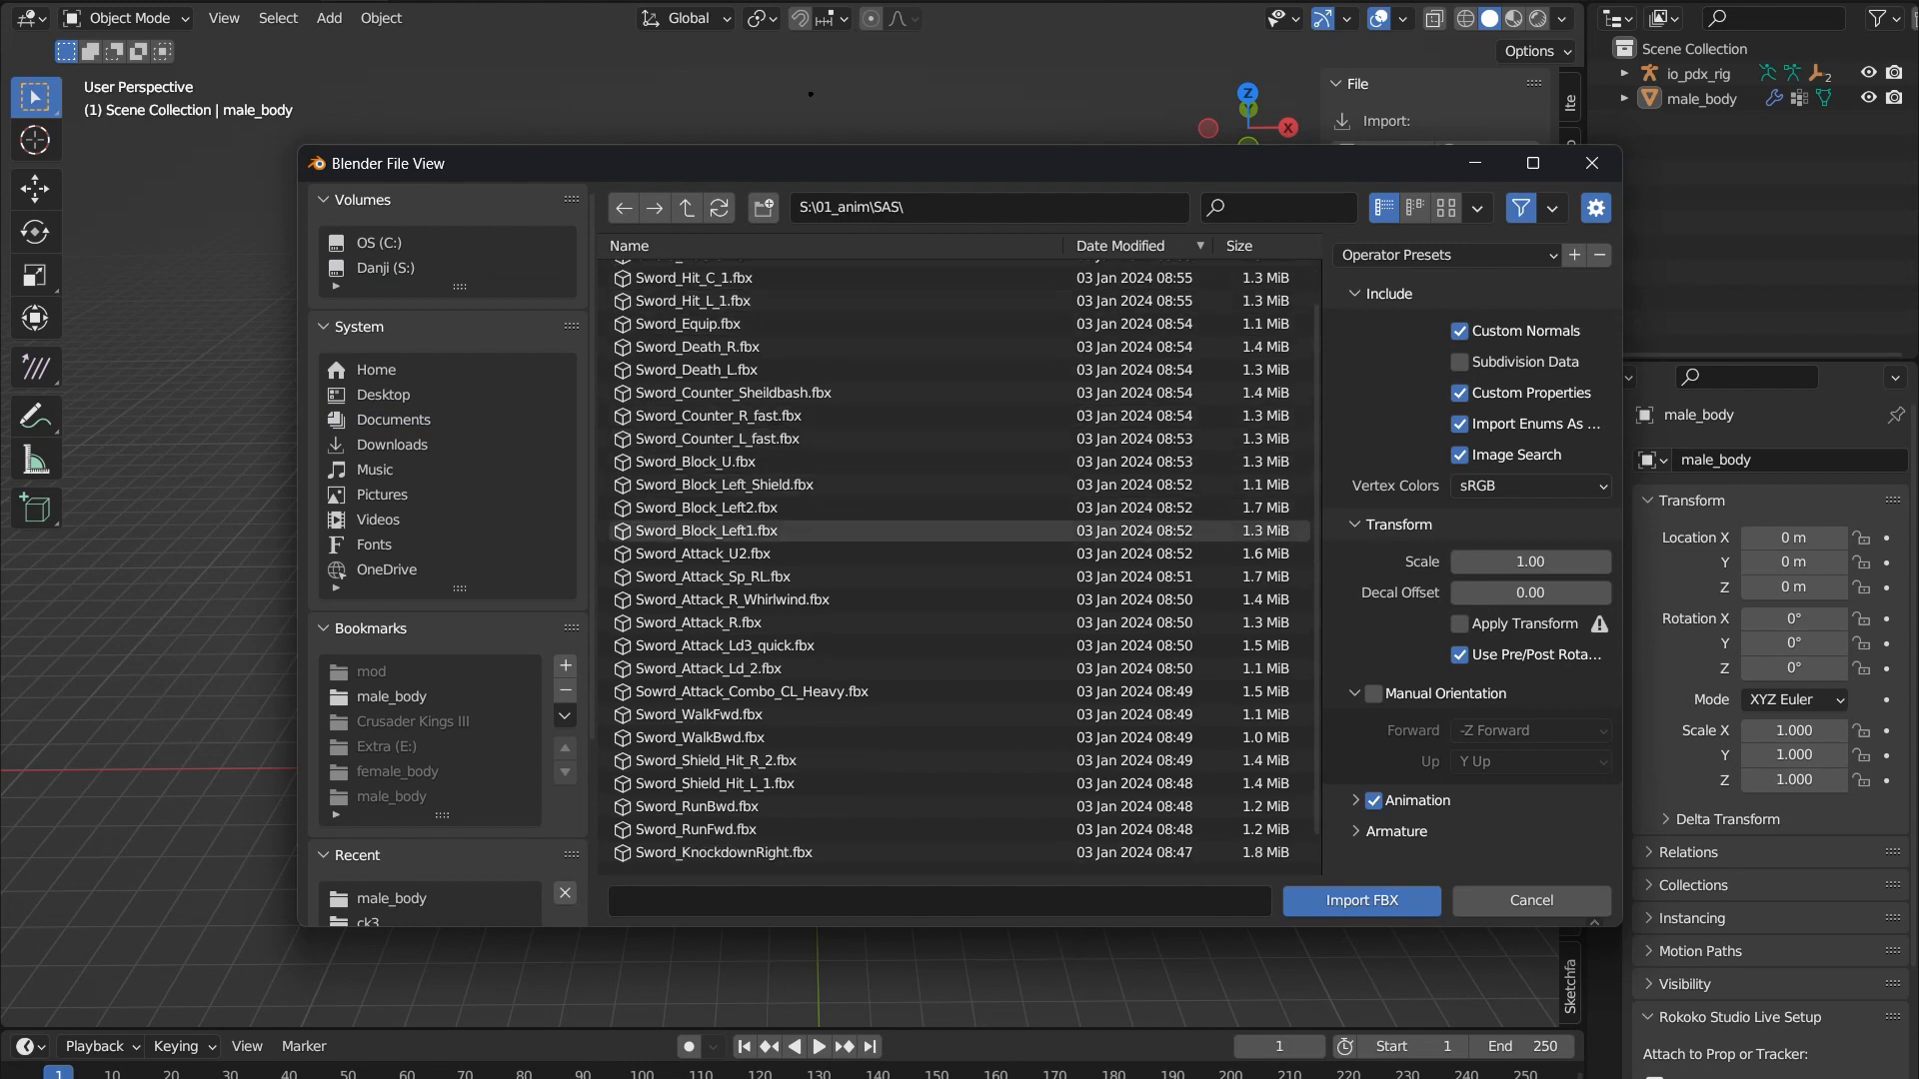
pyautogui.click(700, 807)
pyautogui.click(1361, 901)
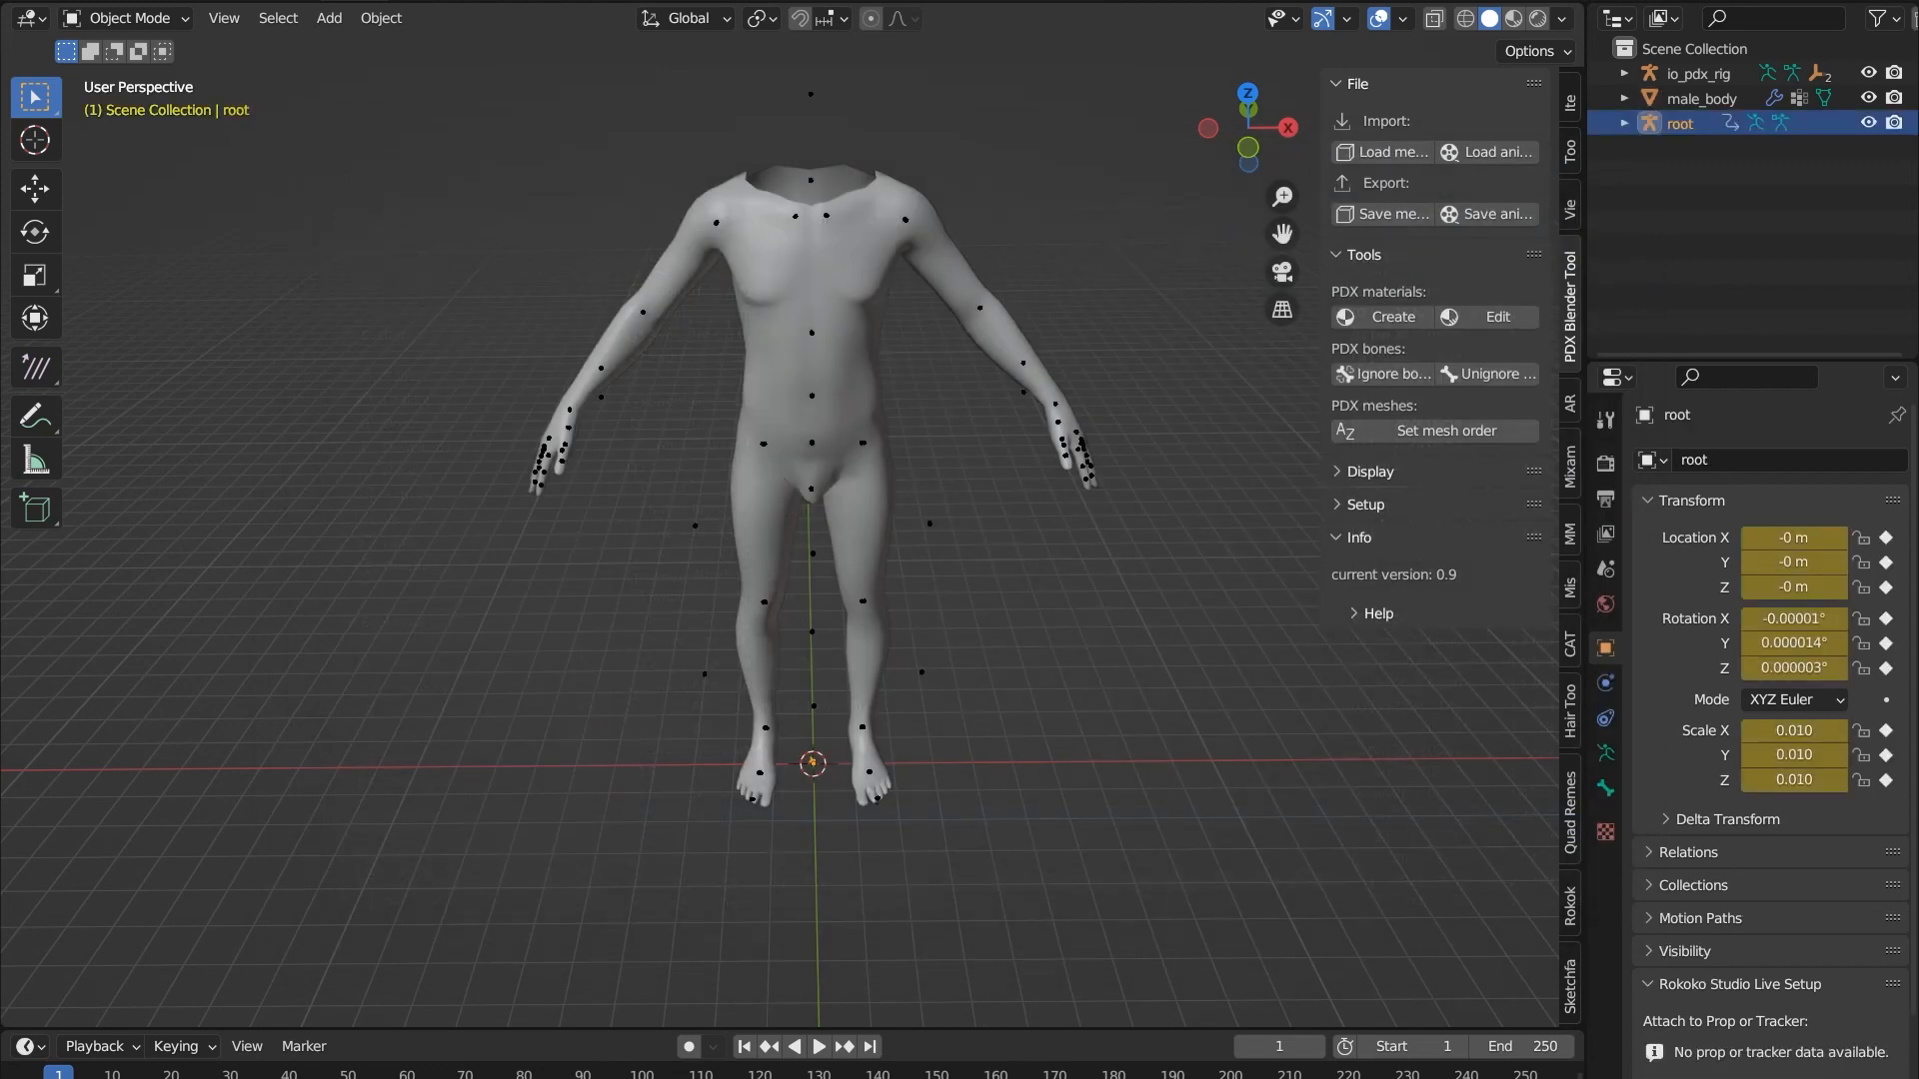
pyautogui.scroll(8, 790, 530)
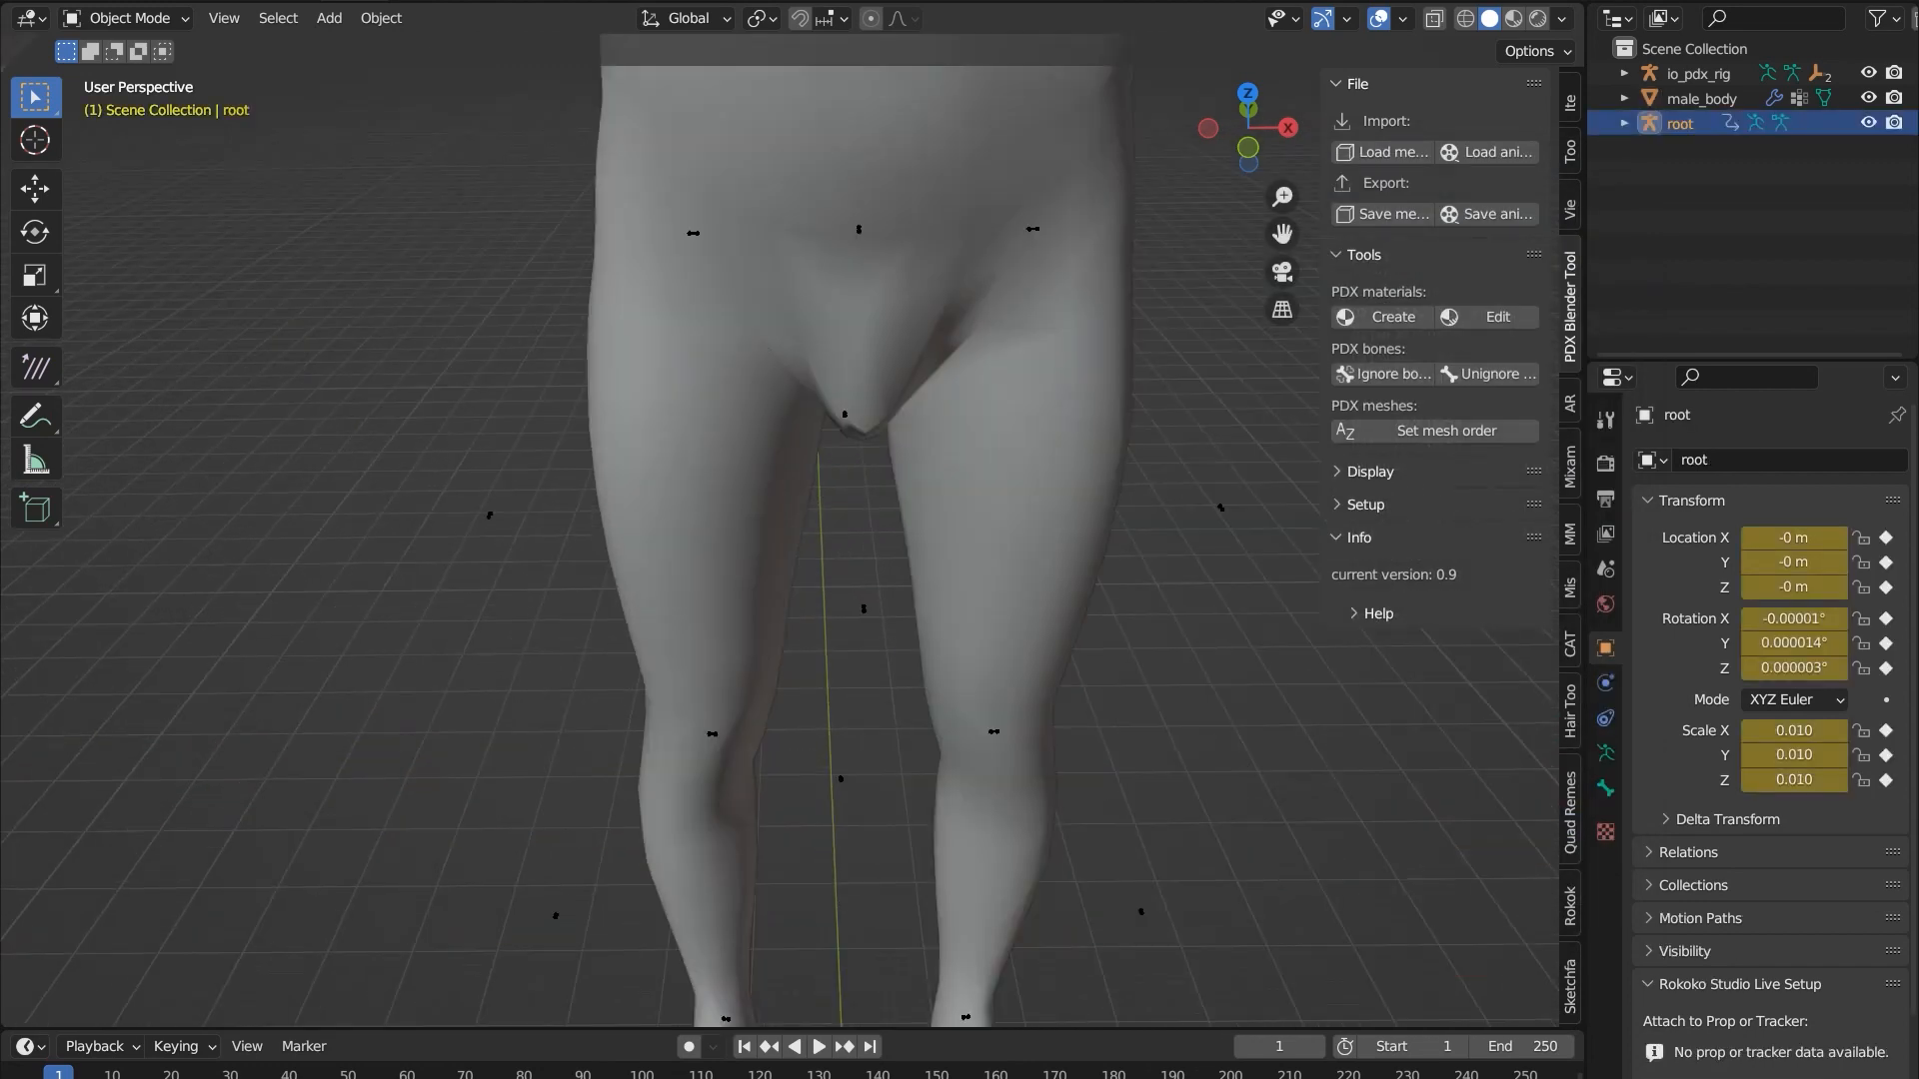
pyautogui.scroll(-8, 790, 529)
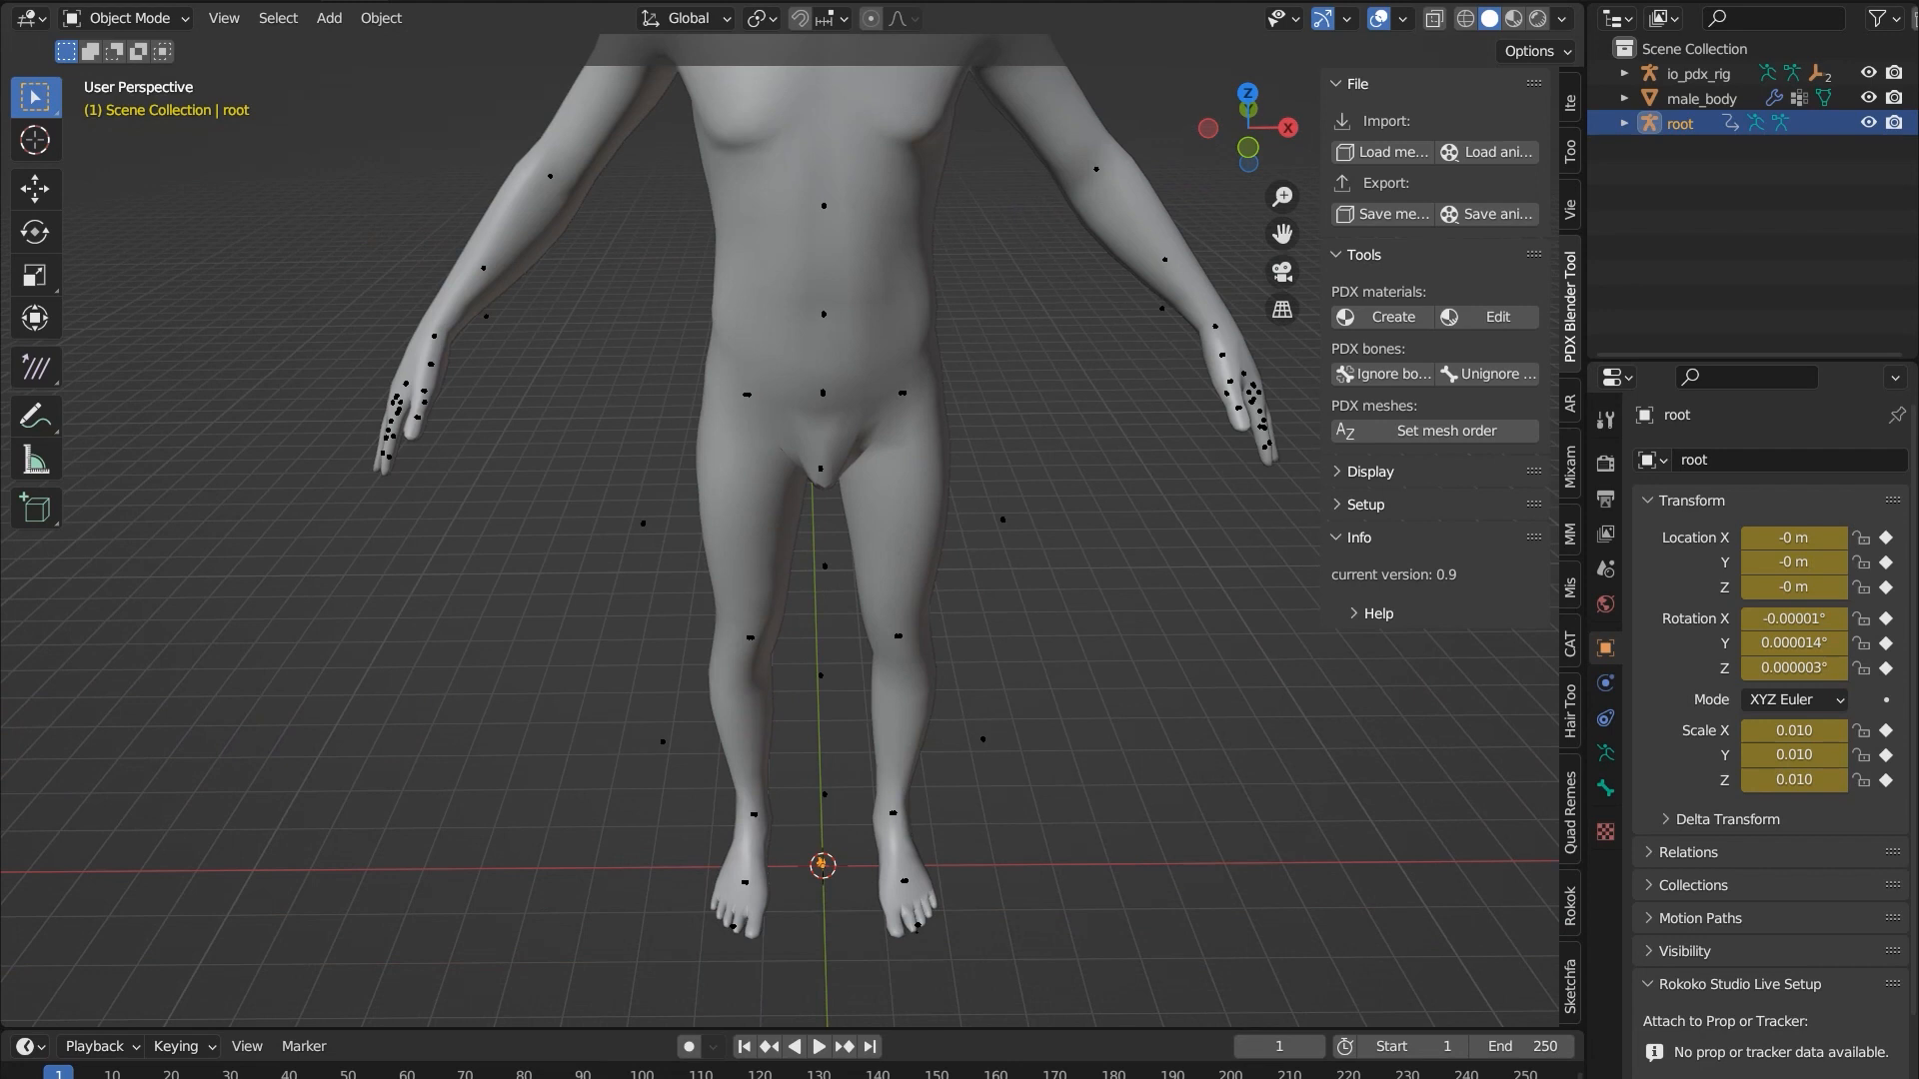
pyautogui.scroll(-3, 790, 530)
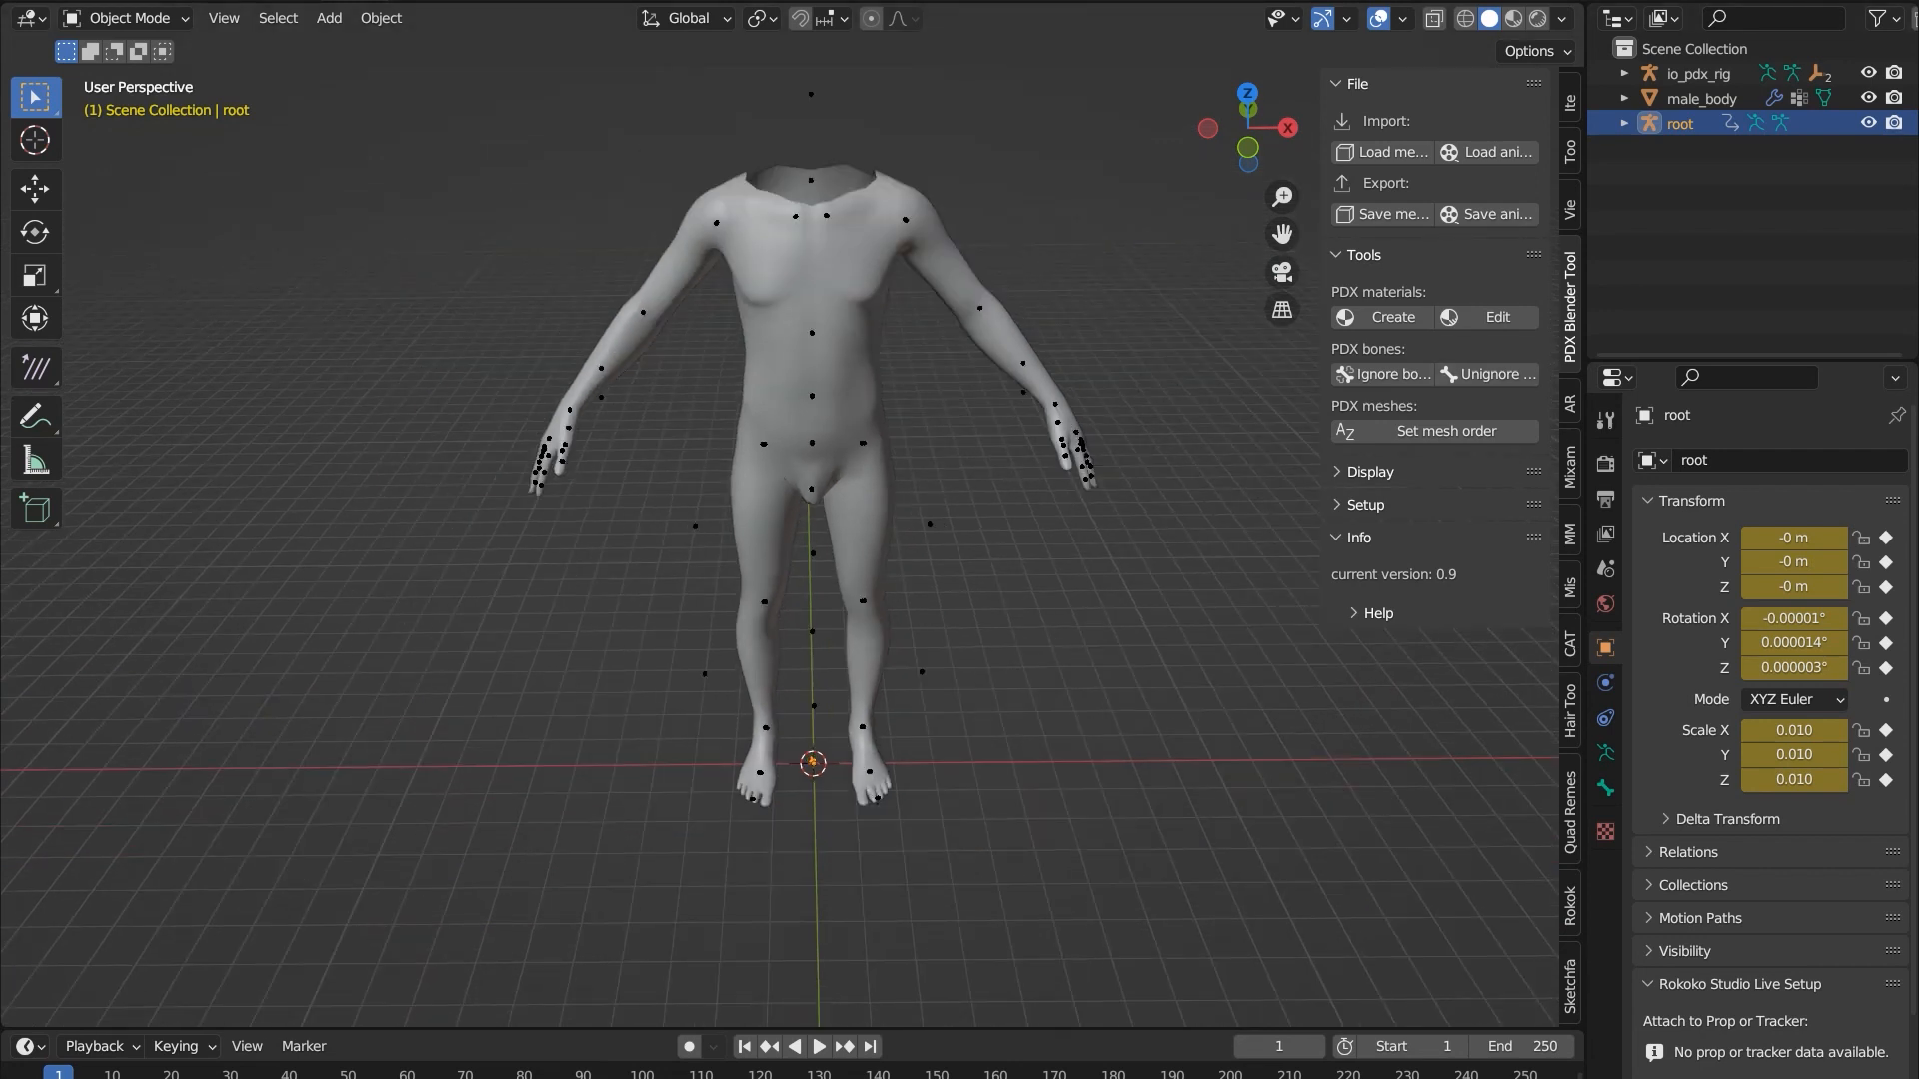
# - Set up Rokoko retargeting with root as the source armature and io_pdx_rig as the target armature
pyautogui.click(1570, 905)
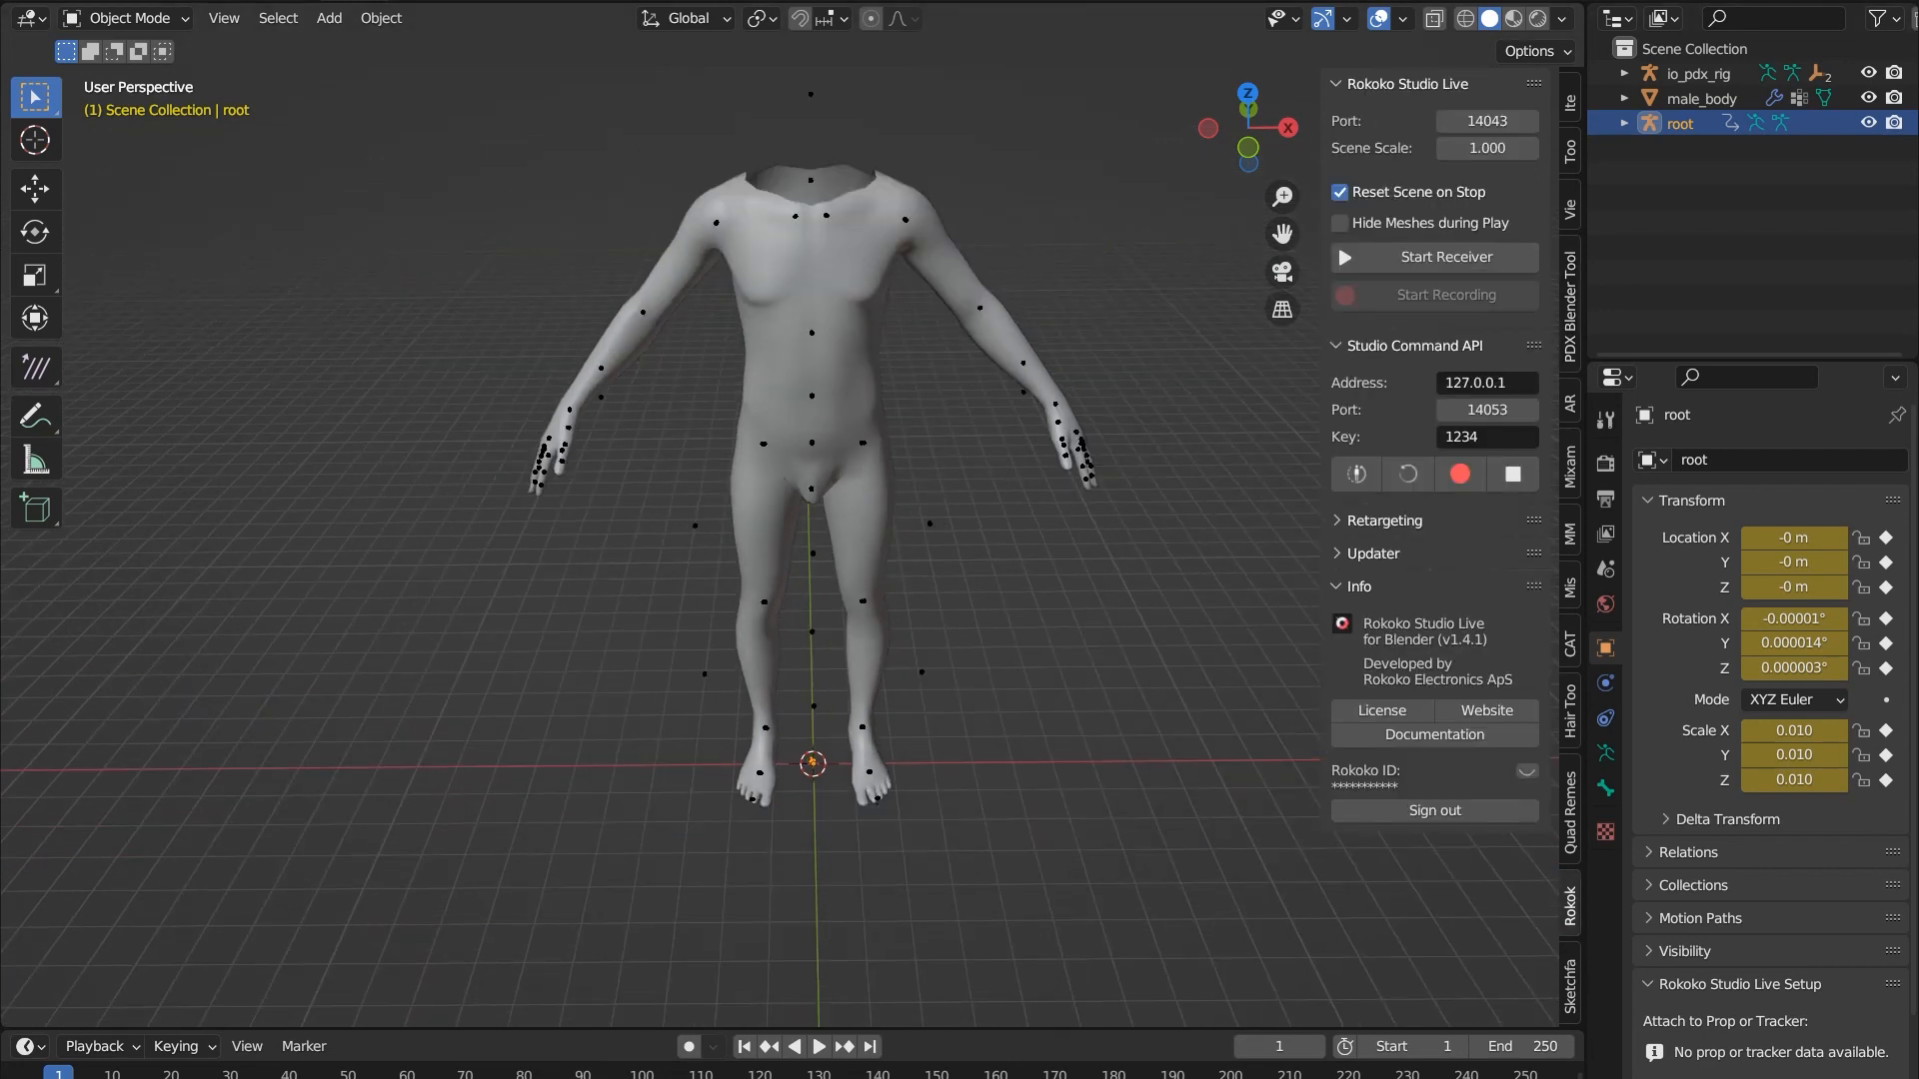
pyautogui.click(1384, 521)
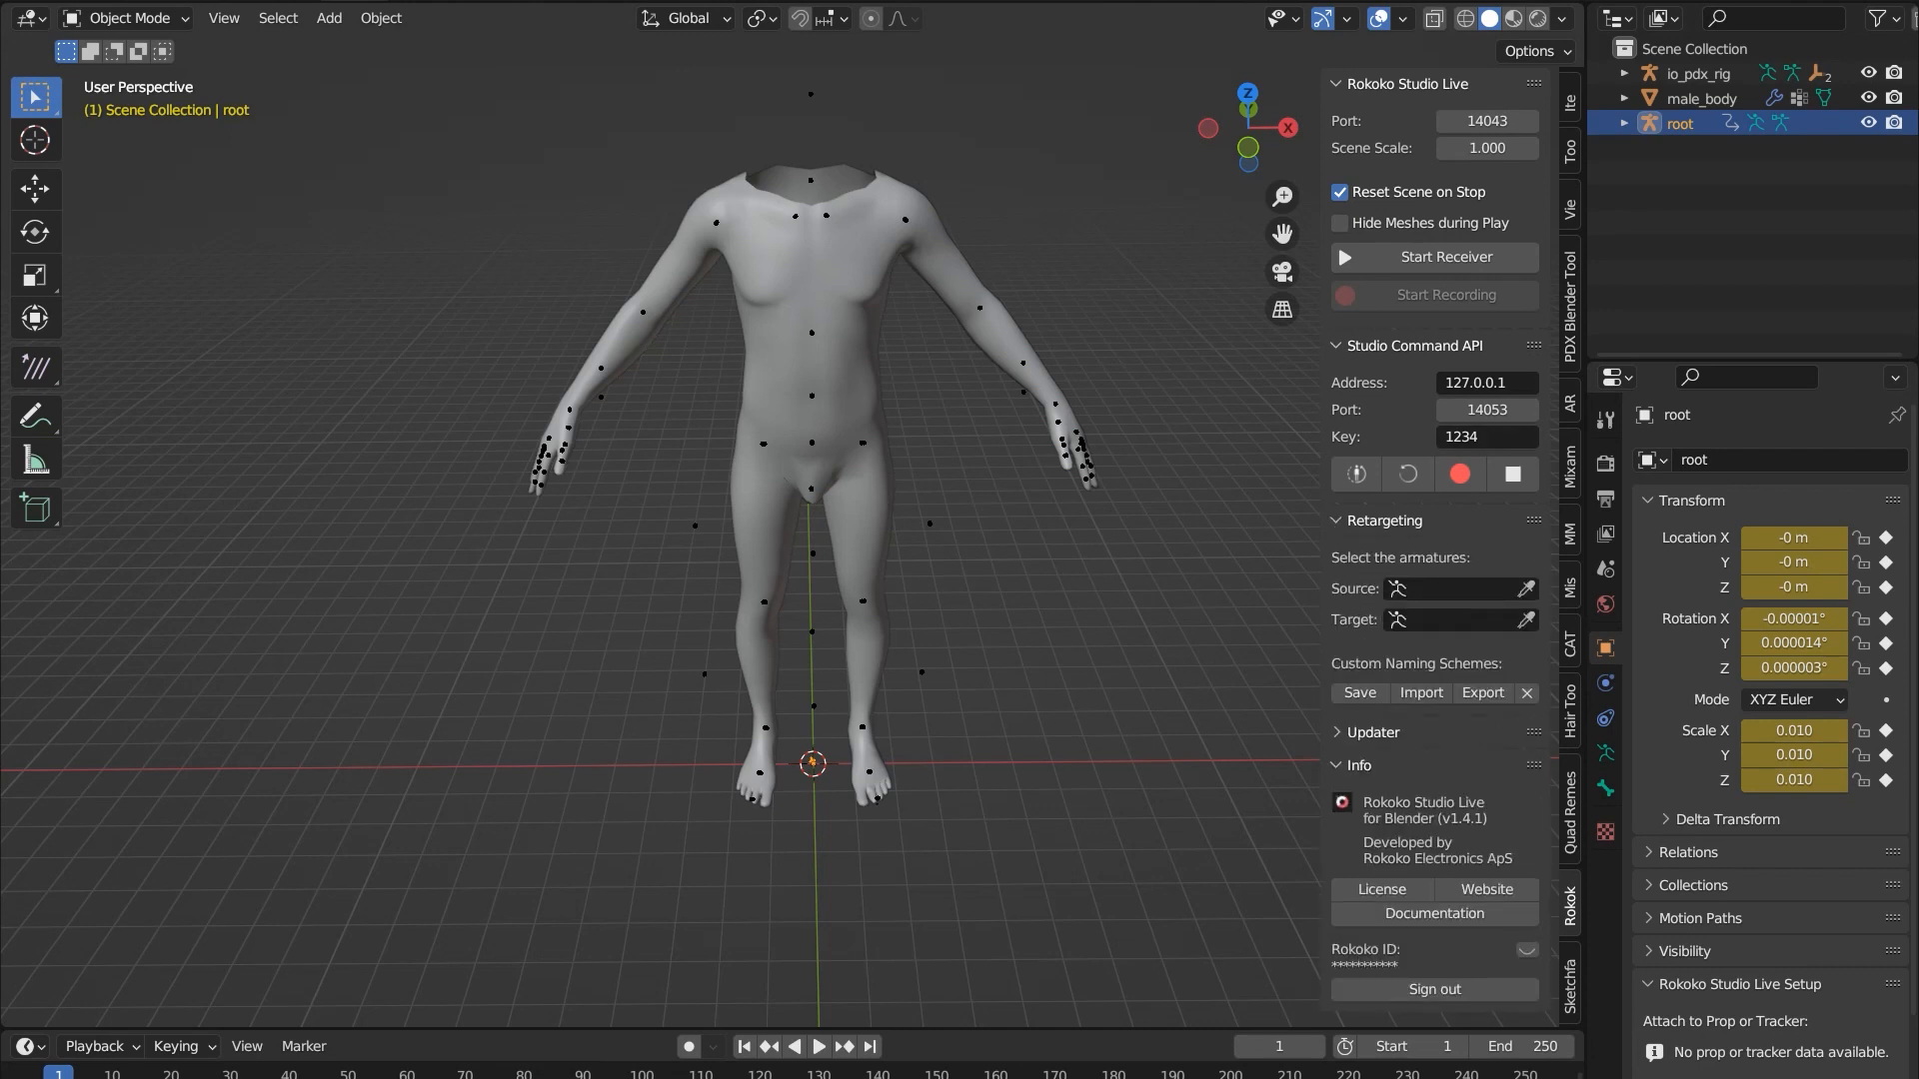
pyautogui.click(1454, 589)
pyautogui.press('Return')
pyautogui.click(1454, 620)
pyautogui.press('Return')
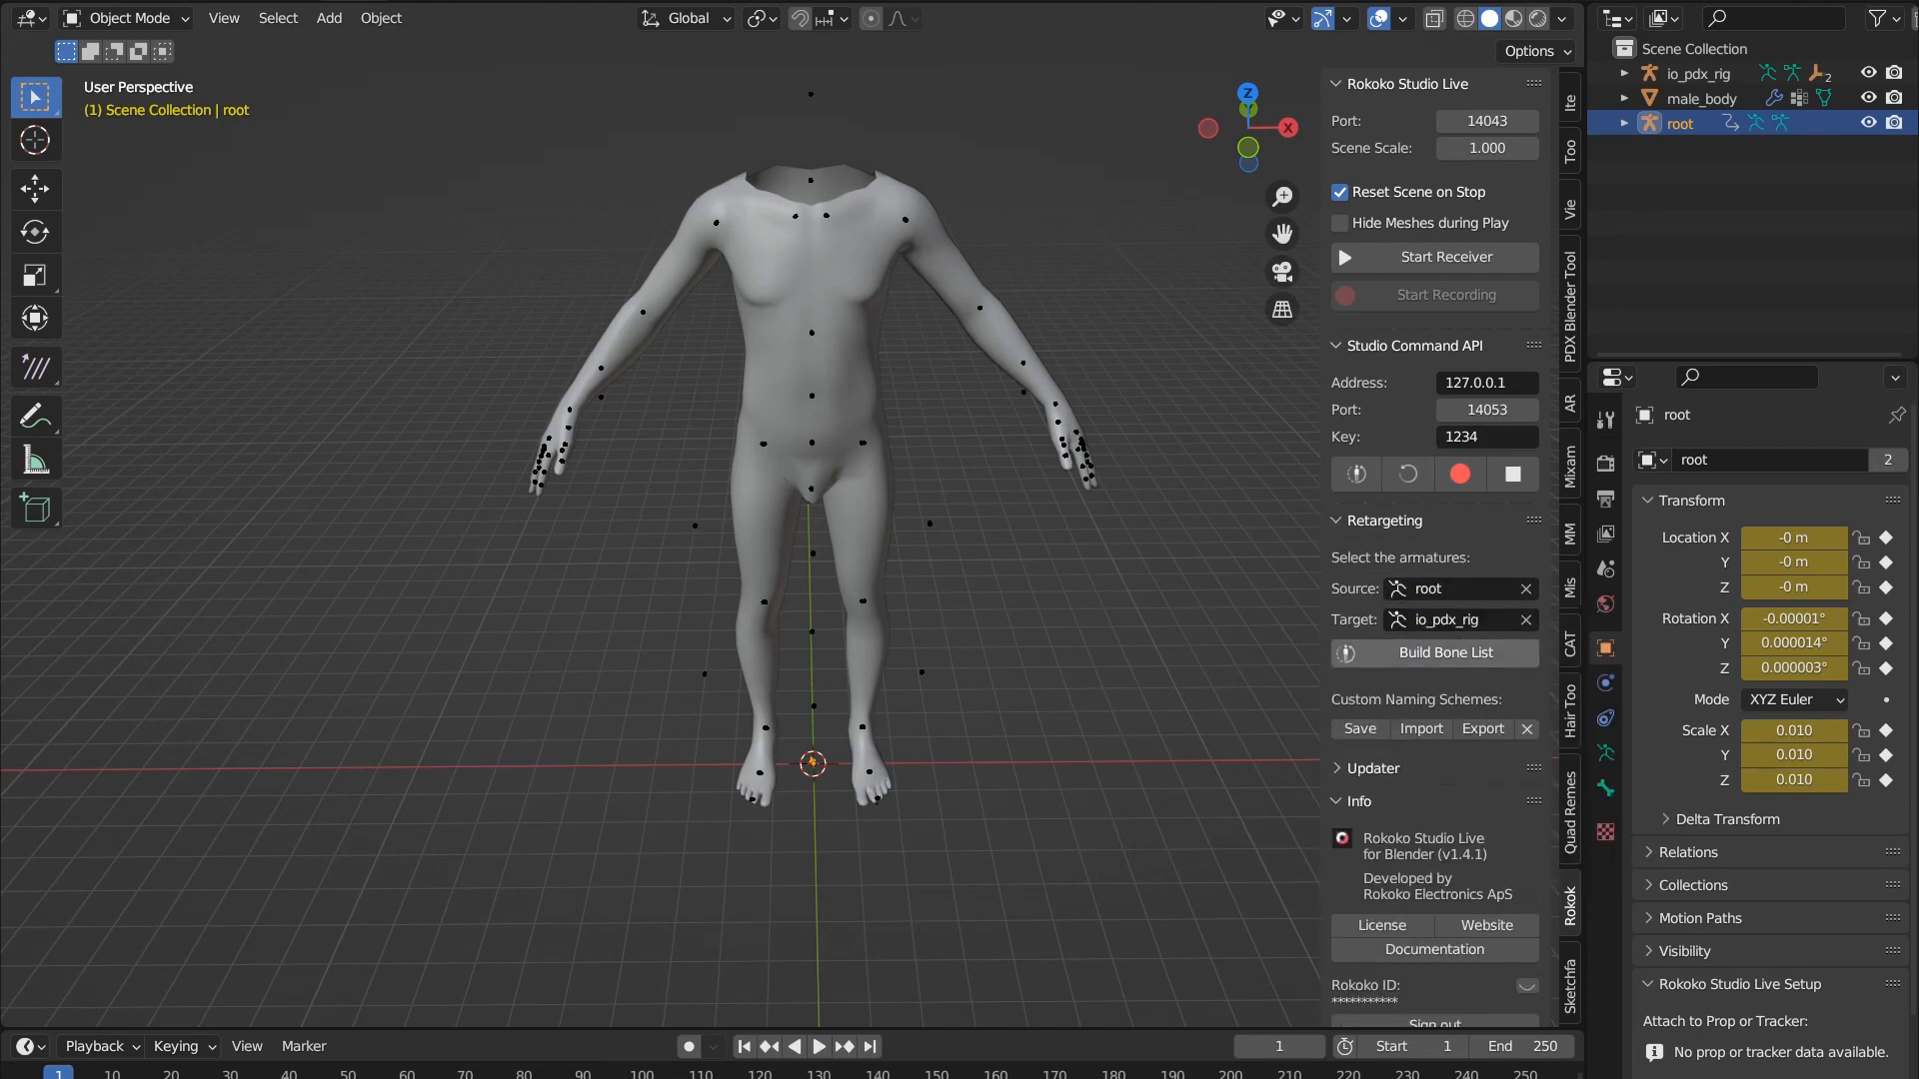
# - Widen the sidebar and build the Rokoko bone list mapping the root armature to io_pdx_rig
pyautogui.moveTo(1321, 499); pyautogui.dragTo(1180, 500)
pyautogui.scroll(-1, 1365, 547)
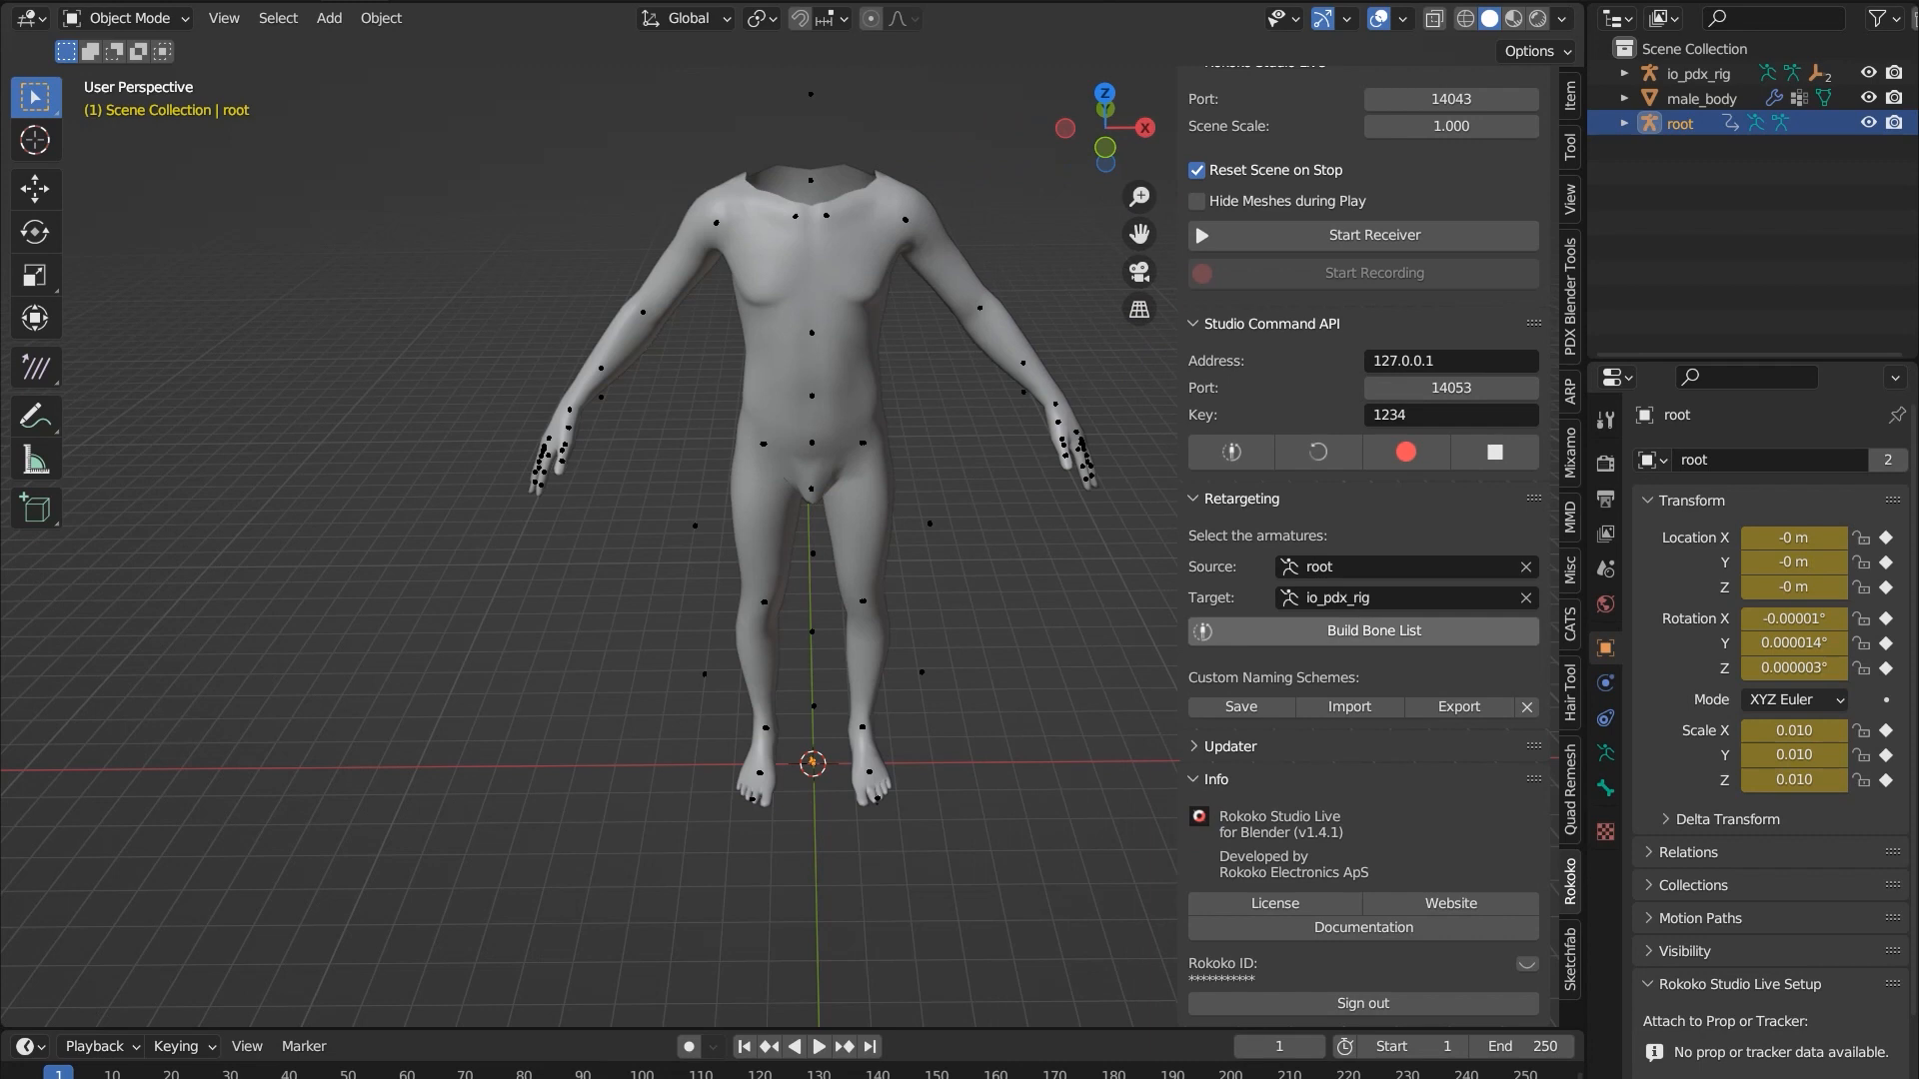
pyautogui.click(1375, 631)
pyautogui.scroll(-4, 1374, 631)
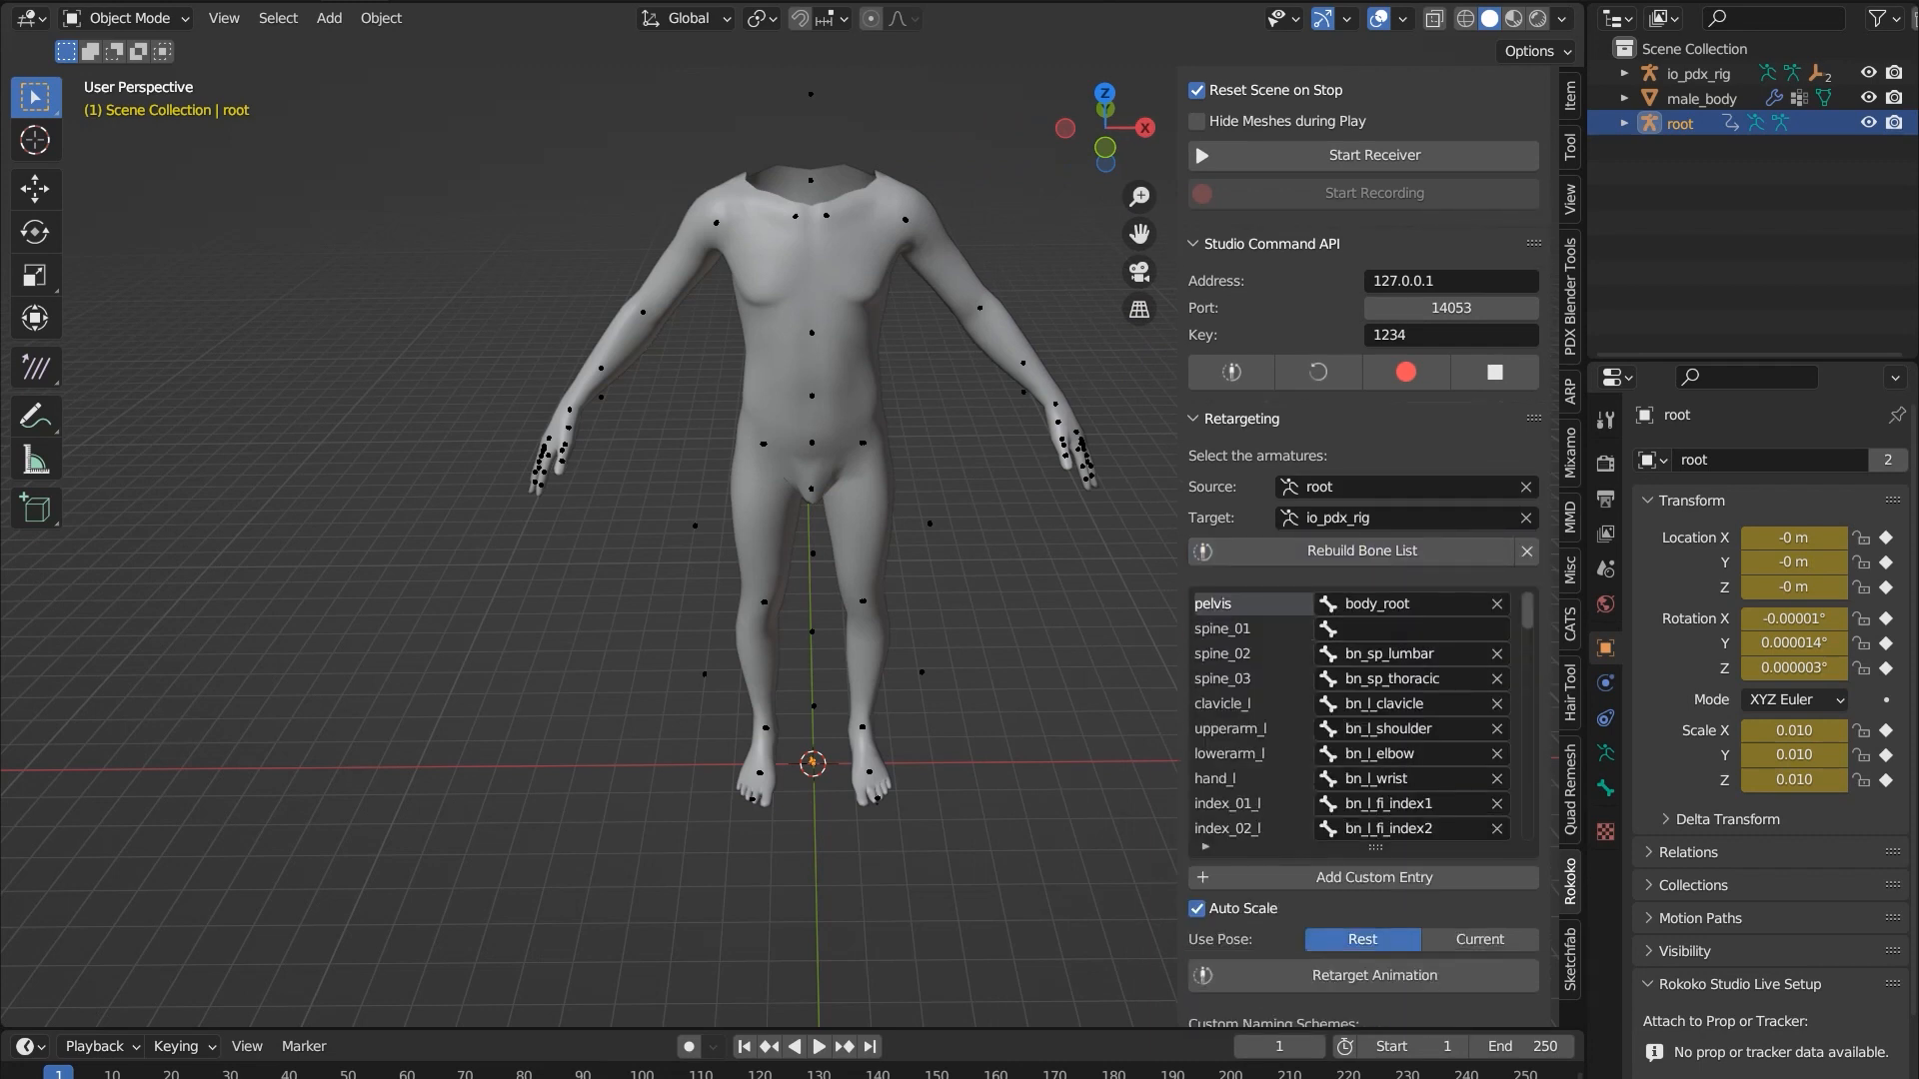
pyautogui.scroll(-5, 1374, 631)
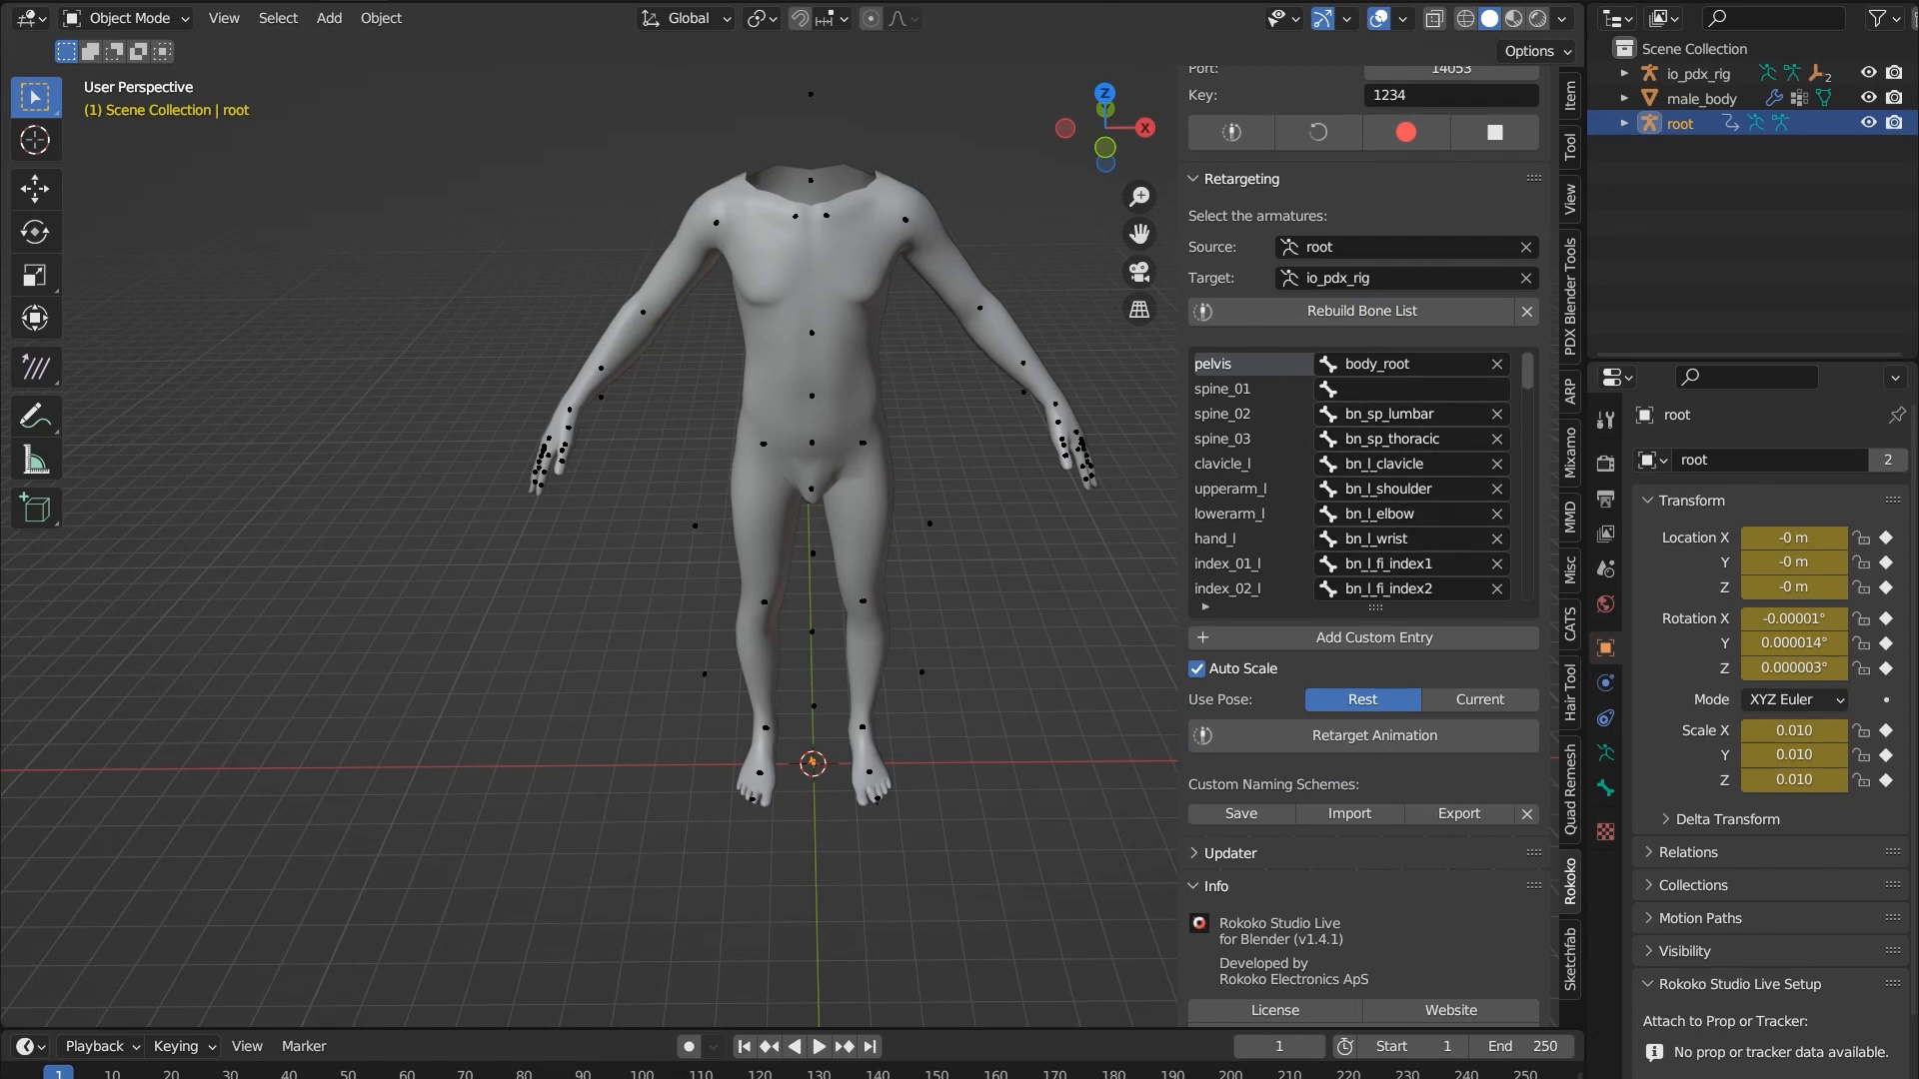
# - Review the retargeting bone list from pelvis to the ik_hand entries, checking each source bone against its target bone
pyautogui.scroll(-1, 1249, 370)
pyautogui.scroll(-1, 1349, 475)
pyautogui.scroll(-1, 1350, 475)
pyautogui.scroll(-1, 1350, 474)
pyautogui.scroll(-1, 1349, 475)
pyautogui.scroll(-1, 1349, 475)
pyautogui.scroll(-1, 1350, 475)
pyautogui.scroll(-1, 1349, 475)
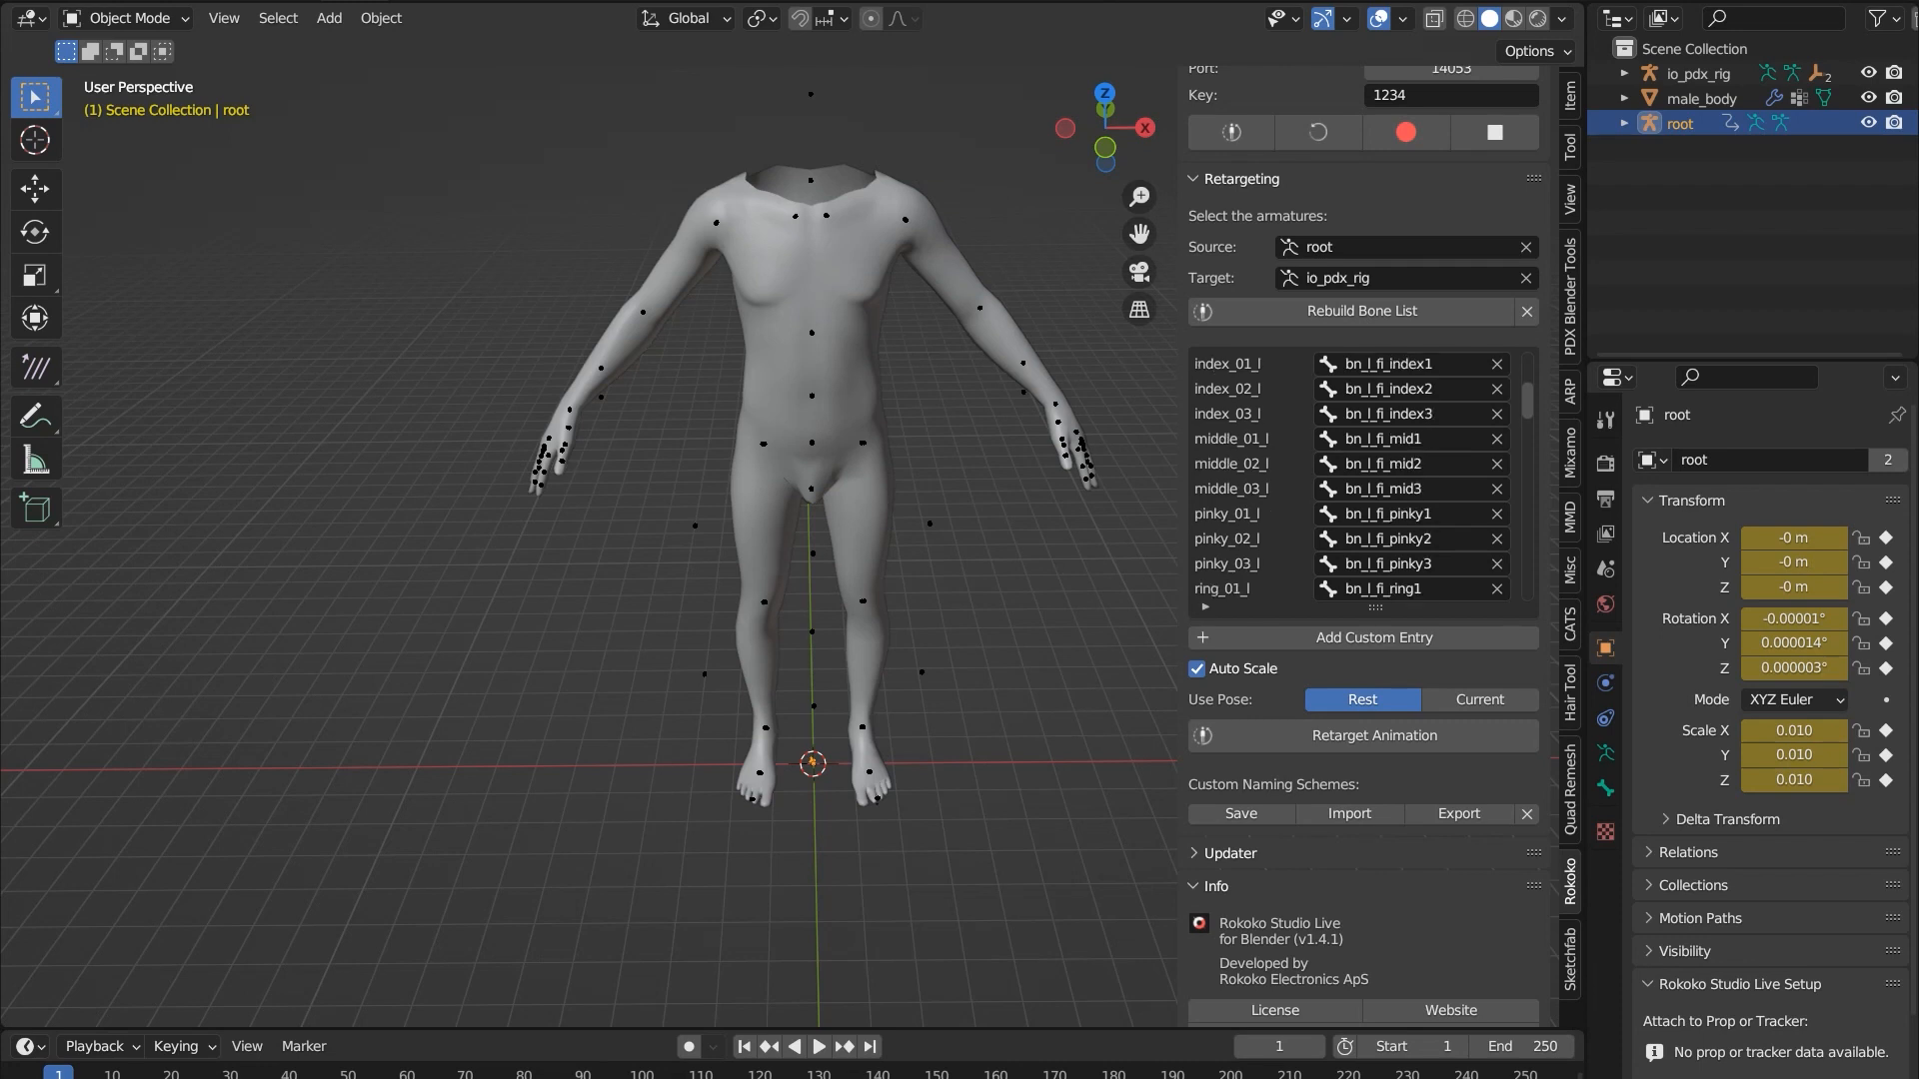
pyautogui.scroll(-1, 1350, 475)
pyautogui.scroll(-2, 1350, 474)
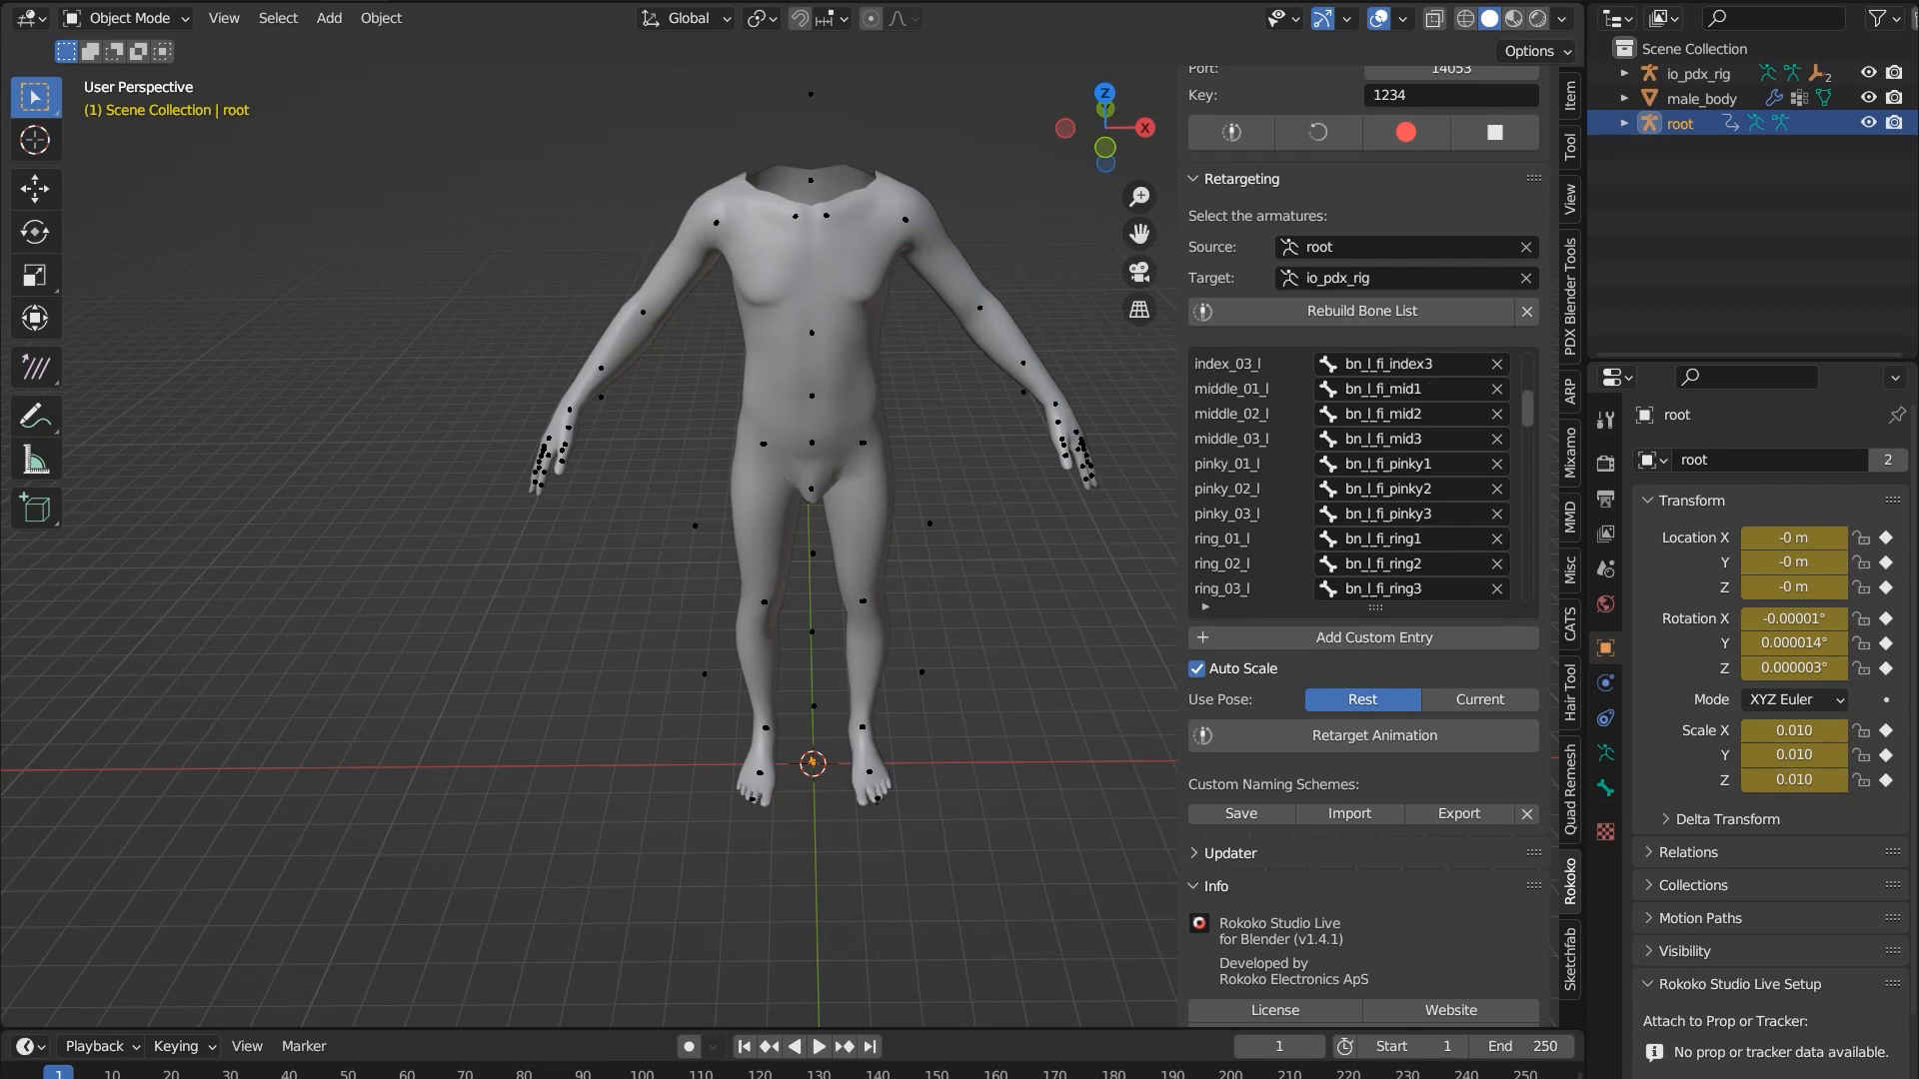
pyautogui.scroll(-1, 1350, 474)
pyautogui.scroll(-1, 1350, 475)
pyautogui.scroll(-1, 1349, 475)
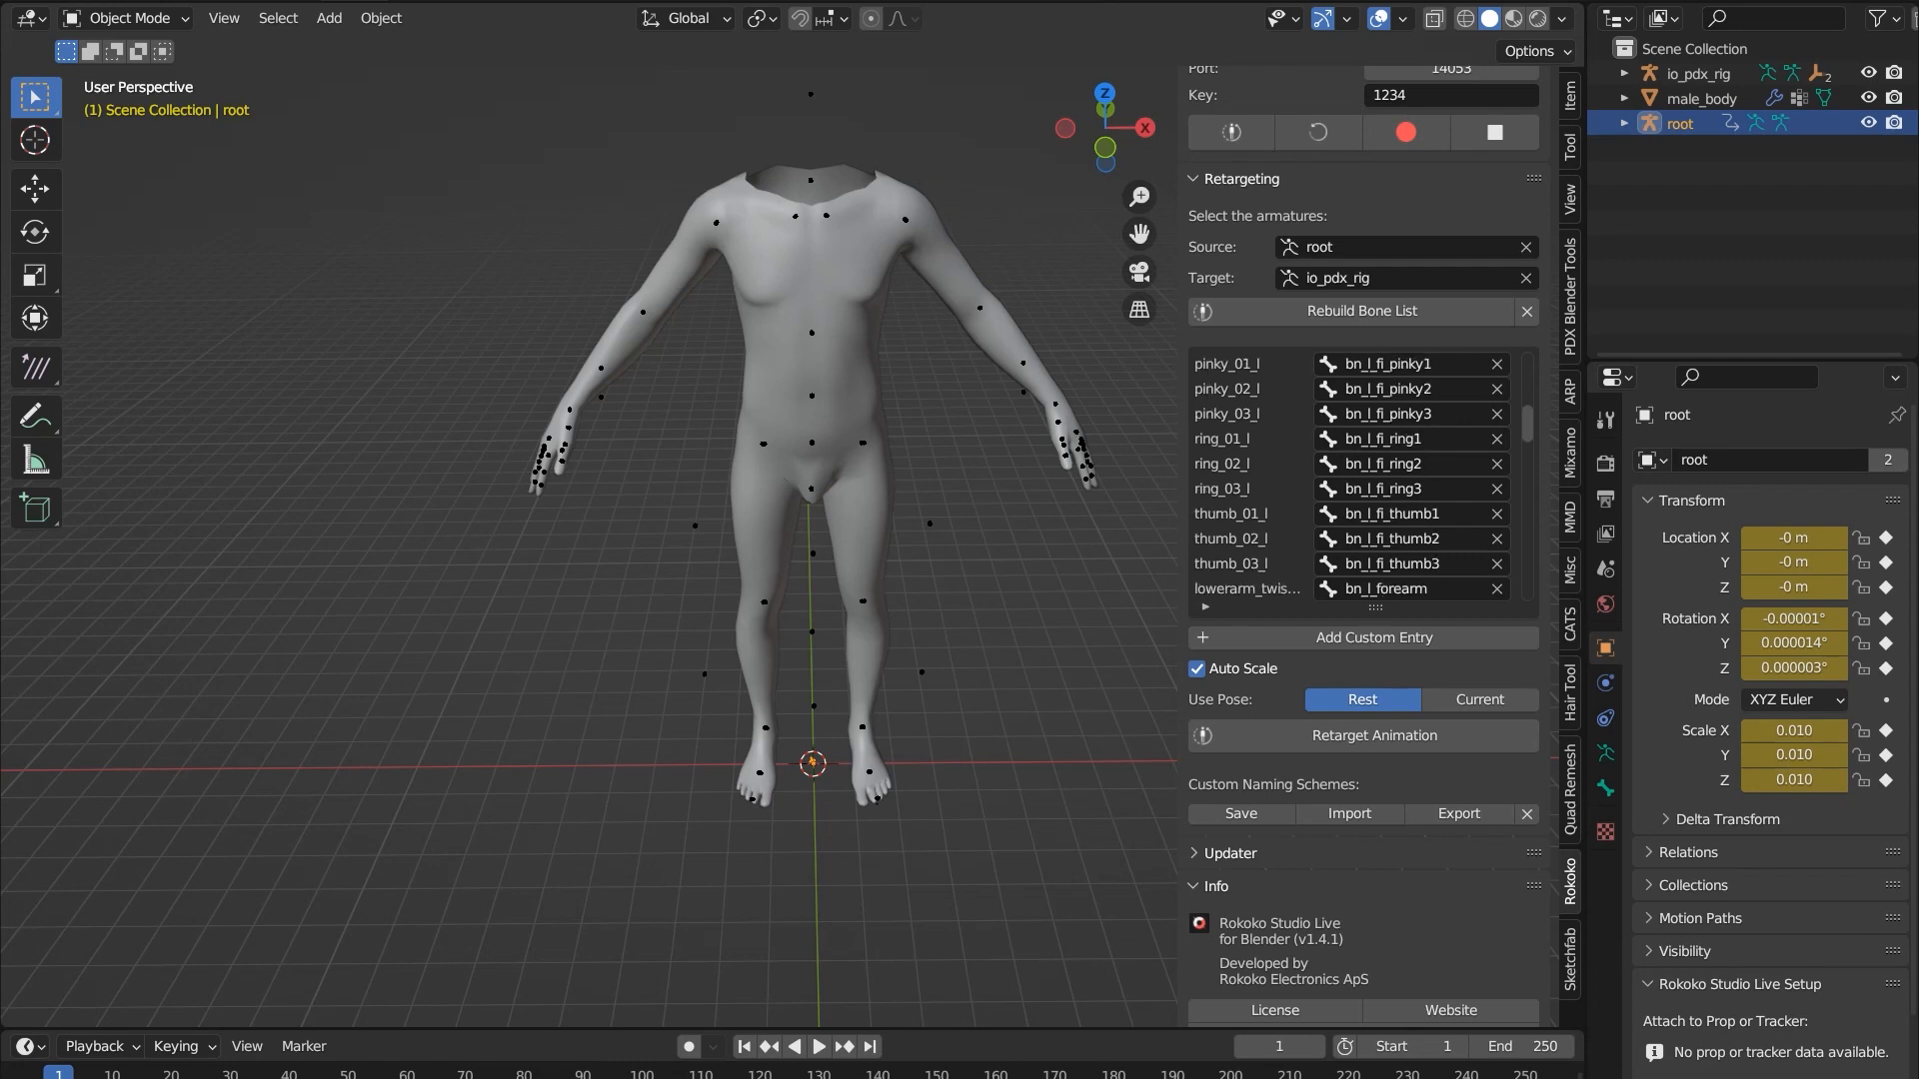
pyautogui.scroll(-2, 1349, 475)
pyautogui.scroll(-2, 1349, 475)
pyautogui.scroll(-2, 1349, 475)
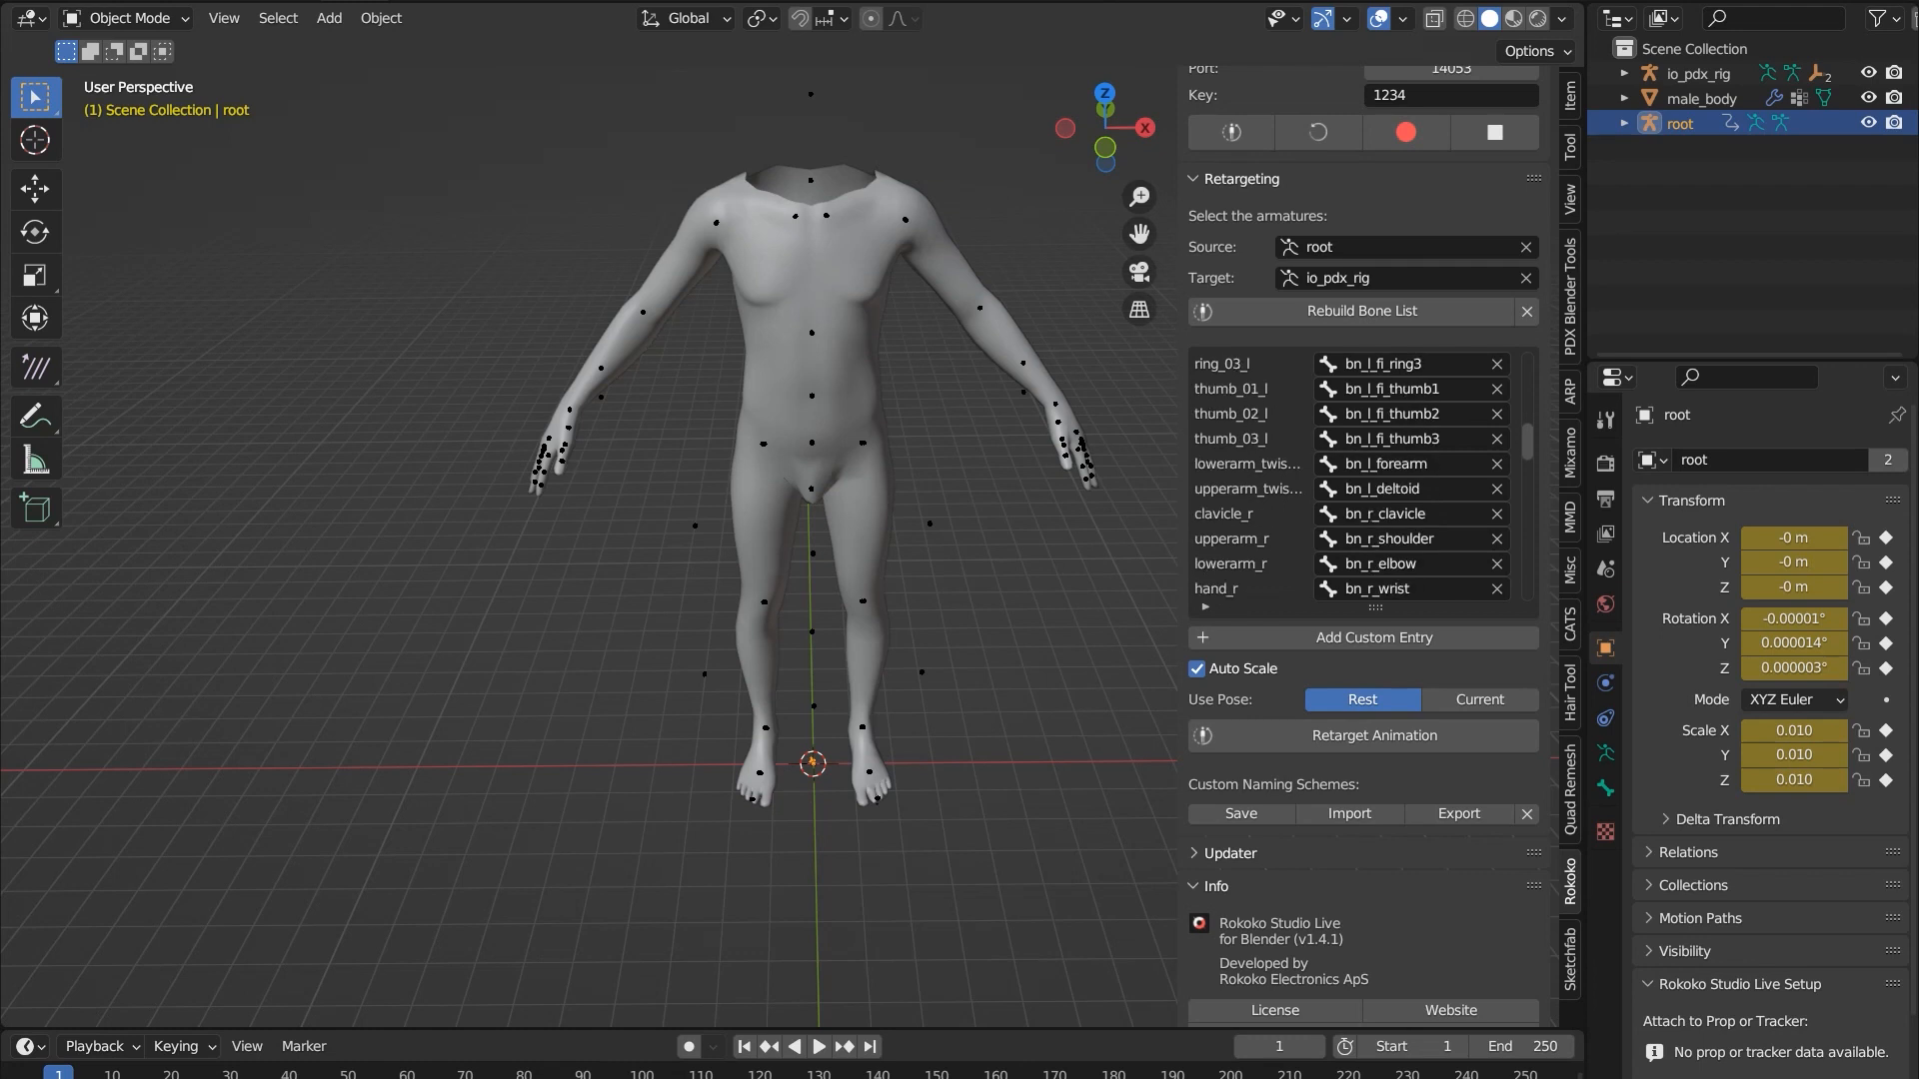
pyautogui.scroll(-3, 1349, 475)
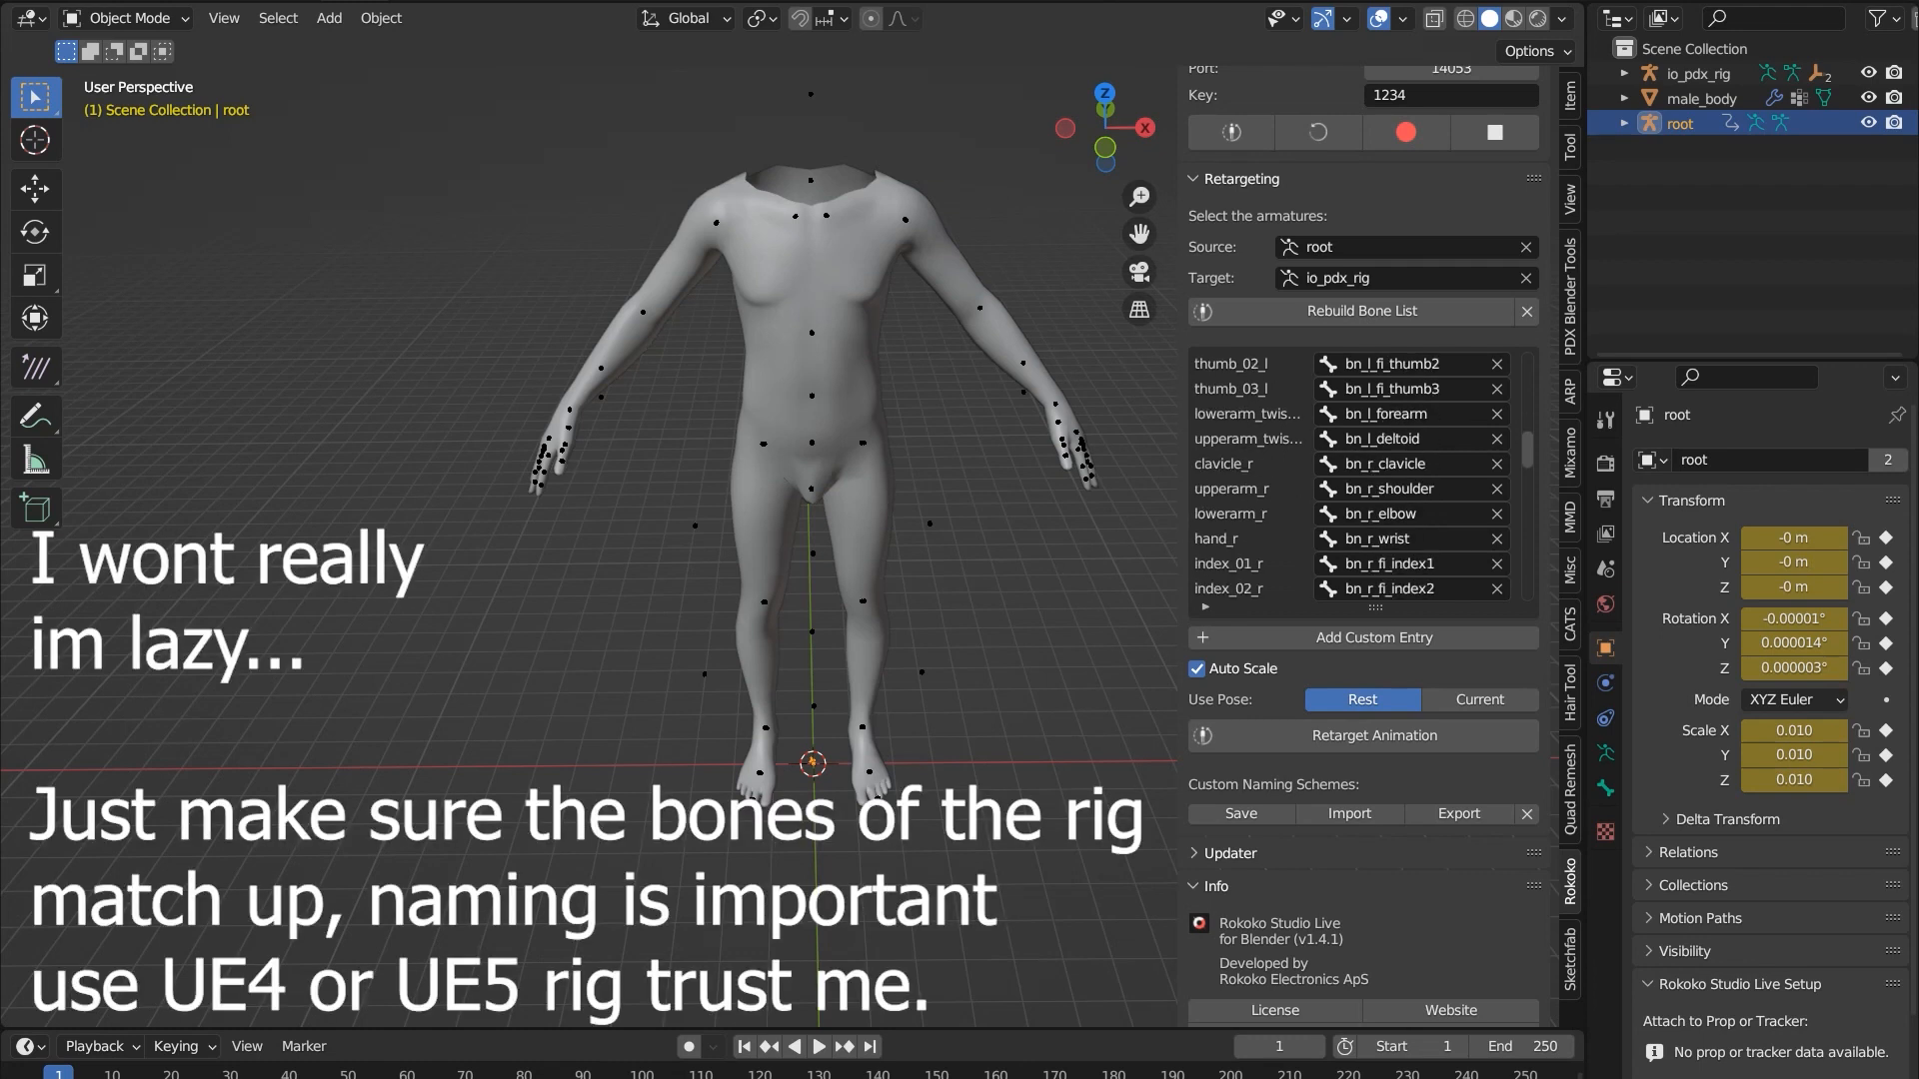
pyautogui.scroll(-2, 1349, 475)
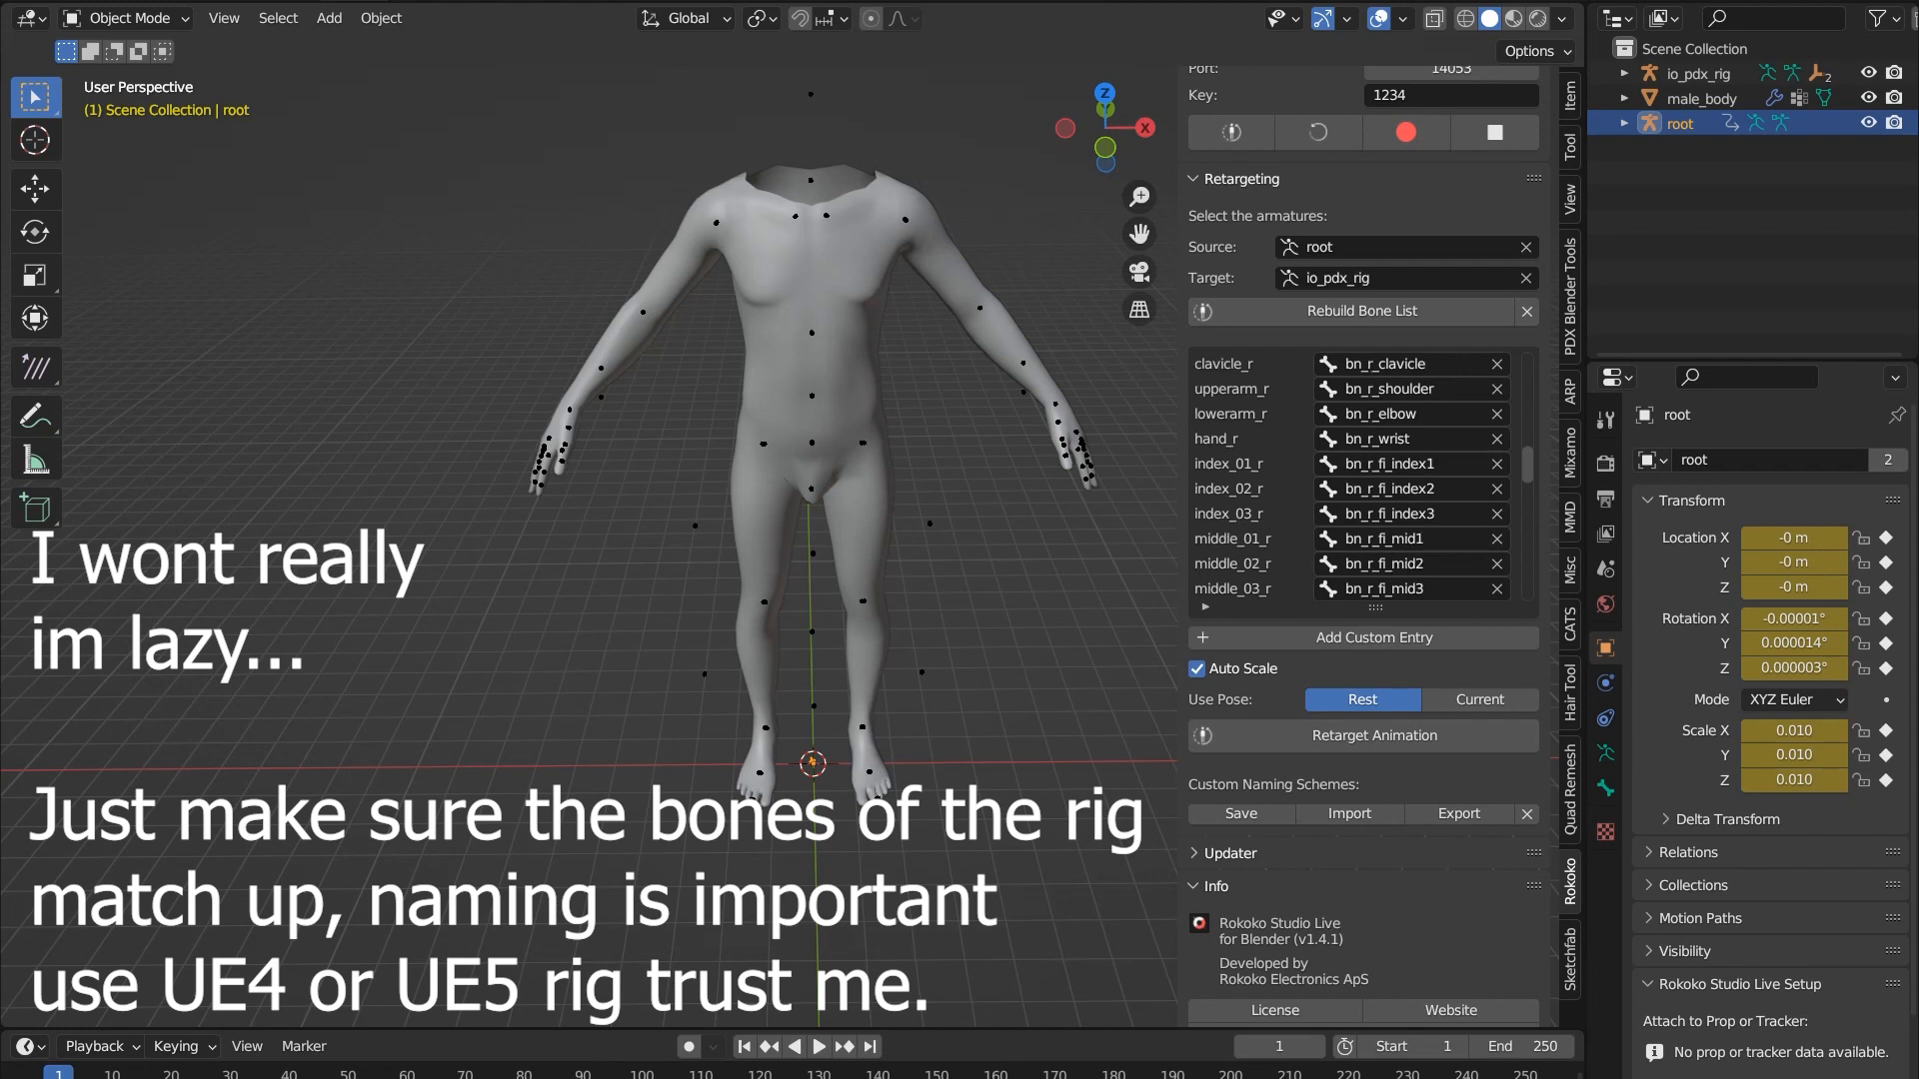
pyautogui.scroll(-3, 1349, 475)
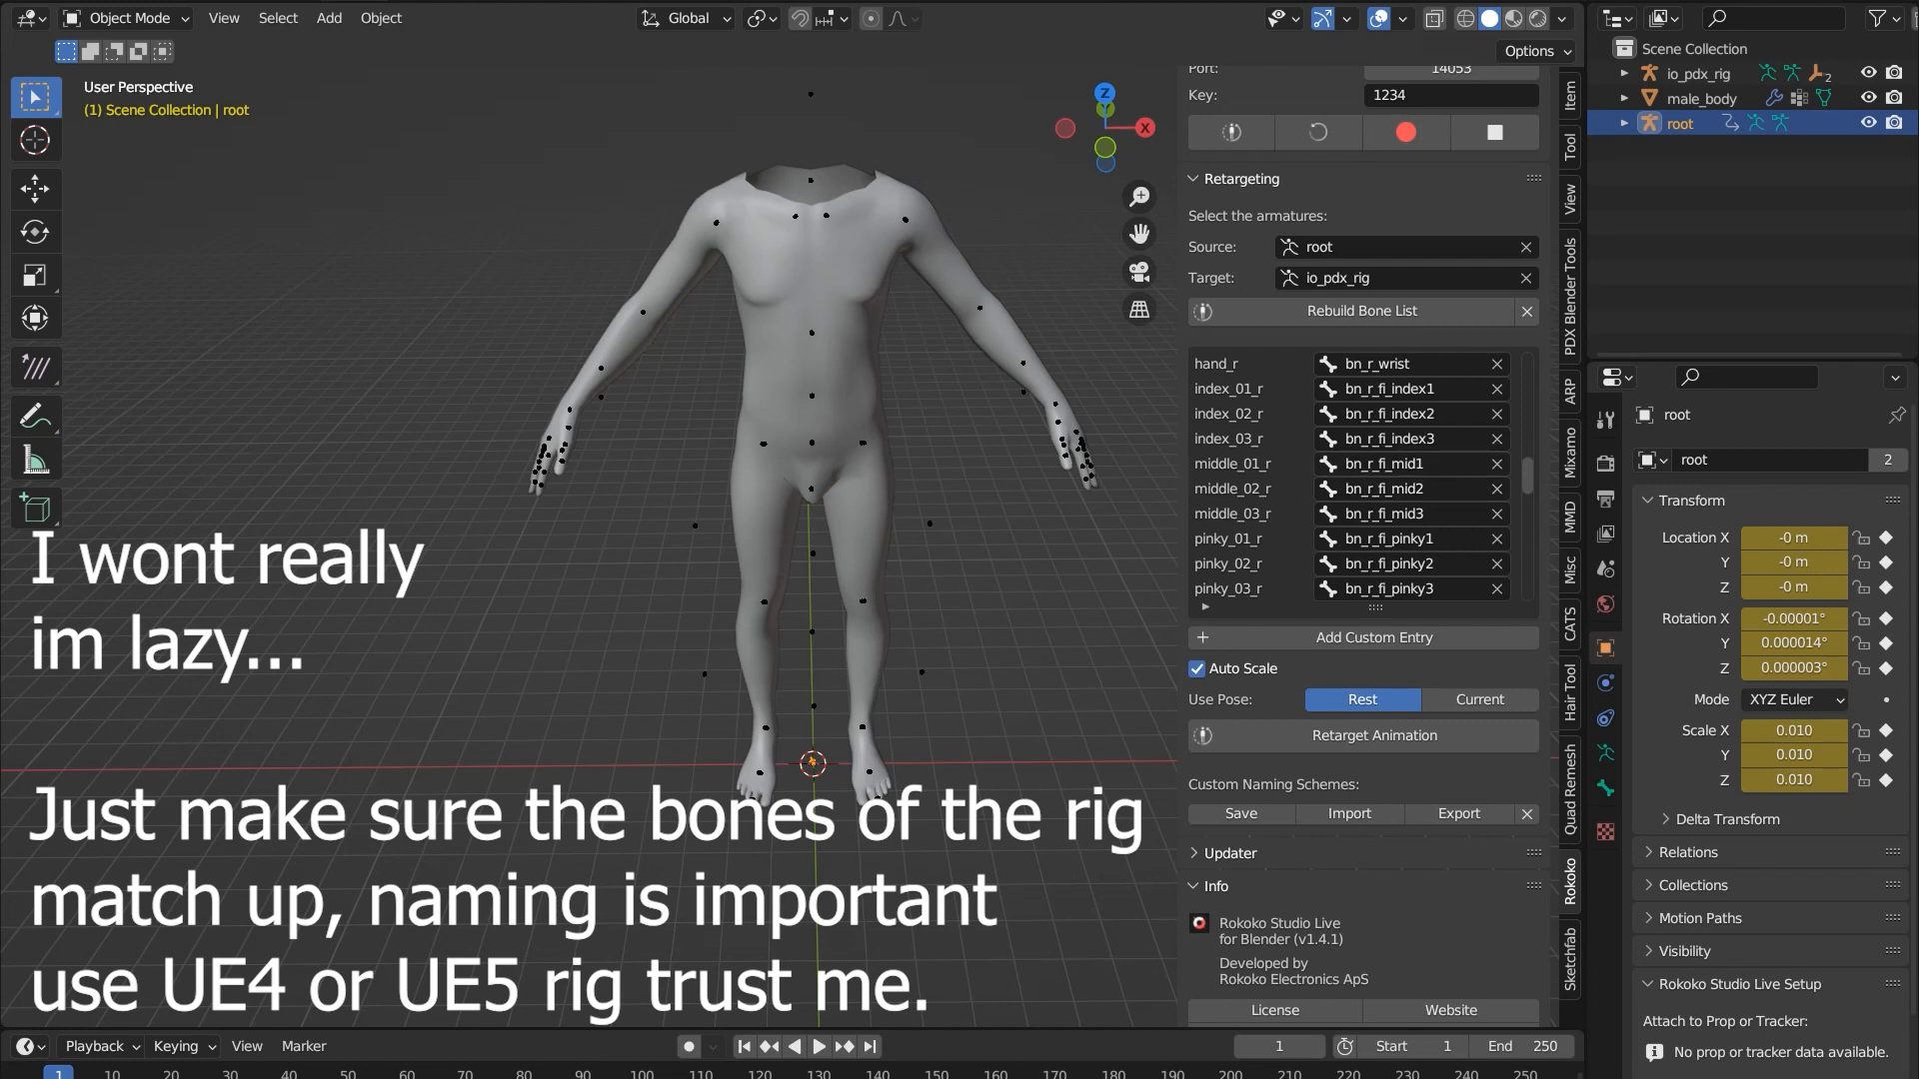
pyautogui.scroll(-6, 1350, 475)
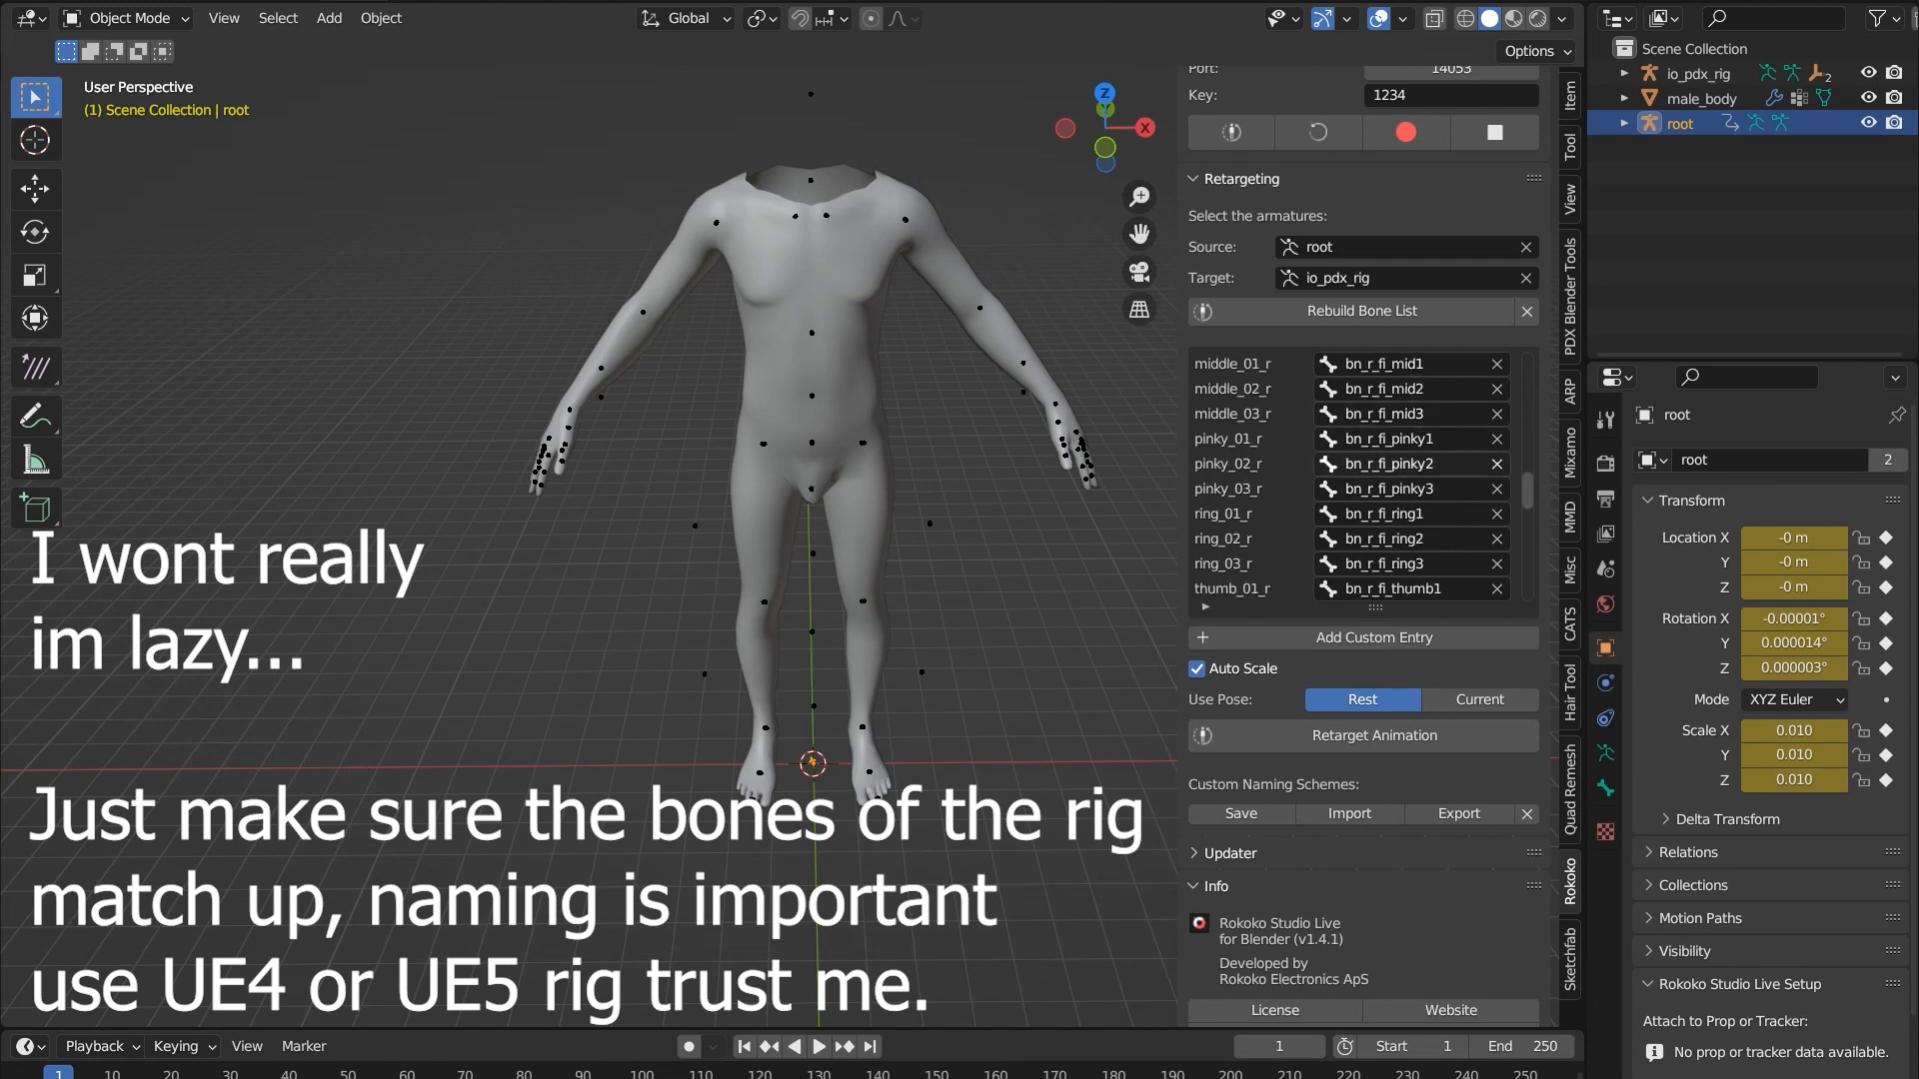
pyautogui.scroll(-1, 1349, 475)
pyautogui.scroll(-4, 1349, 475)
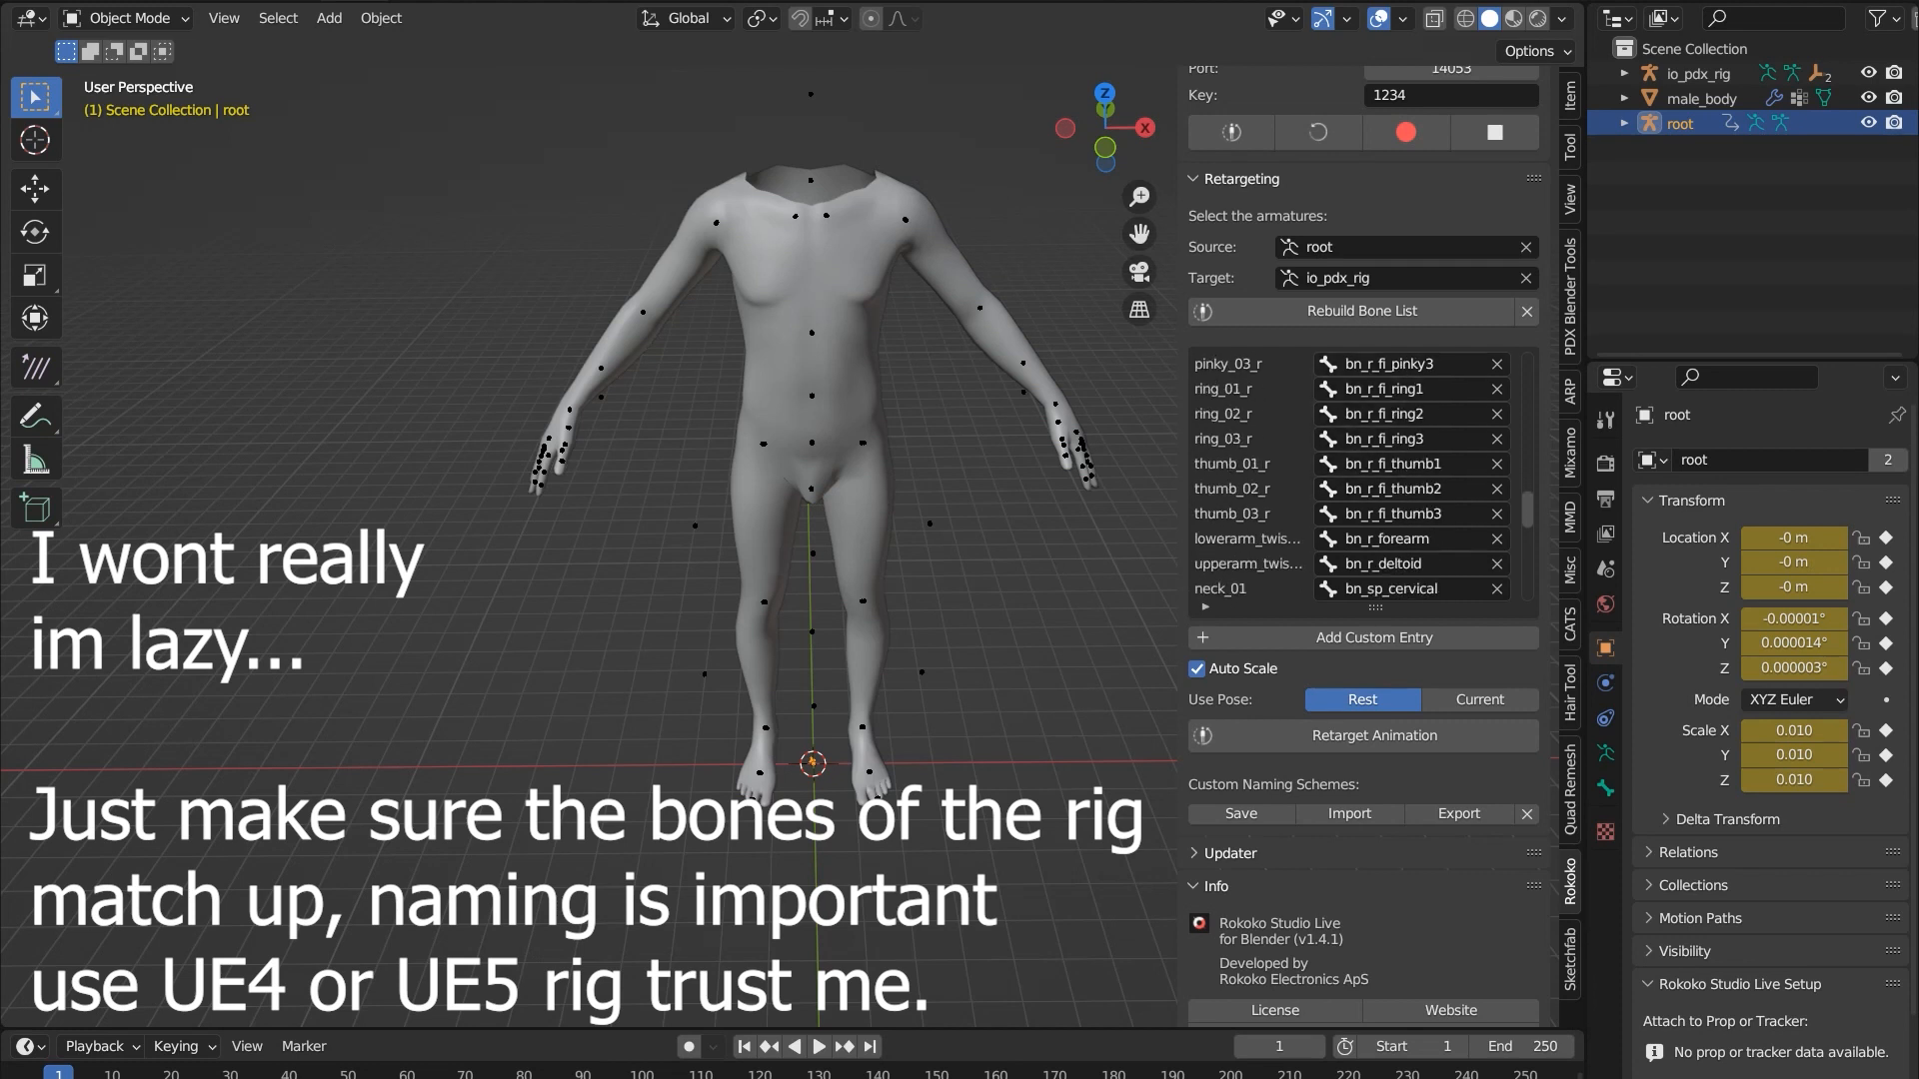
pyautogui.scroll(-4, 1399, 465)
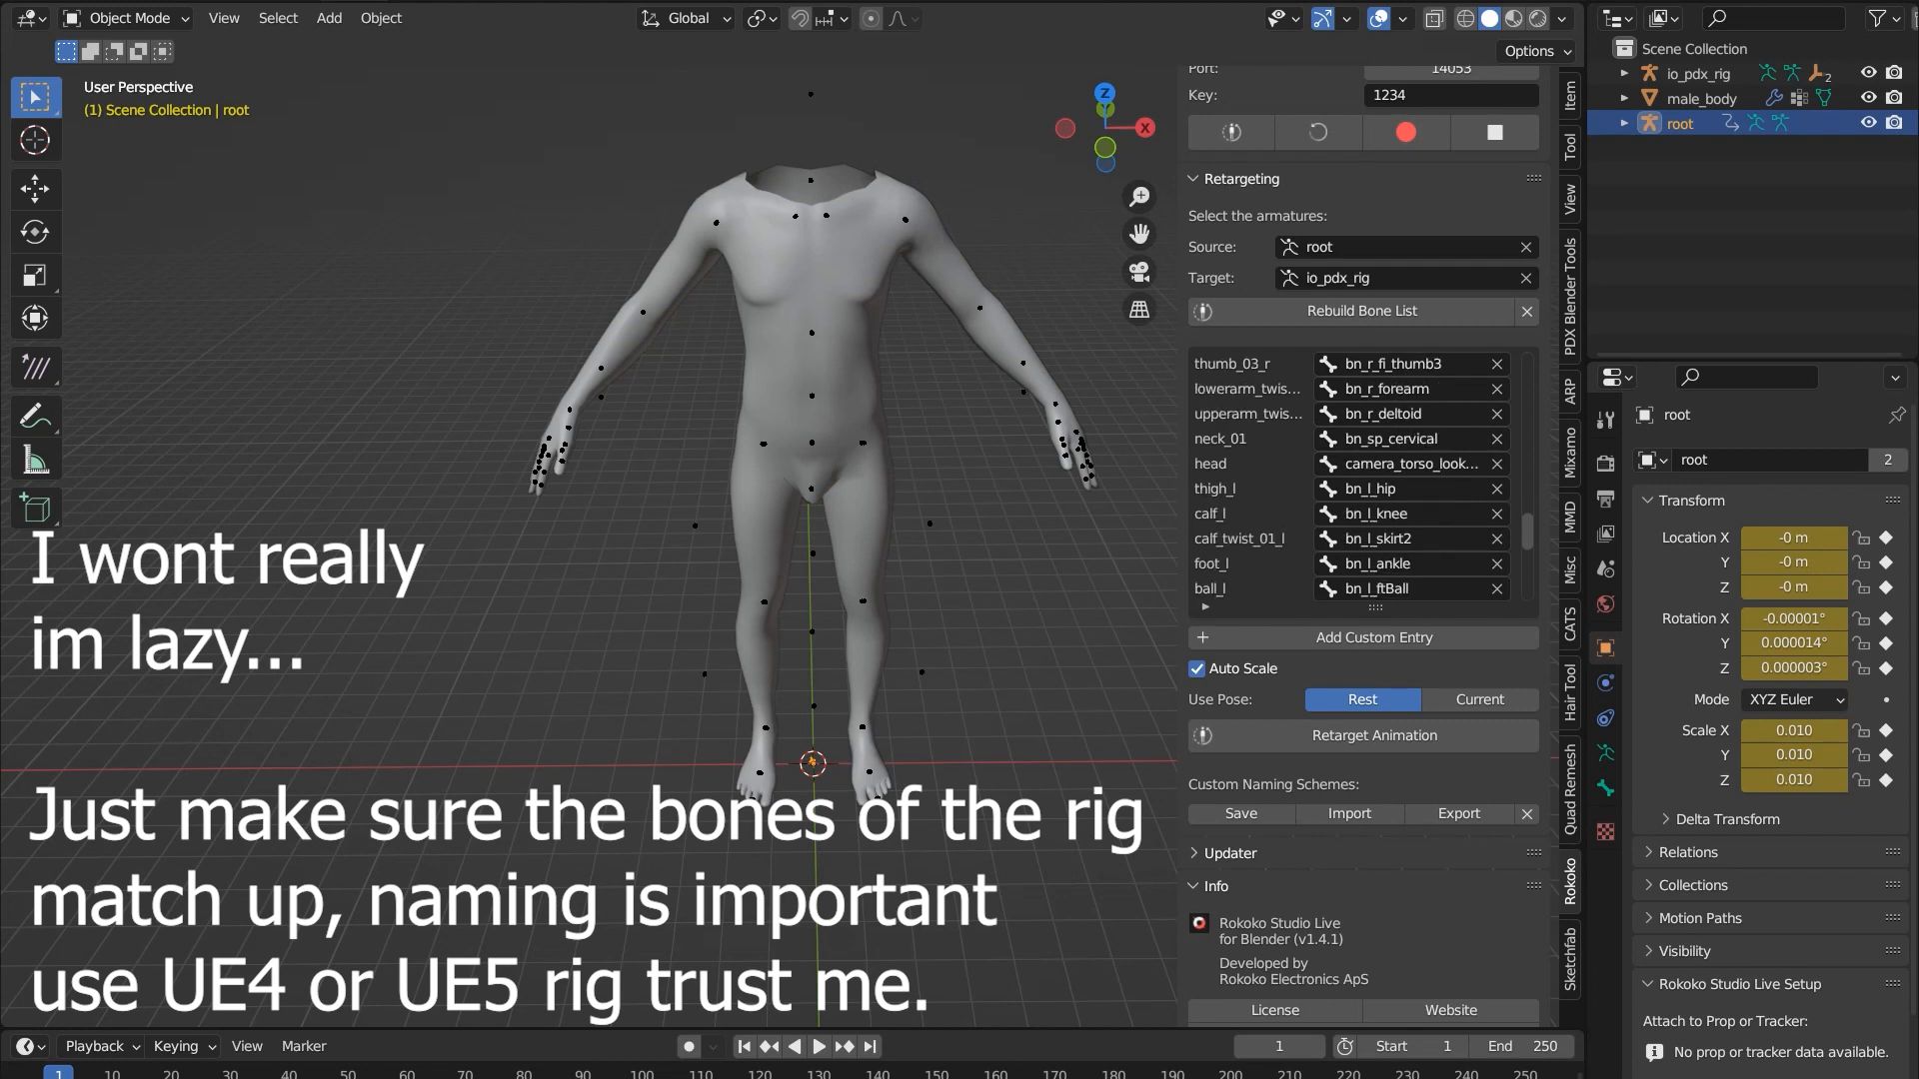
pyautogui.scroll(-6, 1400, 464)
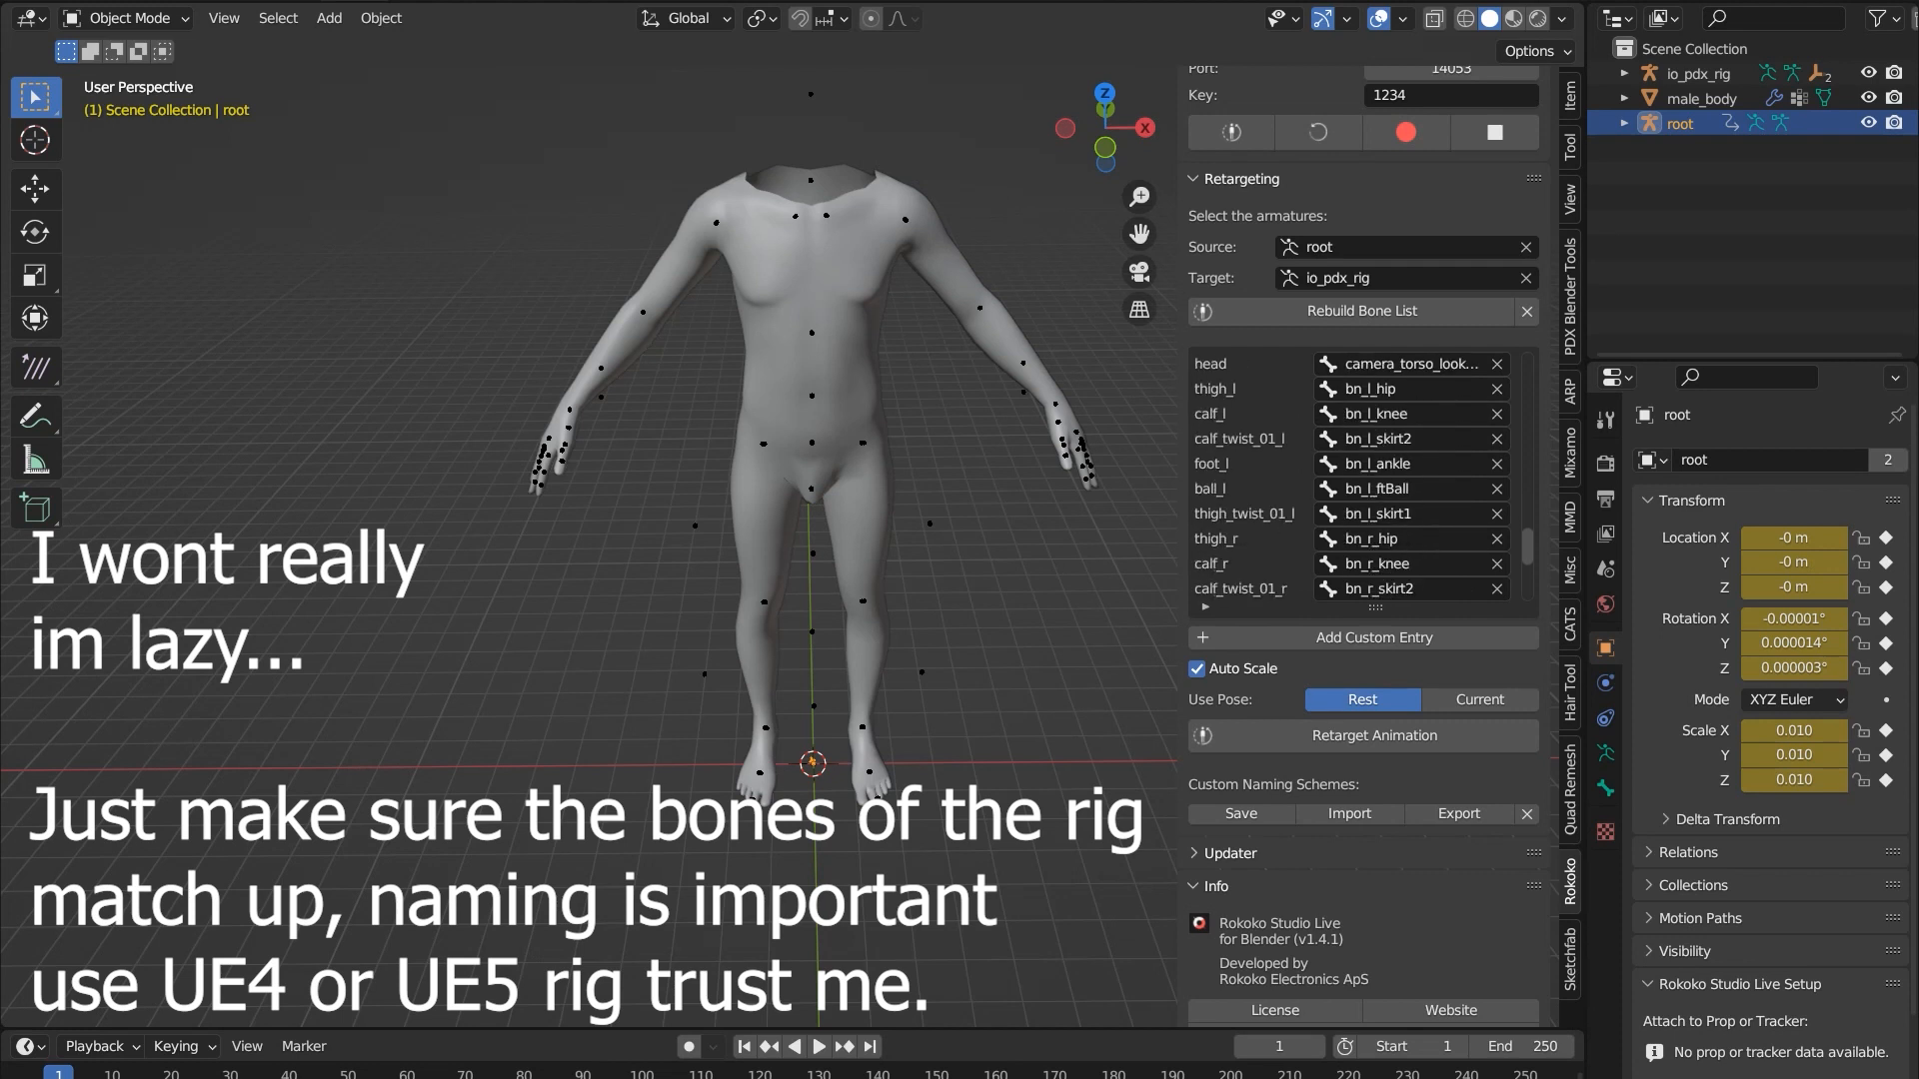
pyautogui.scroll(-1, 1350, 475)
pyautogui.scroll(-3, 1350, 475)
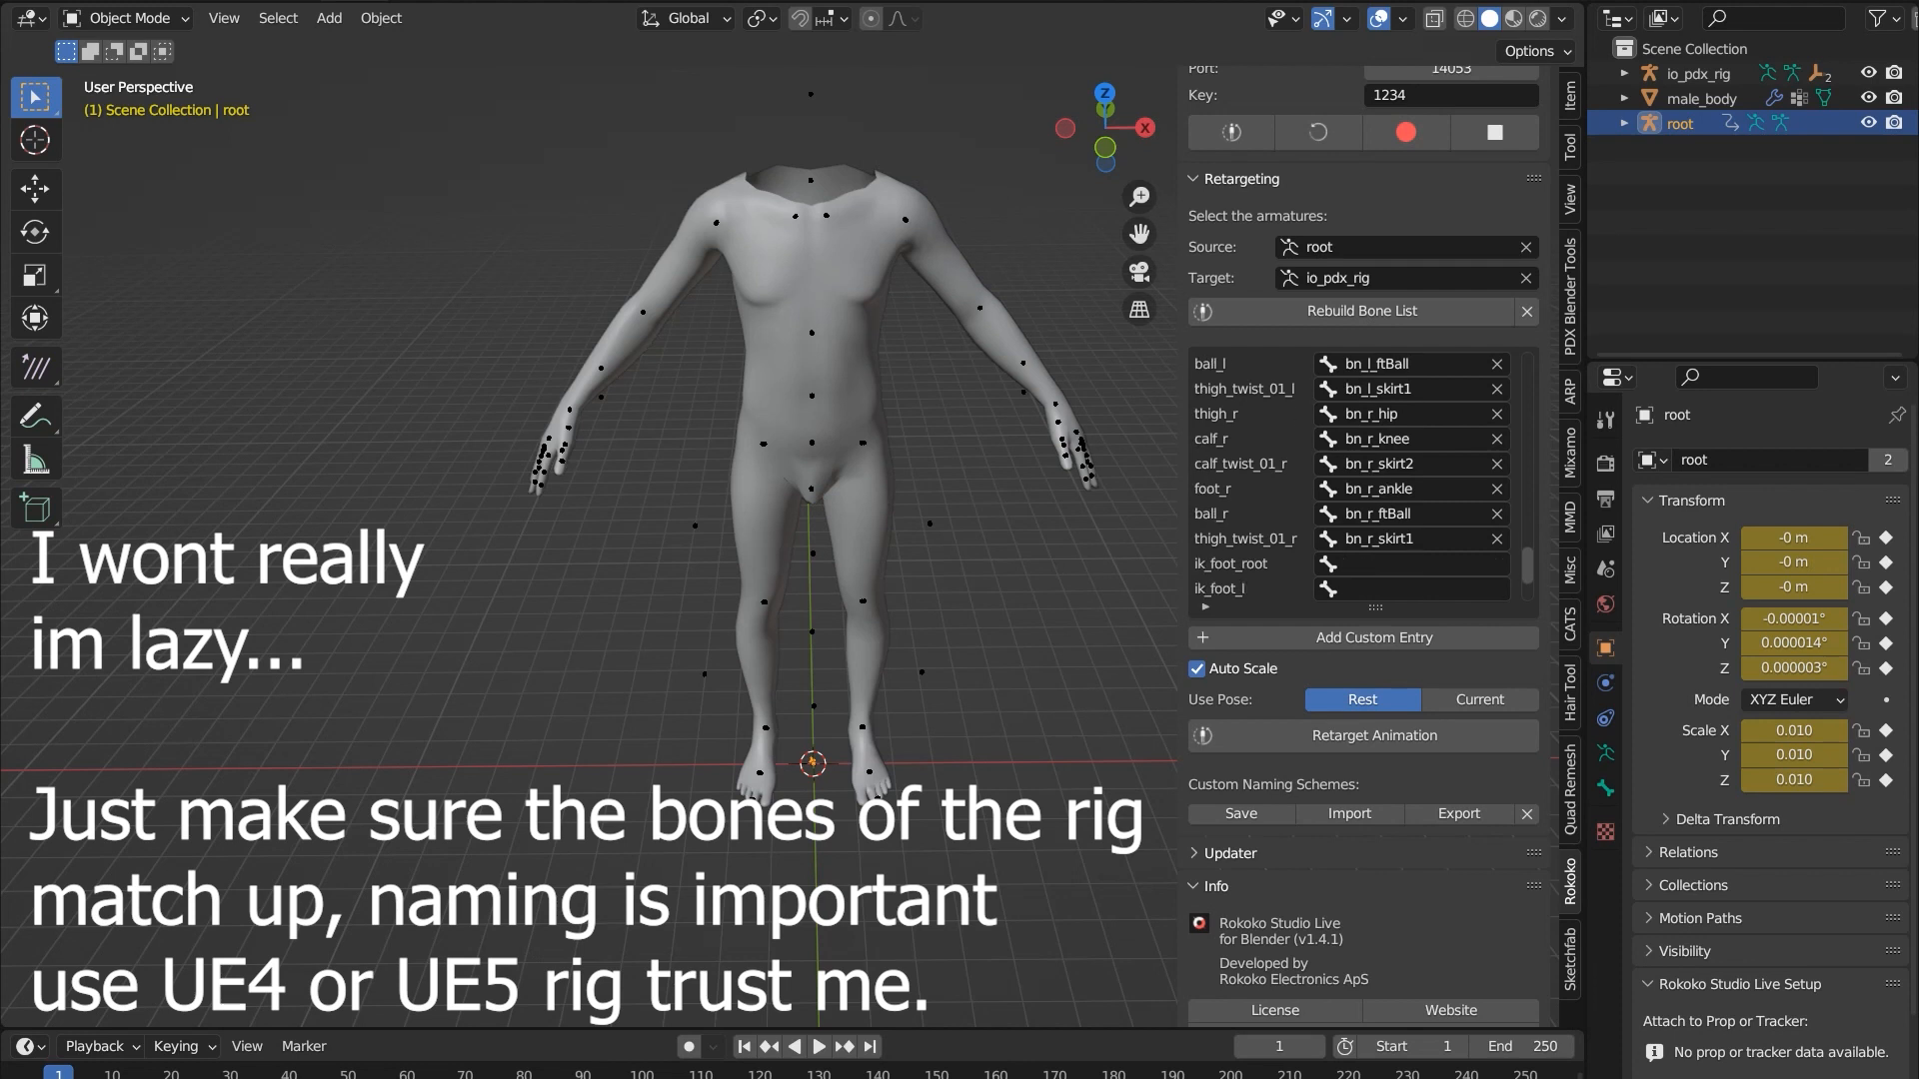
pyautogui.scroll(-4, 1360, 475)
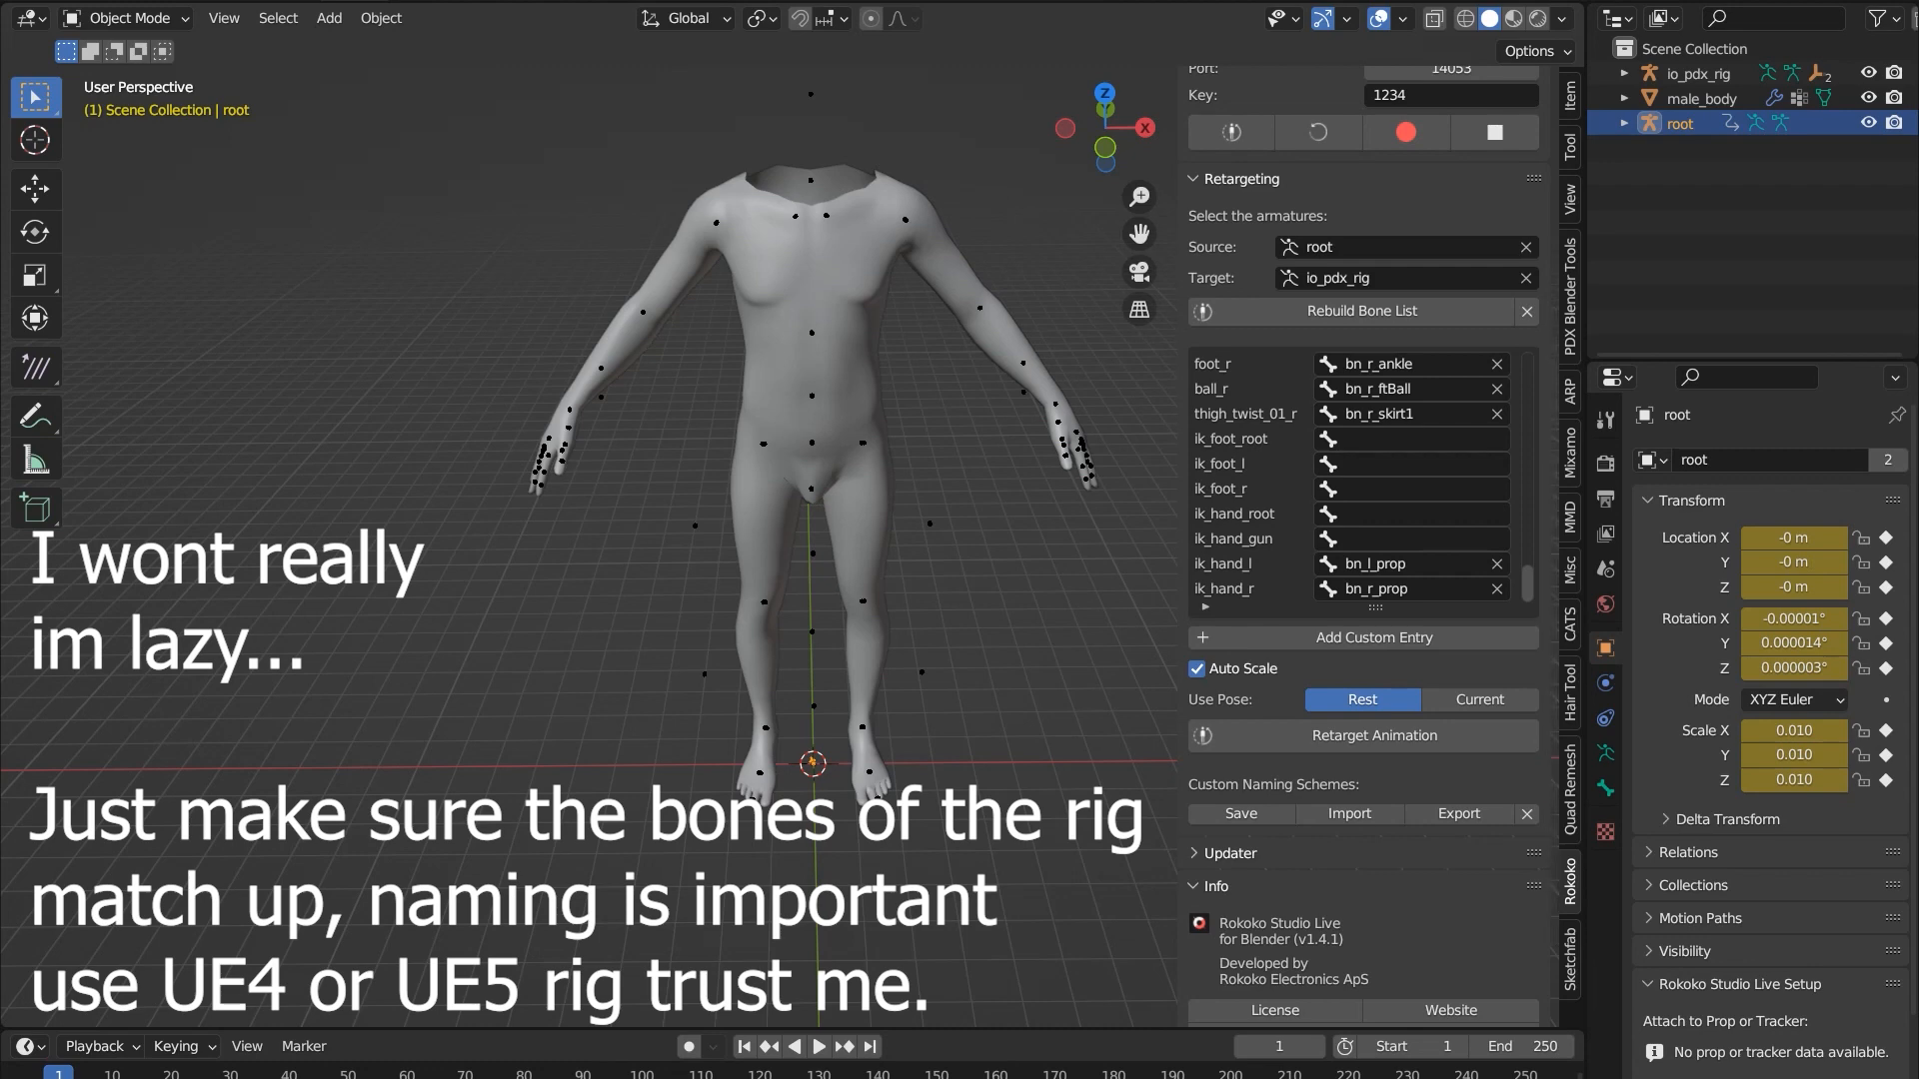
# - Scale the root armature up to 1.305 and examine its bones against the male body from several angles
pyautogui.scroll(4, 788, 531)
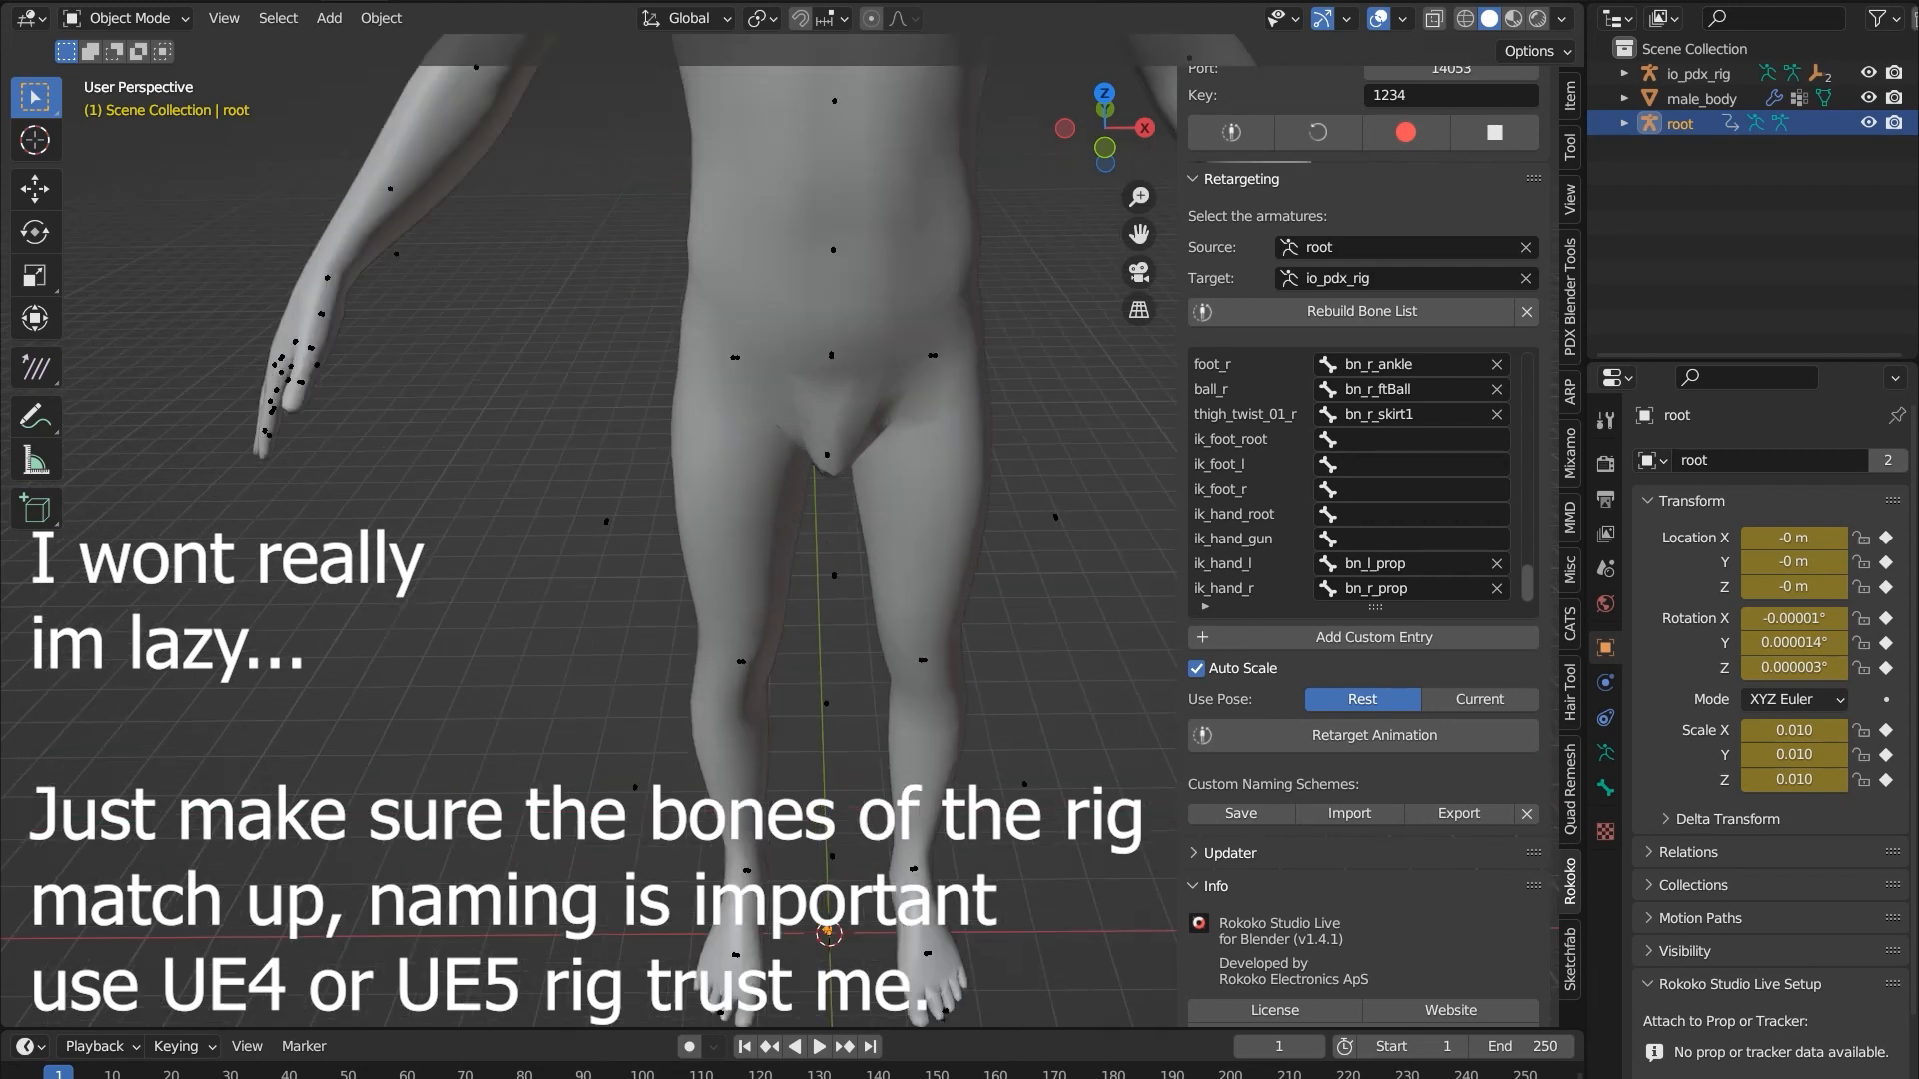
pyautogui.press('s')
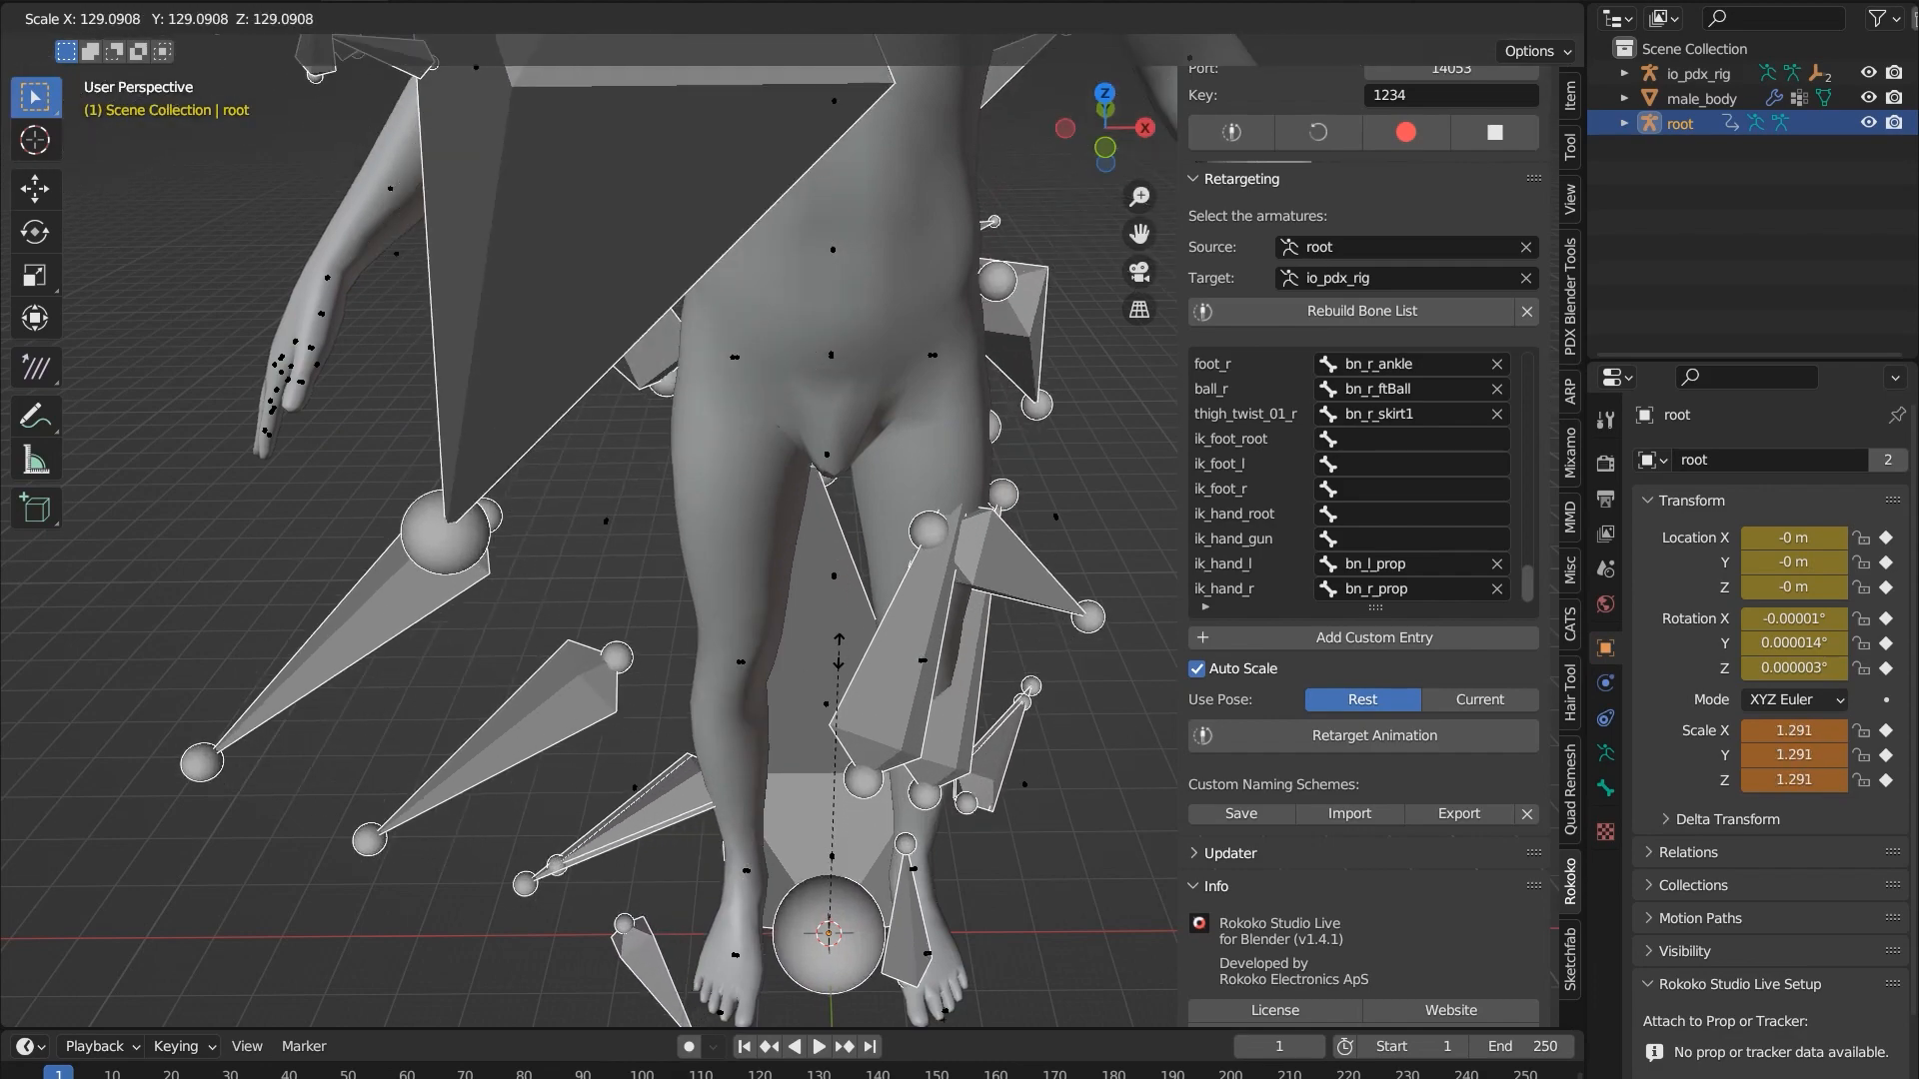
pyautogui.click(839, 651)
pyautogui.scroll(-4, 838, 651)
pyautogui.scroll(1, 800, 560)
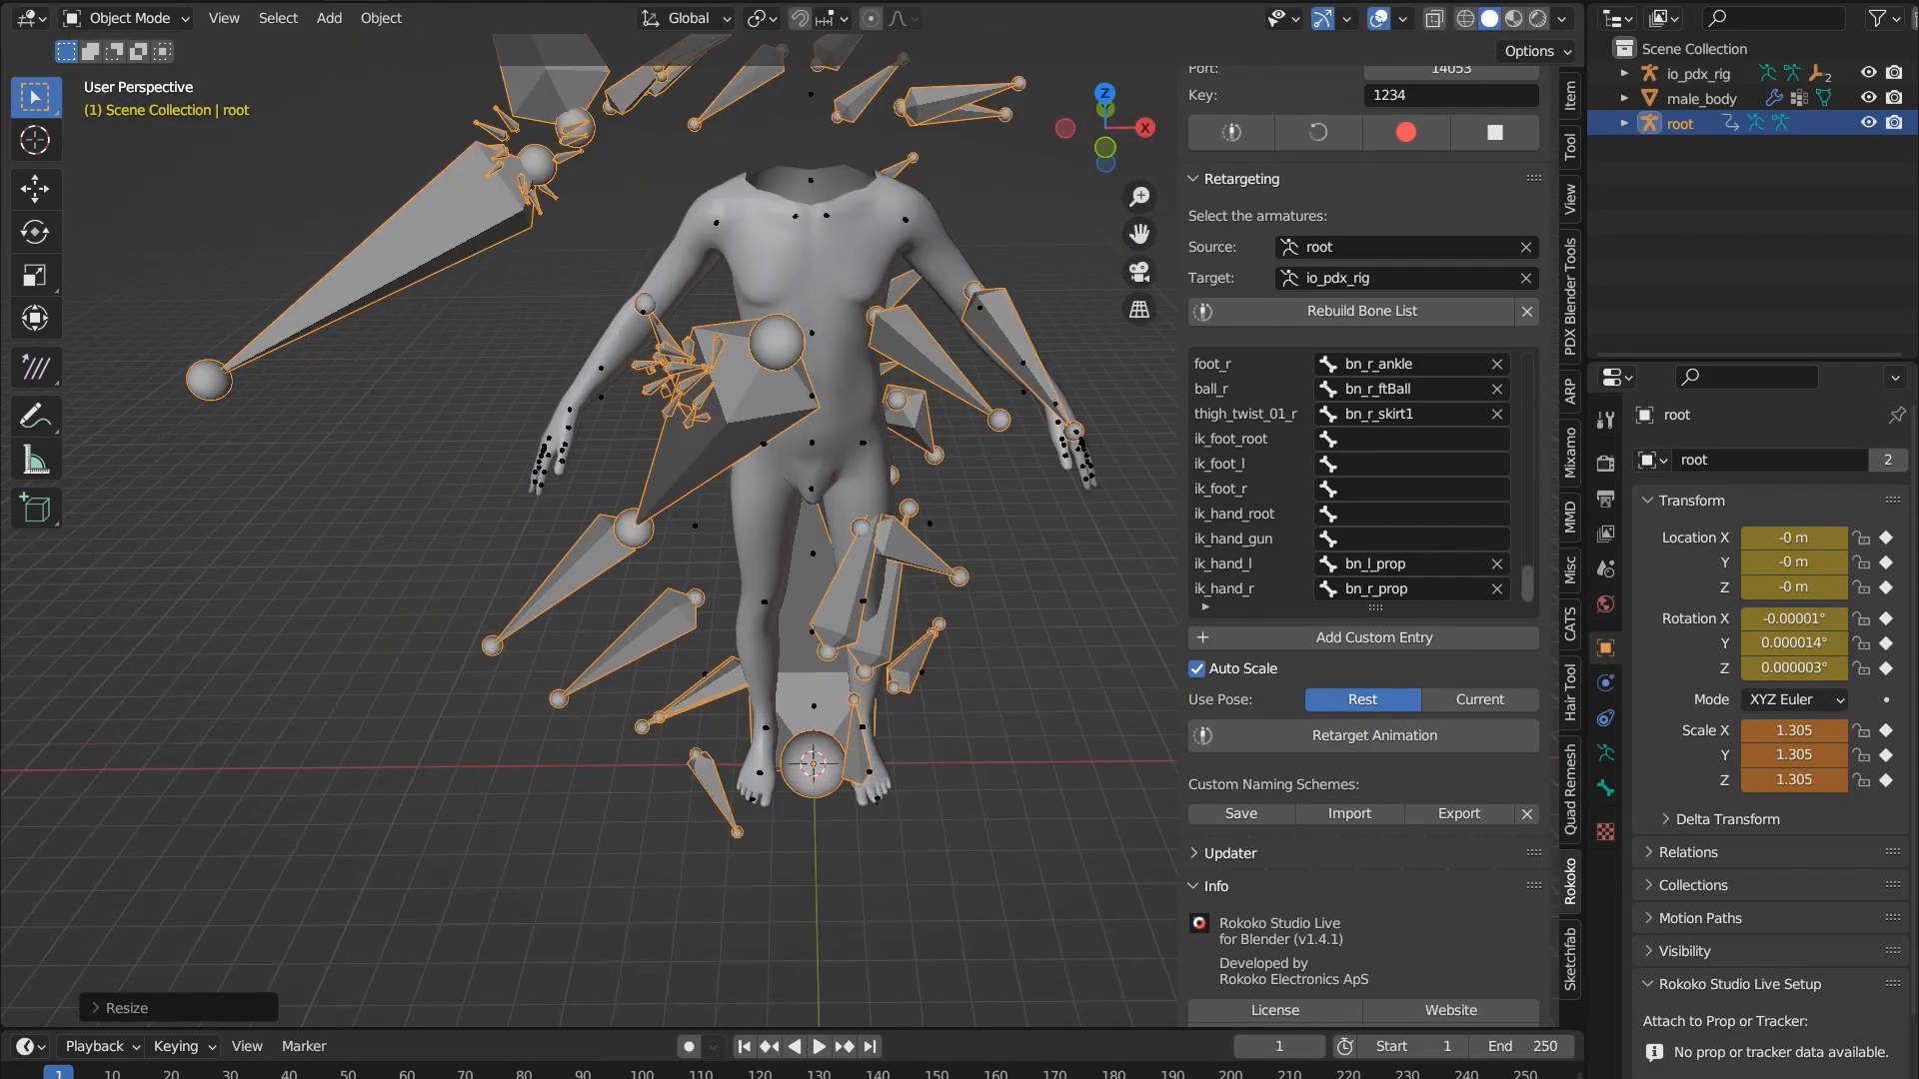
pyautogui.scroll(-2, 800, 560)
pyautogui.scroll(1, 800, 559)
pyautogui.moveTo(699, 560)
pyautogui.mouseDown(button='middle')
pyautogui.moveTo(800, 584)
pyautogui.moveTo(944, 545)
pyautogui.moveTo(1084, 540)
pyautogui.moveTo(930, 620)
pyautogui.moveTo(690, 530)
pyautogui.moveTo(679, 565)
pyautogui.mouseUp(button='middle')
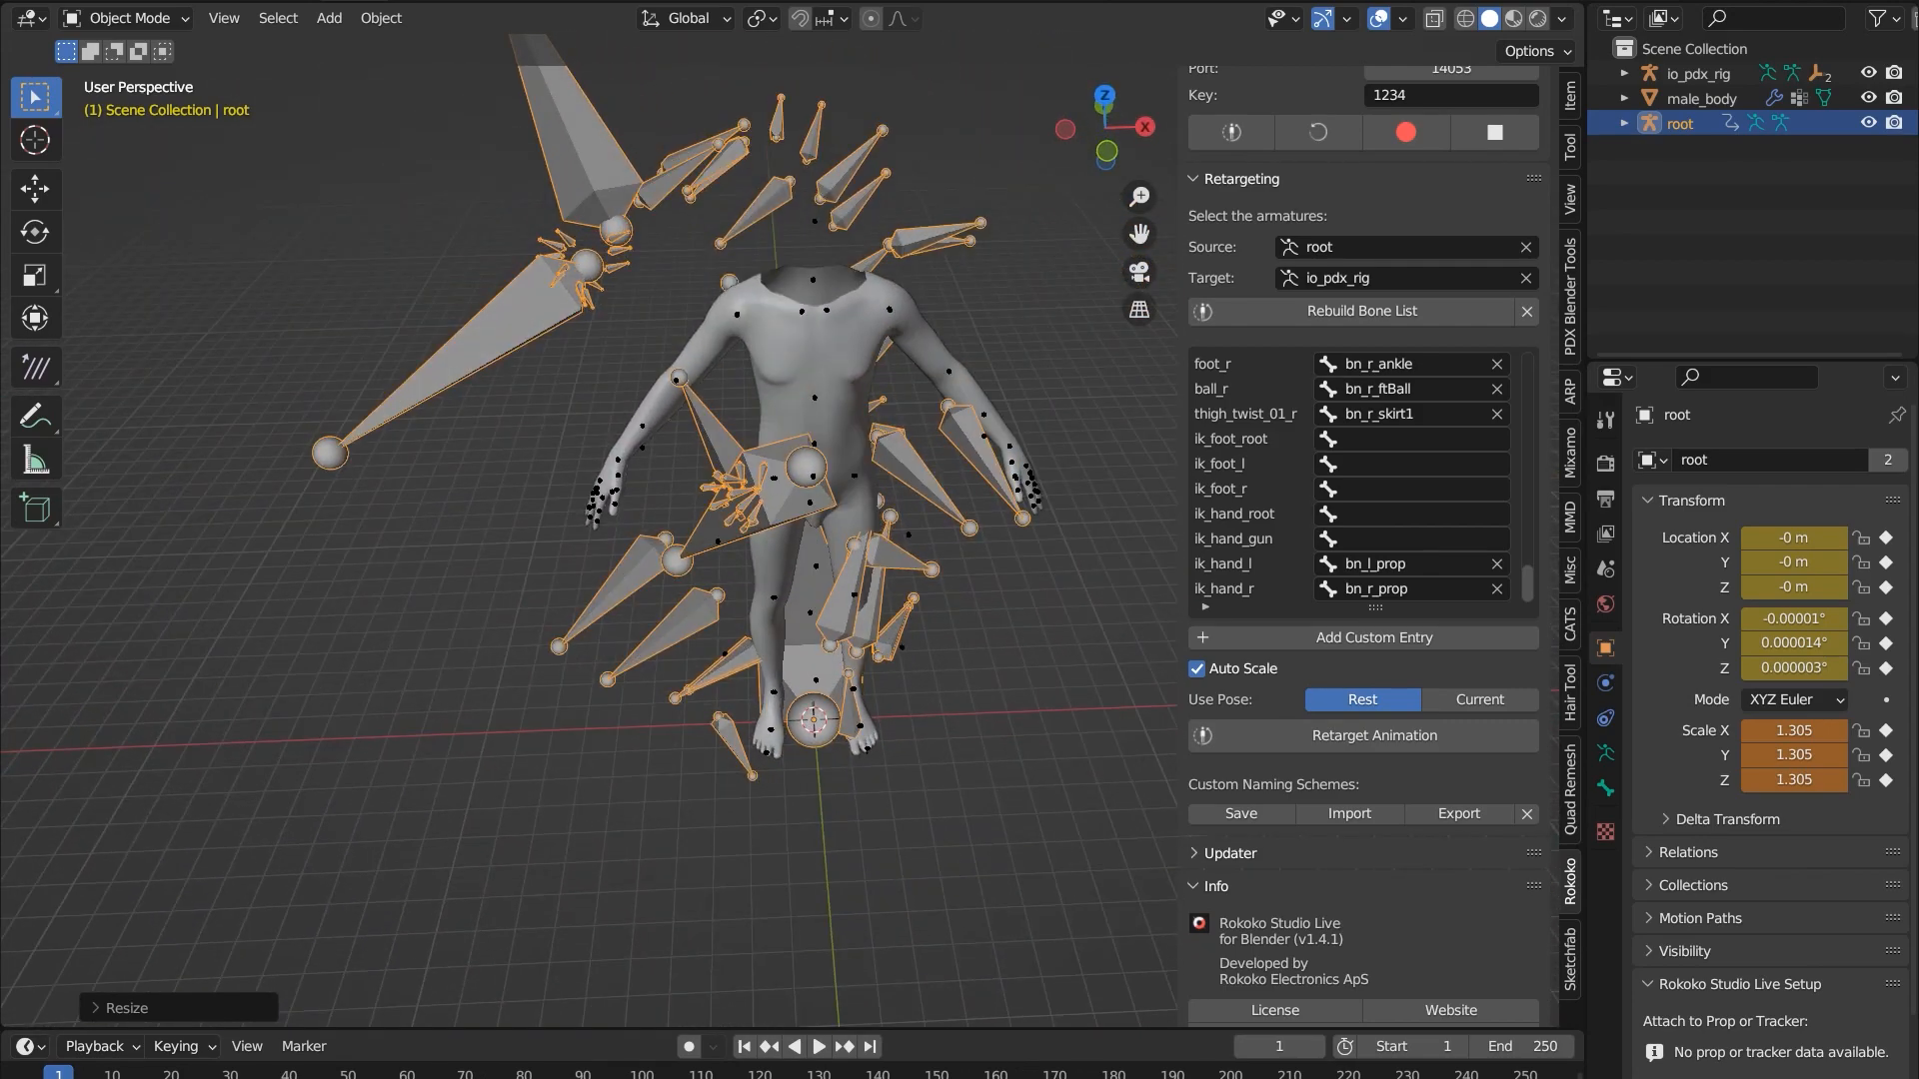
pyautogui.scroll(4, 679, 564)
pyautogui.moveTo(679, 564)
pyautogui.mouseDown(button='middle')
pyautogui.moveTo(699, 684)
pyautogui.moveTo(690, 566)
pyautogui.mouseUp(button='middle')
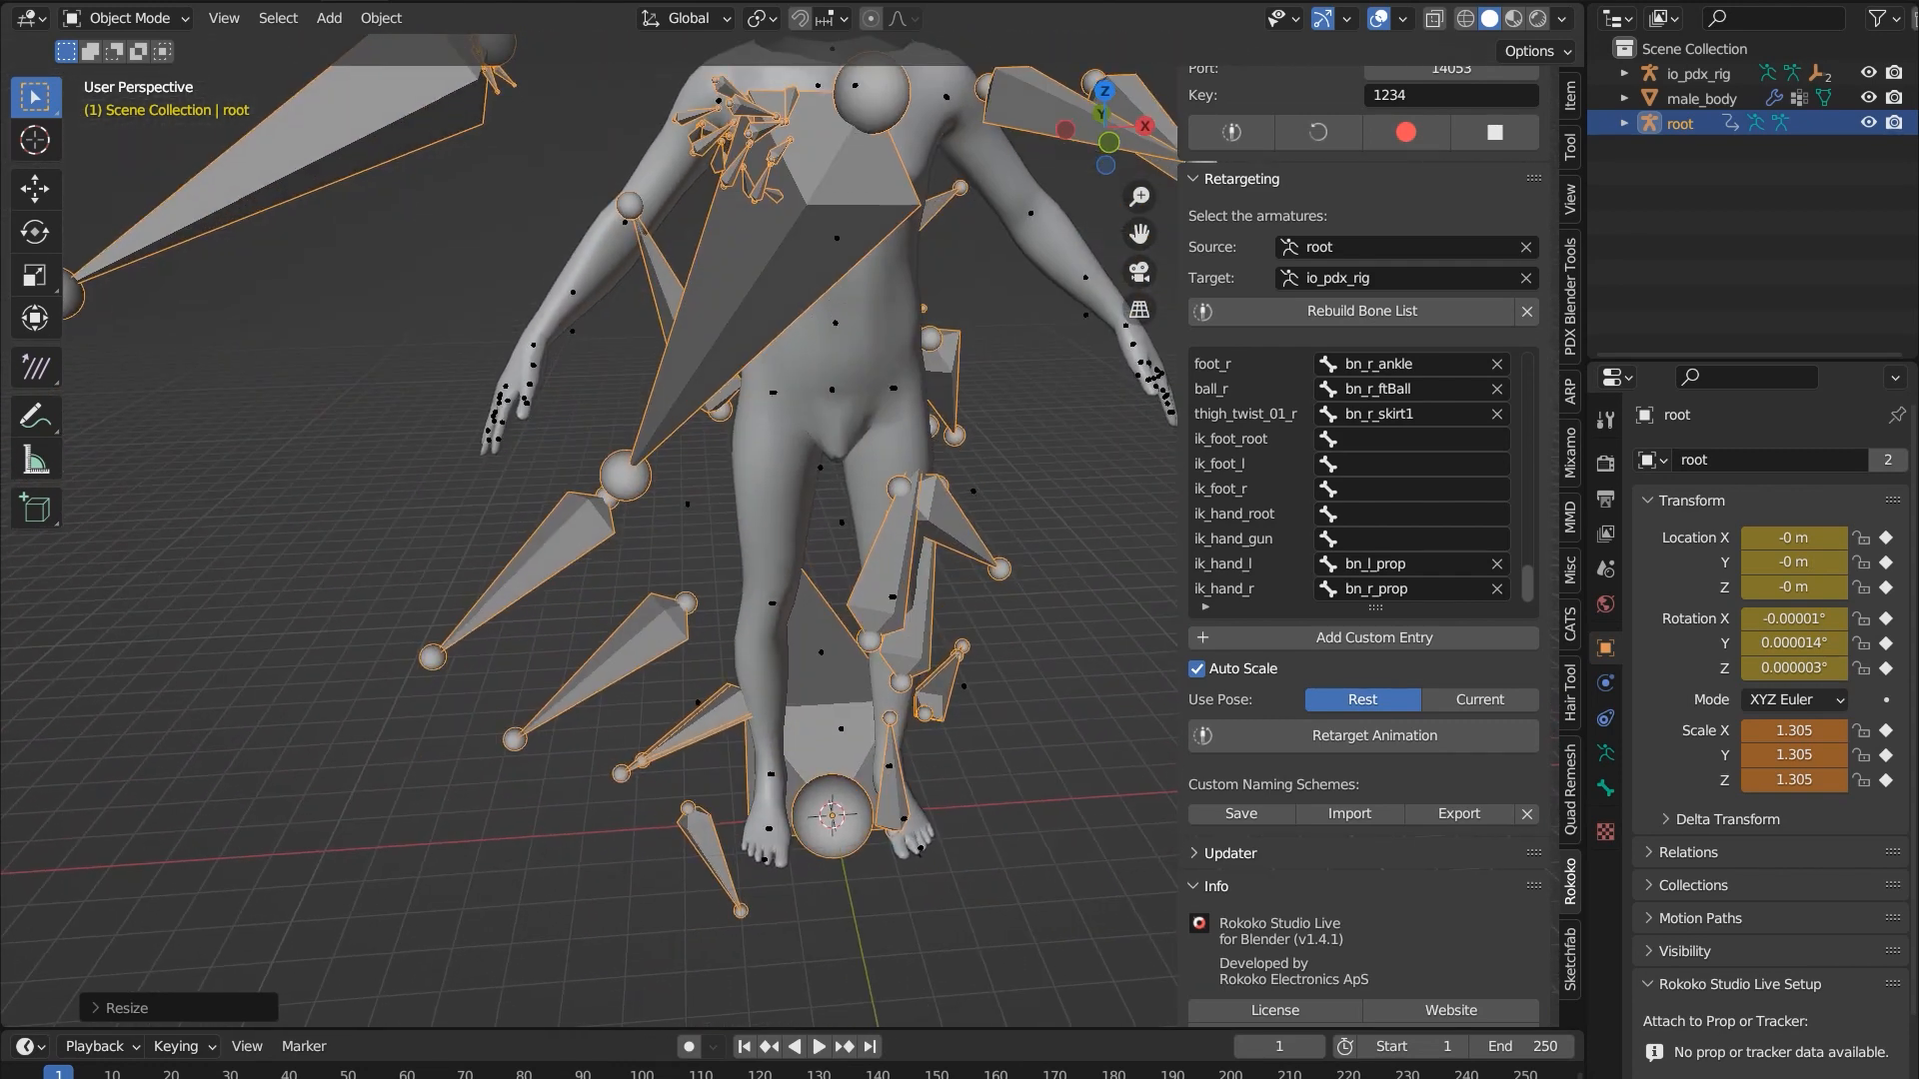
pyautogui.scroll(-3, 690, 540)
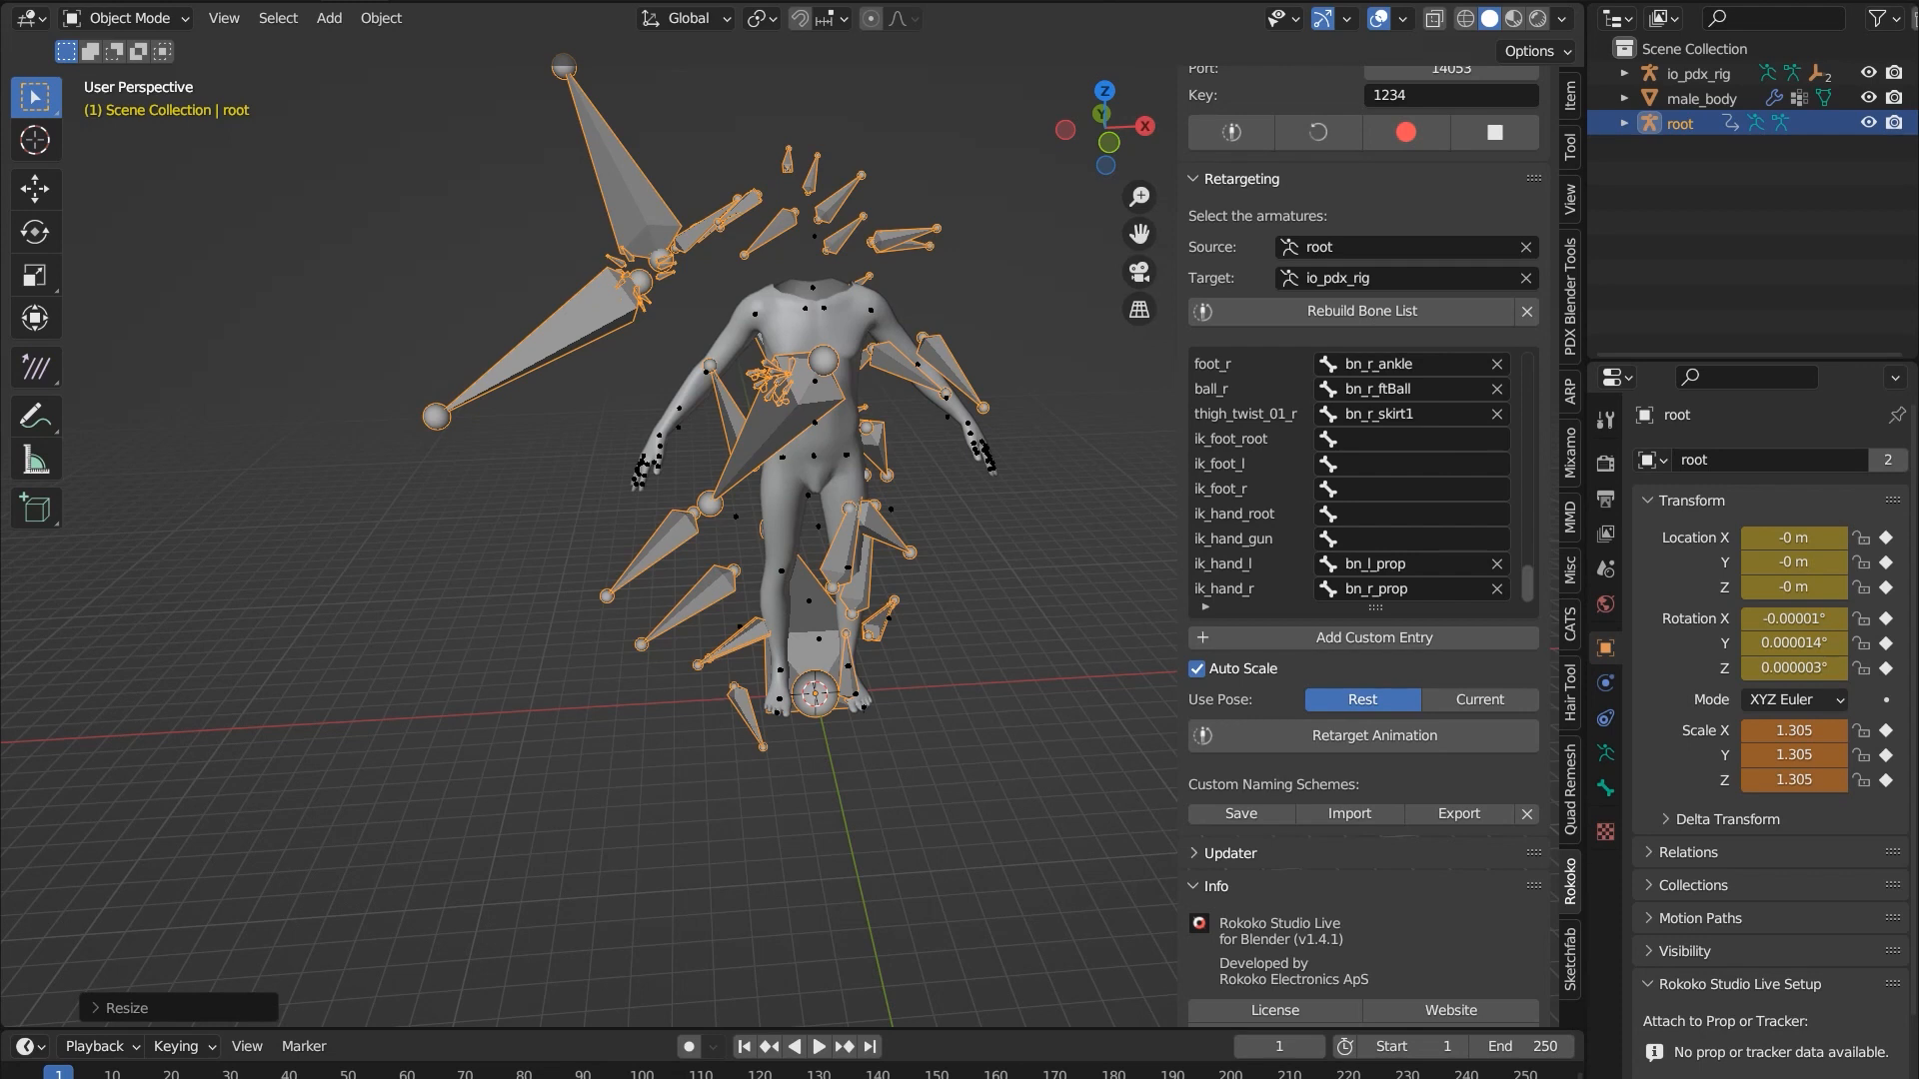
# - Recheck the leg and foot bone mappings and undo the root armature's resize
pyautogui.scroll(2, 1360, 479)
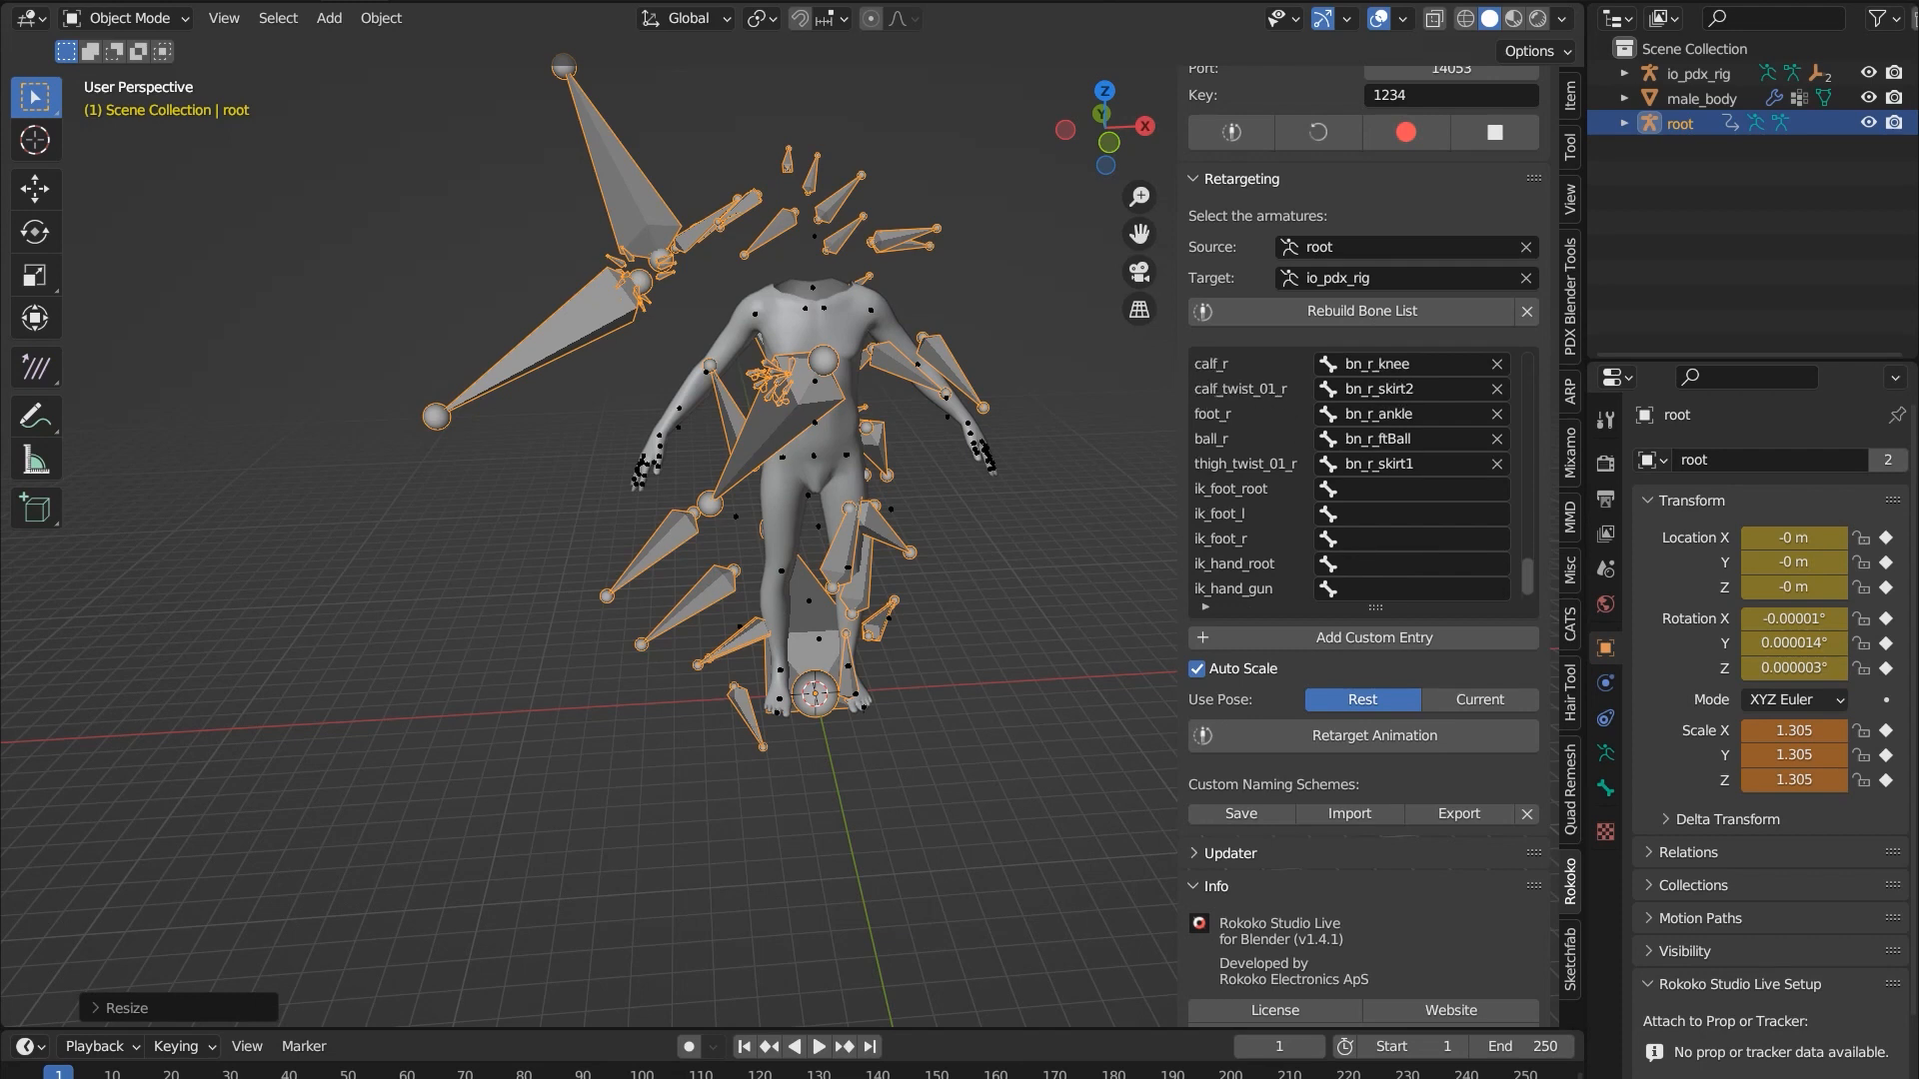
pyautogui.scroll(4, 1359, 480)
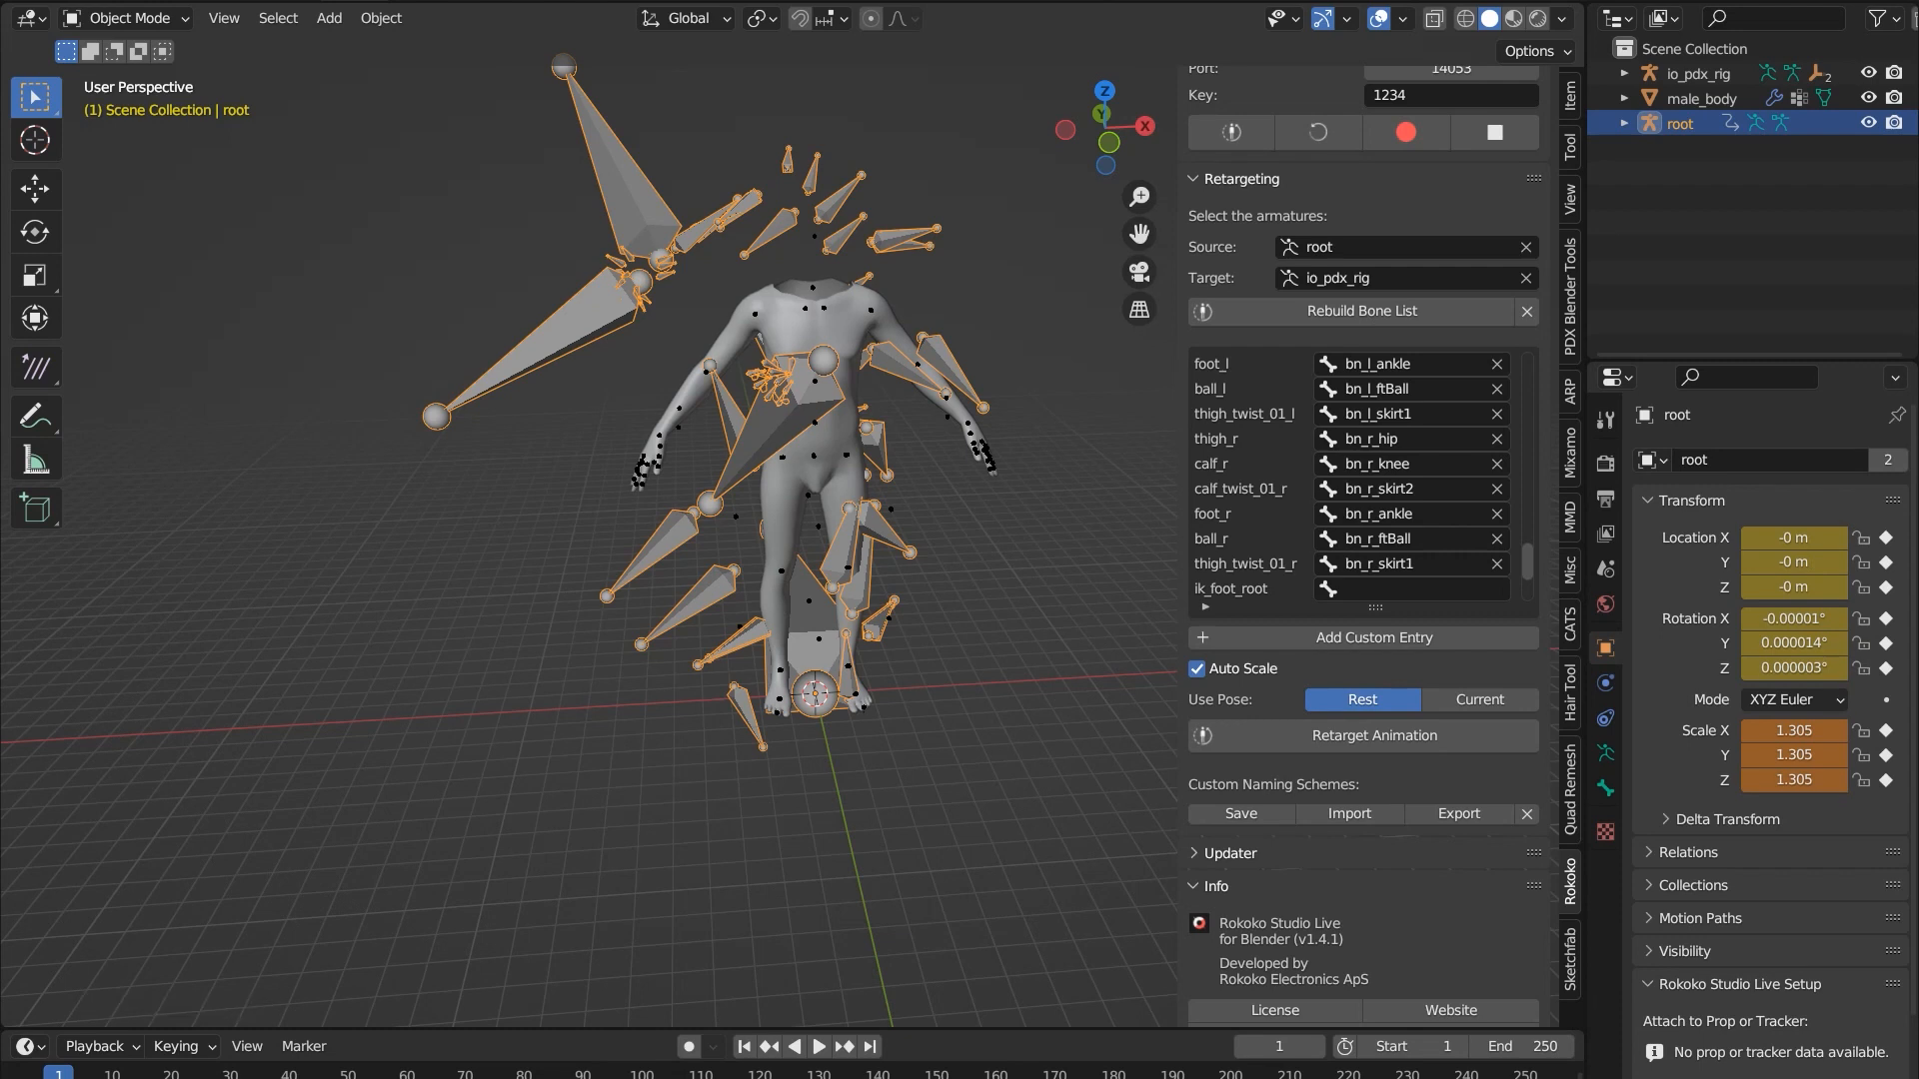
pyautogui.hotkey('ctrl', 'z')
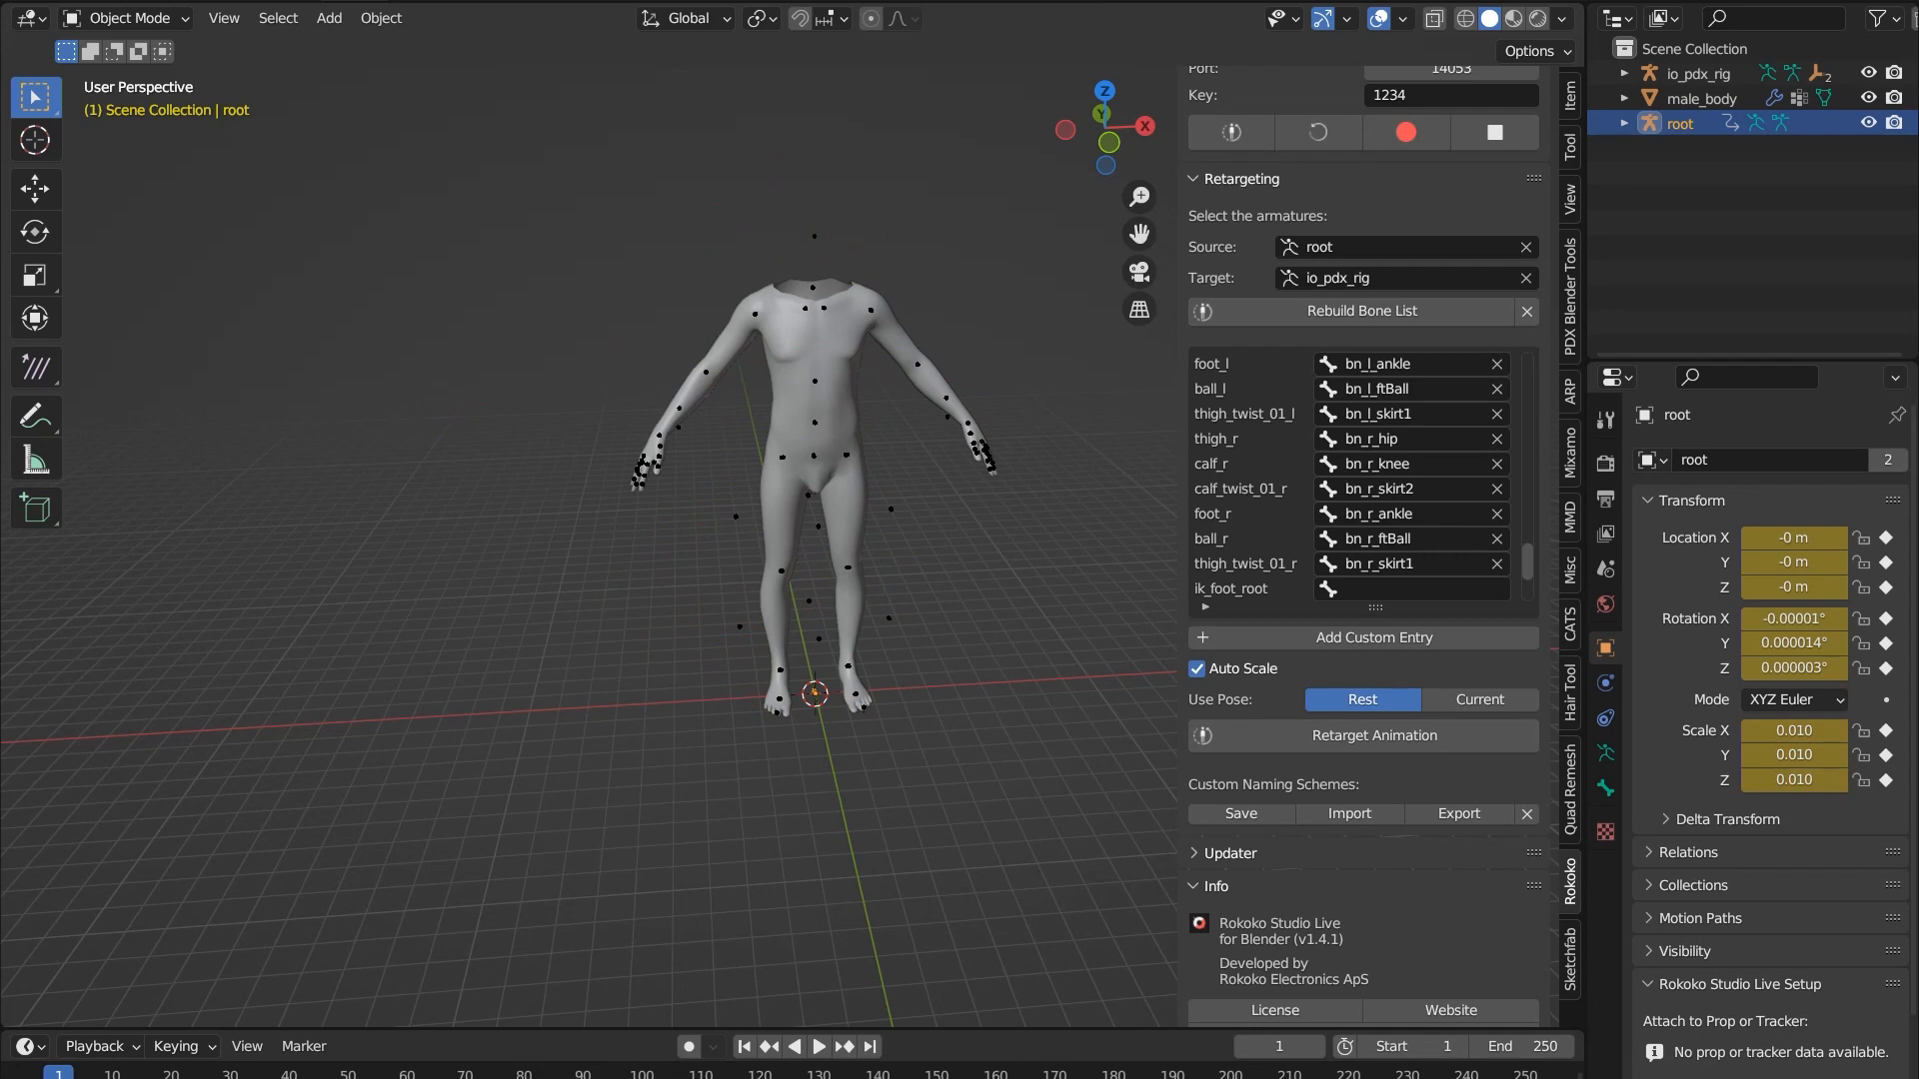
# - Retarget the animation onto io_pdx_rig using the rest pose with auto scale, and view the posed body from the side
pyautogui.click(1374, 736)
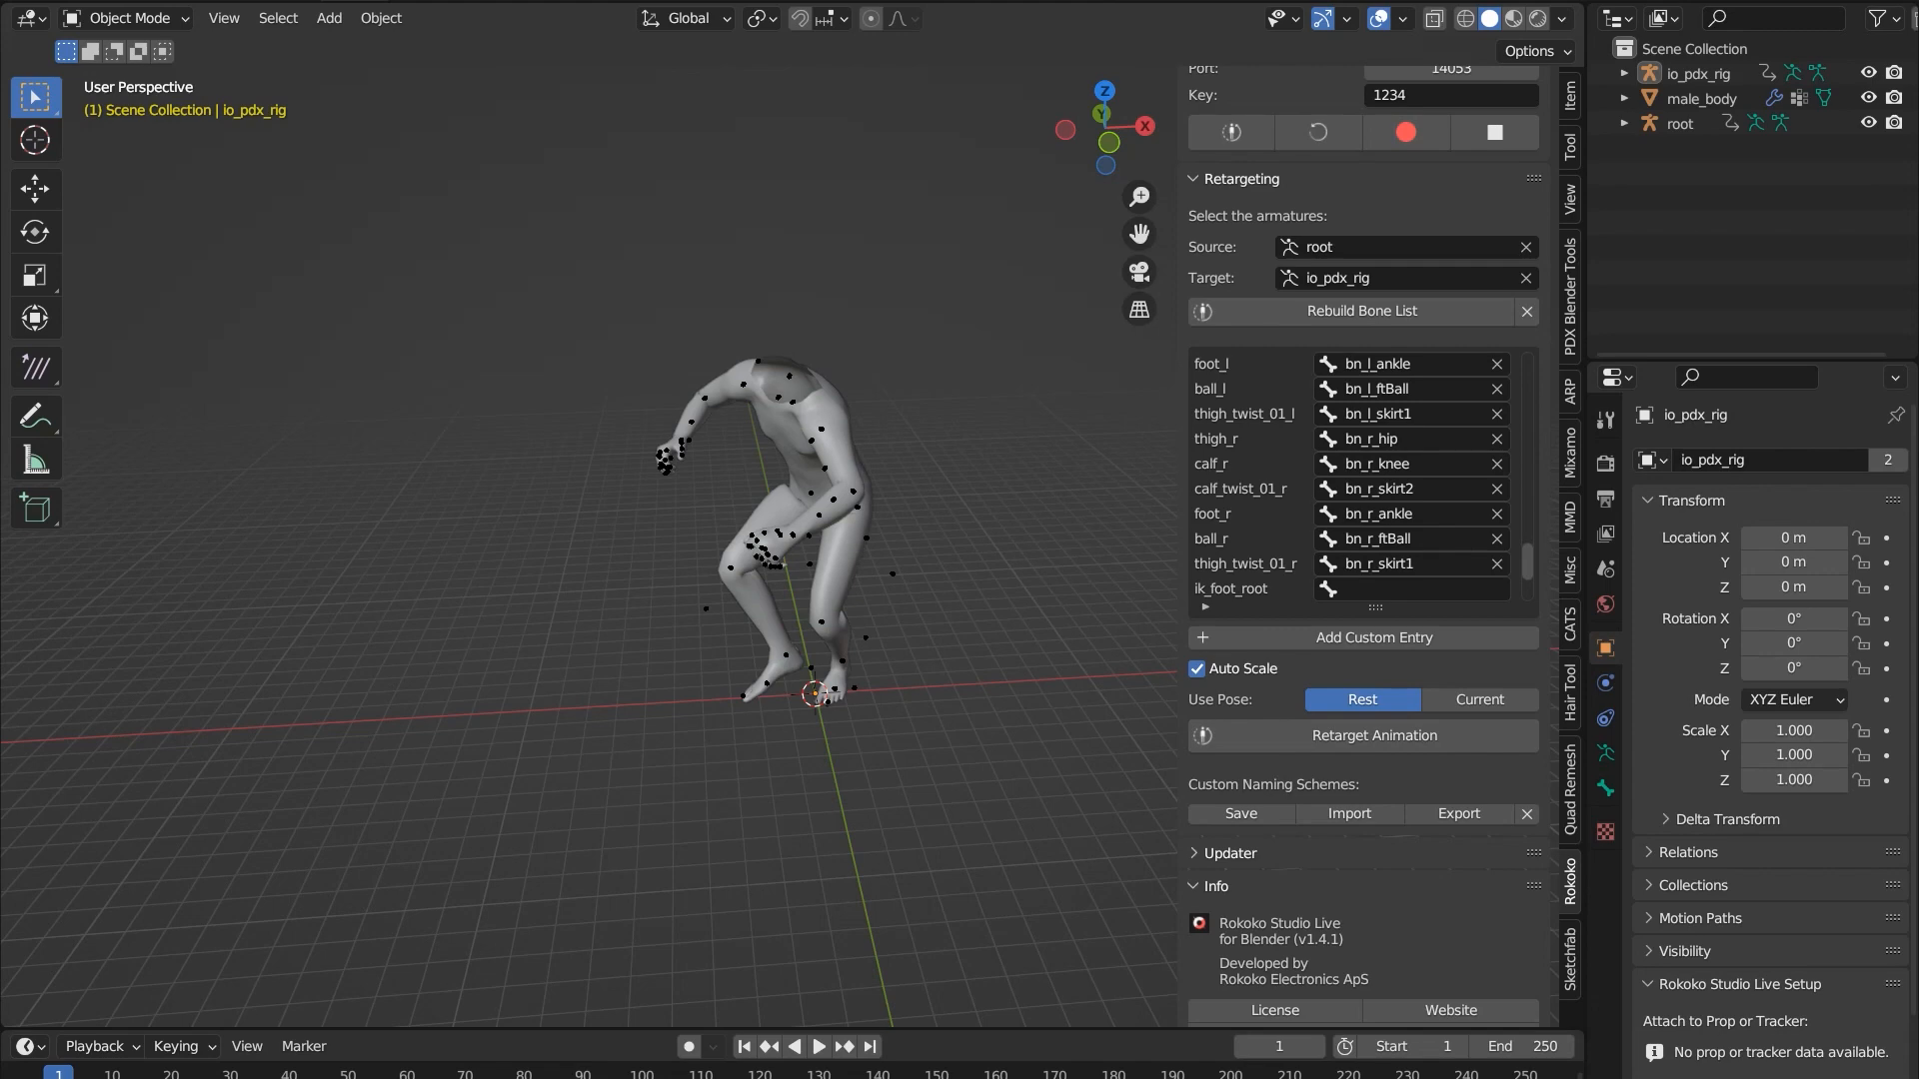
pyautogui.moveTo(640, 539); pyautogui.dragTo(867, 540, button='middle')
pyautogui.scroll(1, 868, 539)
pyautogui.scroll(1, 880, 500)
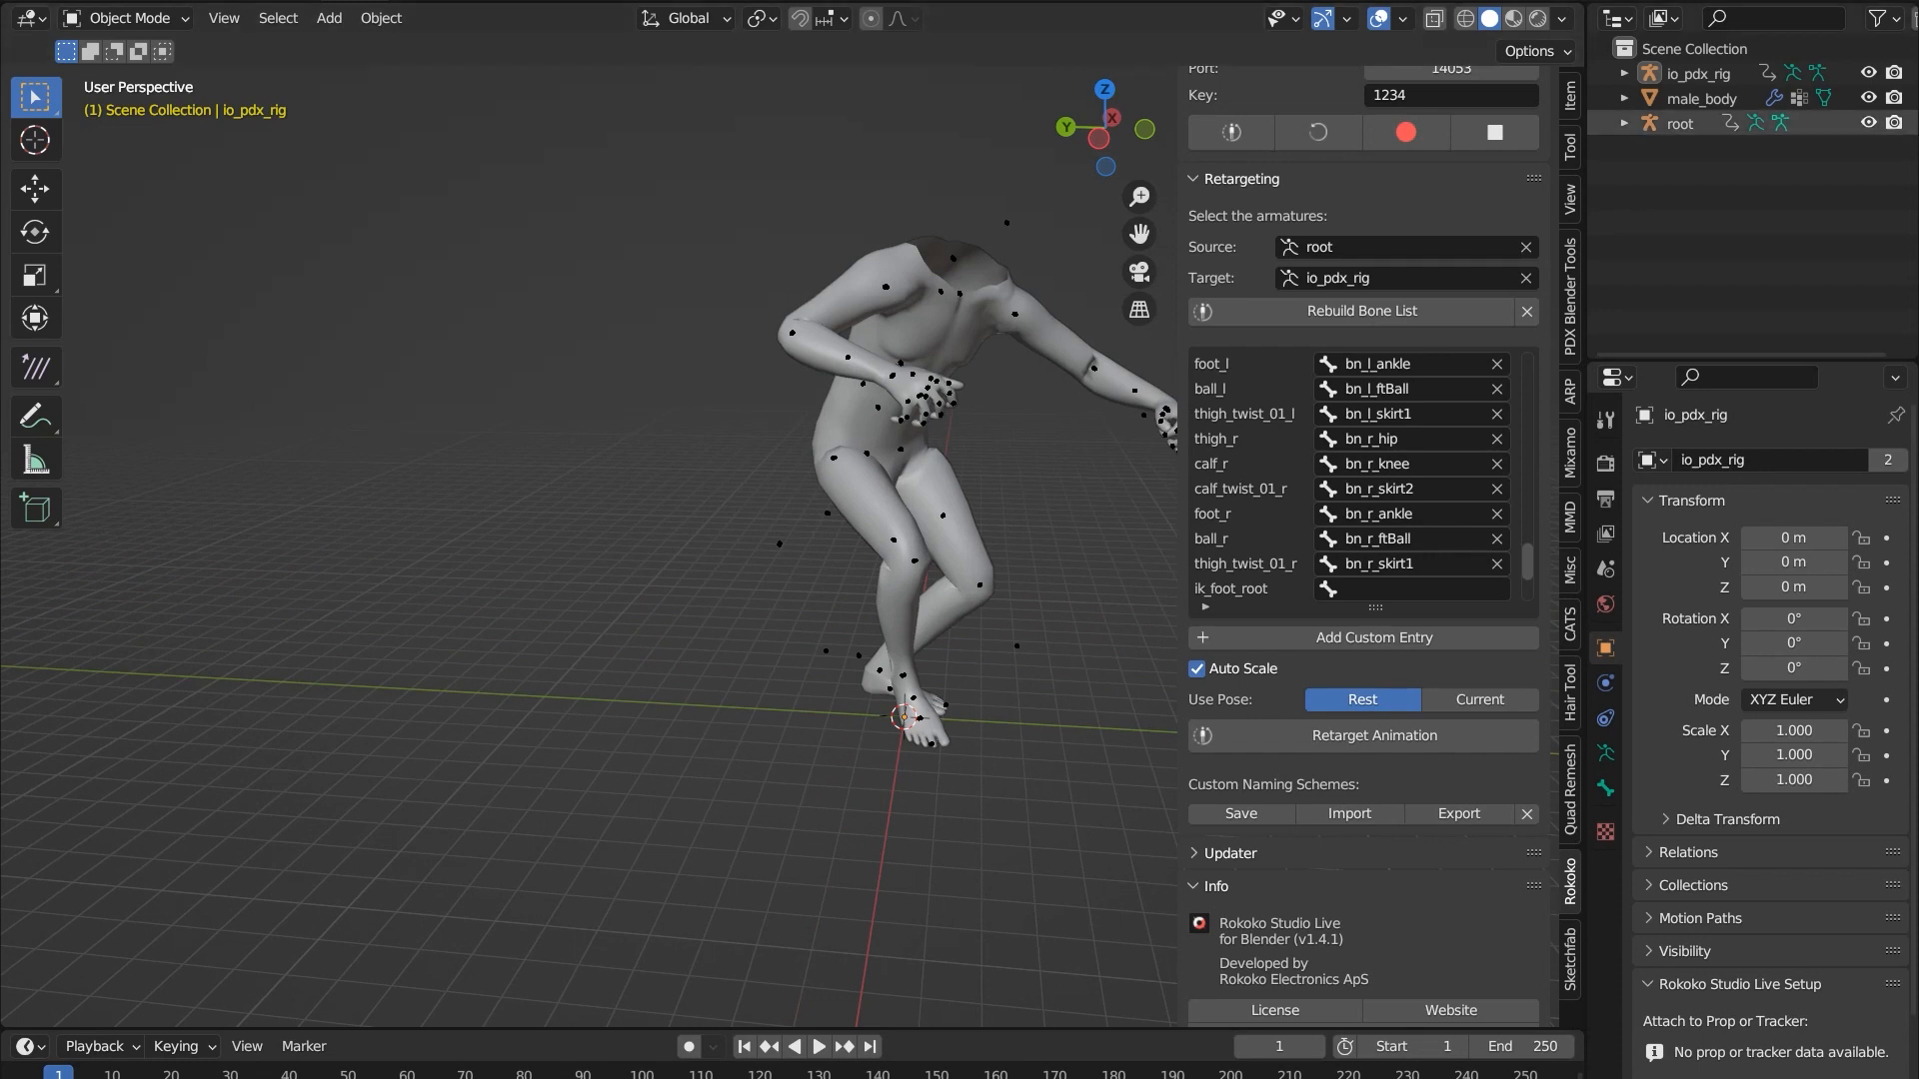
# - Enlarge the timeline to show the root armature's keyframes and set the scene's end frame to 18
pyautogui.click(1680, 123)
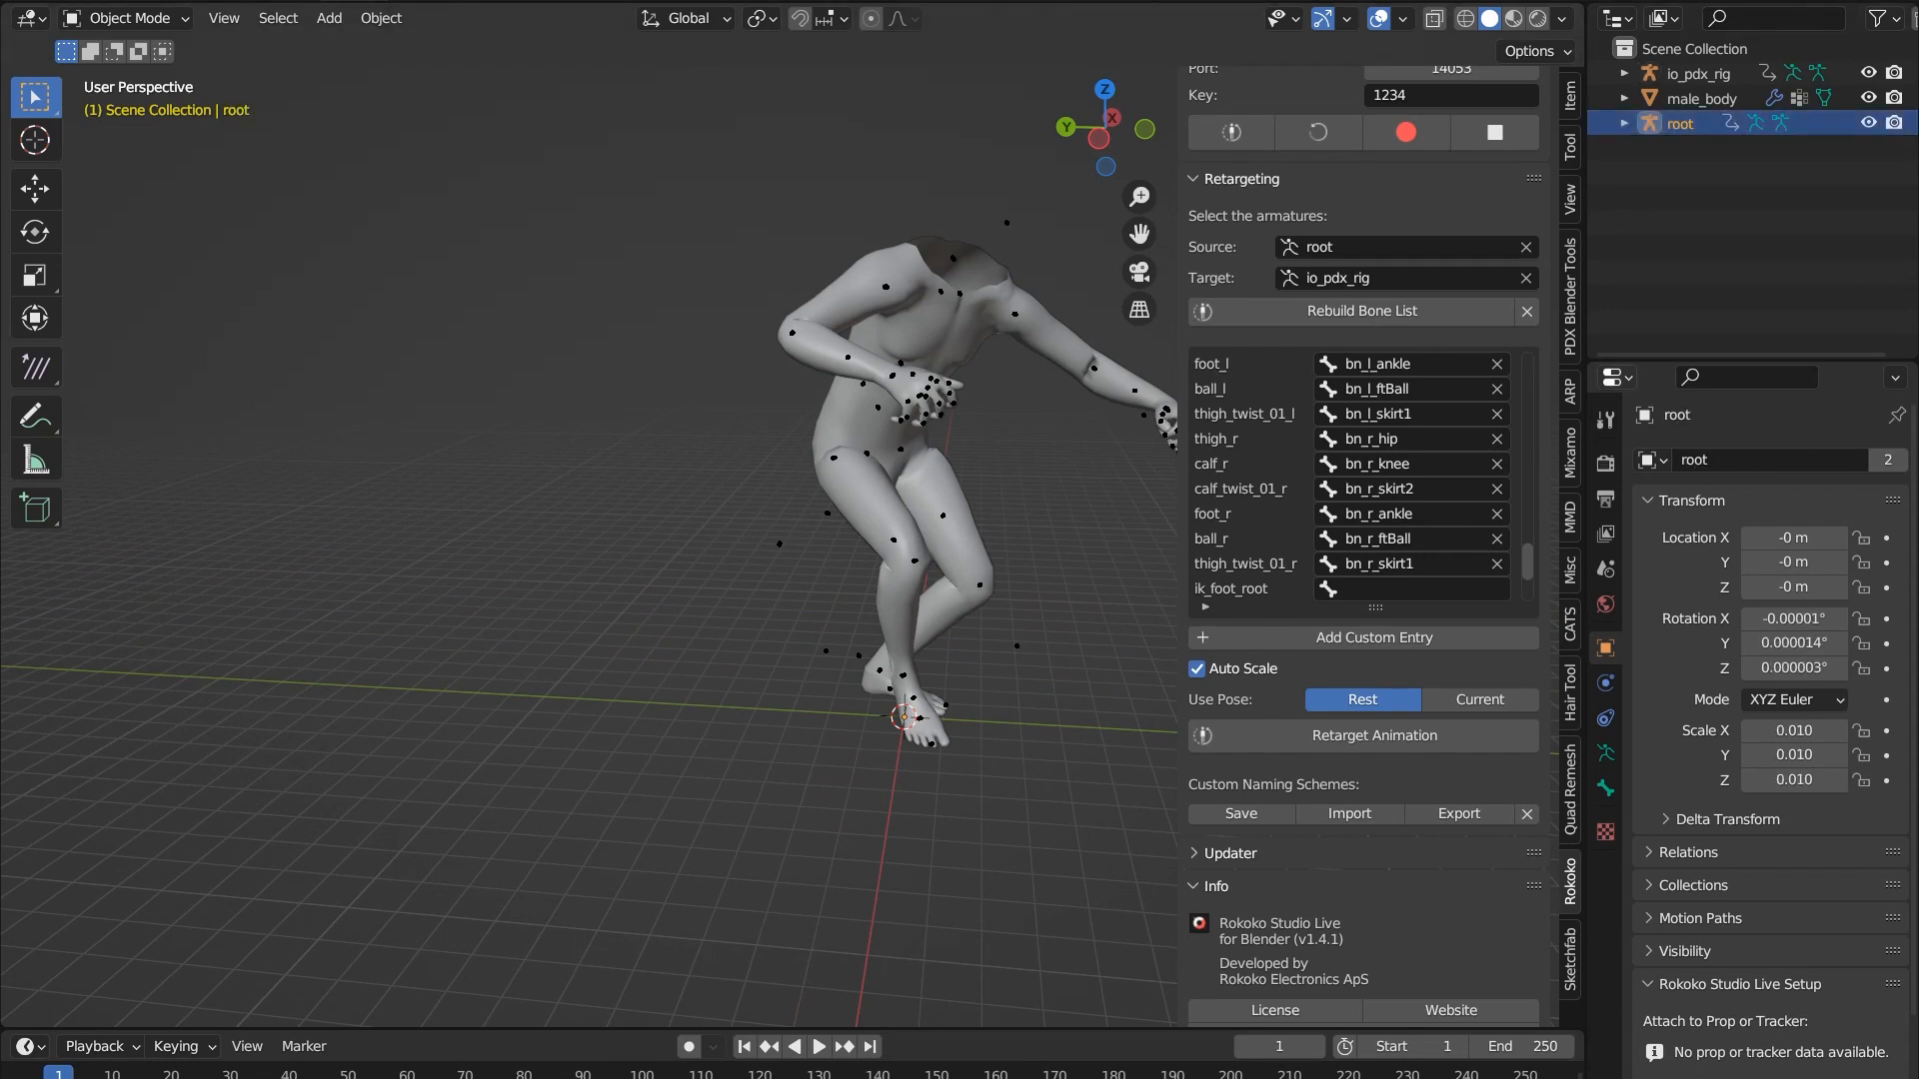
pyautogui.moveTo(959, 1029); pyautogui.dragTo(959, 664)
pyautogui.press('space')
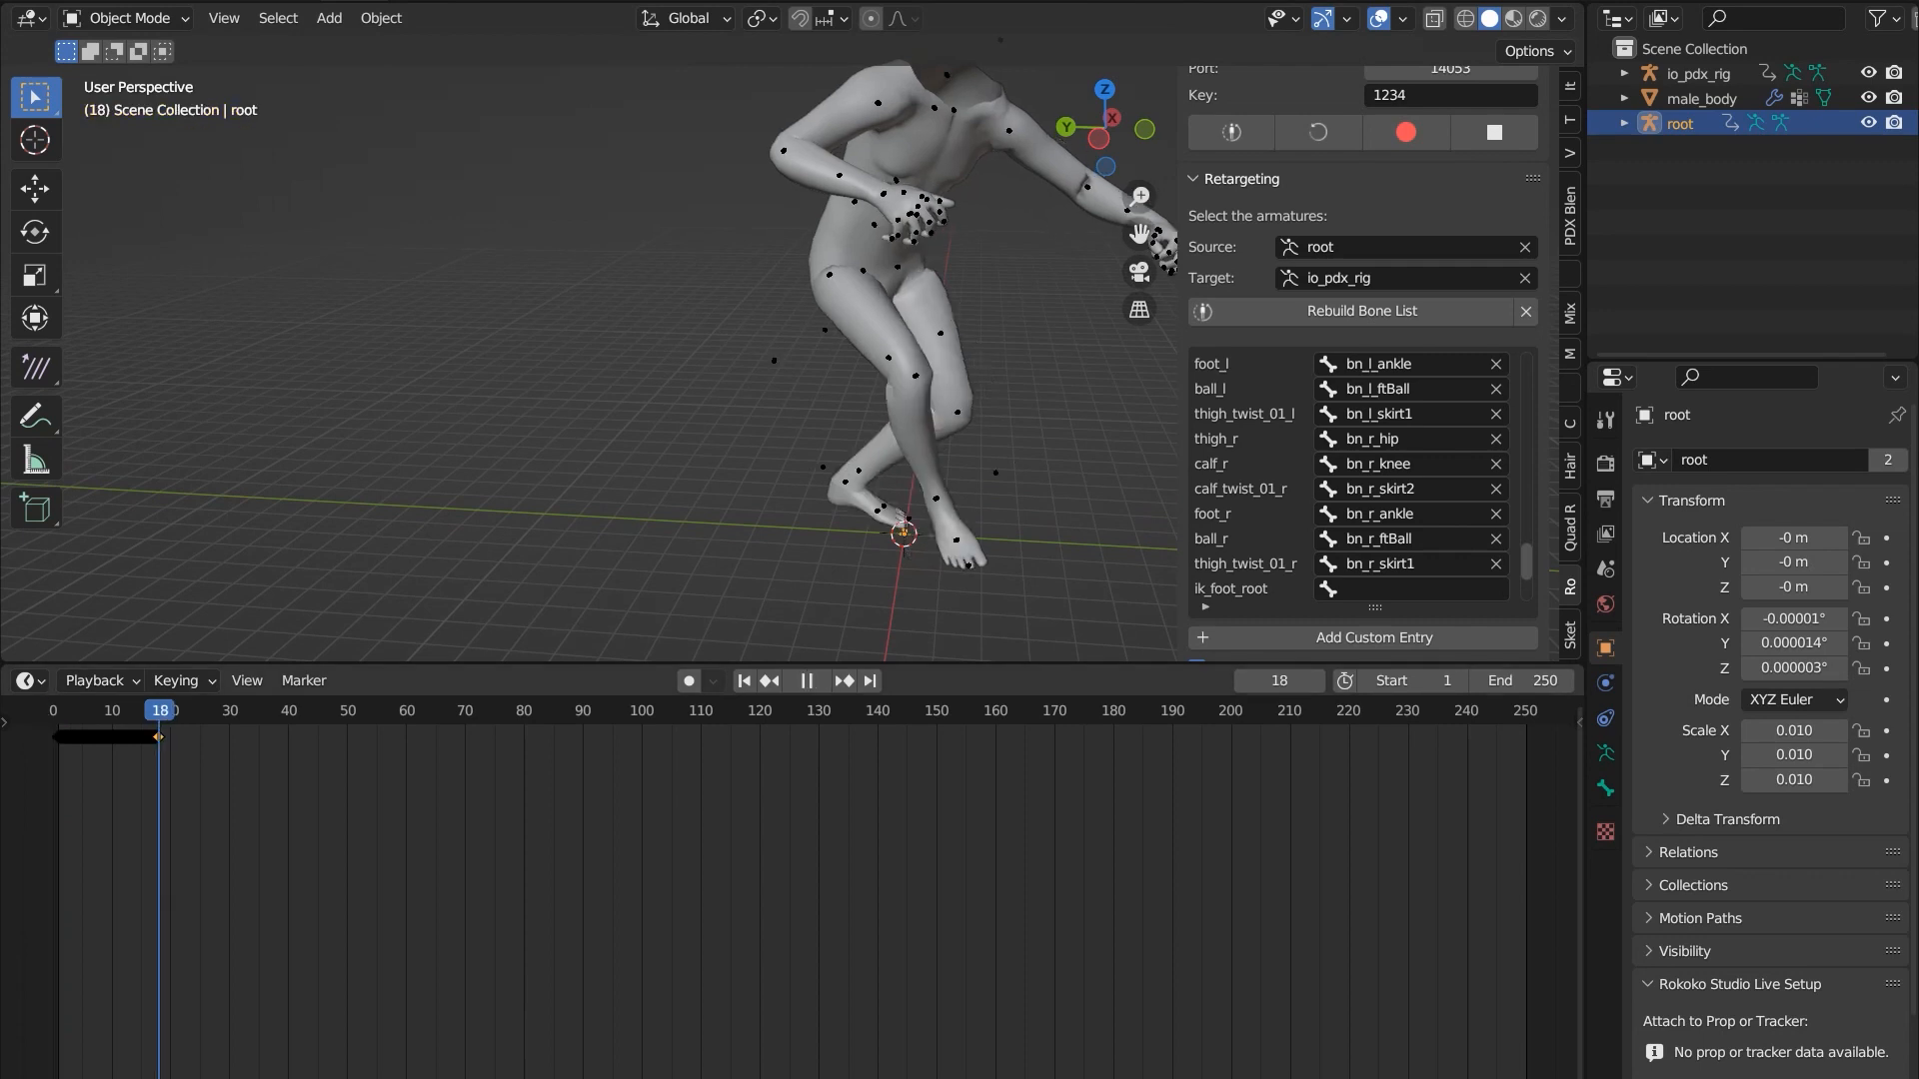
pyautogui.press('space')
pyautogui.click(1522, 682)
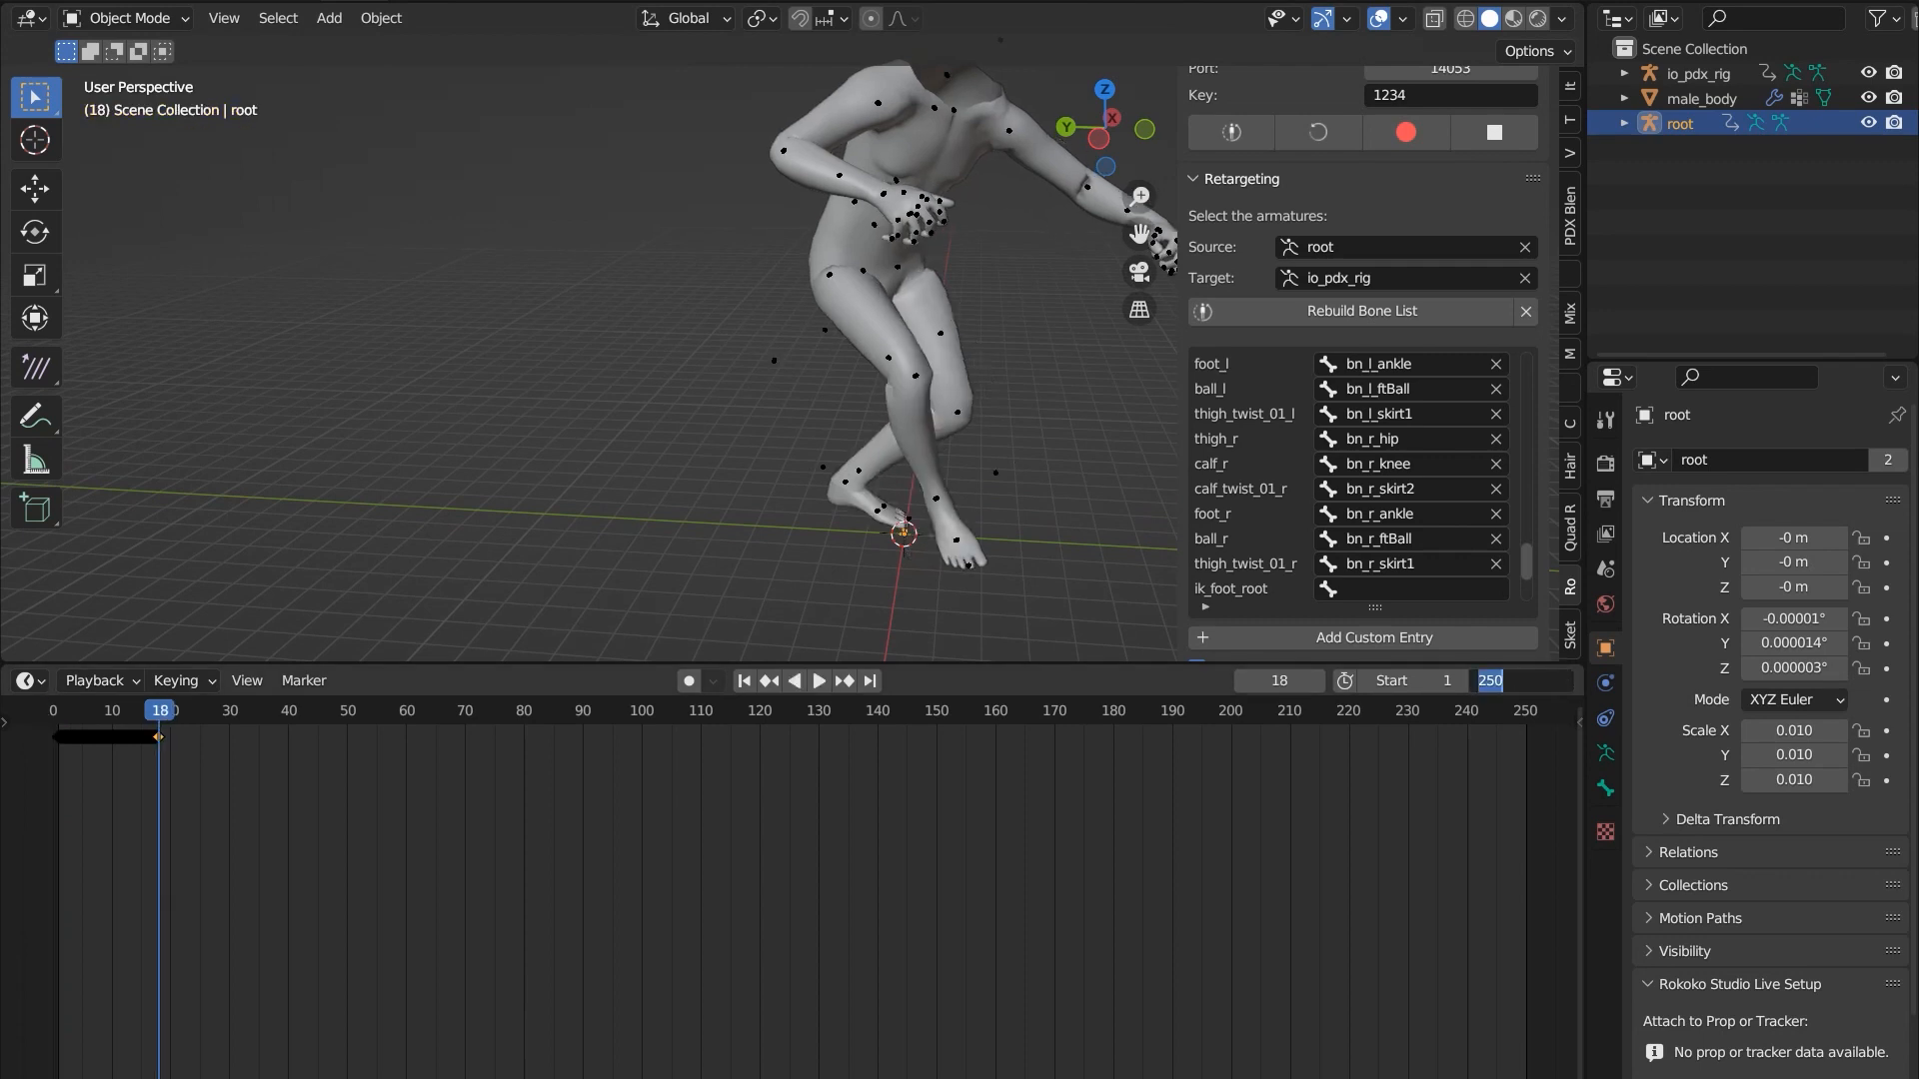
pyautogui.write('18')
pyautogui.press('Tab')
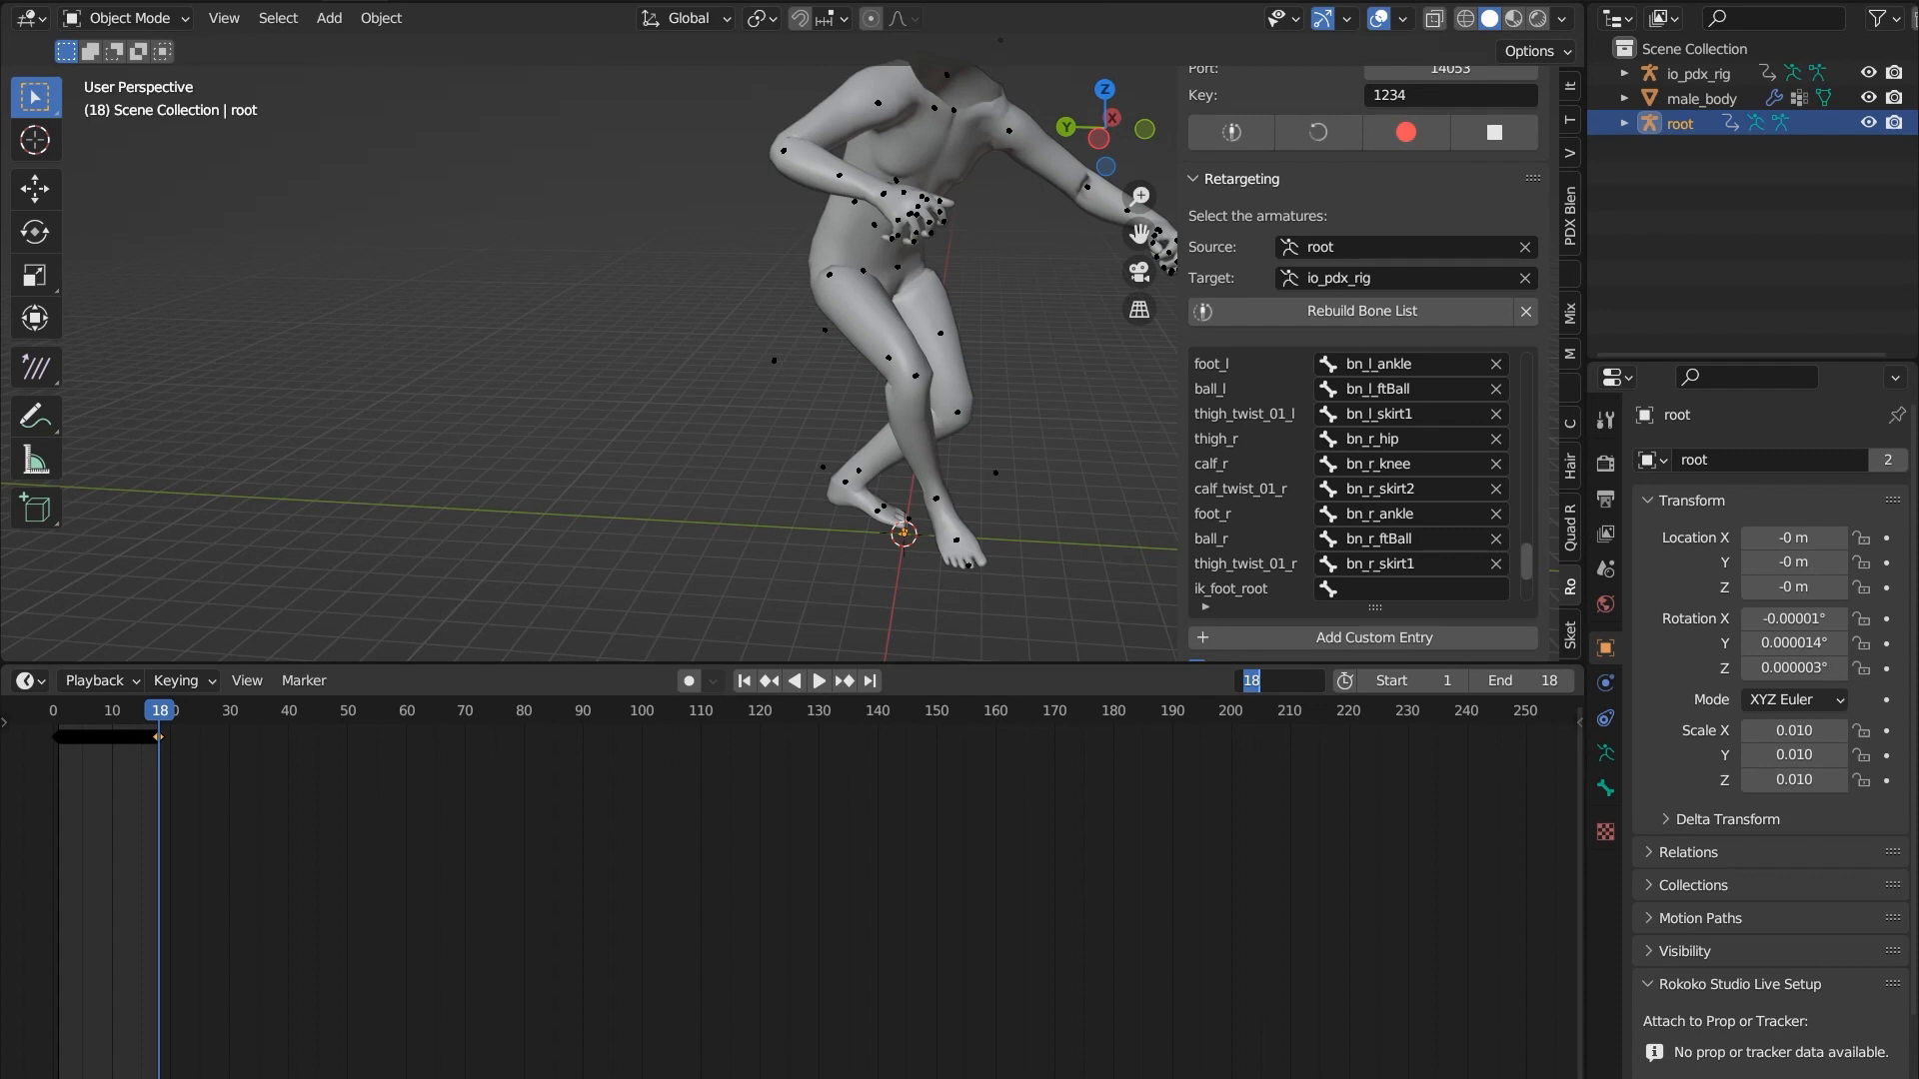
pyautogui.press('Return')
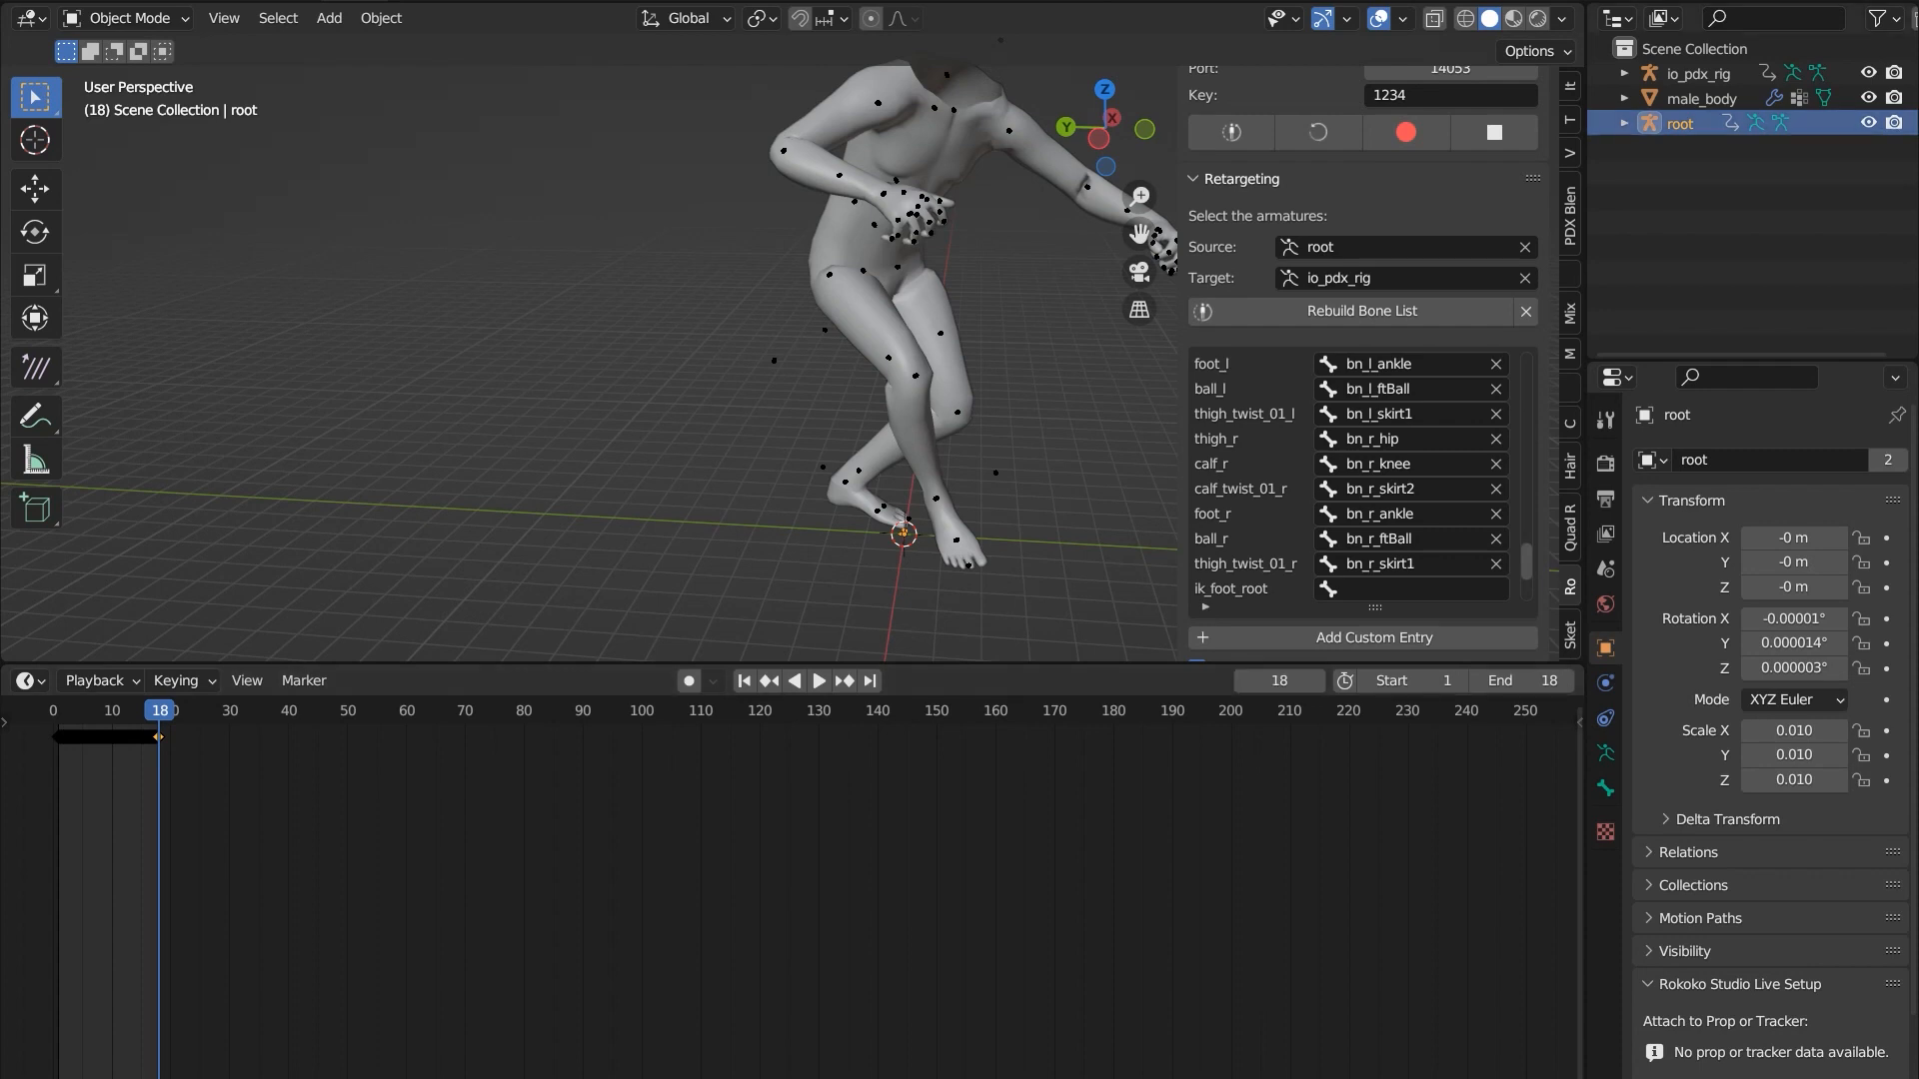
# - Delete the root source armature and play the retargeted animation on the male body, viewing it from different angles
pyautogui.press('Delete')
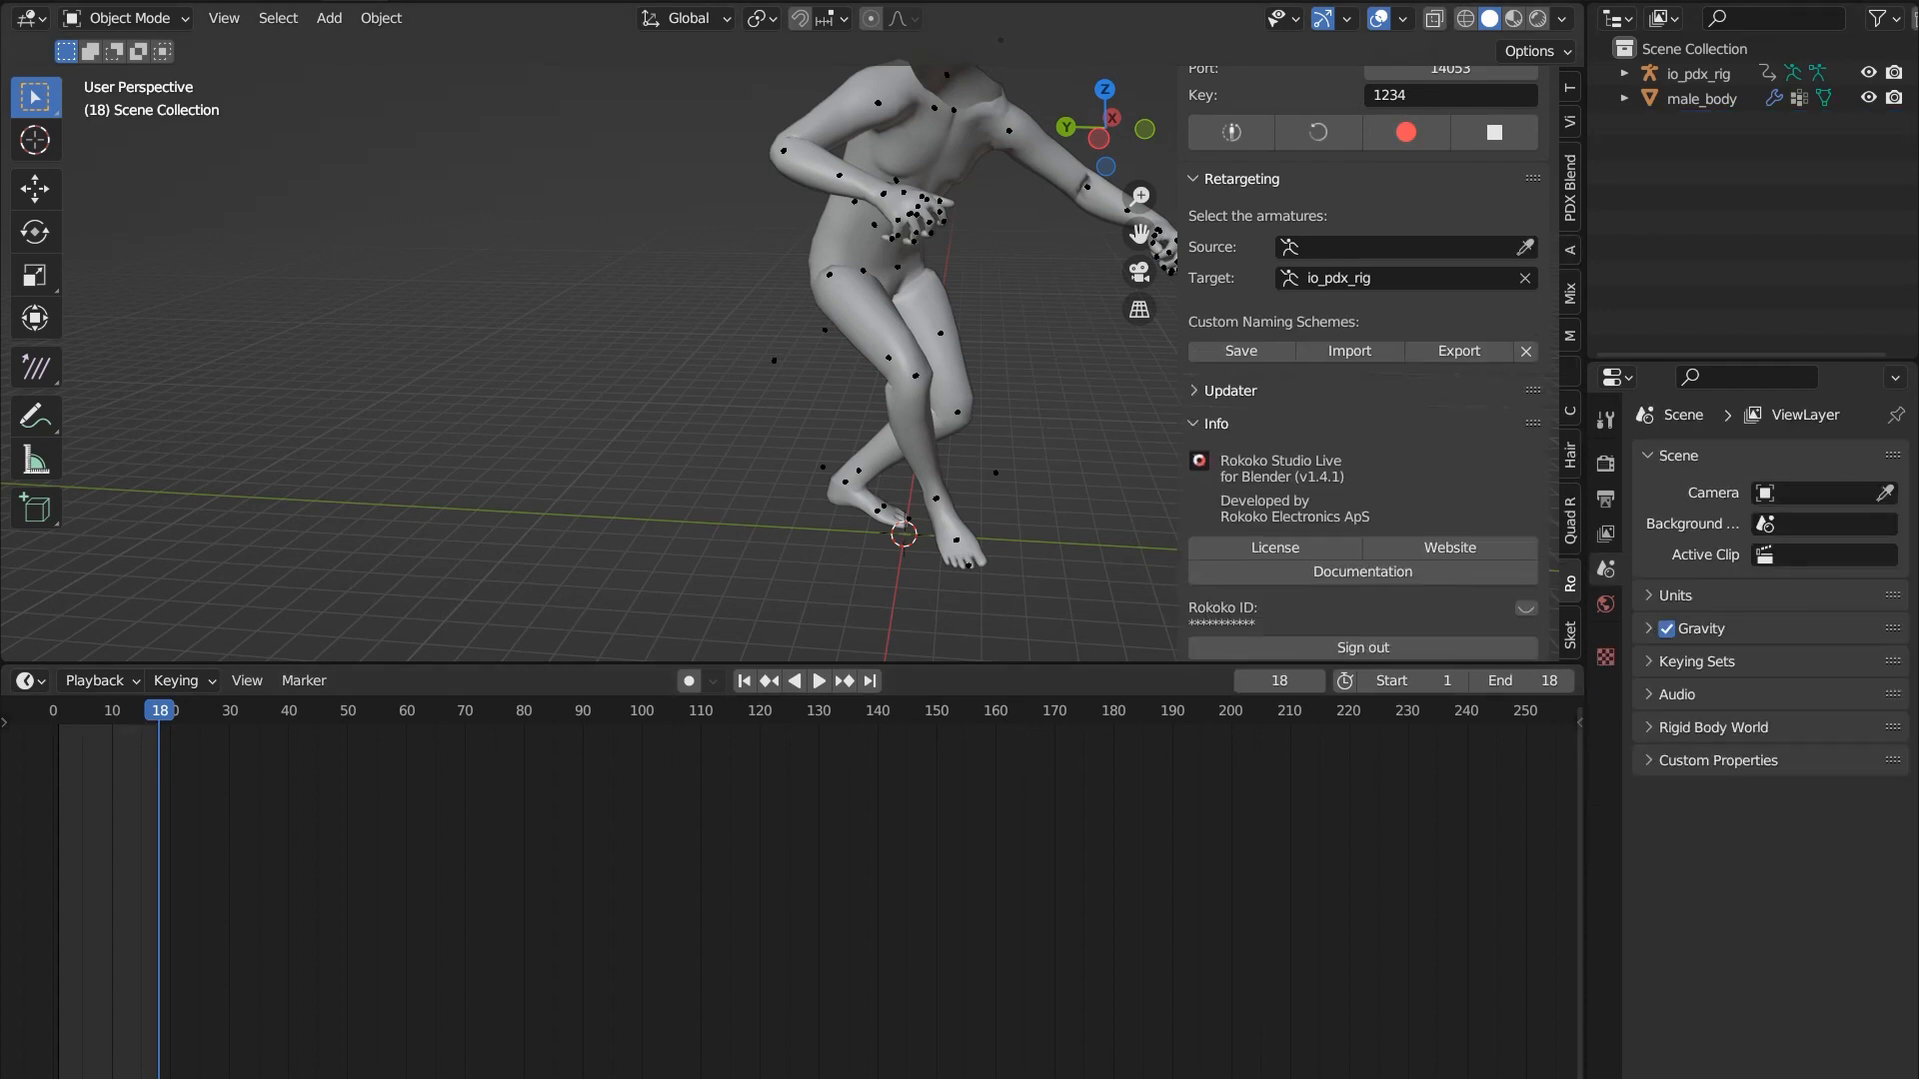
pyautogui.scroll(2, 794, 362)
pyautogui.scroll(-3, 794, 362)
pyautogui.moveTo(794, 362); pyautogui.dragTo(704, 330, button='middle')
pyautogui.press('space')
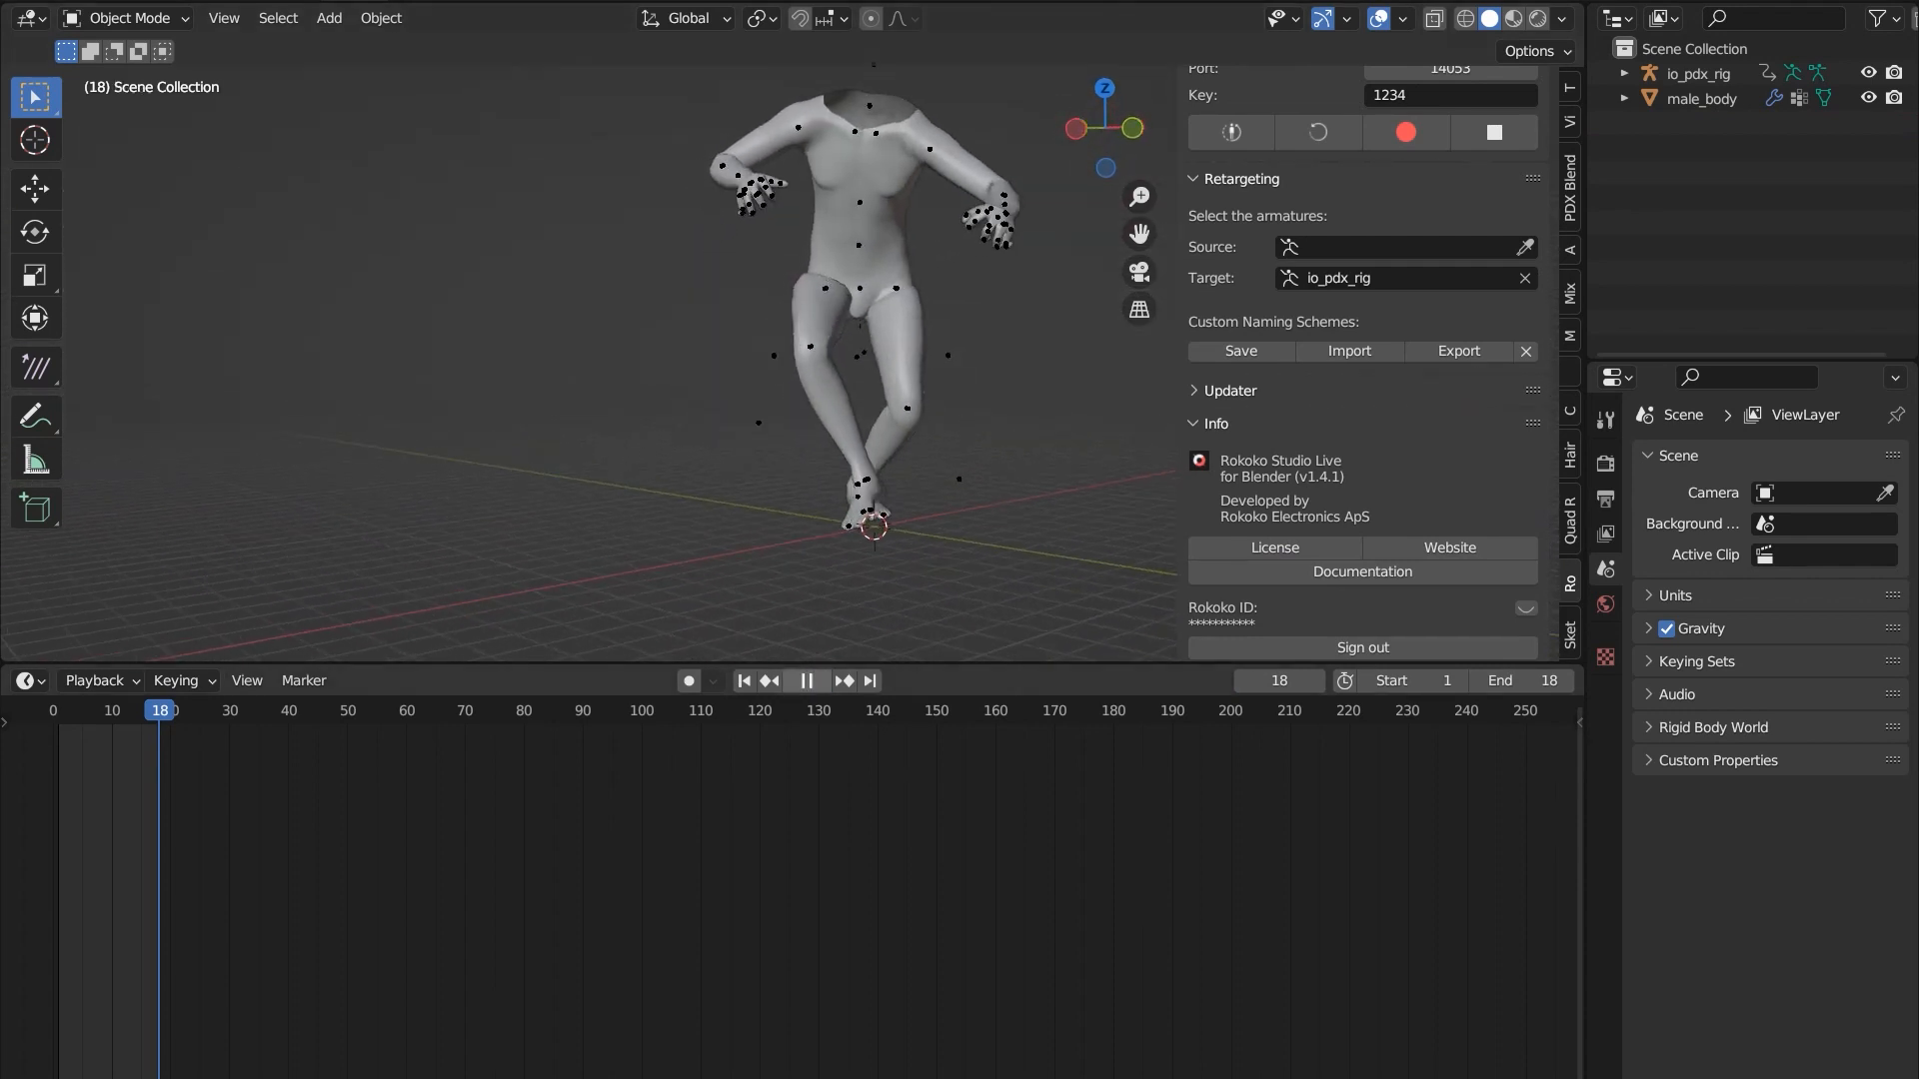
pyautogui.moveTo(704, 330); pyautogui.dragTo(787, 342, button='middle')
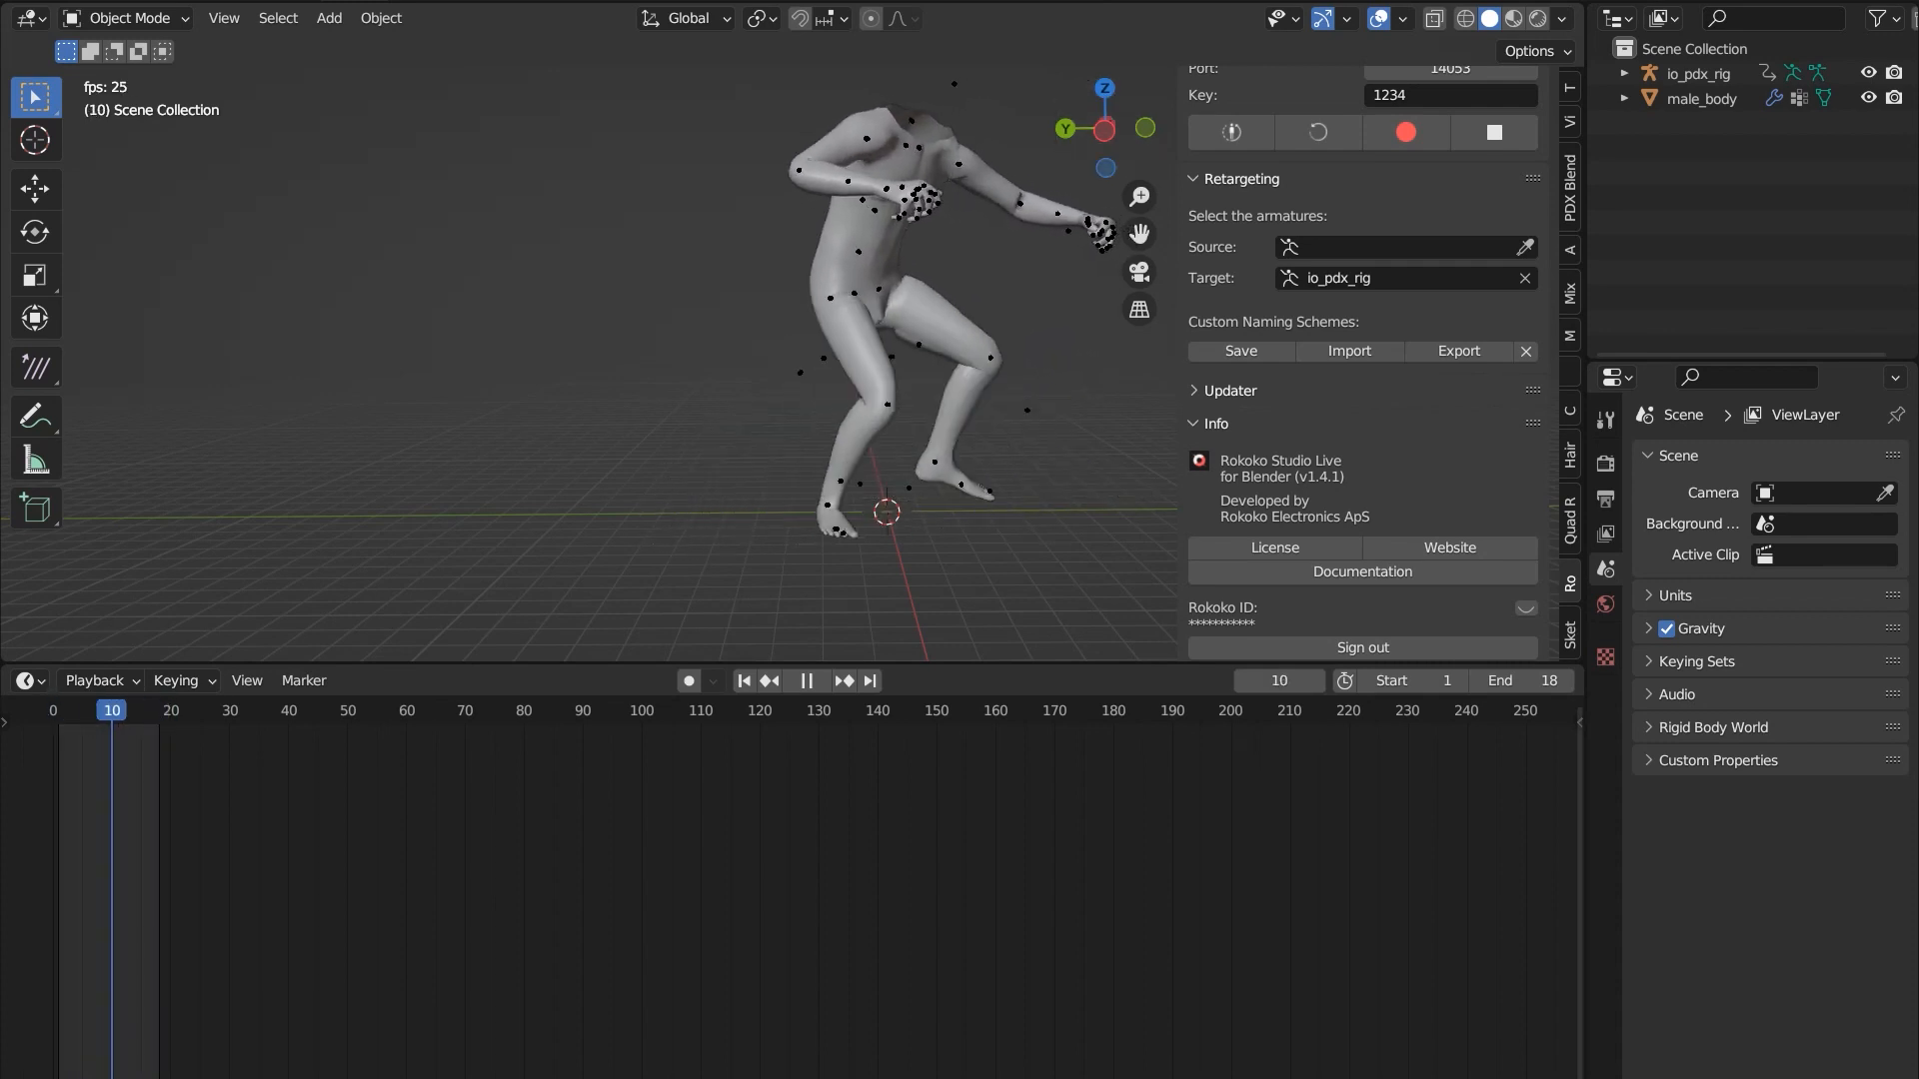
# - Narrow the 3D viewport's sidebar to give the model more room and stop the animation playback
pyautogui.scroll(-2, 850, 330)
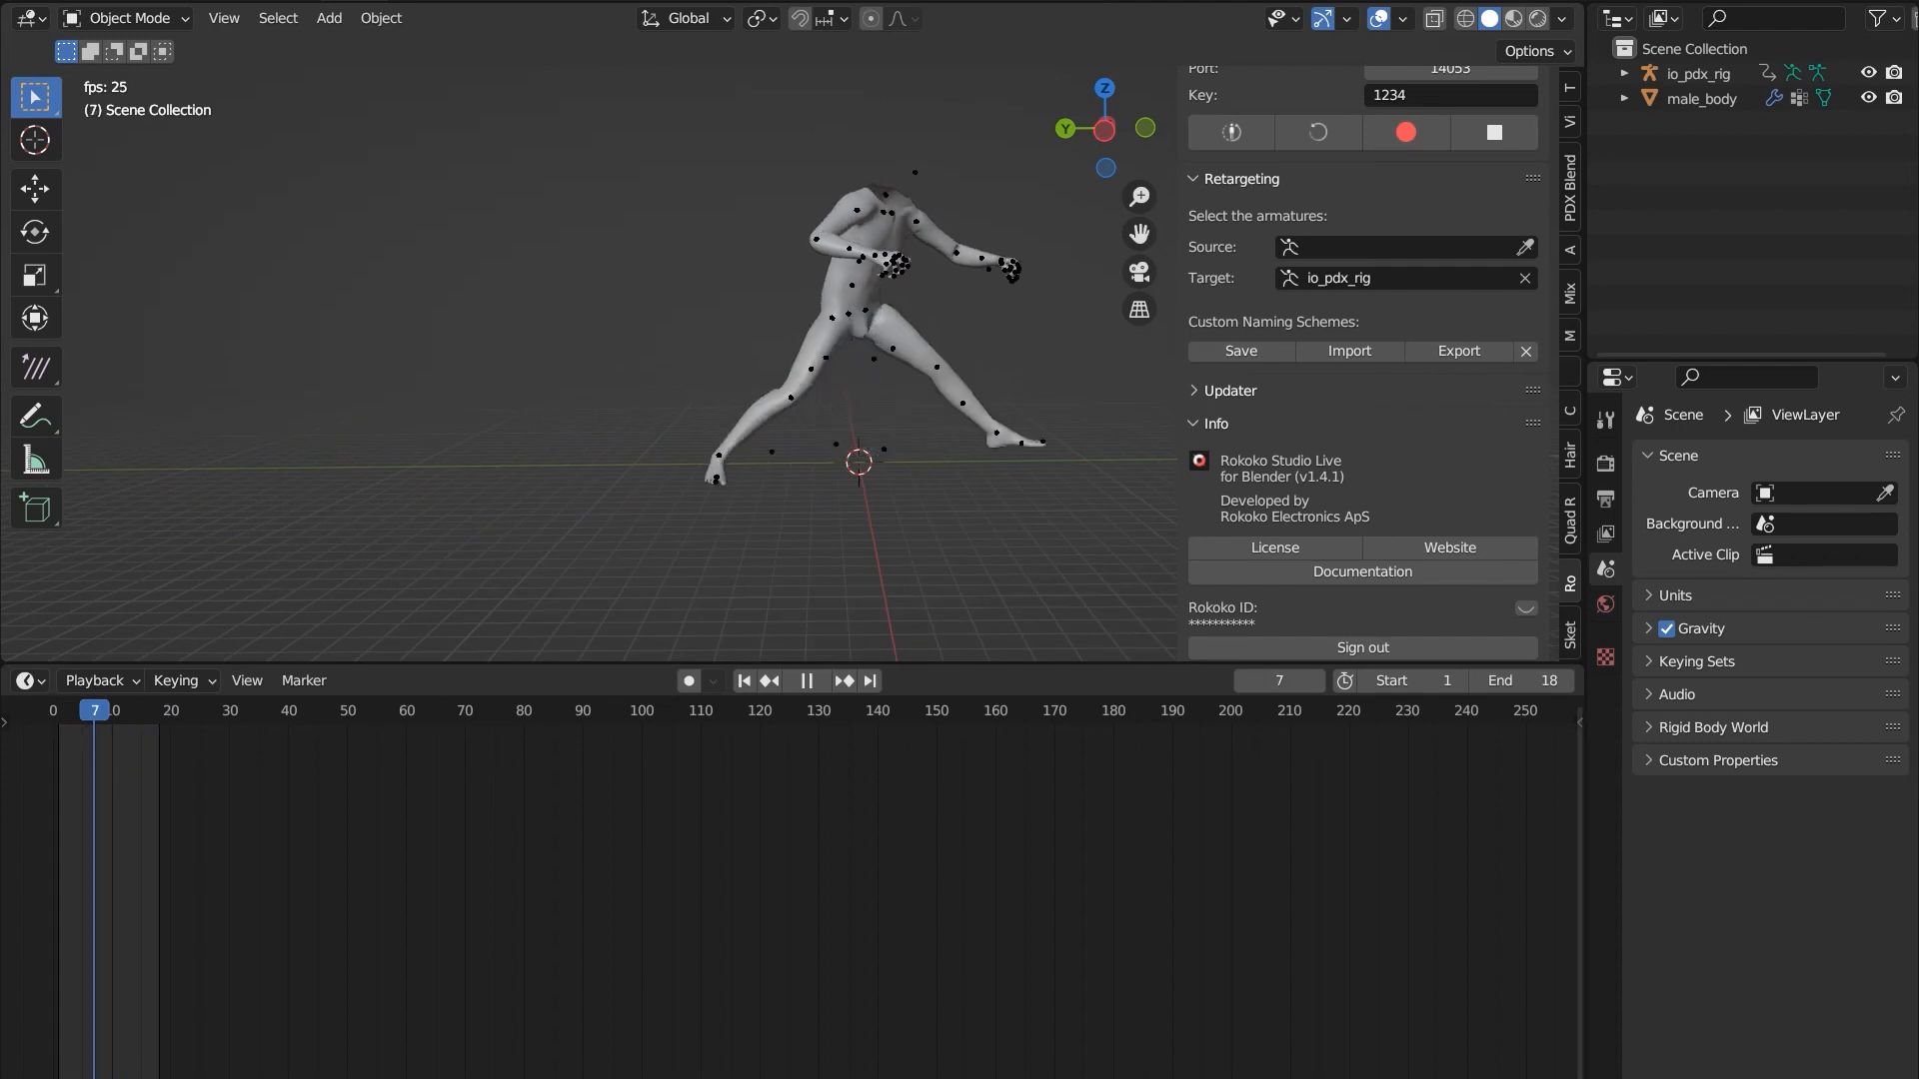
pyautogui.moveTo(850, 330)
pyautogui.mouseDown(button='middle')
pyautogui.moveTo(900, 280)
pyautogui.moveTo(860, 300)
pyautogui.mouseUp(button='middle')
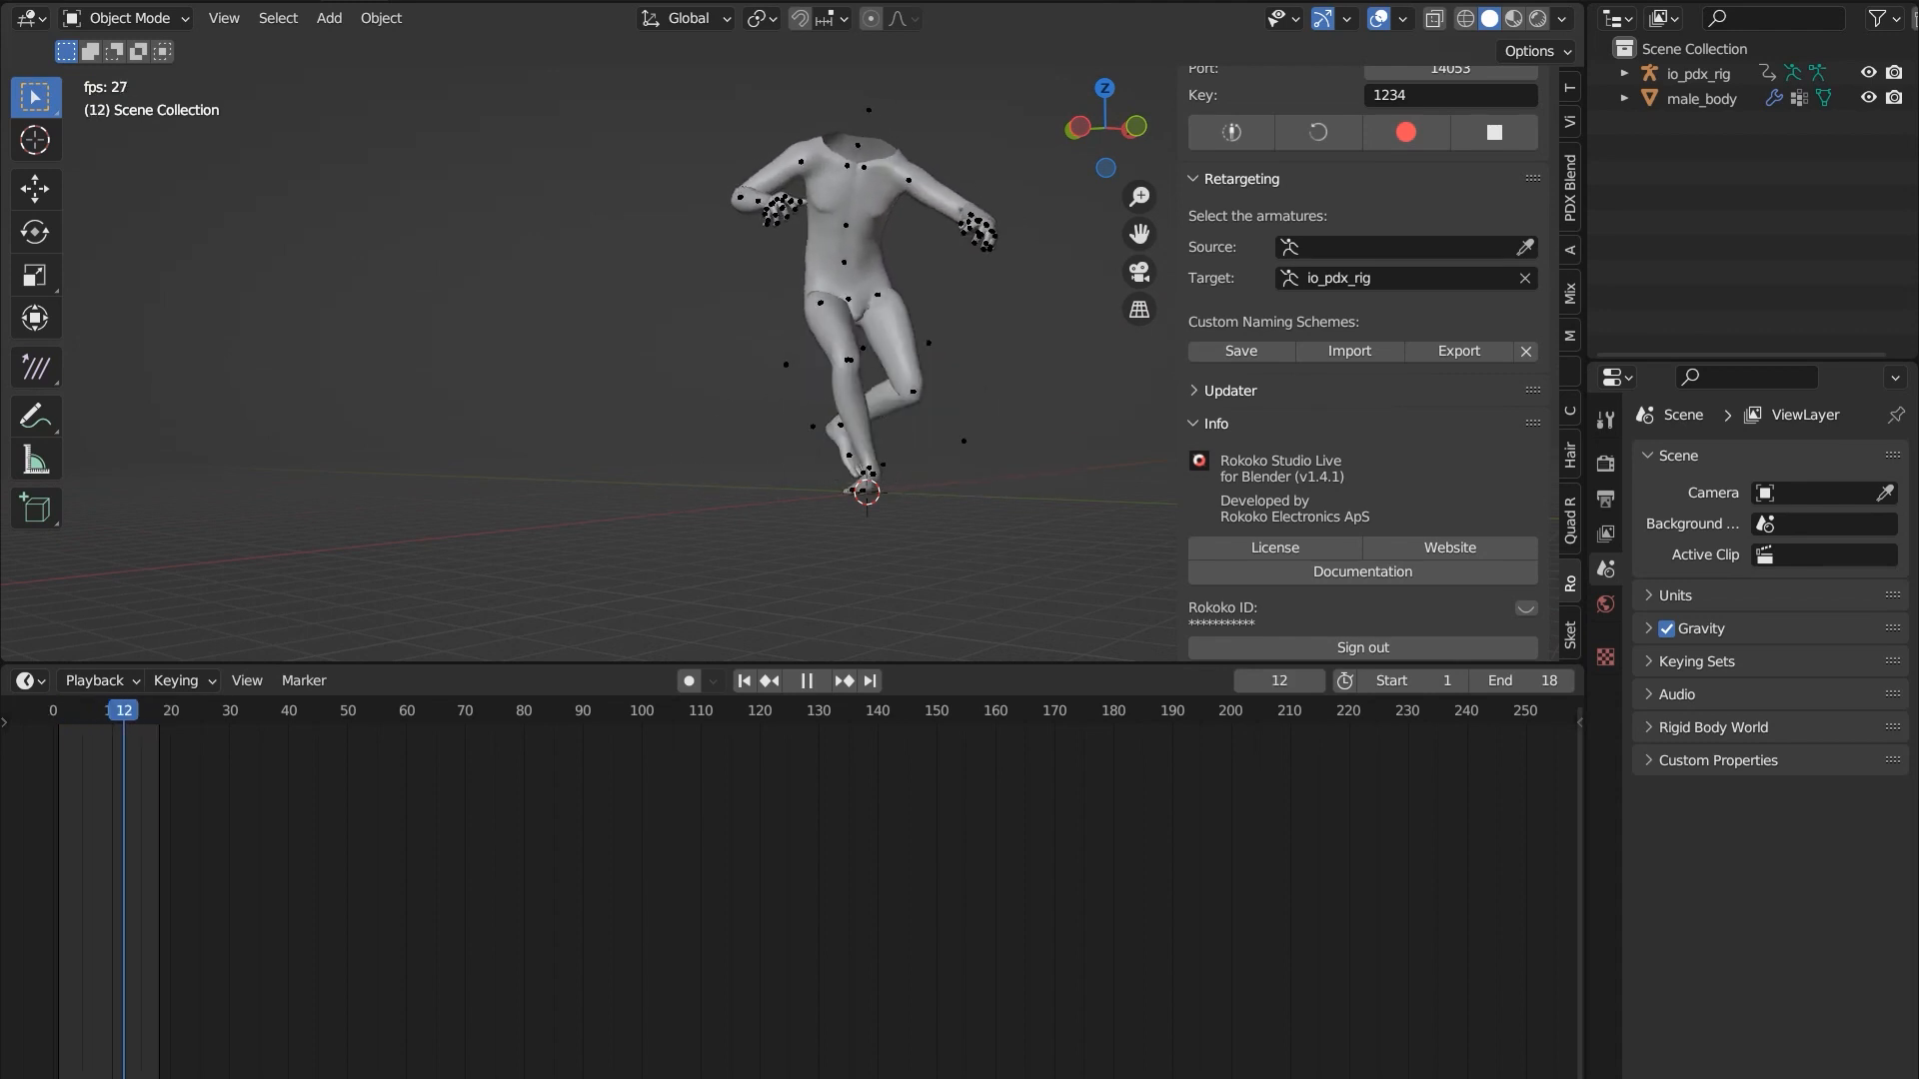
pyautogui.moveTo(1181, 400); pyautogui.dragTo(1364, 399)
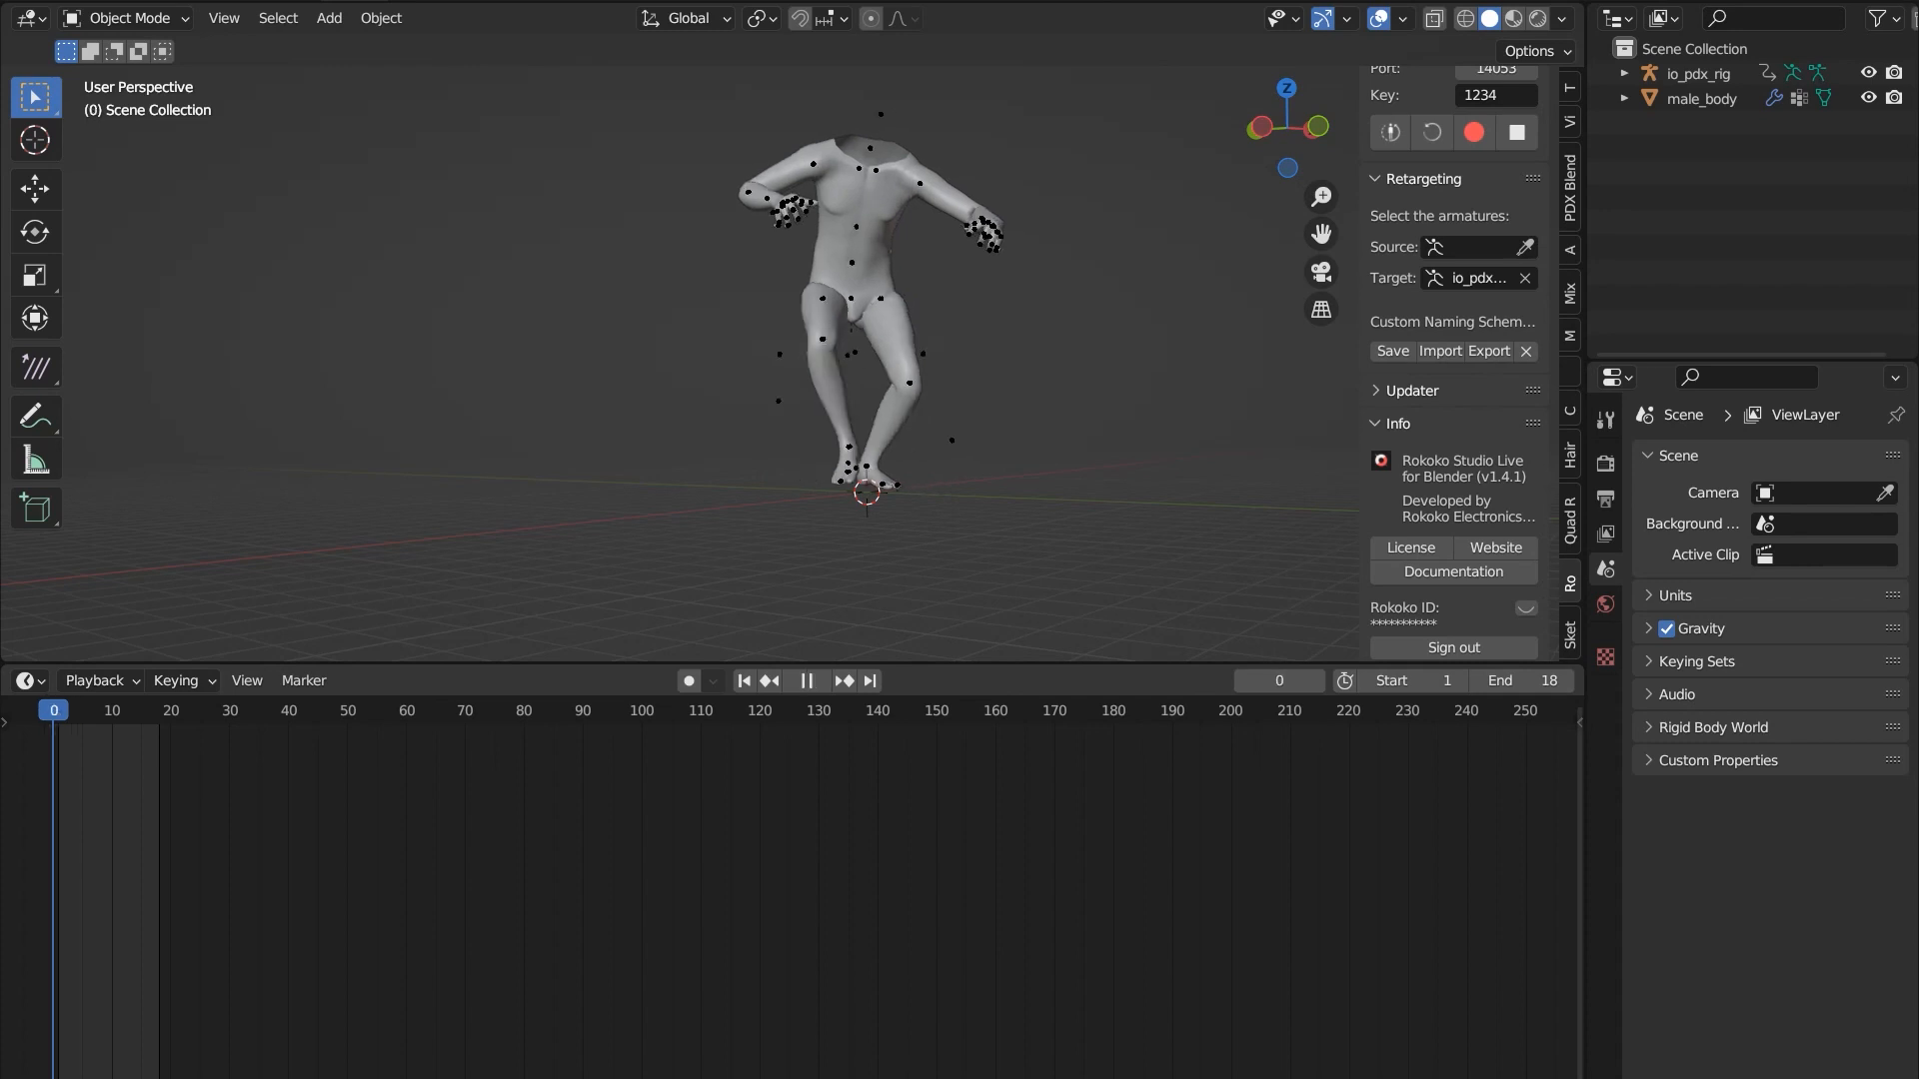
pyautogui.press('space')
# - Examine the male body's legs, torso and hands up close in the pose at frame 1
pyautogui.scroll(3, 680, 360)
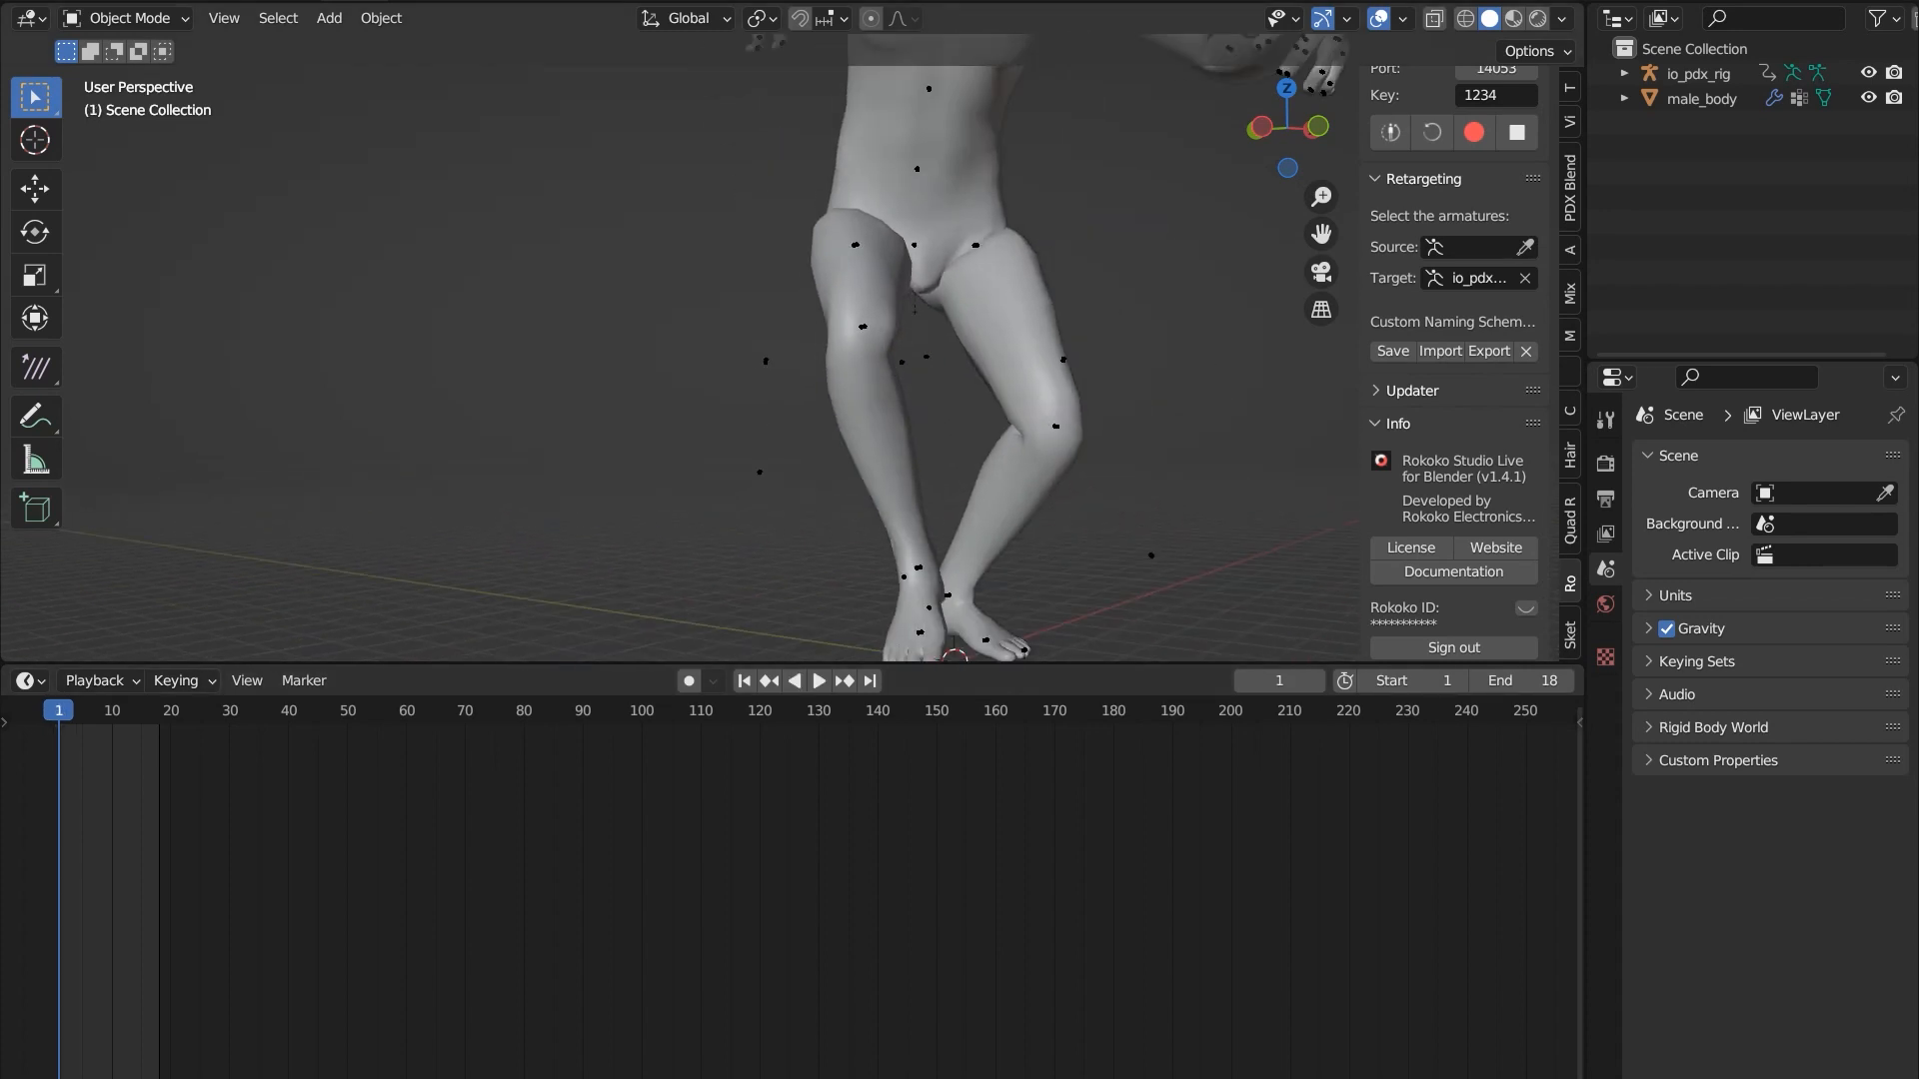
pyautogui.scroll(-2, 679, 360)
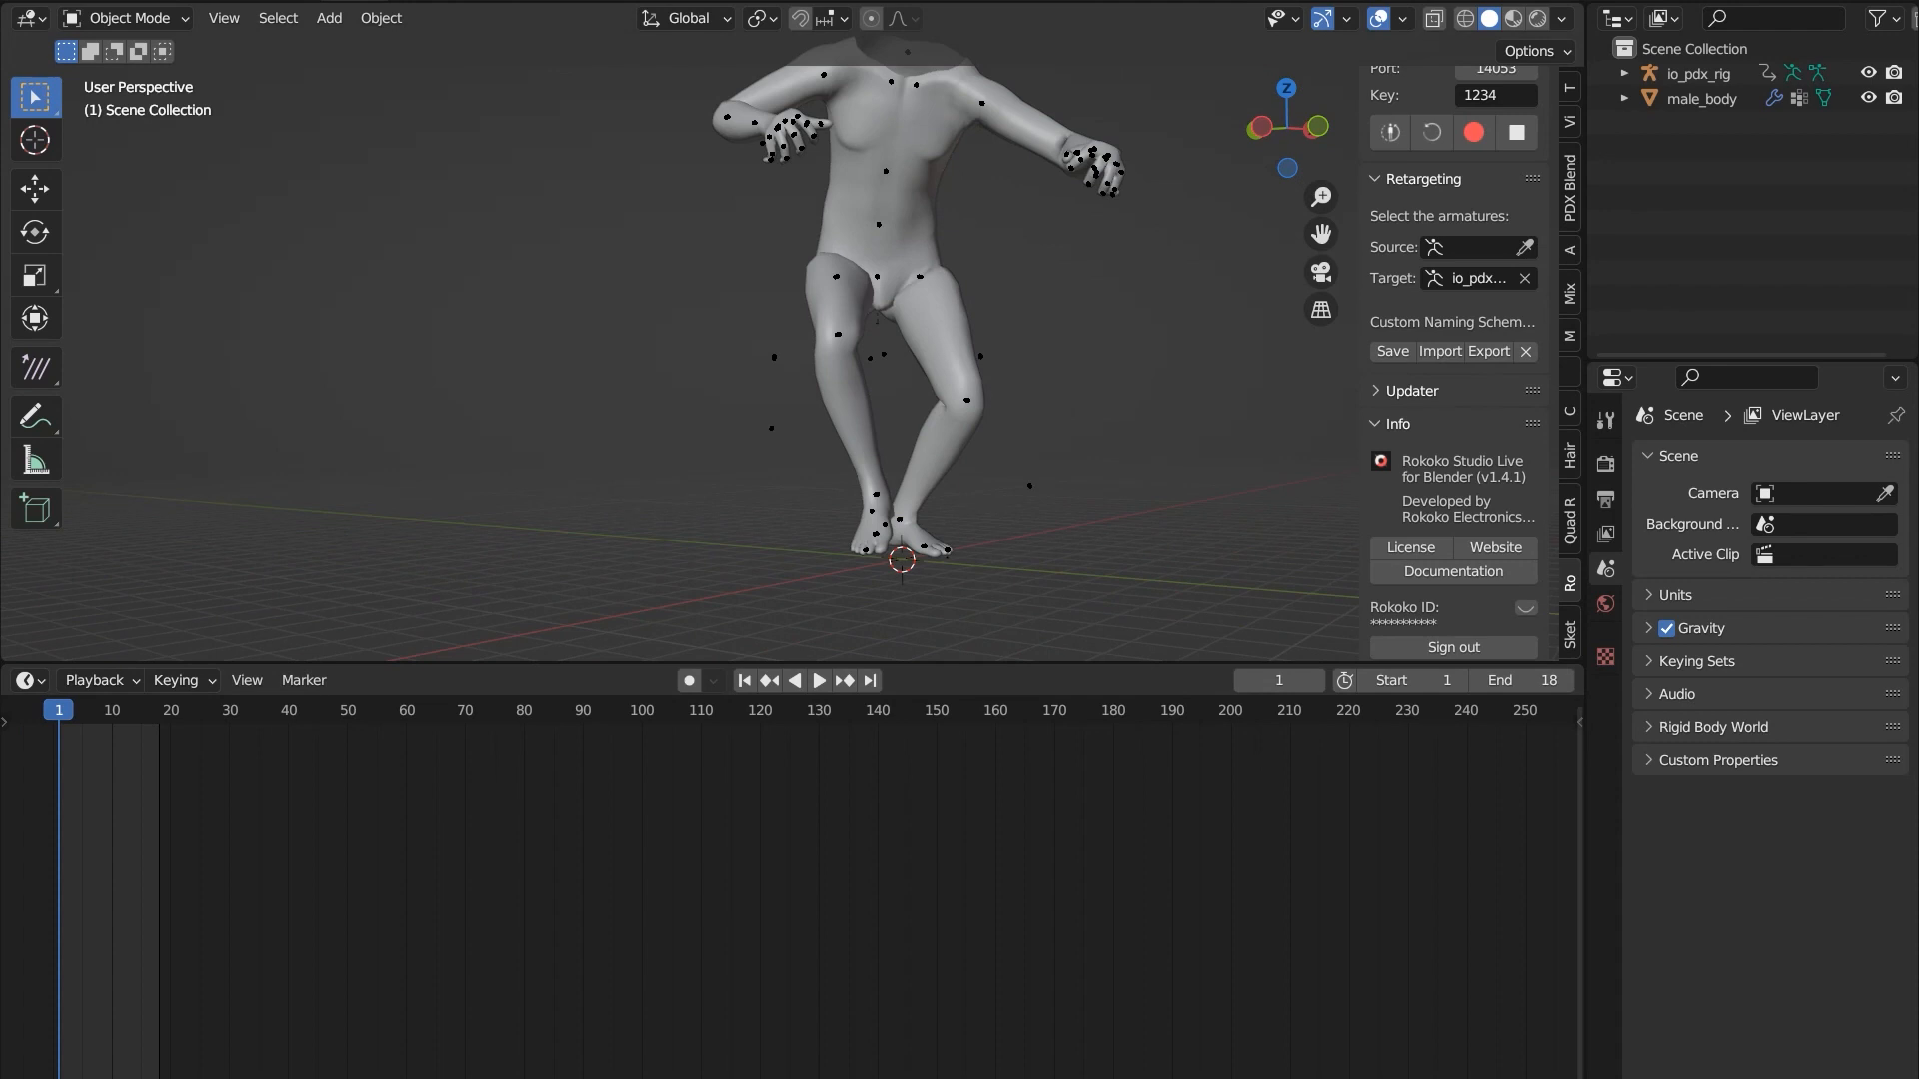
pyautogui.scroll(3, 679, 360)
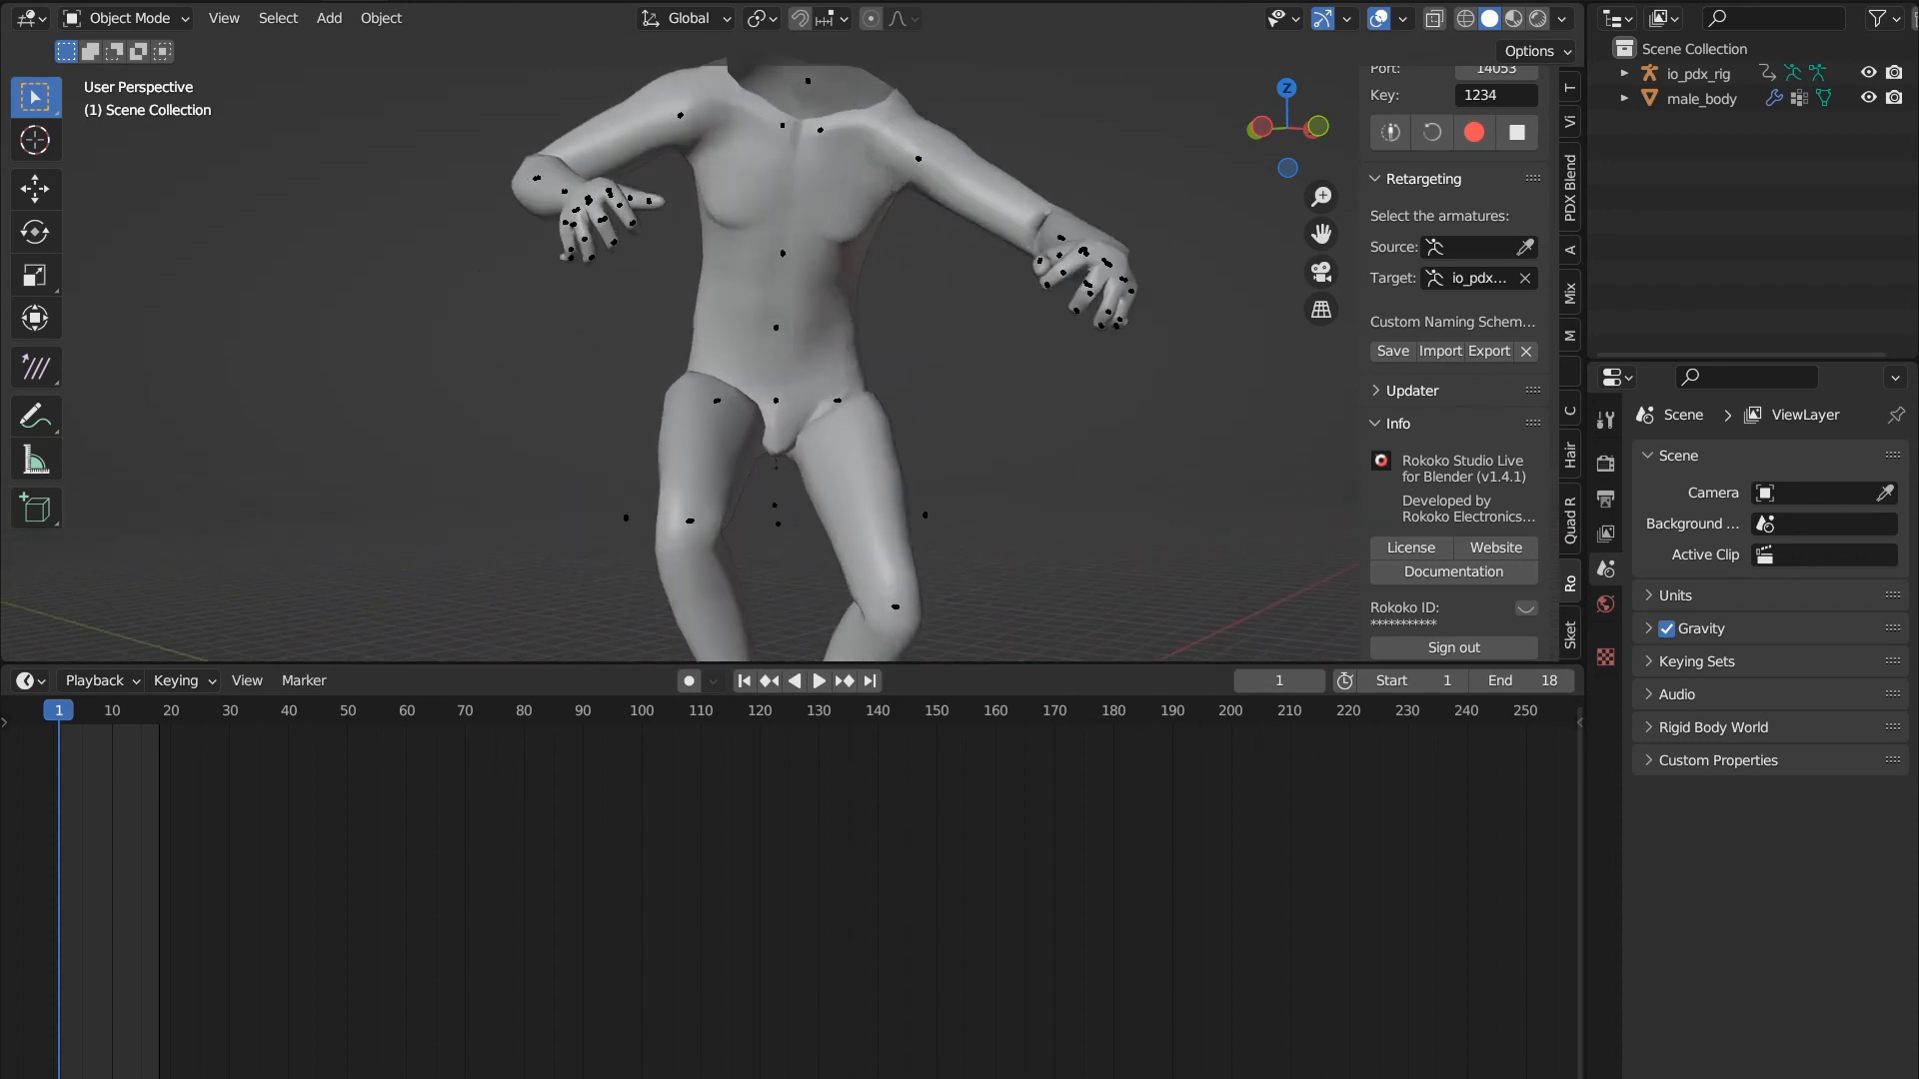
pyautogui.rightClick(999, 257)
pyautogui.press('Escape')
pyautogui.moveTo(959, 330); pyautogui.dragTo(1029, 314, button='middle')
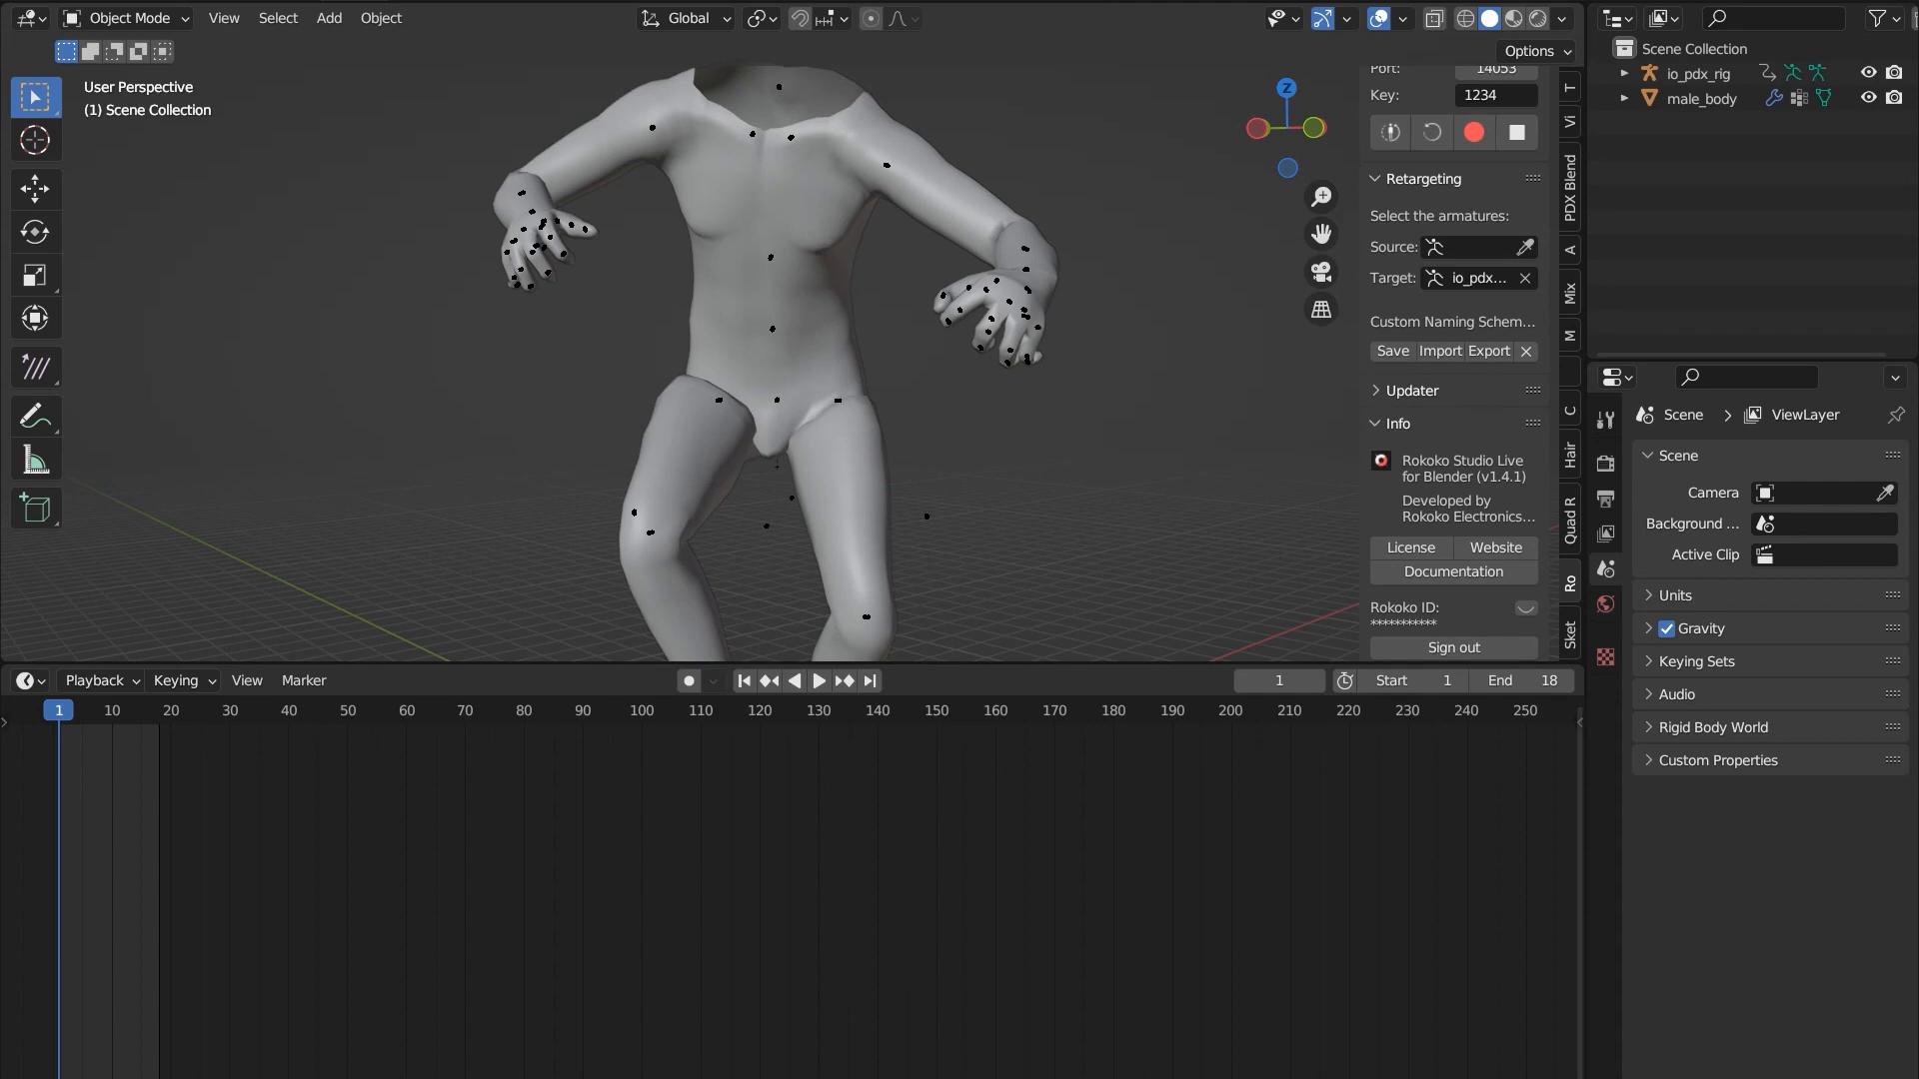
# - Select io_pdx_rig and review the keyframes of all its bones in the Dope Sheet, from body_root to the skirt bones
pyautogui.click(1698, 73)
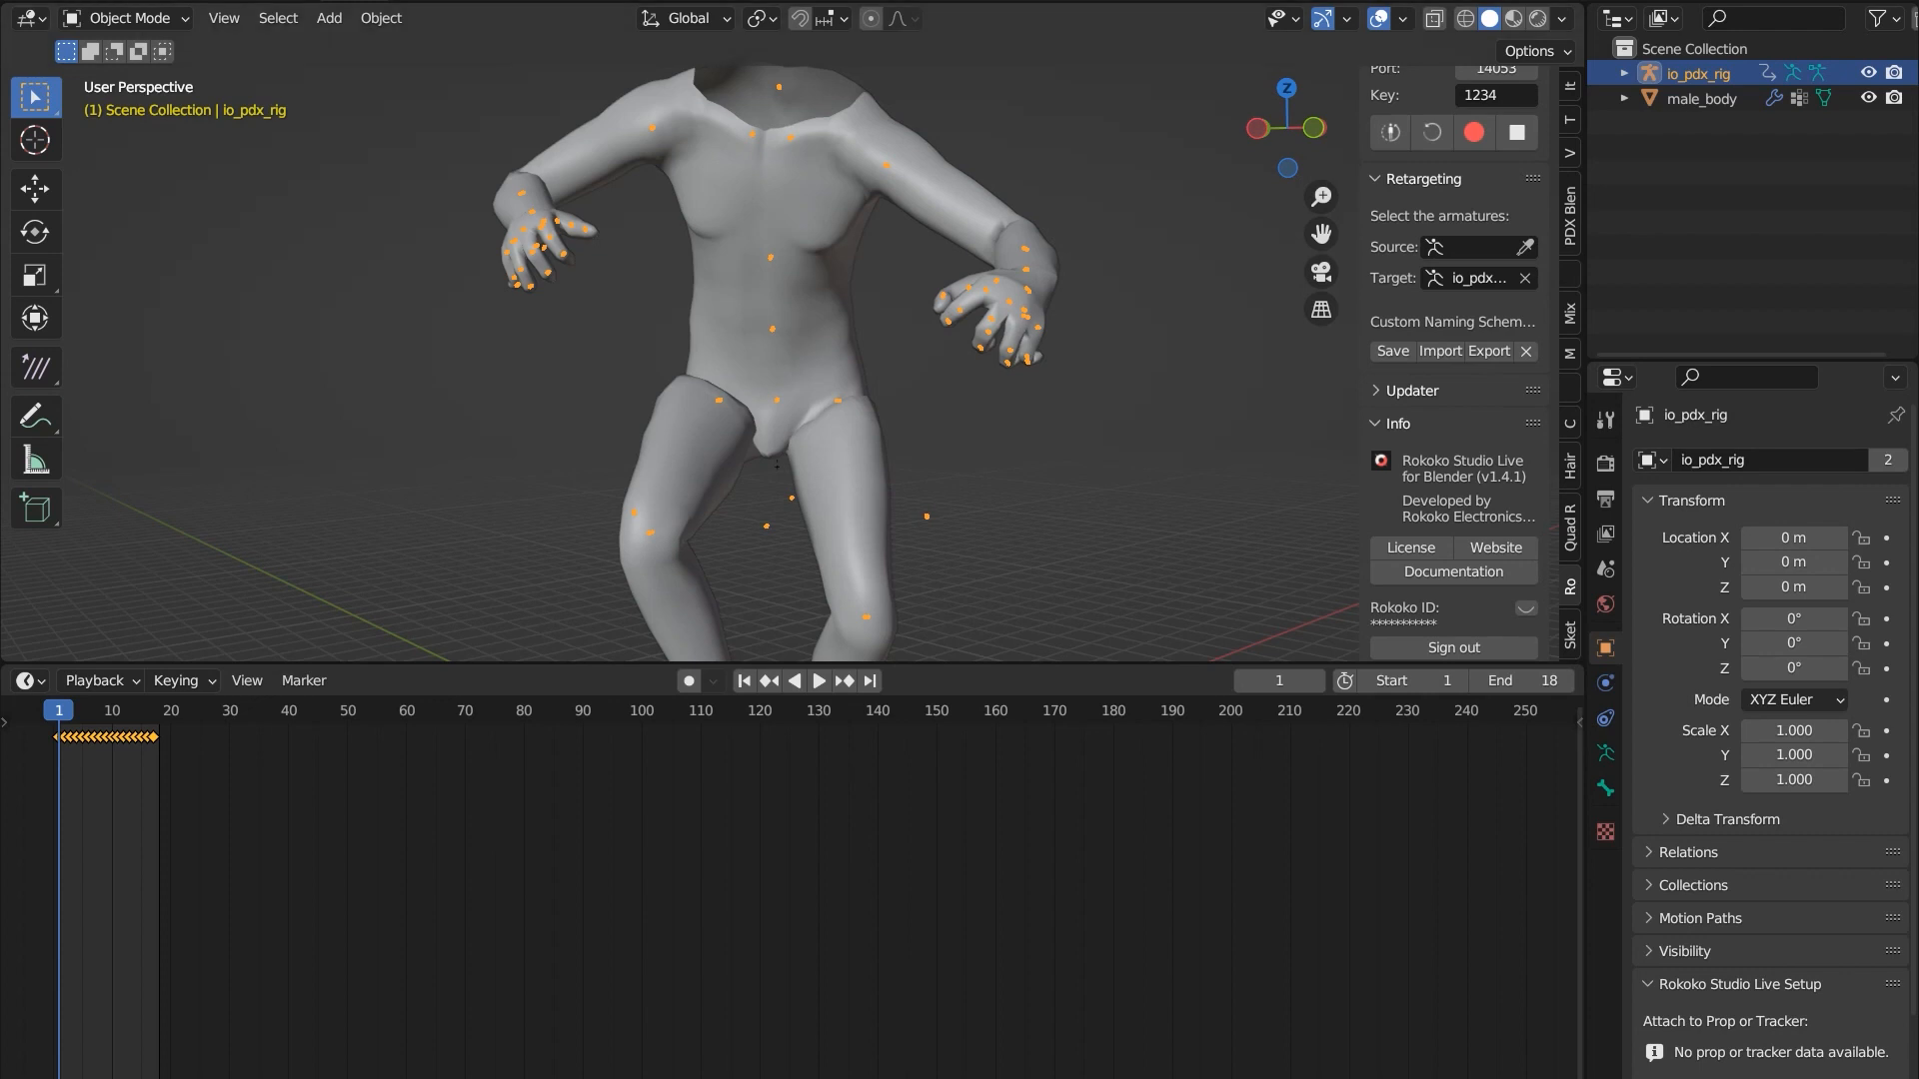
pyautogui.click(30, 18)
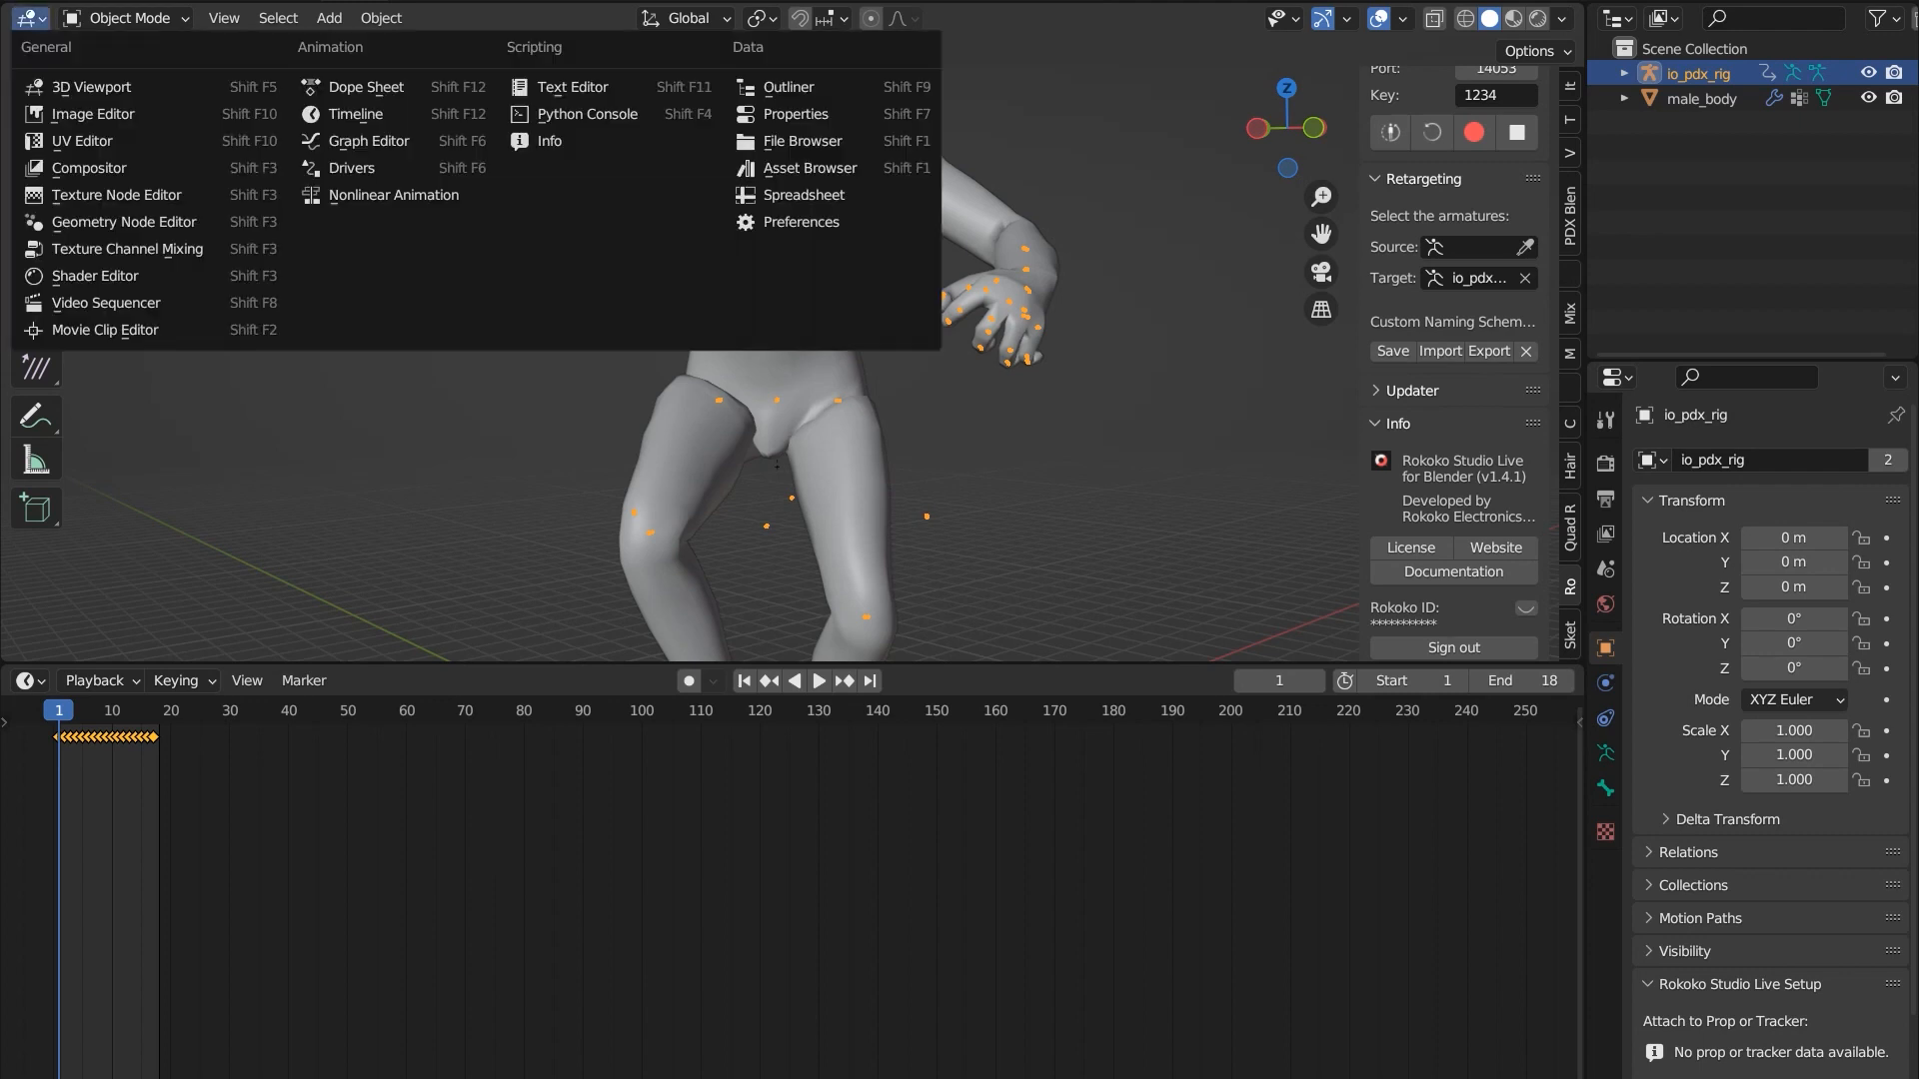
pyautogui.click(365, 87)
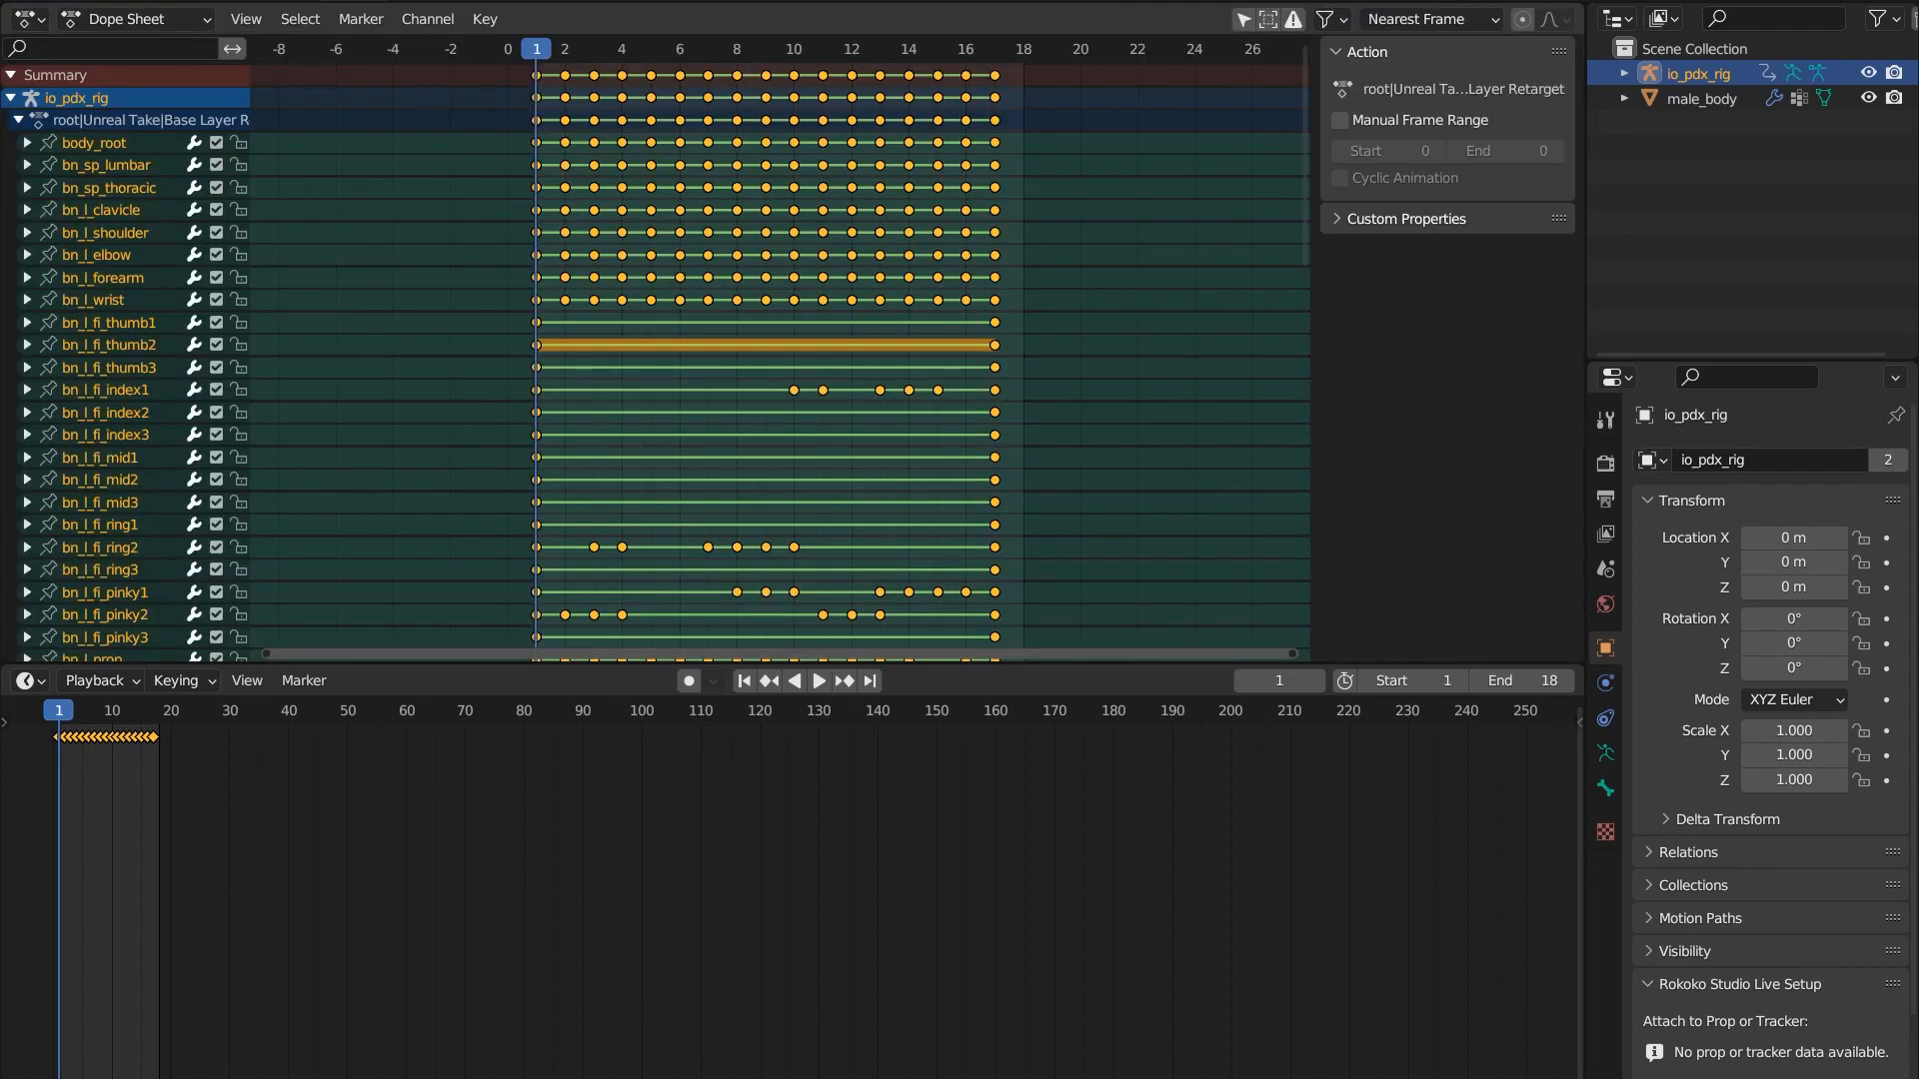
pyautogui.press('Home')
pyautogui.scroll(-10, 654, 360)
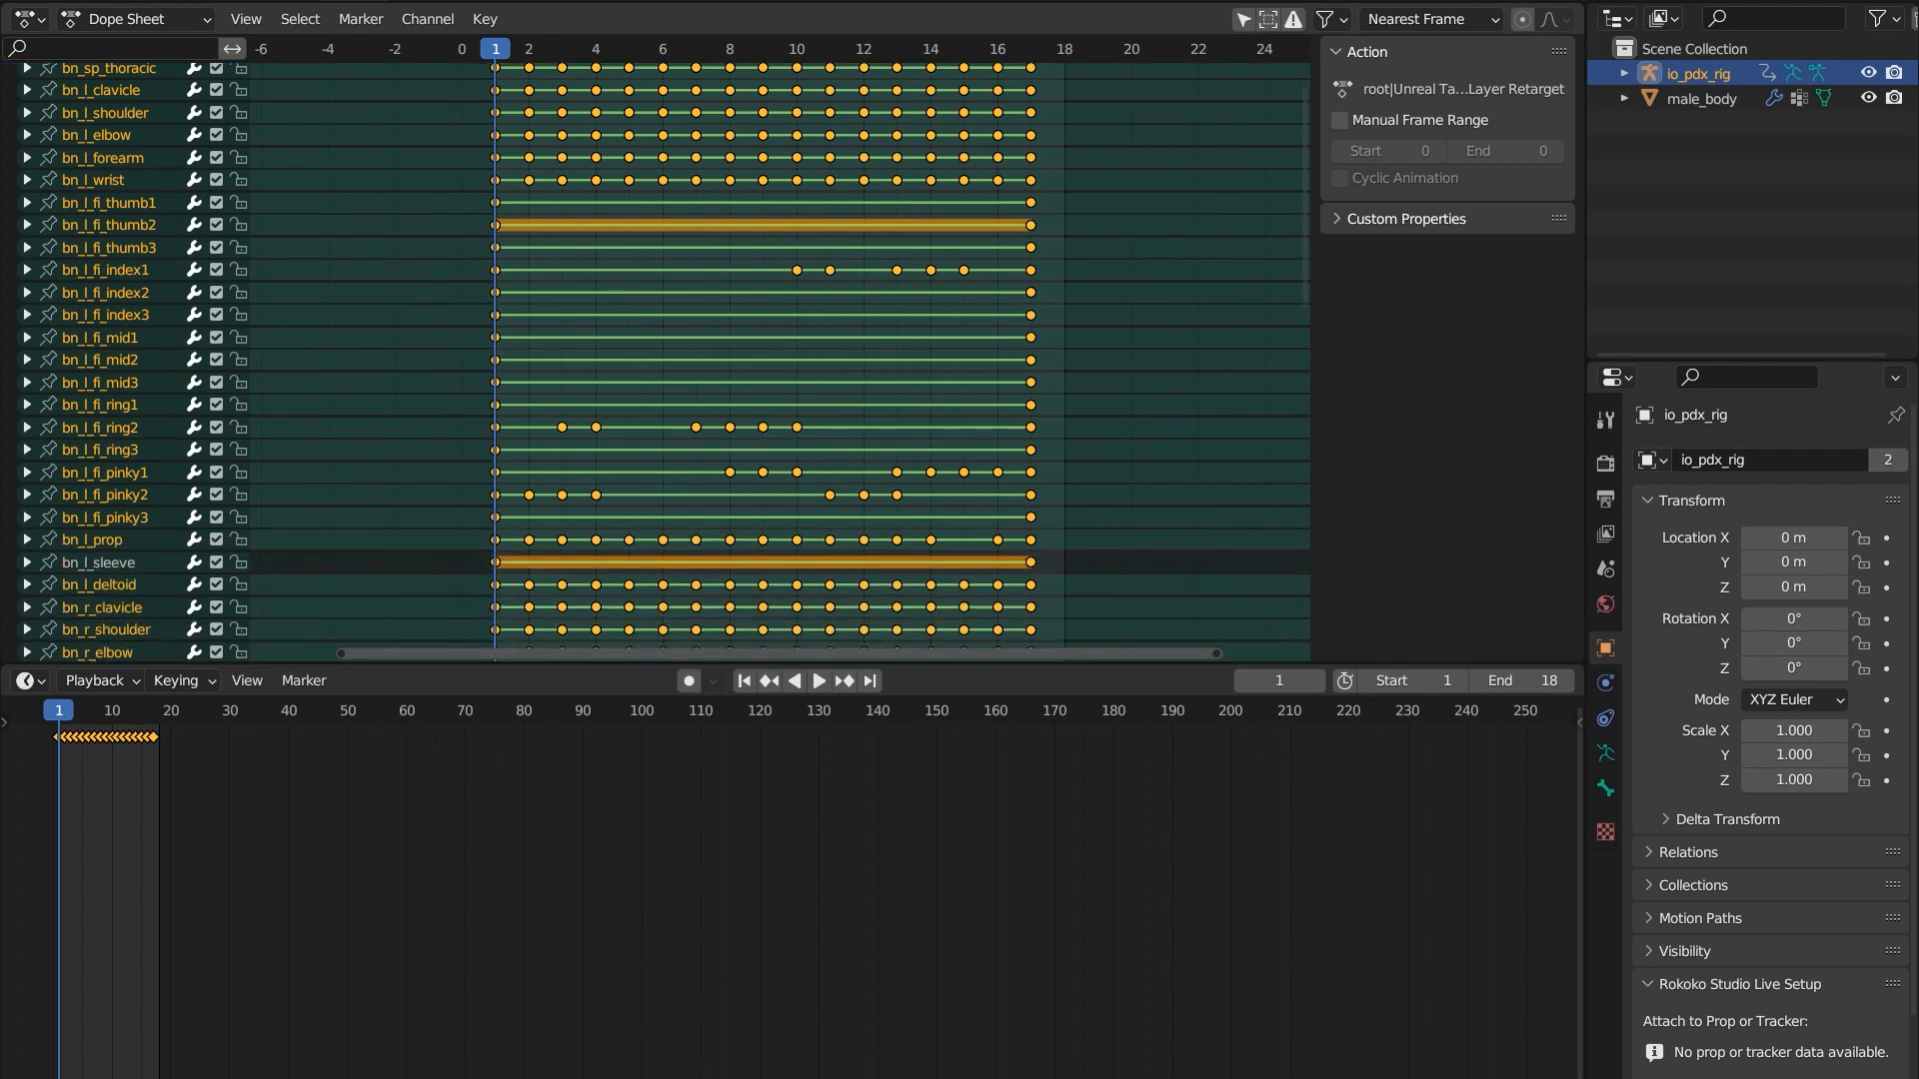
pyautogui.scroll(-5, 655, 360)
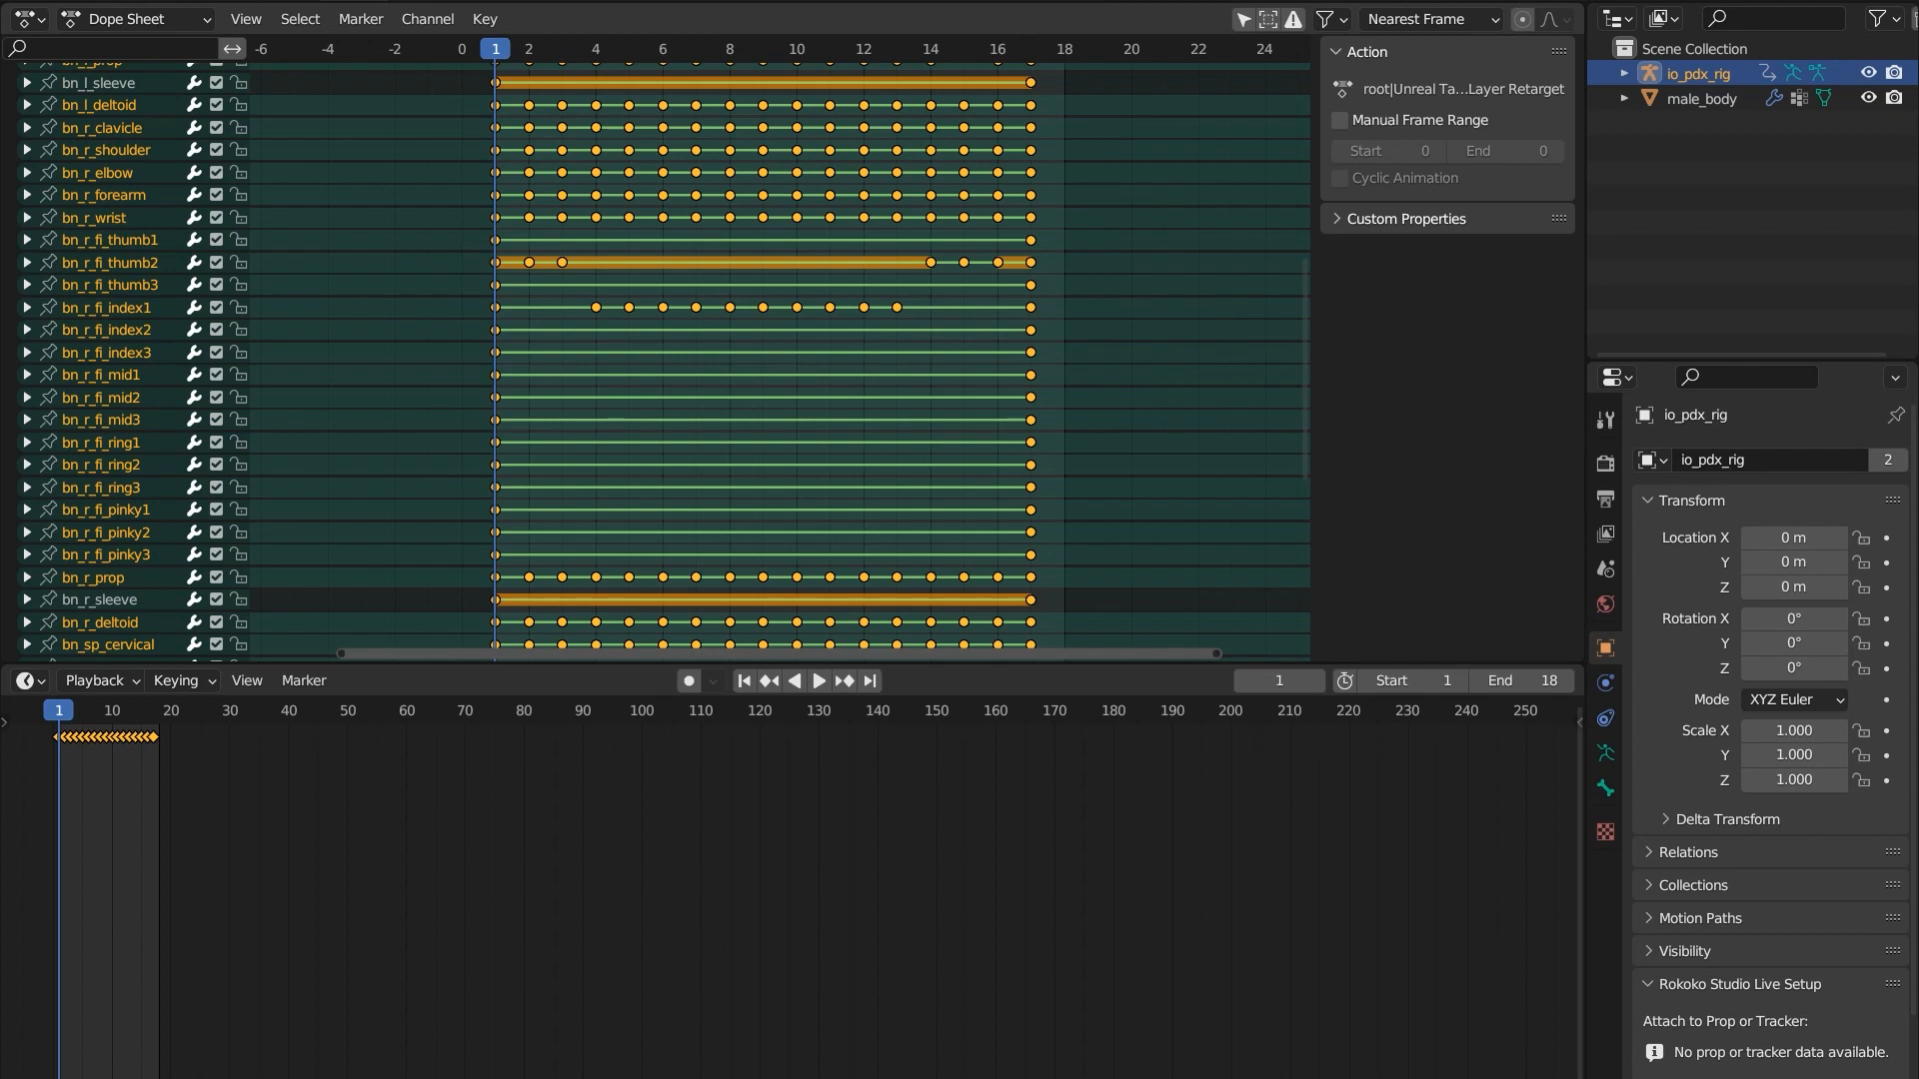
pyautogui.scroll(-10, 655, 359)
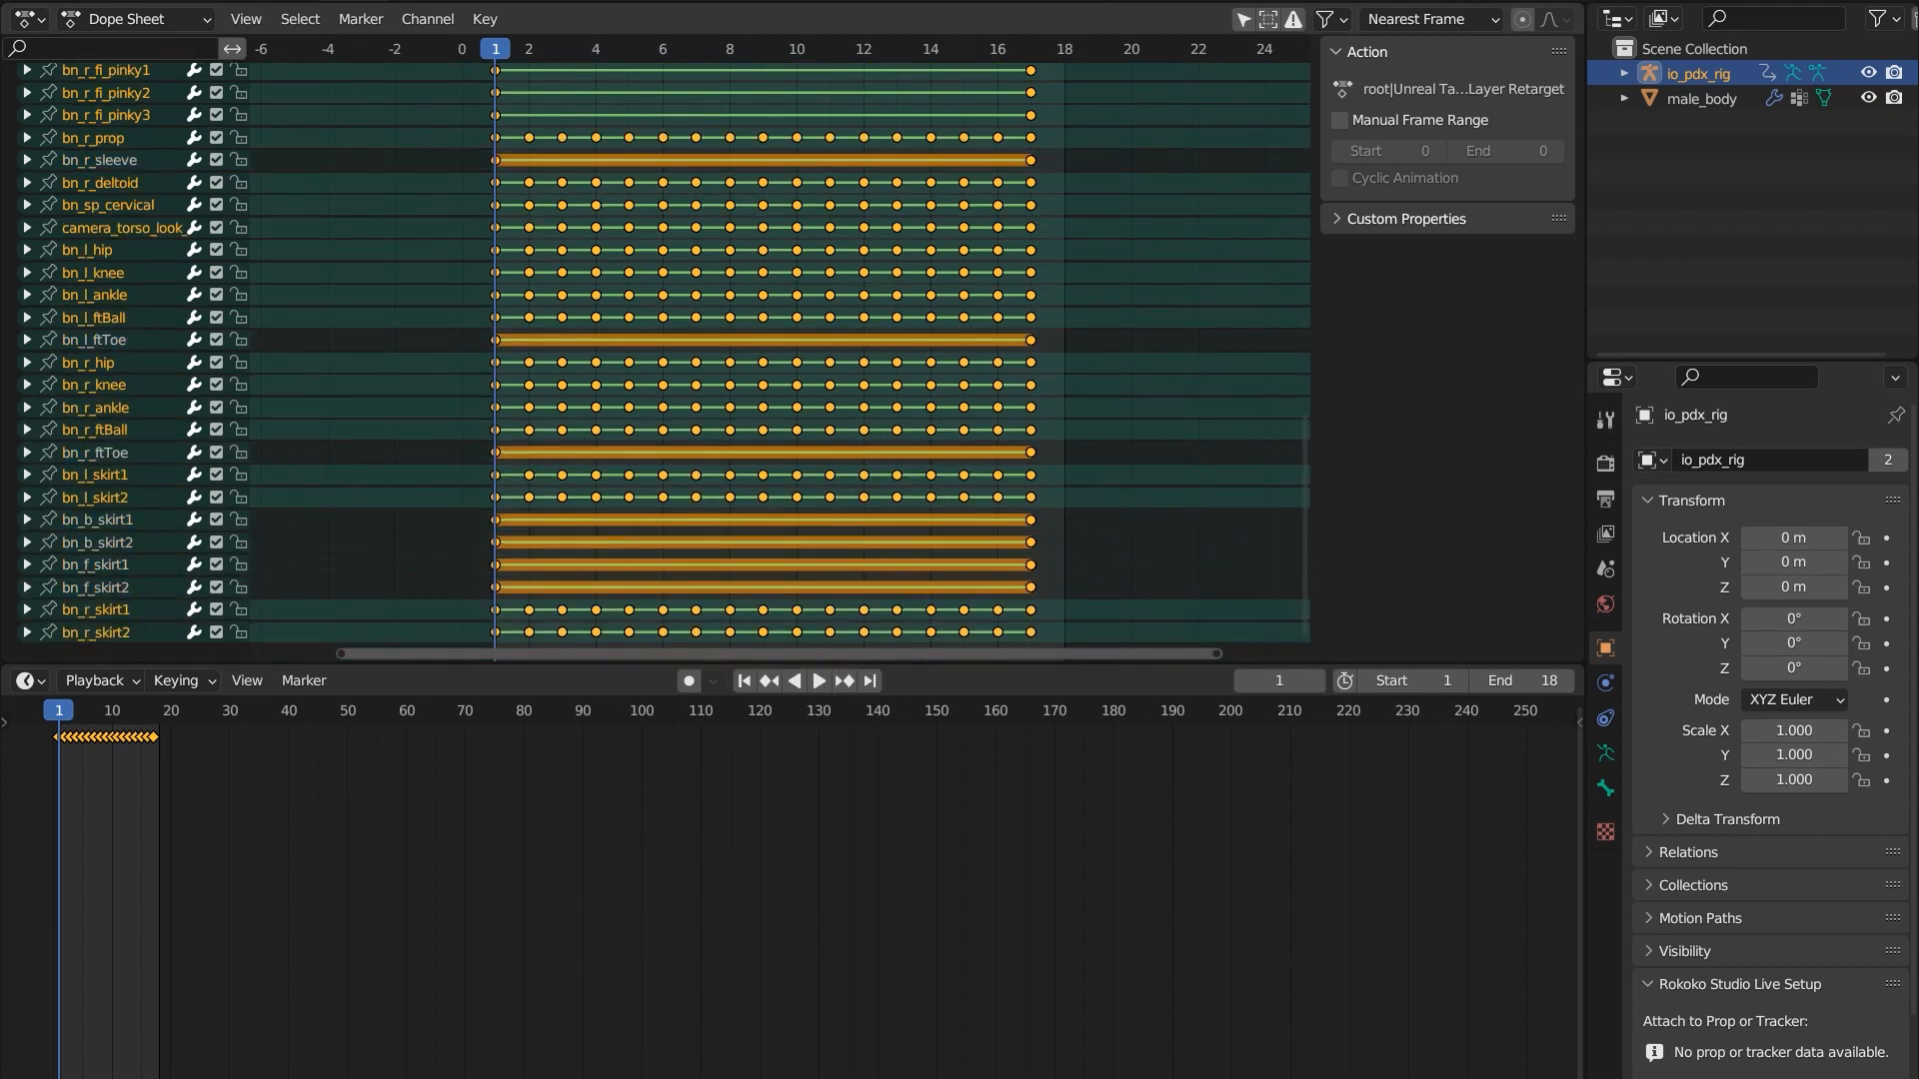
pyautogui.scroll(-4, 781, 360)
pyautogui.scroll(2, 781, 360)
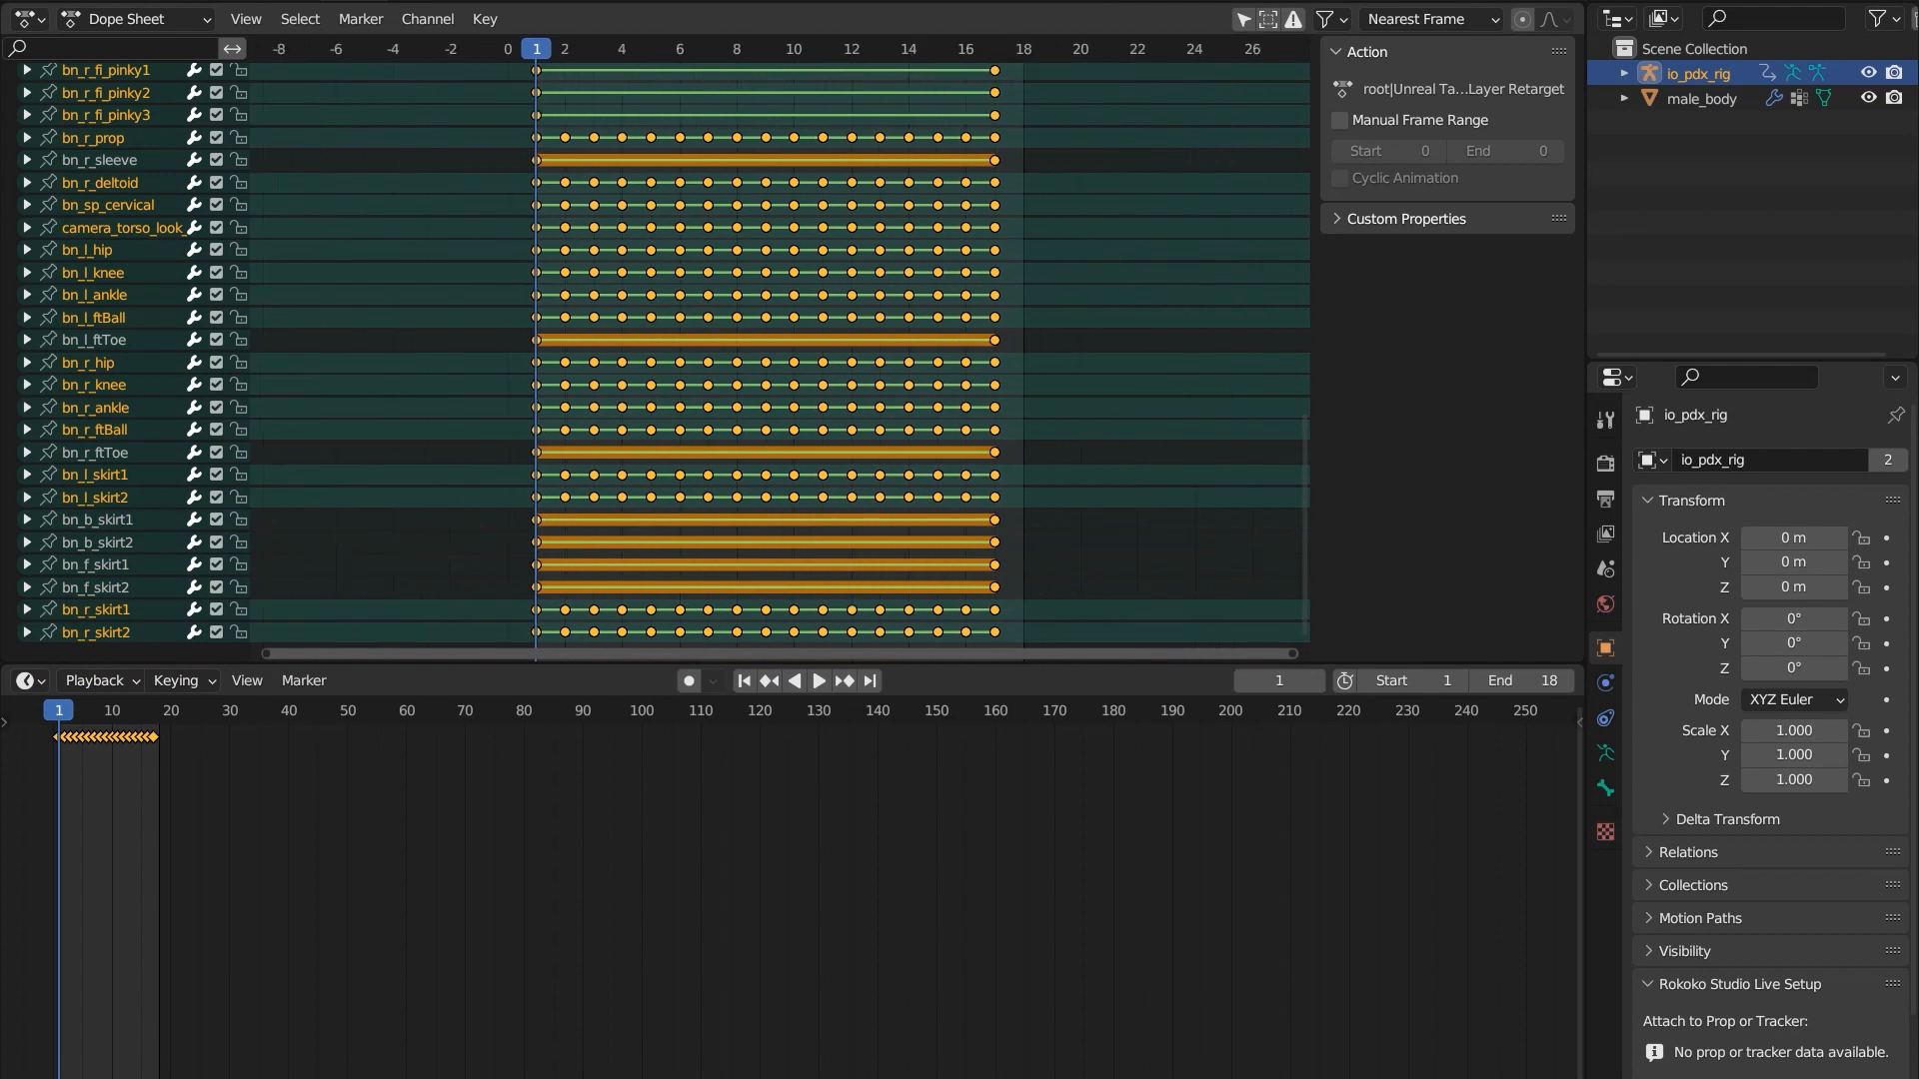
pyautogui.scroll(-1, 781, 359)
pyautogui.scroll(9, 664, 360)
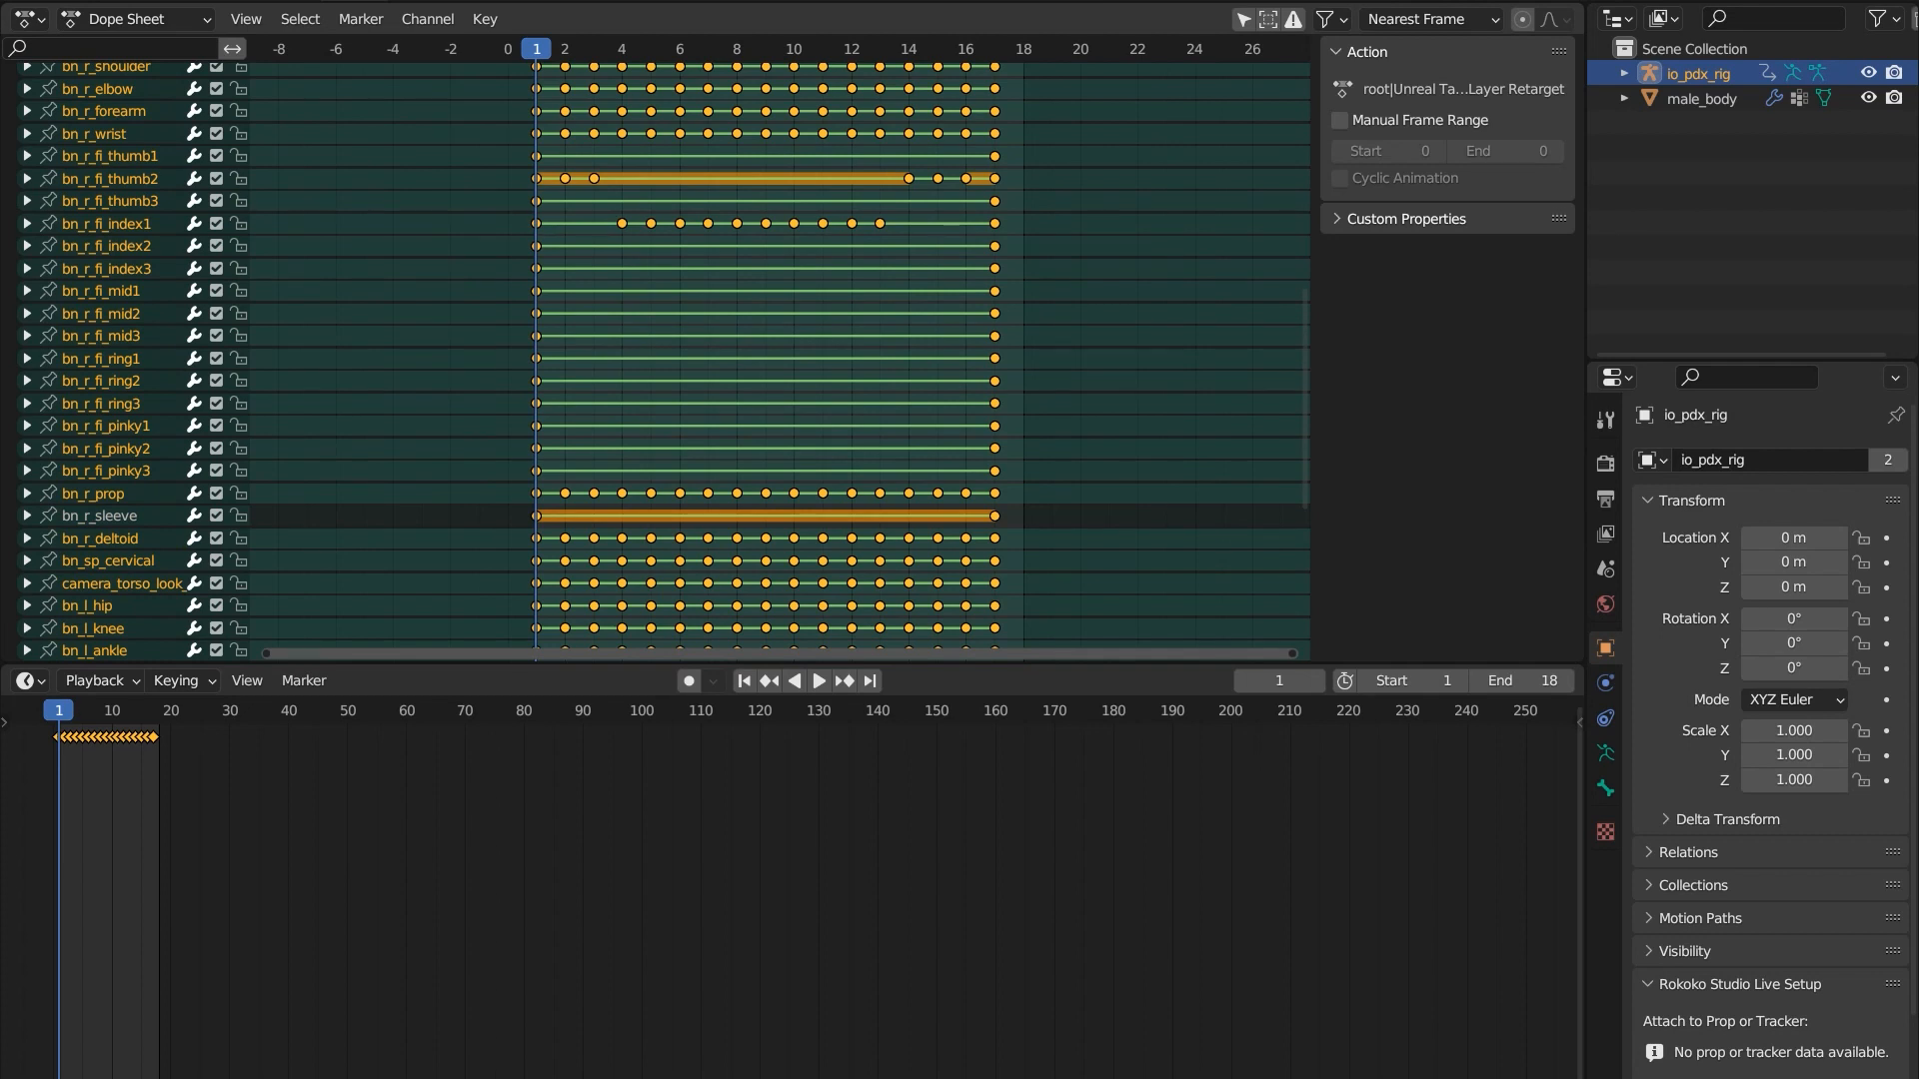
# - Delete the in-between keyframes of bn_r_fi_index1 from frame 4 to 13 and return to the 3D Viewport
pyautogui.moveTo(900, 235); pyautogui.dragTo(606, 208)
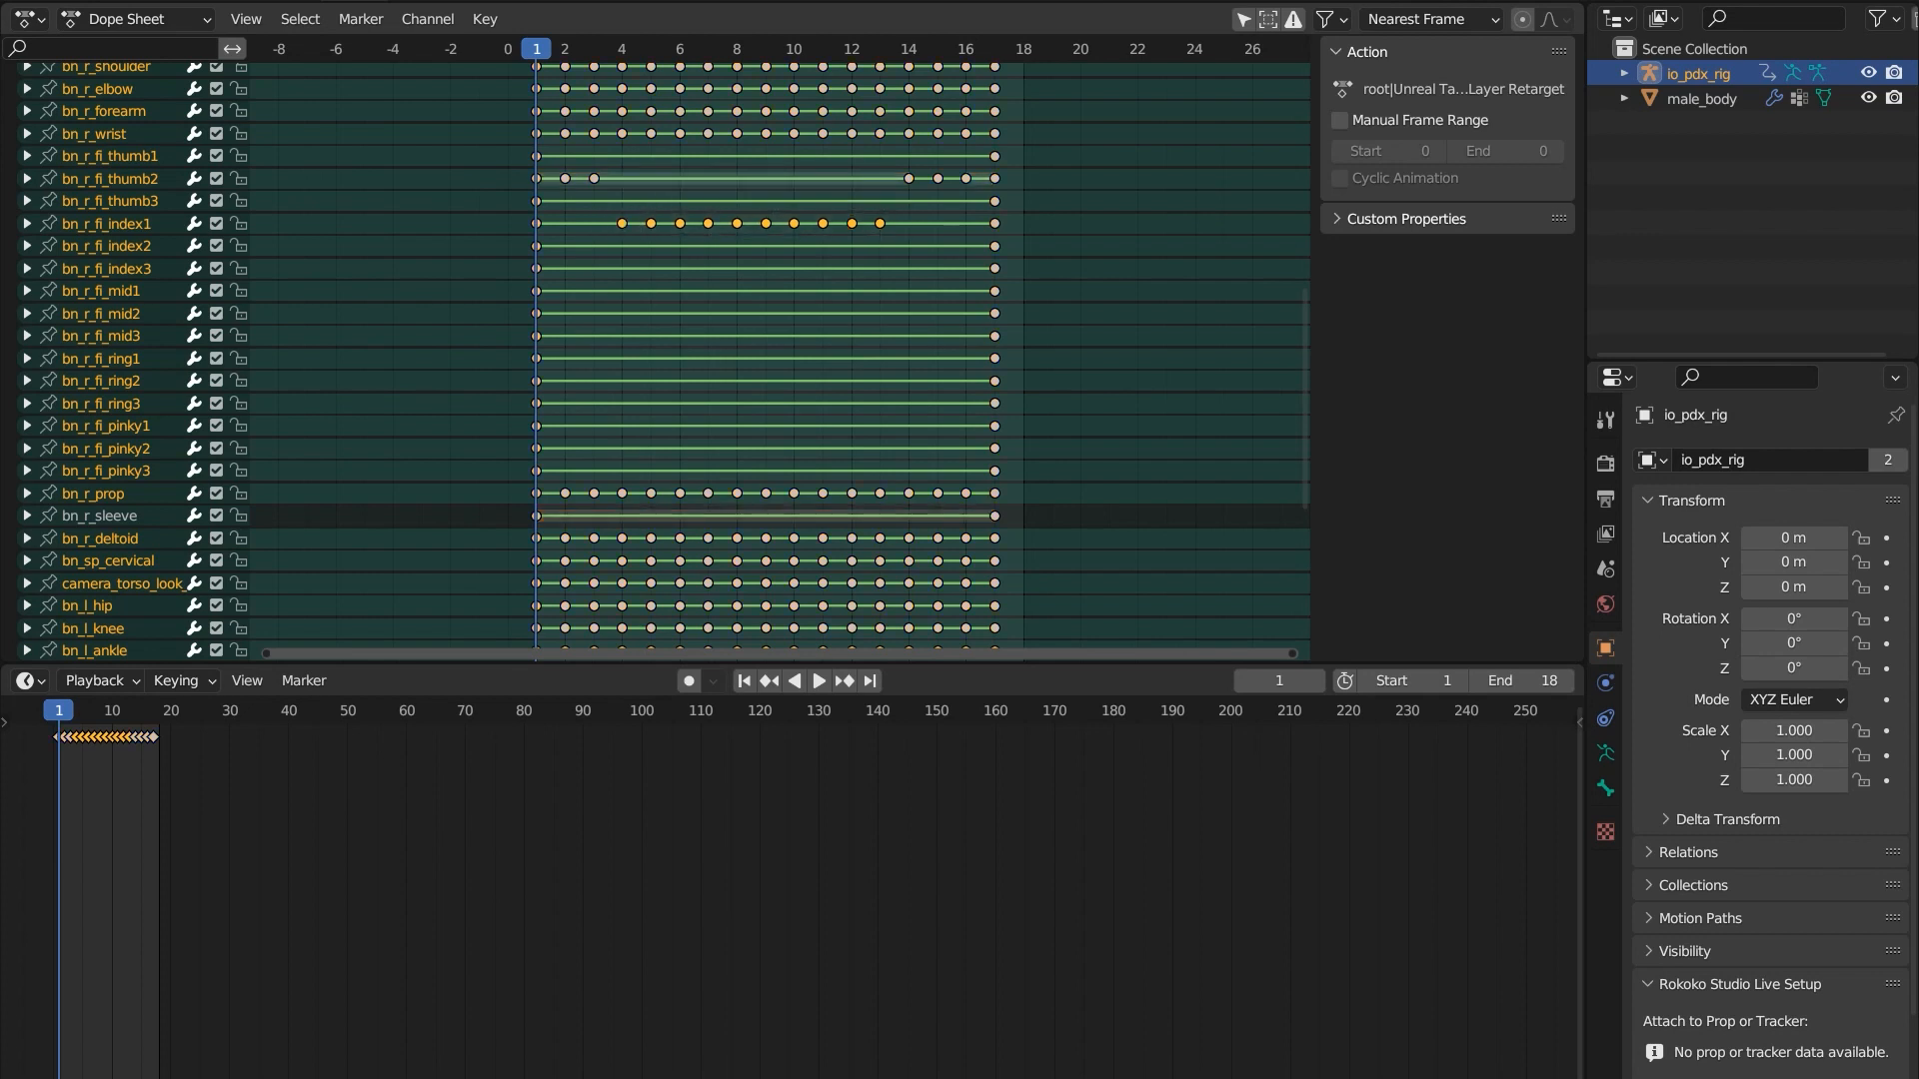
pyautogui.press('Delete')
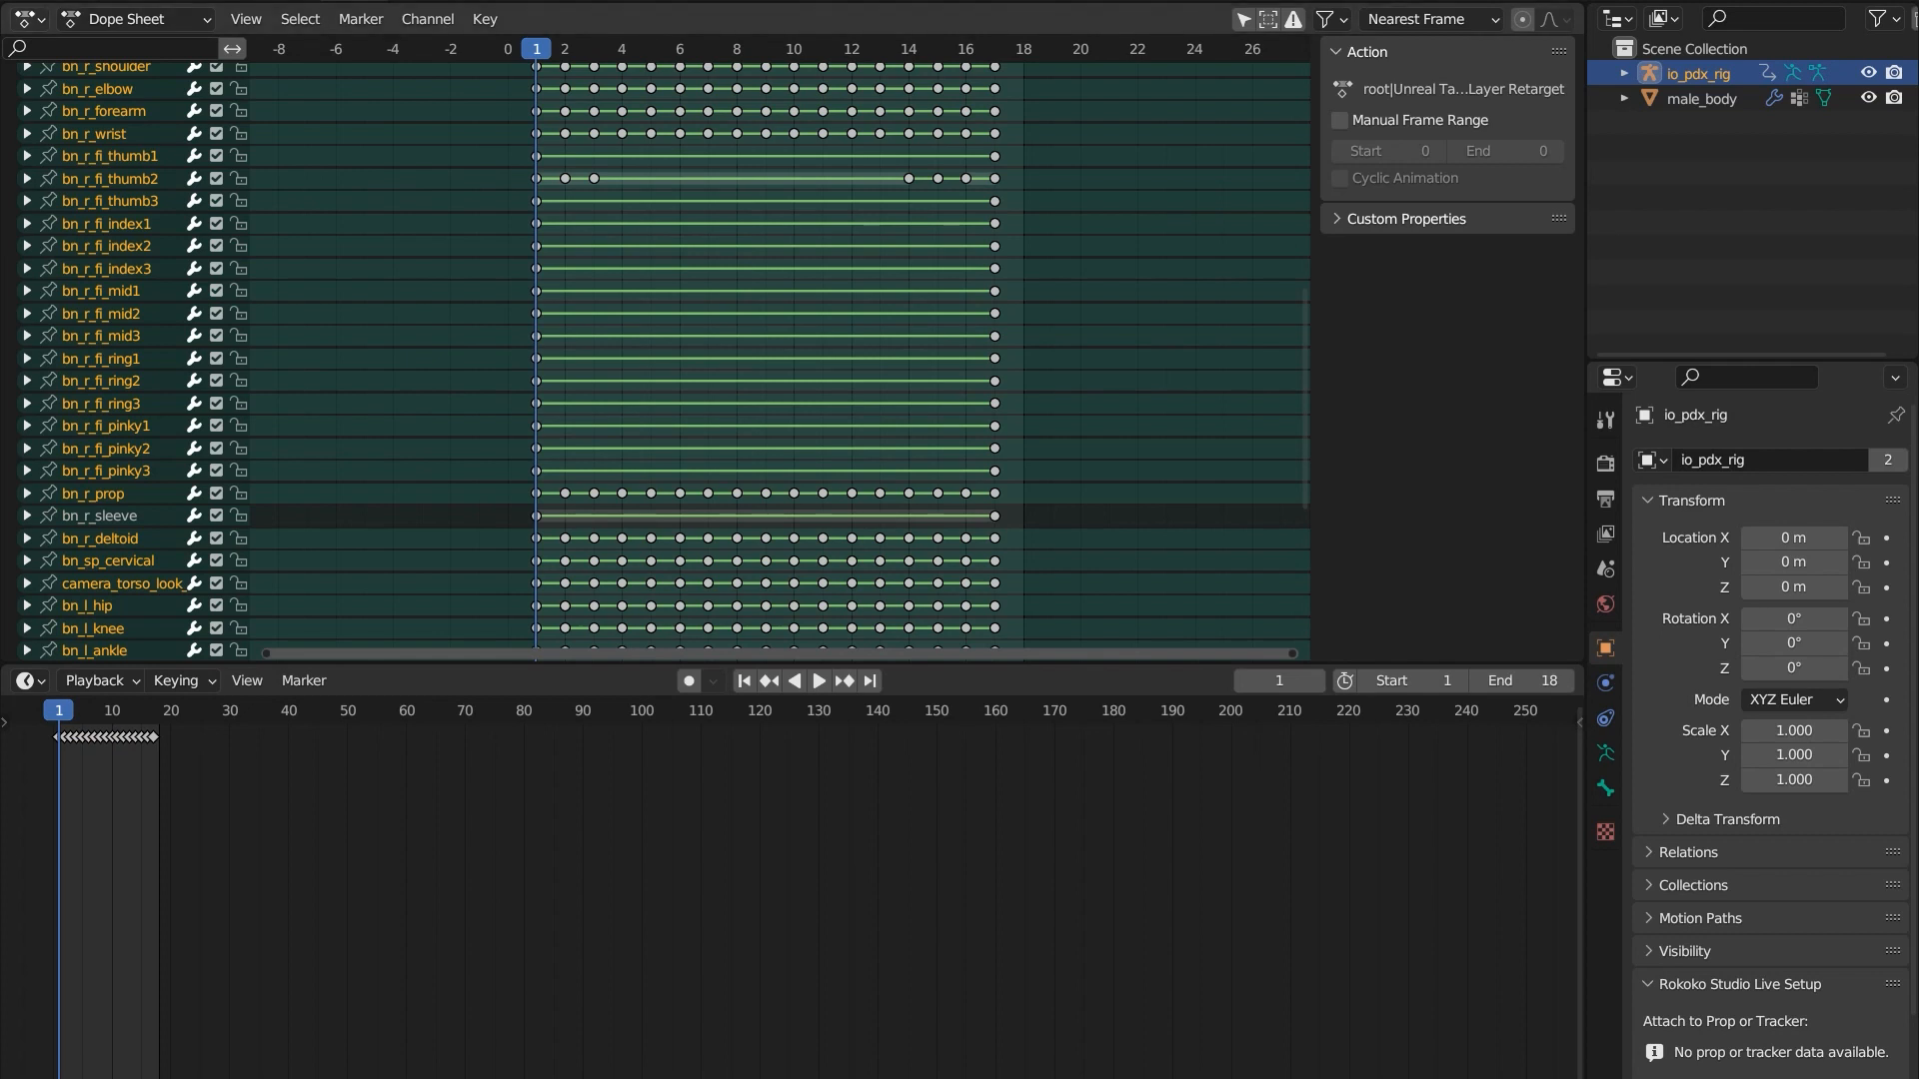
pyautogui.click(29, 19)
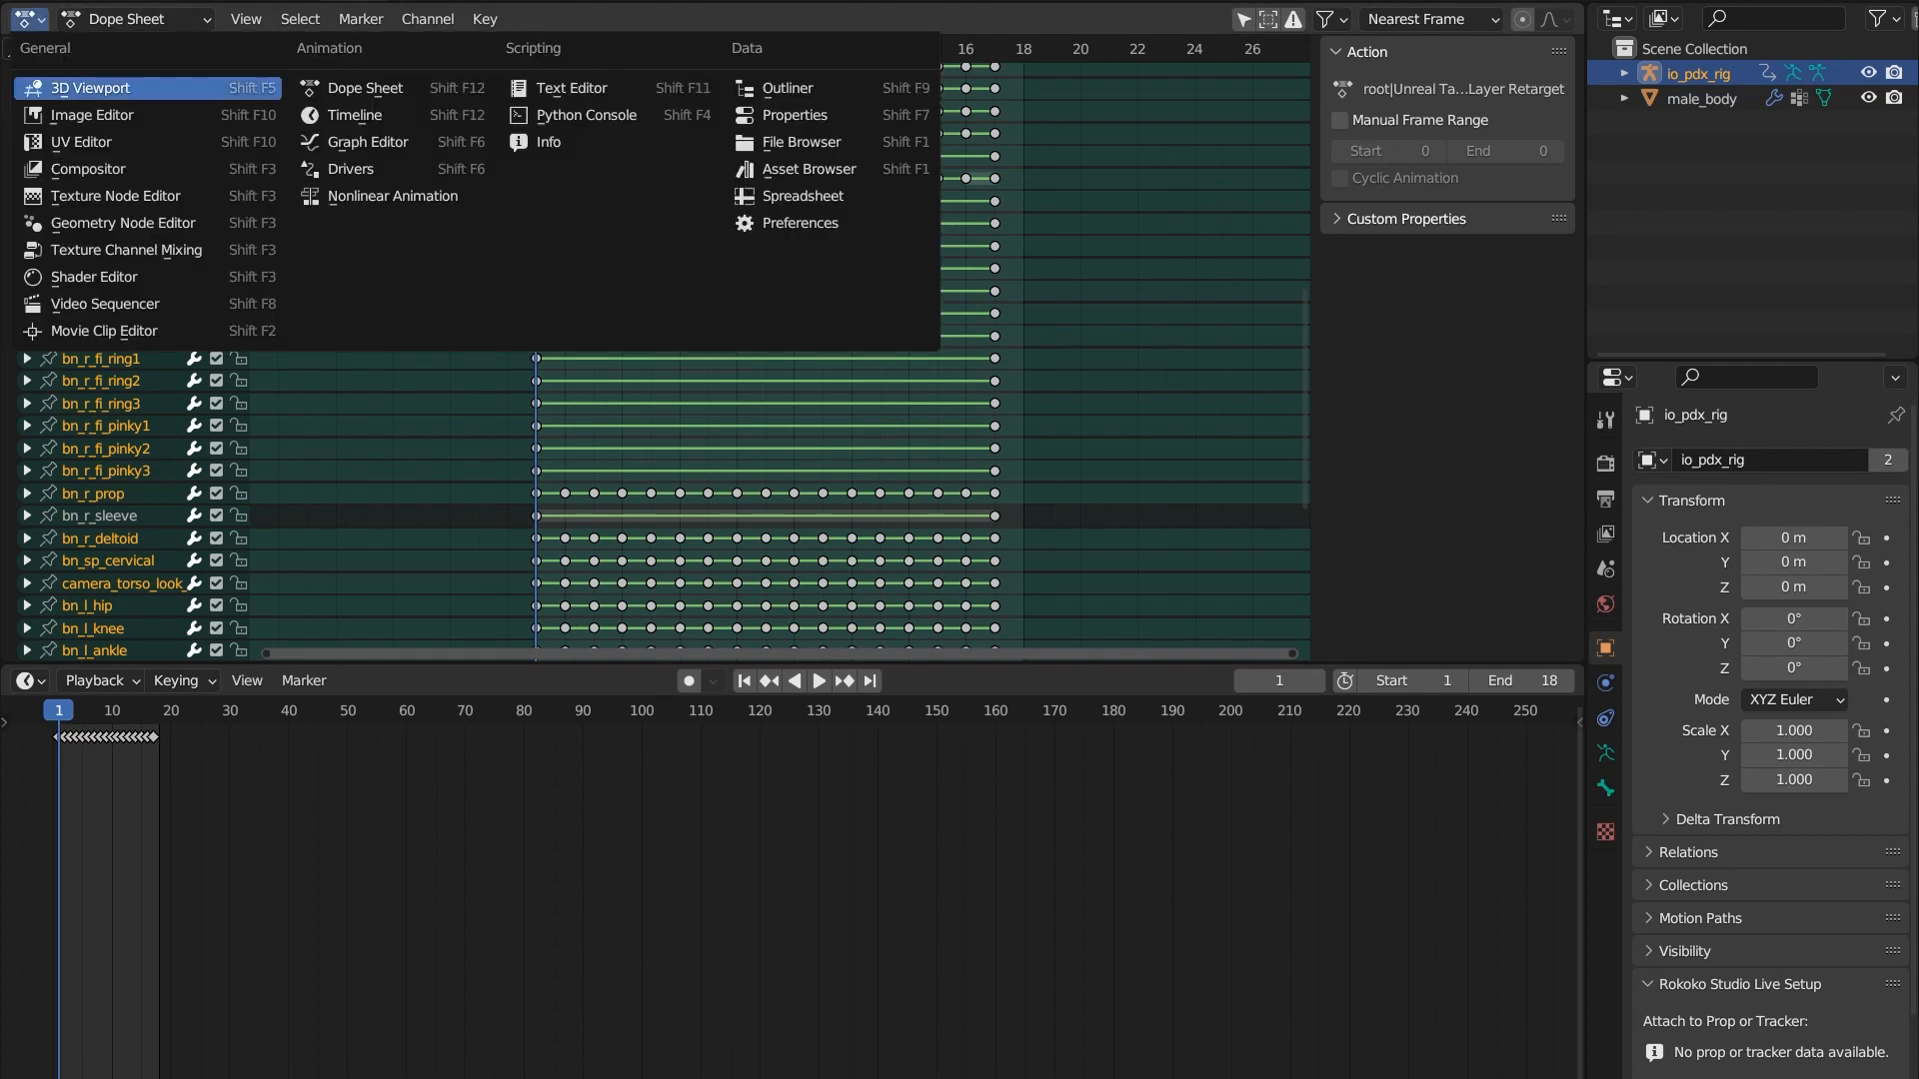
pyautogui.click(90, 88)
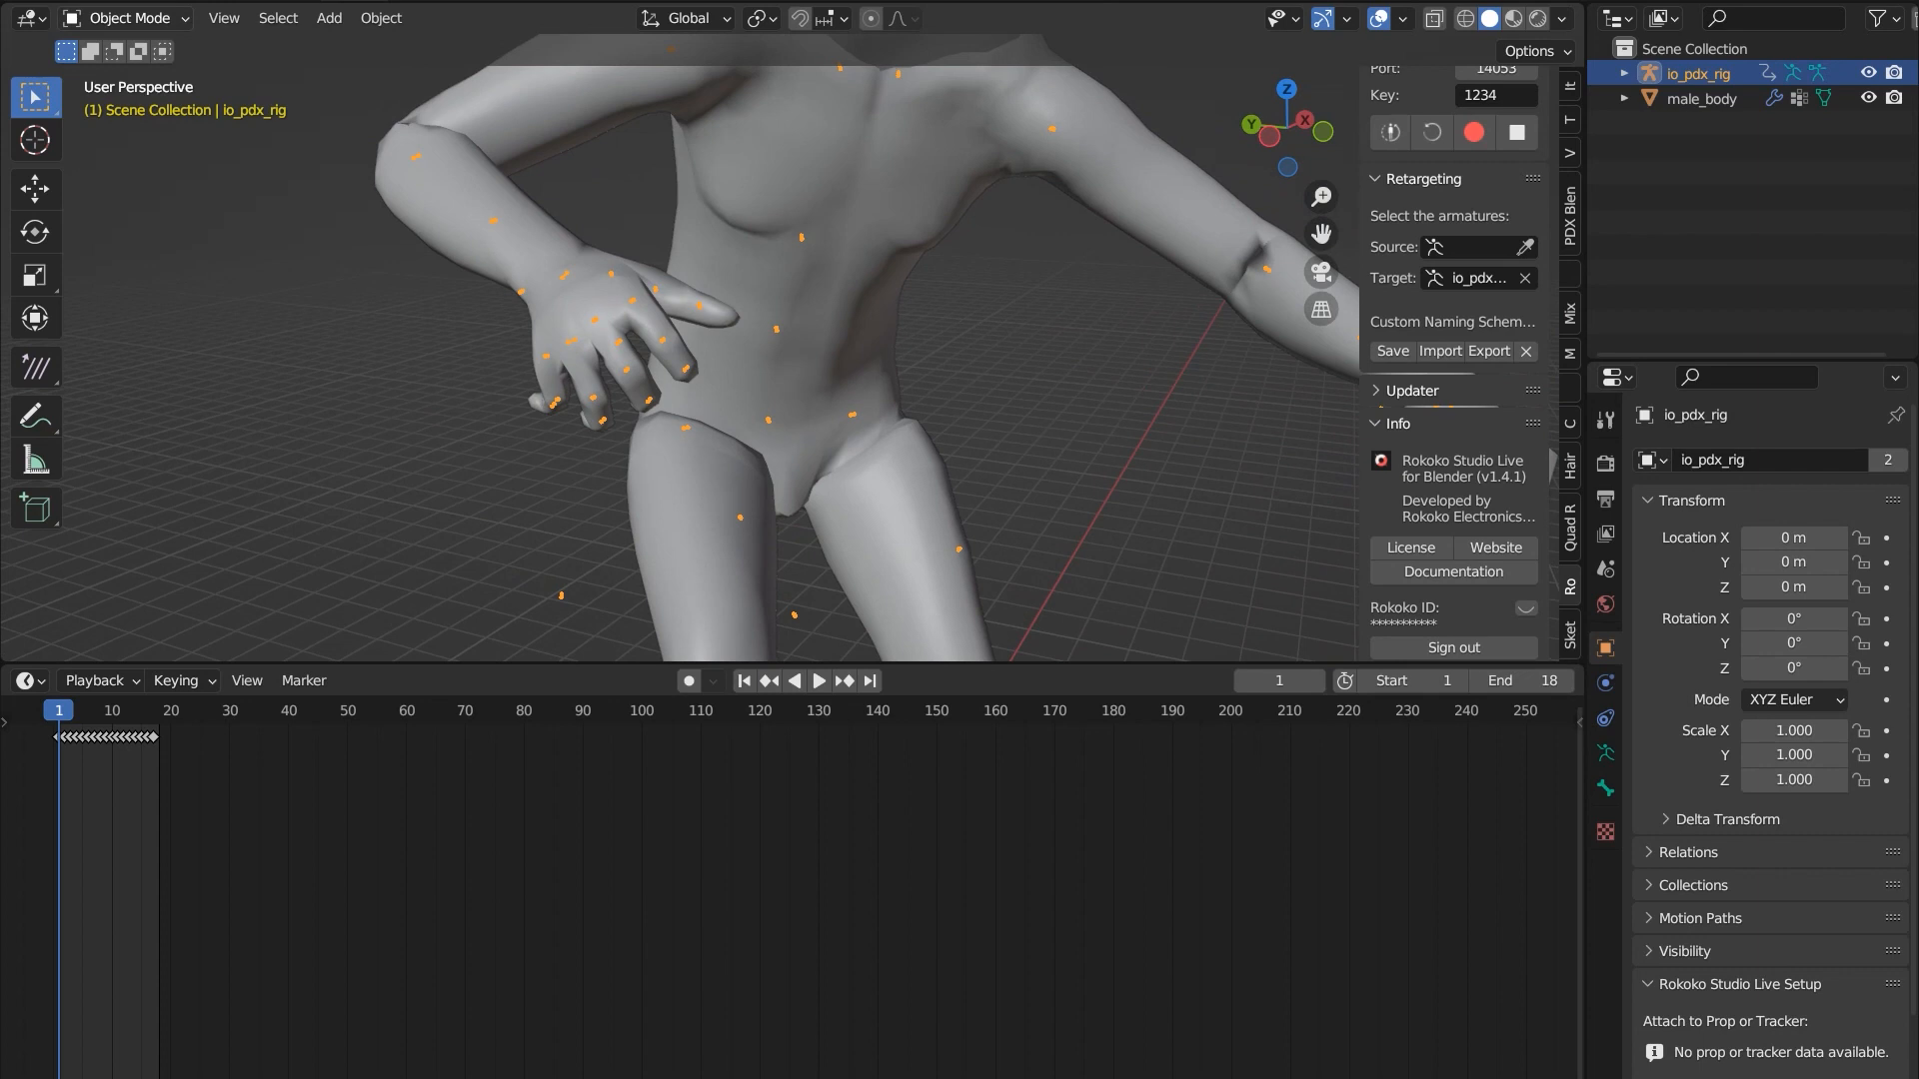
# - Recheck the right-hand finger bone keyframes in the Dope Sheet
pyautogui.click(30, 17)
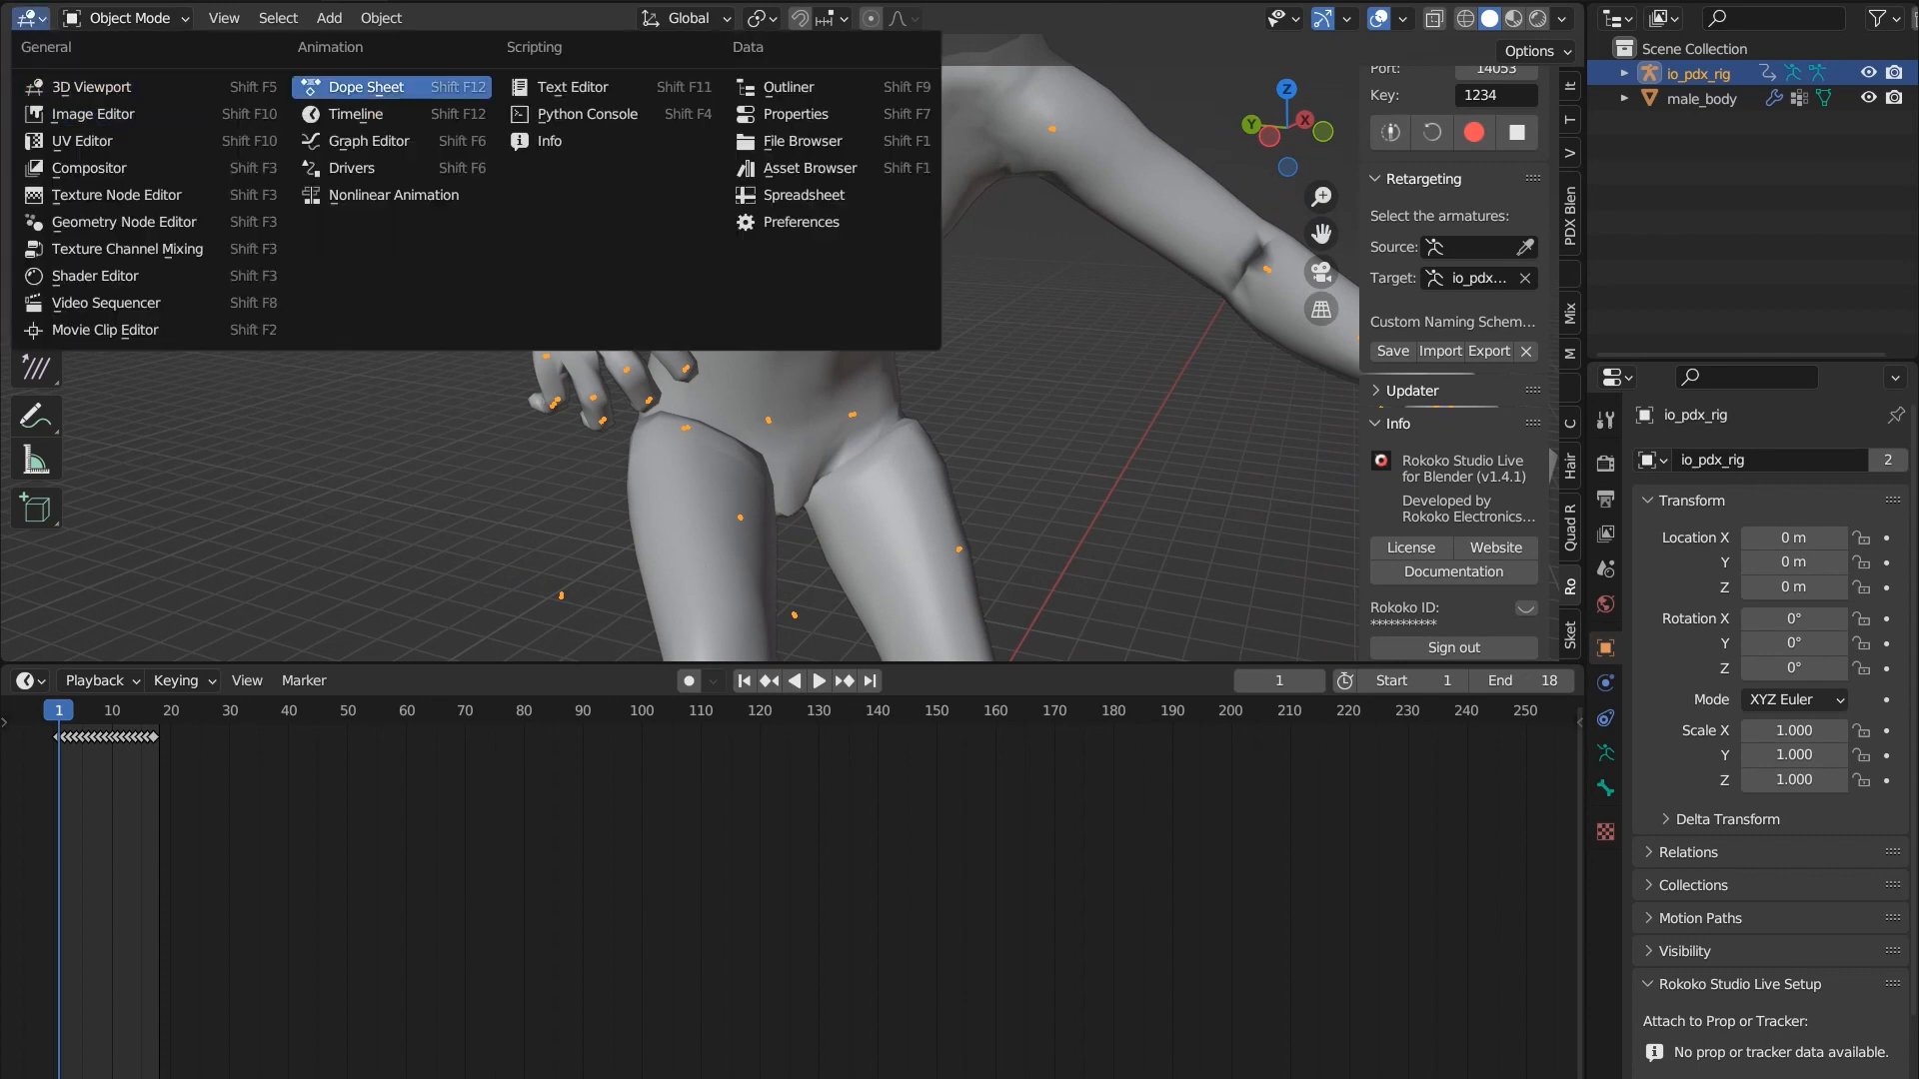
pyautogui.click(366, 87)
pyautogui.scroll(-2, 773, 349)
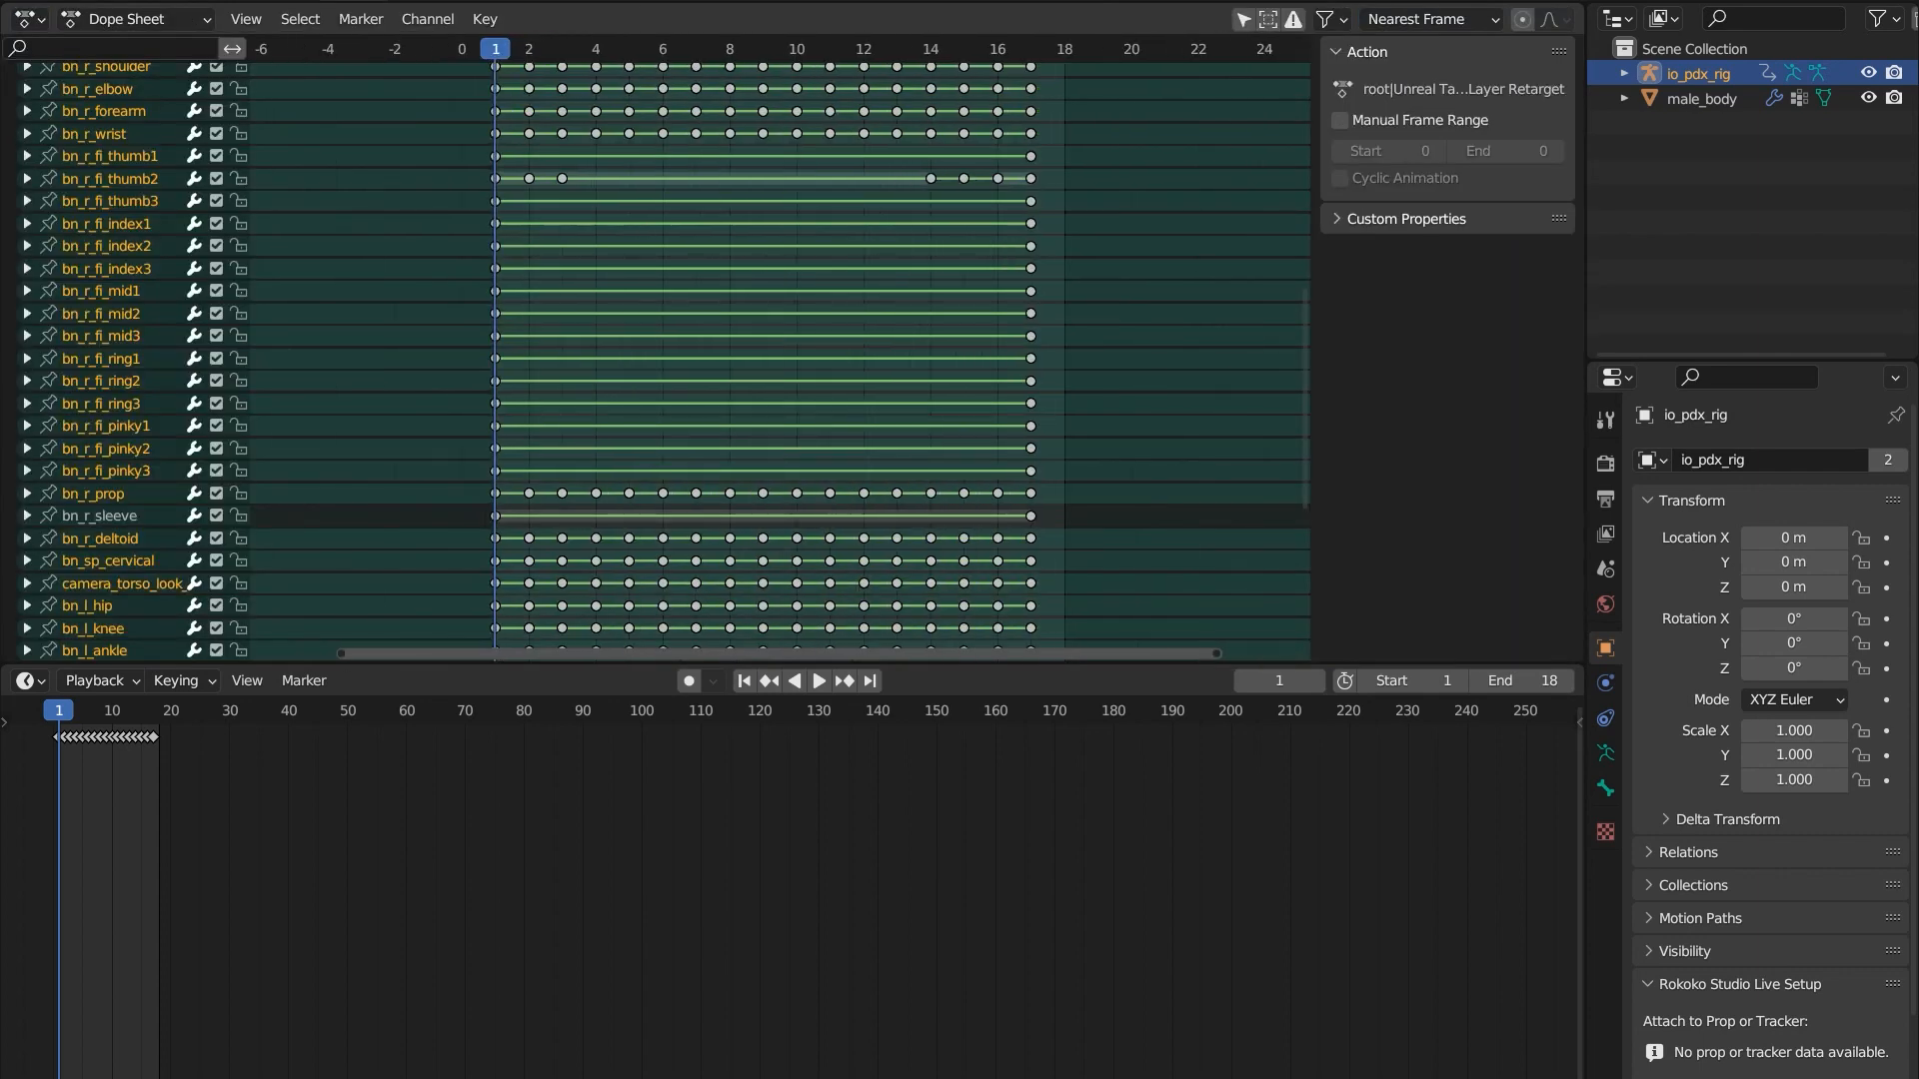
pyautogui.scroll(1, 774, 350)
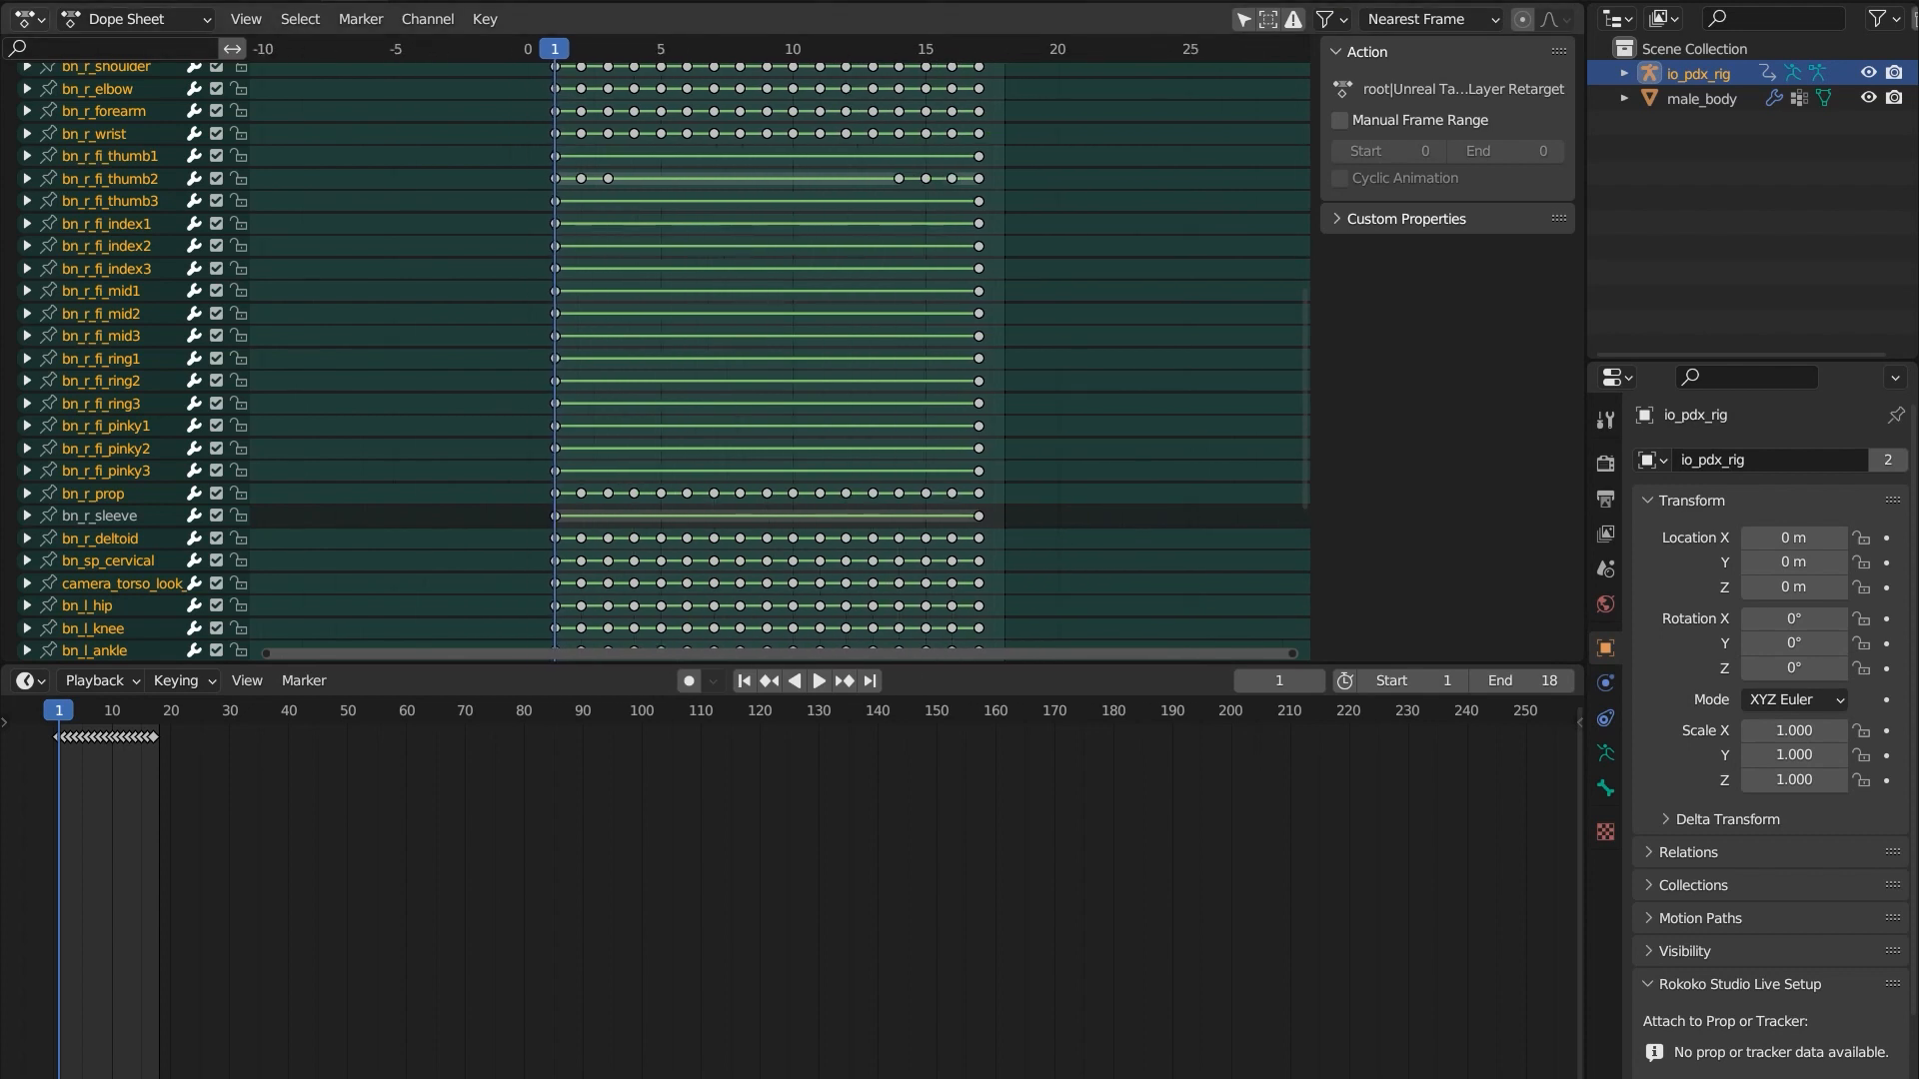
pyautogui.scroll(-1, 786, 350)
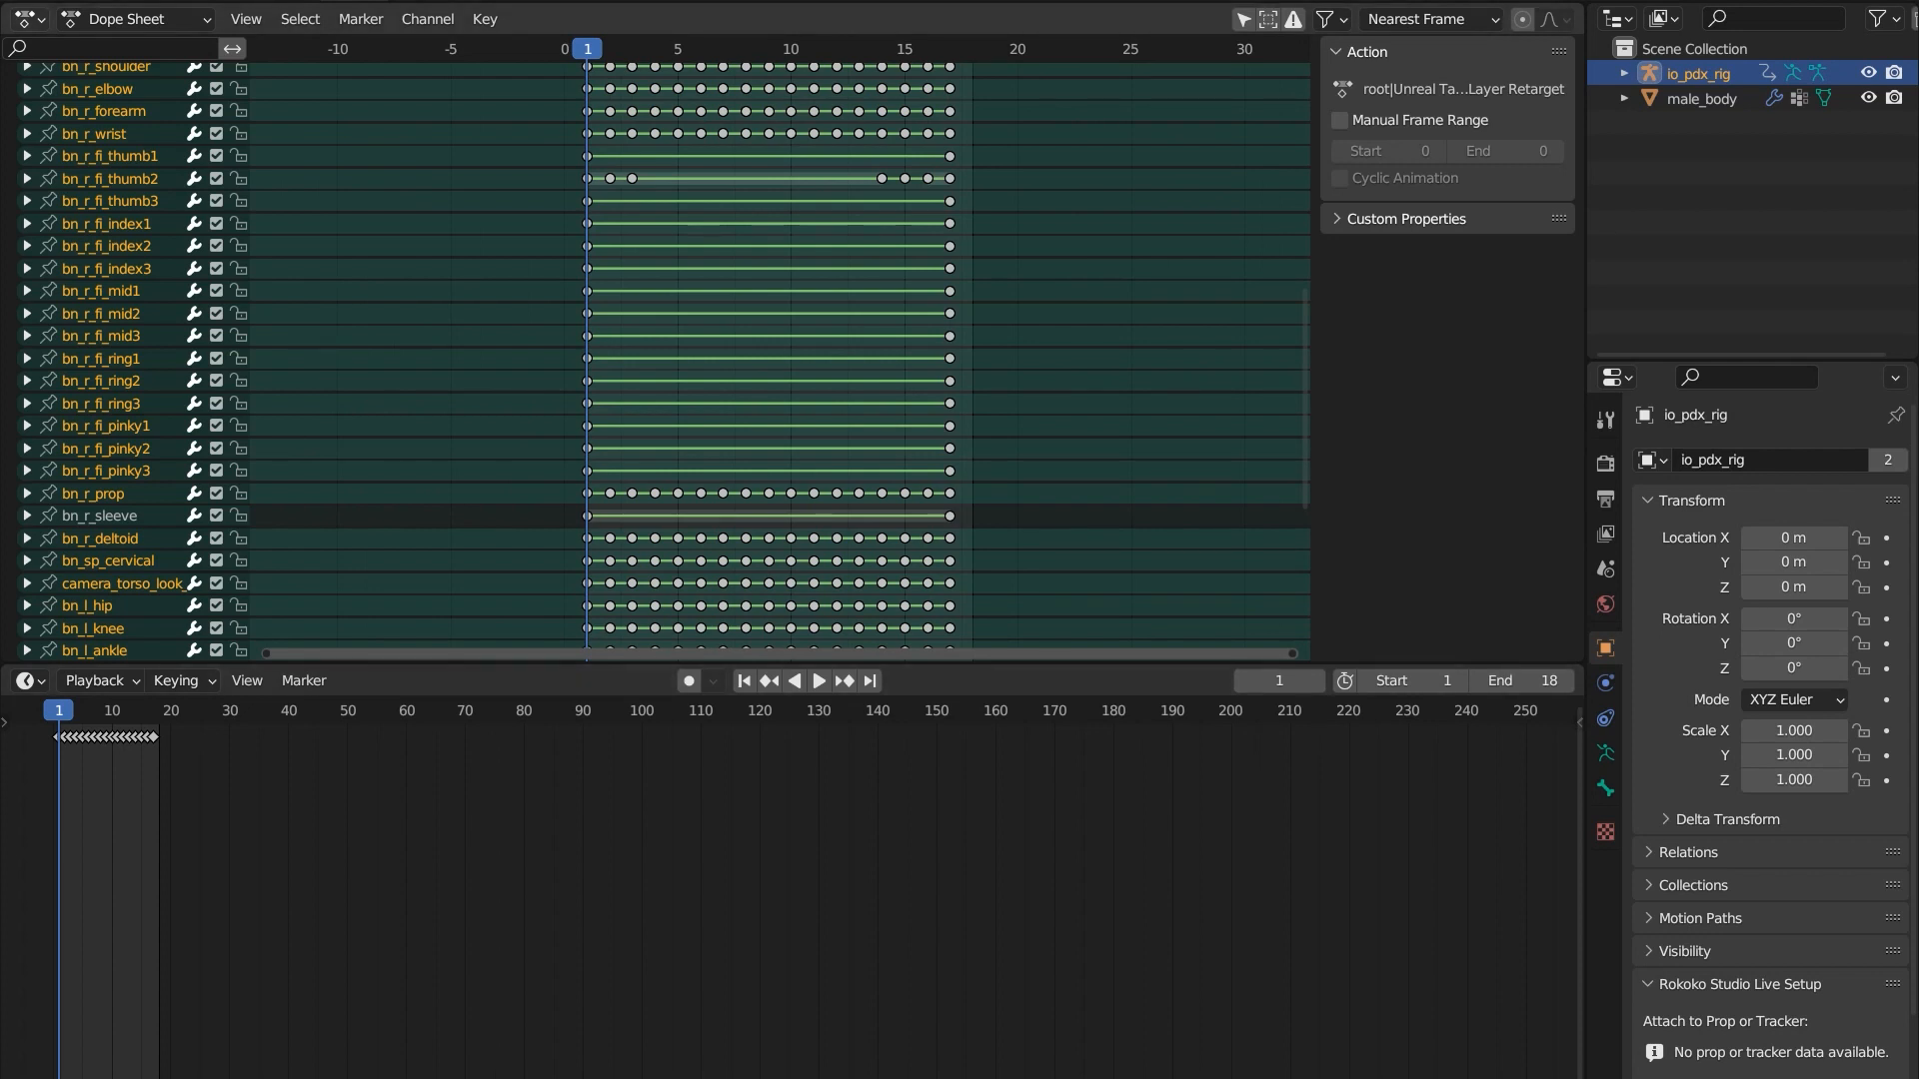
# - Play the animation on the male body in the 3D Viewport and pause it at frame 9
pyautogui.click(30, 18)
pyautogui.click(70, 86)
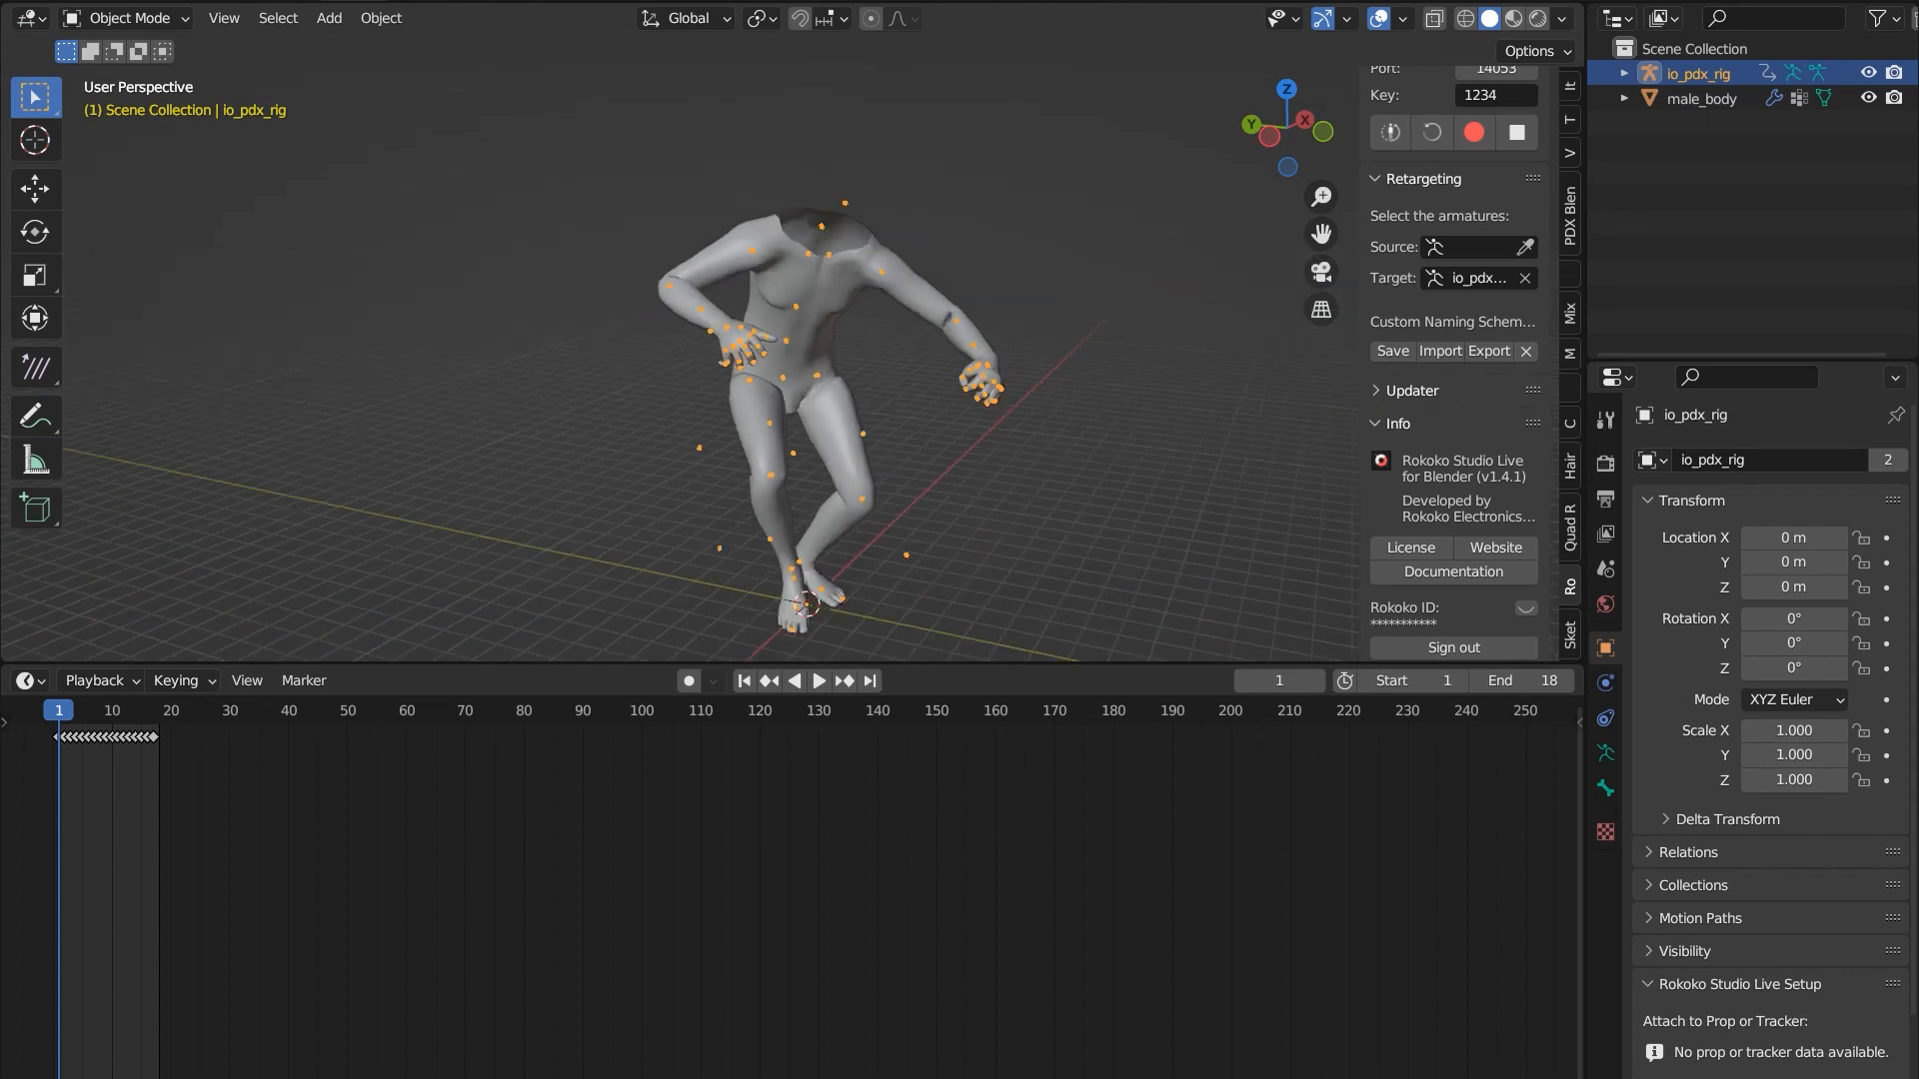
pyautogui.click(817, 681)
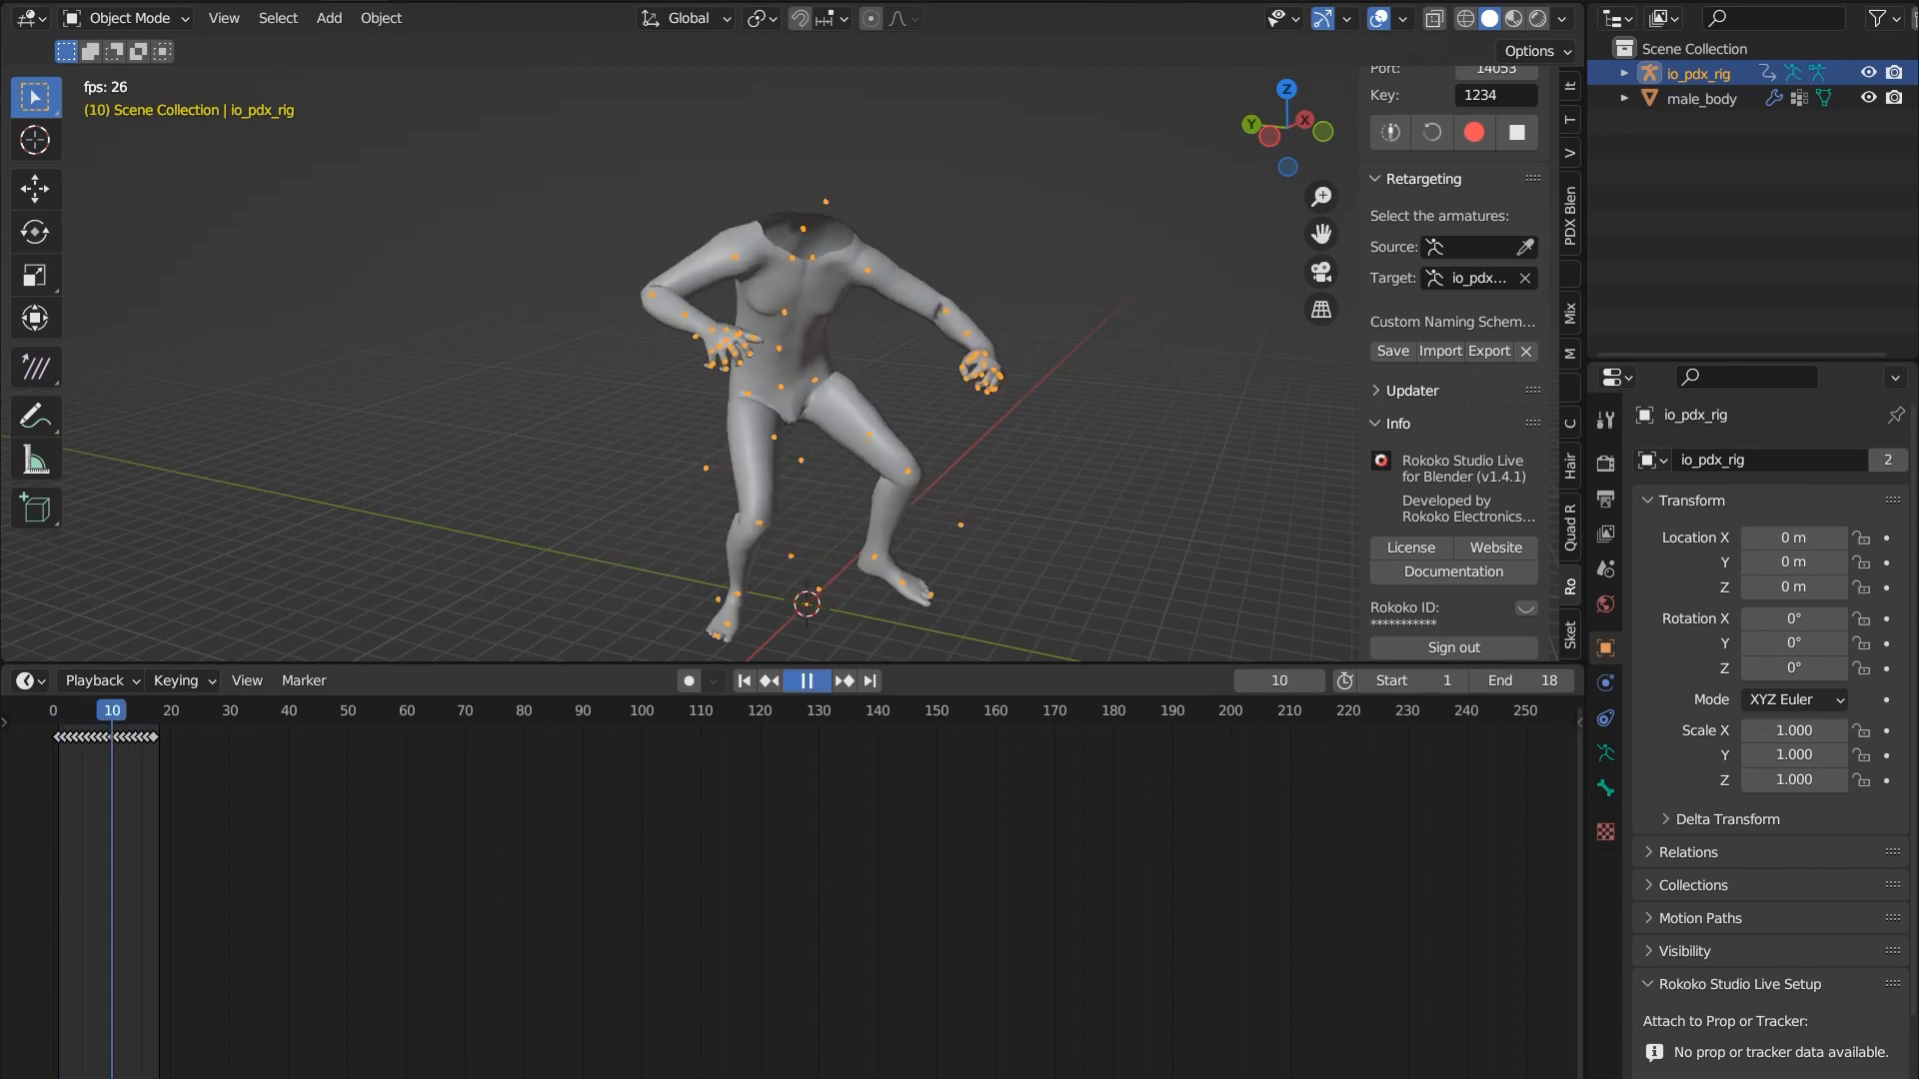
pyautogui.press('space')
pyautogui.press('space')
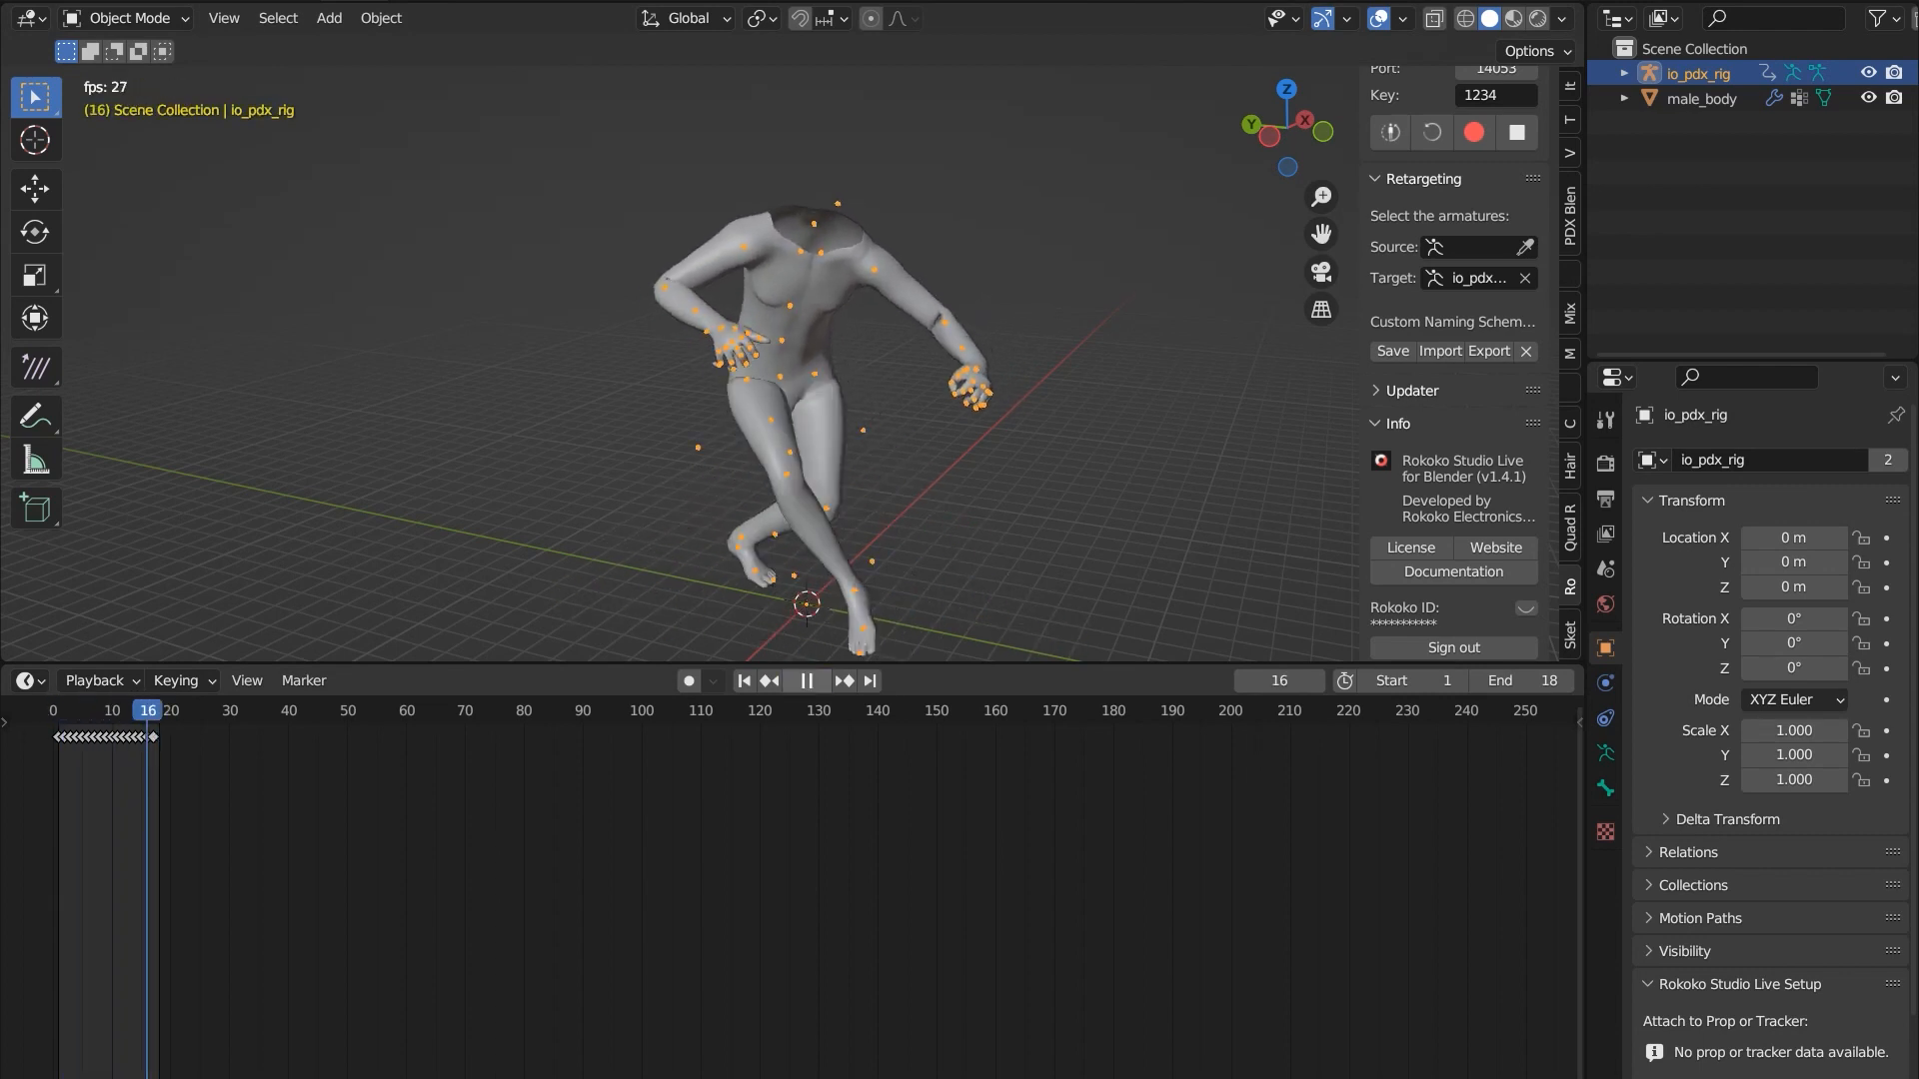
pyautogui.press('space')
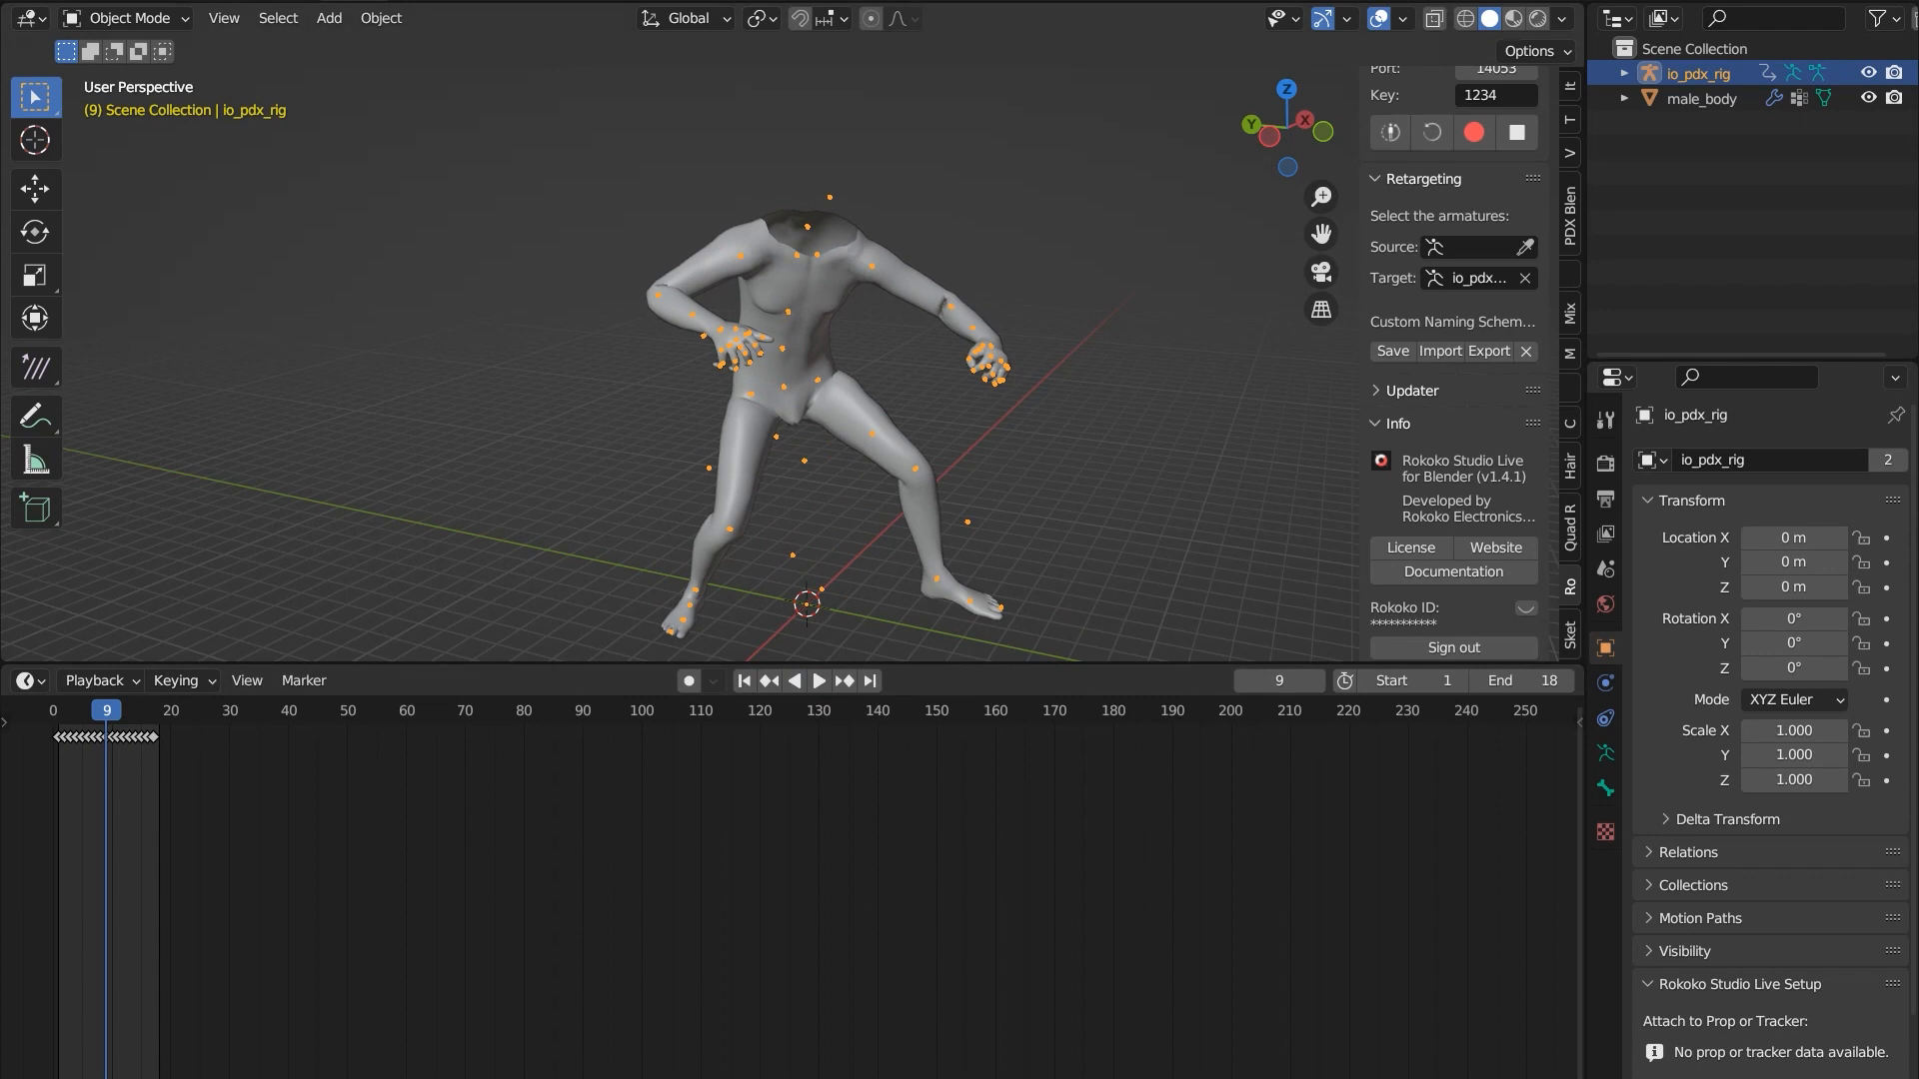
# - Review the io_pdx_rig bone keyframes in the Dope Sheet, especially the left-hand finger bones, and return to the 3D Viewport
pyautogui.click(27, 18)
pyautogui.click(400, 87)
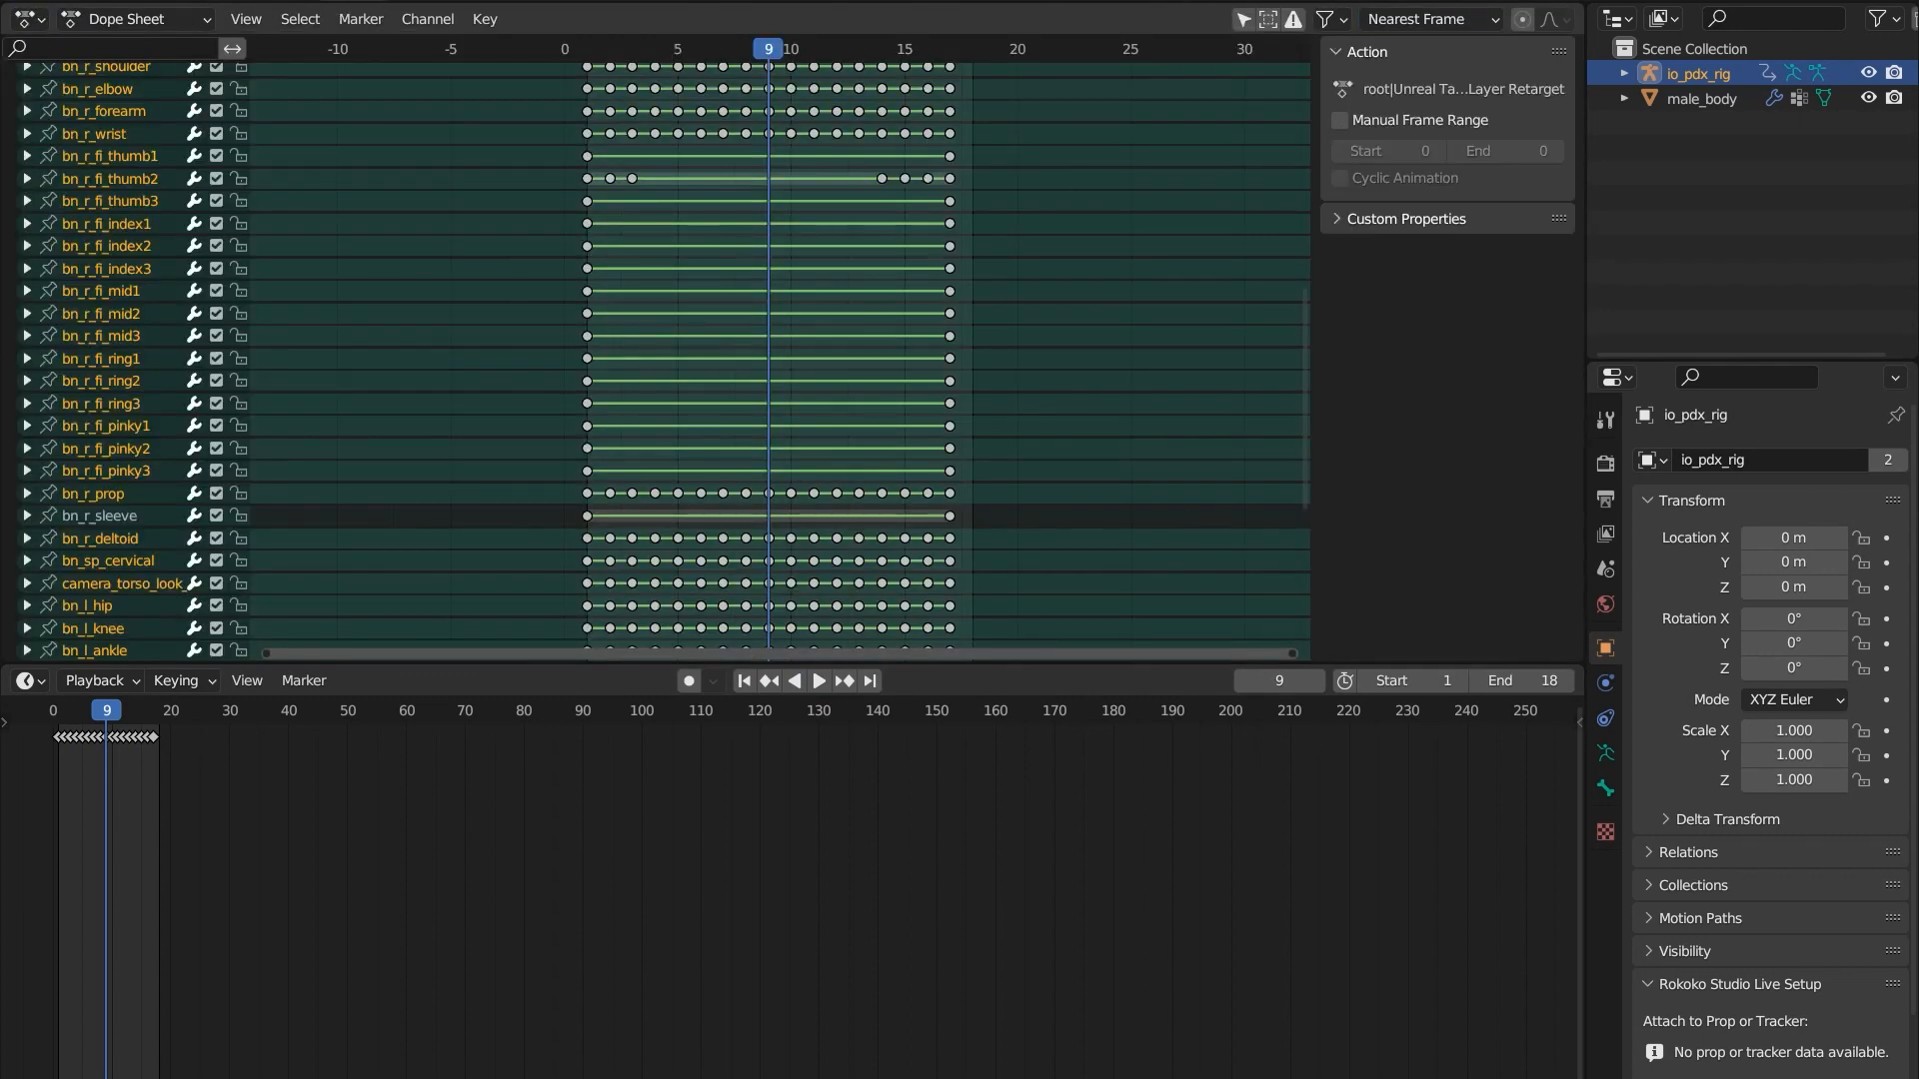
pyautogui.scroll(4, 780, 360)
pyautogui.scroll(-3, 780, 360)
pyautogui.scroll(10, 659, 360)
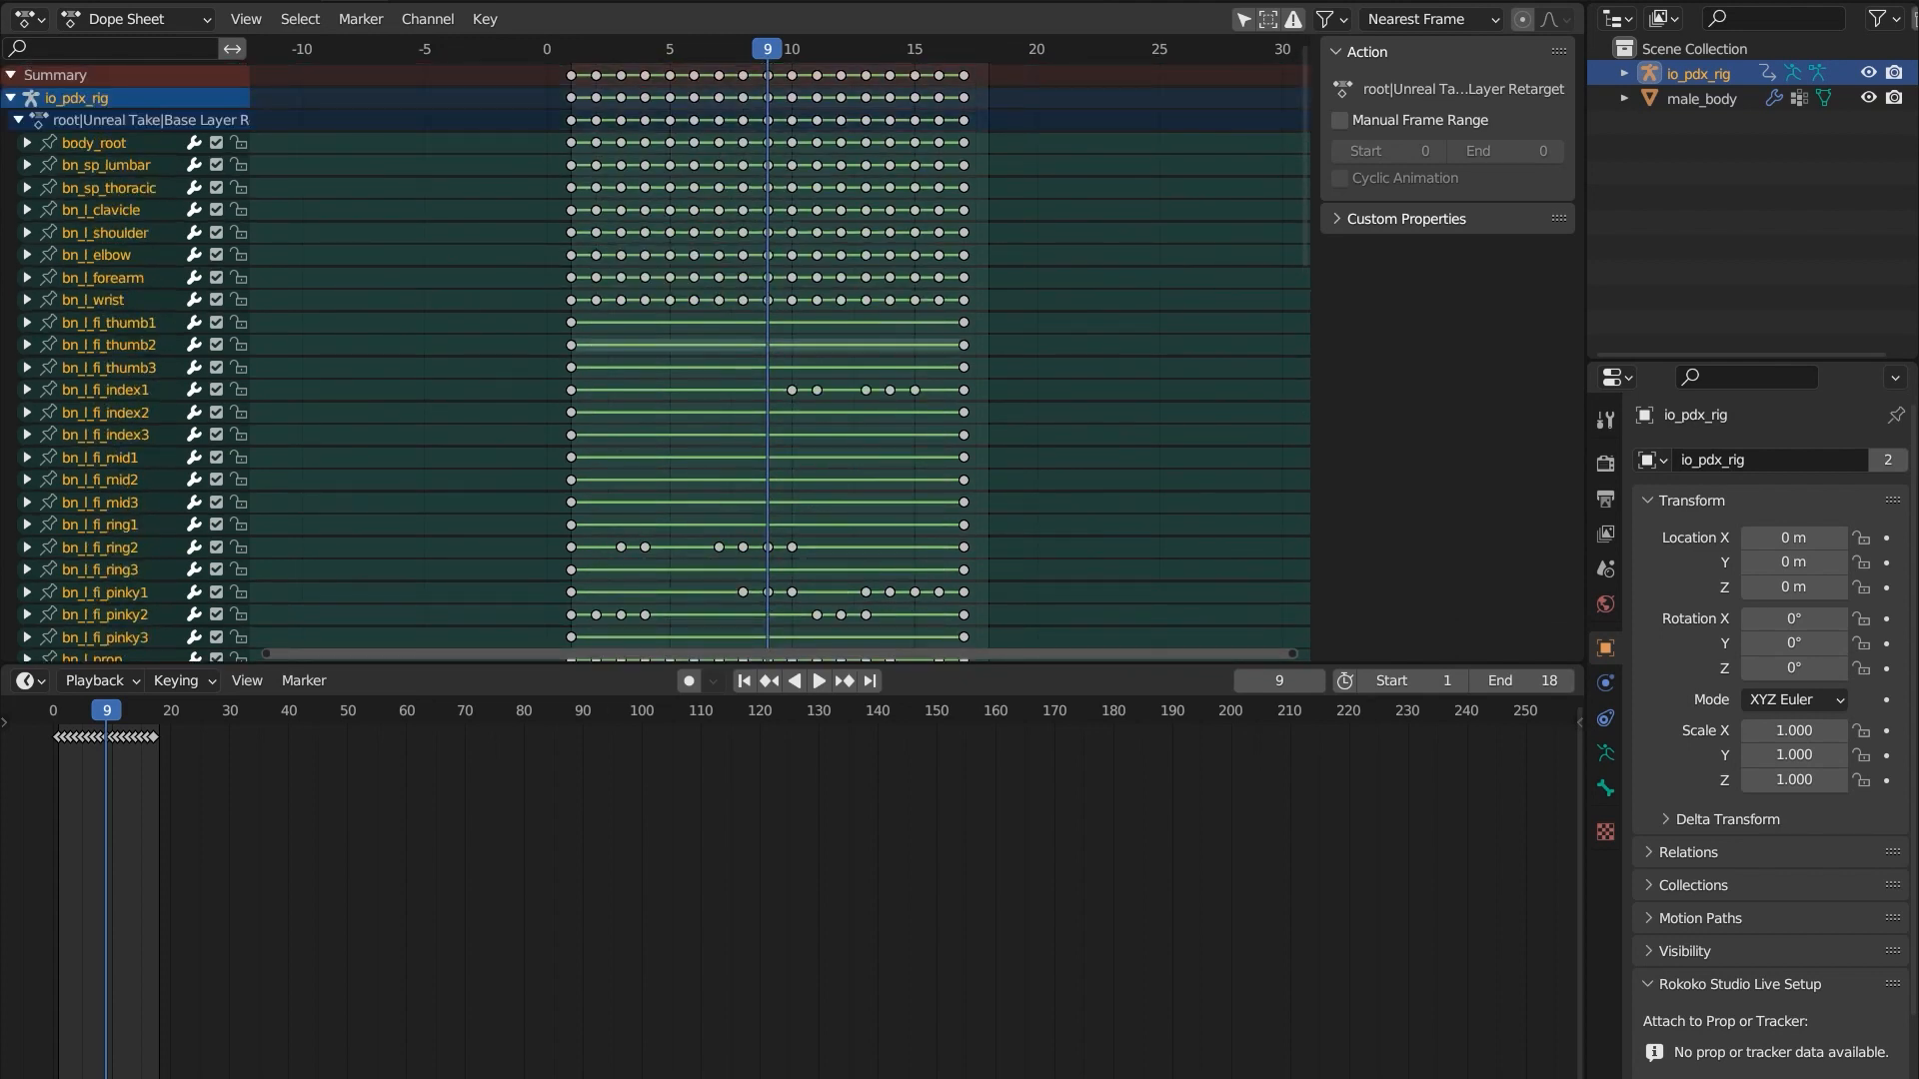
pyautogui.scroll(-3, 660, 360)
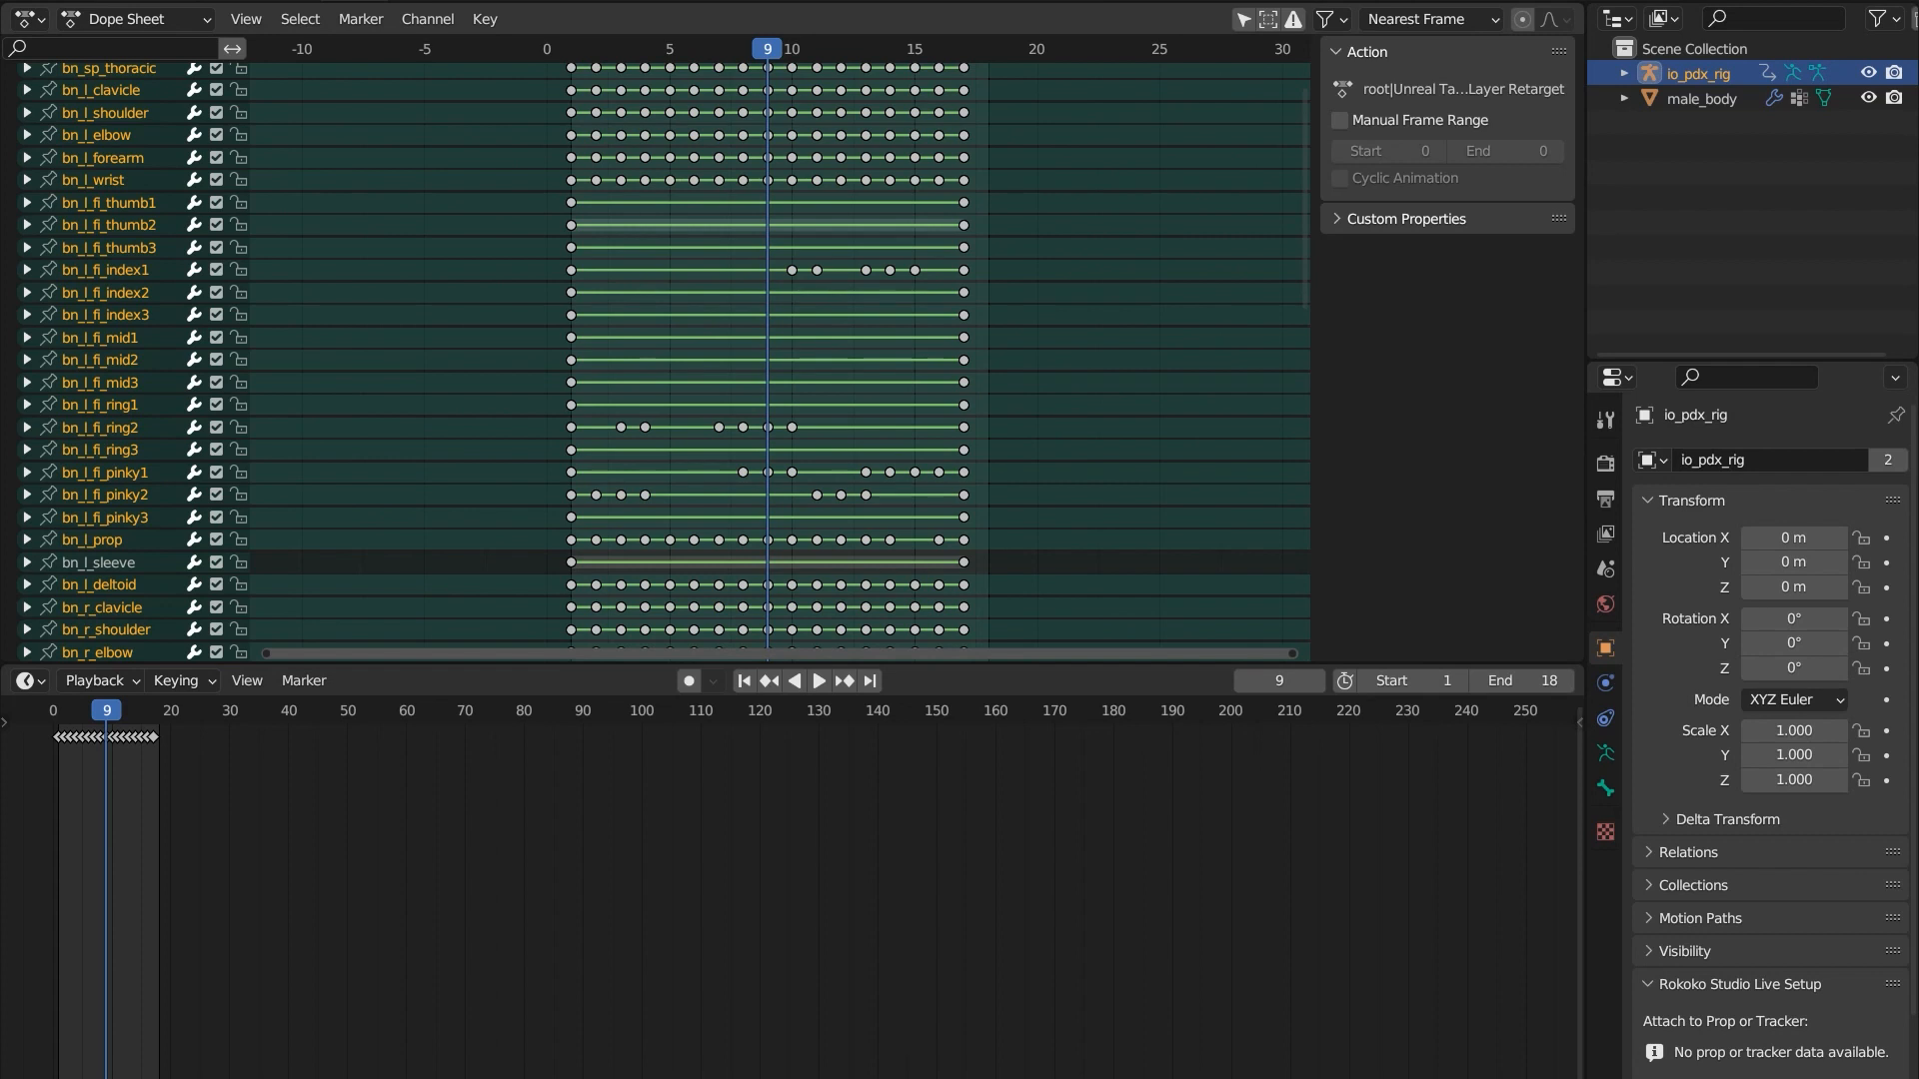
pyautogui.scroll(-2, 782, 360)
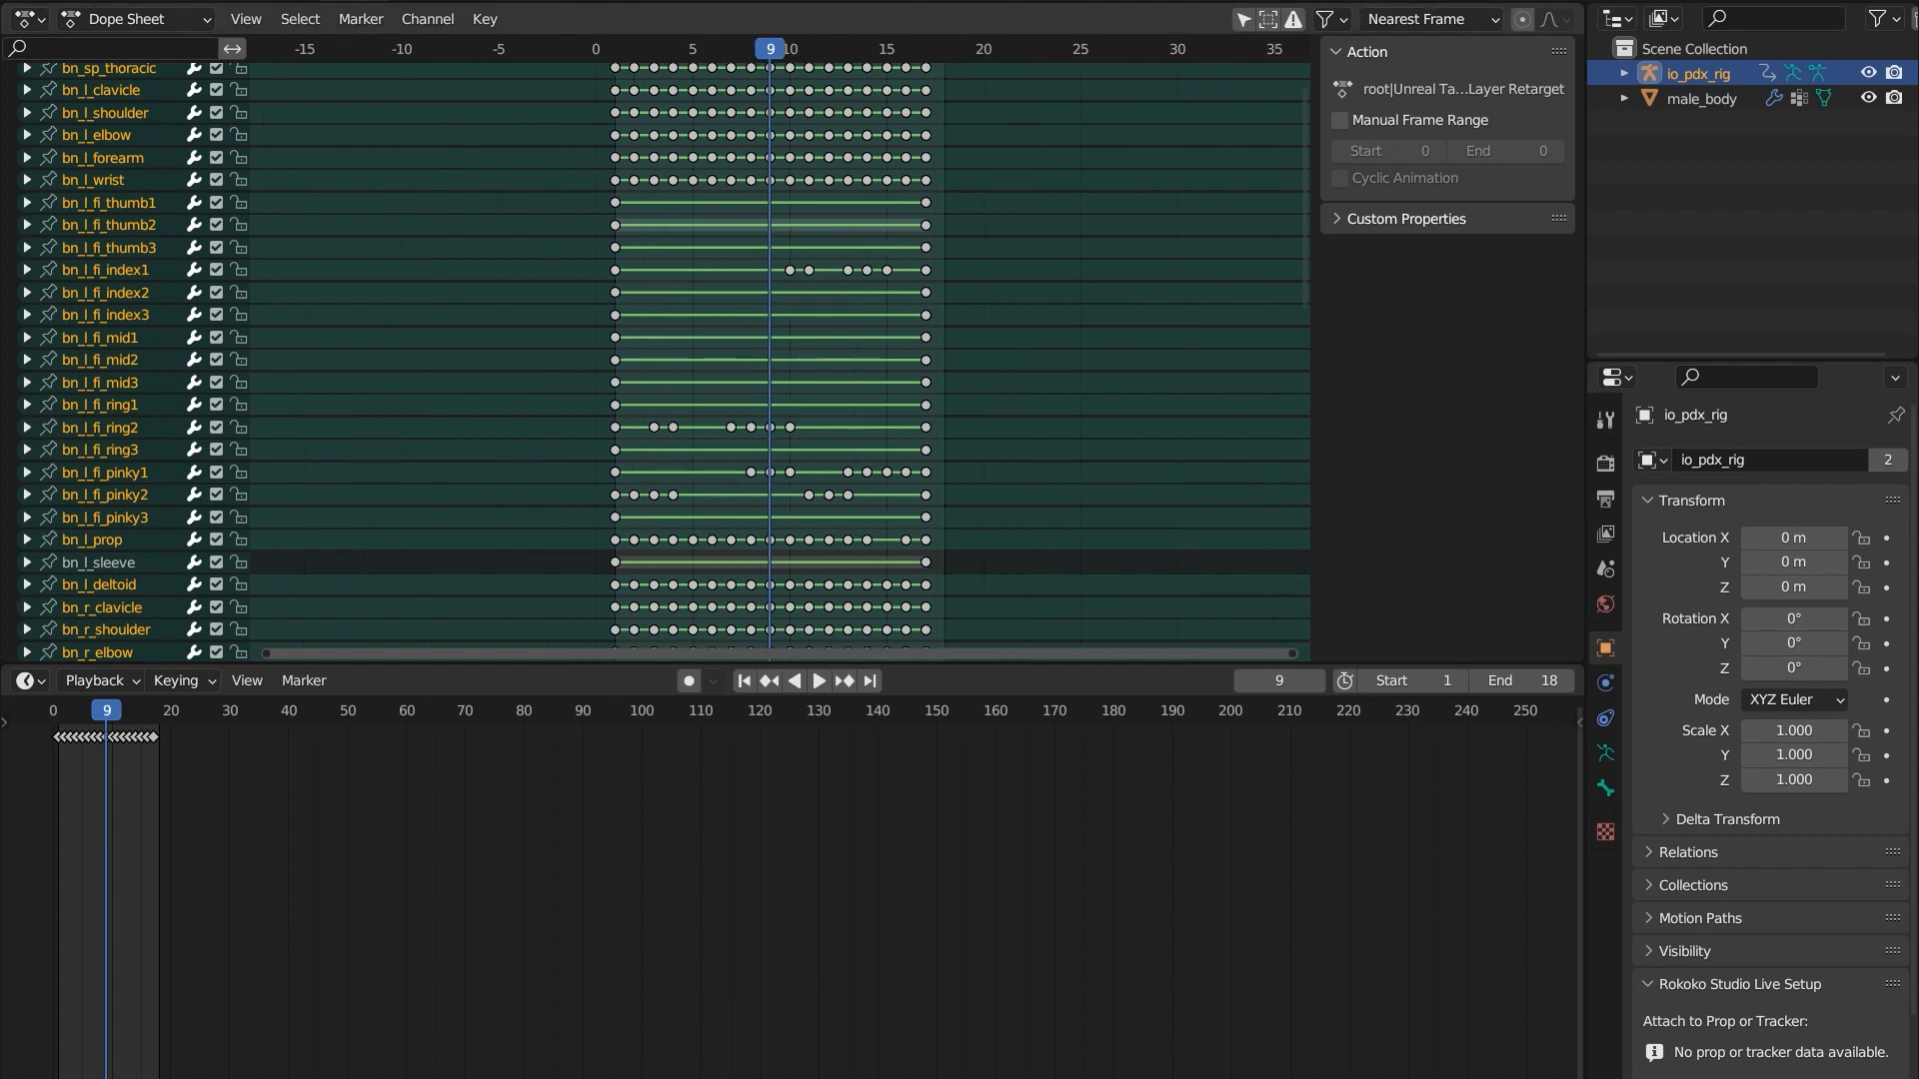
pyautogui.scroll(-1, 782, 360)
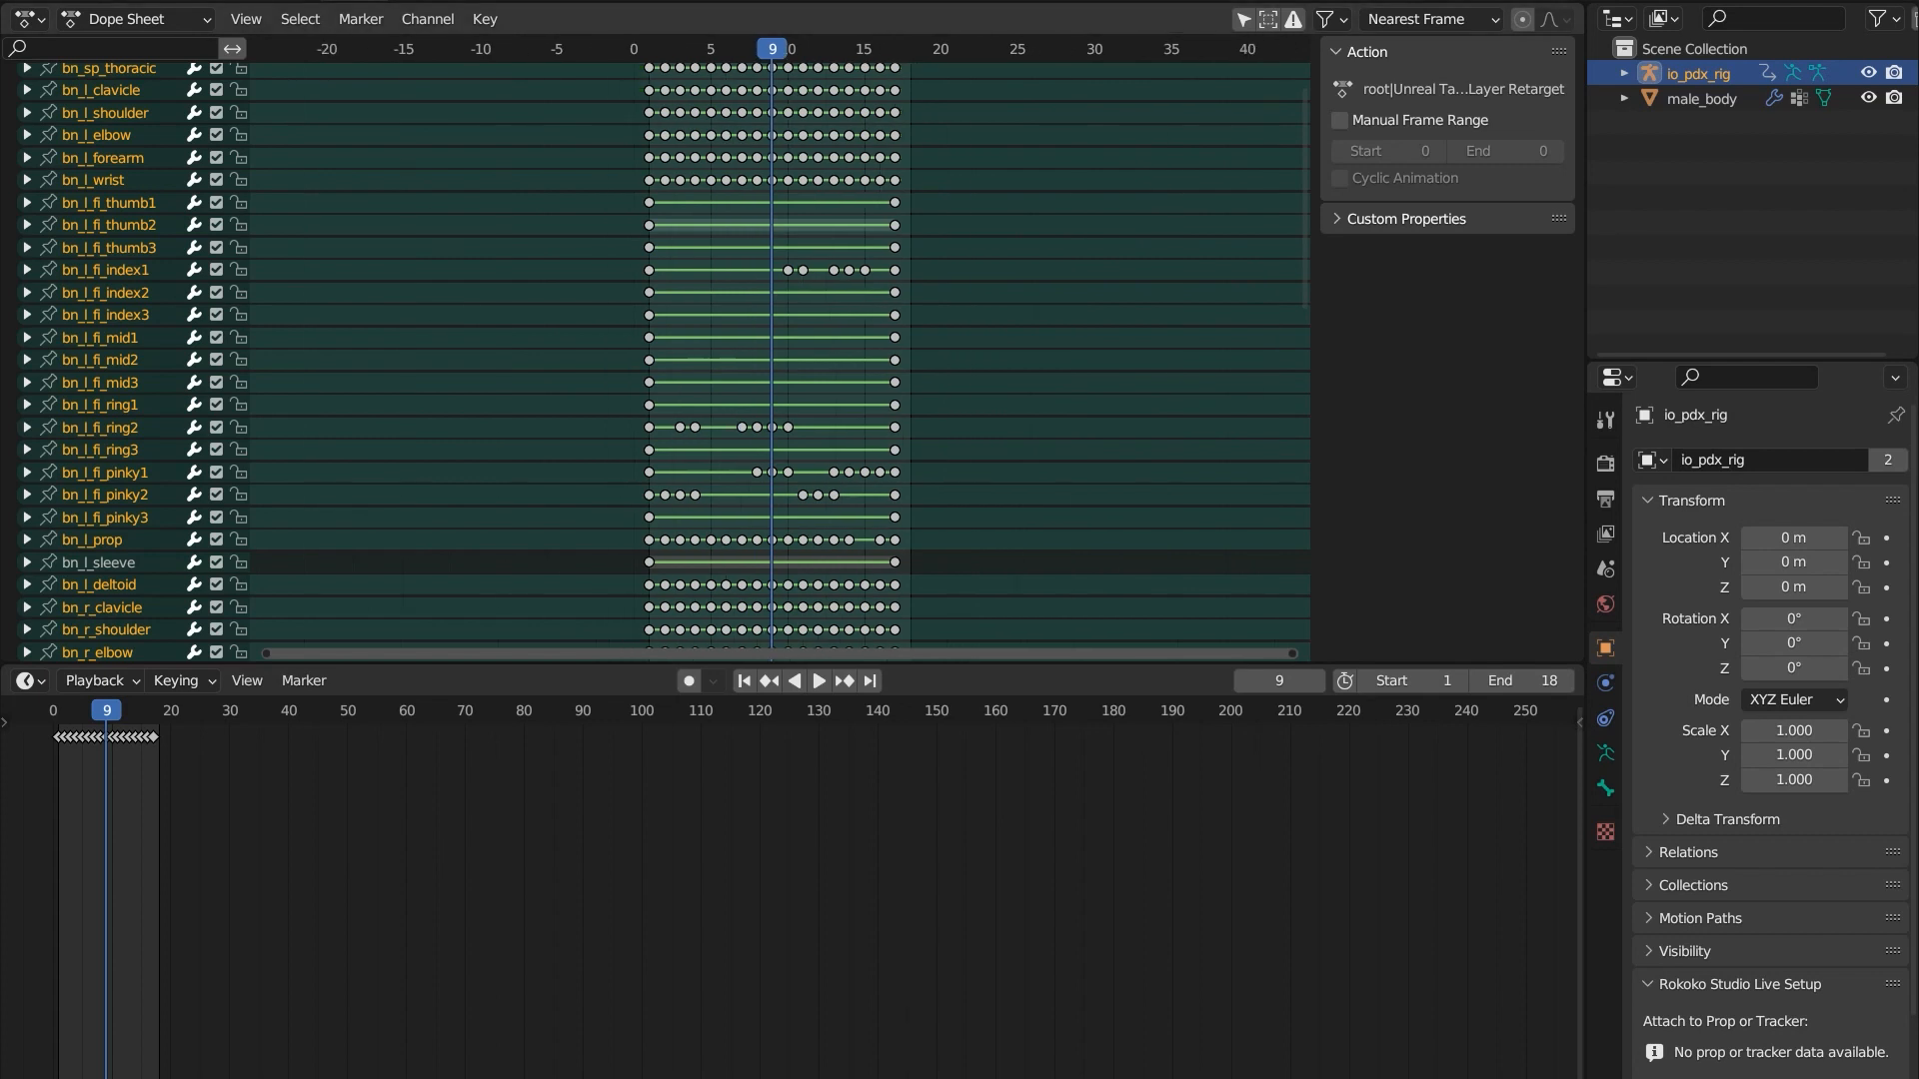
pyautogui.scroll(-1, 781, 360)
pyautogui.scroll(2, 782, 360)
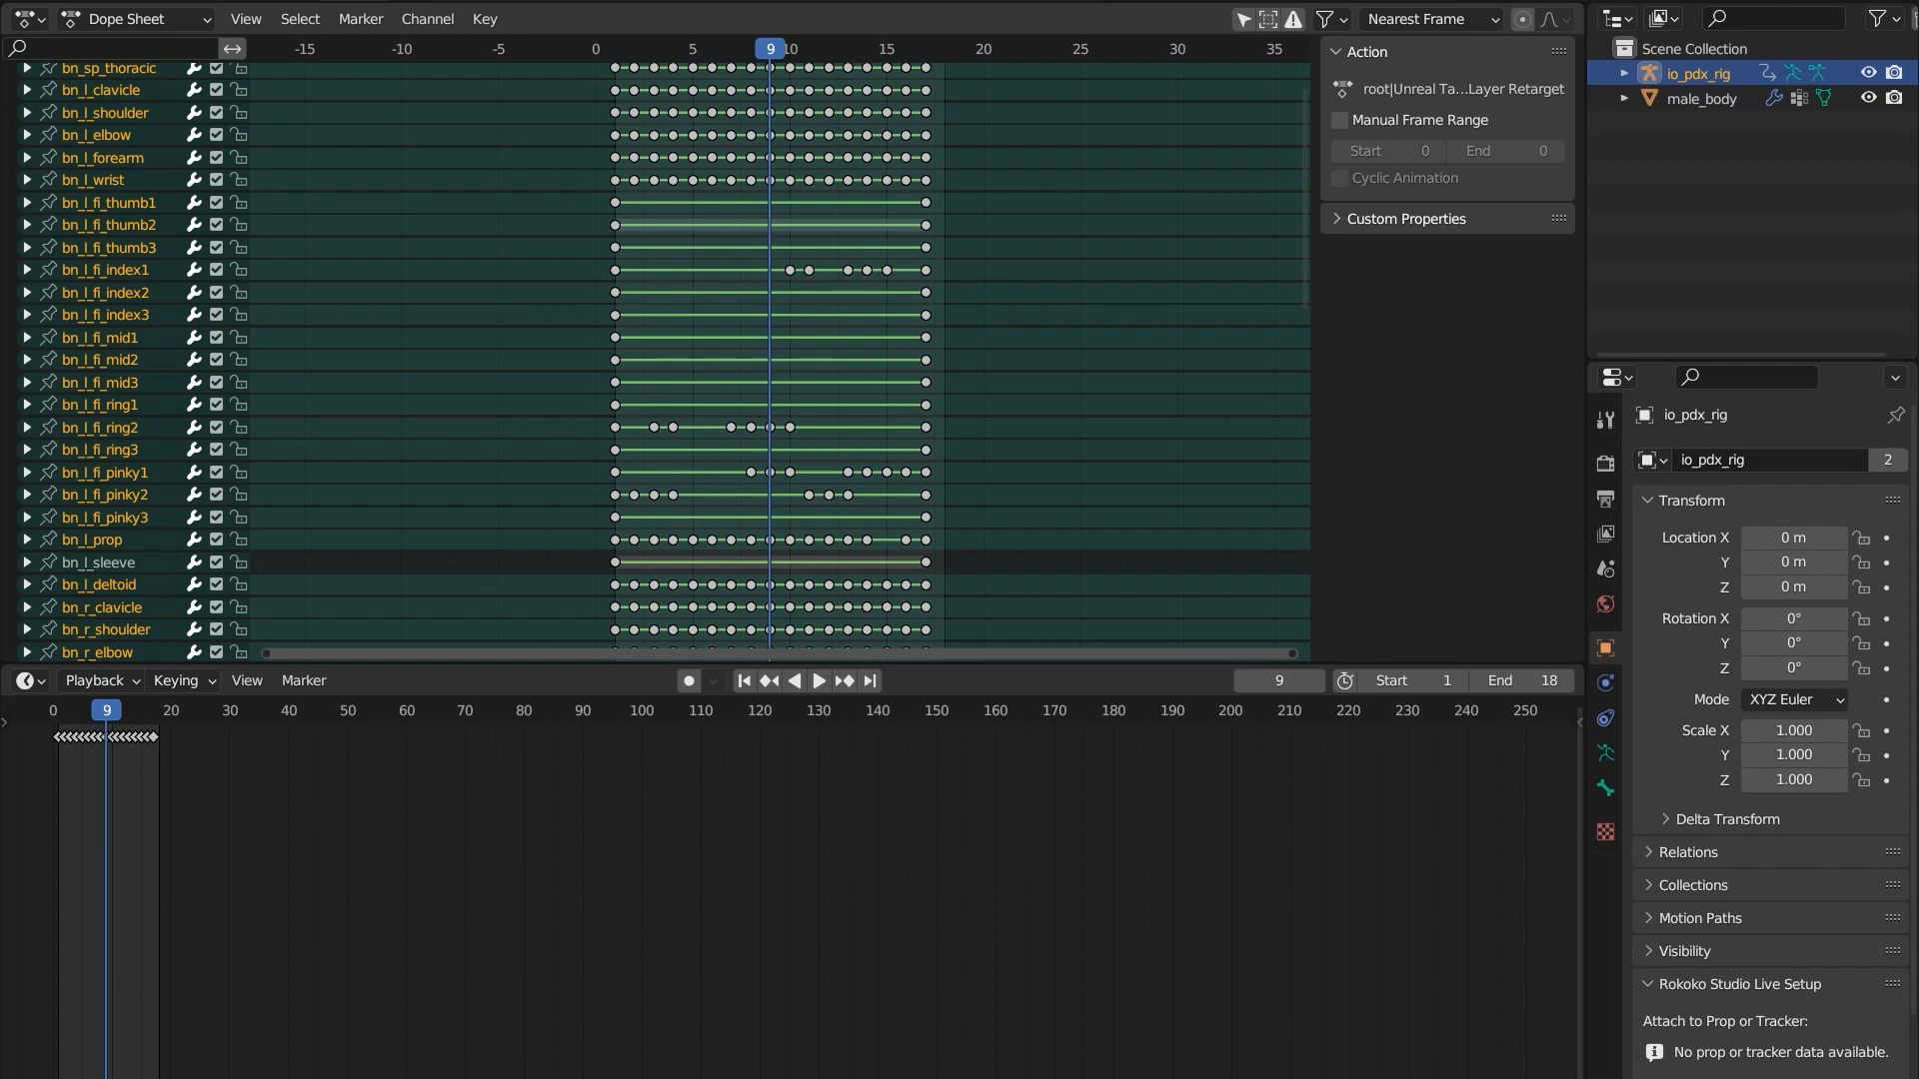
pyautogui.scroll(-1, 769, 359)
pyautogui.scroll(2, 769, 360)
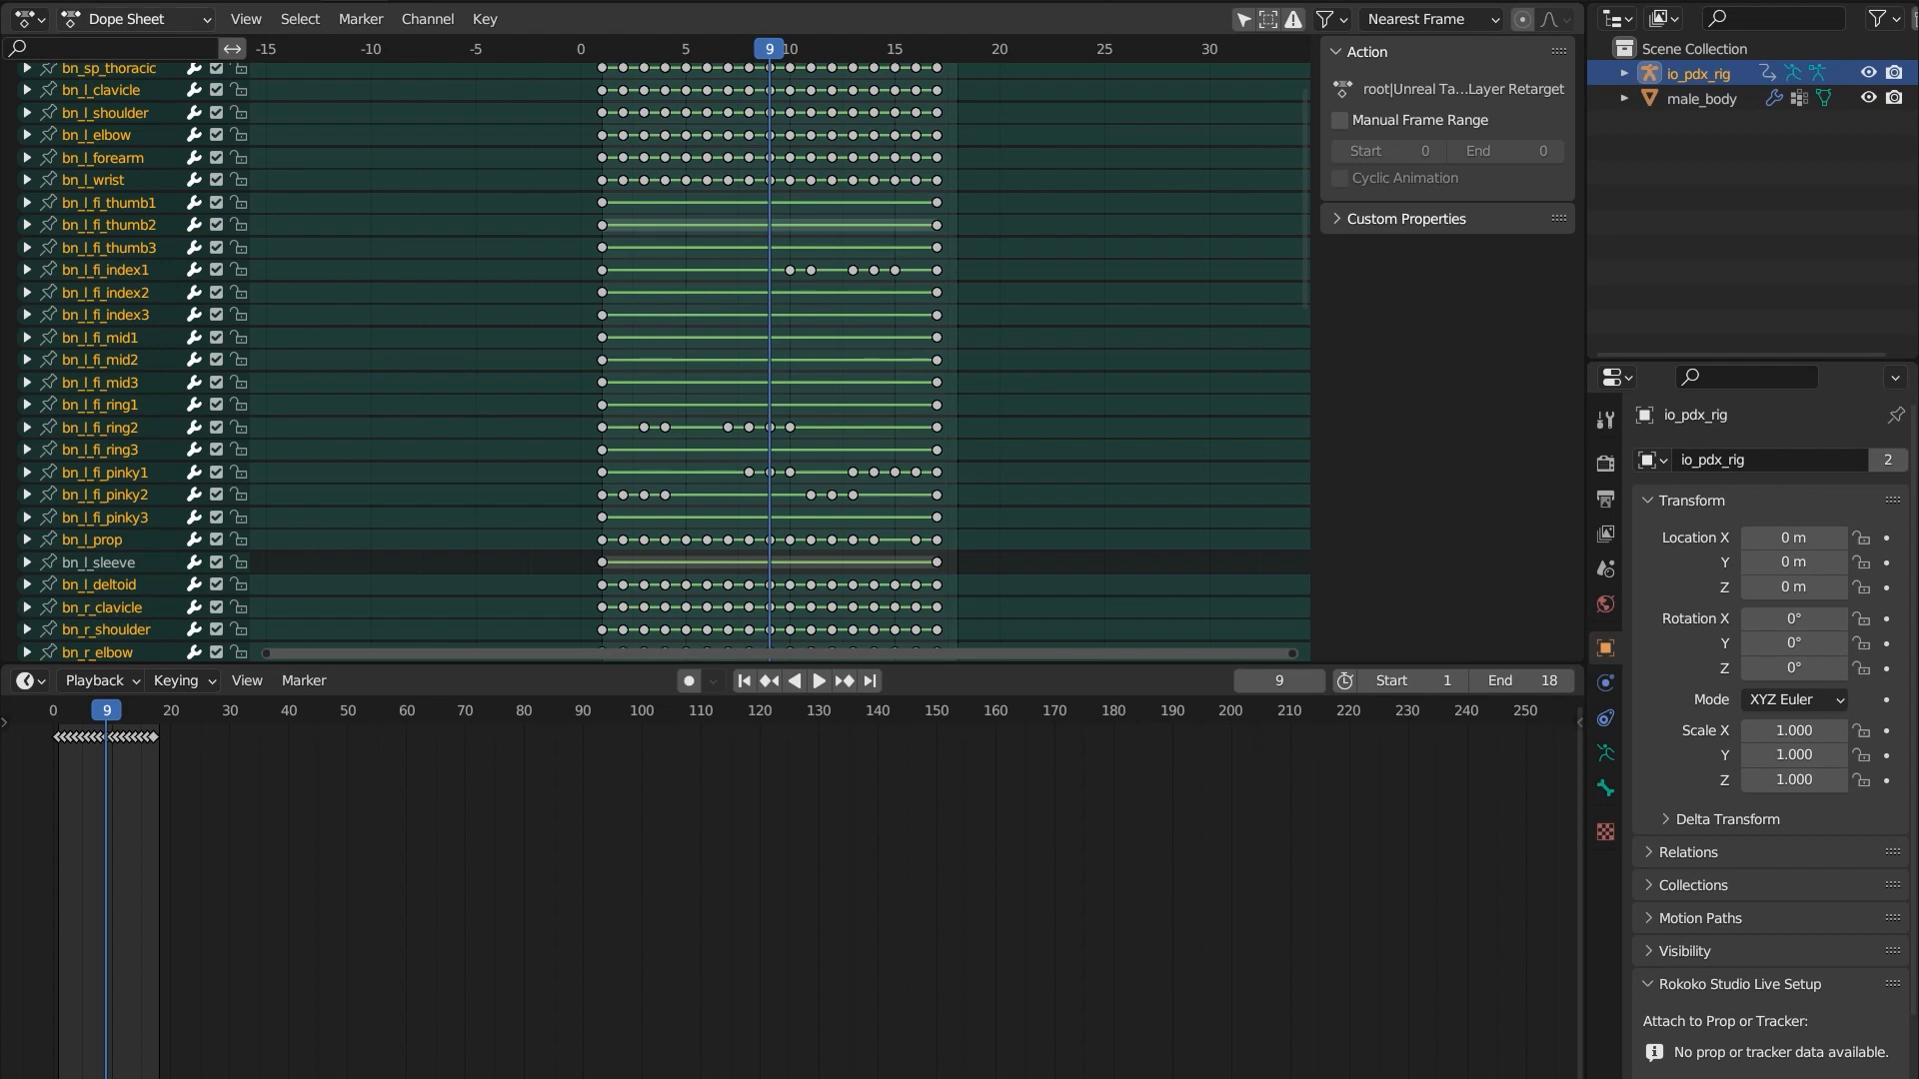
pyautogui.click(26, 18)
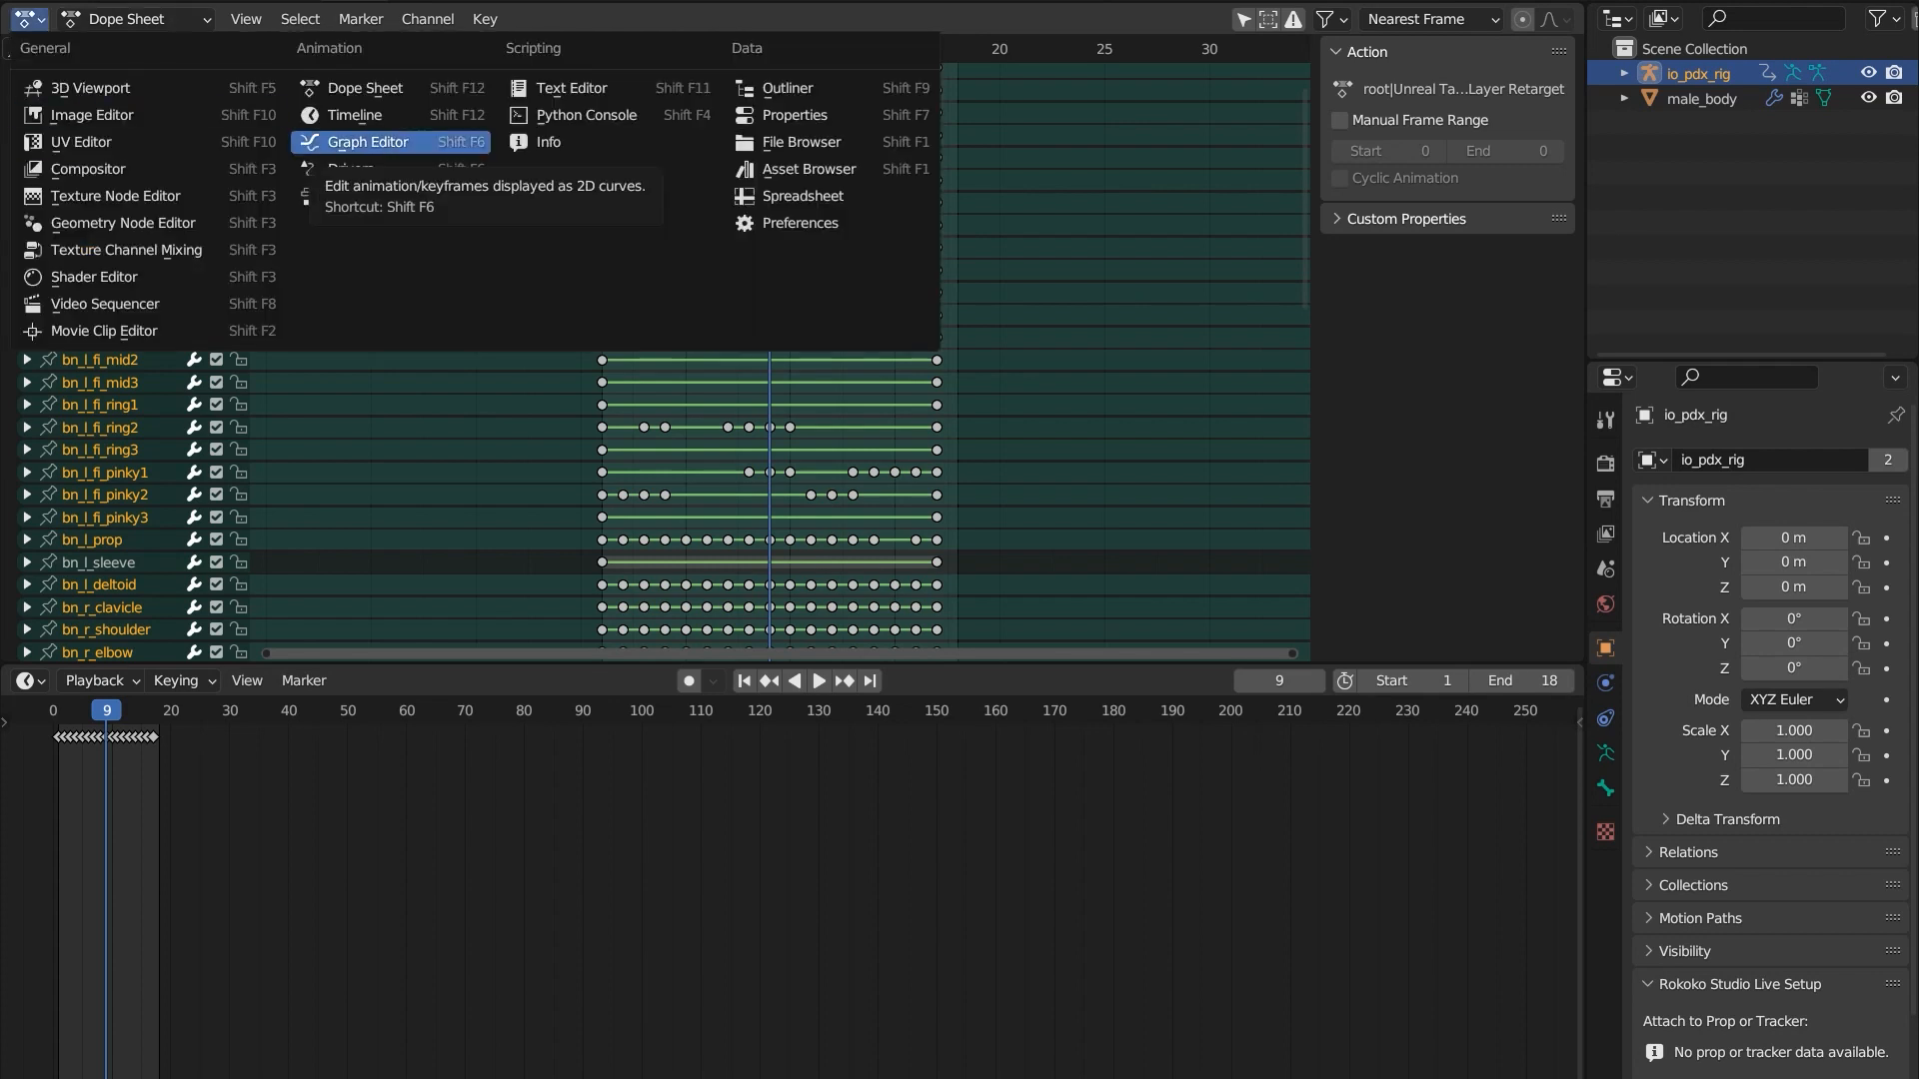
pyautogui.click(90, 88)
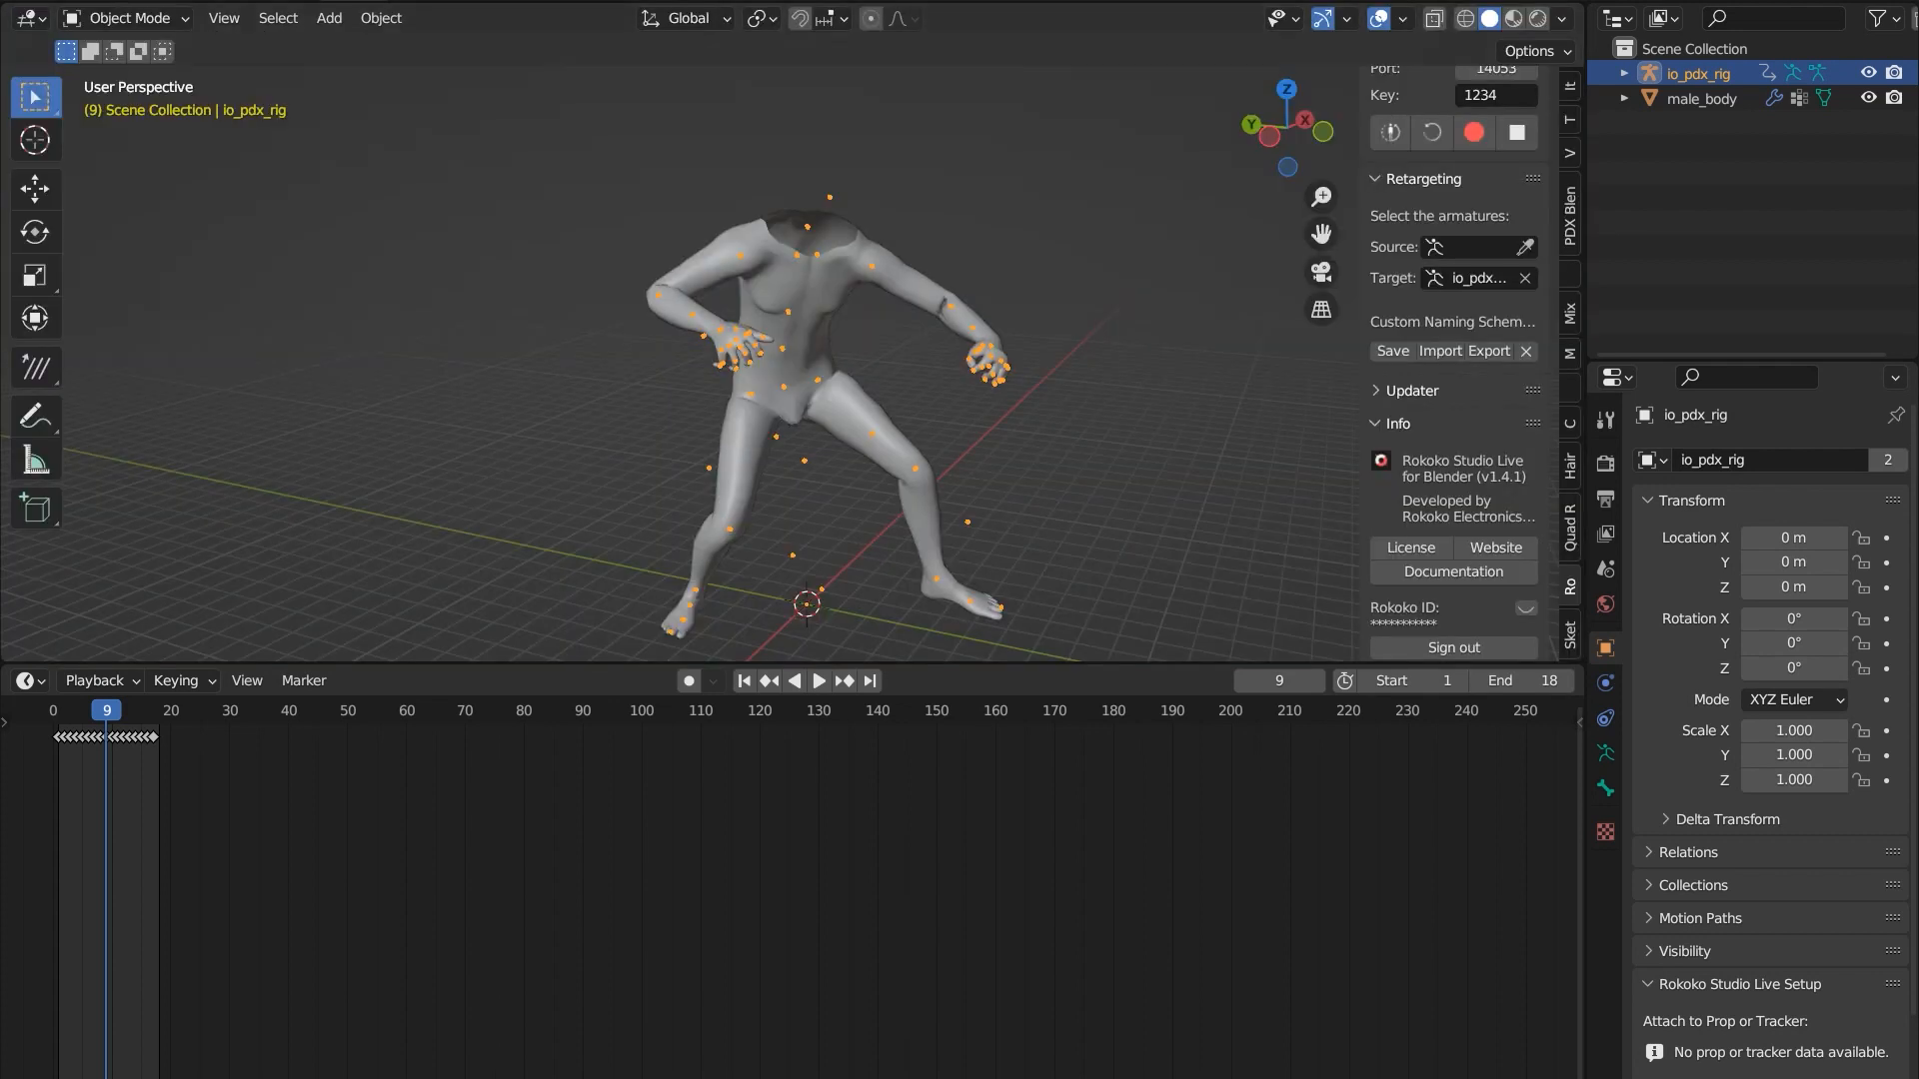
# - Split the 3D Viewport in two and show io_pdx_rig's action in a widened Nonlinear Animation editor beside it
pyautogui.moveTo(4, 8); pyautogui.dragTo(578, 20)
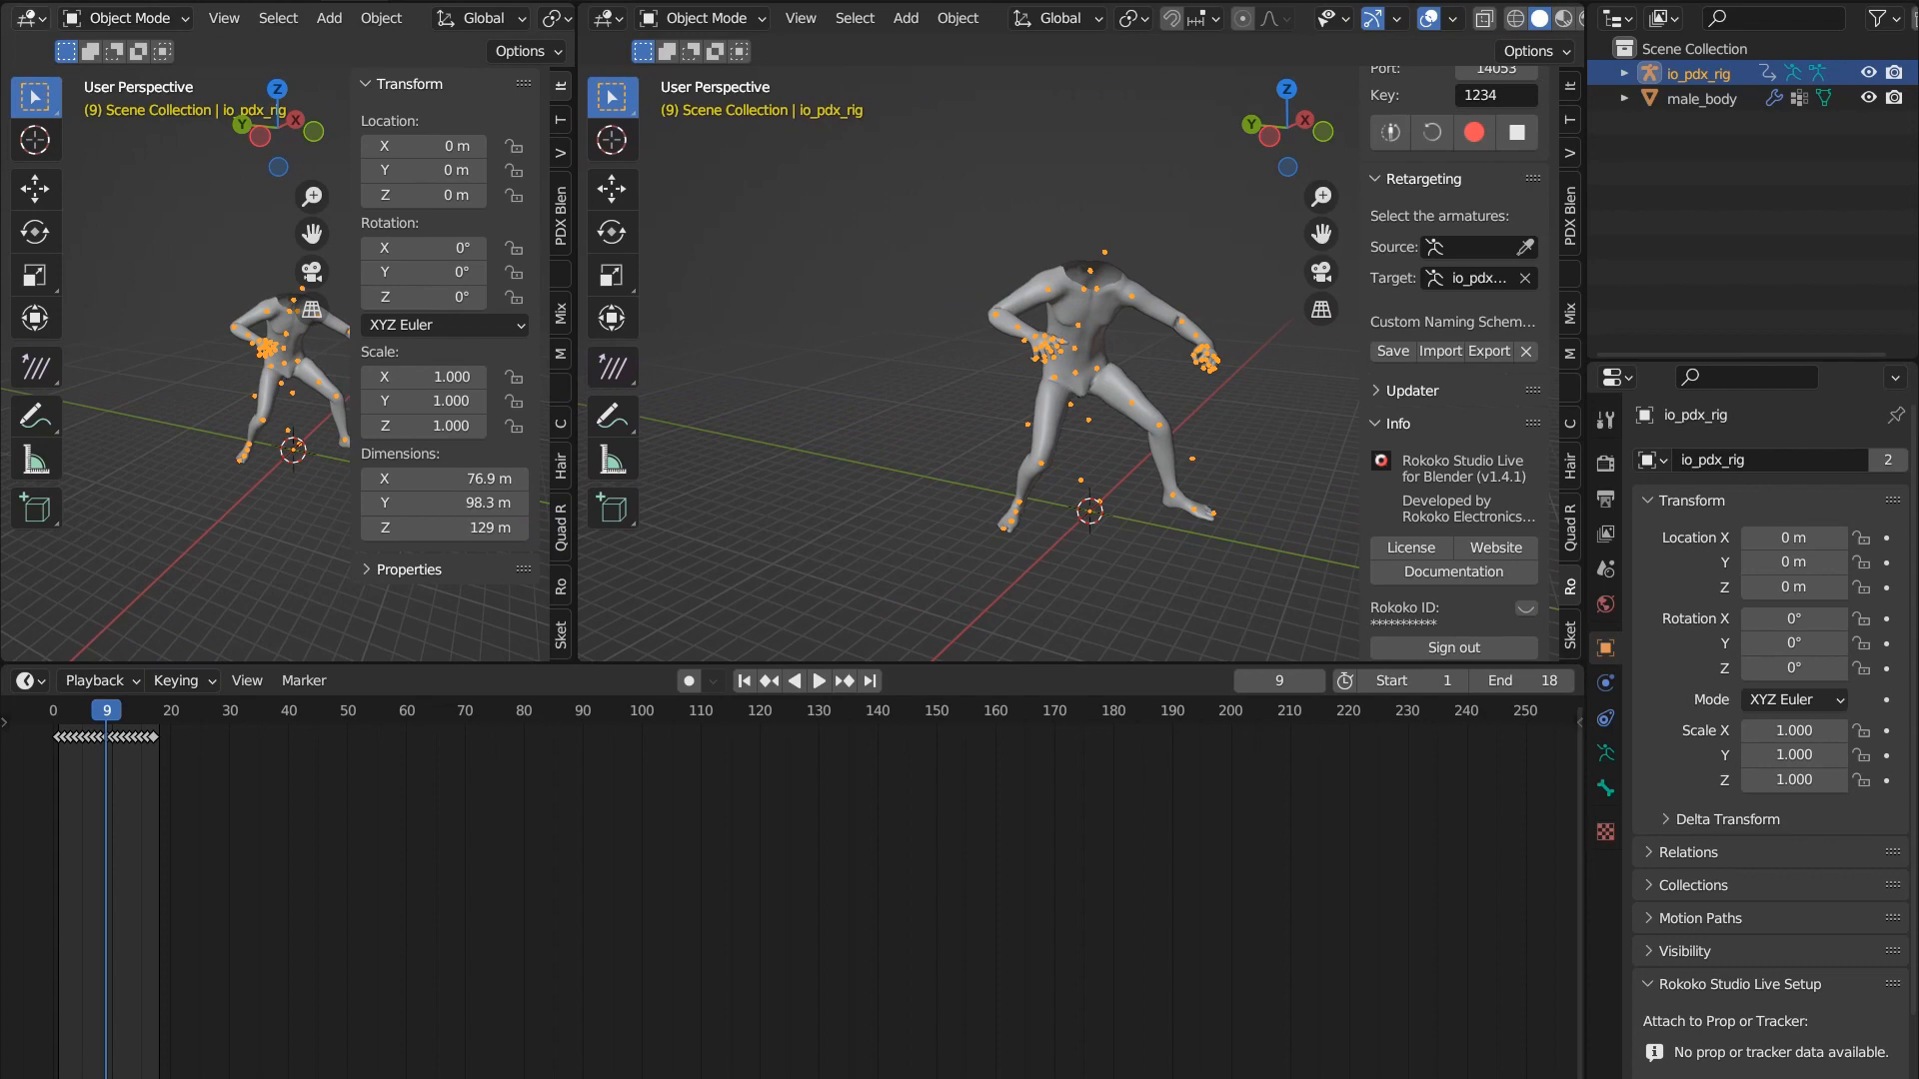
pyautogui.click(30, 17)
pyautogui.click(350, 114)
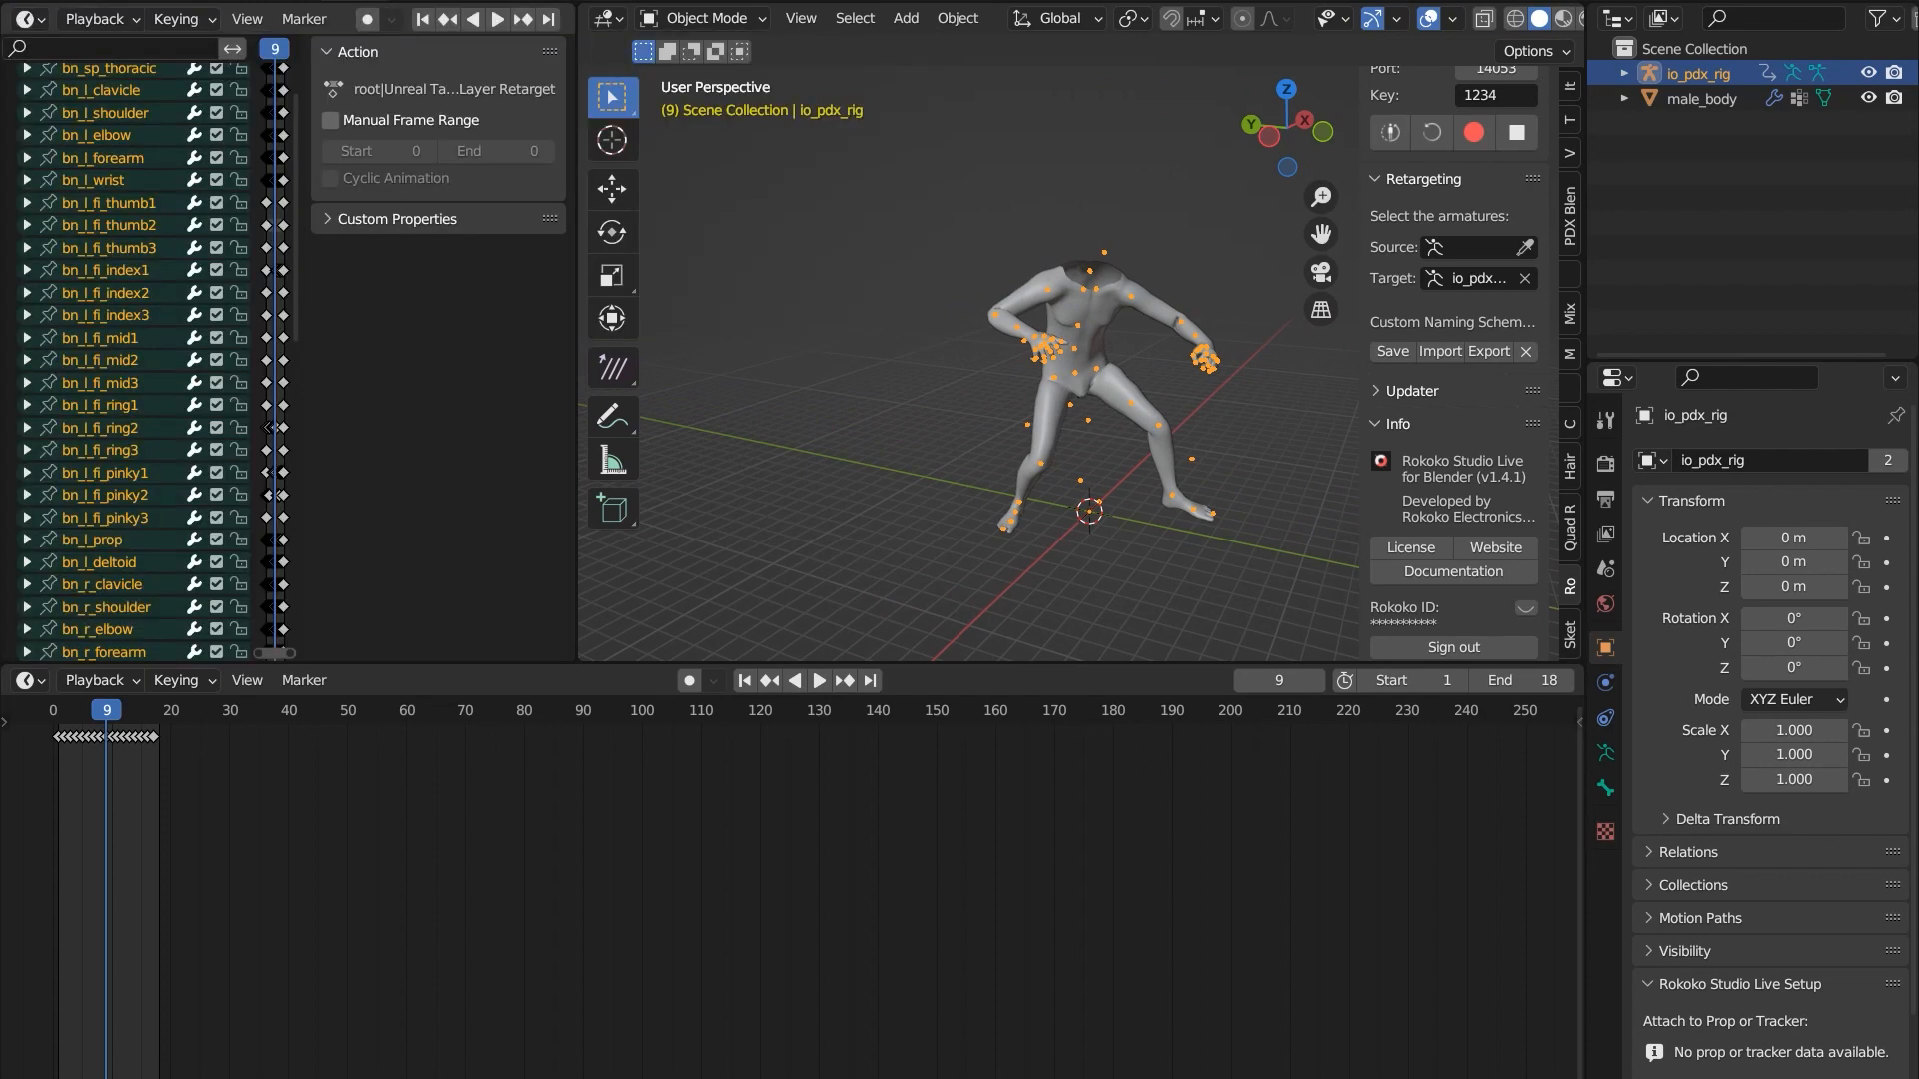
pyautogui.click(26, 18)
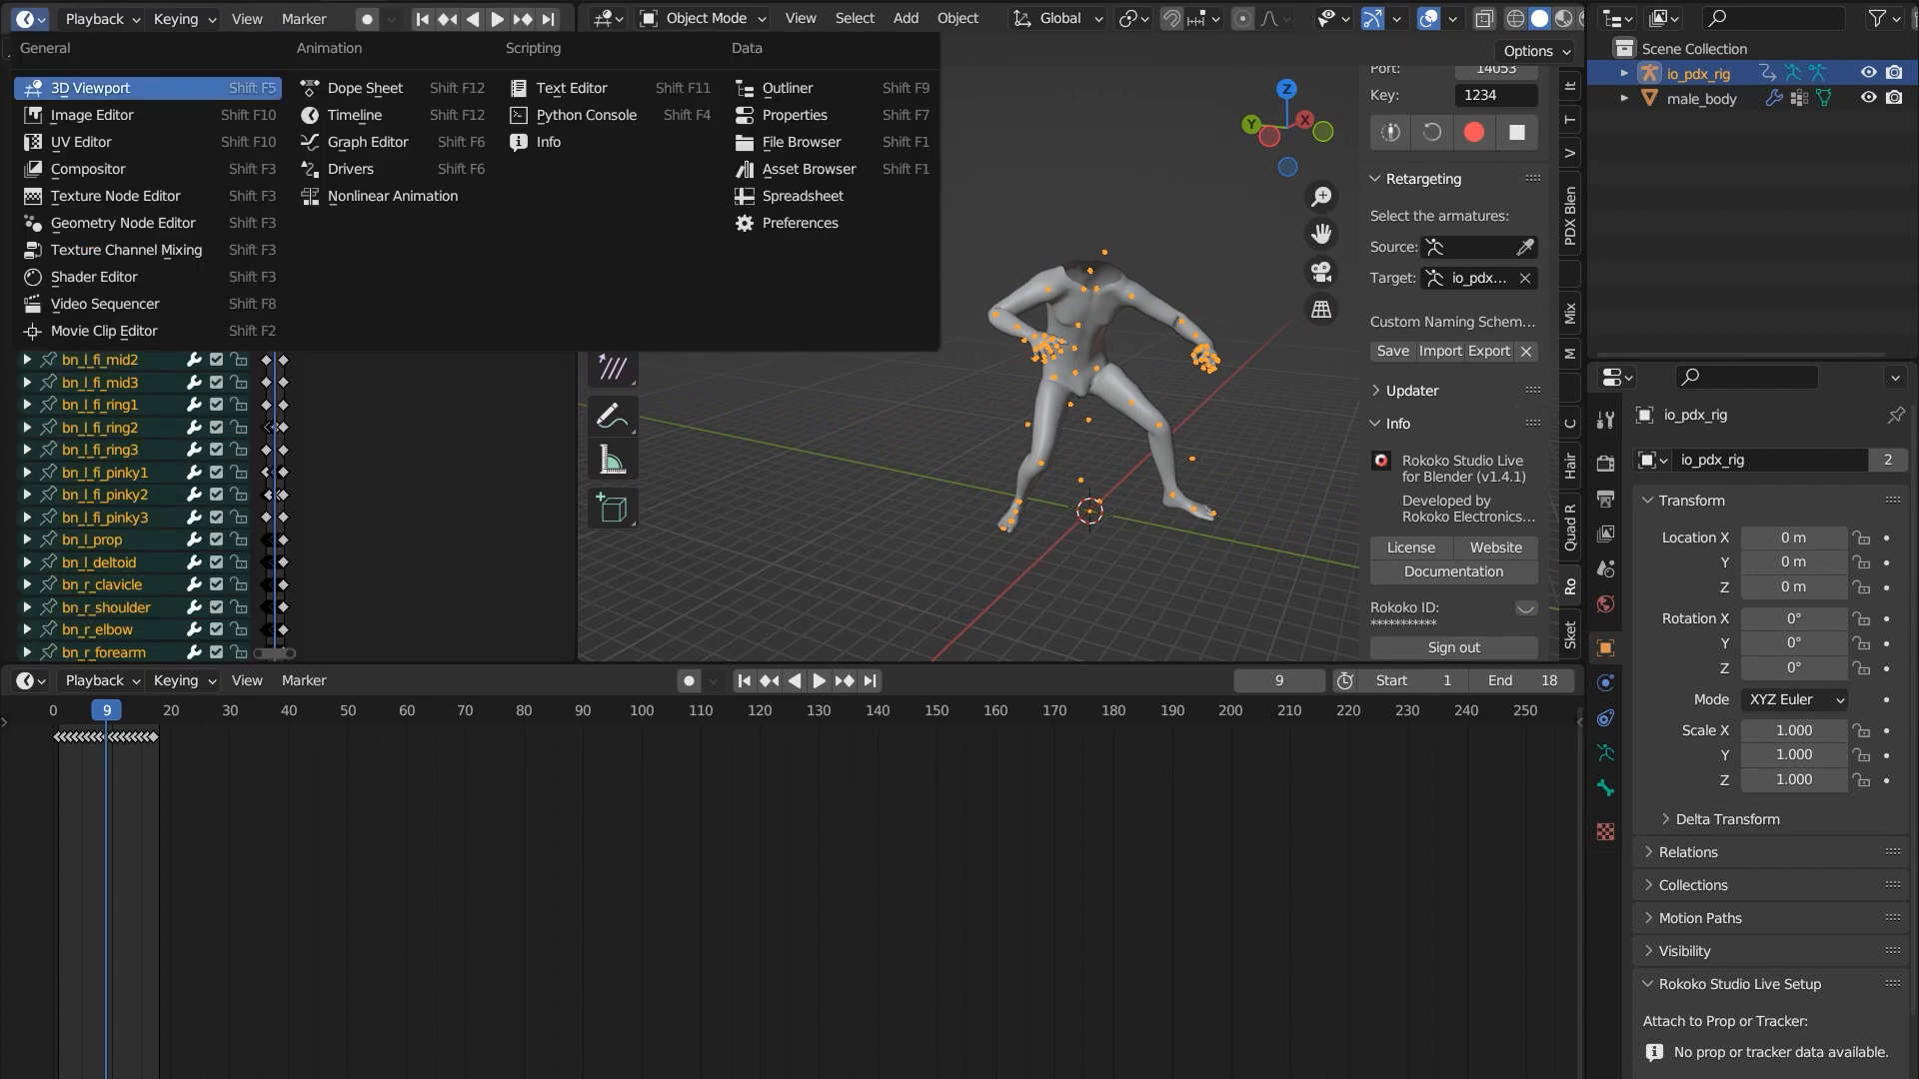
pyautogui.click(392, 195)
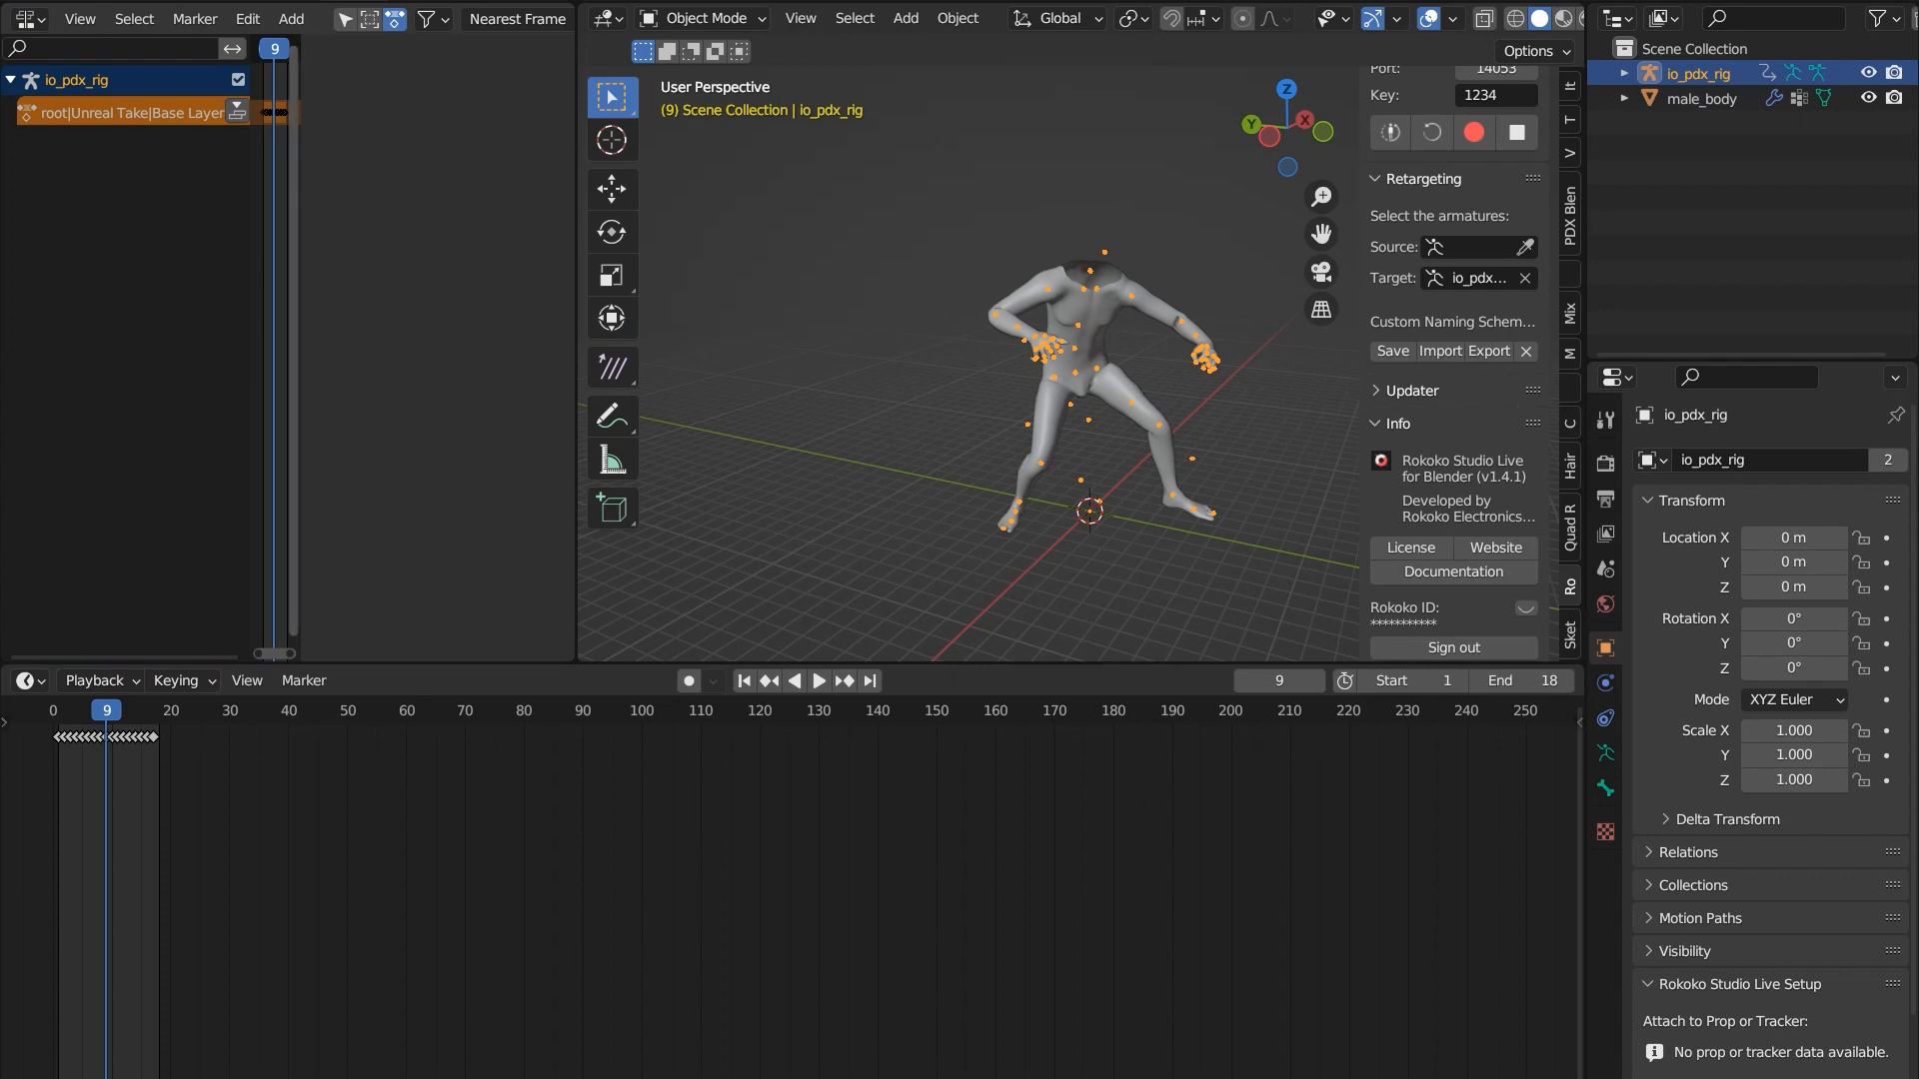
pyautogui.press('Home')
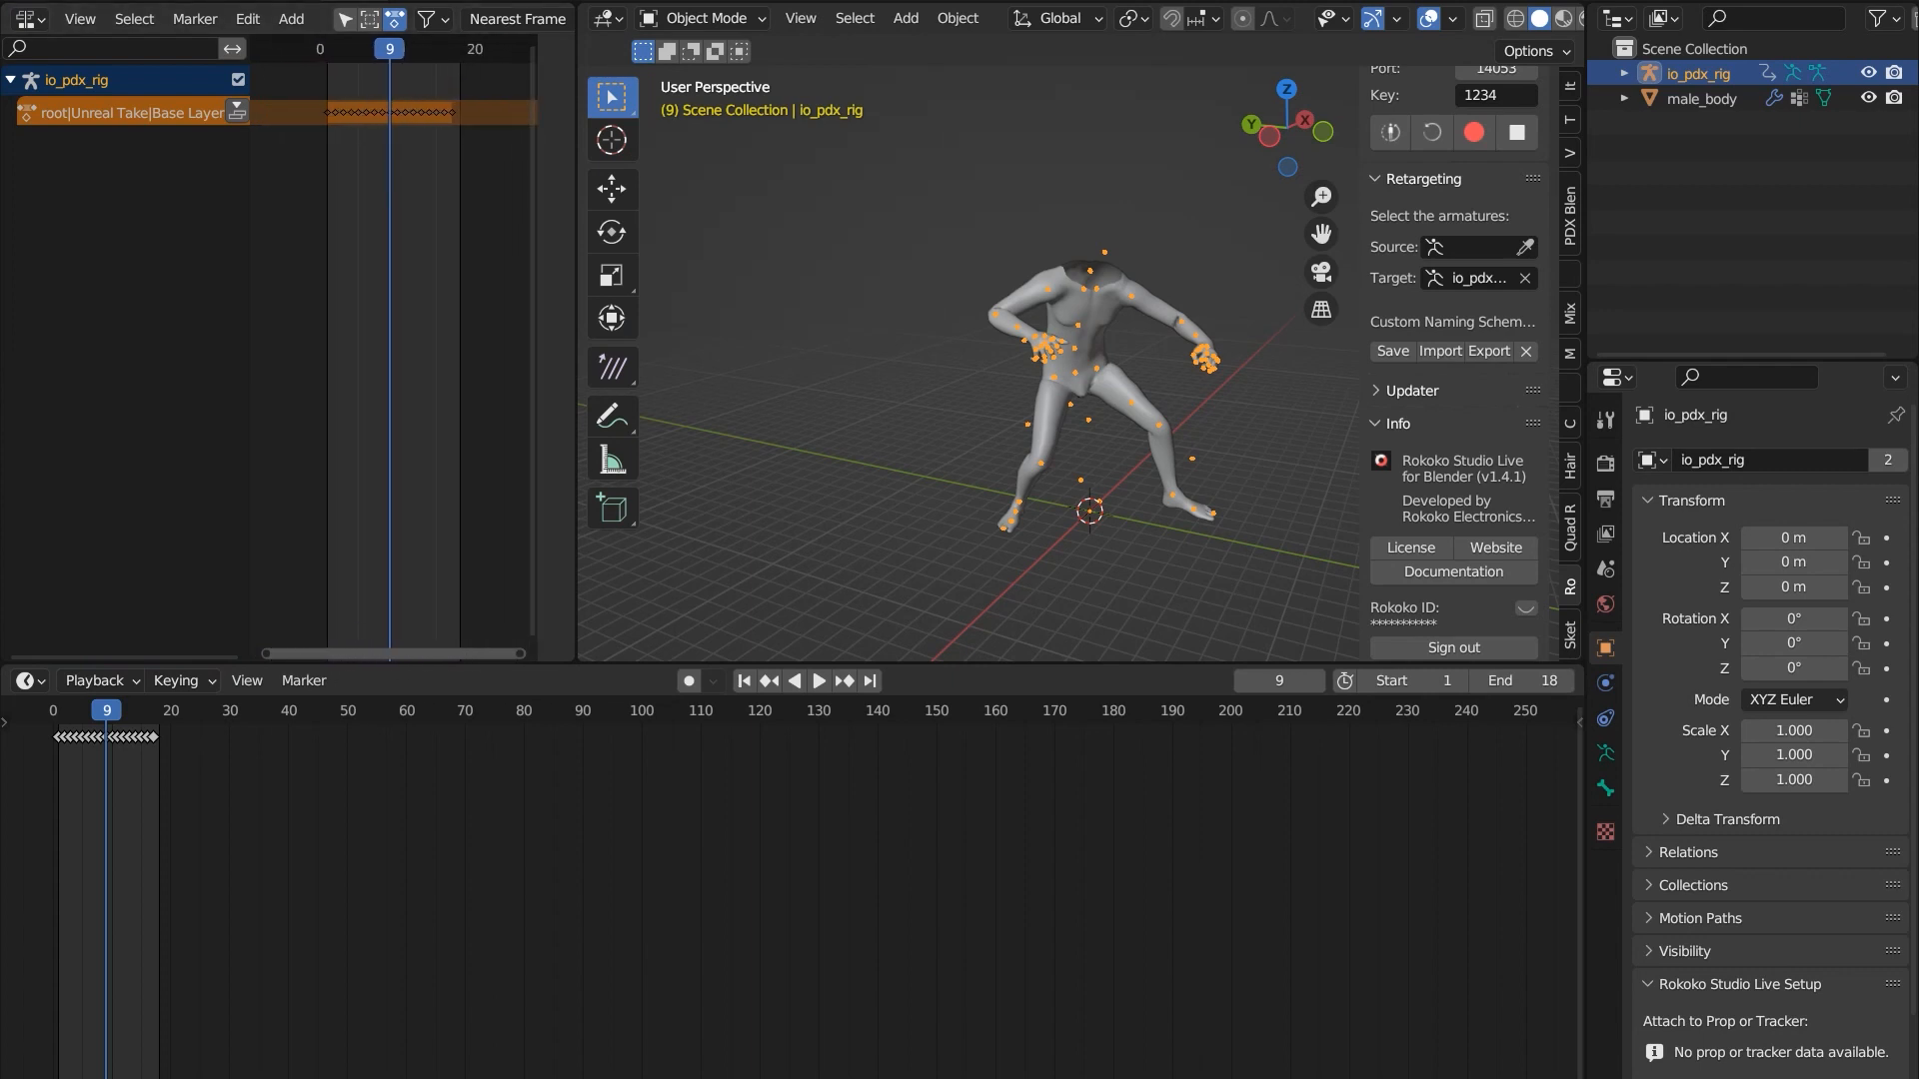
pyautogui.moveTo(577, 350); pyautogui.dragTo(1073, 350)
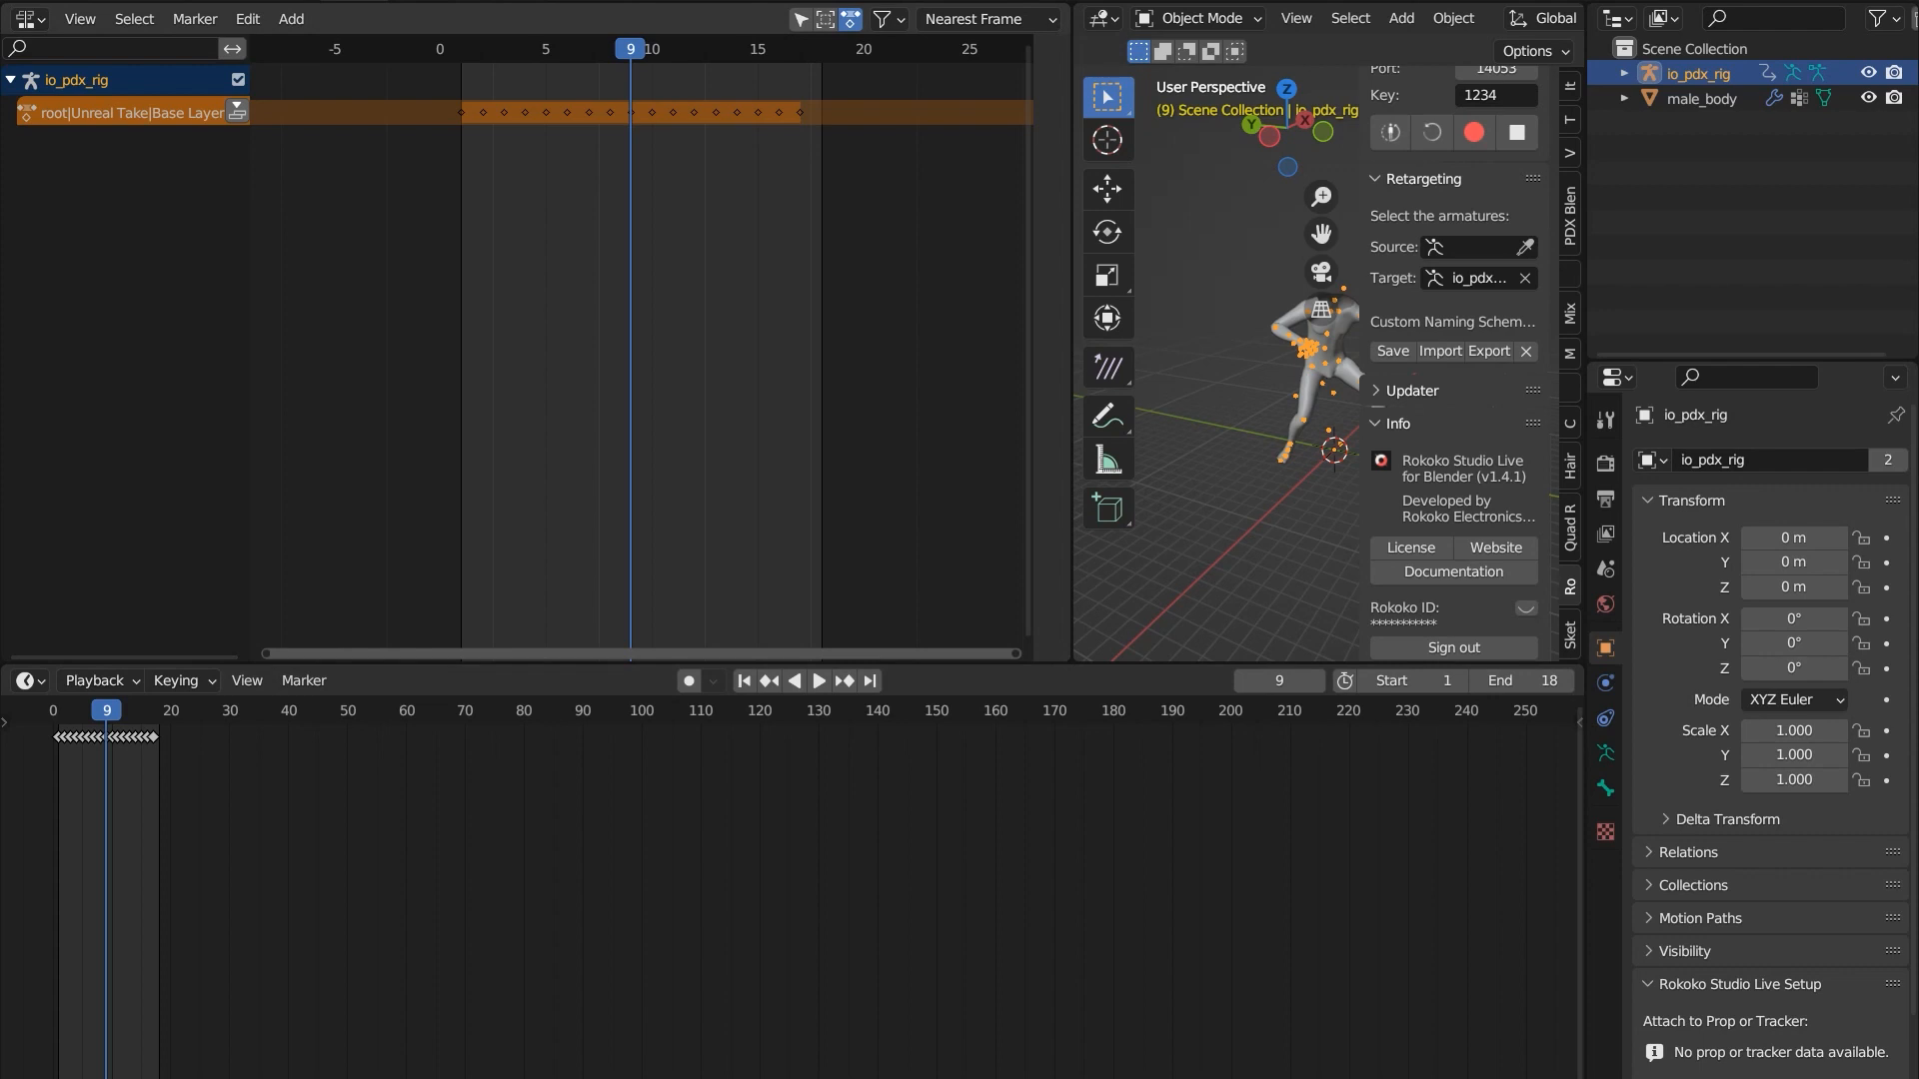
# - Push the retargeted action down into an NLA strip and add a new action with Hold extrapolation and Combine blending
pyautogui.click(237, 111)
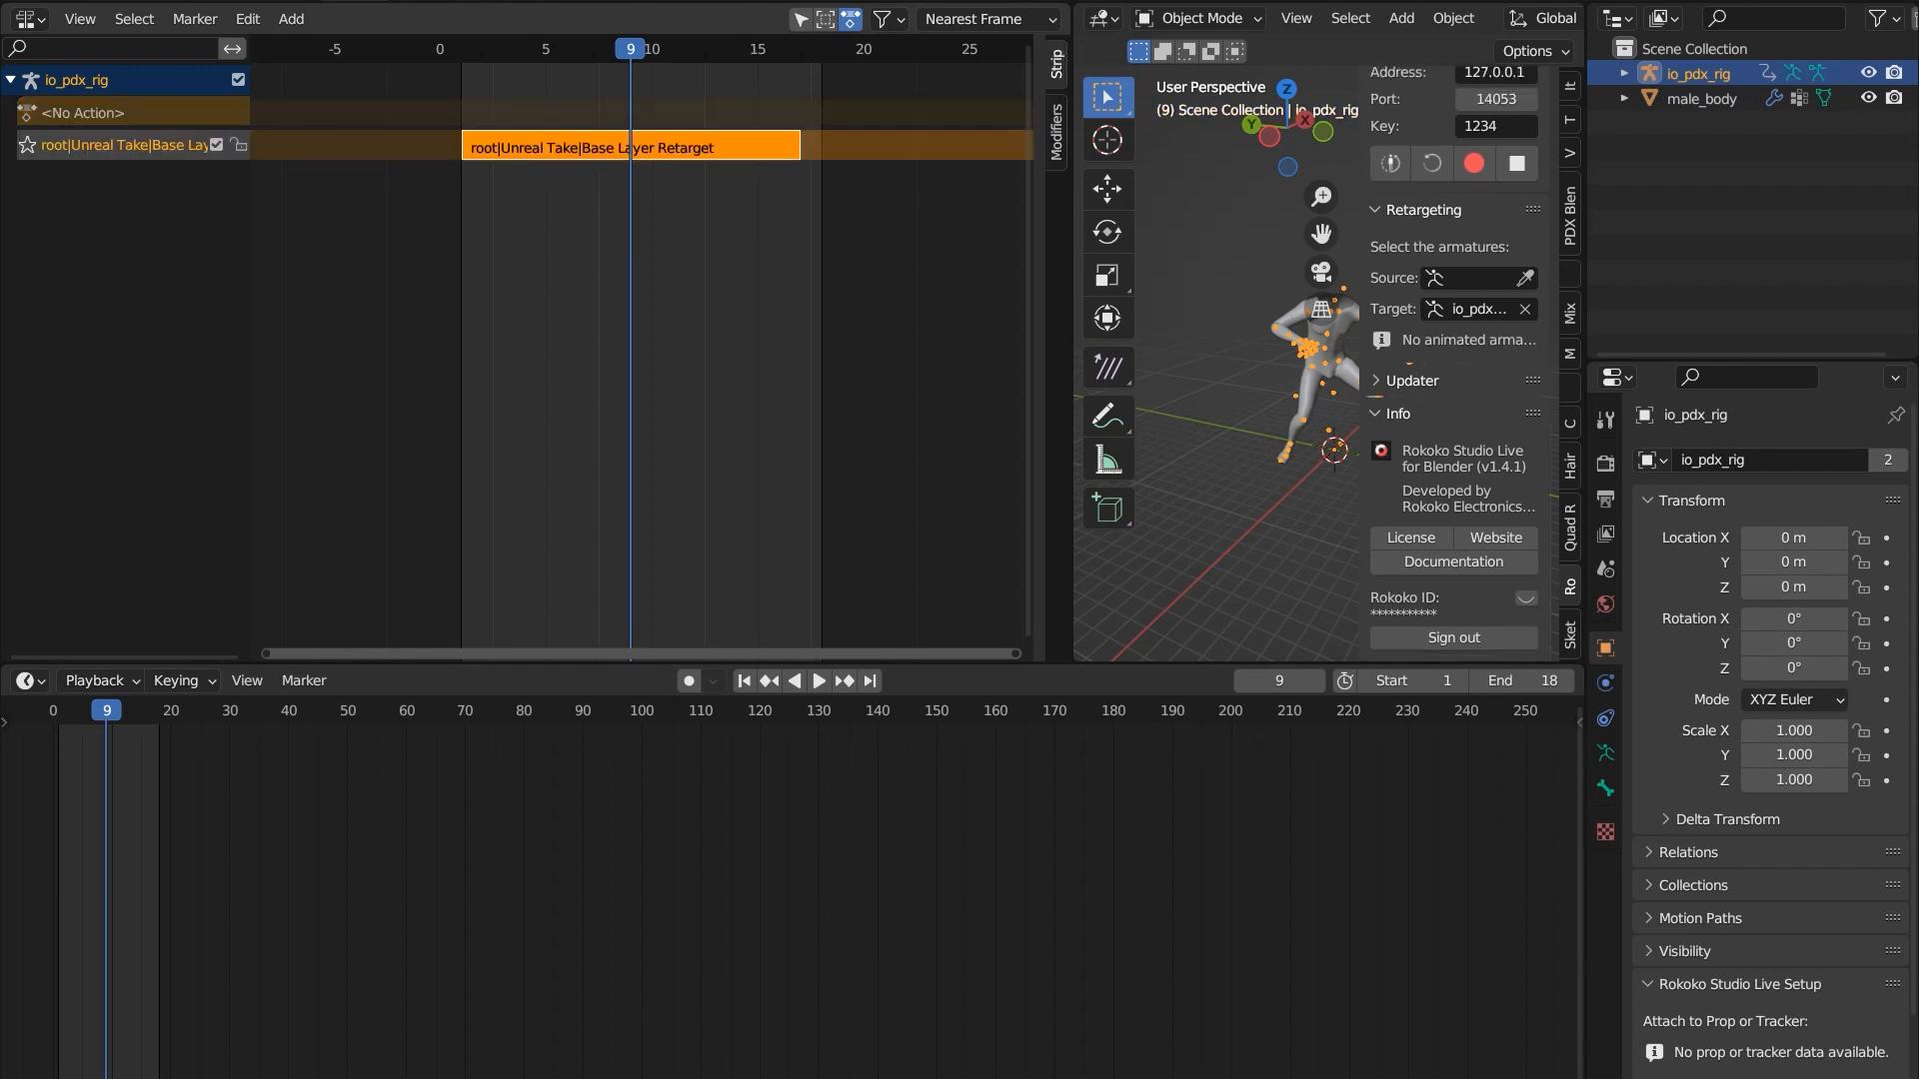
pyautogui.click(135, 113)
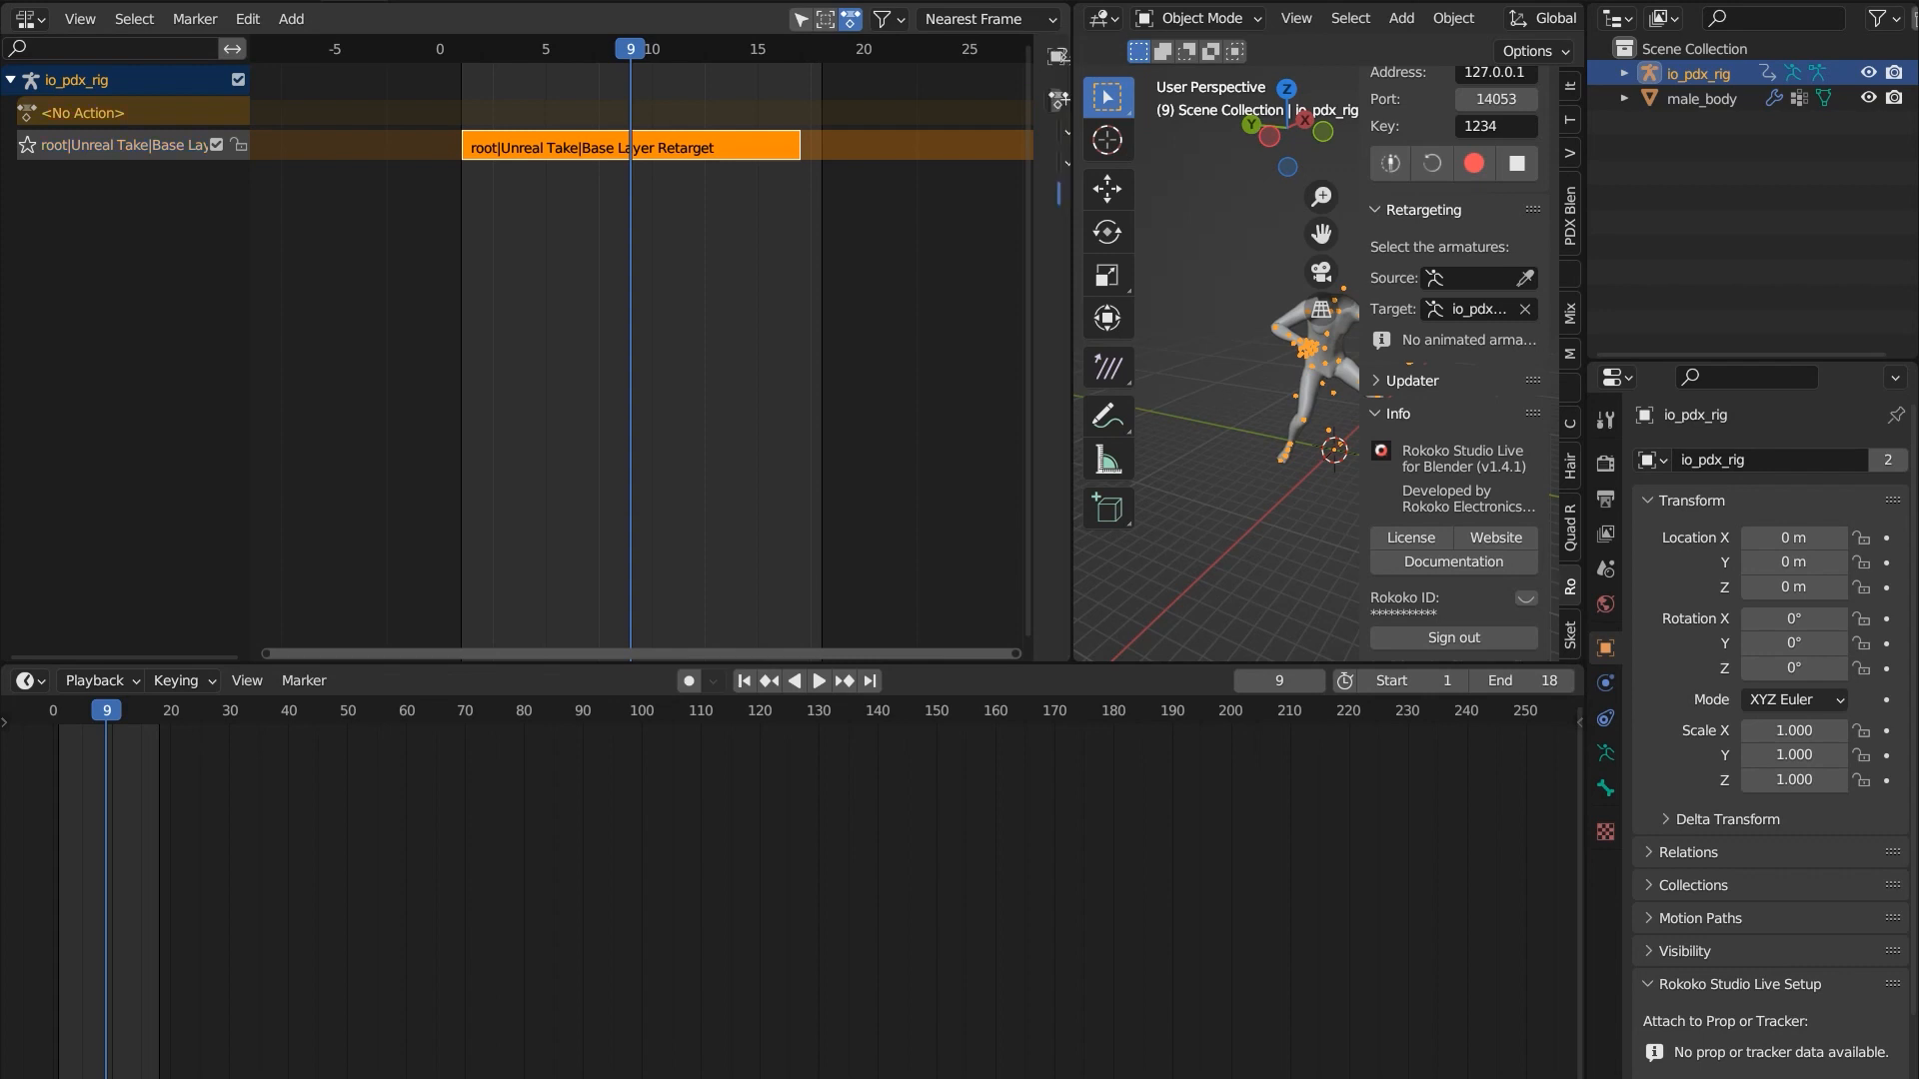
pyautogui.moveTo(1075, 400); pyautogui.dragTo(1266, 400)
pyautogui.click(1250, 100)
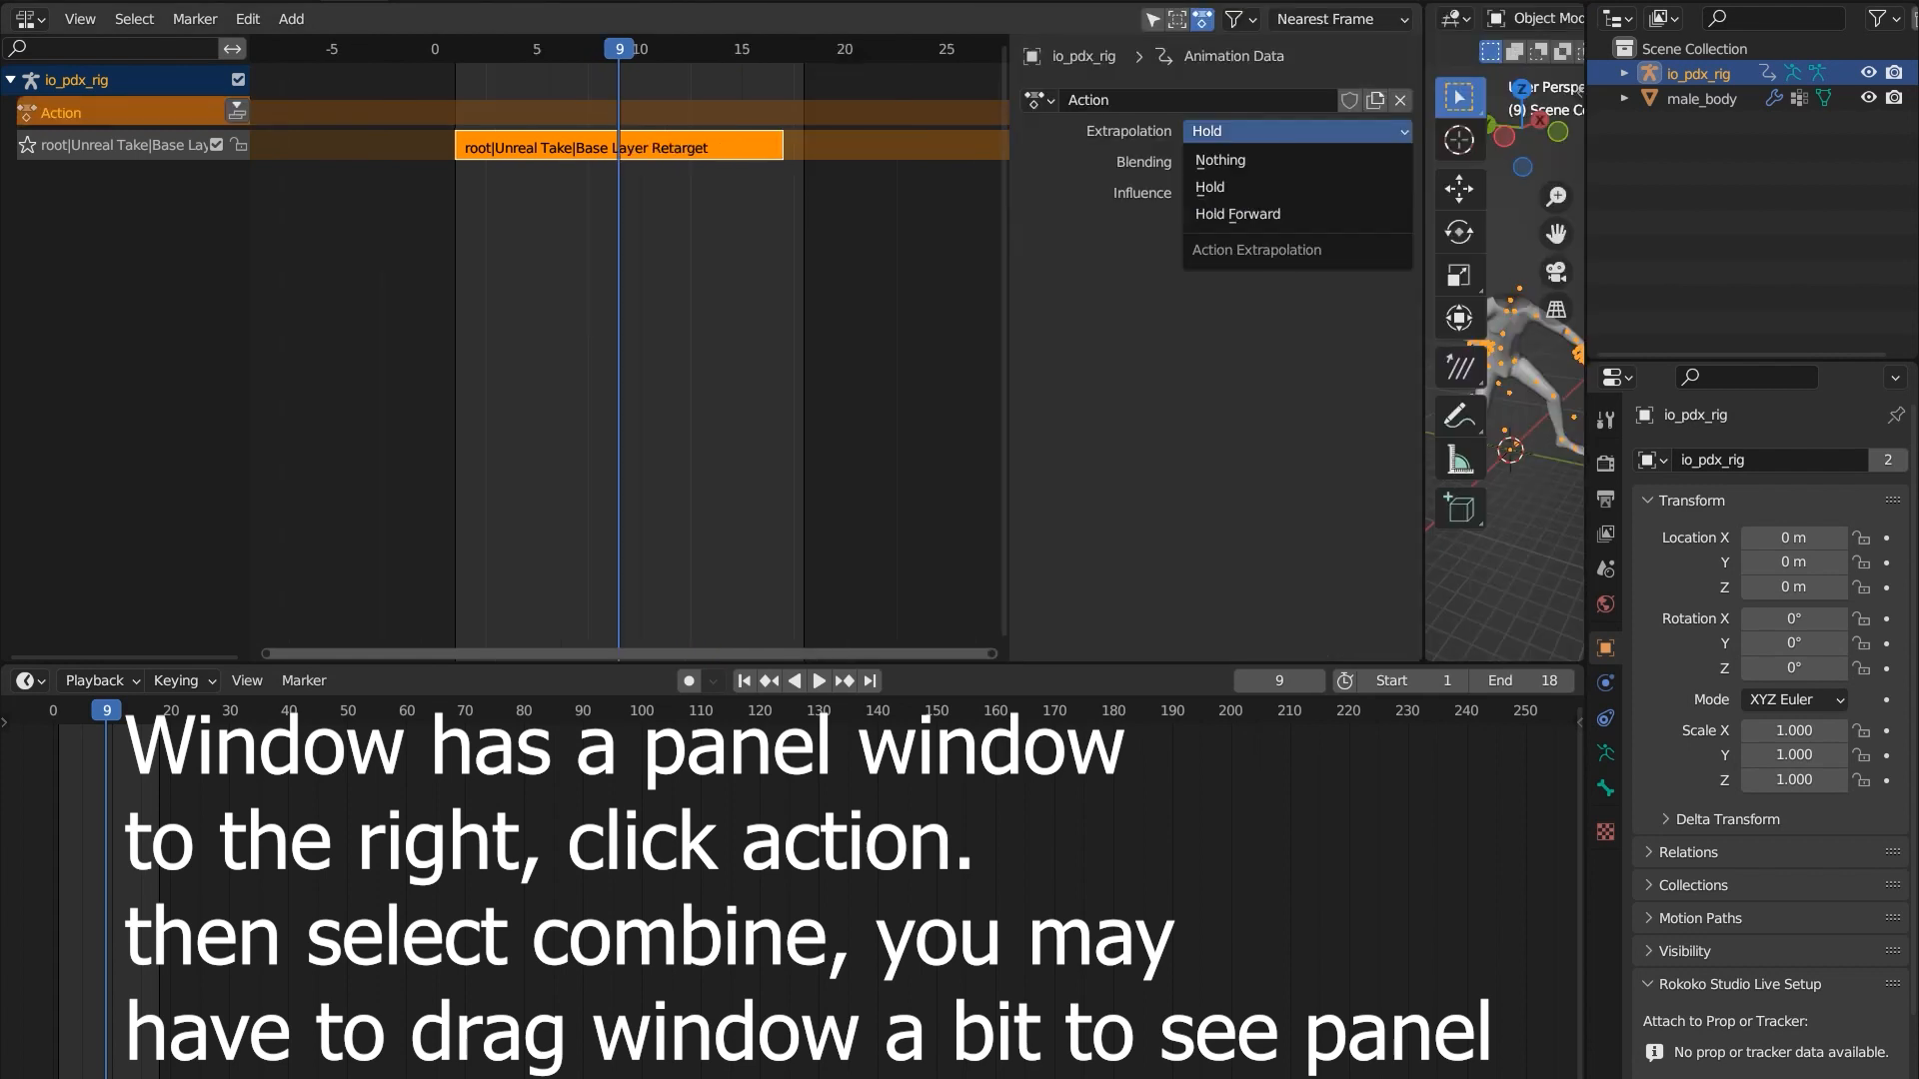
pyautogui.click(1210, 187)
pyautogui.click(1296, 162)
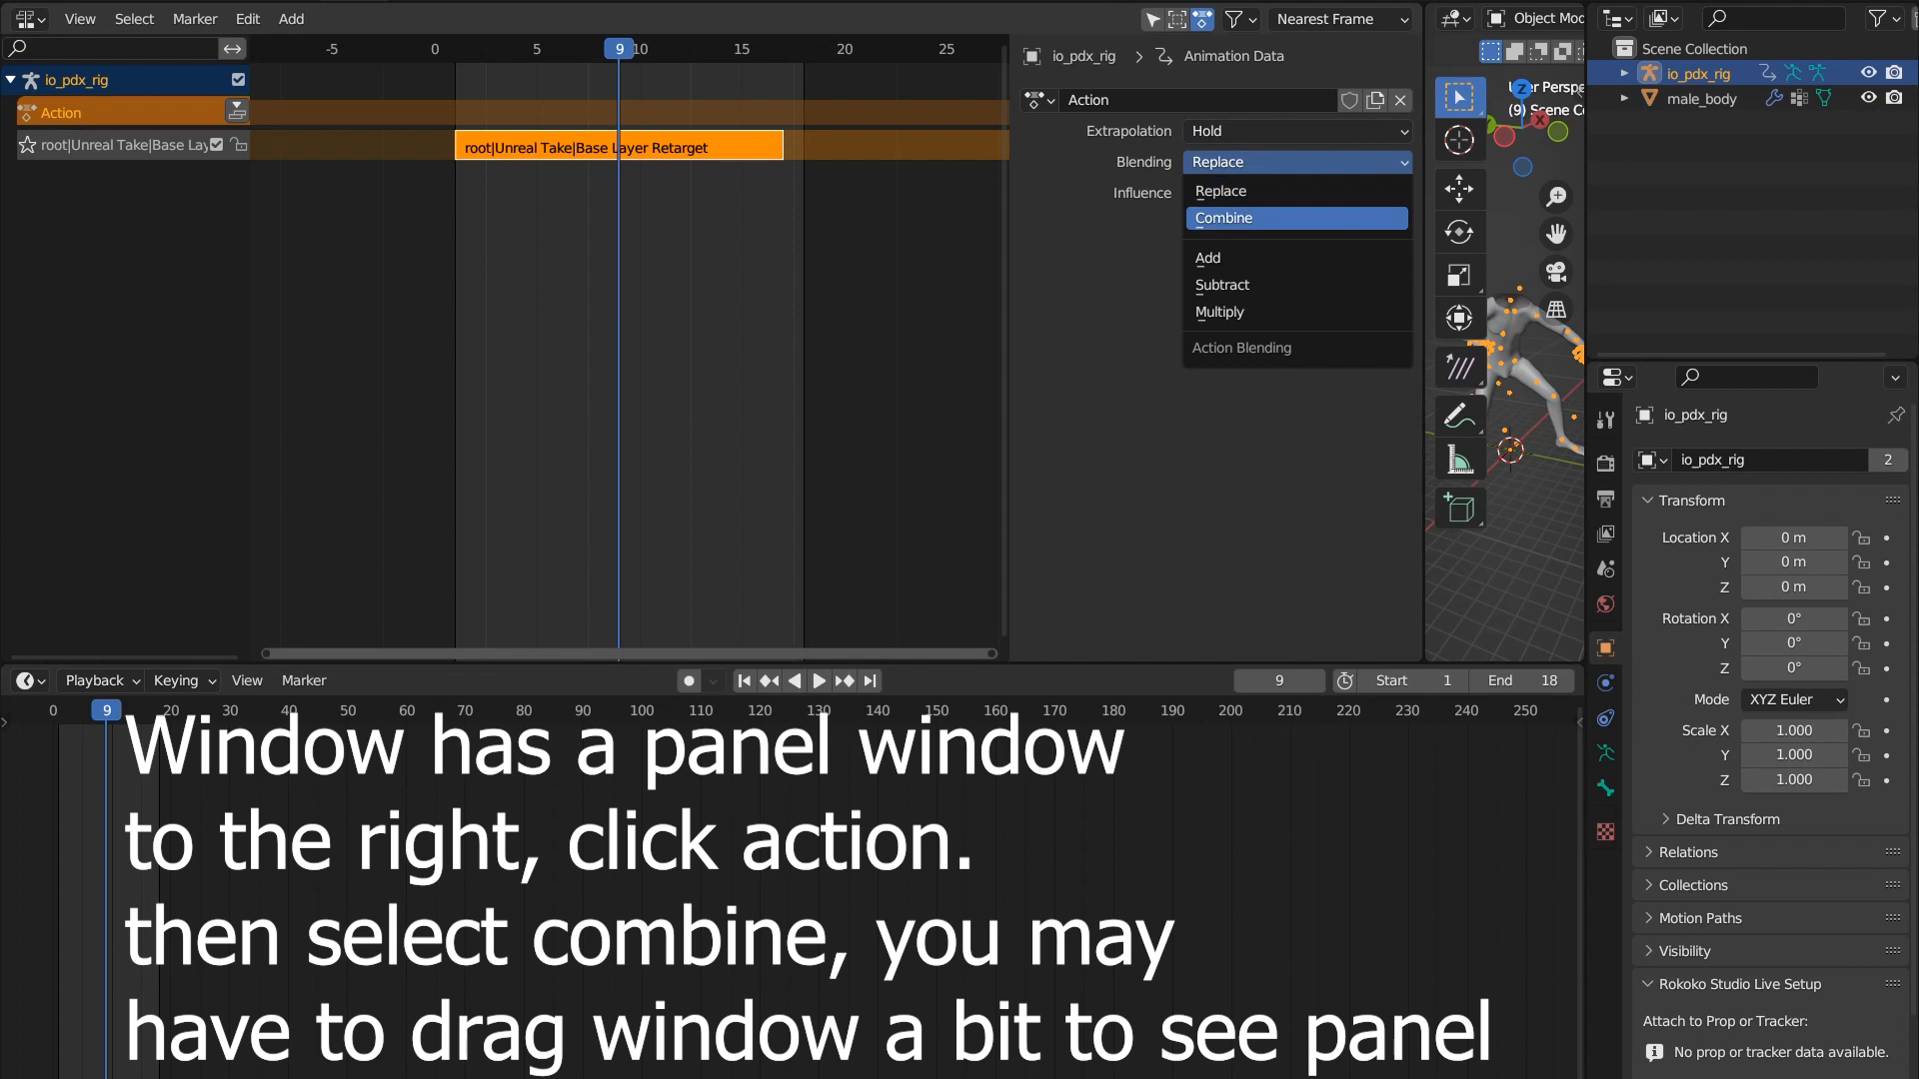
pyautogui.click(1229, 218)
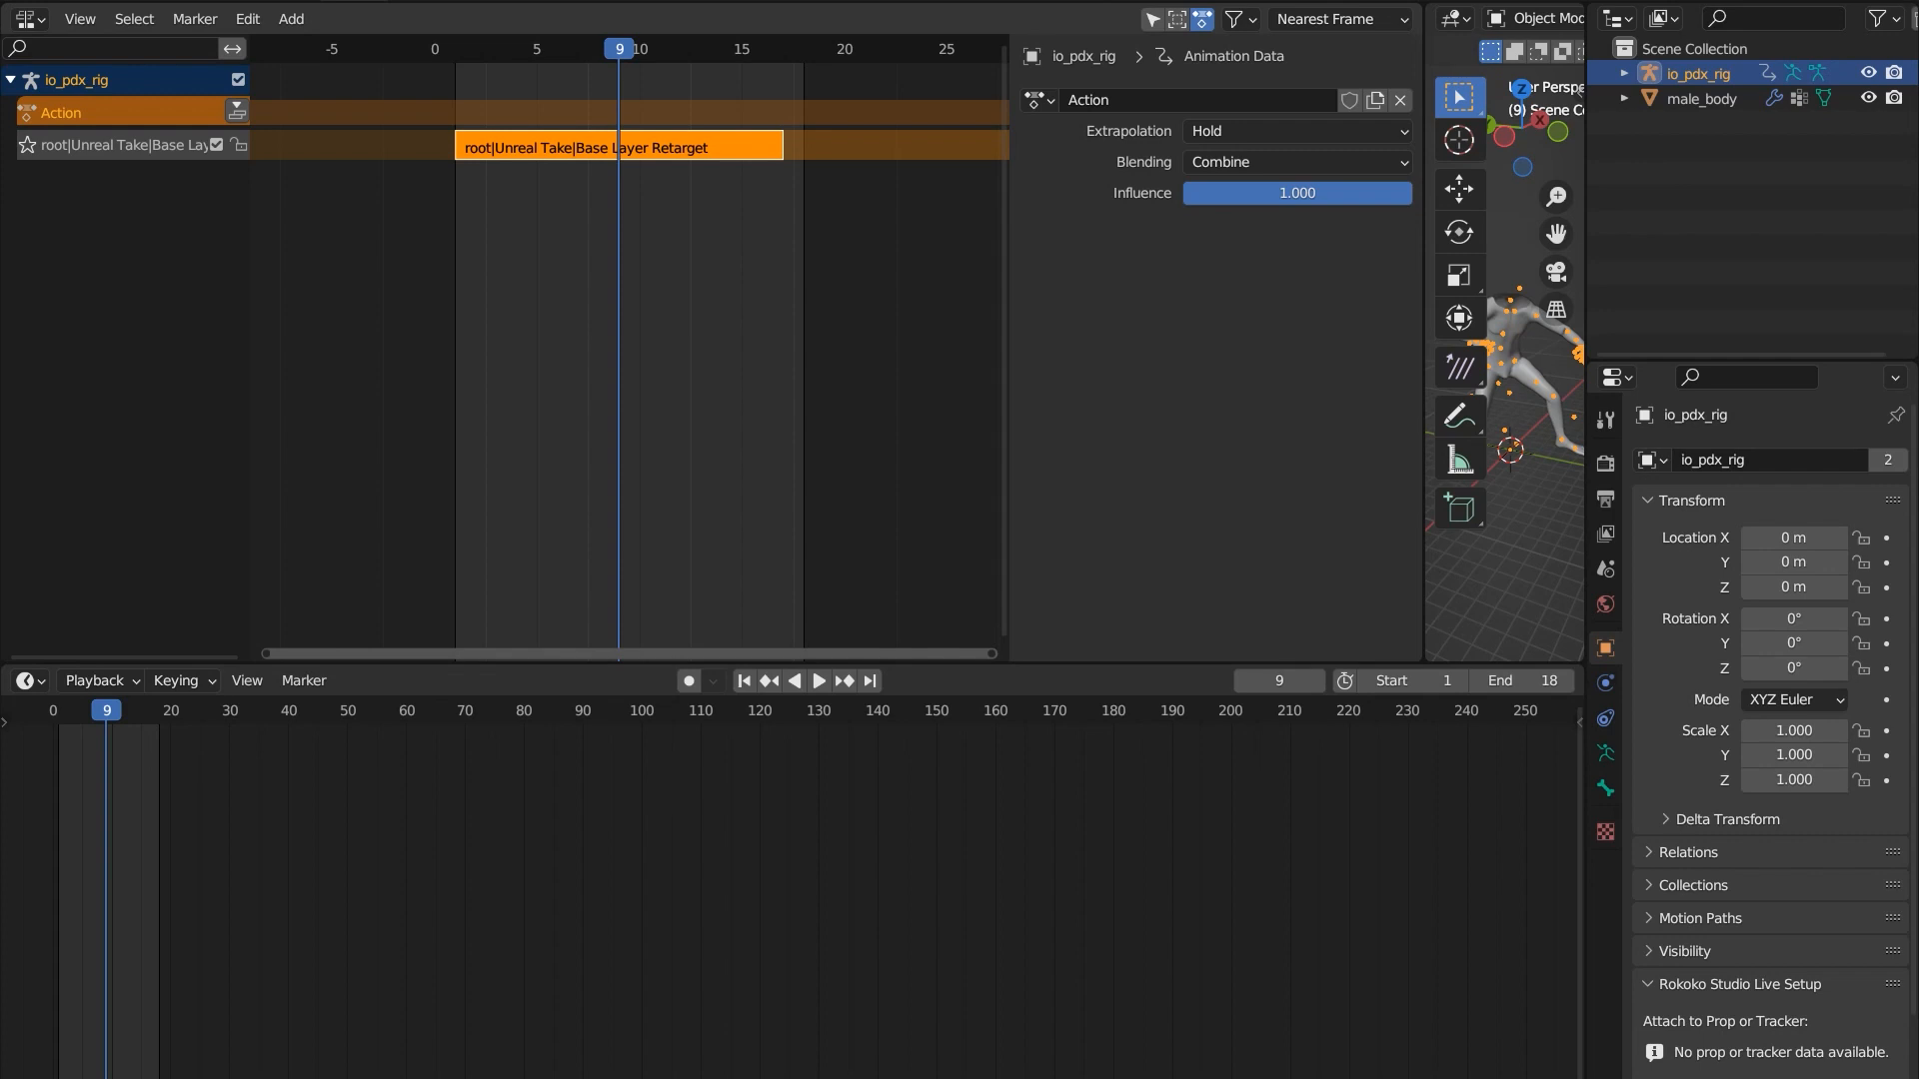
# - Enlarge the 3D Viewport over the Nonlinear Animation editor, play the animation and stop it at frame 1
pyautogui.moveTo(1423, 349); pyautogui.dragTo(53, 350)
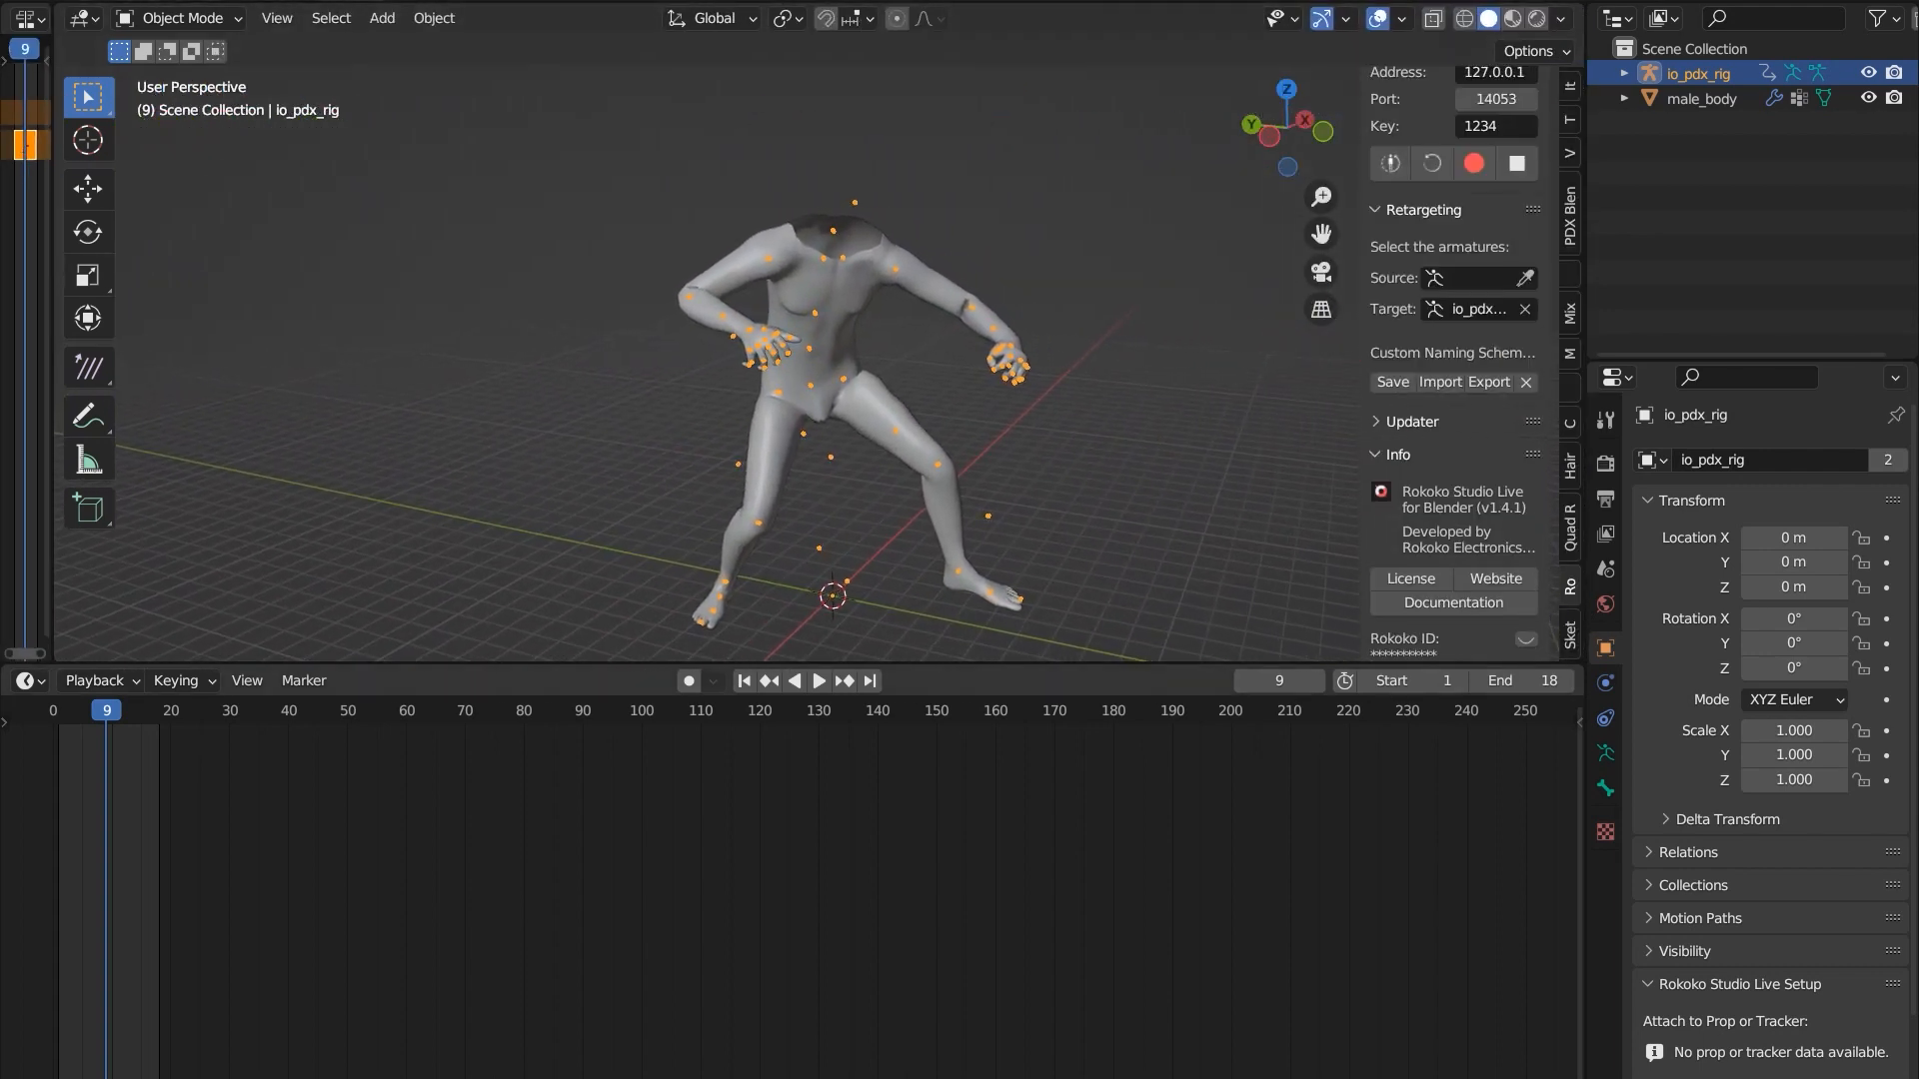
pyautogui.press('space')
pyautogui.press('space')
pyautogui.scroll(6, 822, 349)
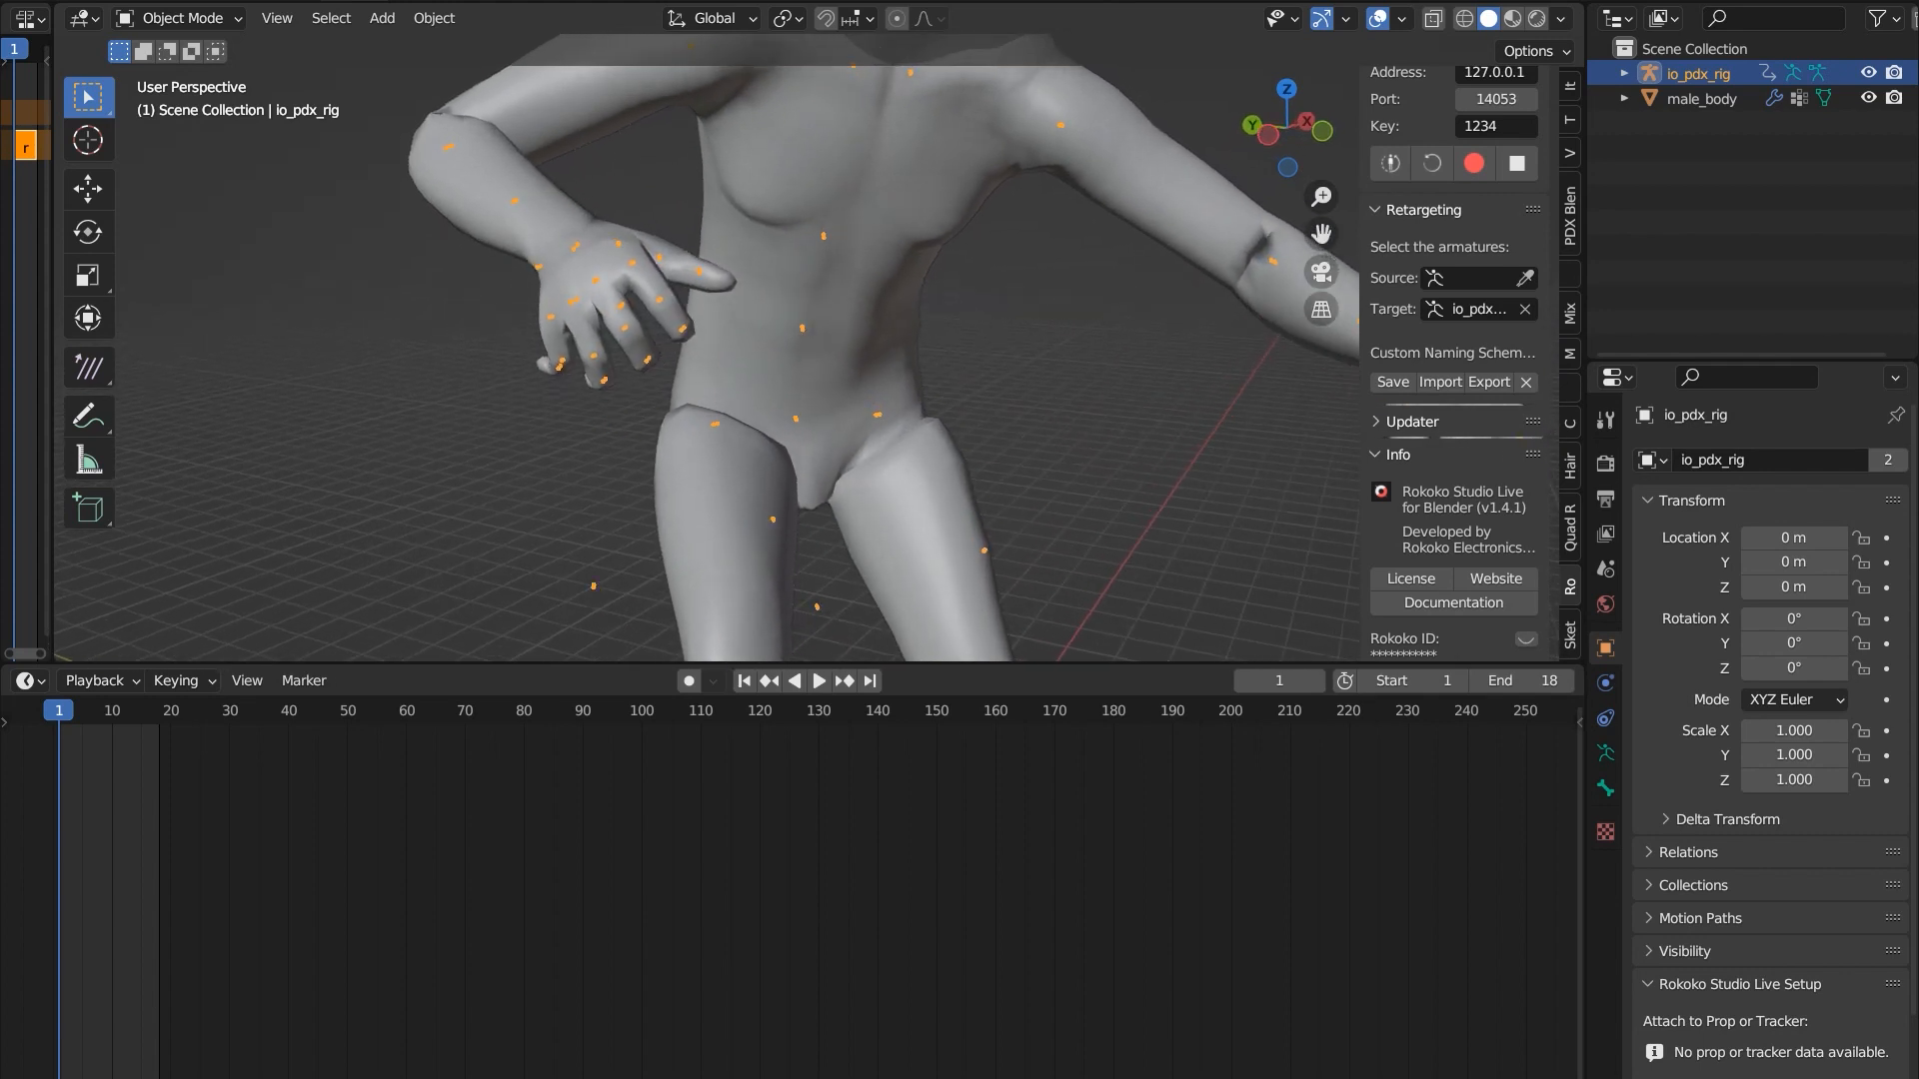
# - Select io_pdx_rig's pose data in the scene collection and switch the rig to Pose Mode
pyautogui.click(1702, 98)
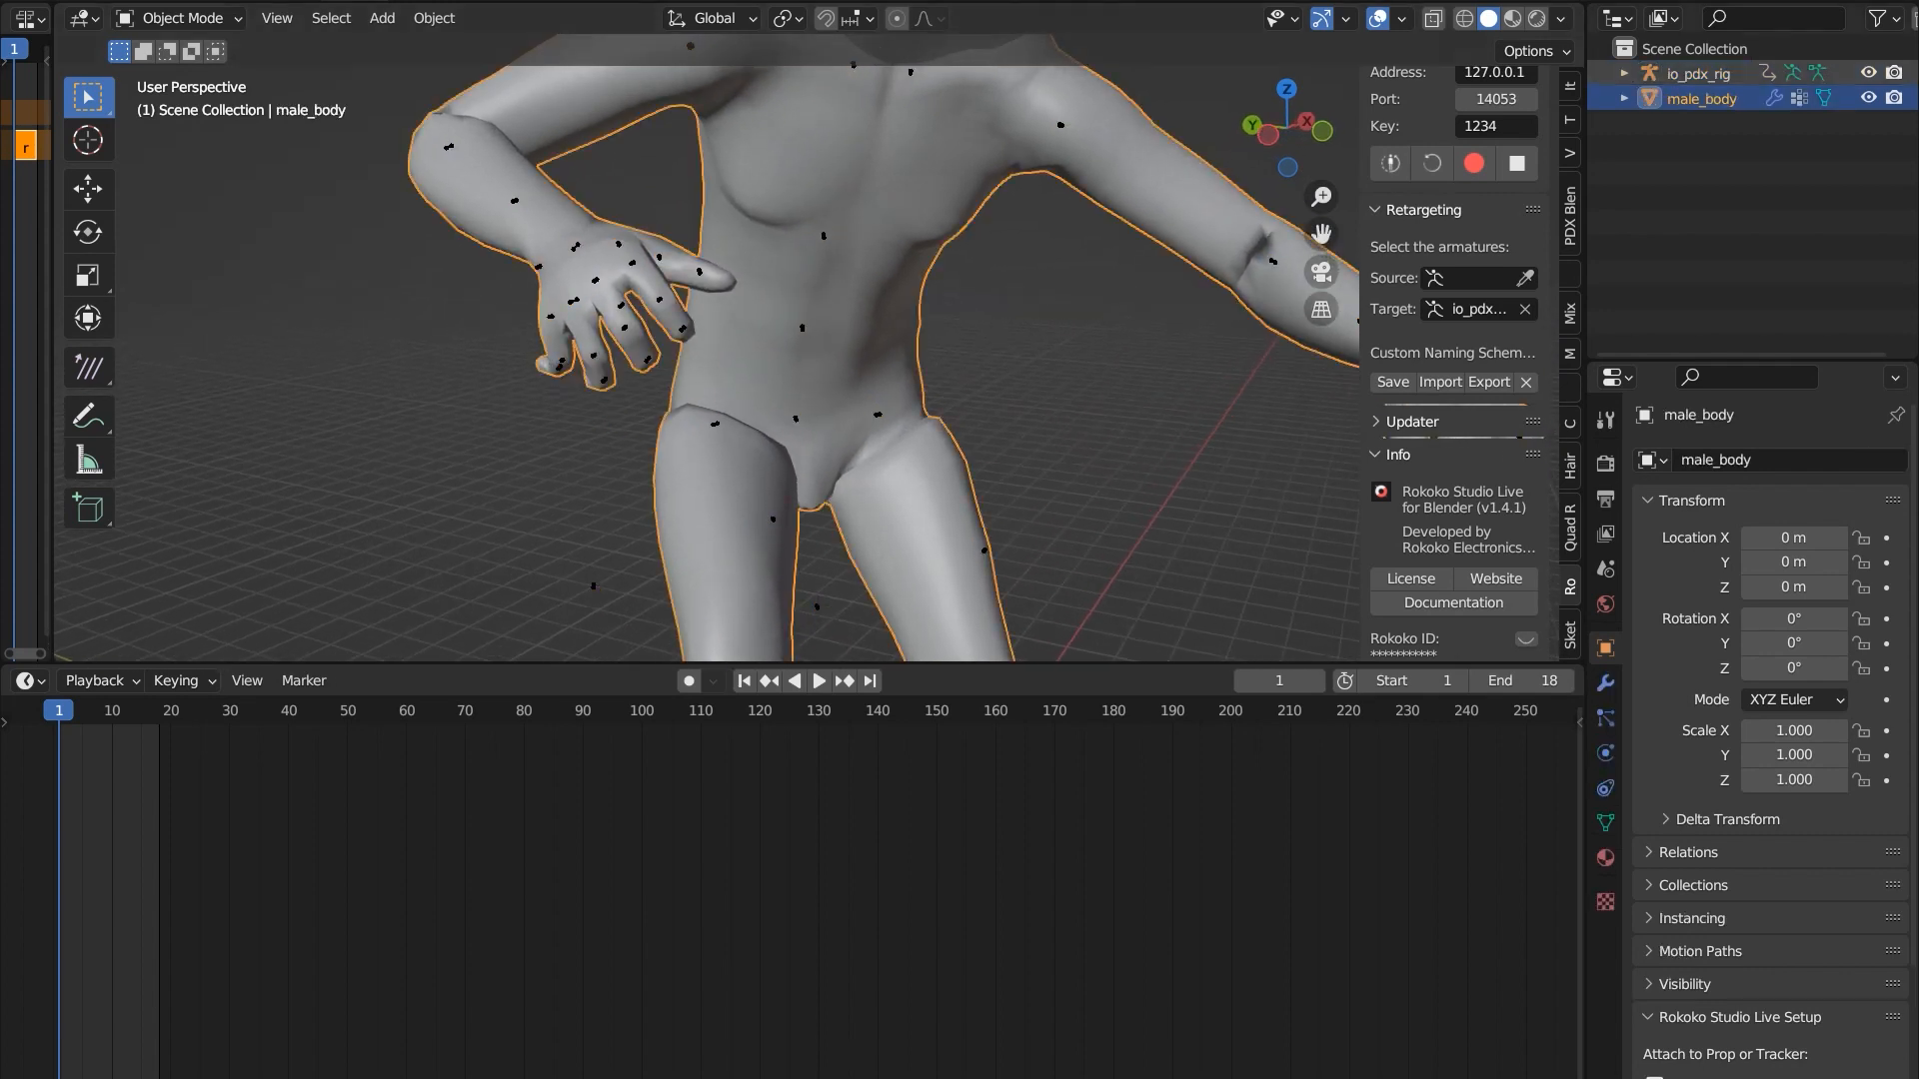
pyautogui.scroll(2, 819, 346)
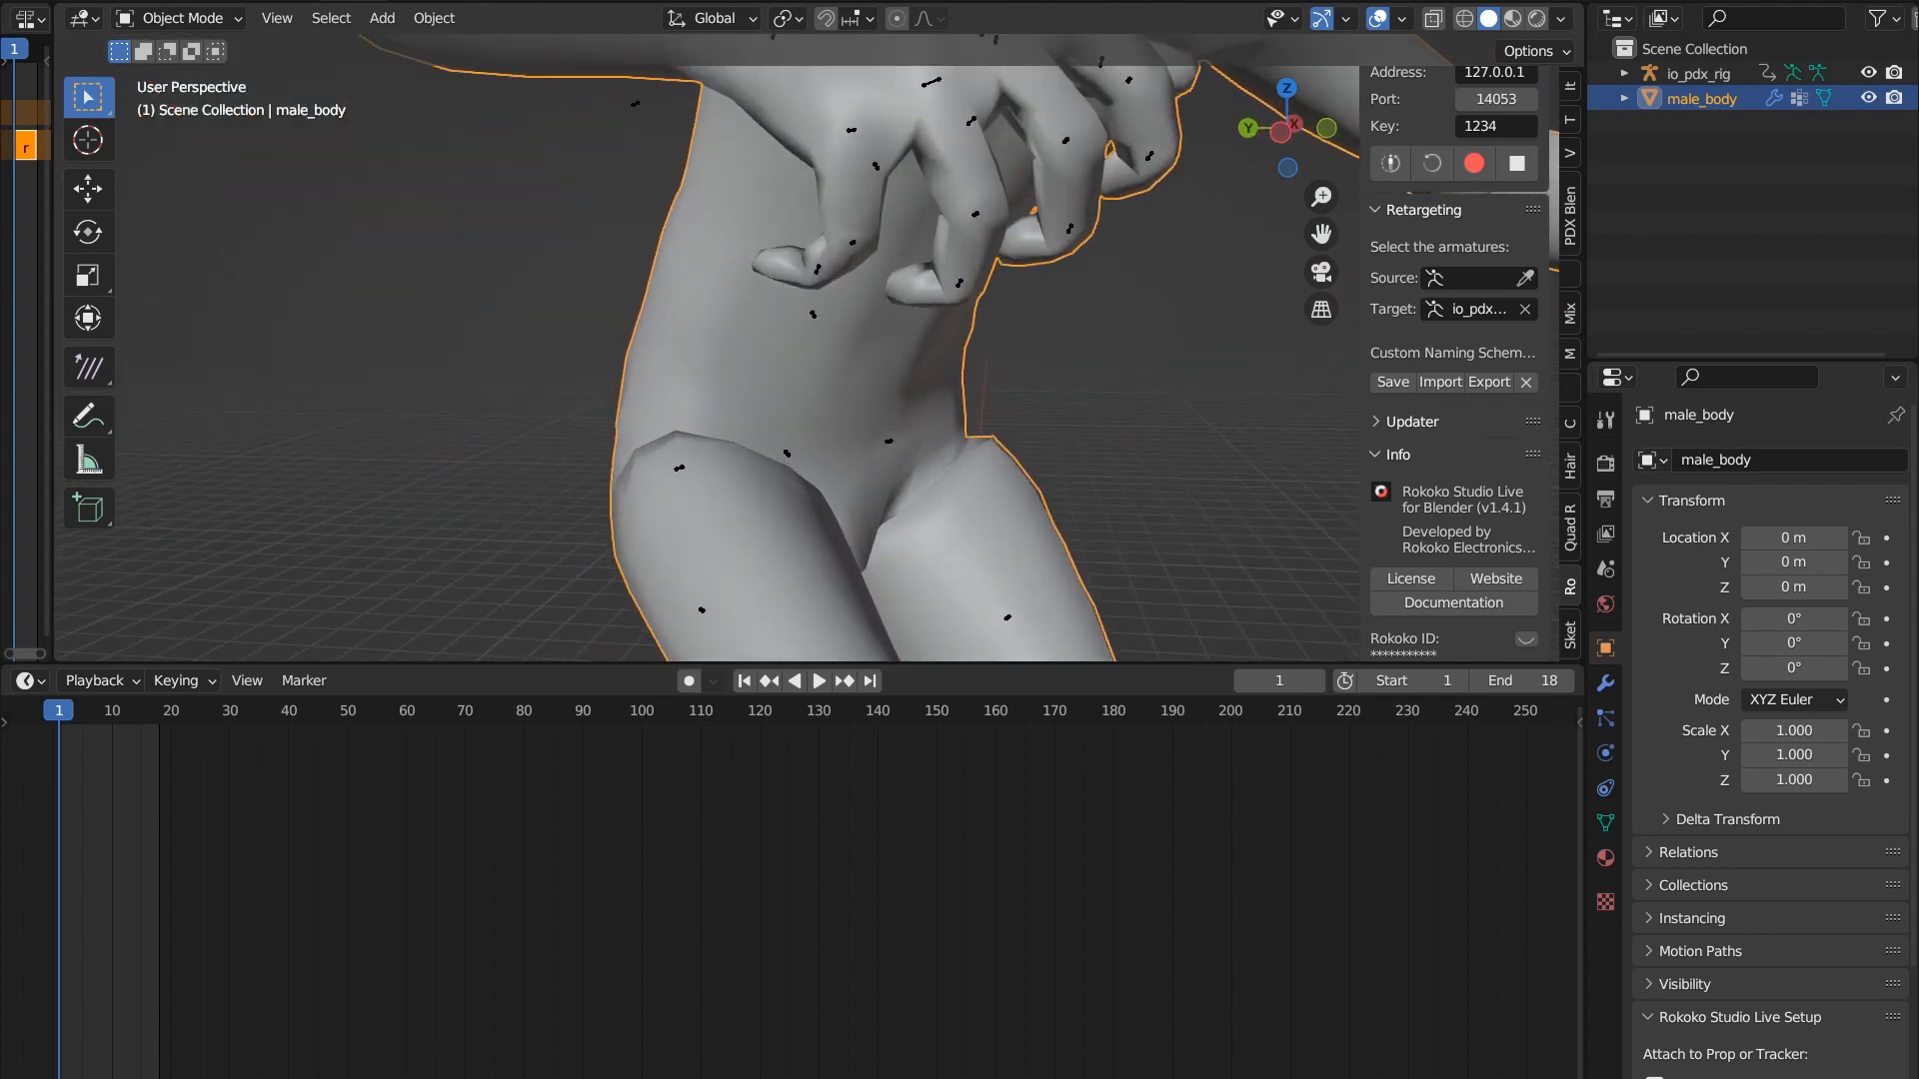
pyautogui.click(1698, 73)
pyautogui.click(1624, 73)
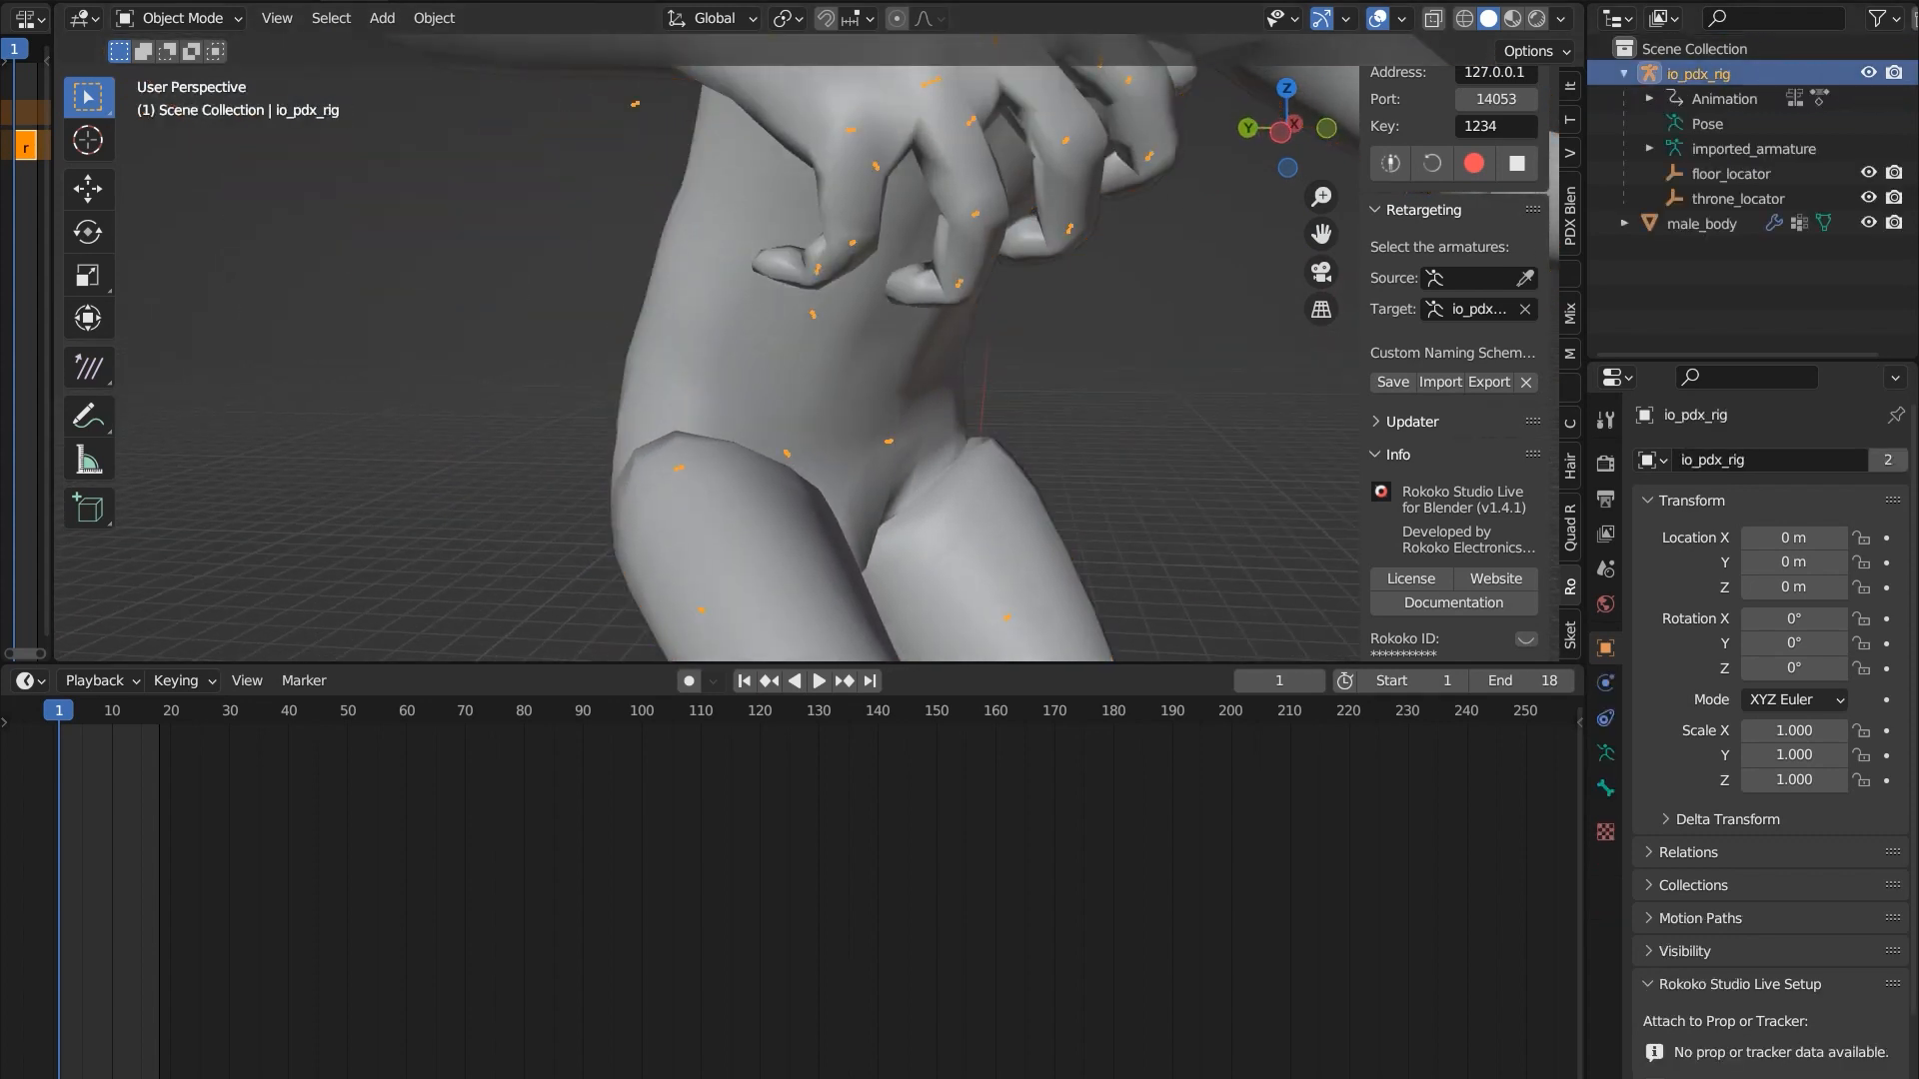
pyautogui.click(1707, 123)
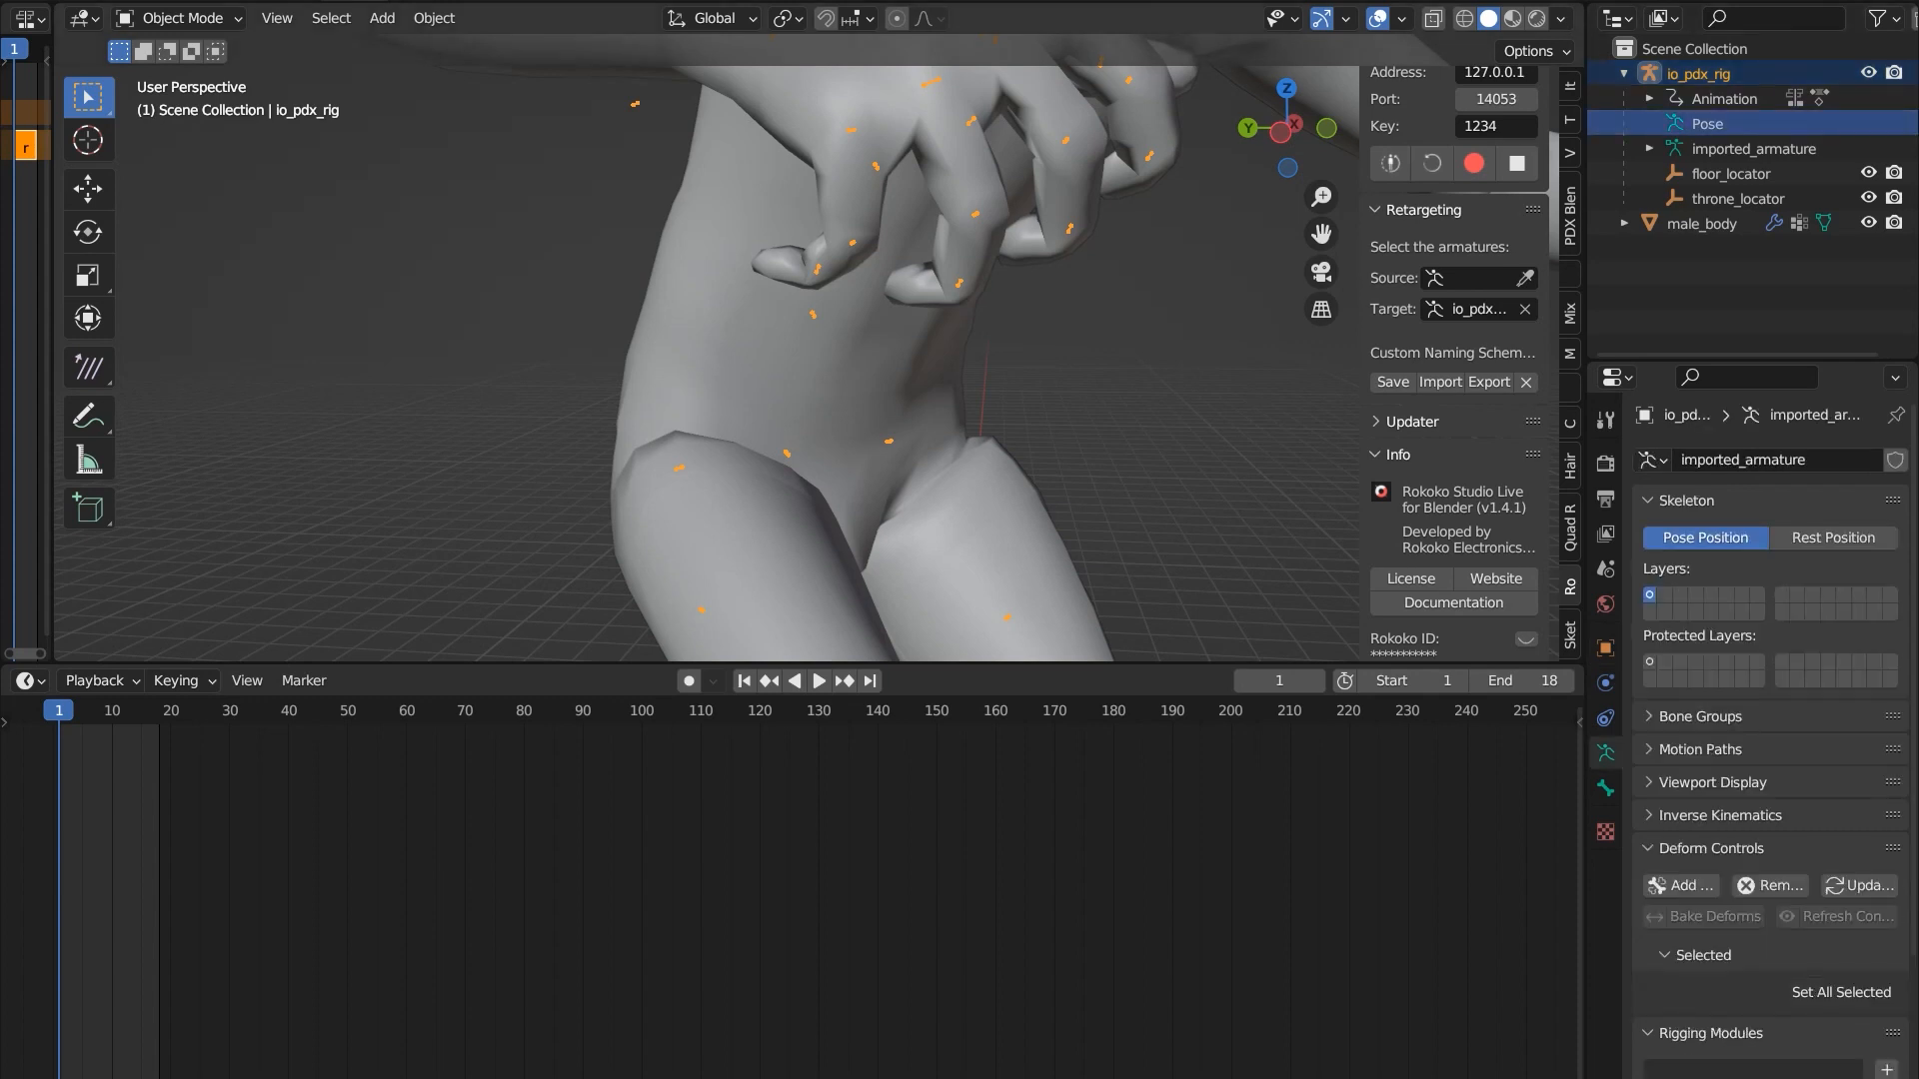
pyautogui.click(180, 18)
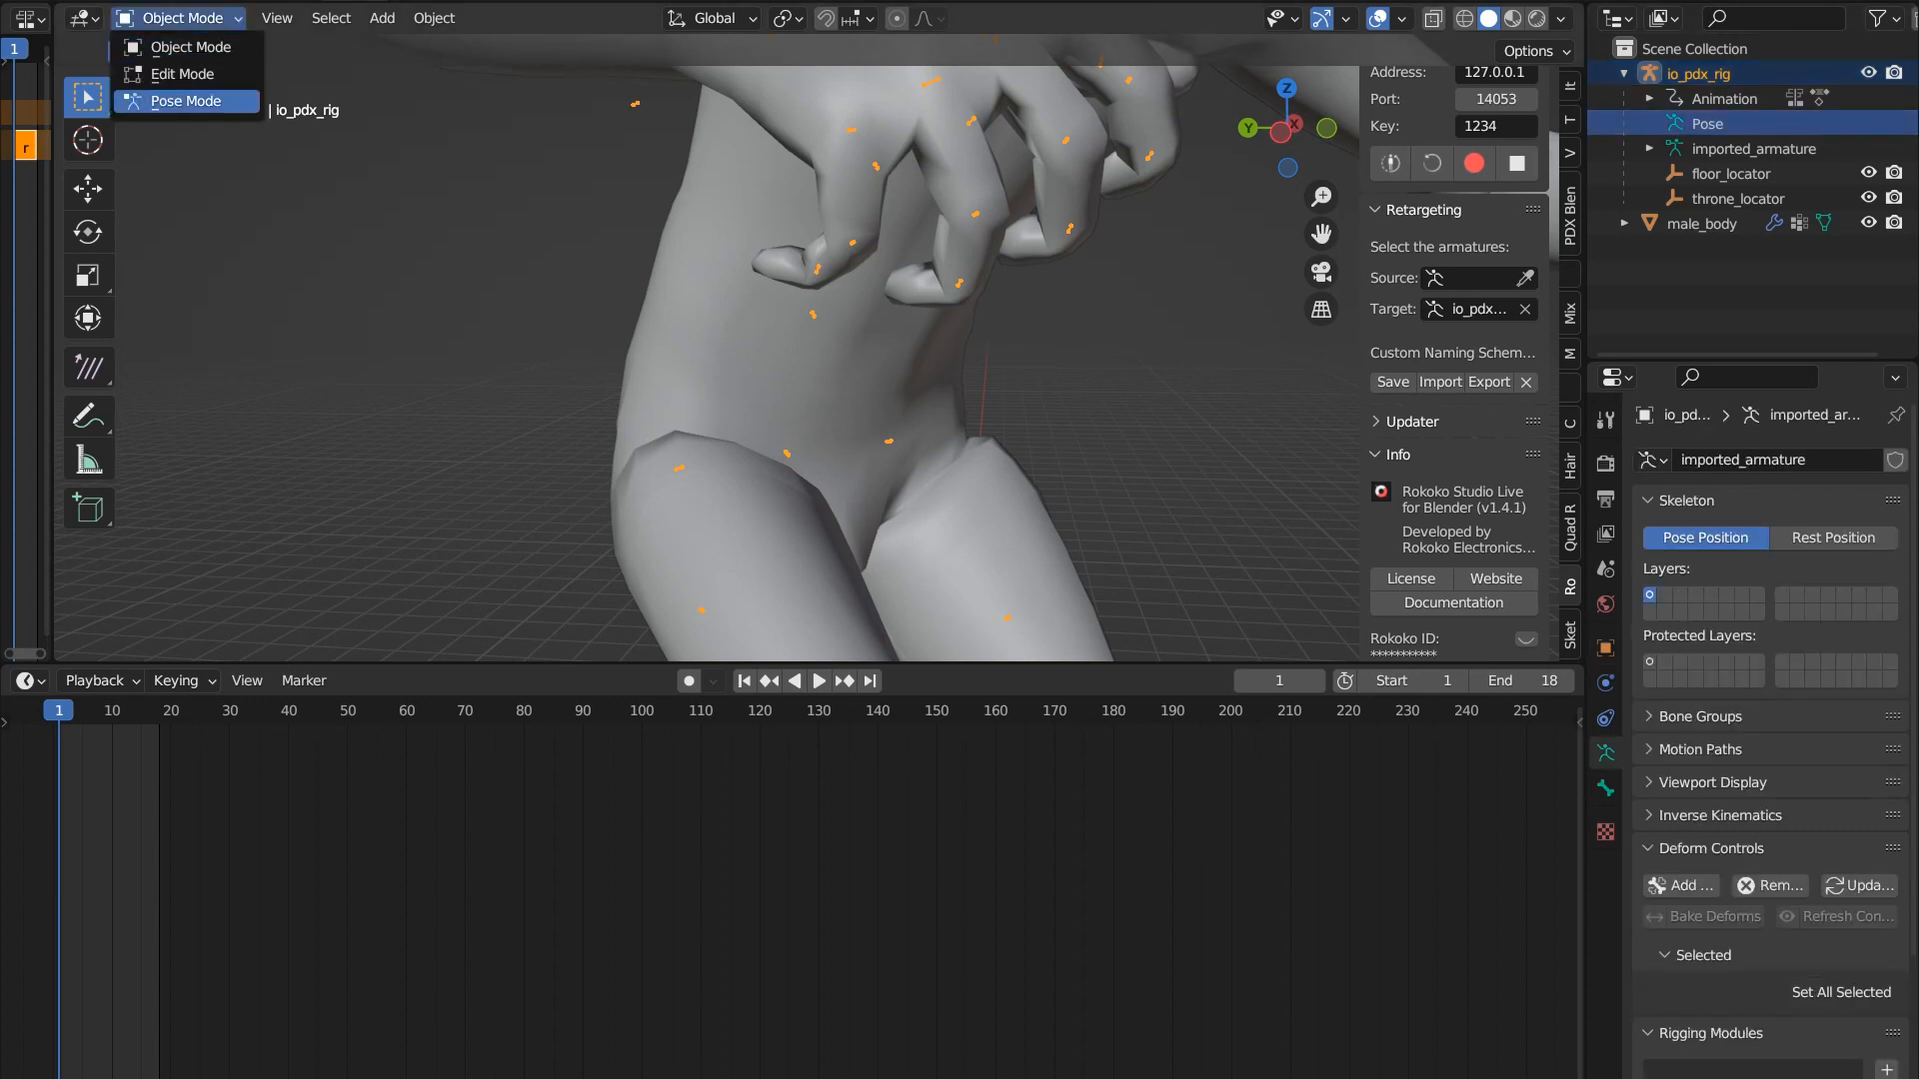
pyautogui.click(186, 101)
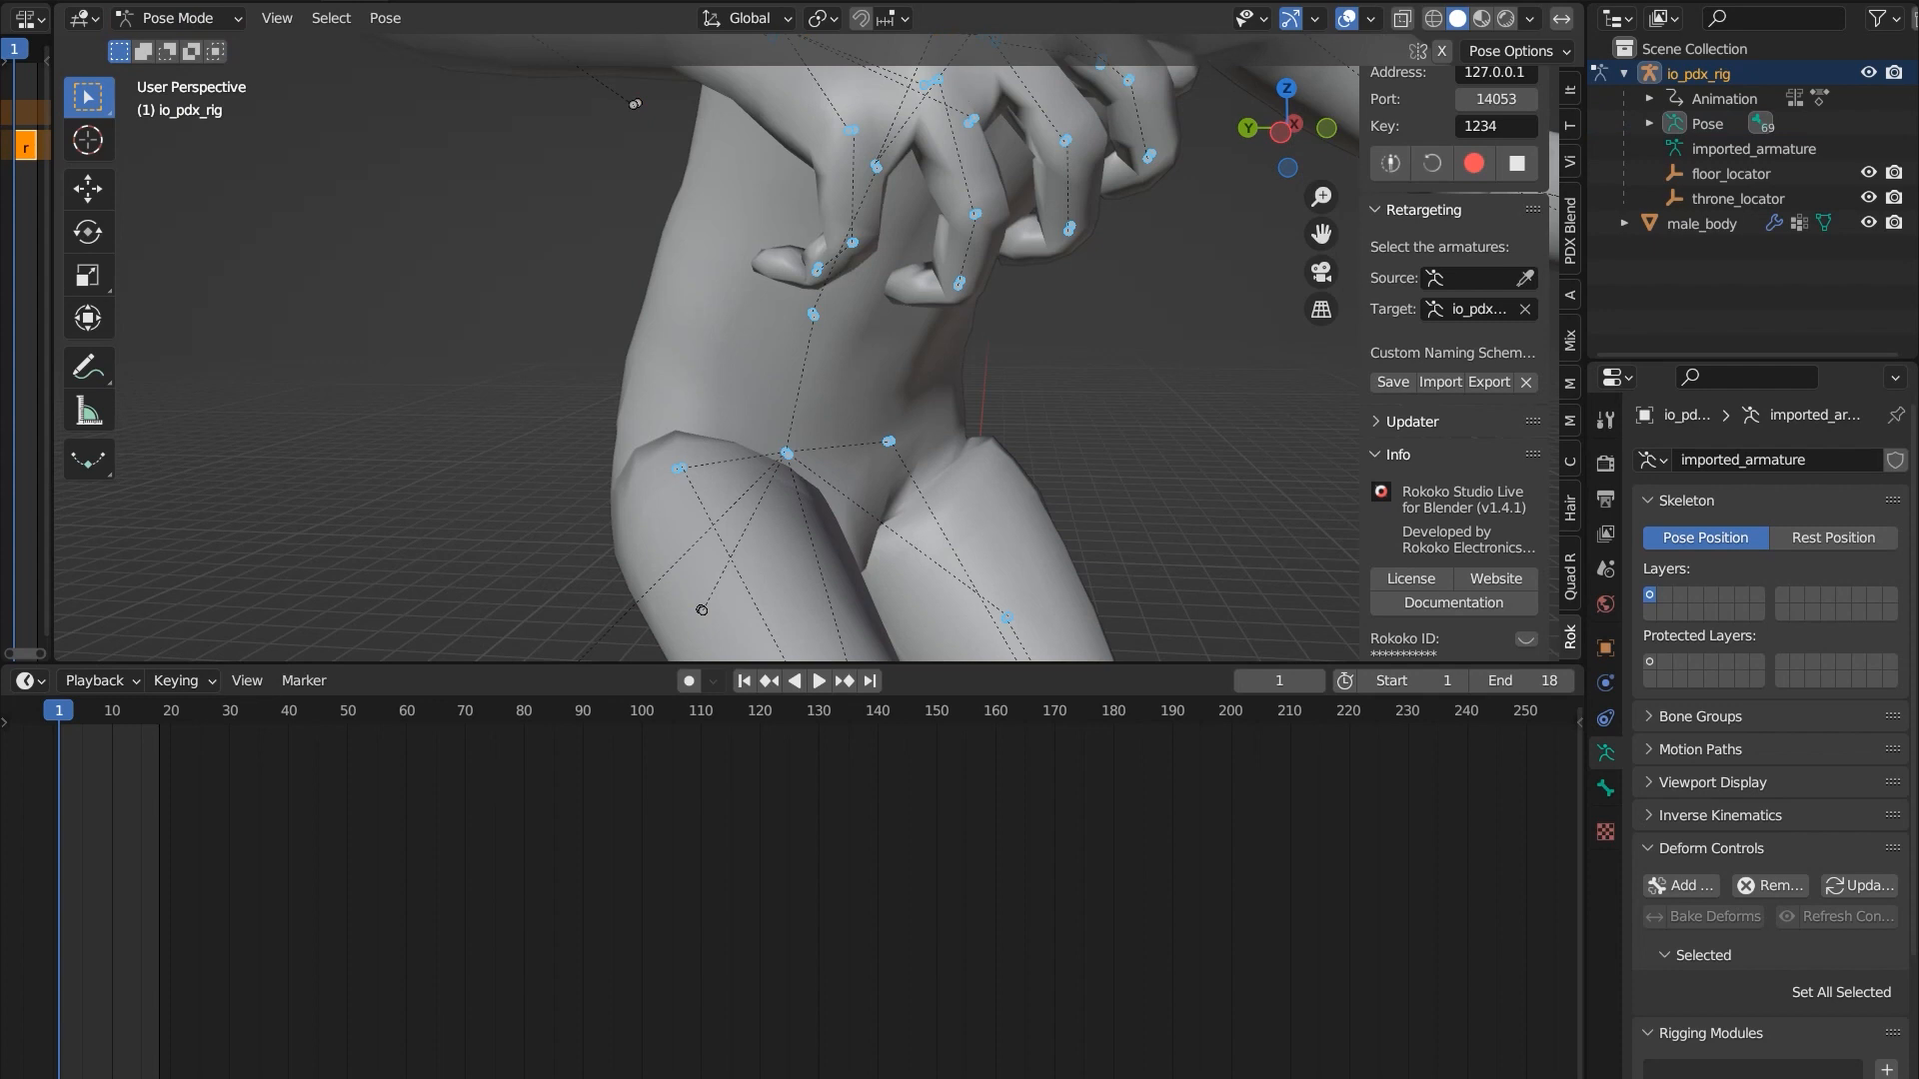
# - Rotate bone bn_r_fi_pinky2 so the fingertip points downward and insert a Location, Rotation & Scale keyframe at frame 1
pyautogui.click(852, 242)
pyautogui.moveTo(853, 242); pyautogui.dragTo(760, 245, button='middle')
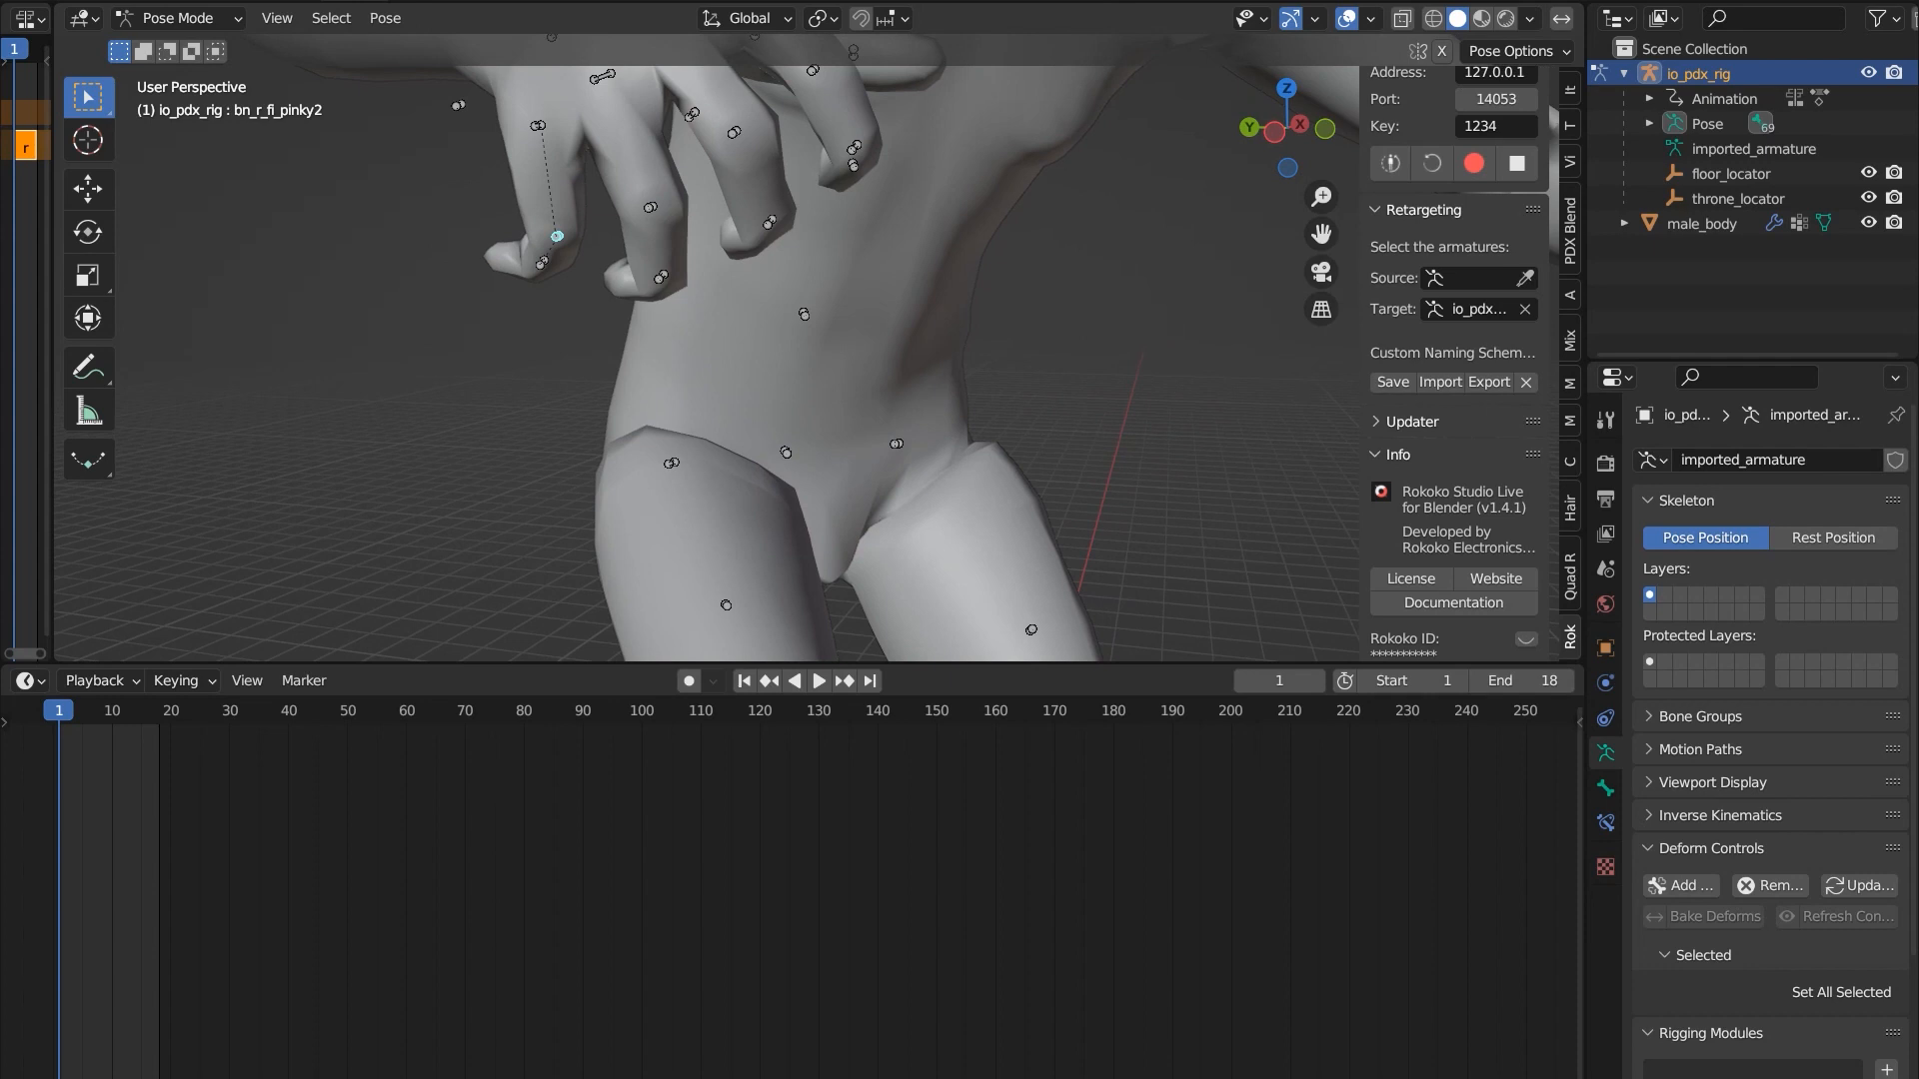
pyautogui.click(88, 318)
pyautogui.moveTo(555, 240); pyautogui.dragTo(556, 280, button='middle')
pyautogui.moveTo(499, 380); pyautogui.dragTo(491, 356, button='middle')
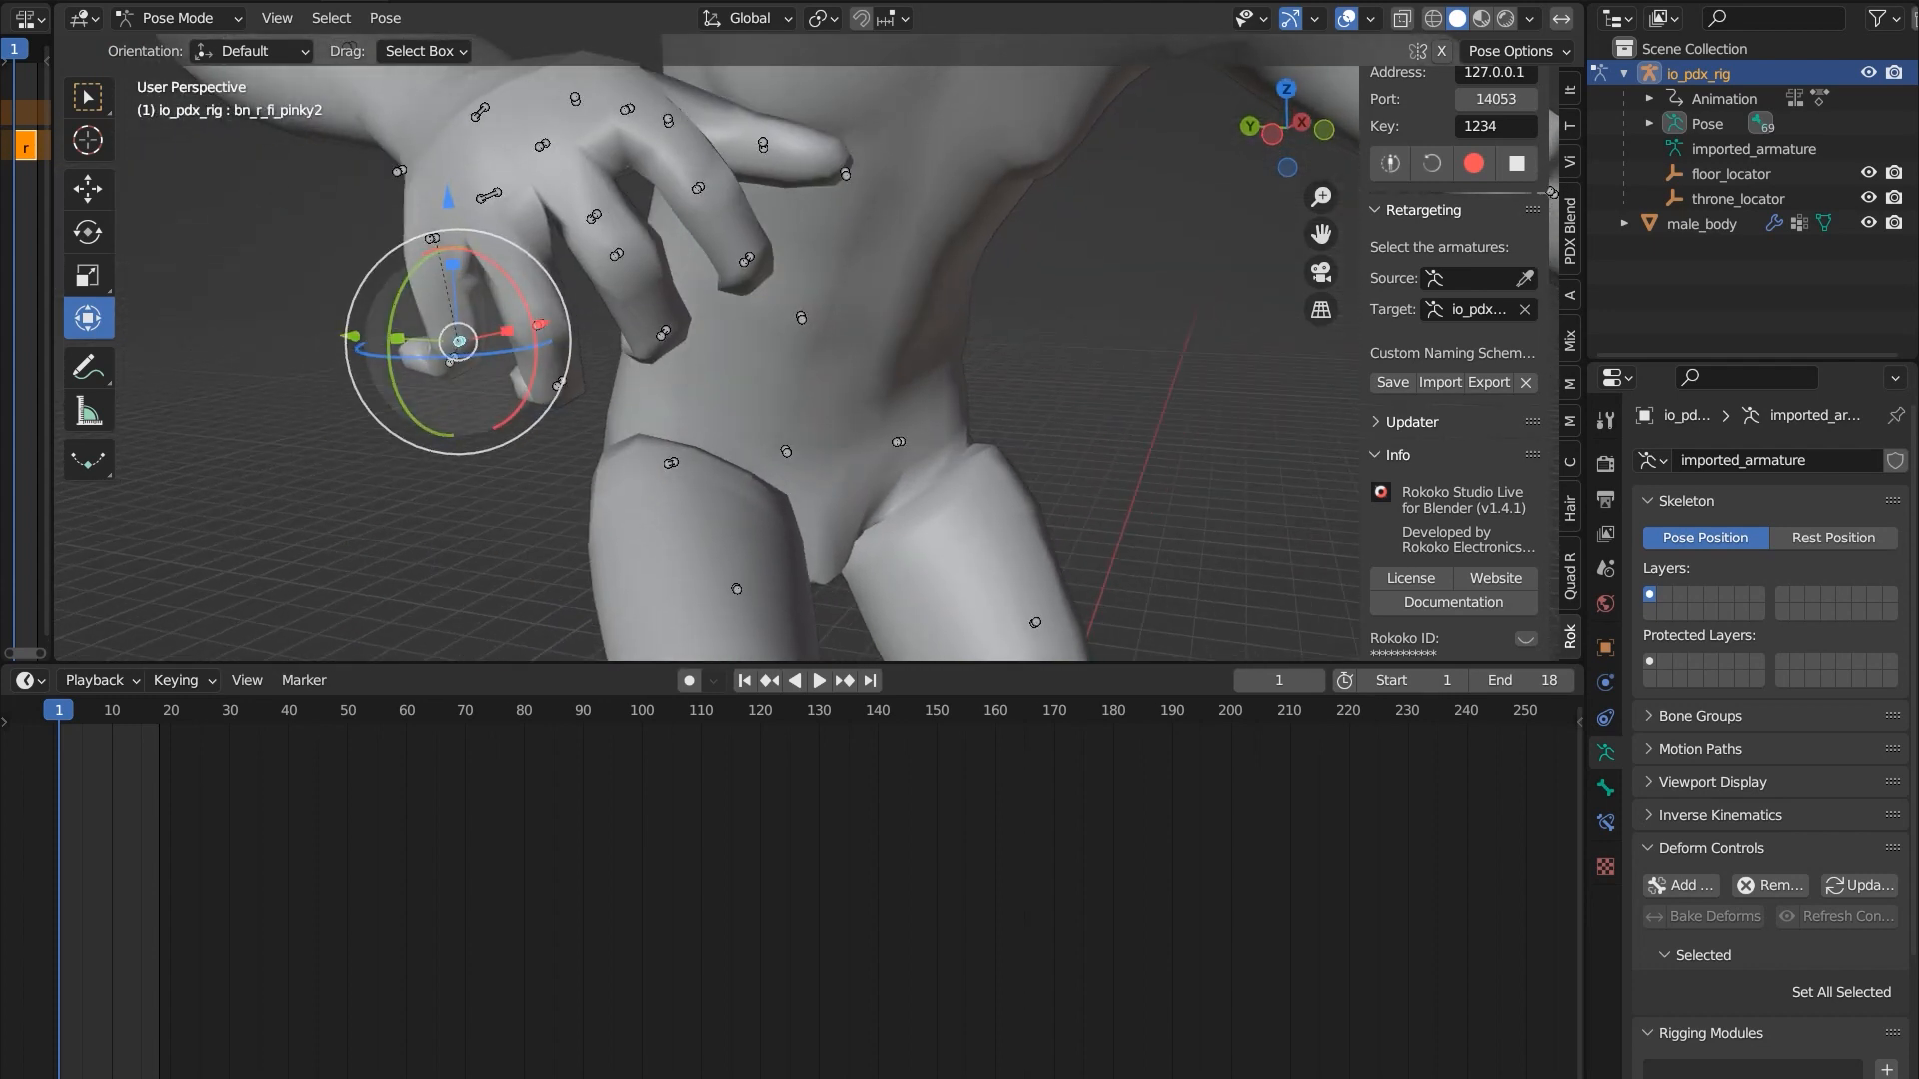
pyautogui.moveTo(491, 356); pyautogui.dragTo(487, 365)
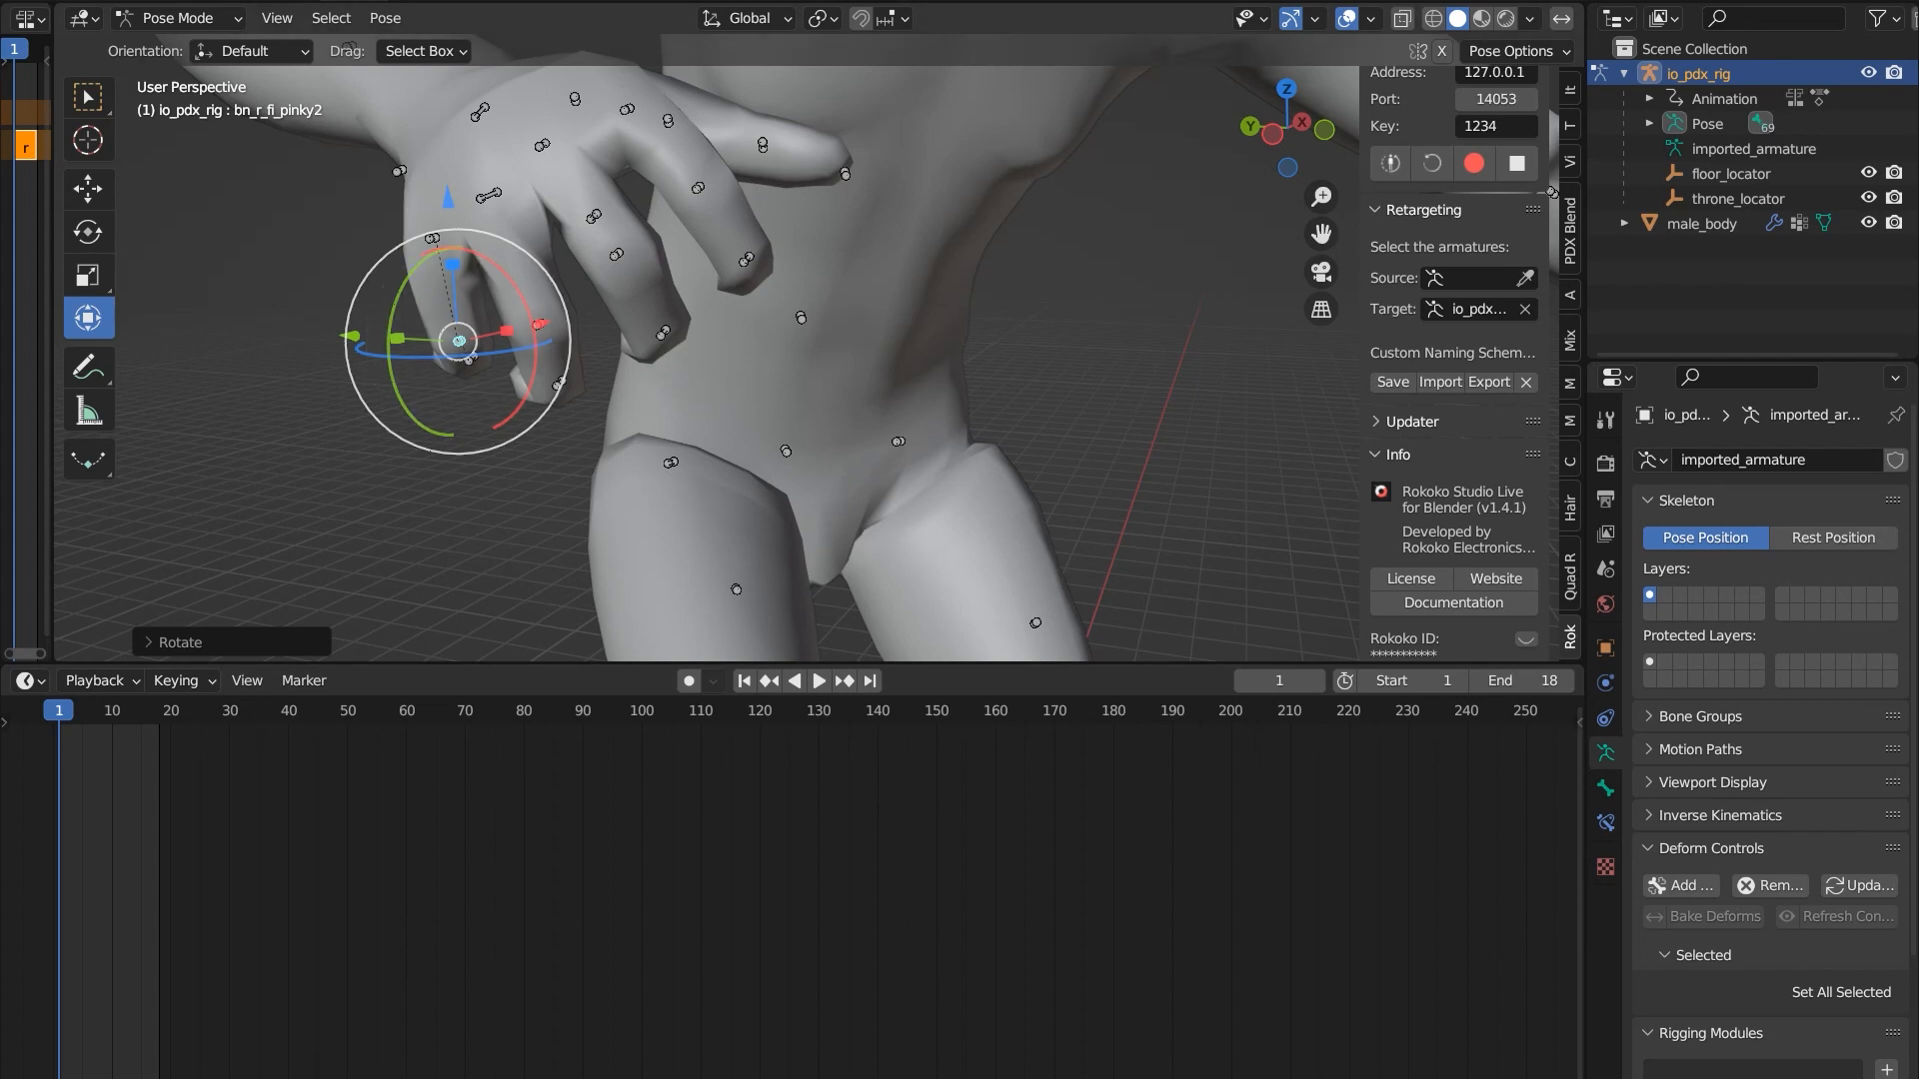
pyautogui.press('i')
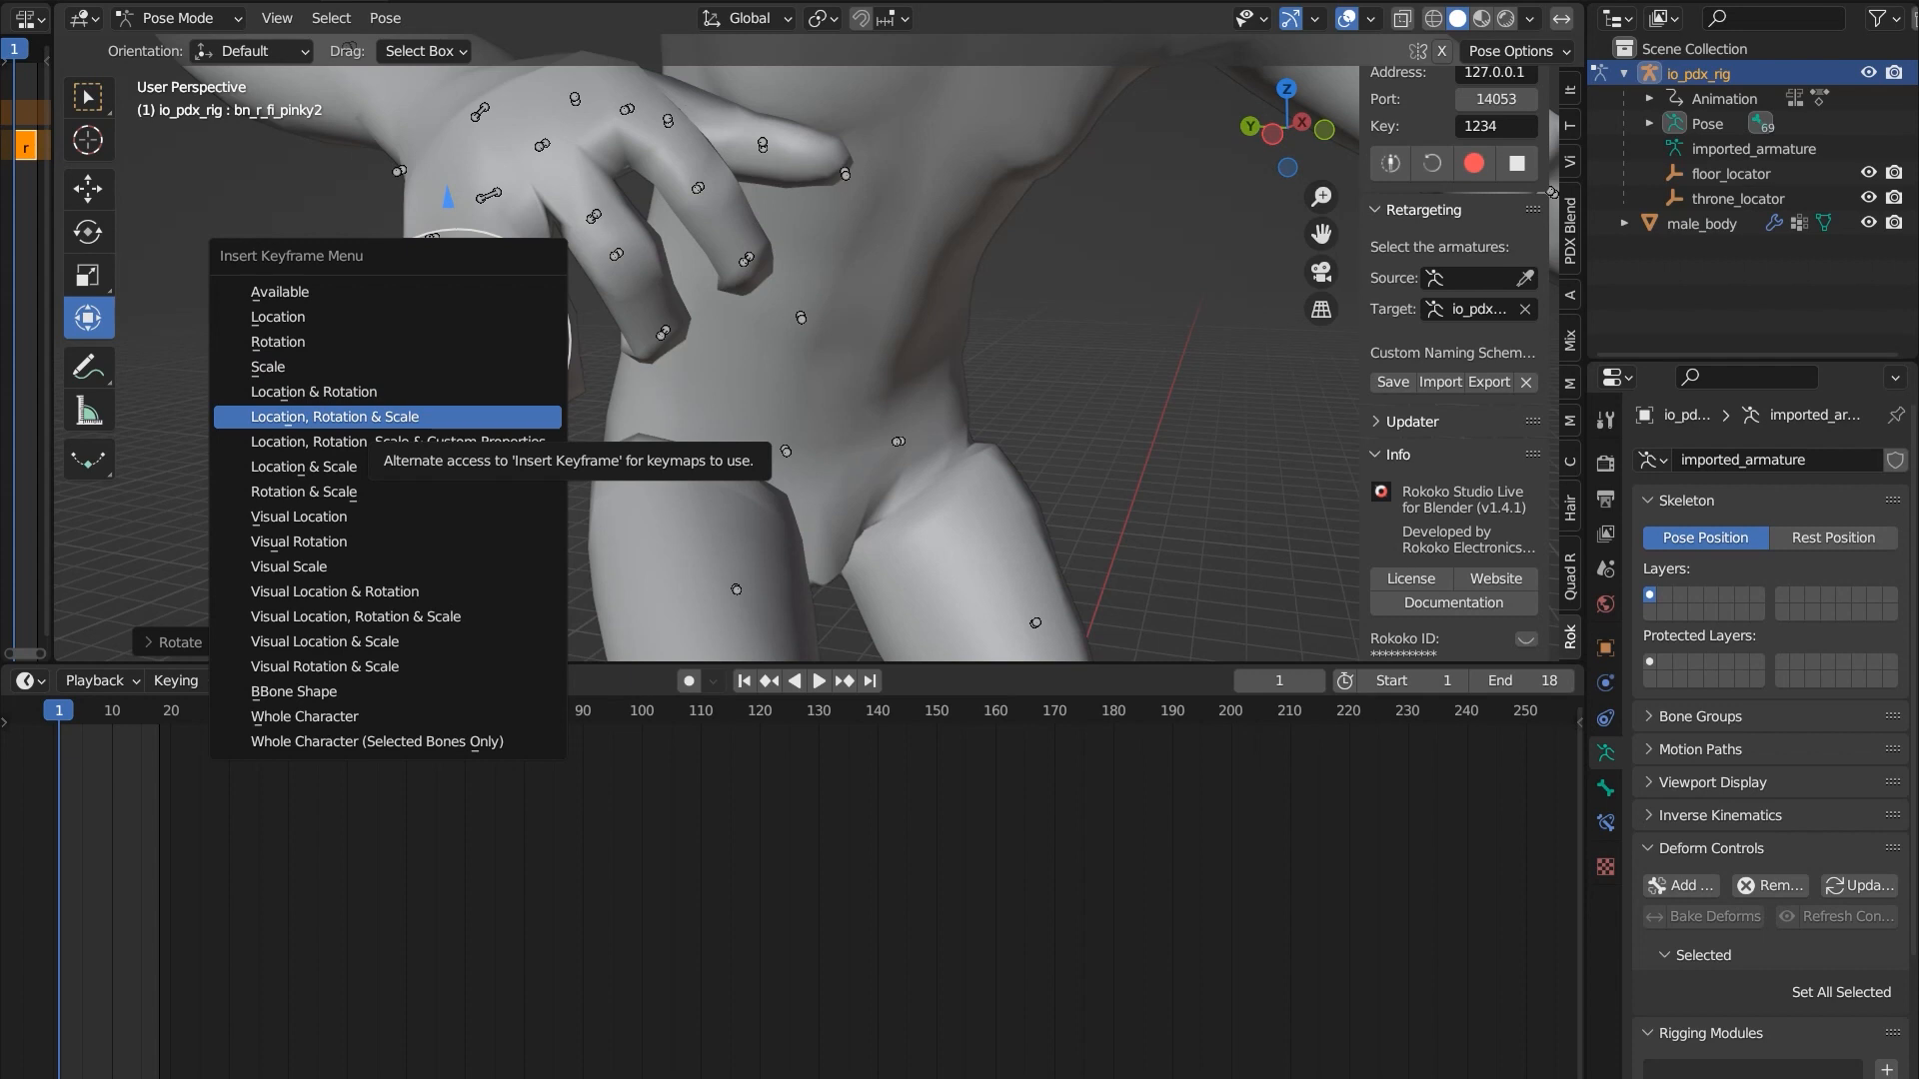
pyautogui.press('Return')
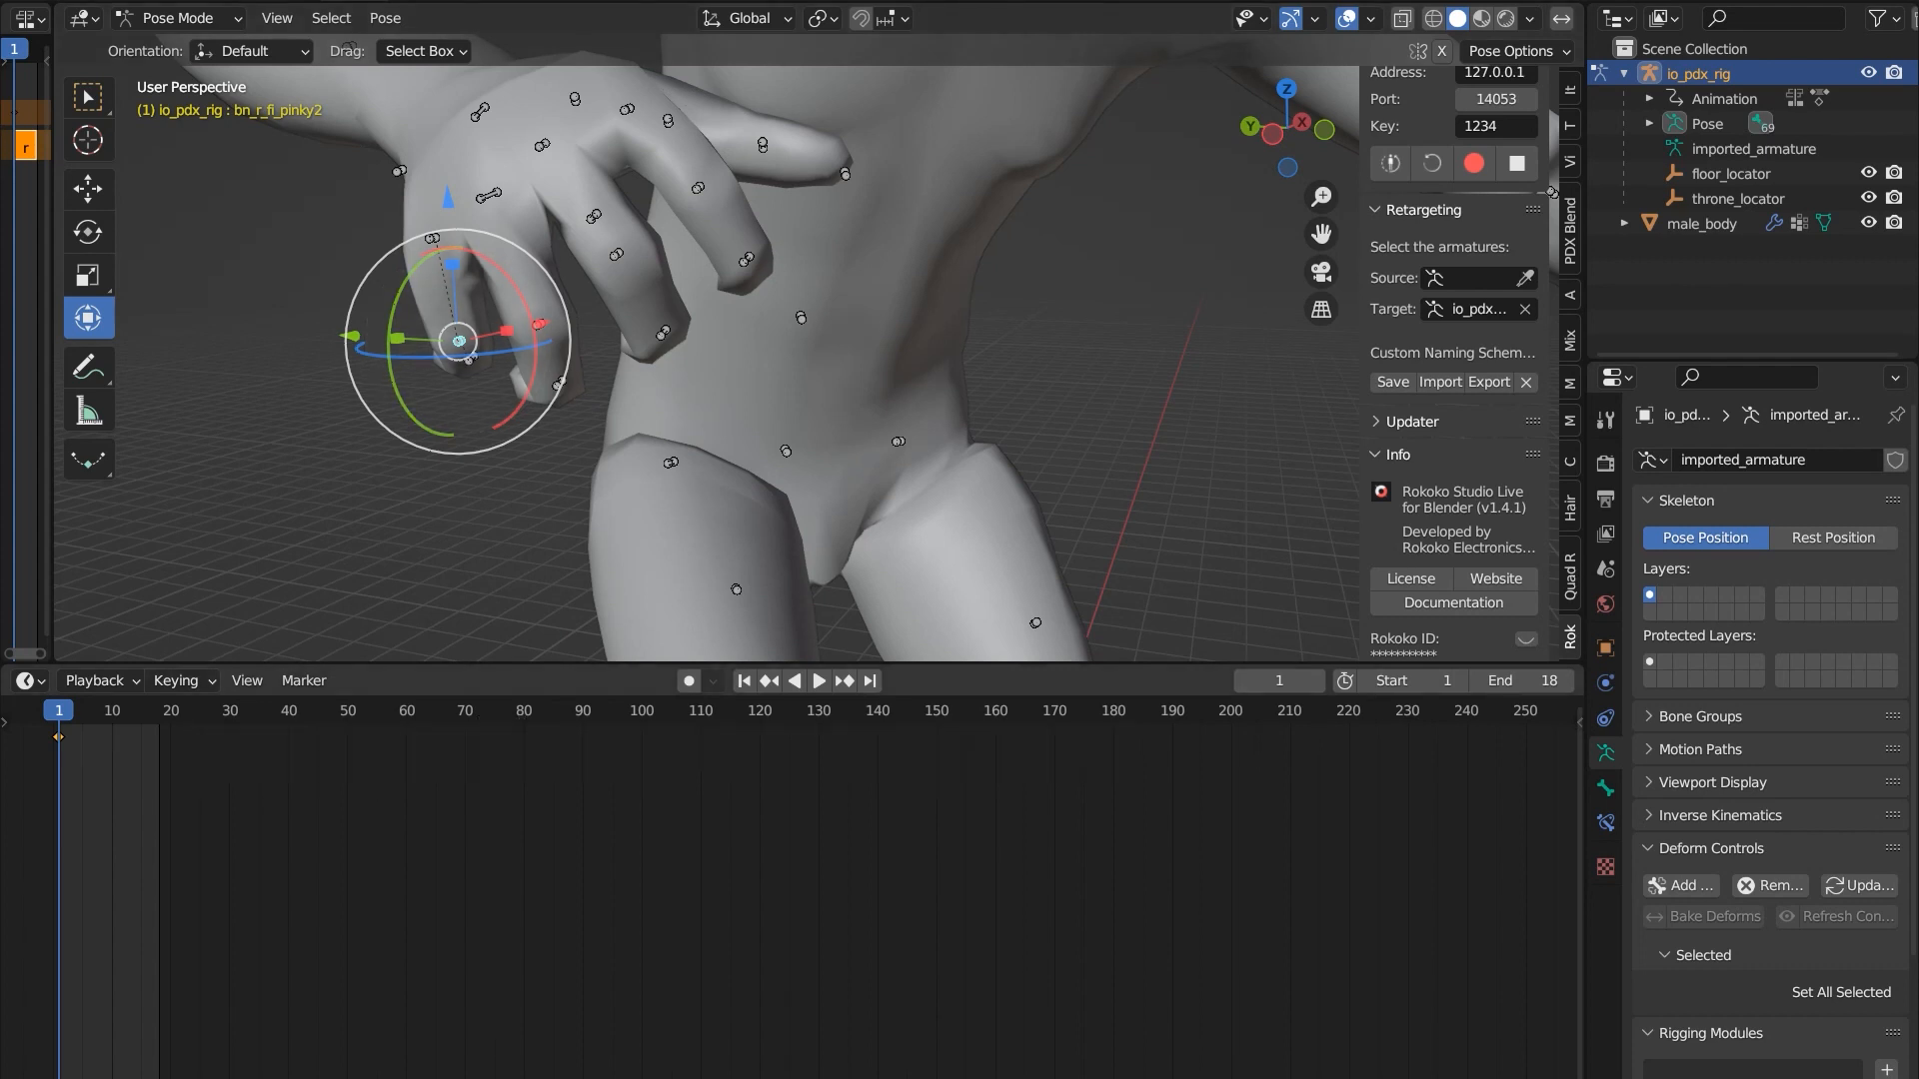
# - Examine the rig's action in the Nonlinear Animation editor and Dope Sheet, and enlarge the 3D Viewport again
pyautogui.moveTo(52, 350); pyautogui.dragTo(1064, 350)
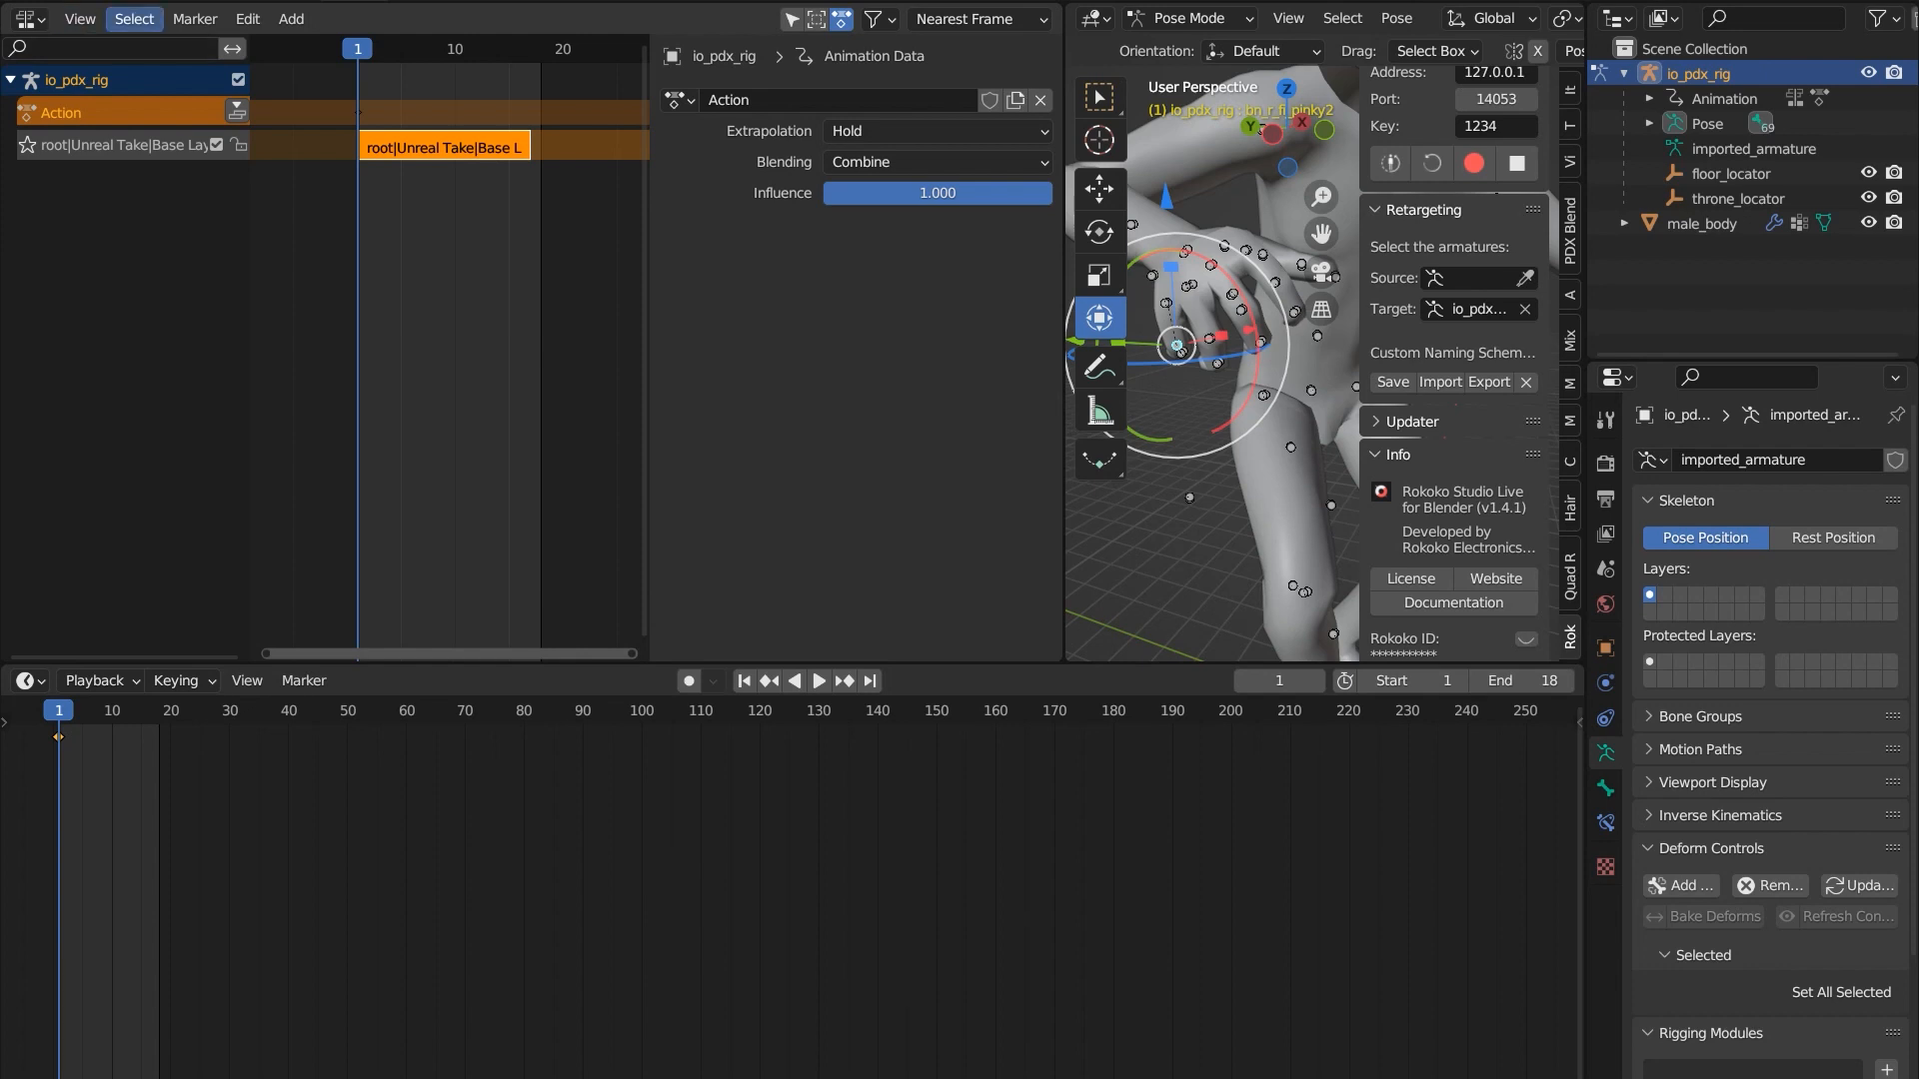
pyautogui.click(28, 18)
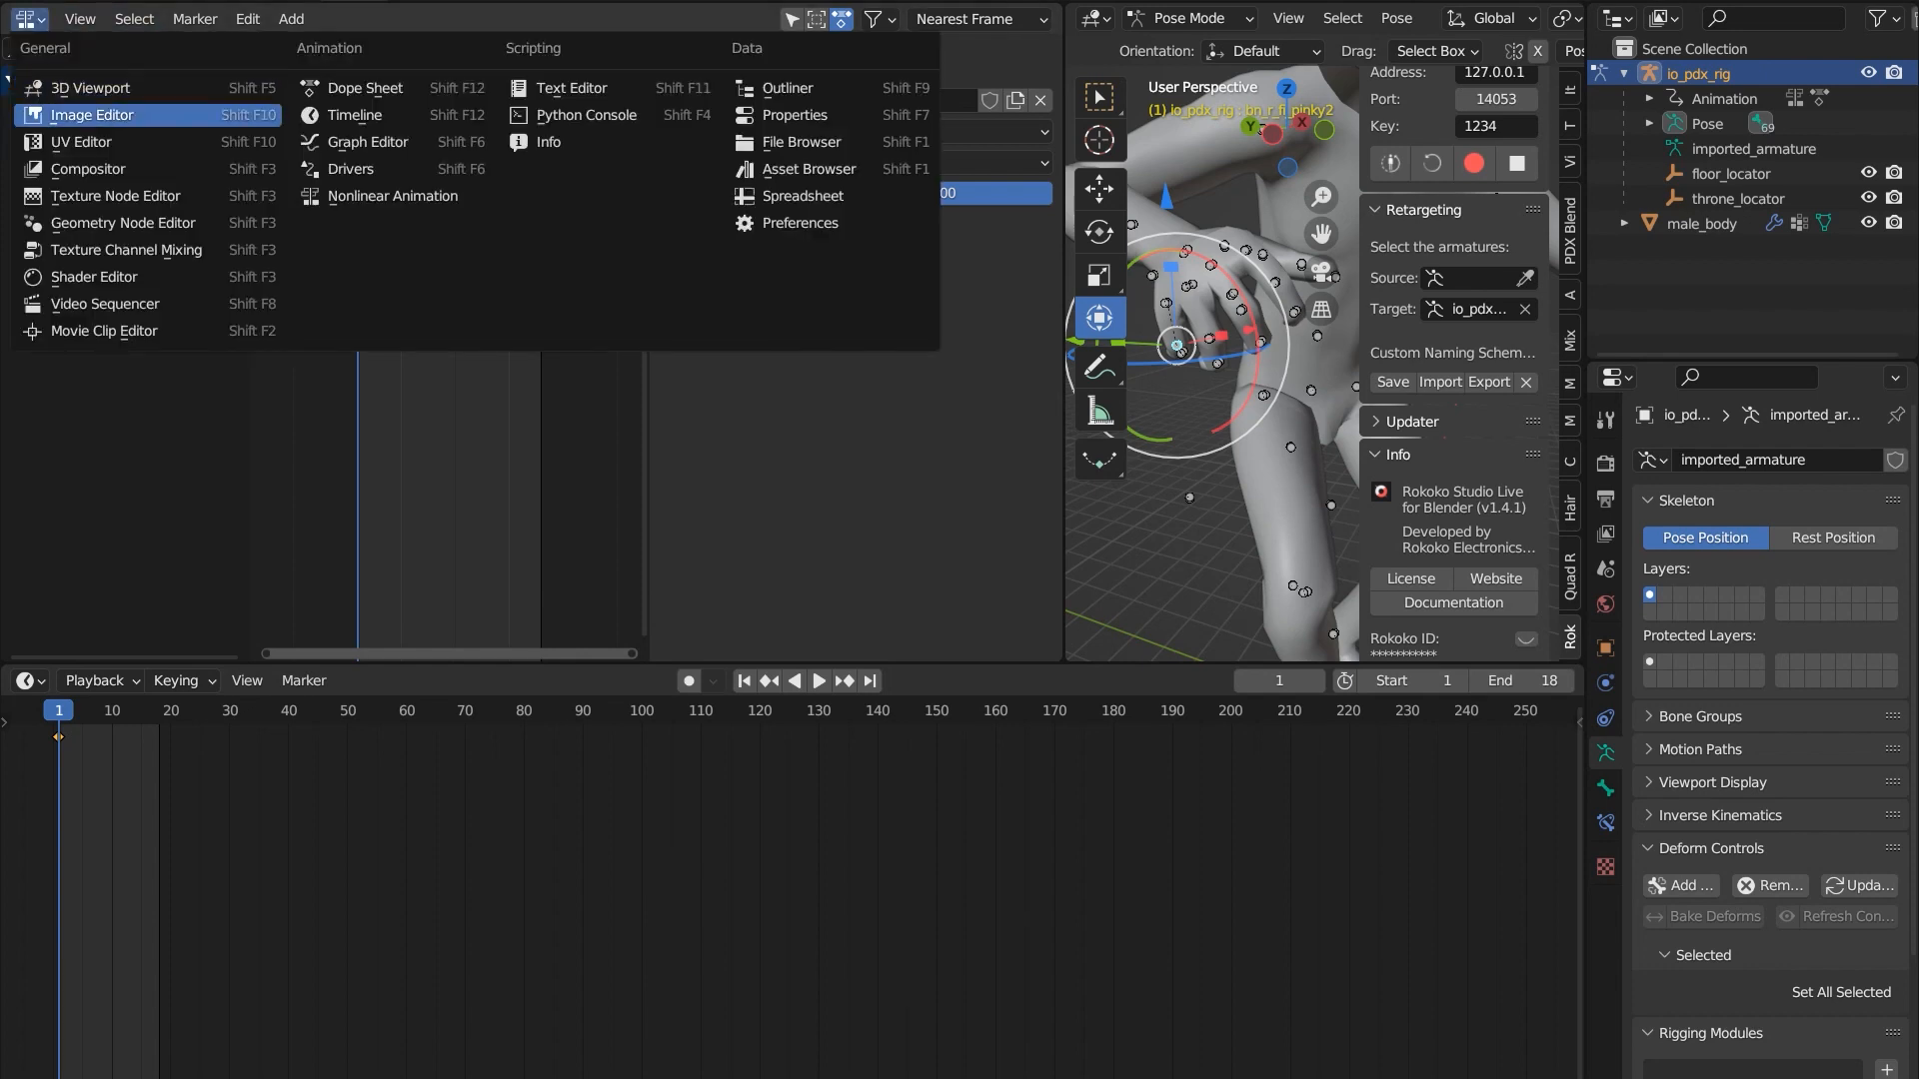
pyautogui.click(340, 88)
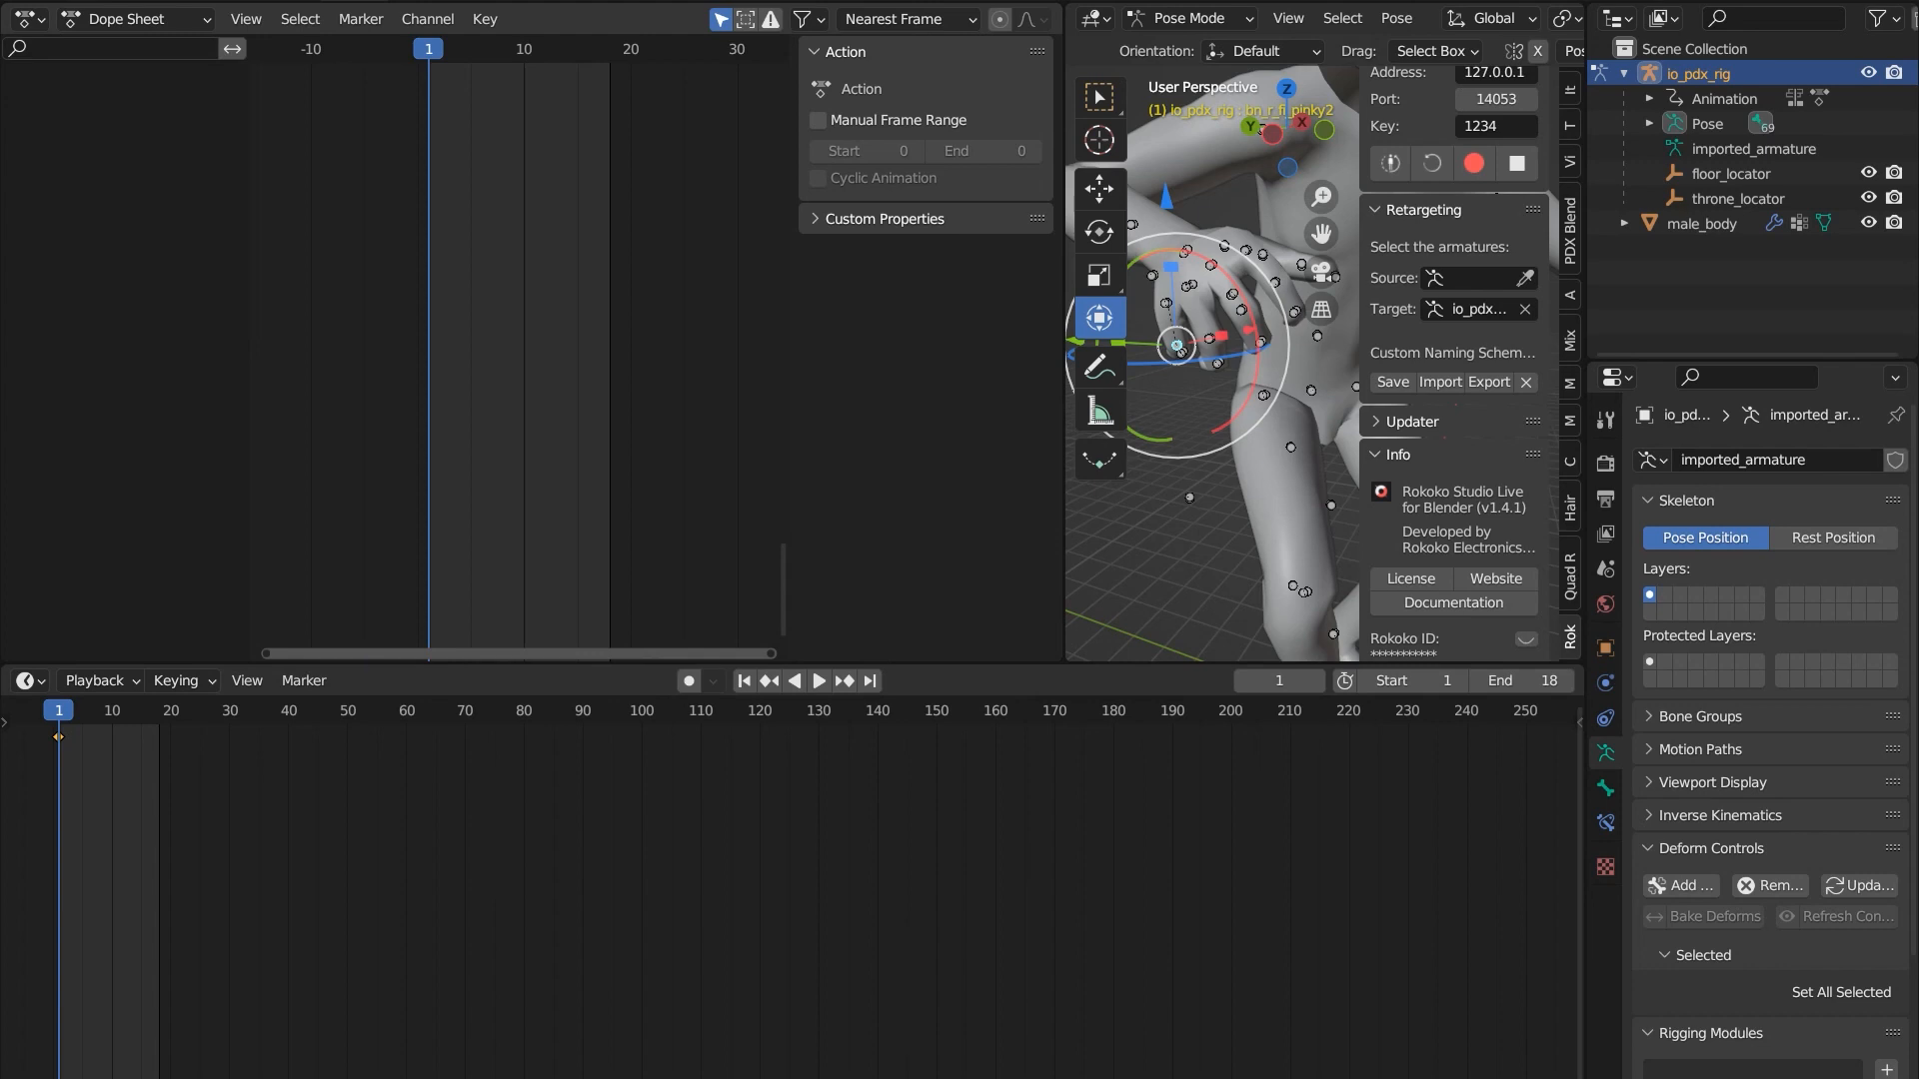
pyautogui.click(134, 18)
pyautogui.click(28, 18)
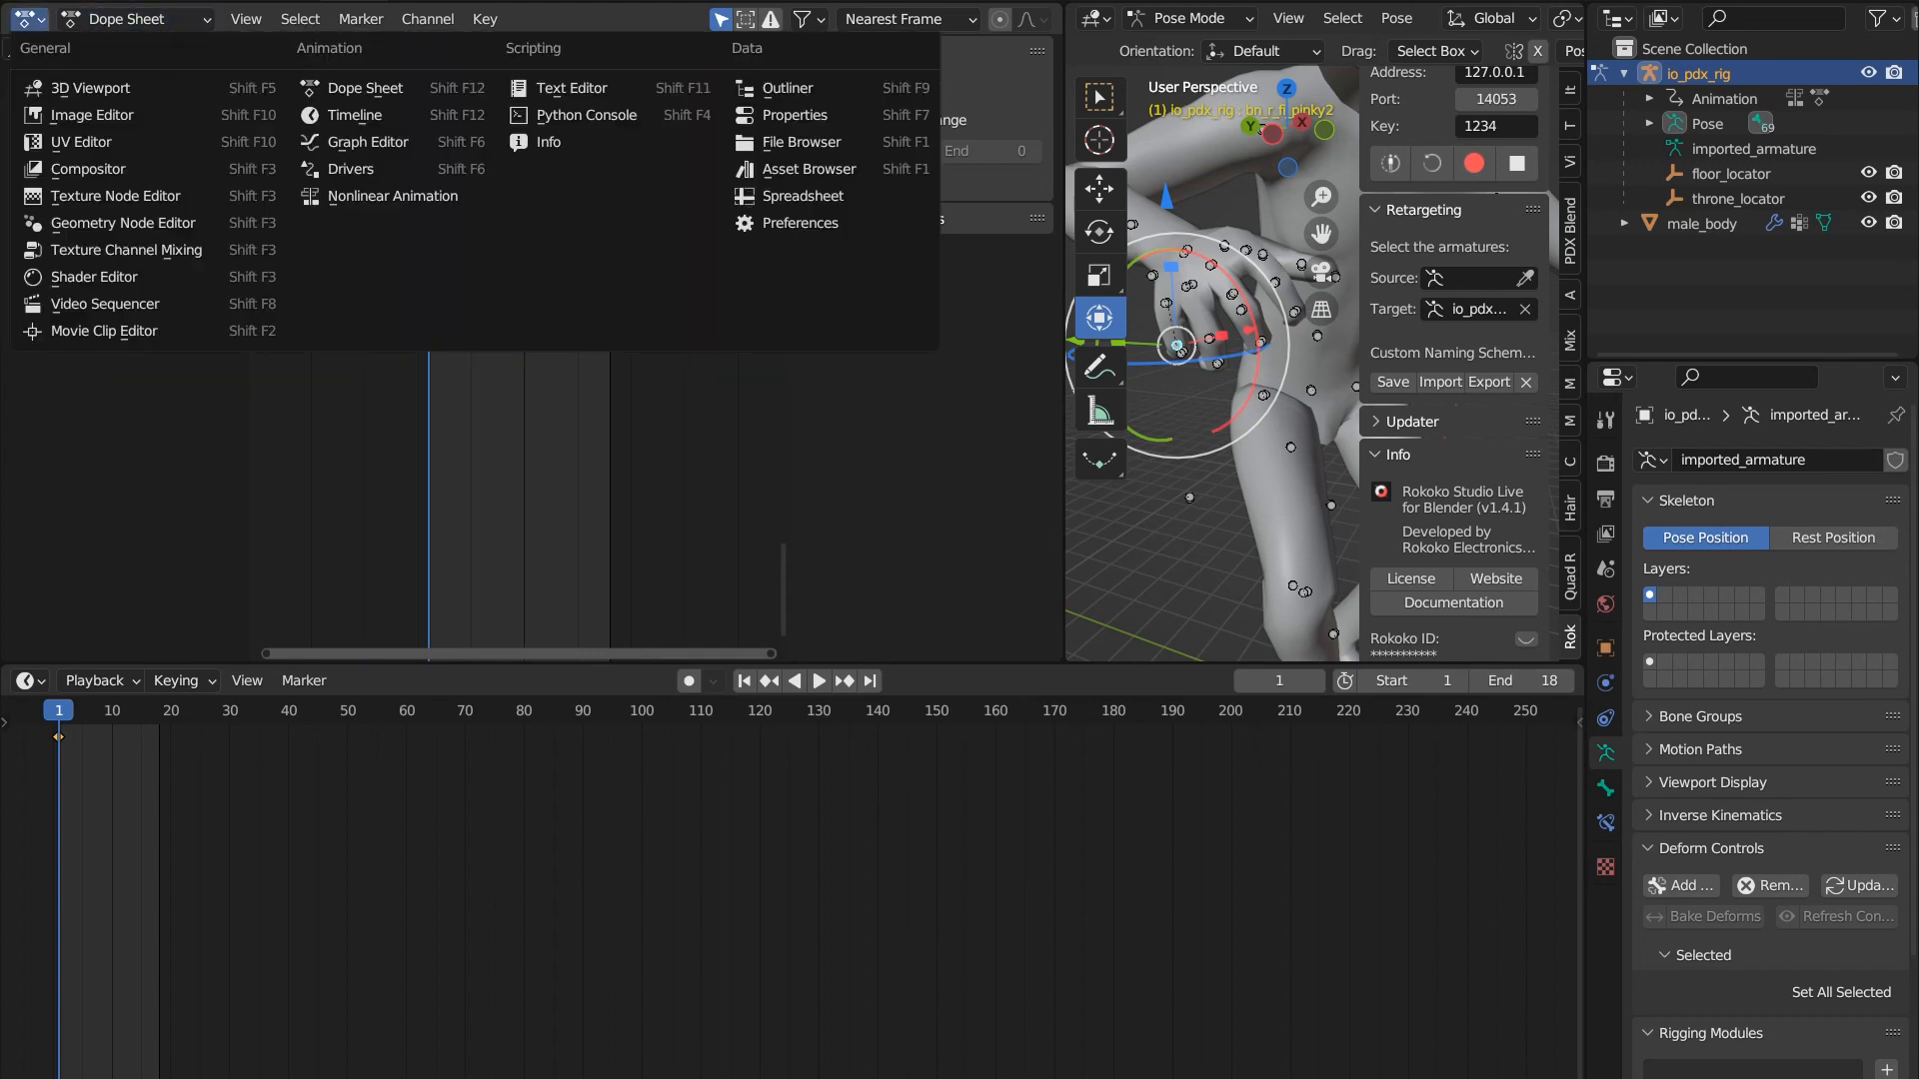
pyautogui.click(135, 18)
pyautogui.click(28, 18)
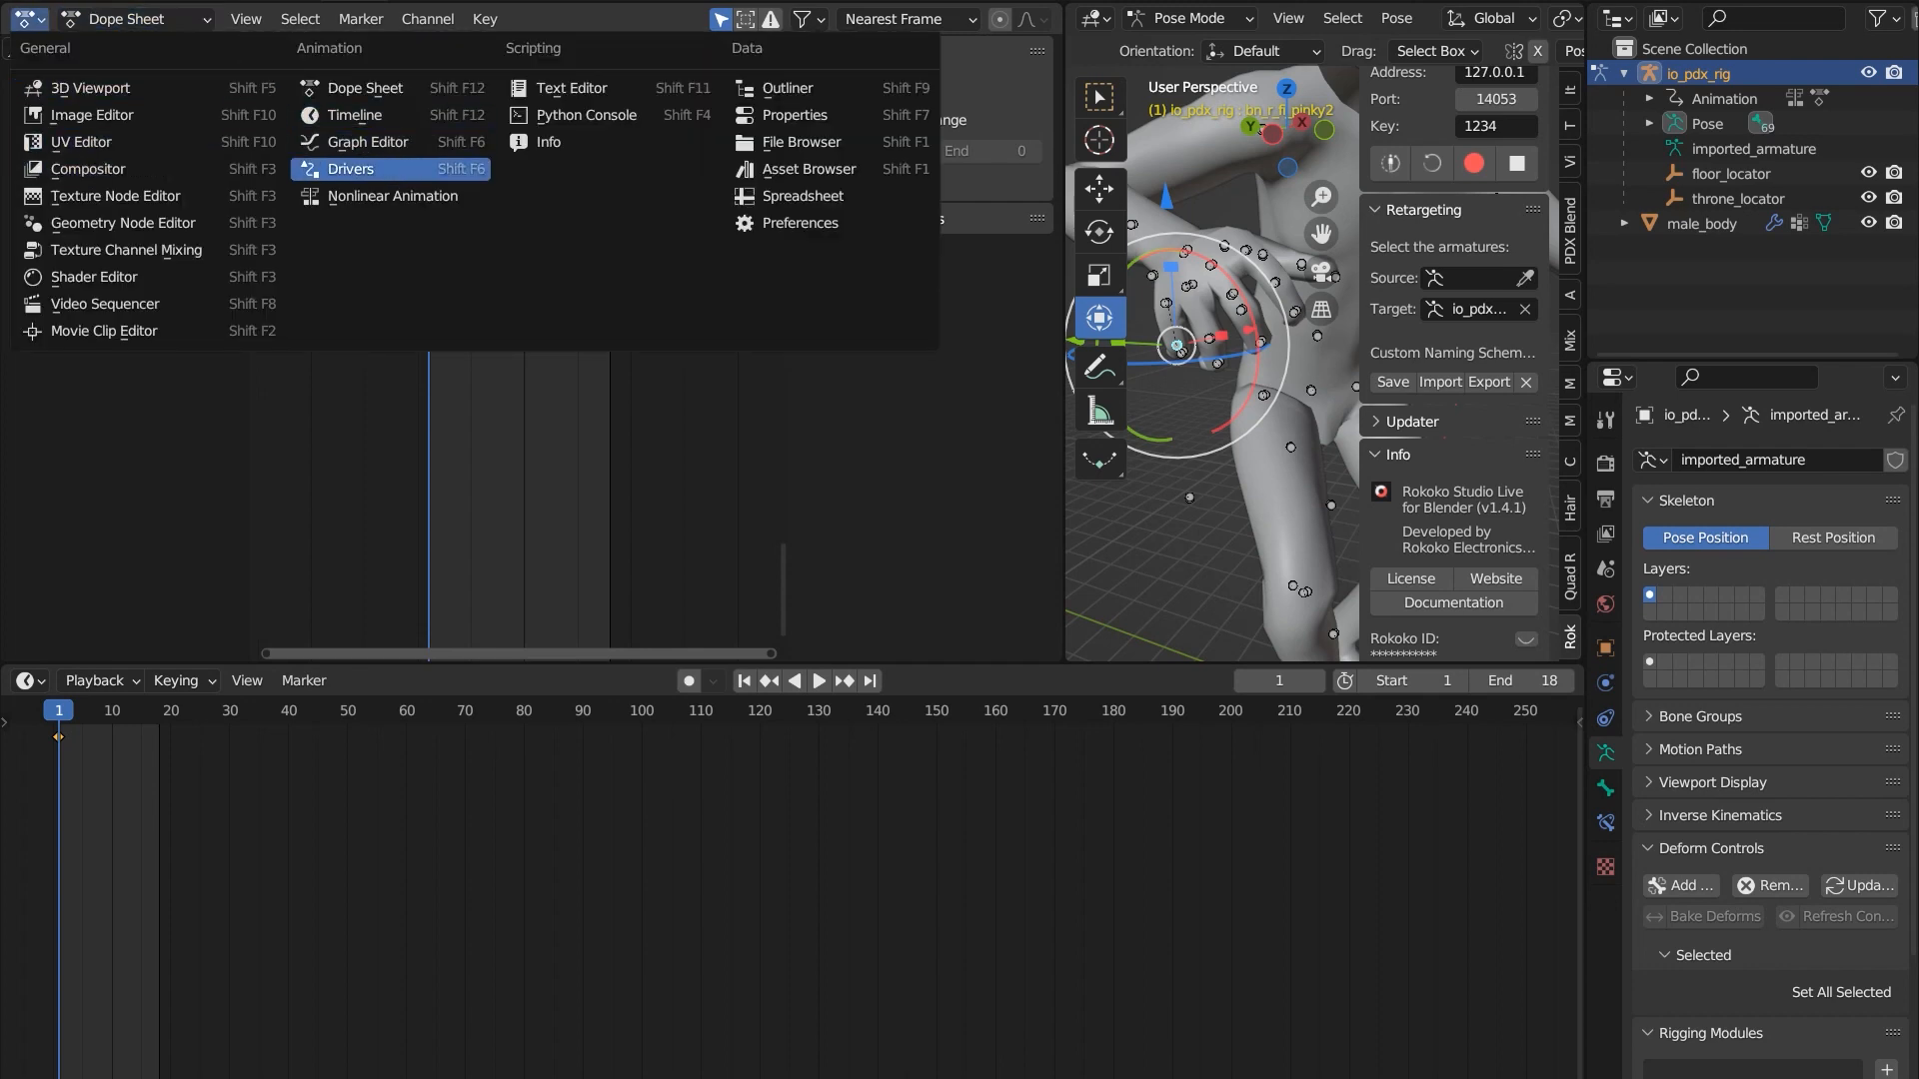
pyautogui.click(392, 196)
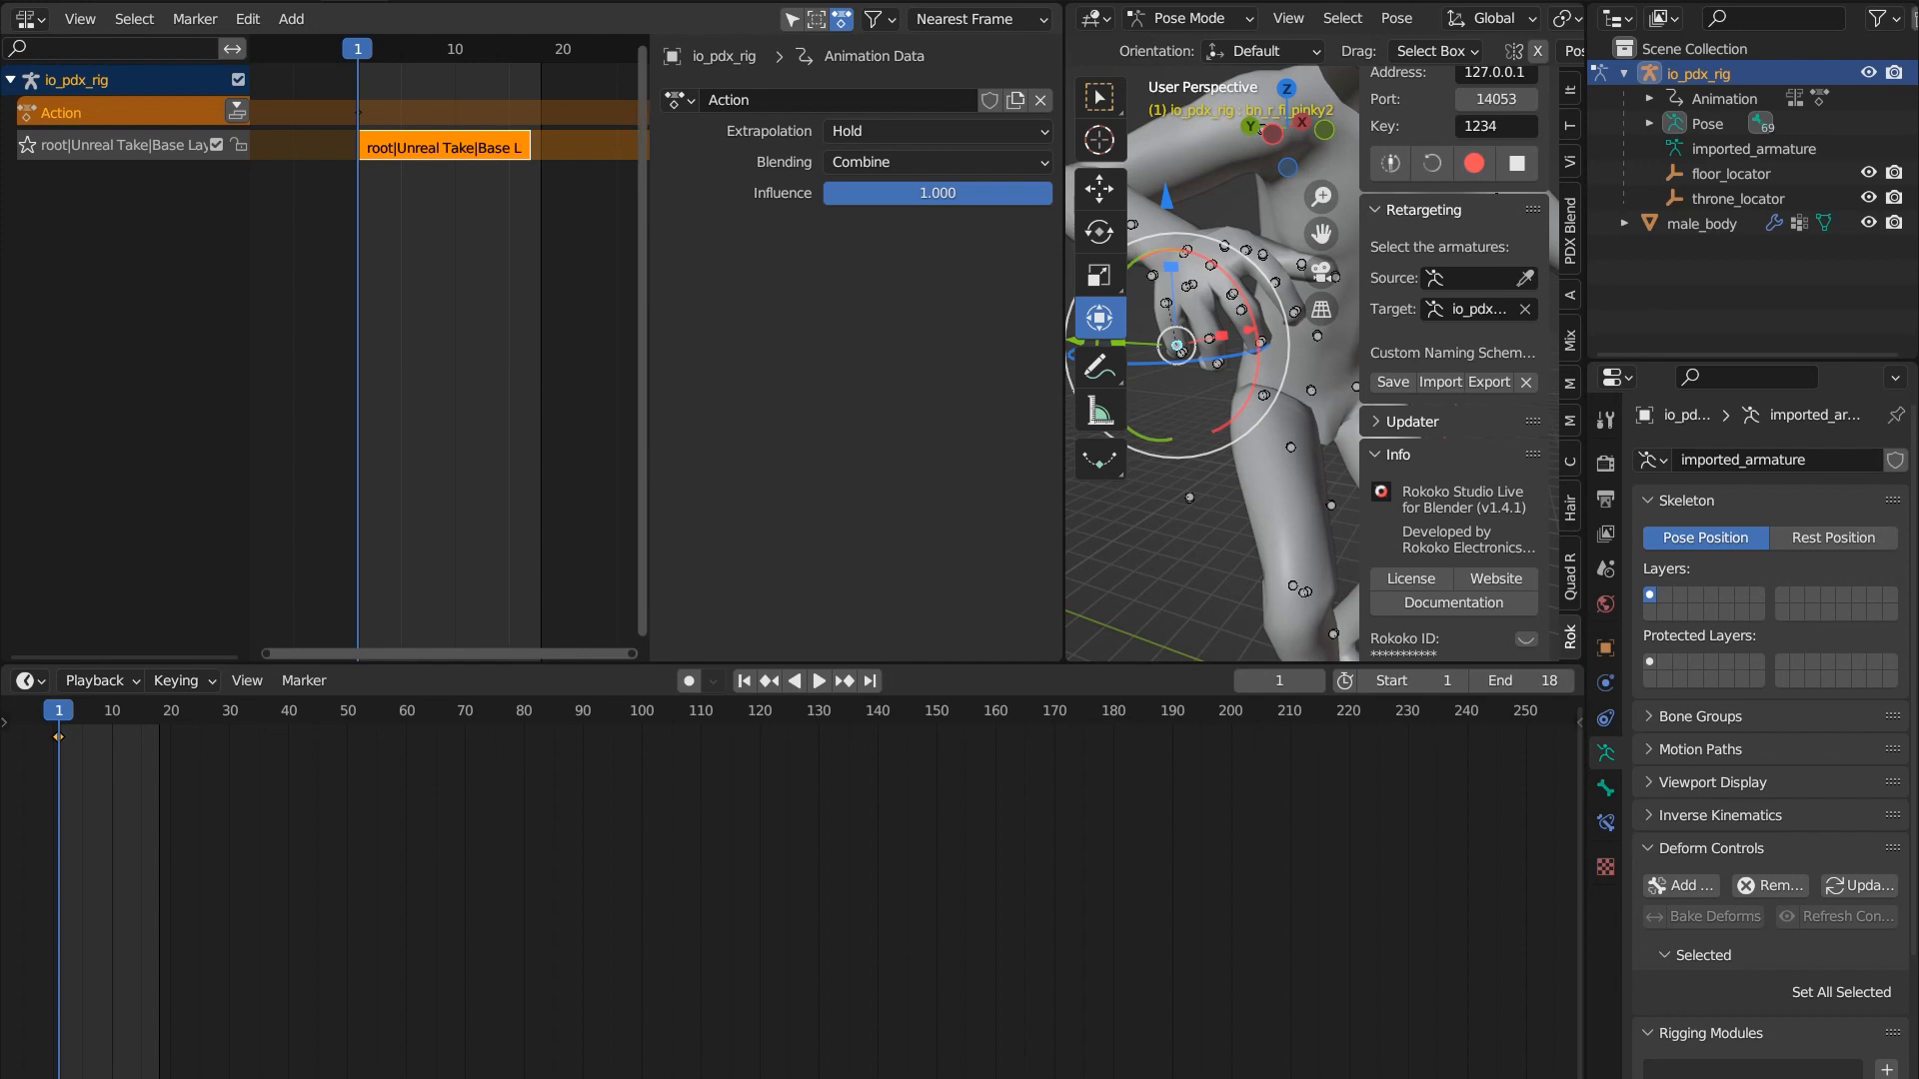
pyautogui.moveTo(649, 330); pyautogui.dragTo(251, 330)
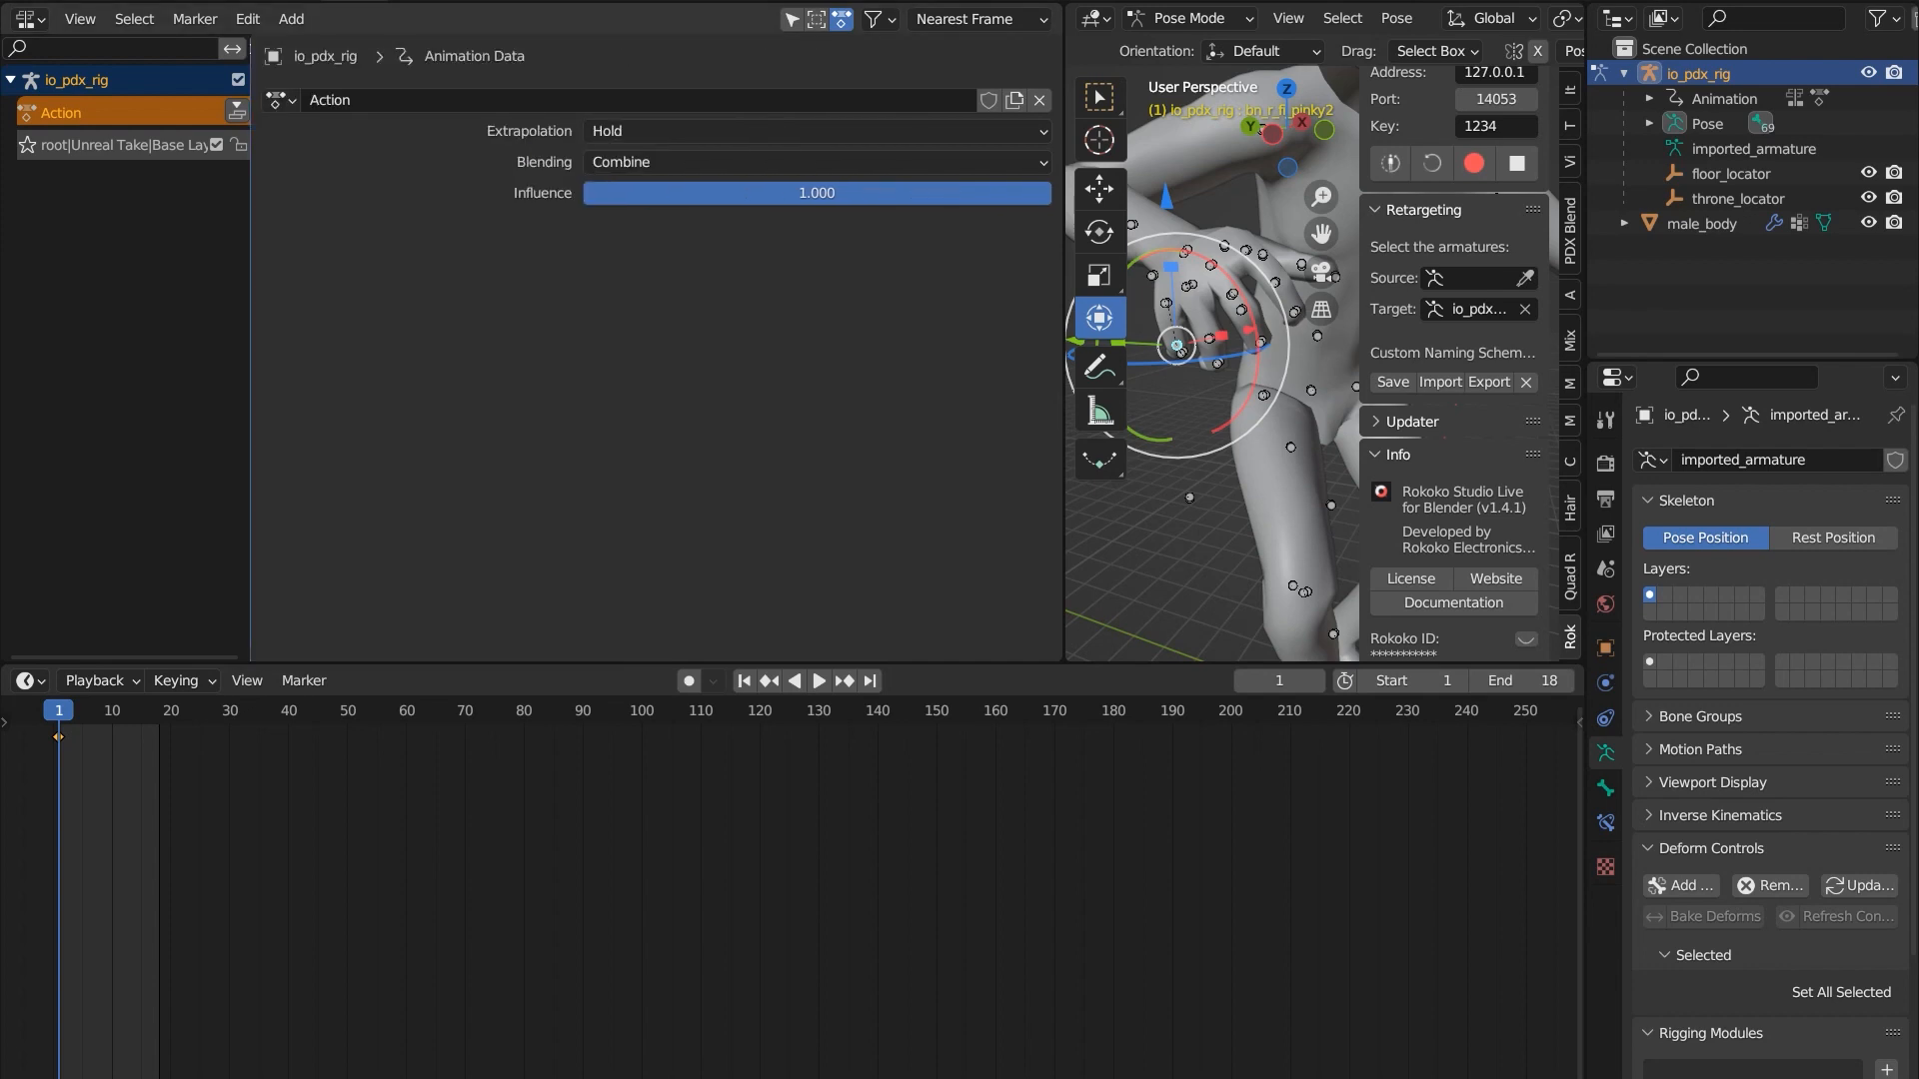
pyautogui.moveTo(1063, 330); pyautogui.dragTo(37, 330)
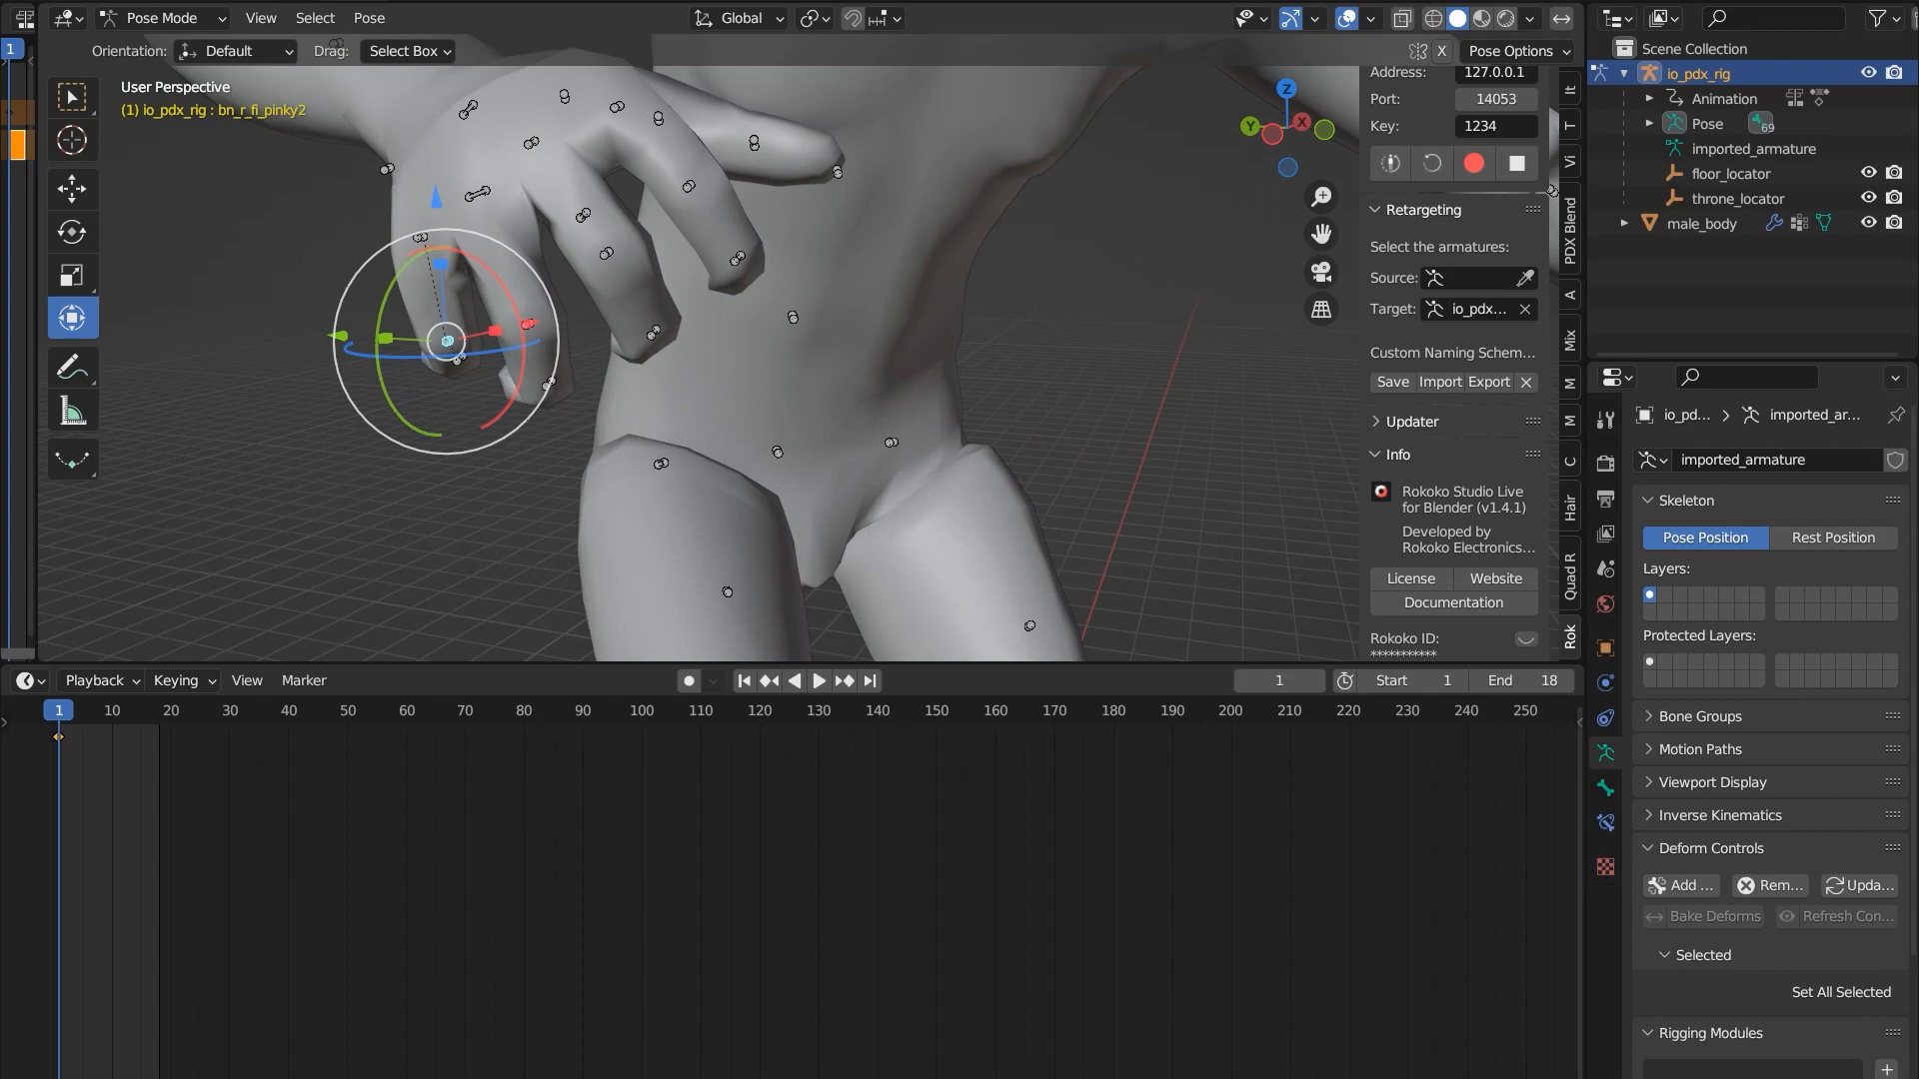
# - Play the animation to review the right hand's pinky correction and stop at frame 17
pyautogui.click(818, 680)
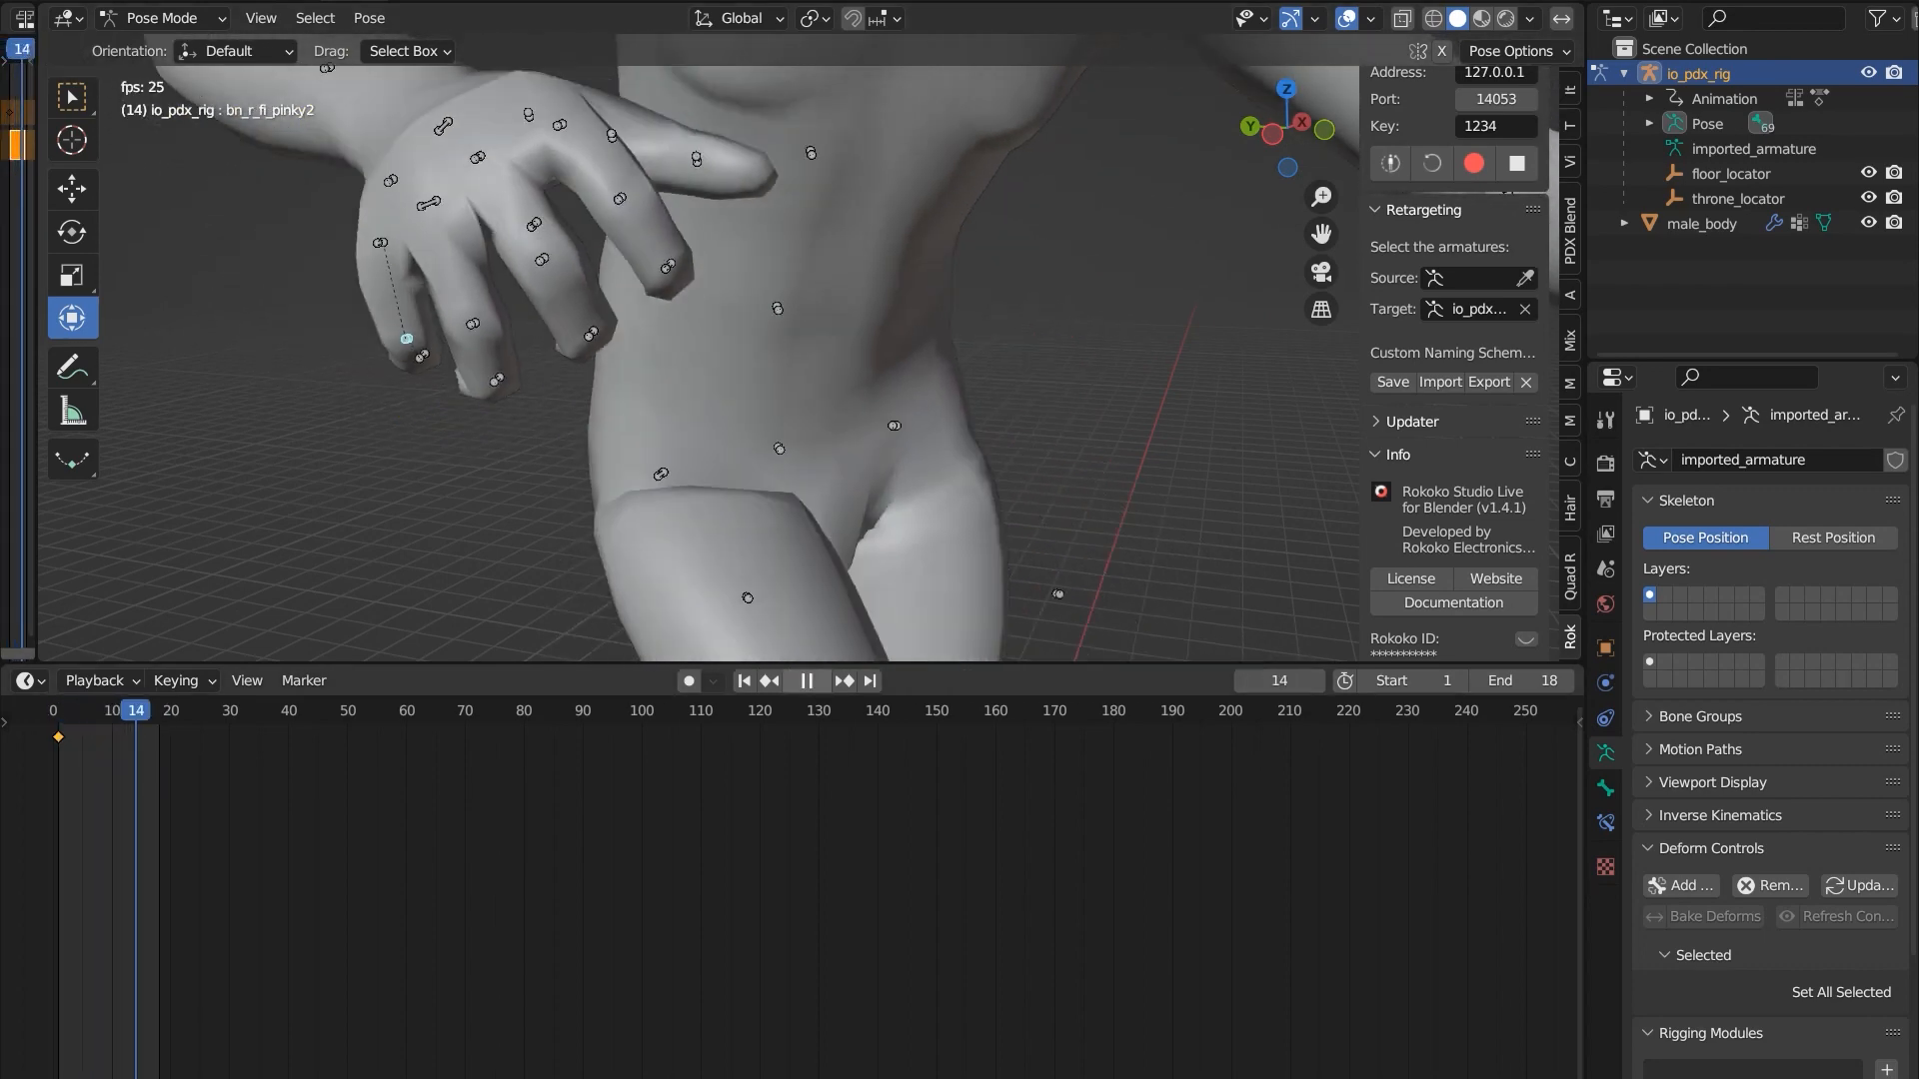
pyautogui.press('space')
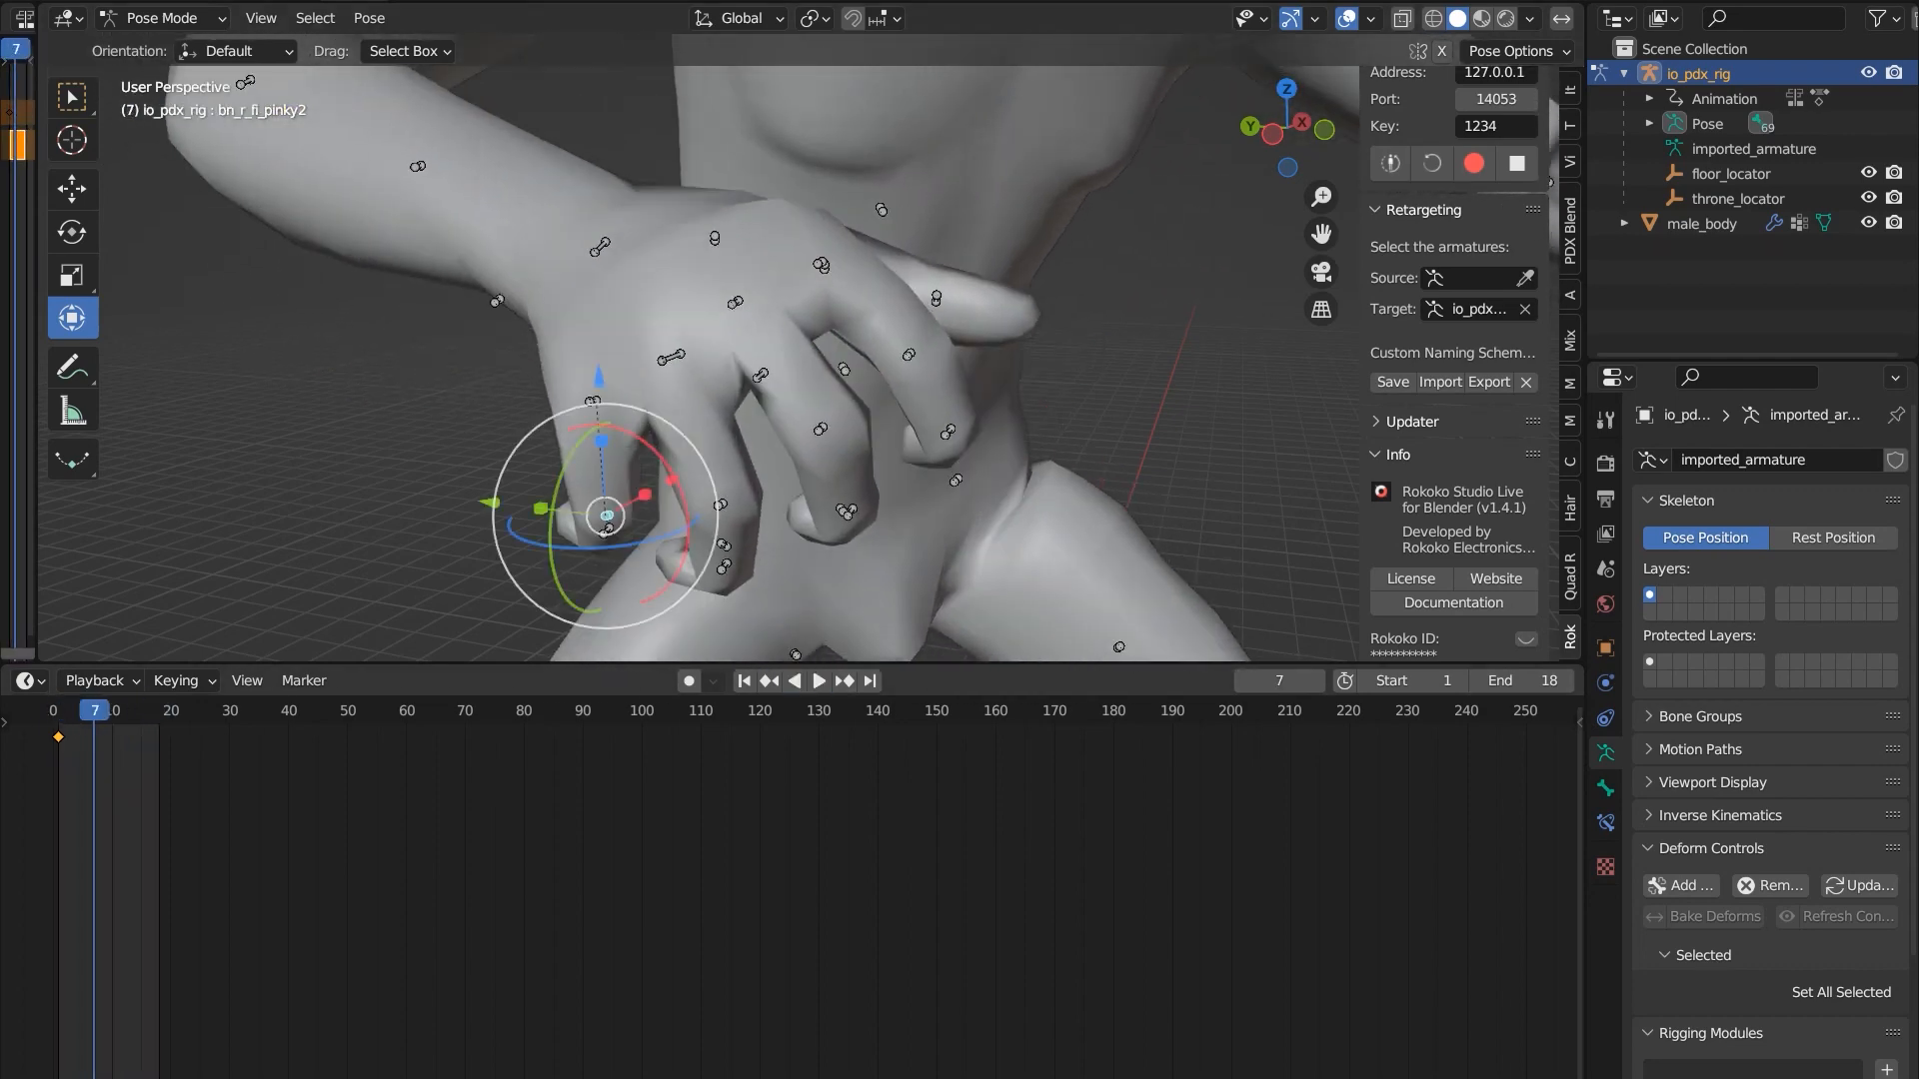
pyautogui.press('space')
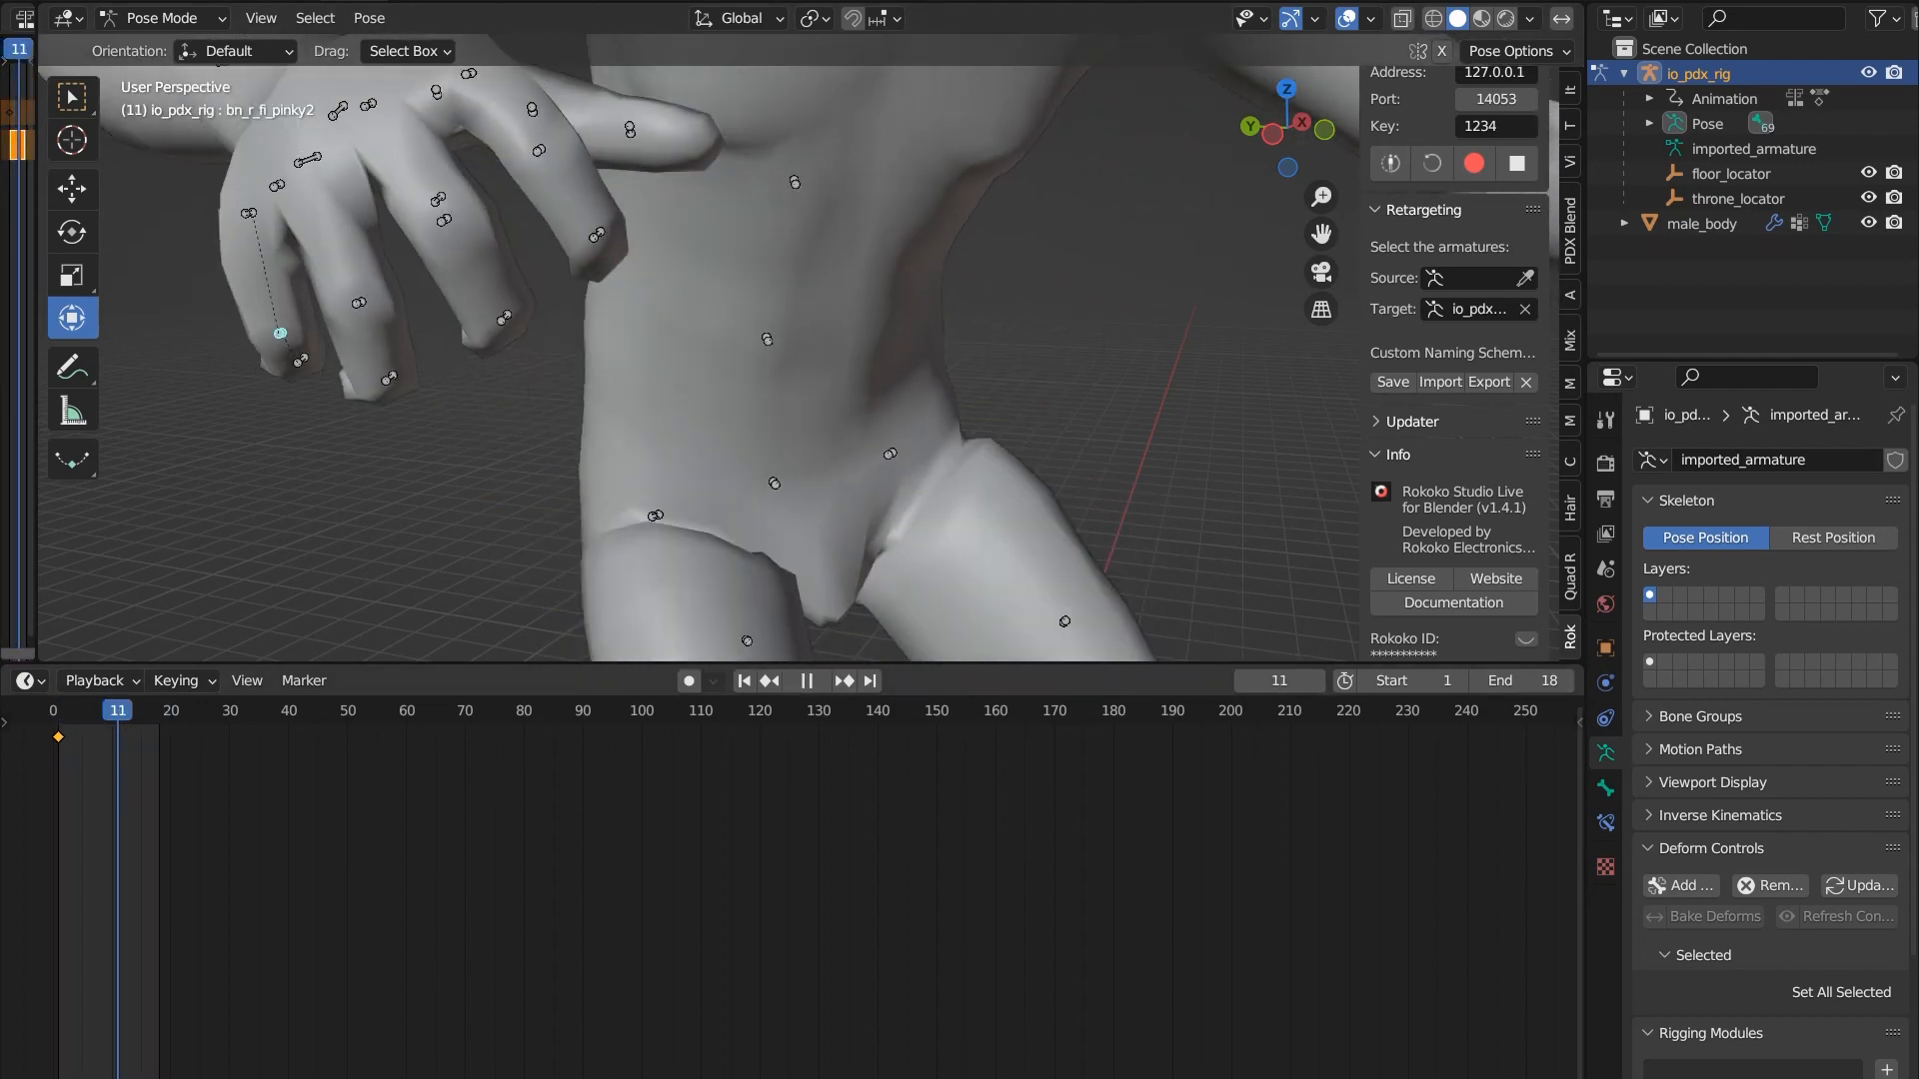
pyautogui.press('space')
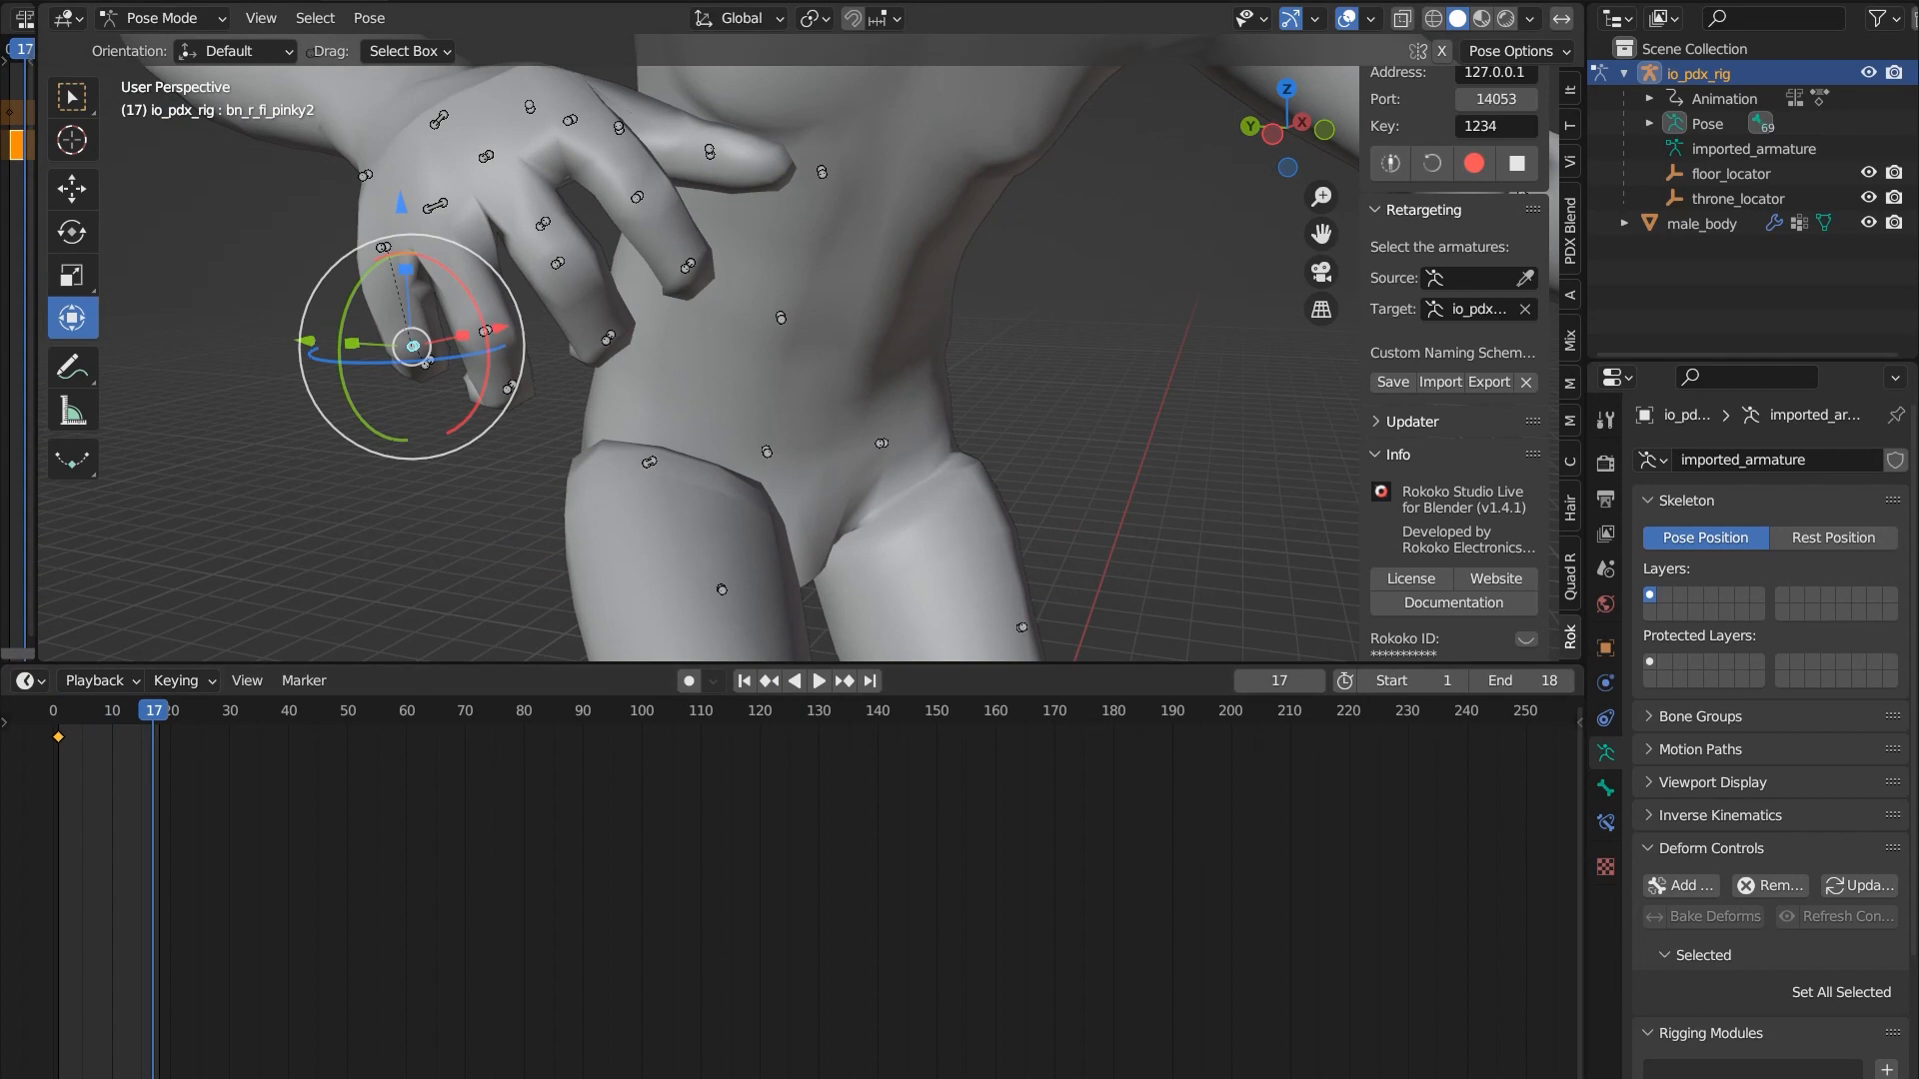
# - Try curling the fingertip of bone bn_r_fi_ring2 inward at frame 17 without keyframing it
pyautogui.click(485, 331)
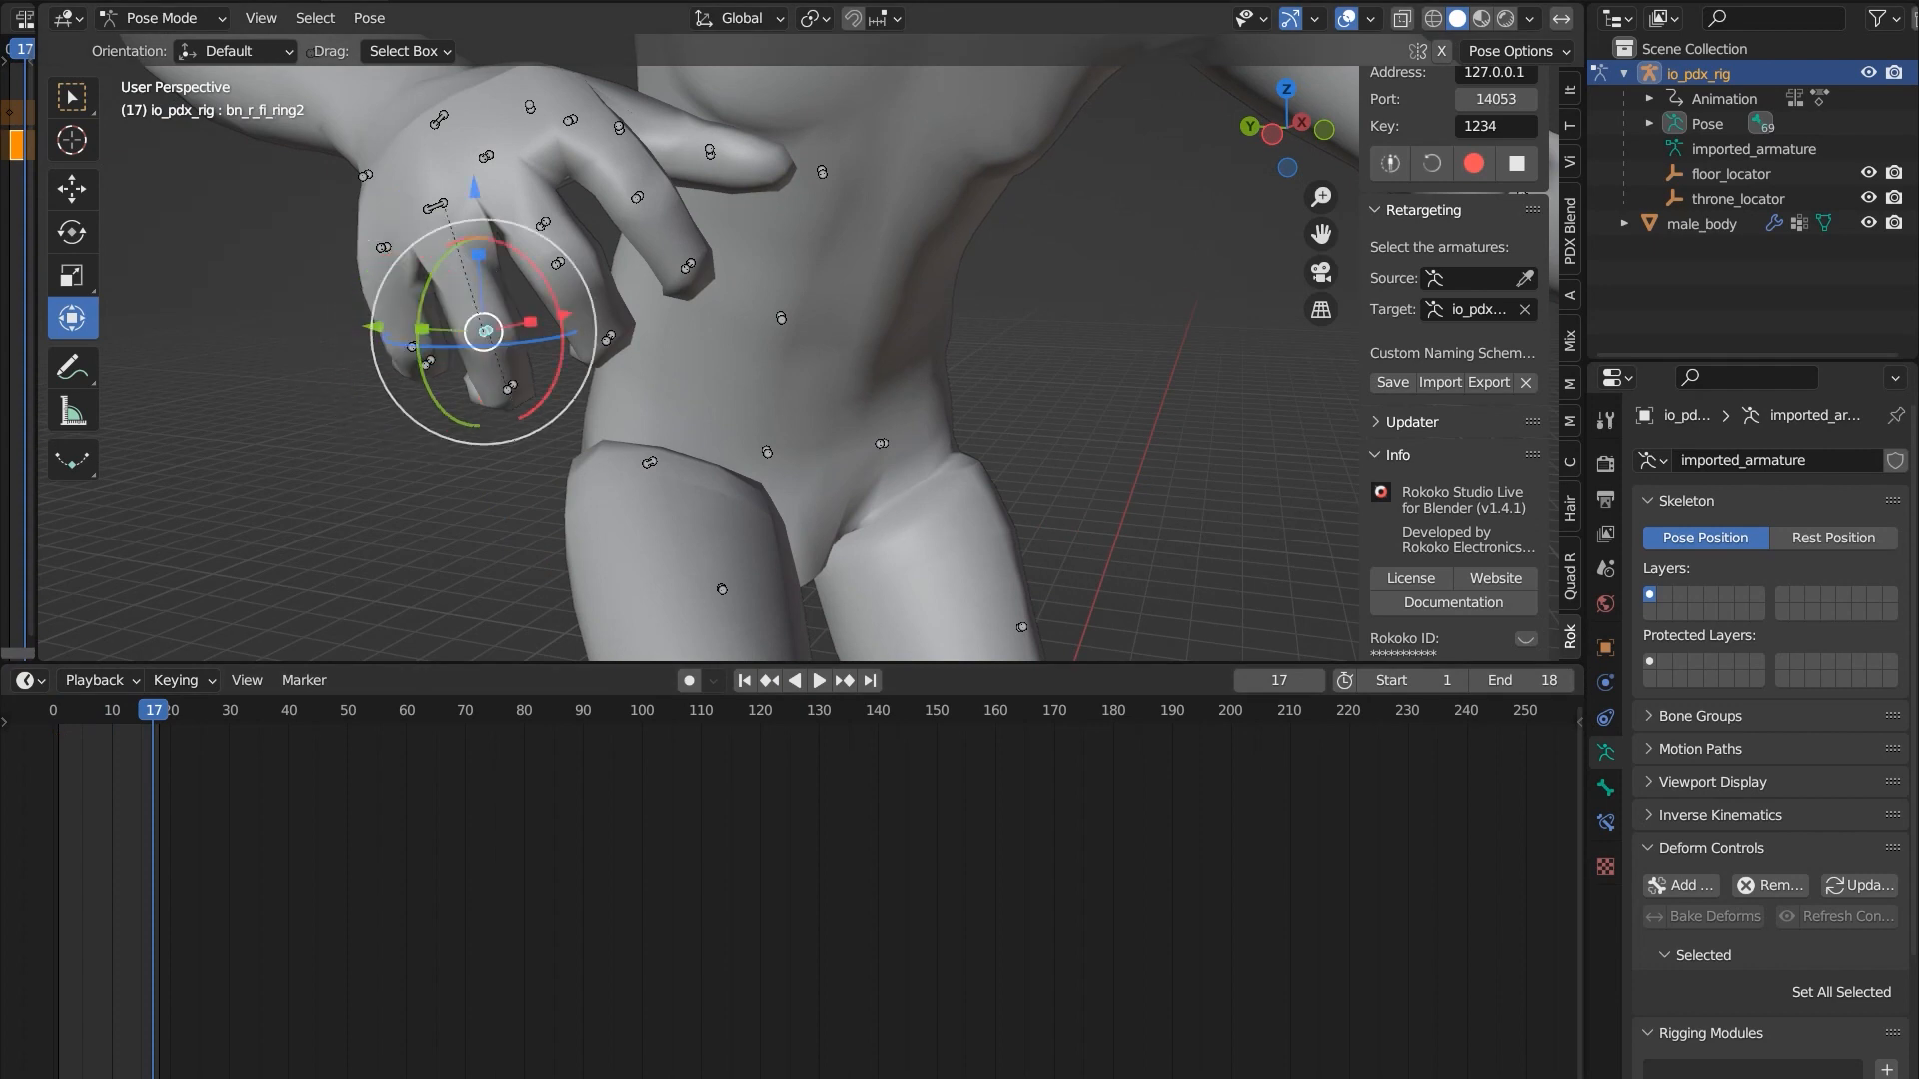
pyautogui.moveTo(518, 252); pyautogui.dragTo(563, 310)
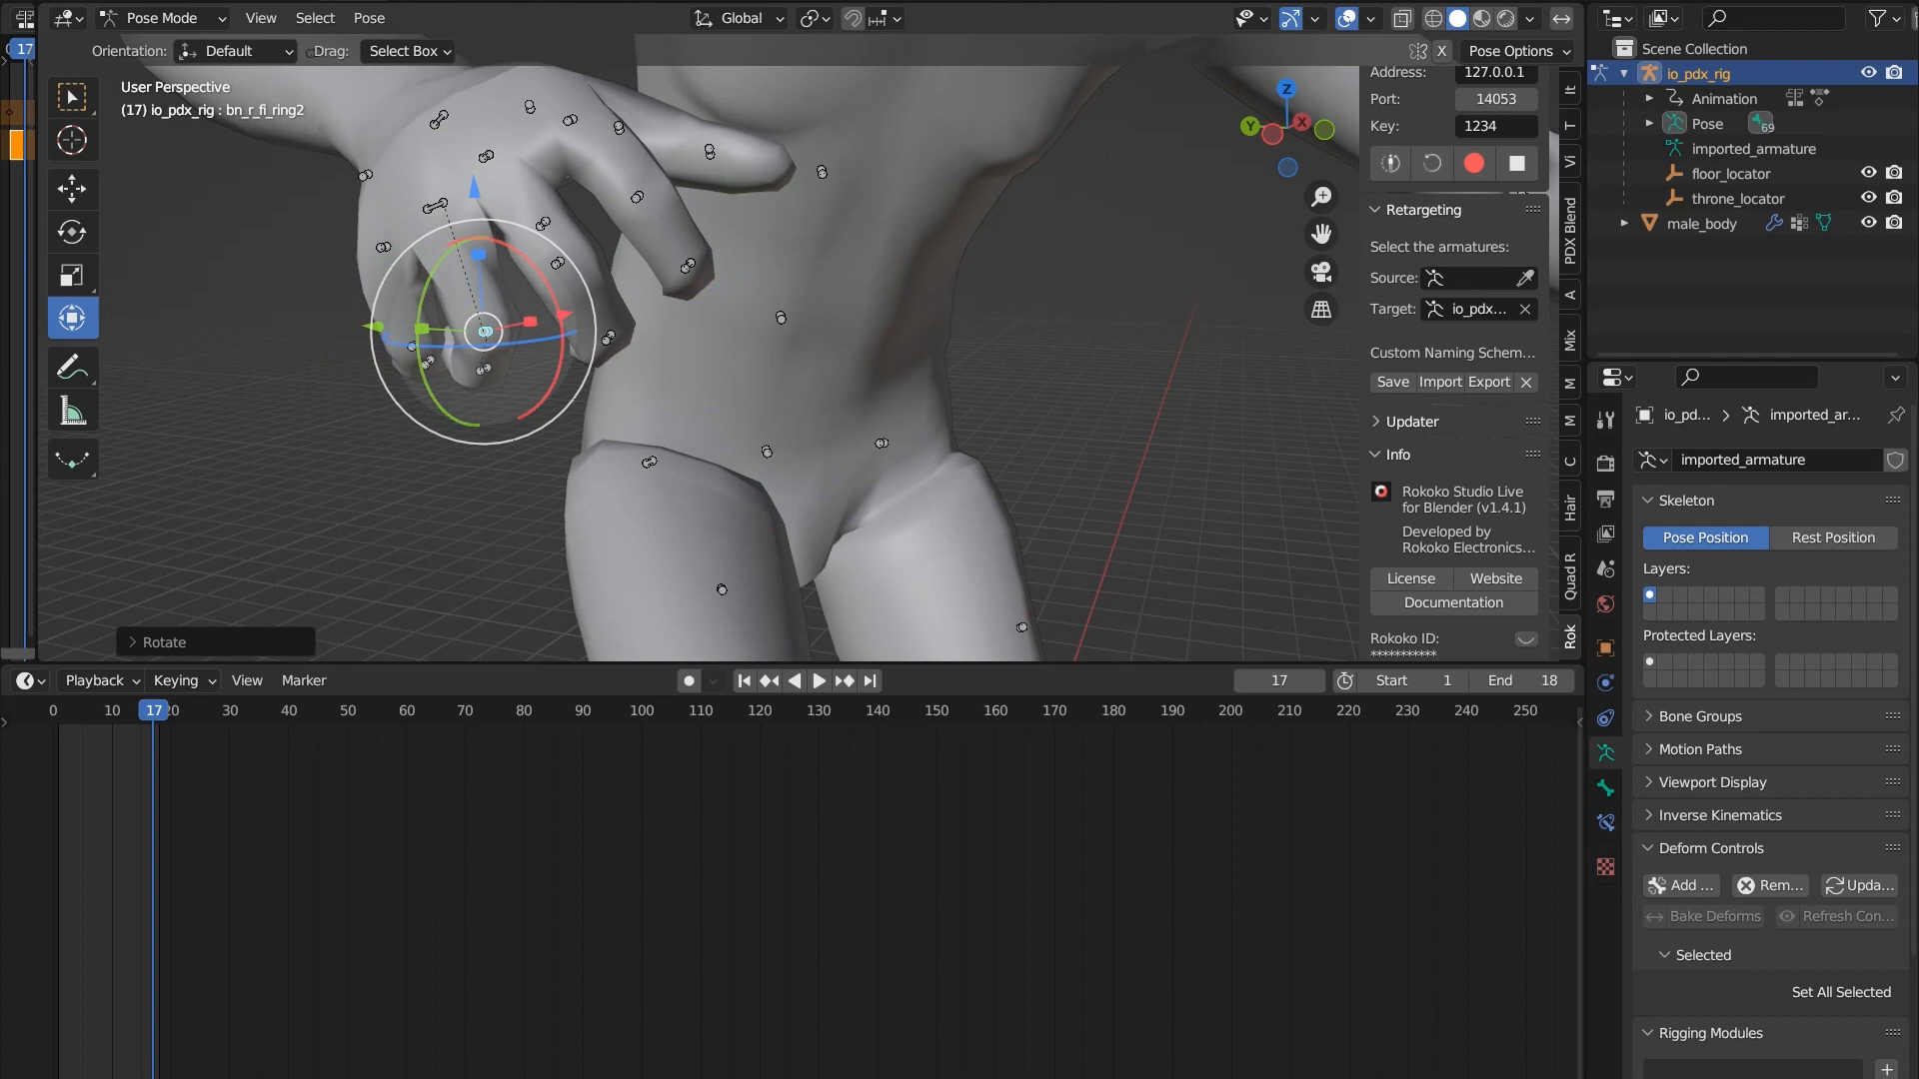
pyautogui.moveTo(431, 274); pyautogui.dragTo(406, 288)
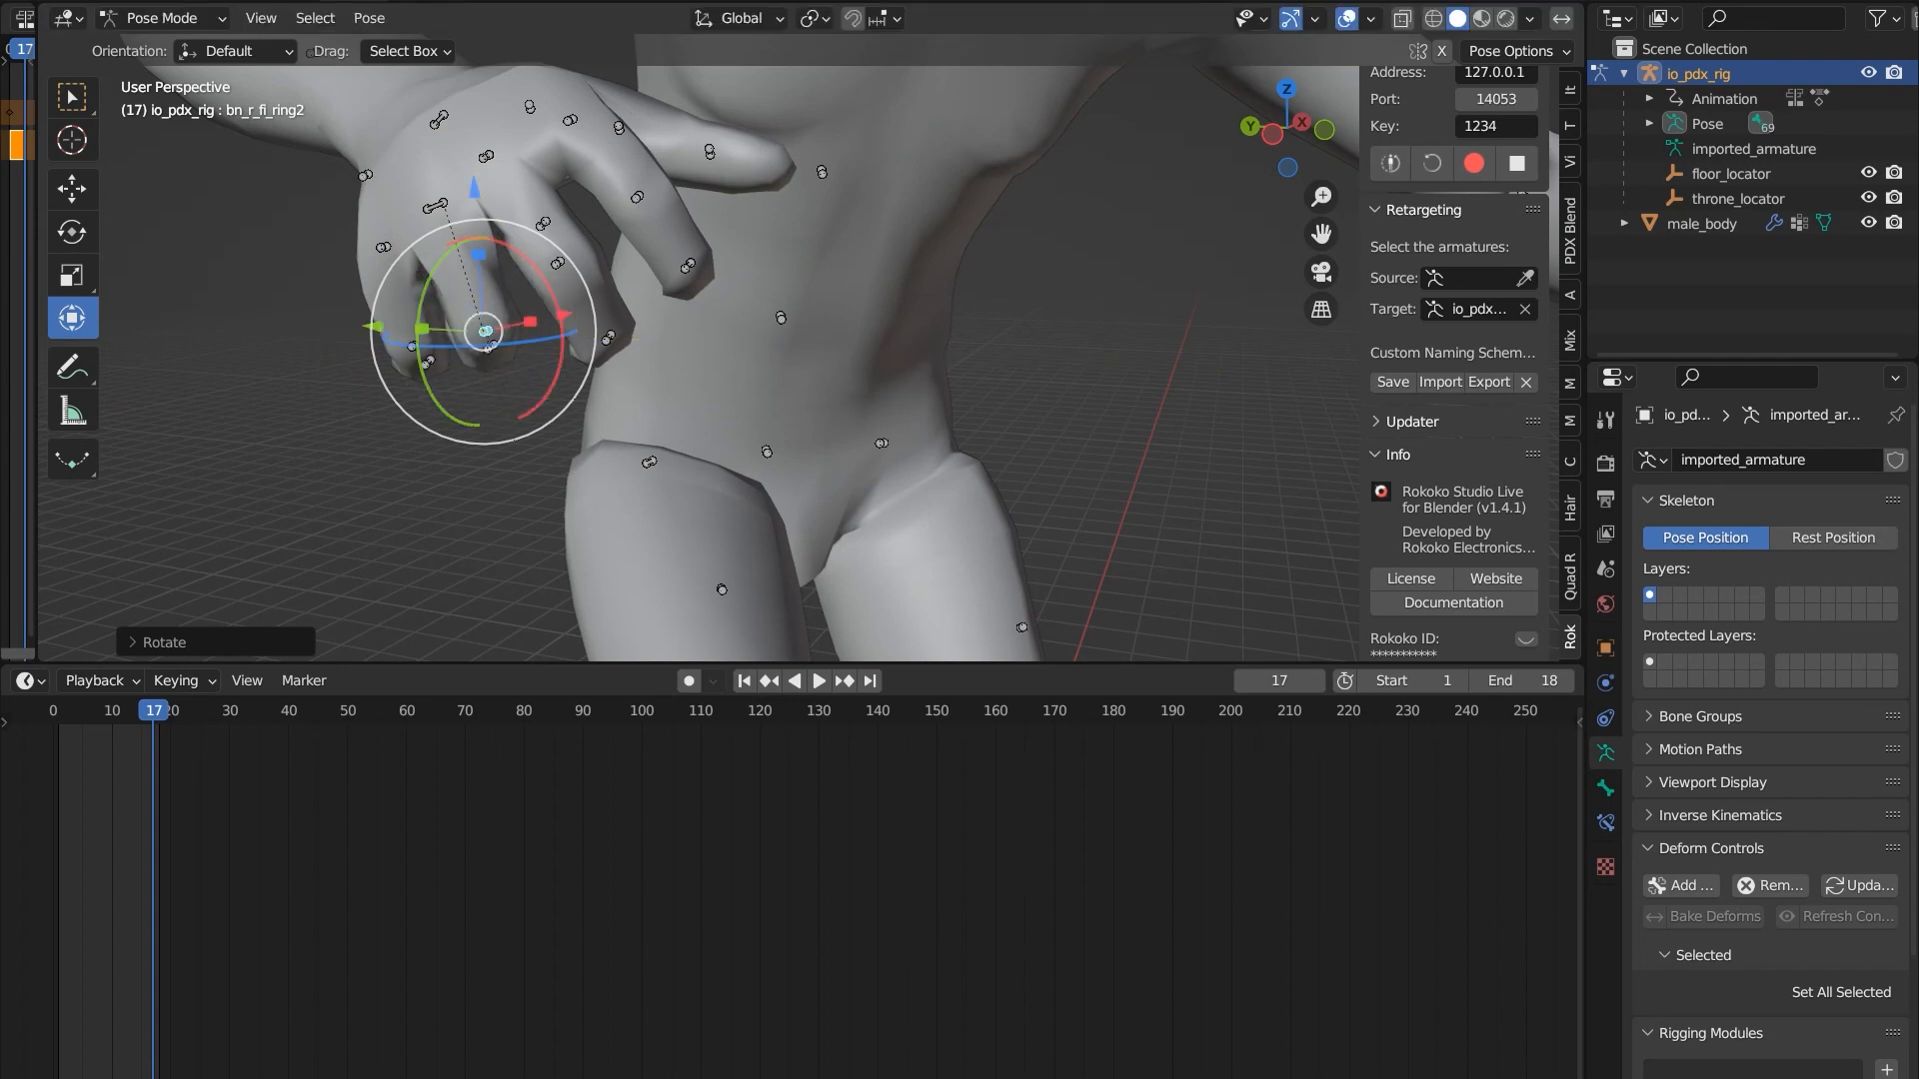
# - Return to frame 1, rotate bone bn_r_fi_ring2 to curl the ring fingertip, and insert a keyframe
pyautogui.press('space')
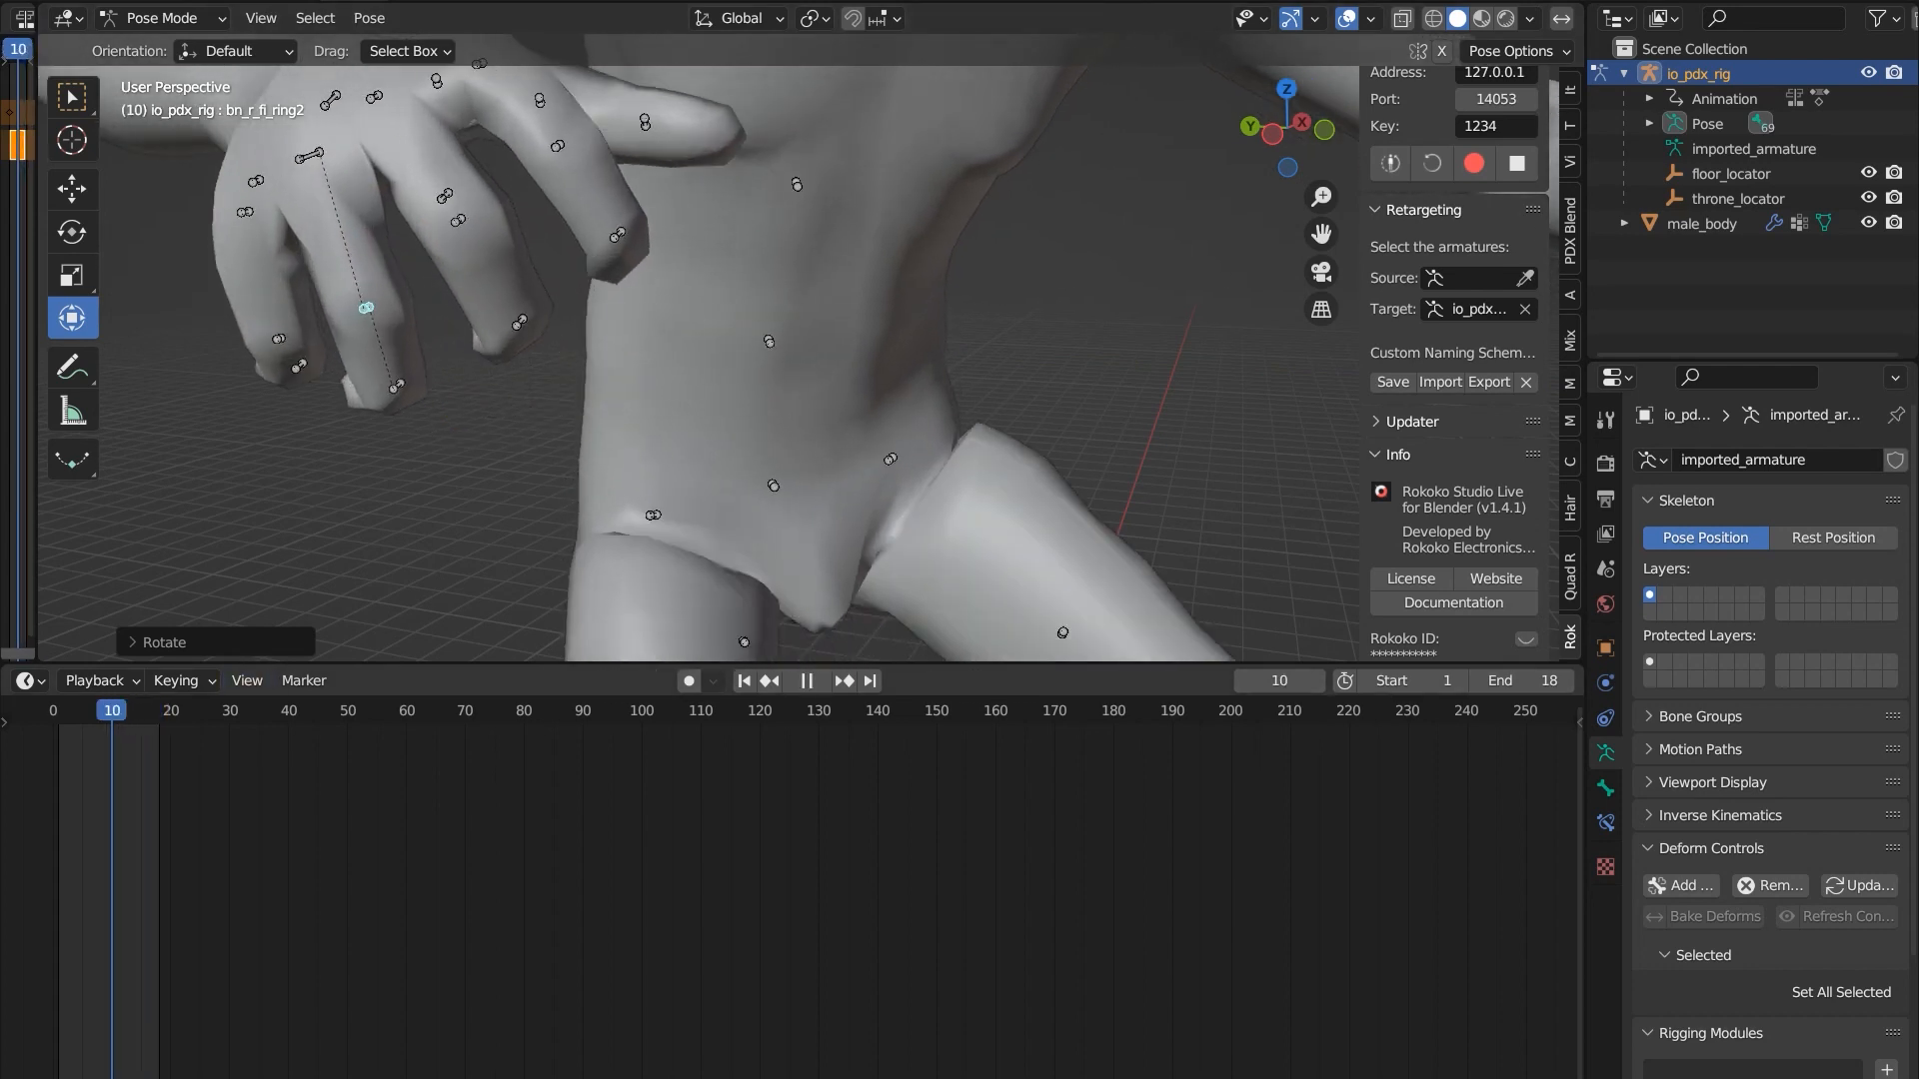
pyautogui.press('space')
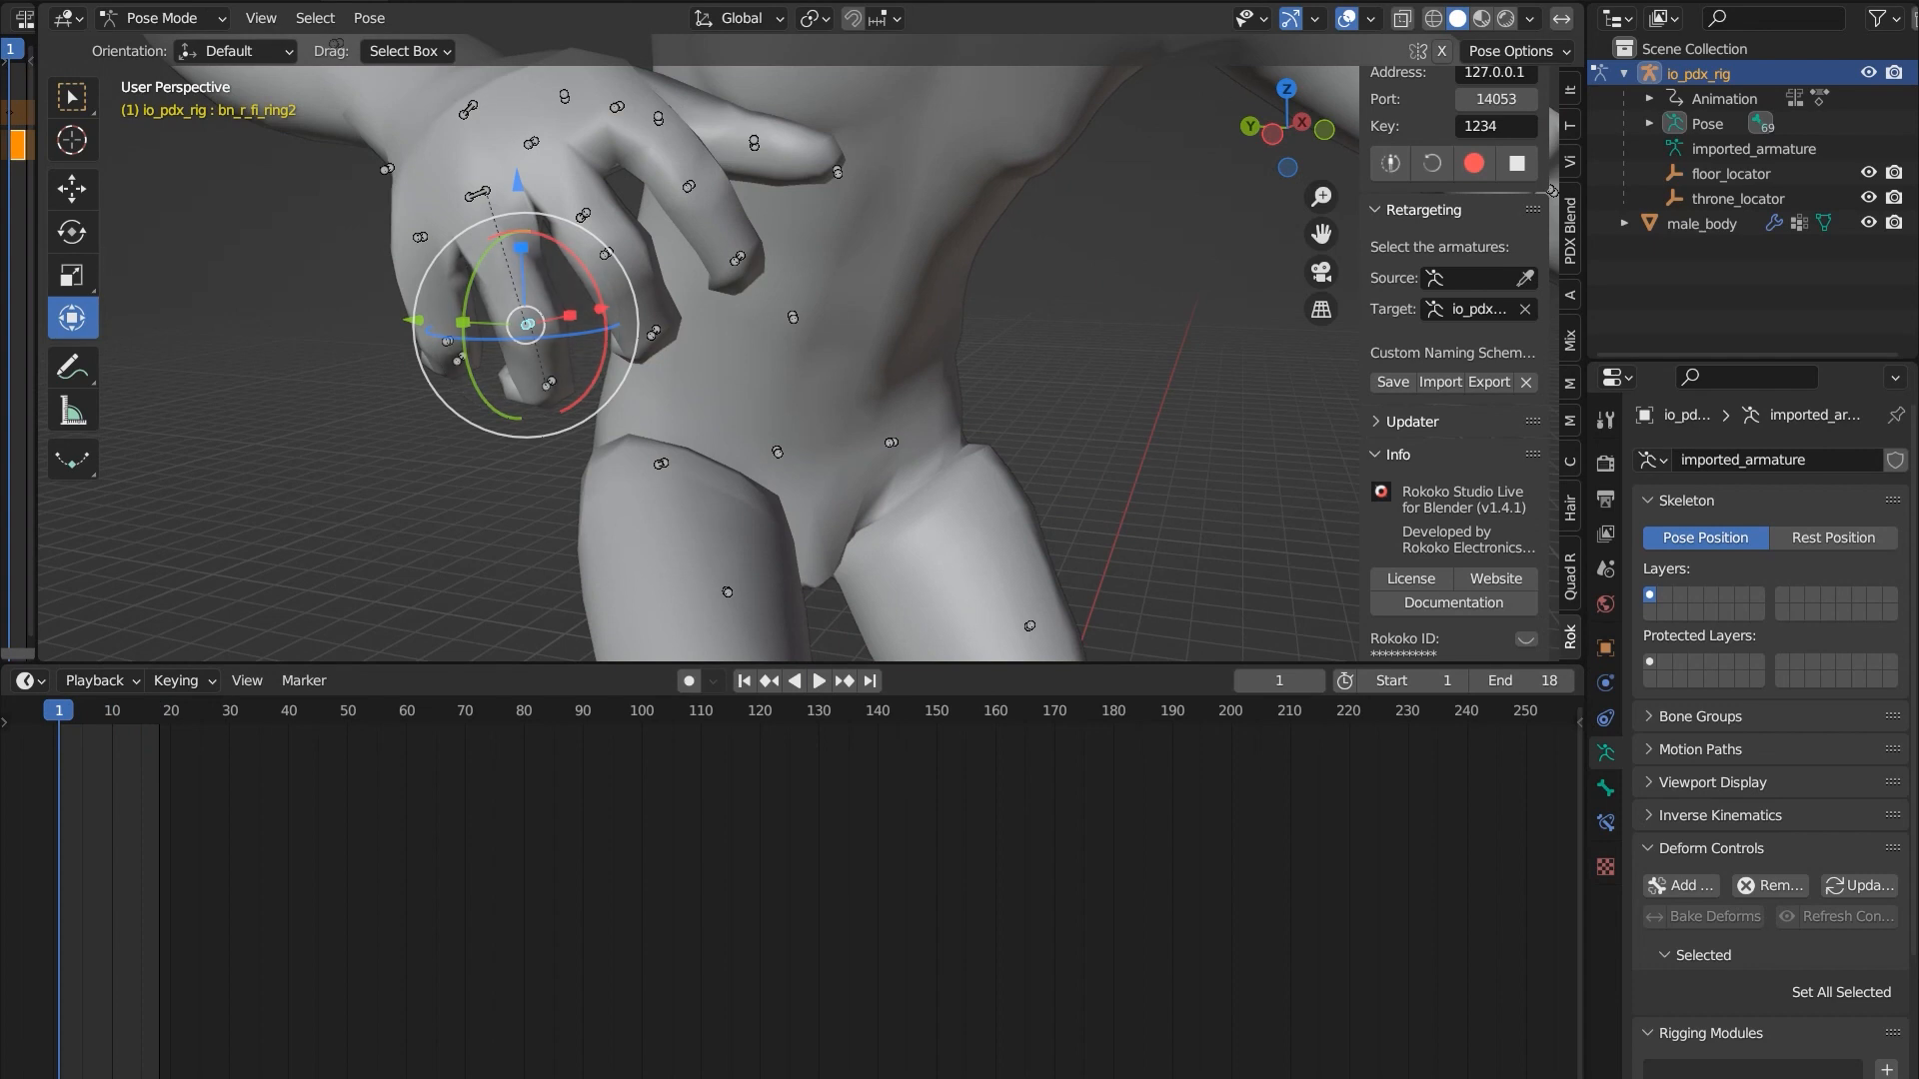
pyautogui.moveTo(468, 272); pyautogui.dragTo(477, 290)
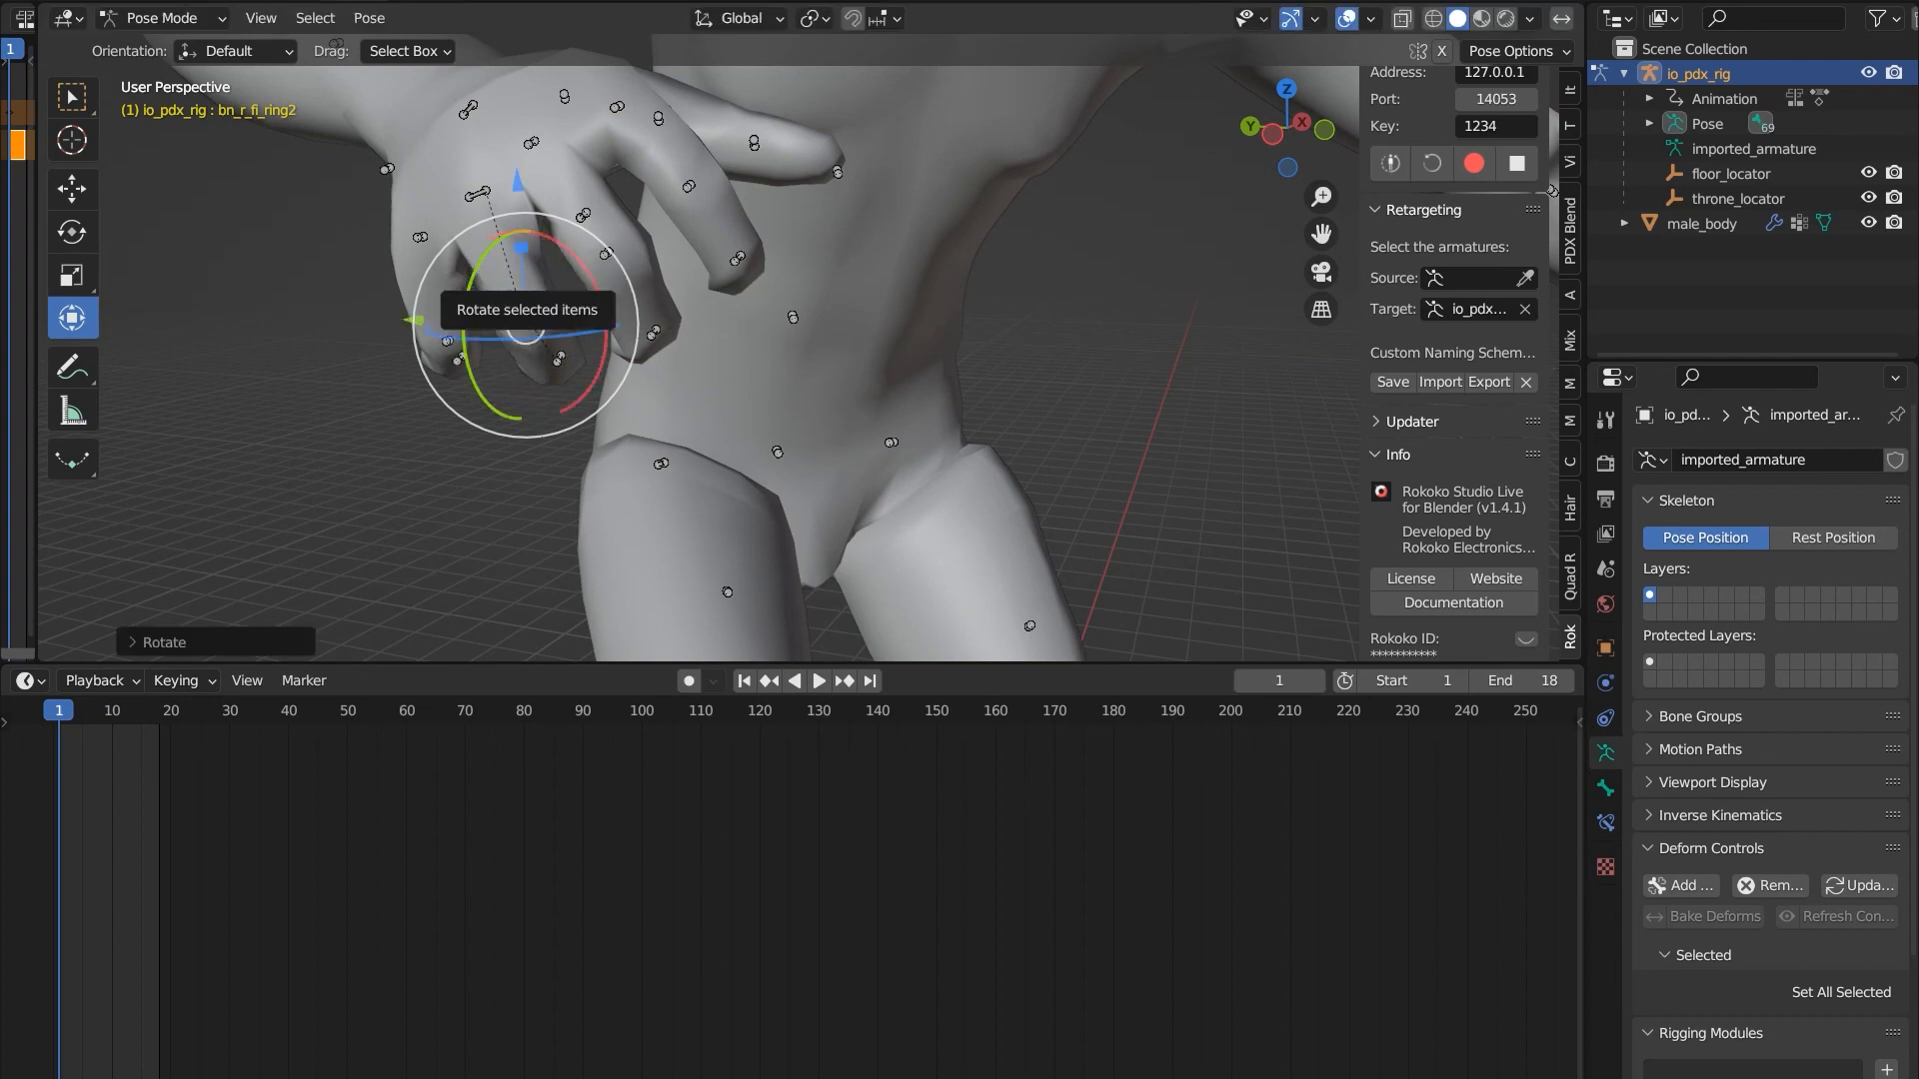
pyautogui.press('i')
pyautogui.press('Return')
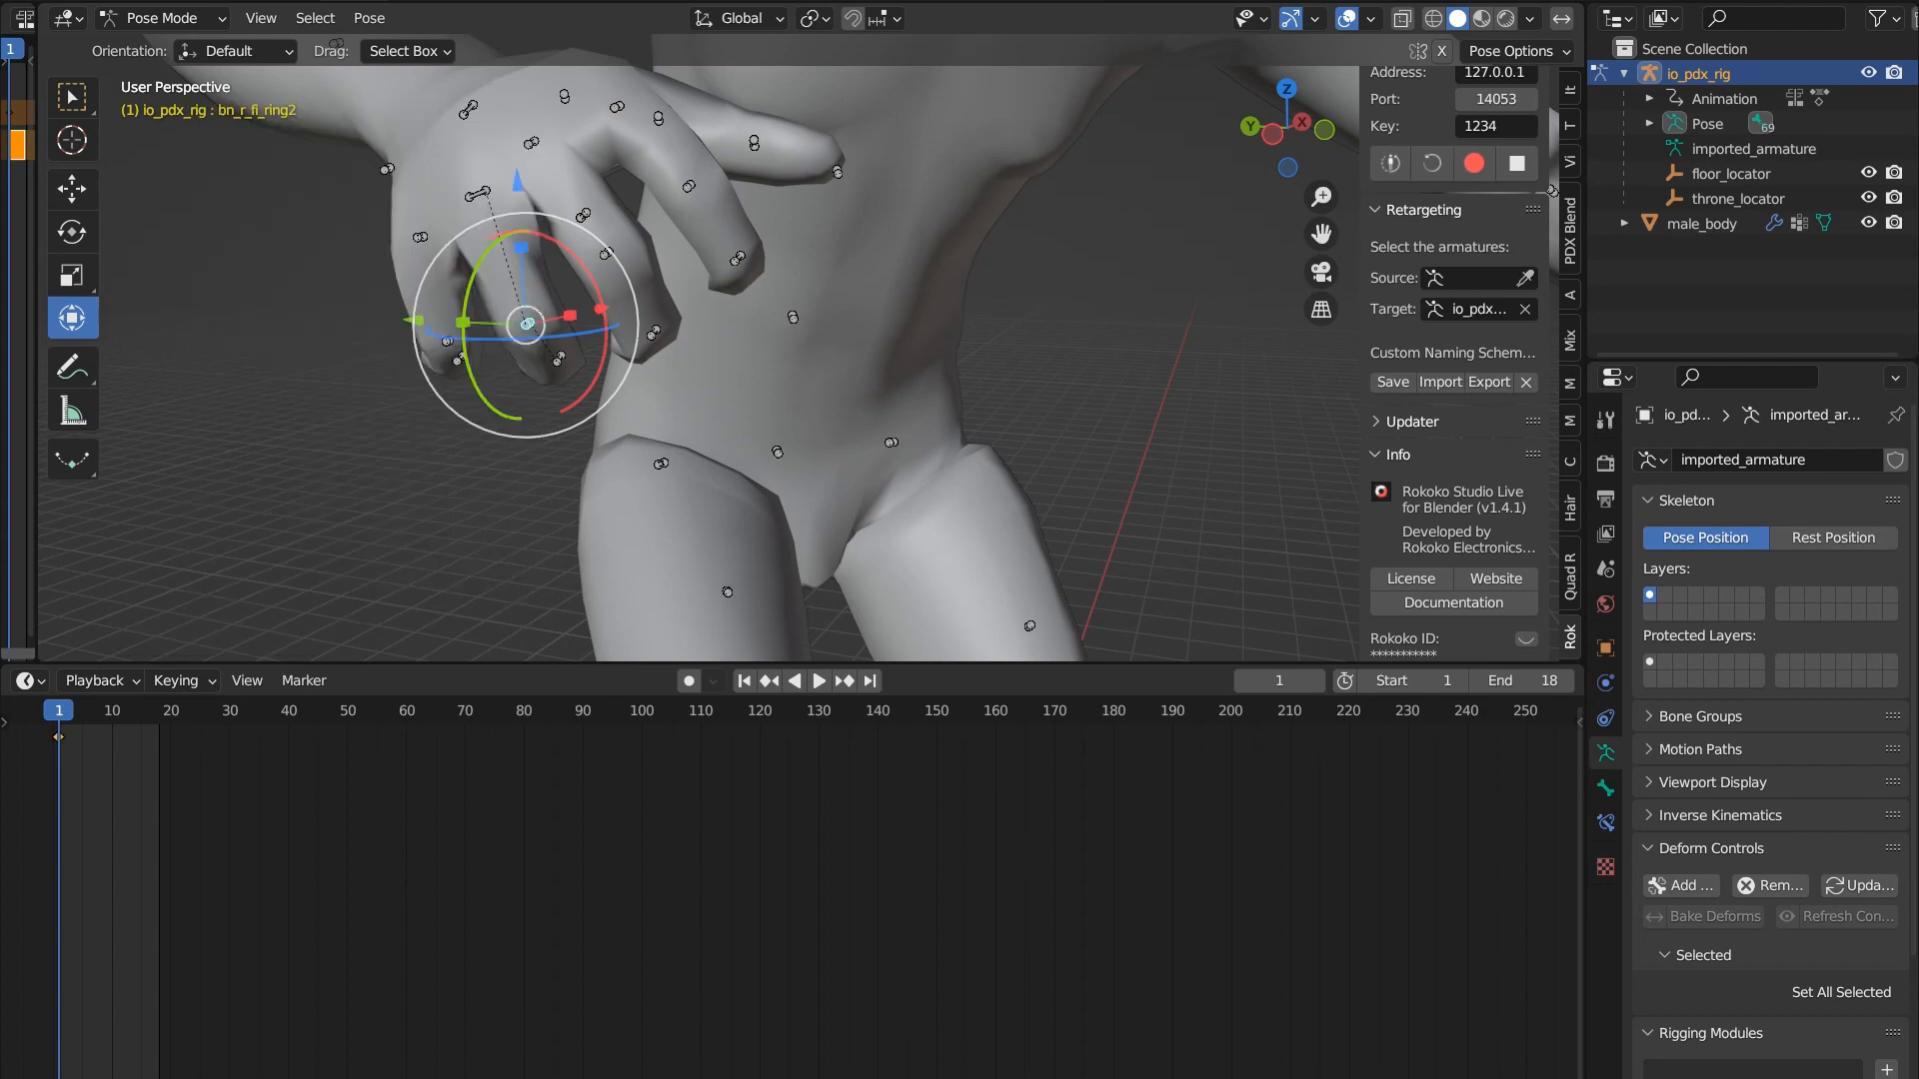
# - Rotate bone bn_l_fi_index1 on the left hand with trackball rotation and insert a keyframe at frame 1
pyautogui.scroll(-9, 752, 348)
pyautogui.scroll(3, 752, 348)
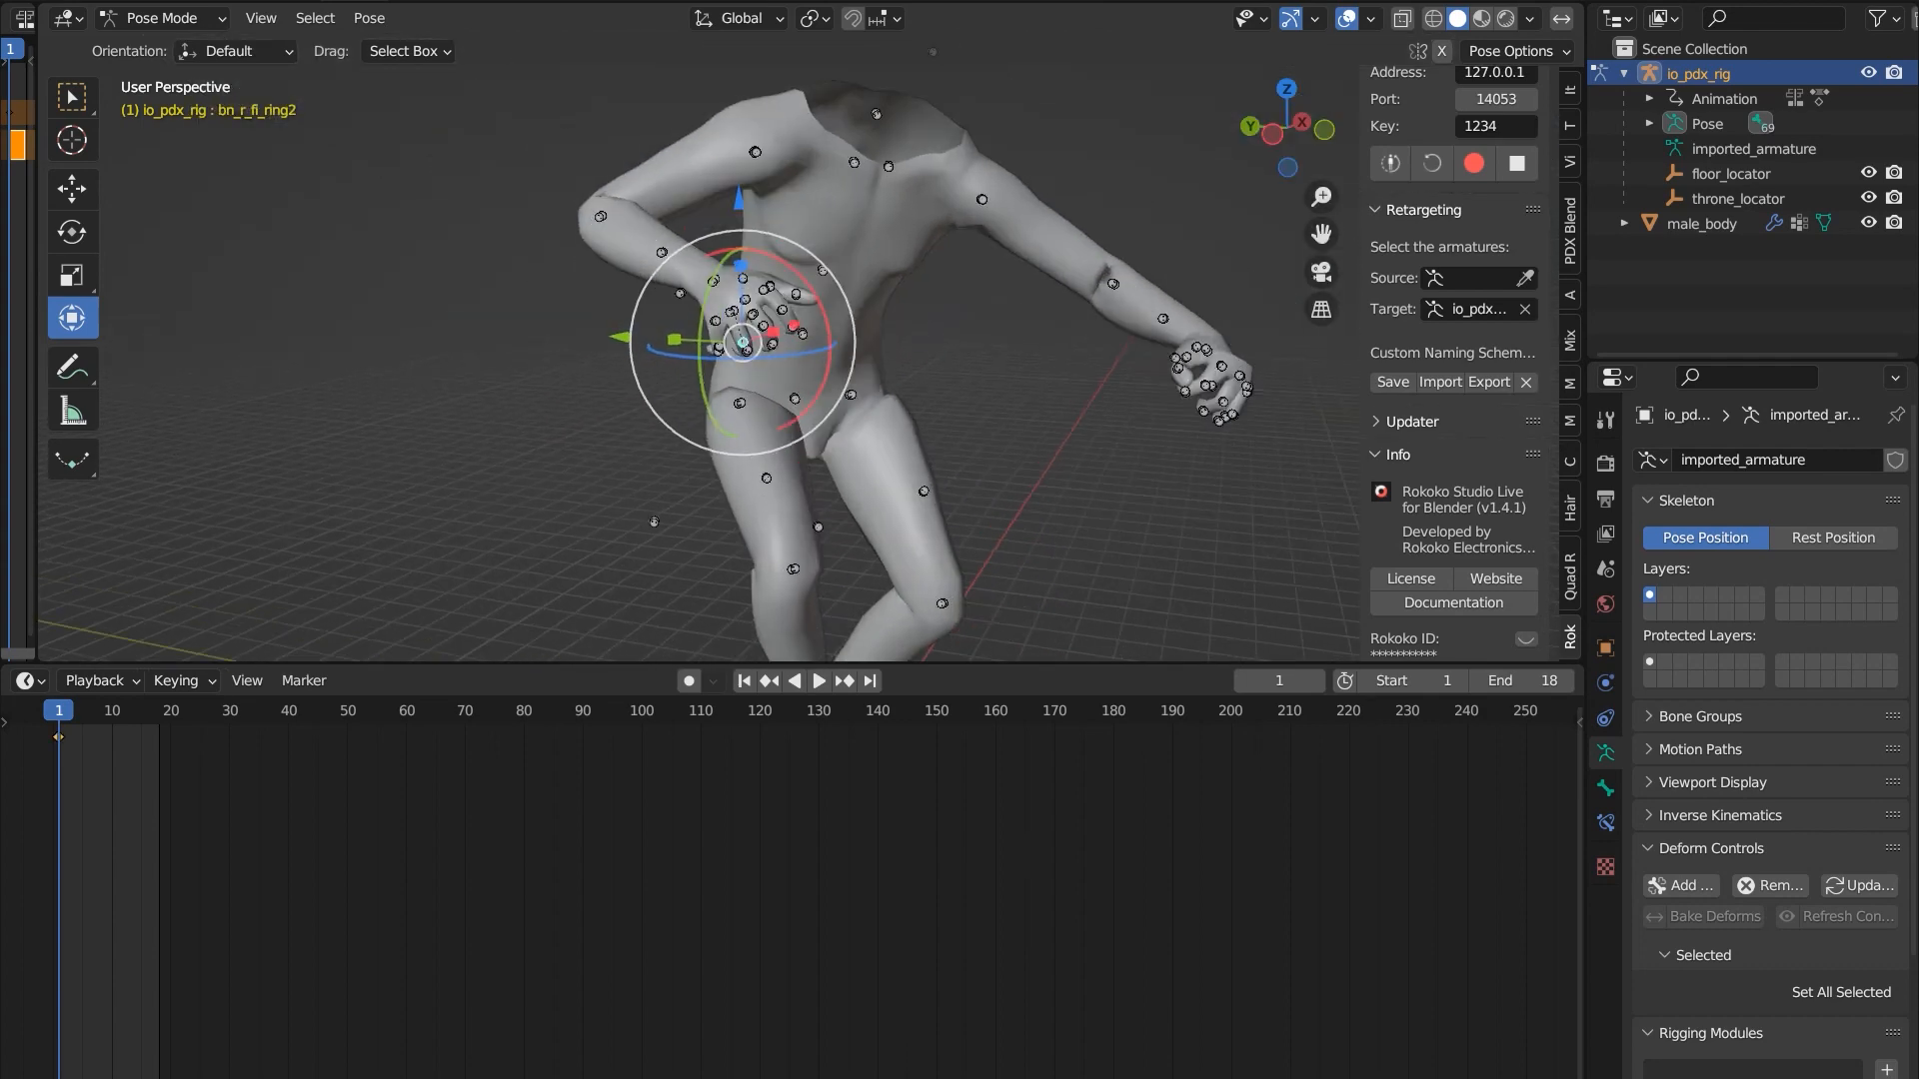
pyautogui.moveTo(752, 348); pyautogui.dragTo(649, 351, button='middle')
pyautogui.click(1062, 346)
pyautogui.press('r')
pyautogui.press('r')
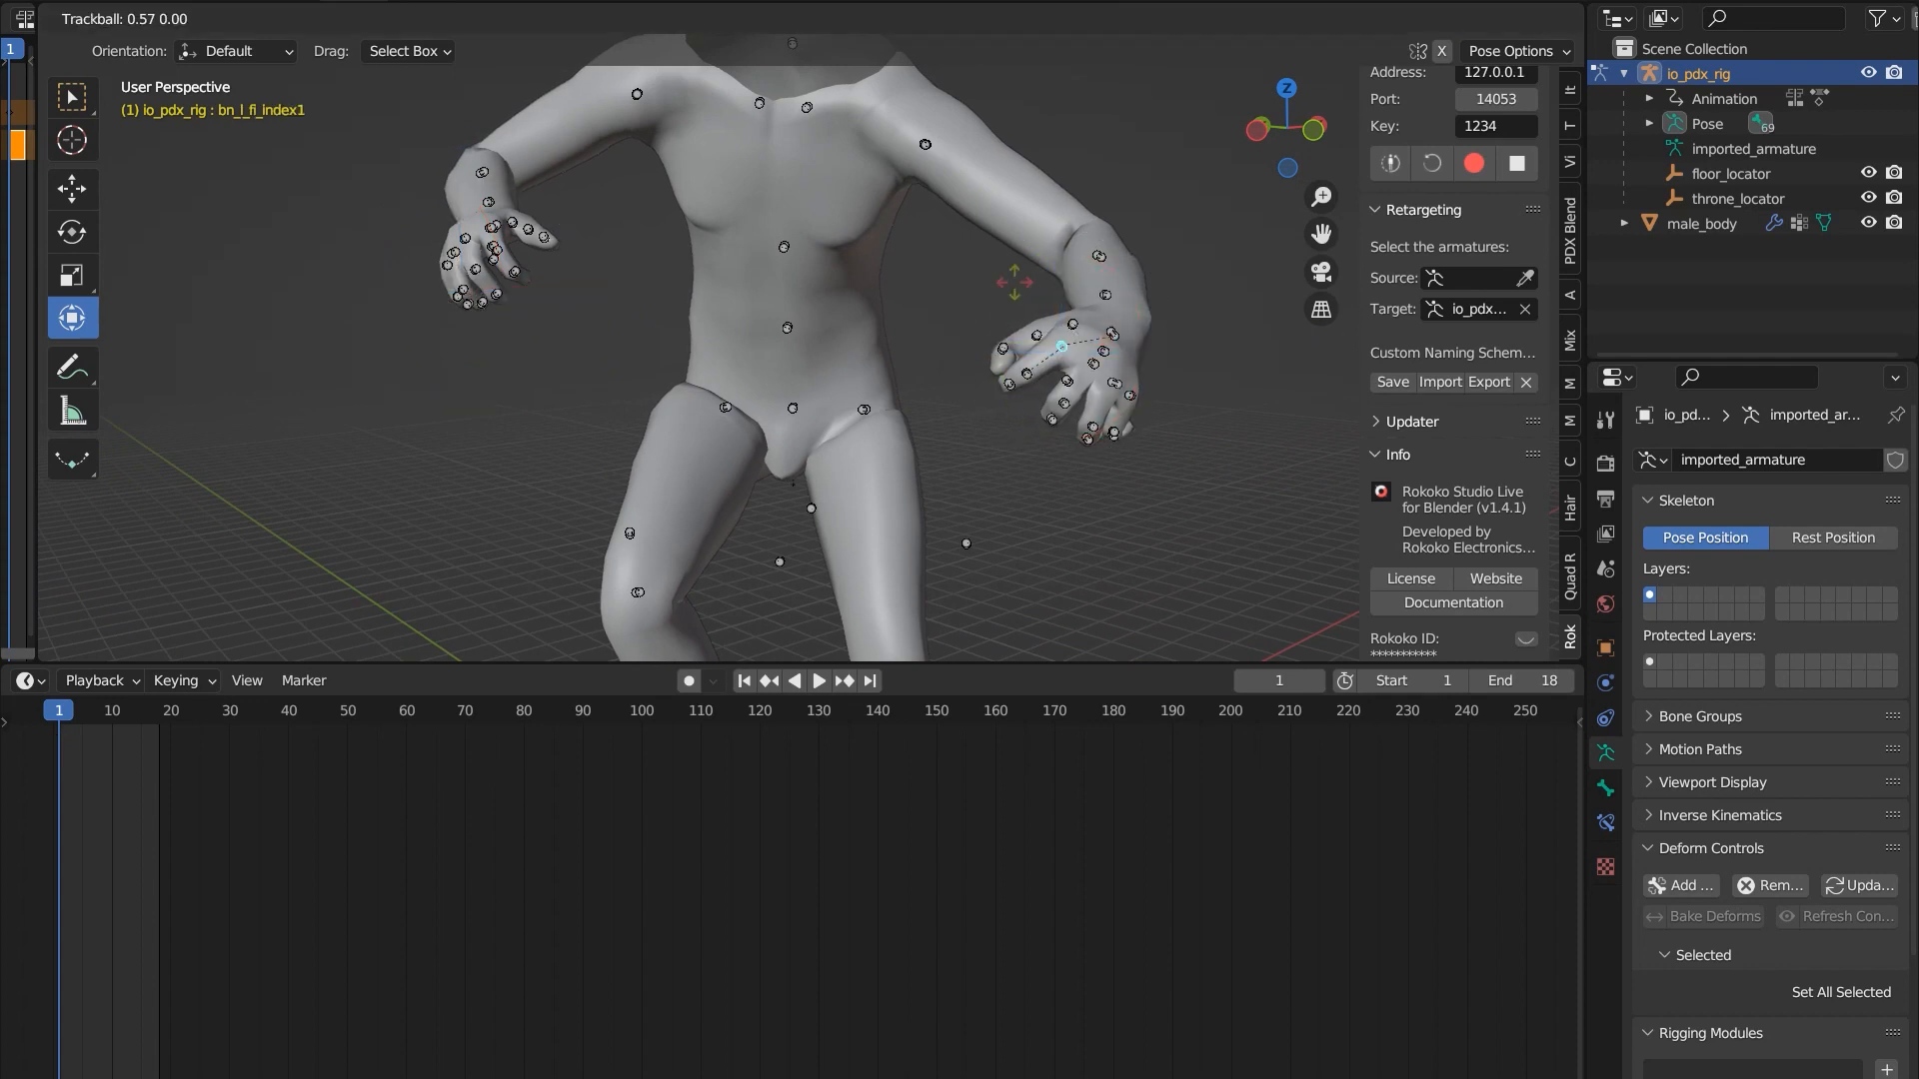
pyautogui.click(1014, 283)
pyautogui.moveTo(1040, 265)
pyautogui.mouseDown()
pyautogui.moveTo(1040, 315)
pyautogui.moveTo(1027, 293)
pyautogui.moveTo(1103, 266)
pyautogui.moveTo(1017, 282)
pyautogui.mouseUp()
pyautogui.moveTo(980, 399); pyautogui.dragTo(1000, 290, button='middle')
pyautogui.press('i')
pyautogui.click(1018, 294)
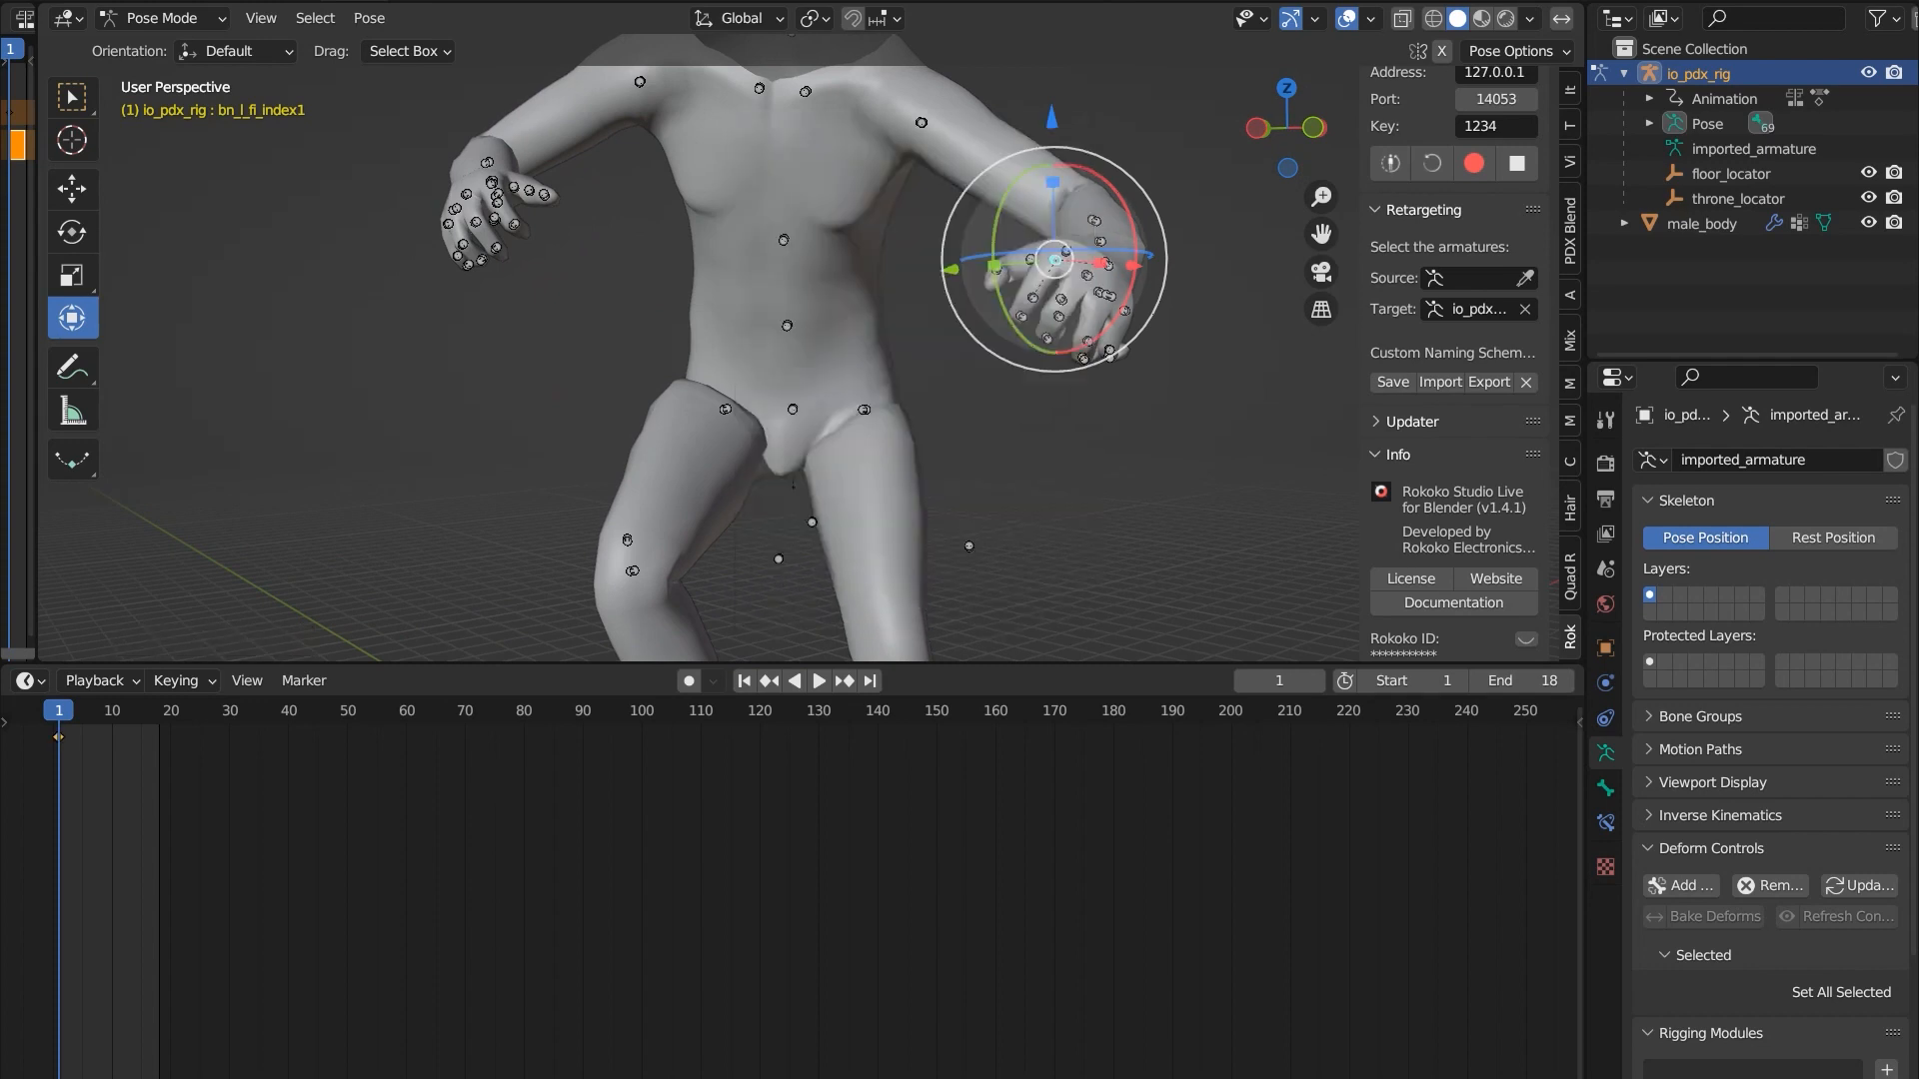
# - Play the whole-body animation to check the finger corrections, stop at frame 7, and save the Blender file
pyautogui.scroll(-3, 980, 330)
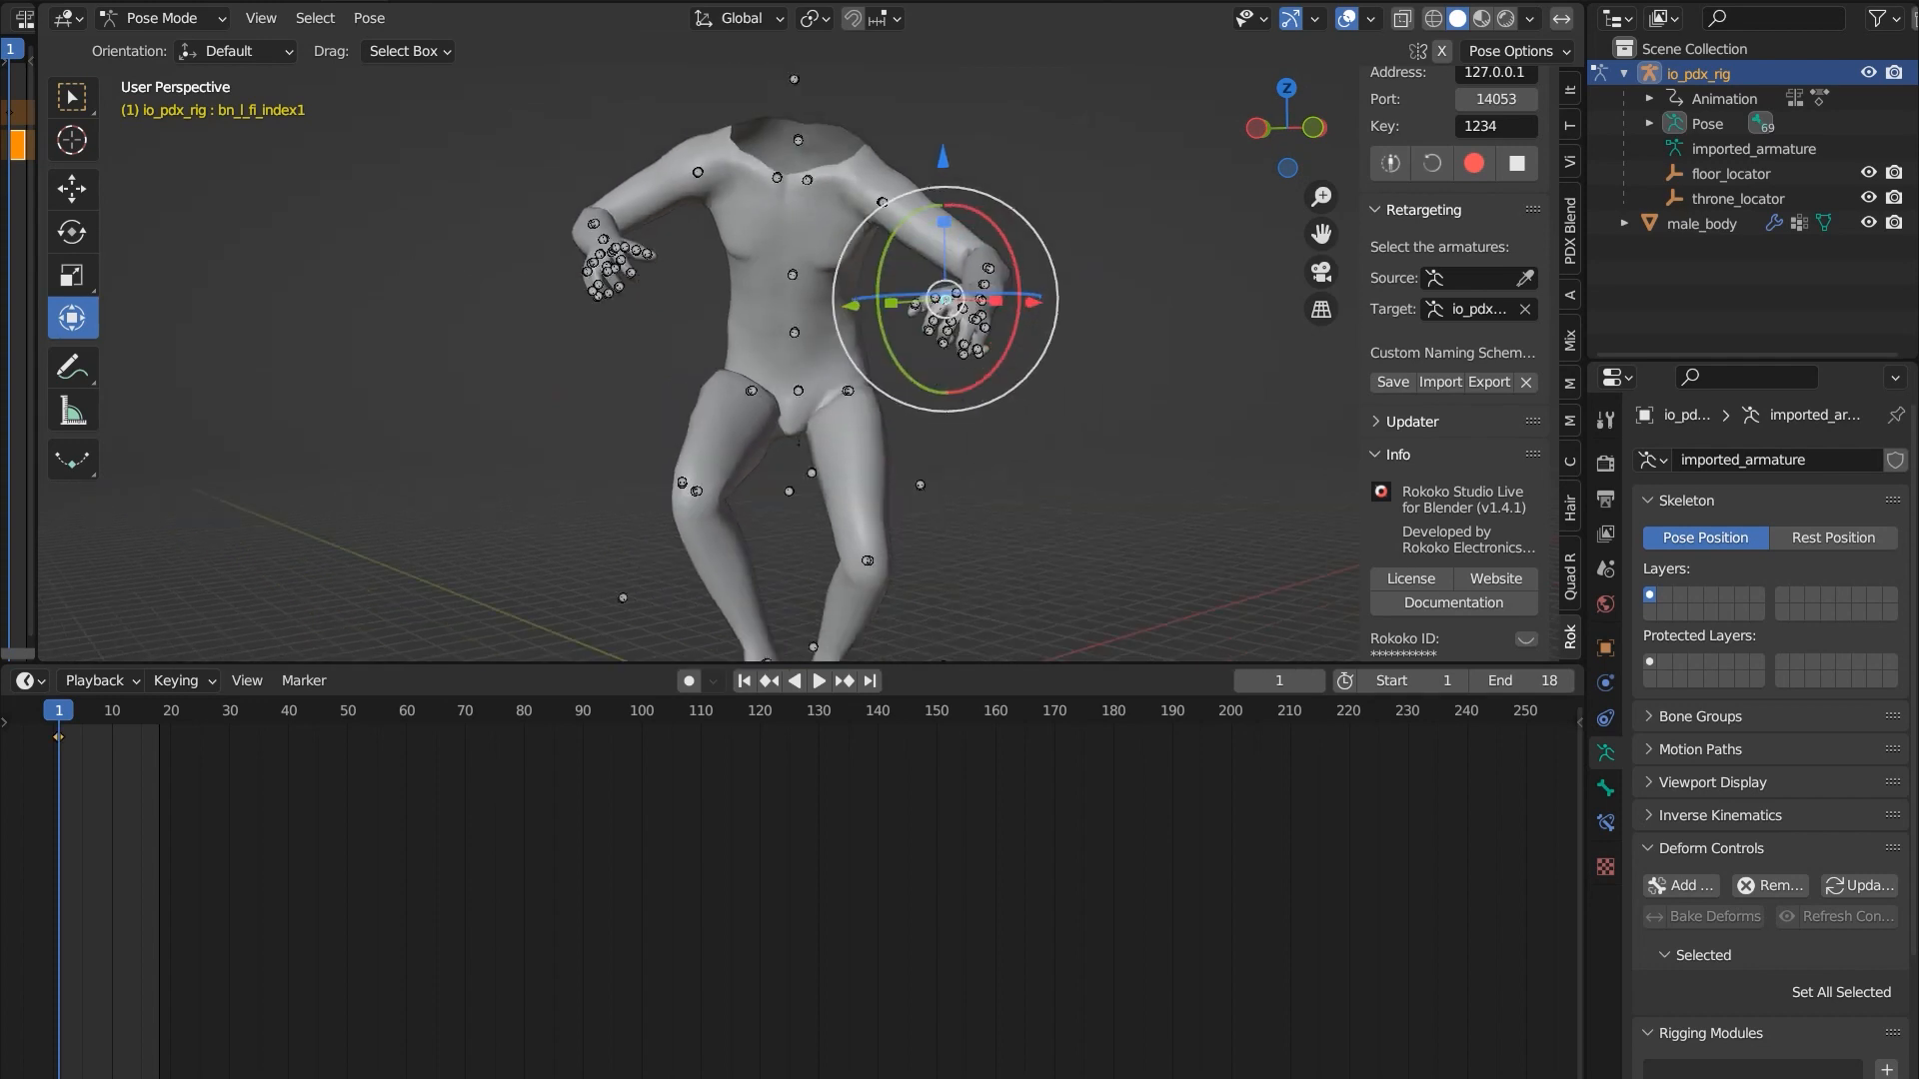
pyautogui.press('space')
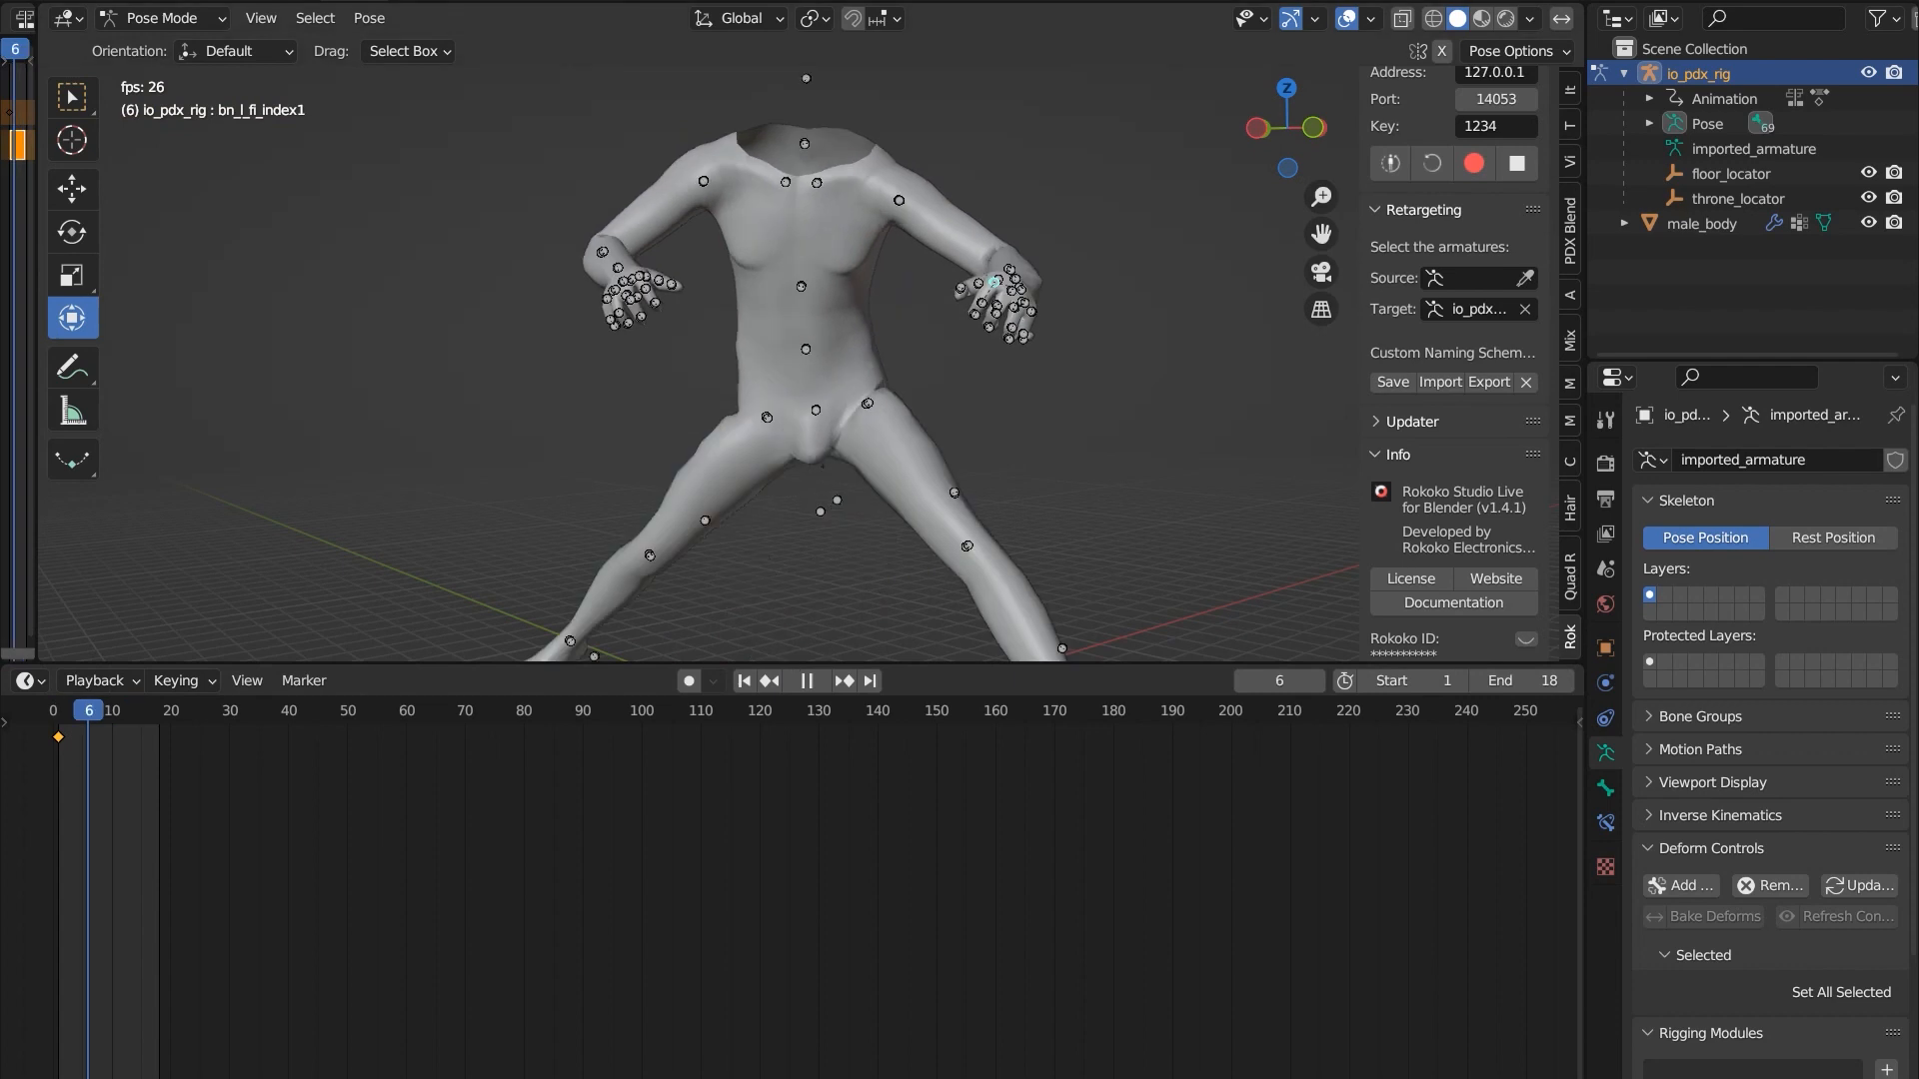
pyautogui.scroll(3, 790, 380)
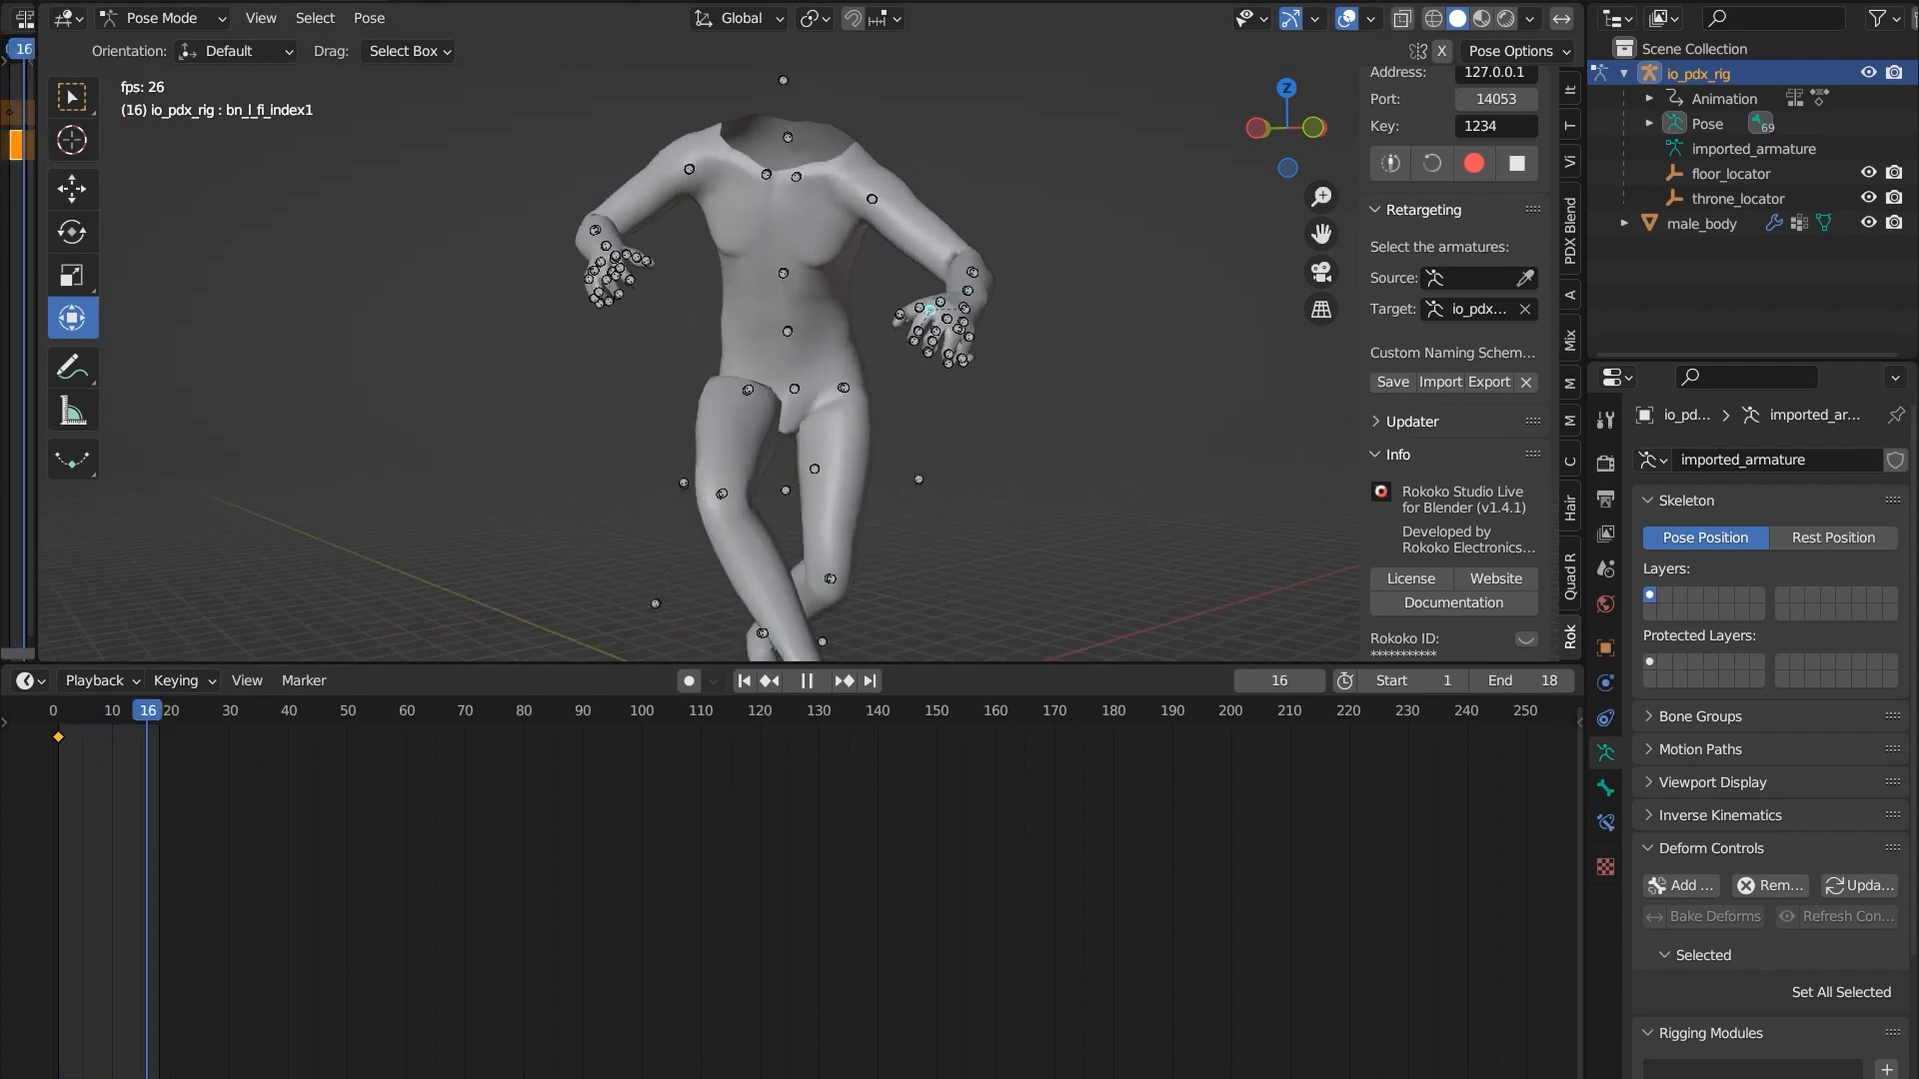
pyautogui.press('space')
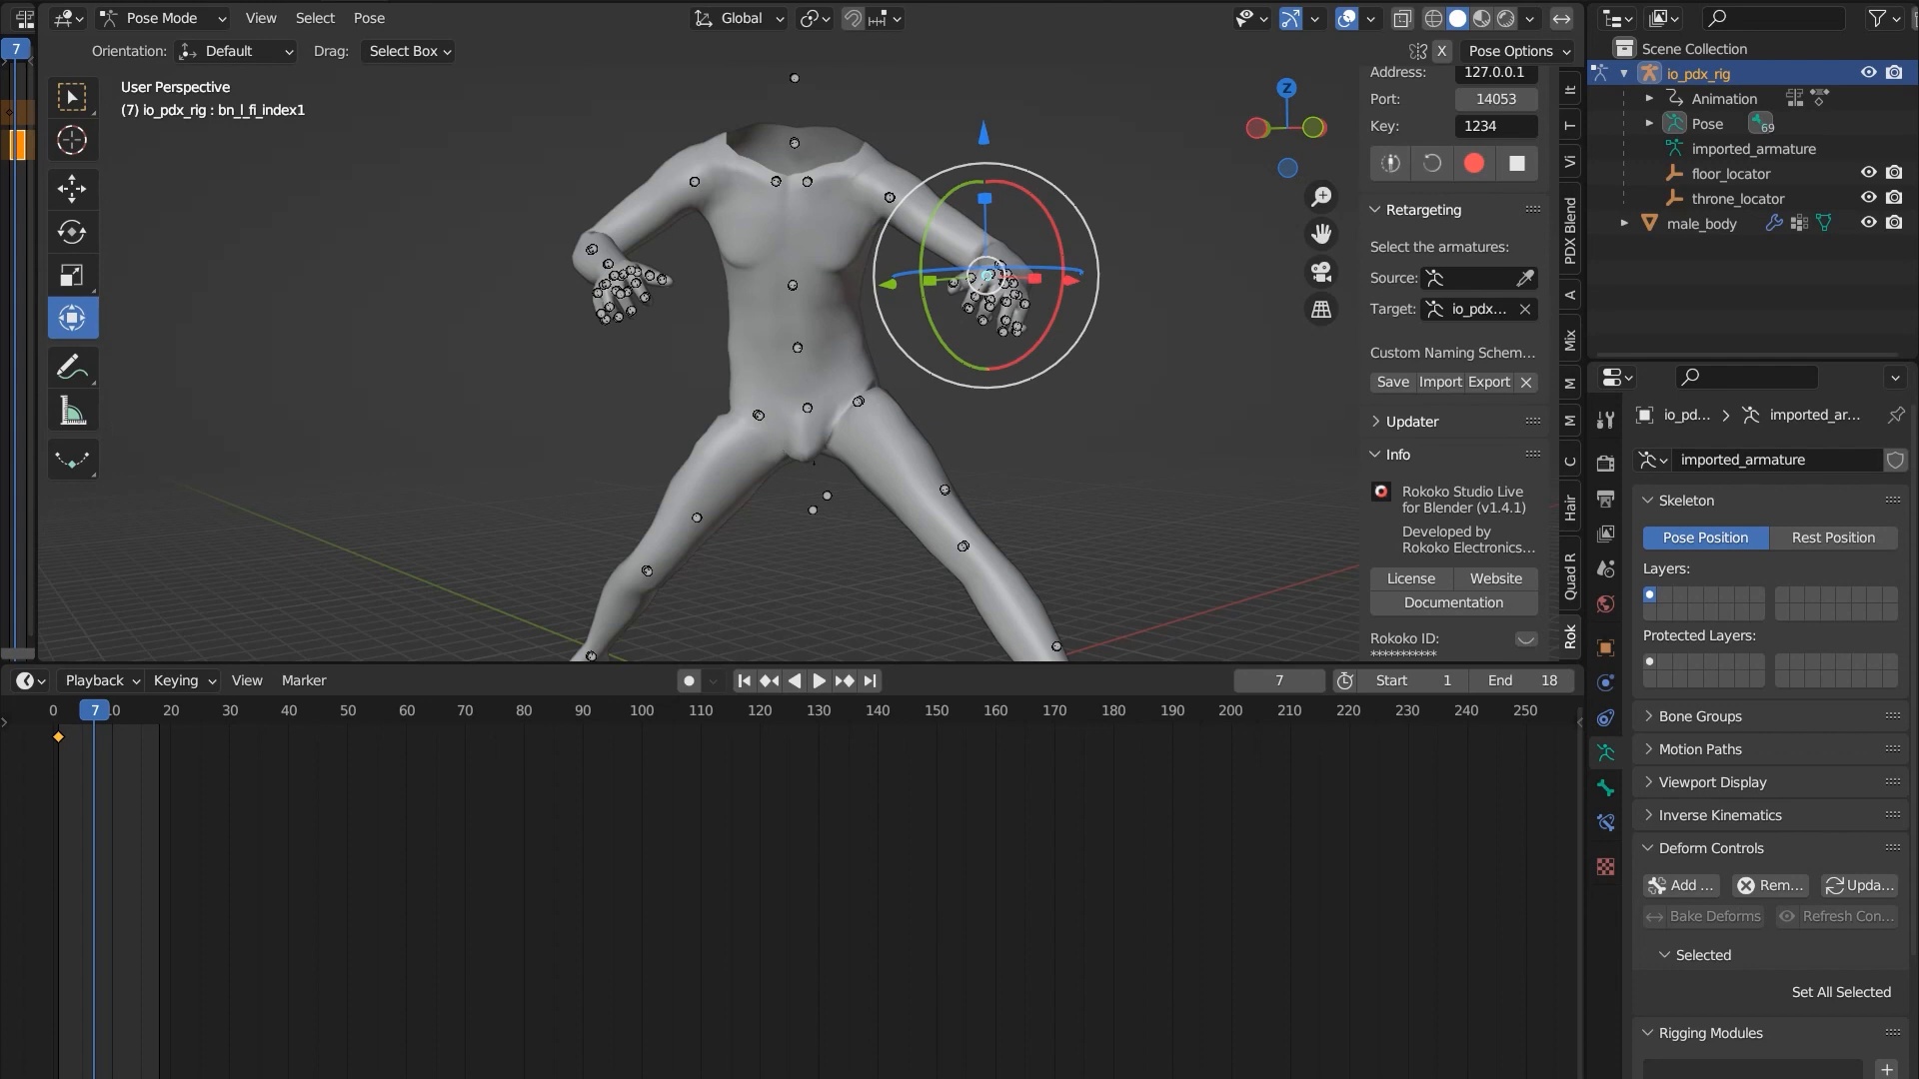
pyautogui.scroll(-4, 811, 345)
pyautogui.scroll(6, 810, 345)
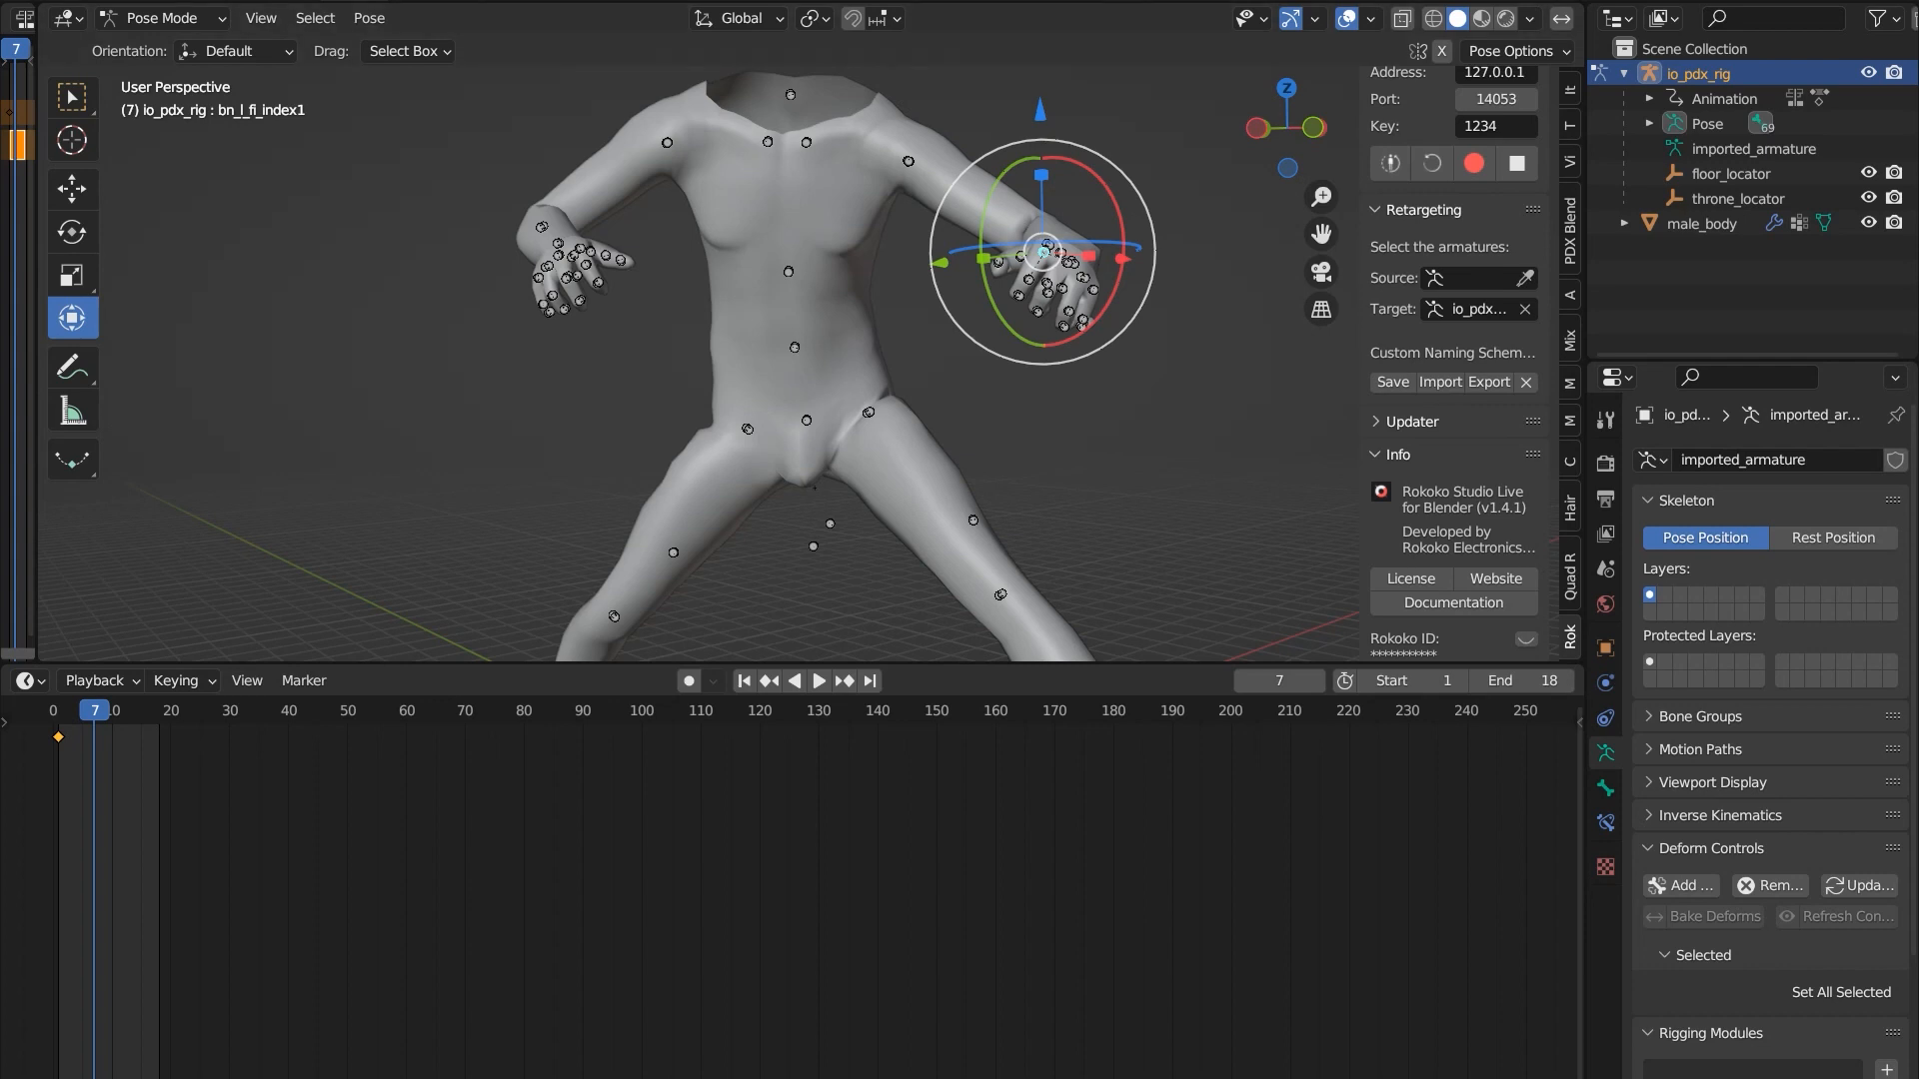
pyautogui.press('F4')
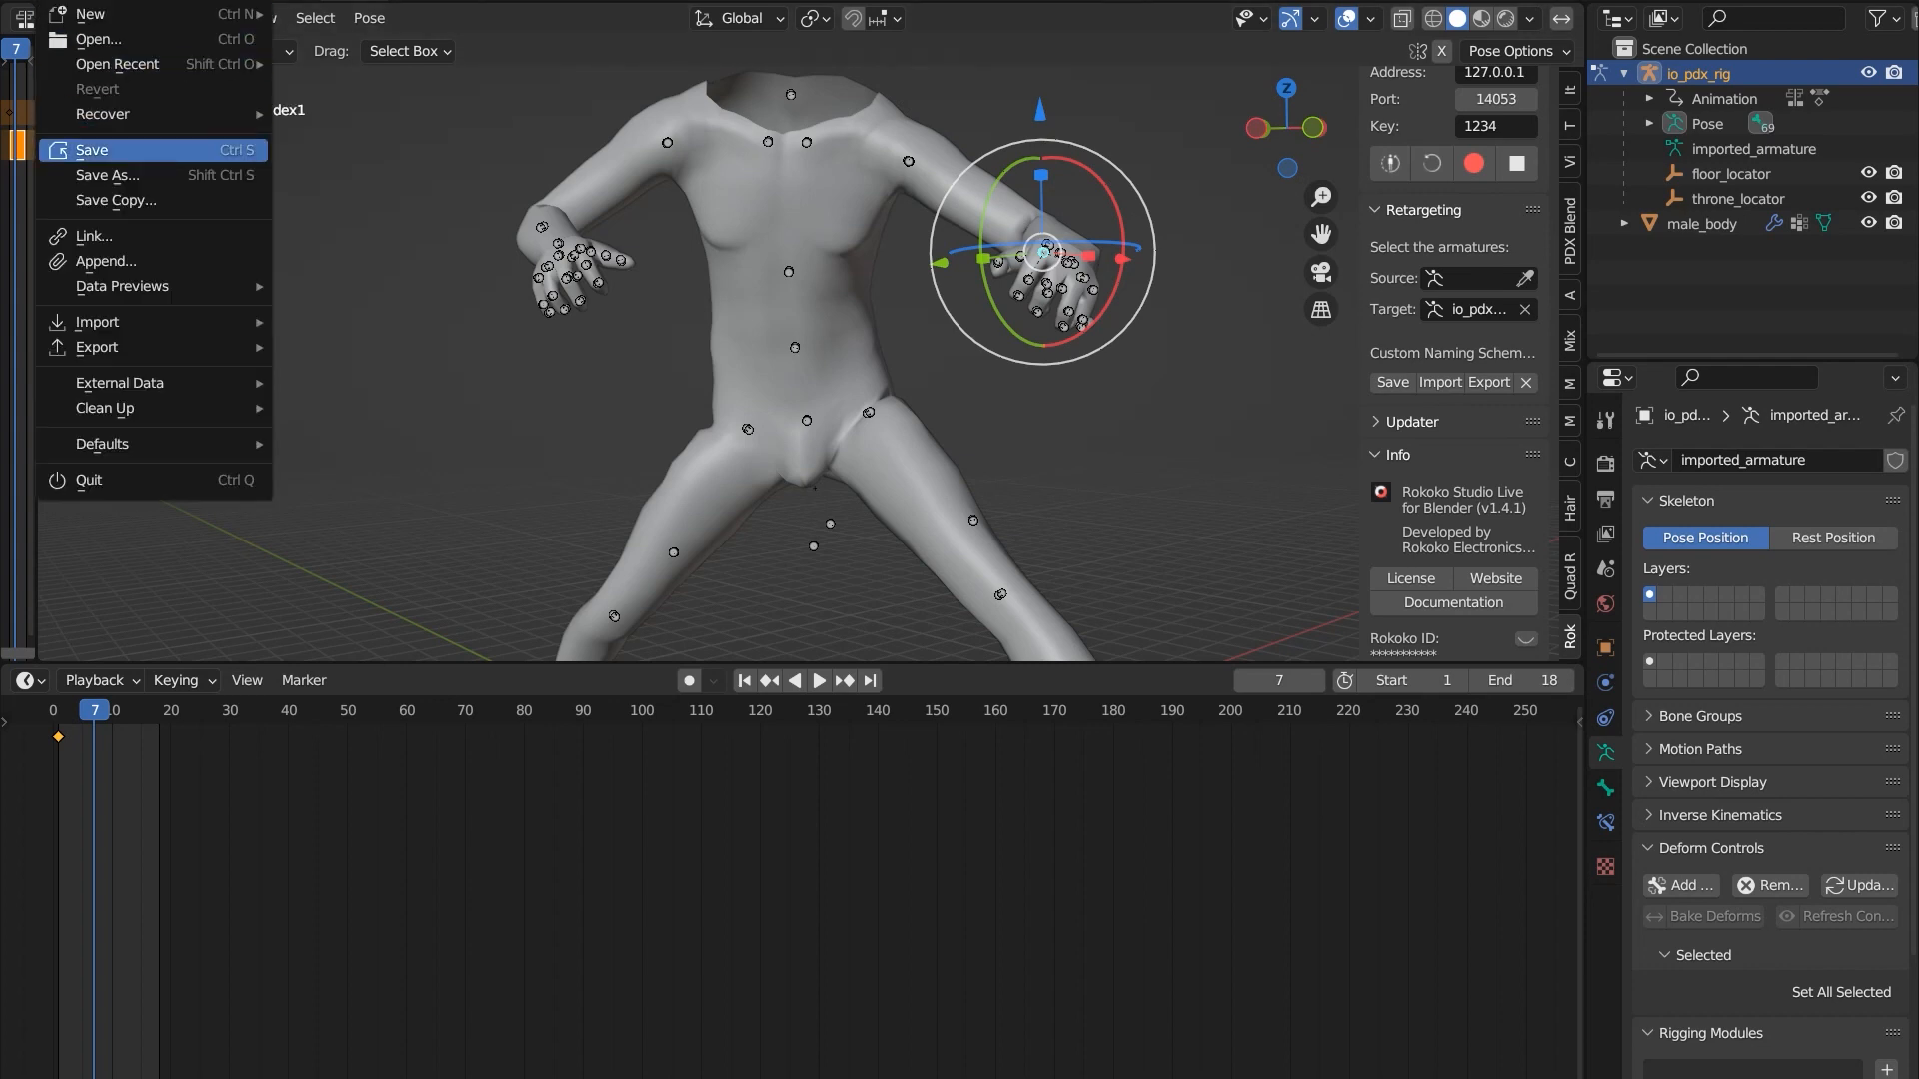
pyautogui.click(120, 150)
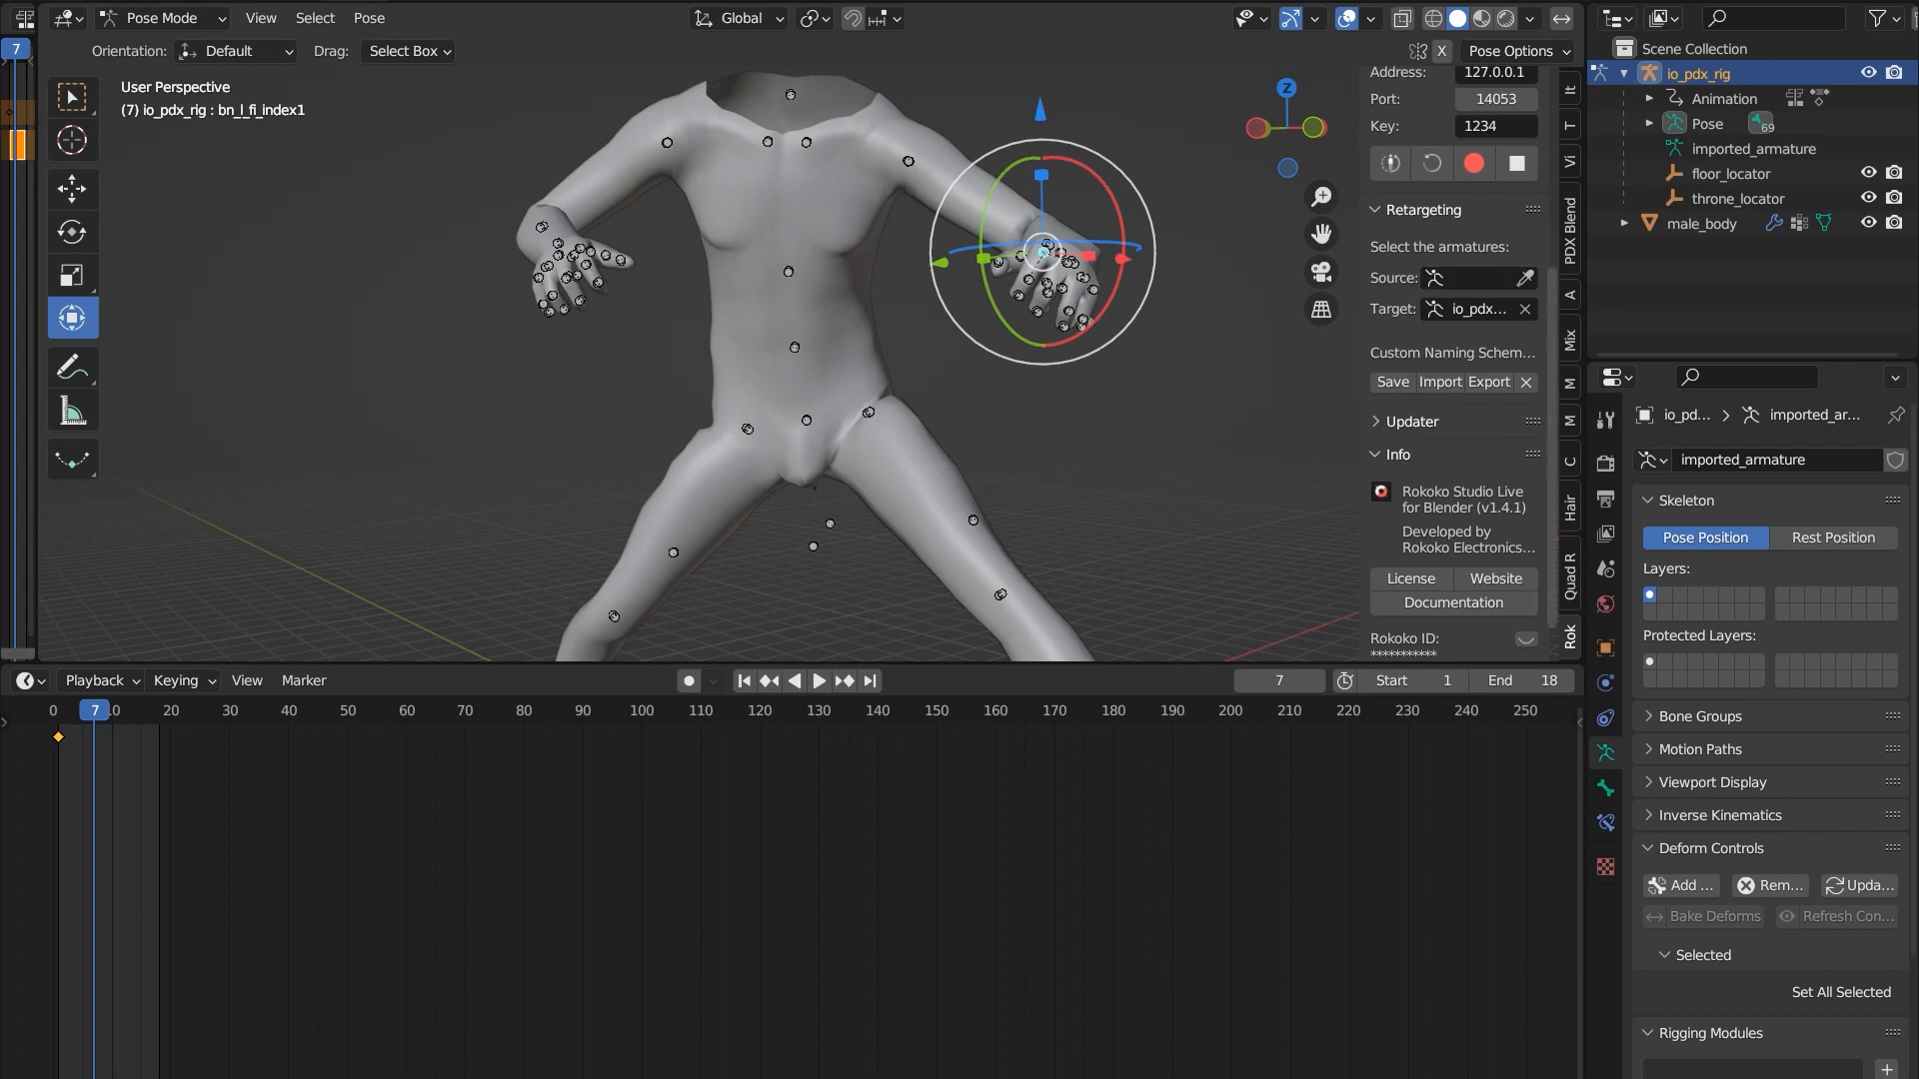
# - Try to export the PDX animation from Pose Mode as sas_run_b.anim in the S:\01_anim\SAS\ck3 folder
pyautogui.scroll(8, 1529, 300)
pyautogui.click(1571, 230)
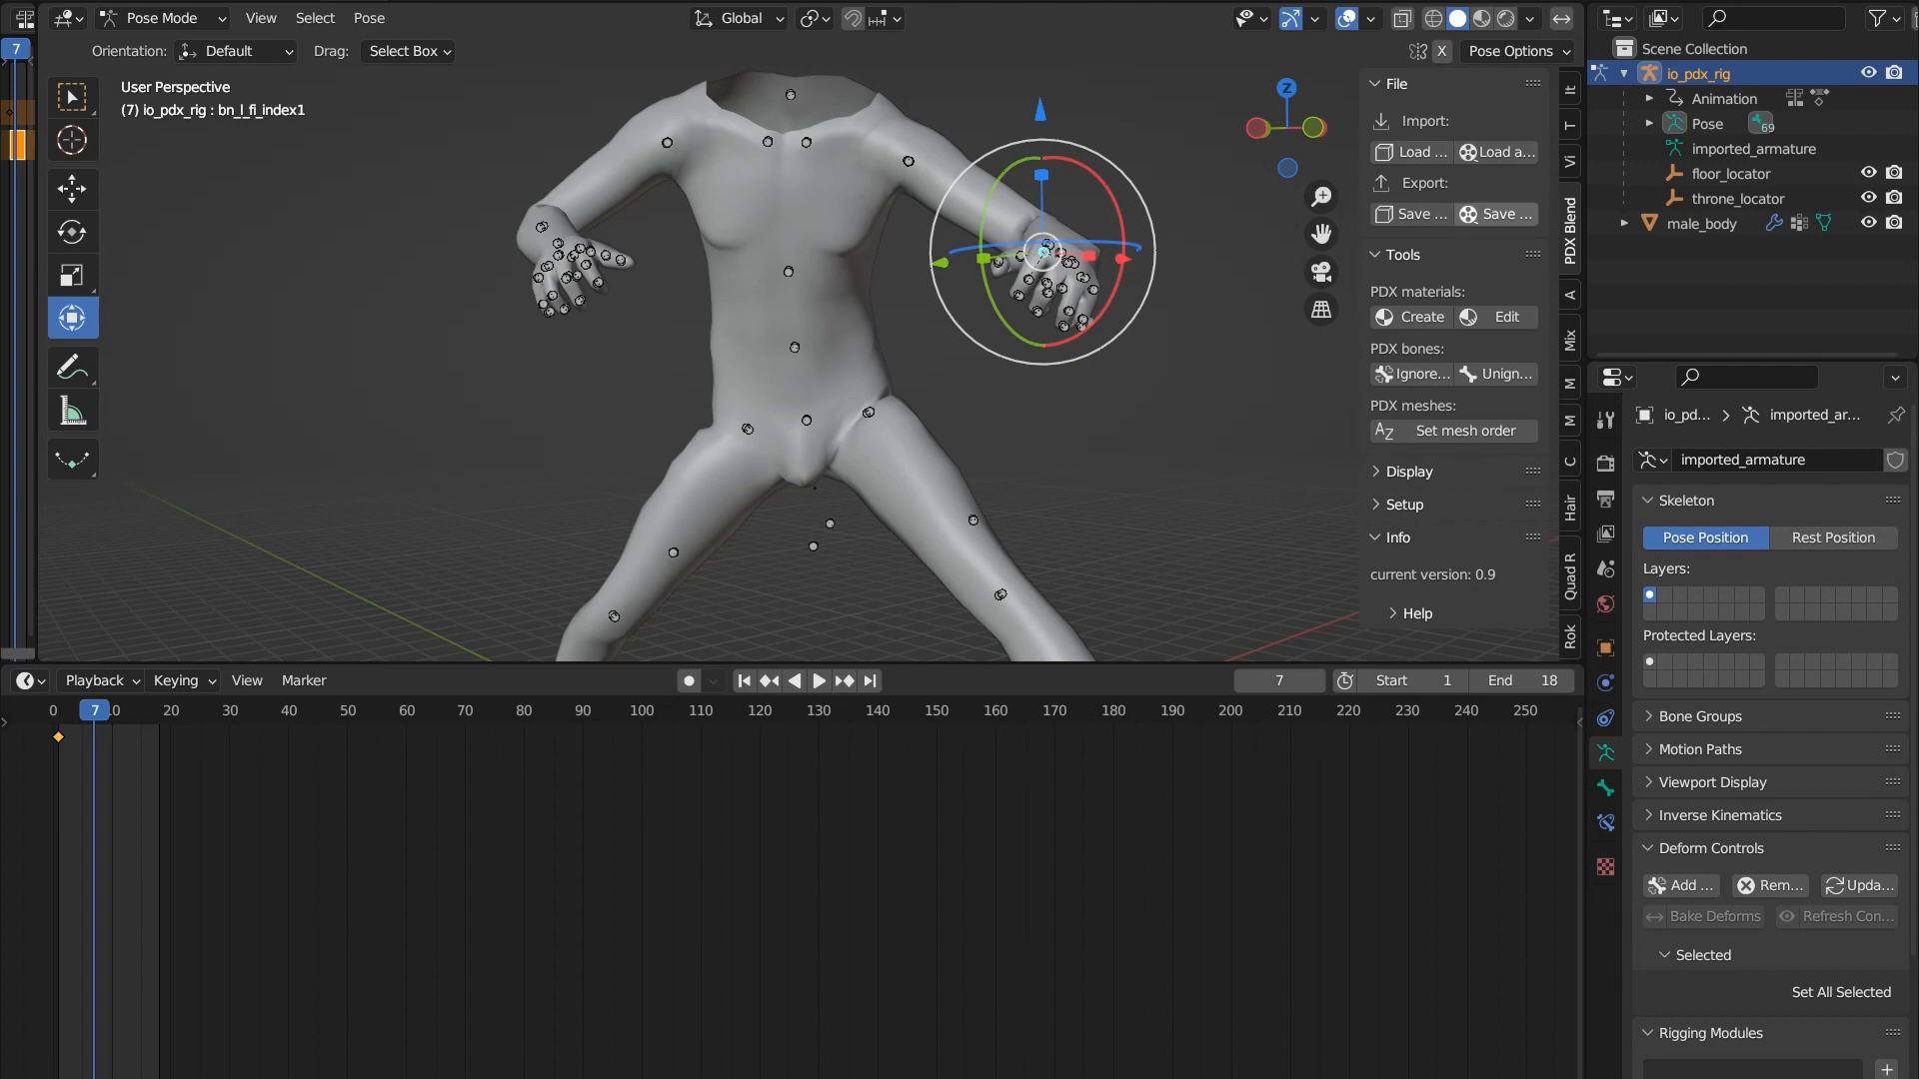
pyautogui.click(1496, 214)
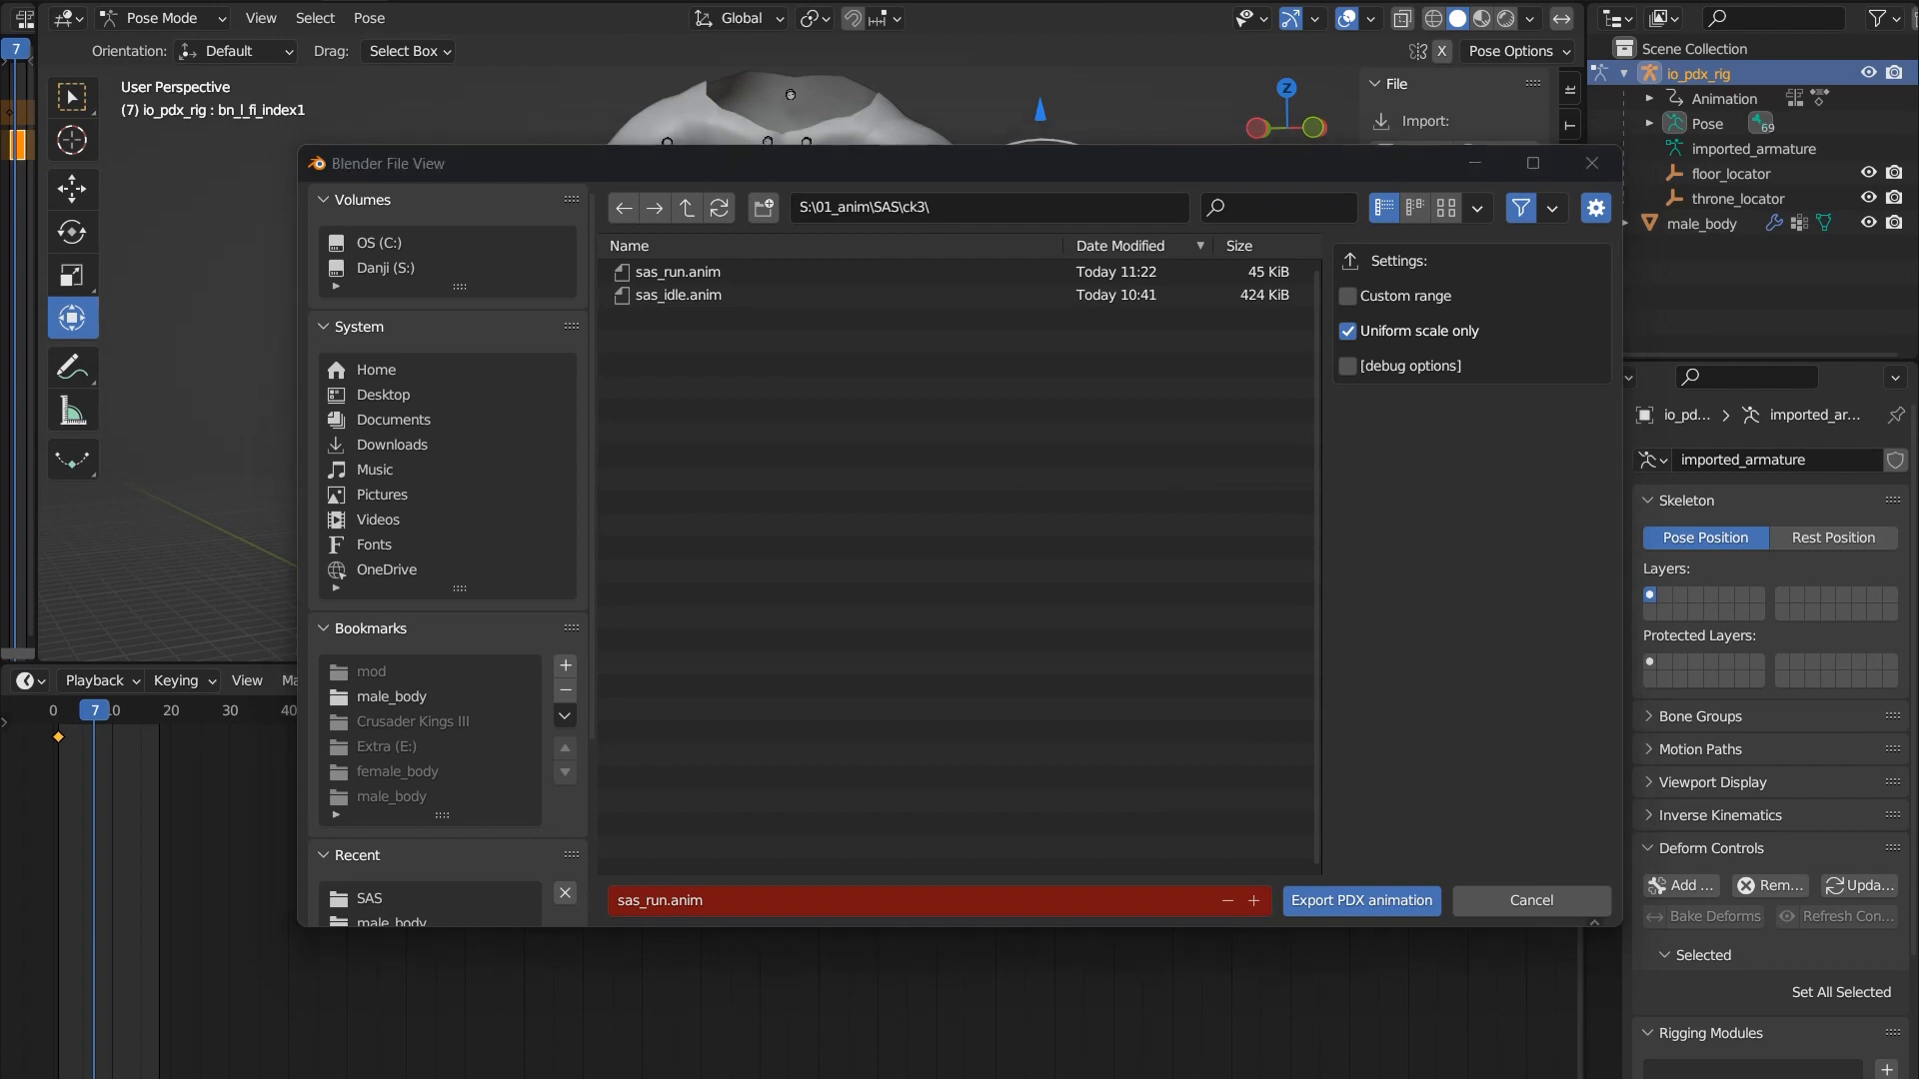
pyautogui.click(660, 901)
pyautogui.click(670, 901)
pyautogui.press('Left')
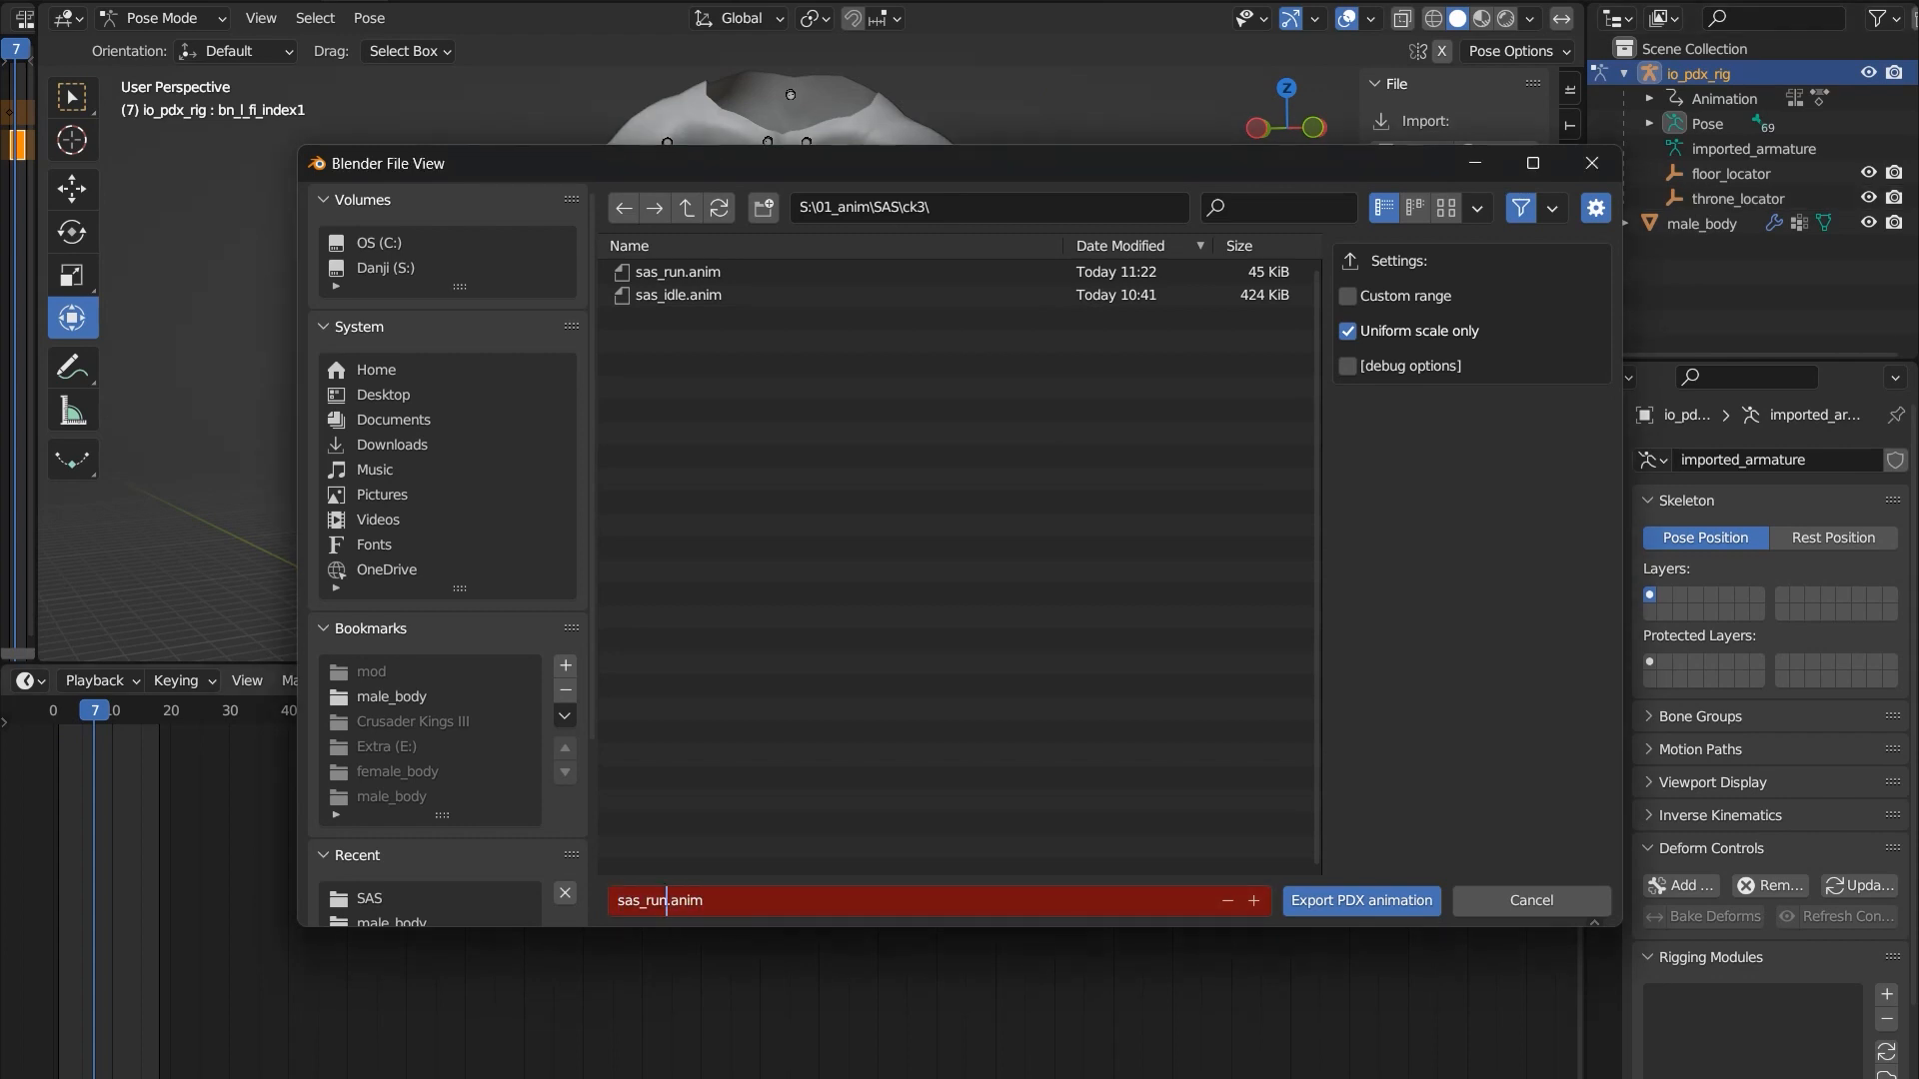
pyautogui.write('_b')
pyautogui.press('Return')
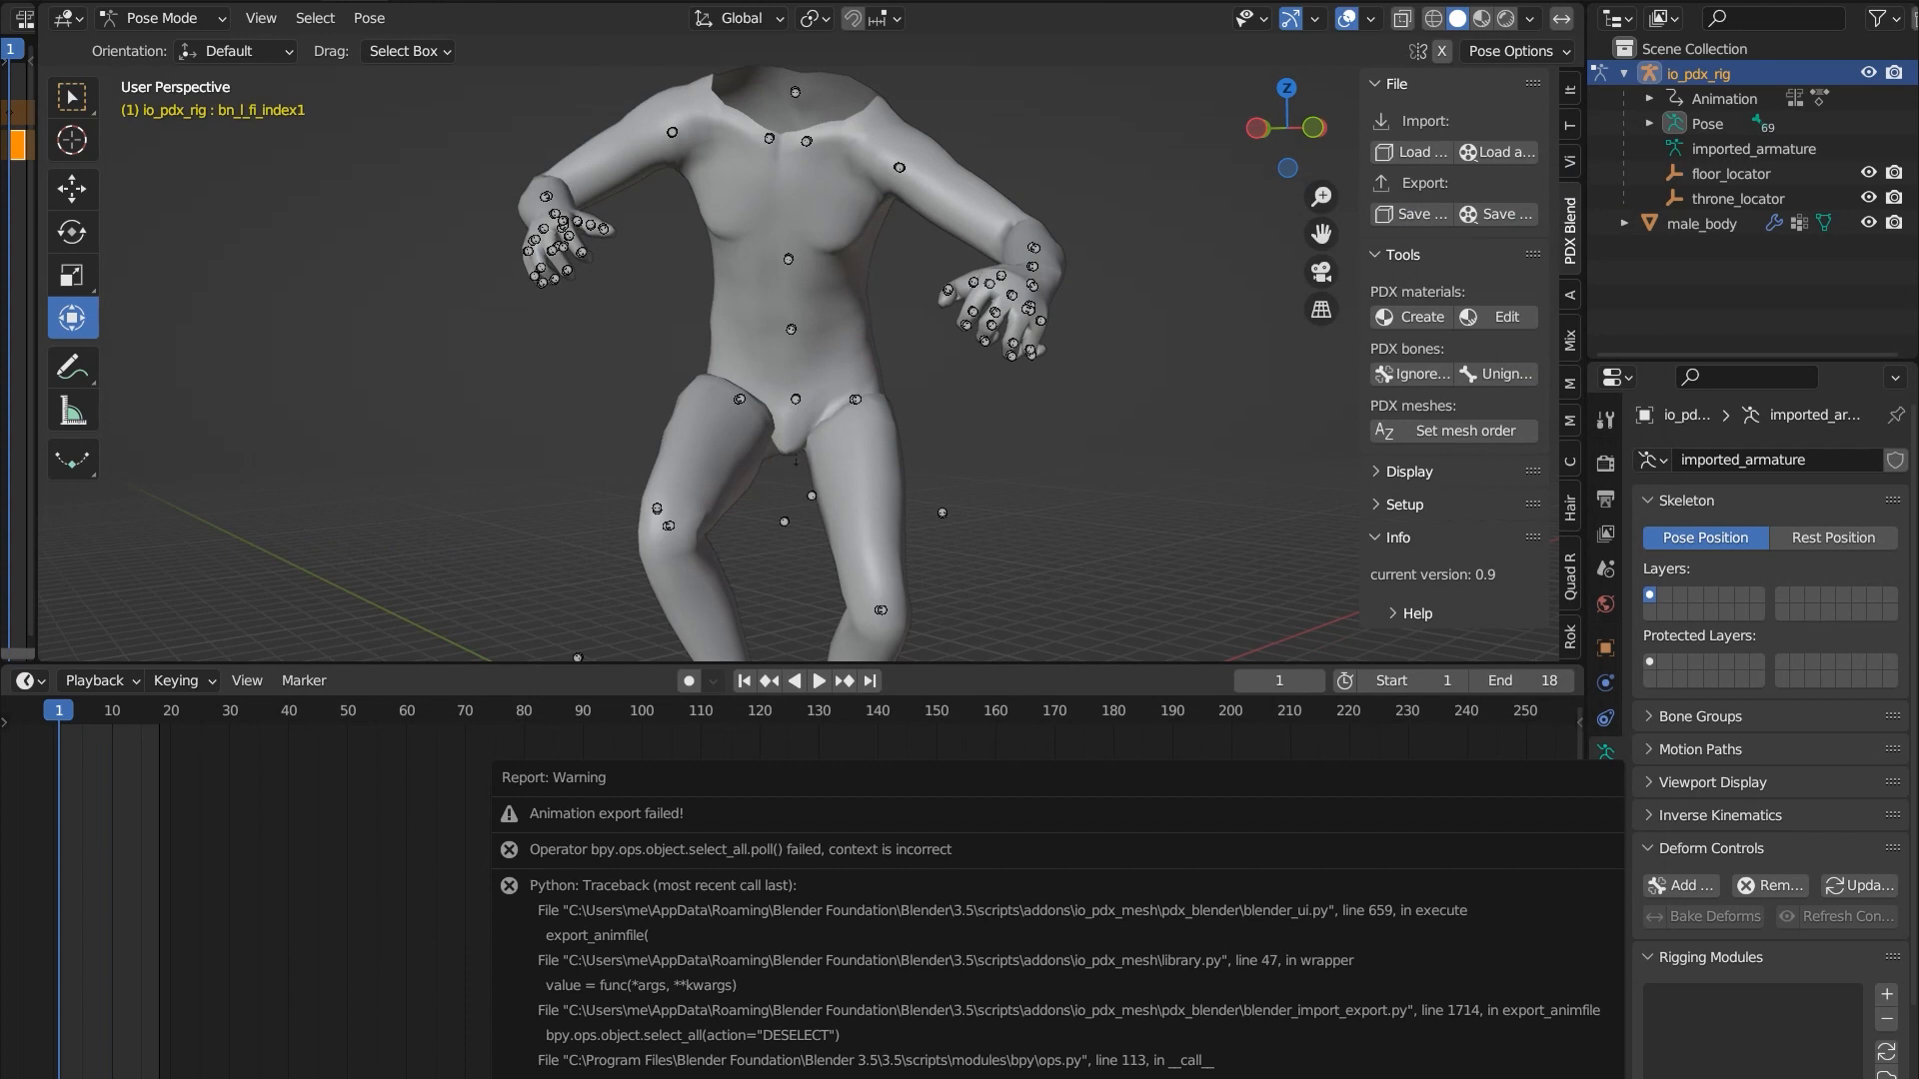
# - Switch the rig to Object Mode and export the PDX animation over the first listed .anim file
pyautogui.click(160, 17)
pyautogui.click(150, 47)
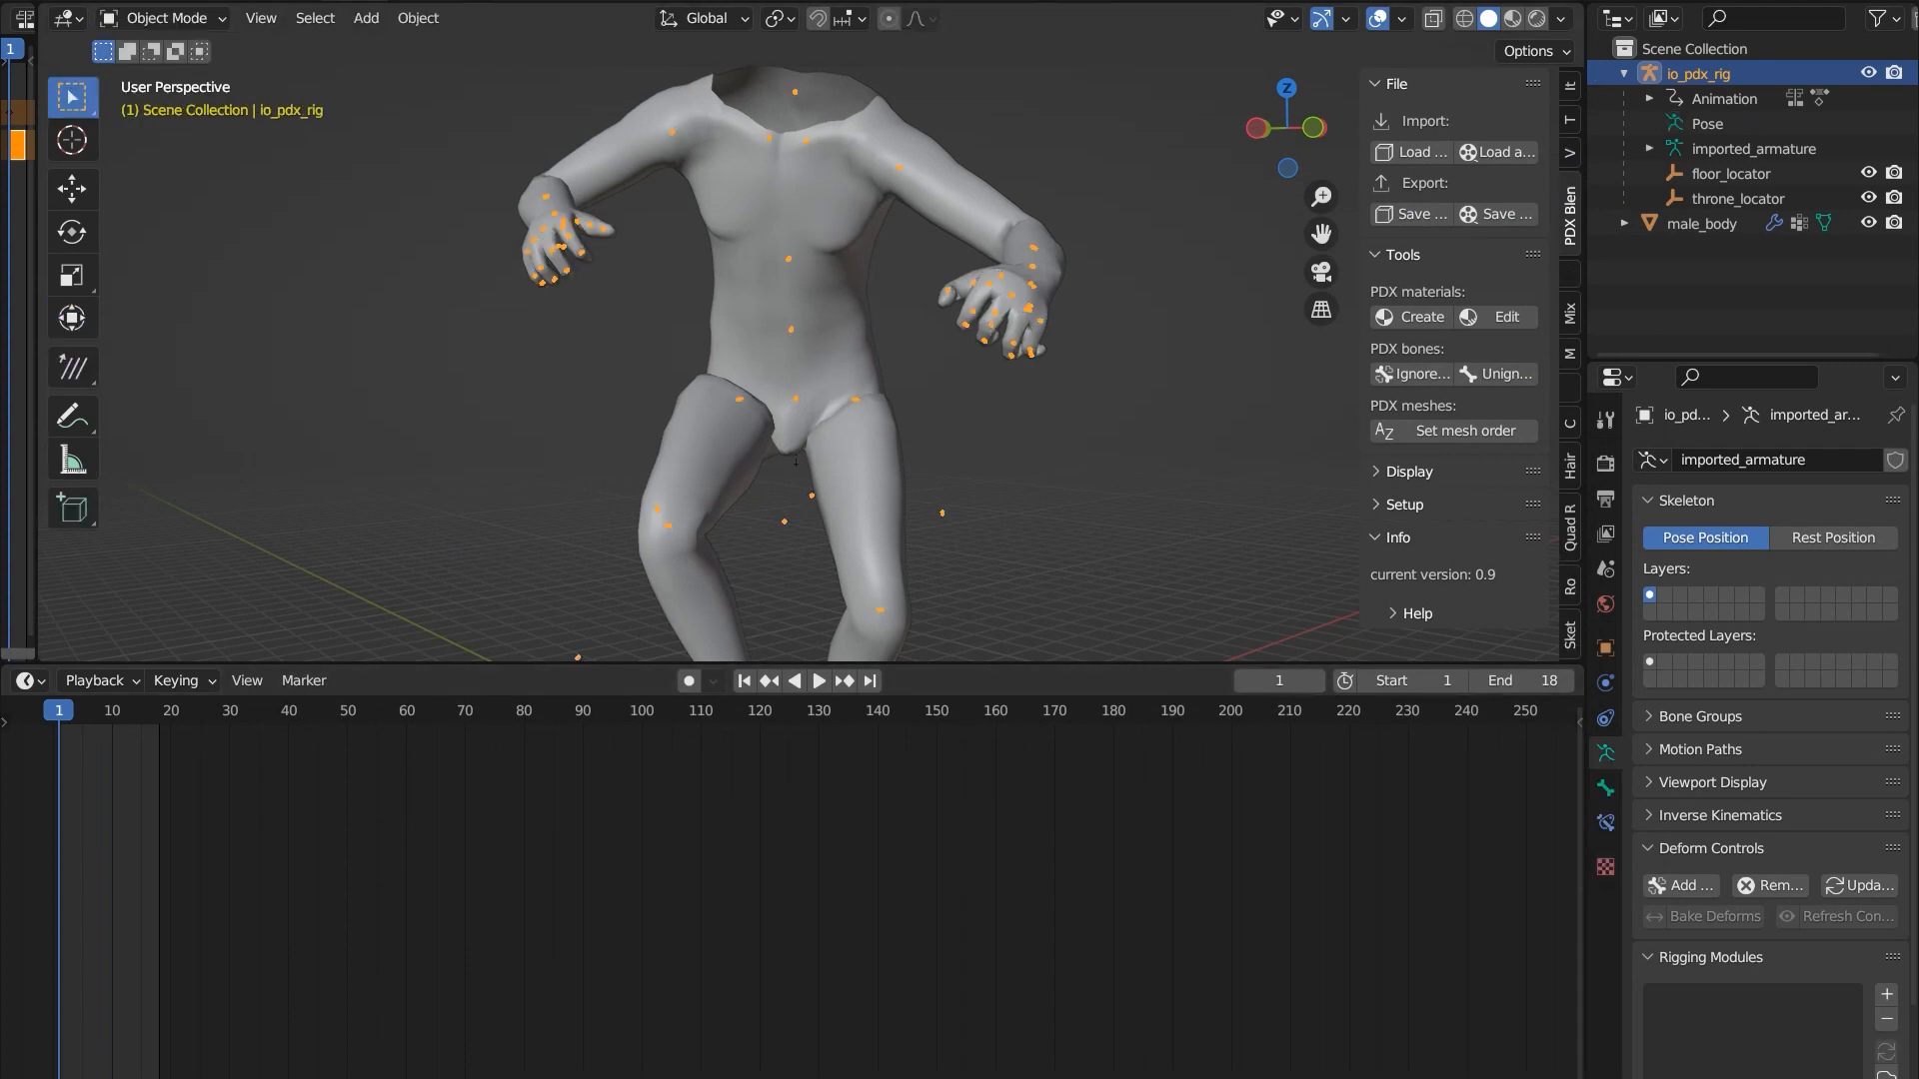
pyautogui.click(1496, 213)
pyautogui.click(684, 272)
pyautogui.press('Return')
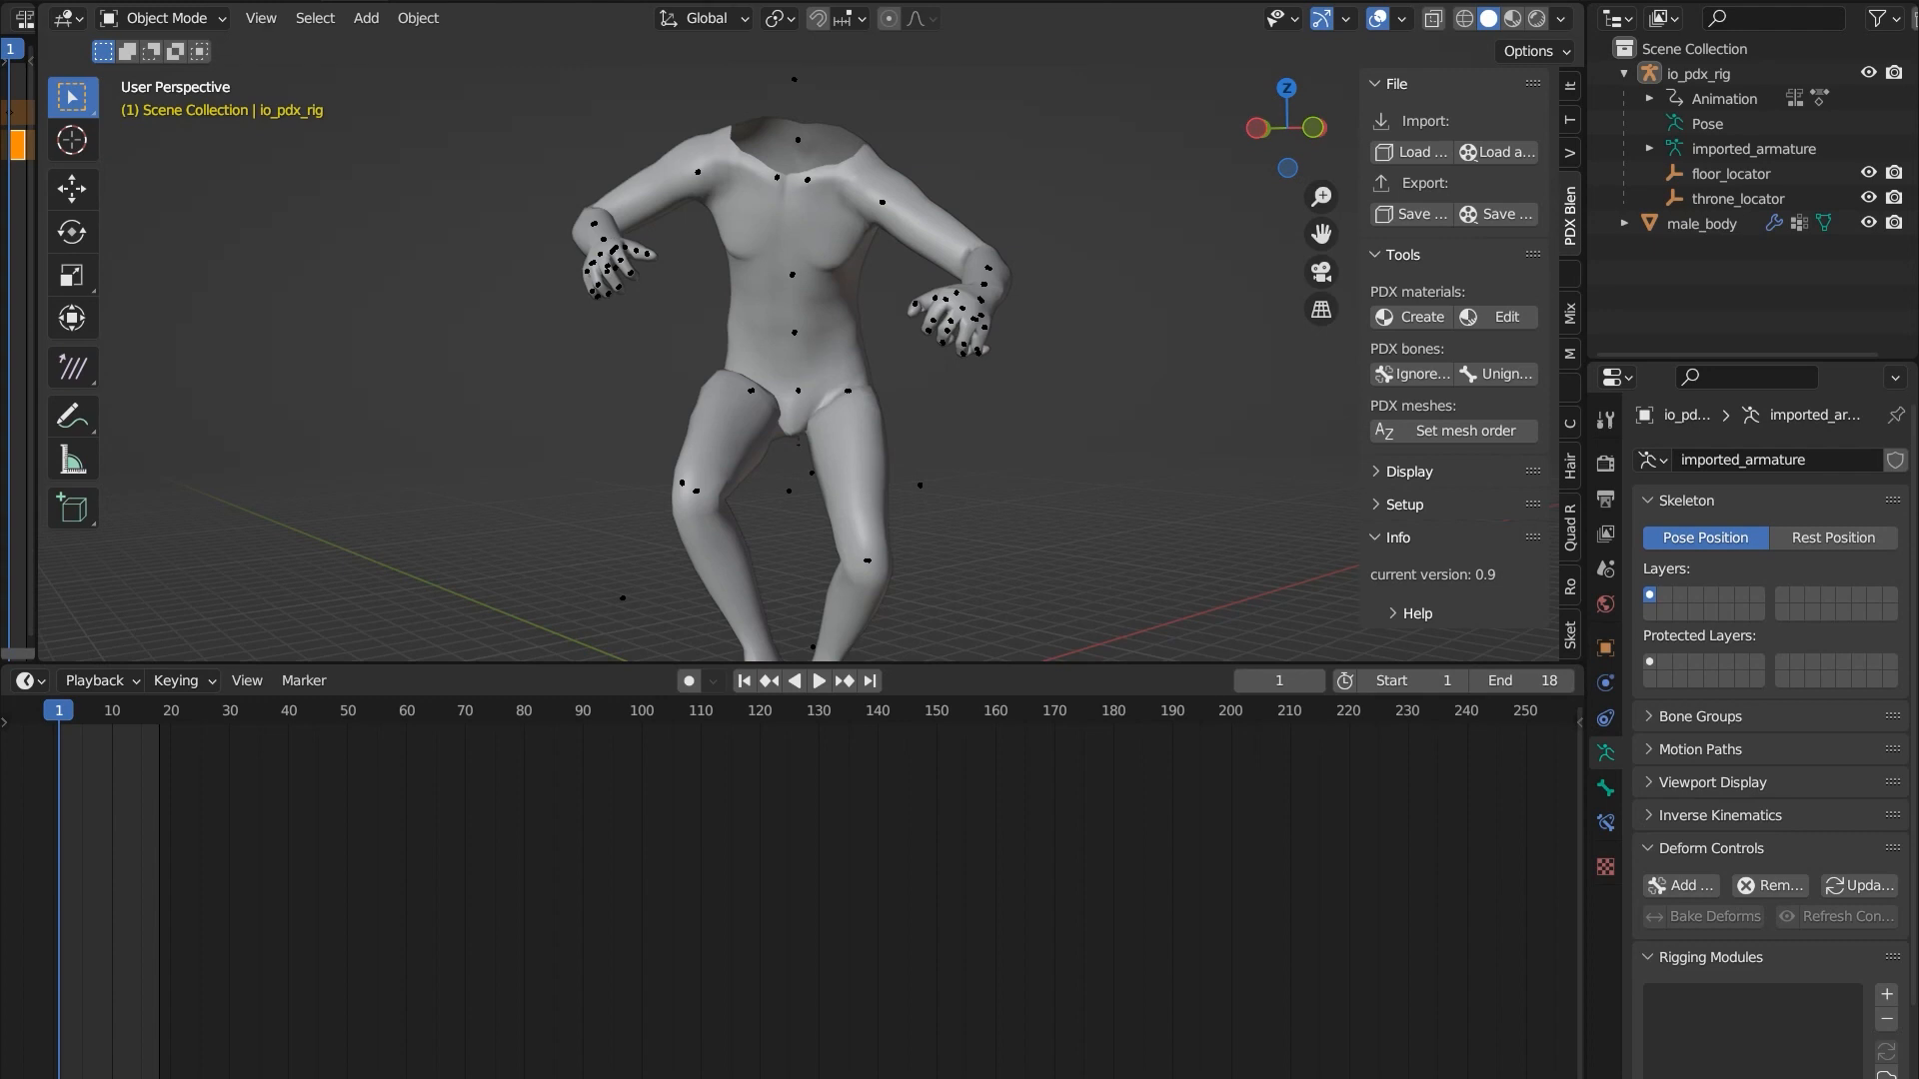
# - Switch to File Explorer and open male_body.asset from the game's gfx\models\portraits\male_body folder in Visual Studio Code
pyautogui.scroll(-3, 789, 390)
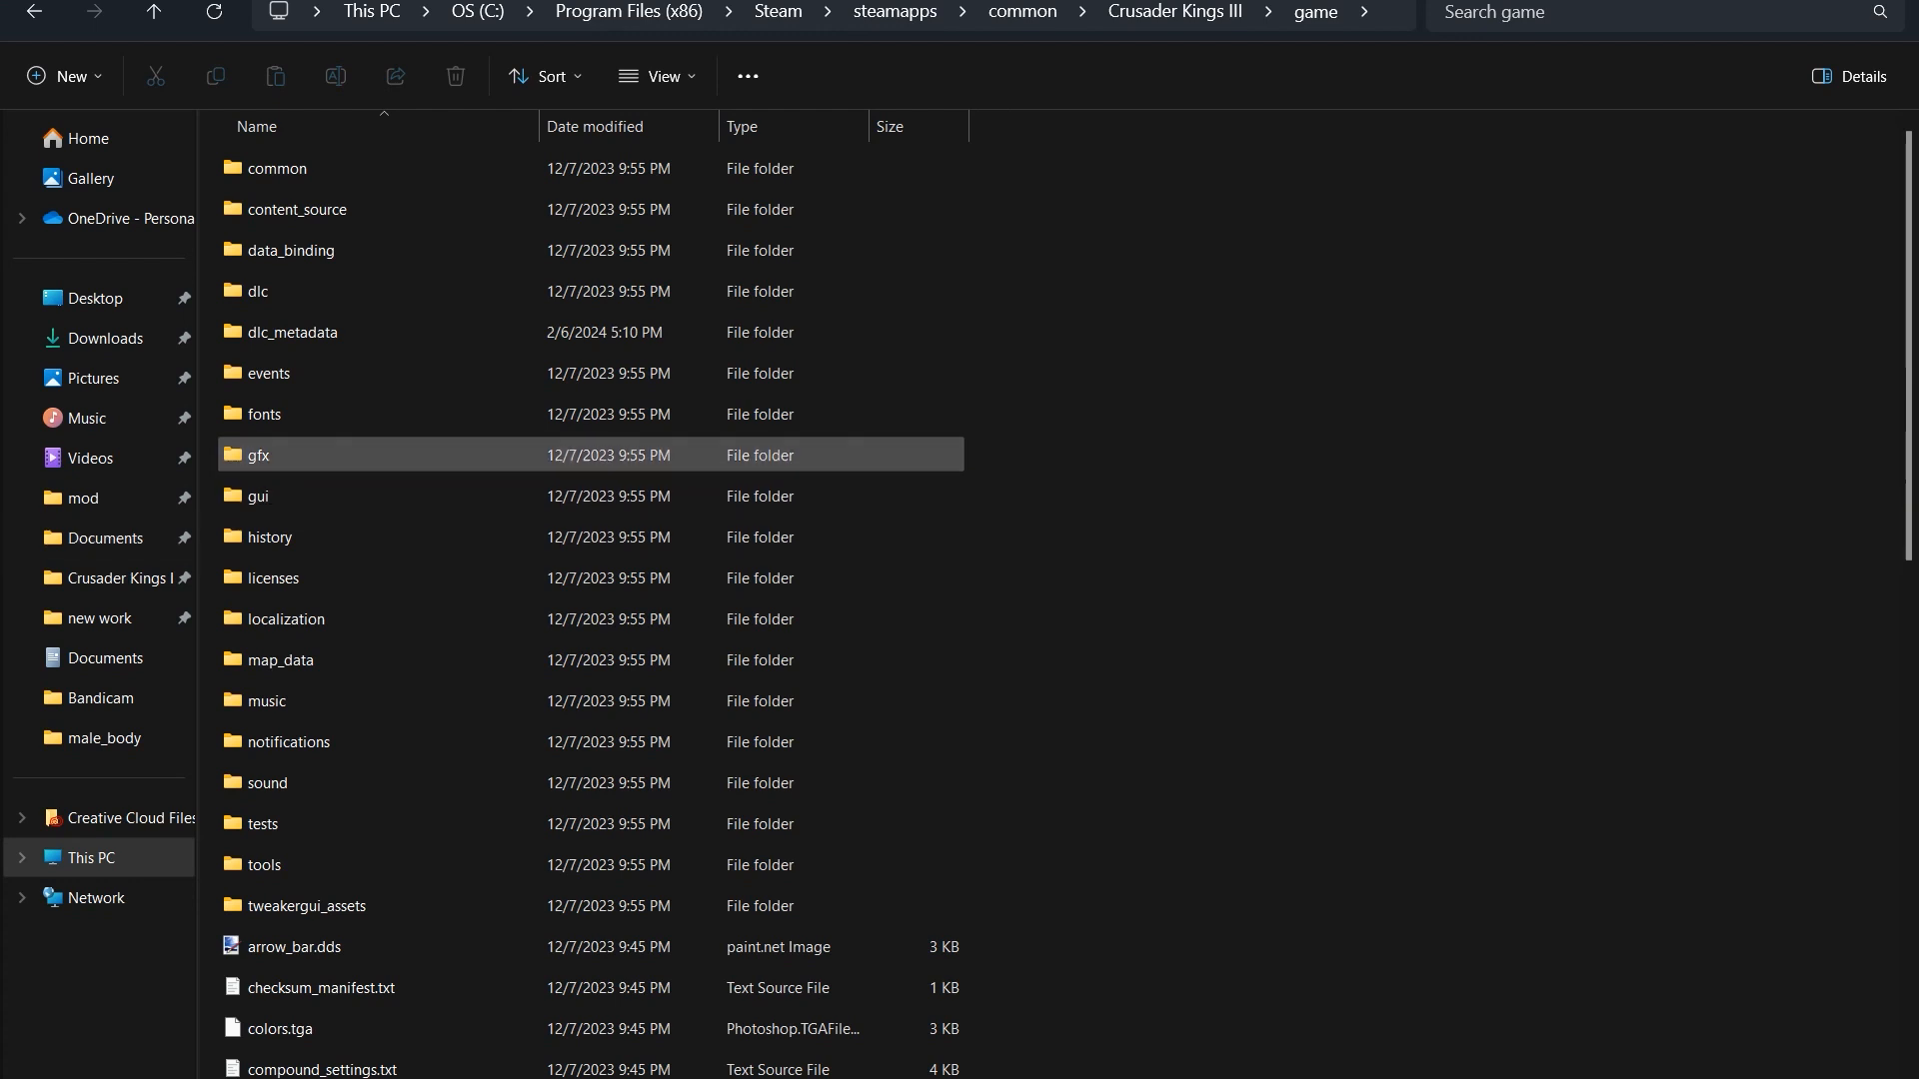
pyautogui.doubleClick(258, 454)
pyautogui.doubleClick(272, 537)
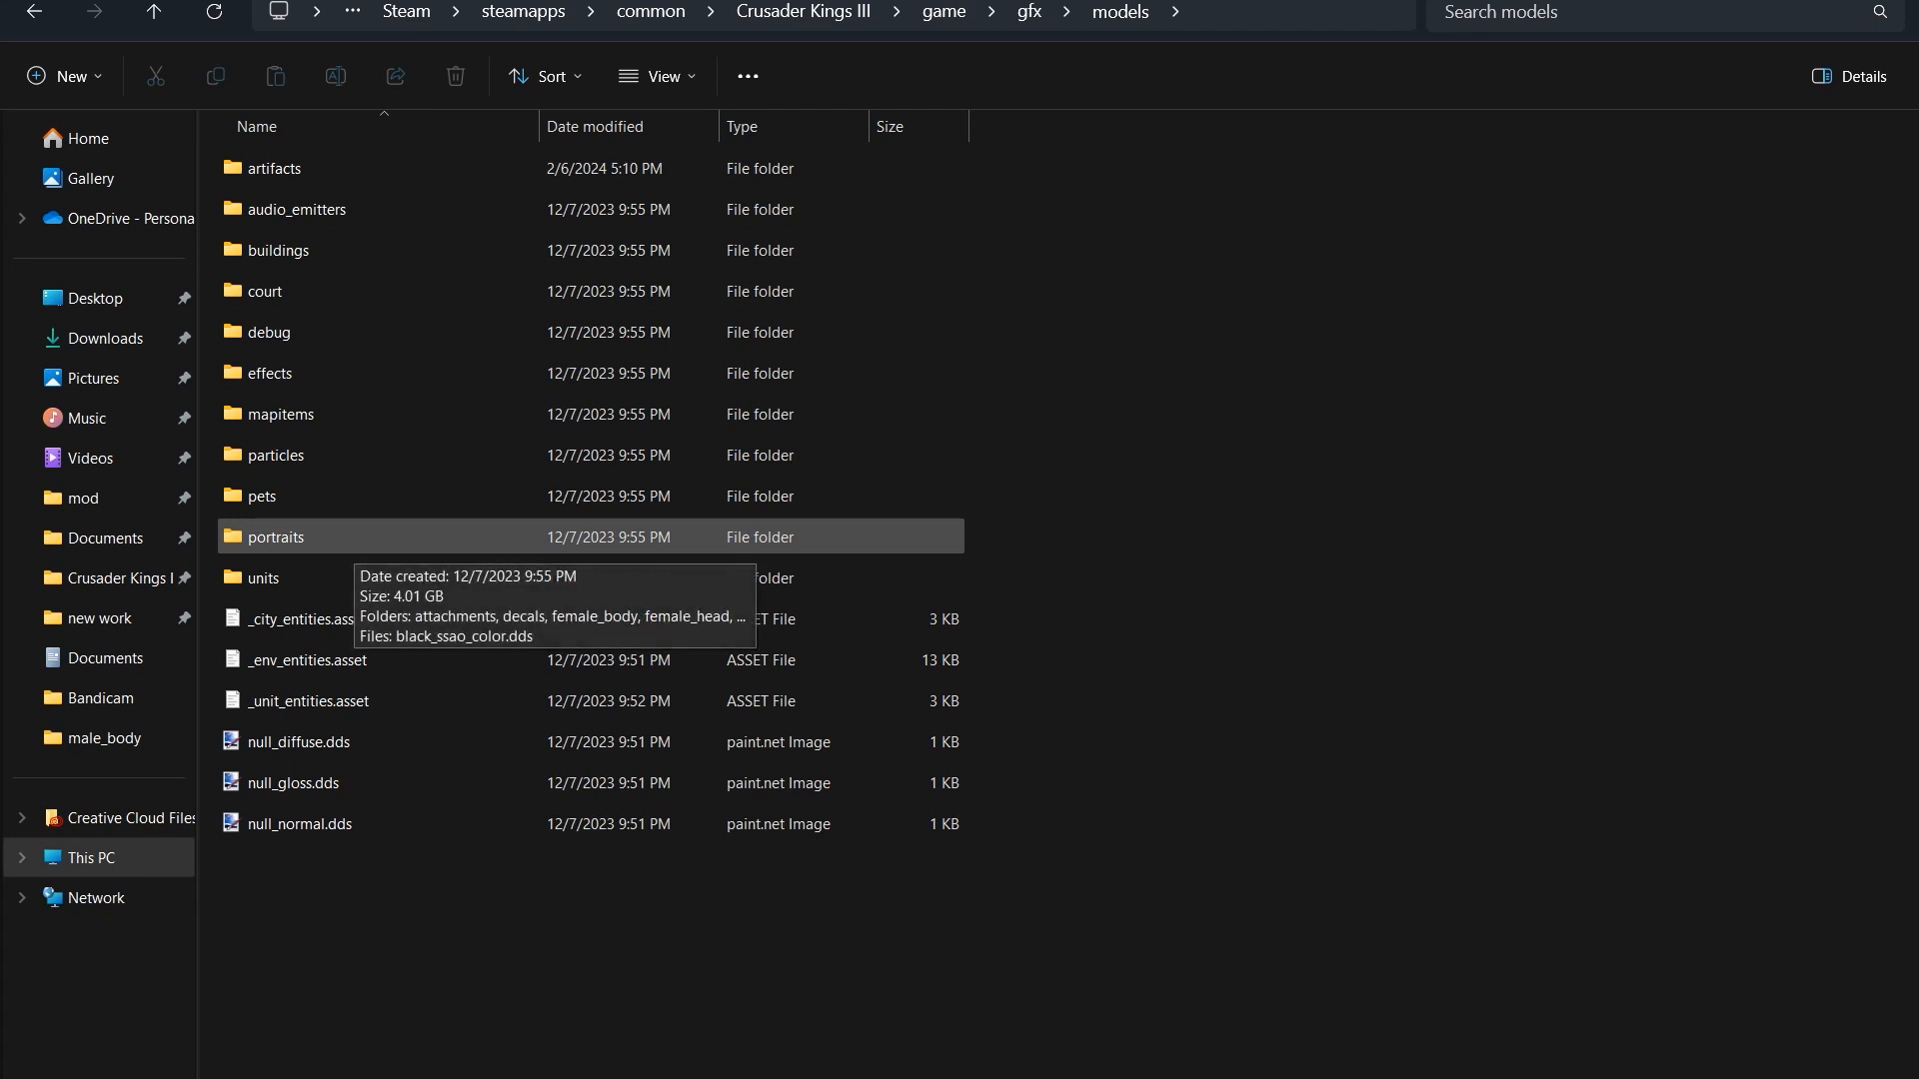
pyautogui.click(345, 537)
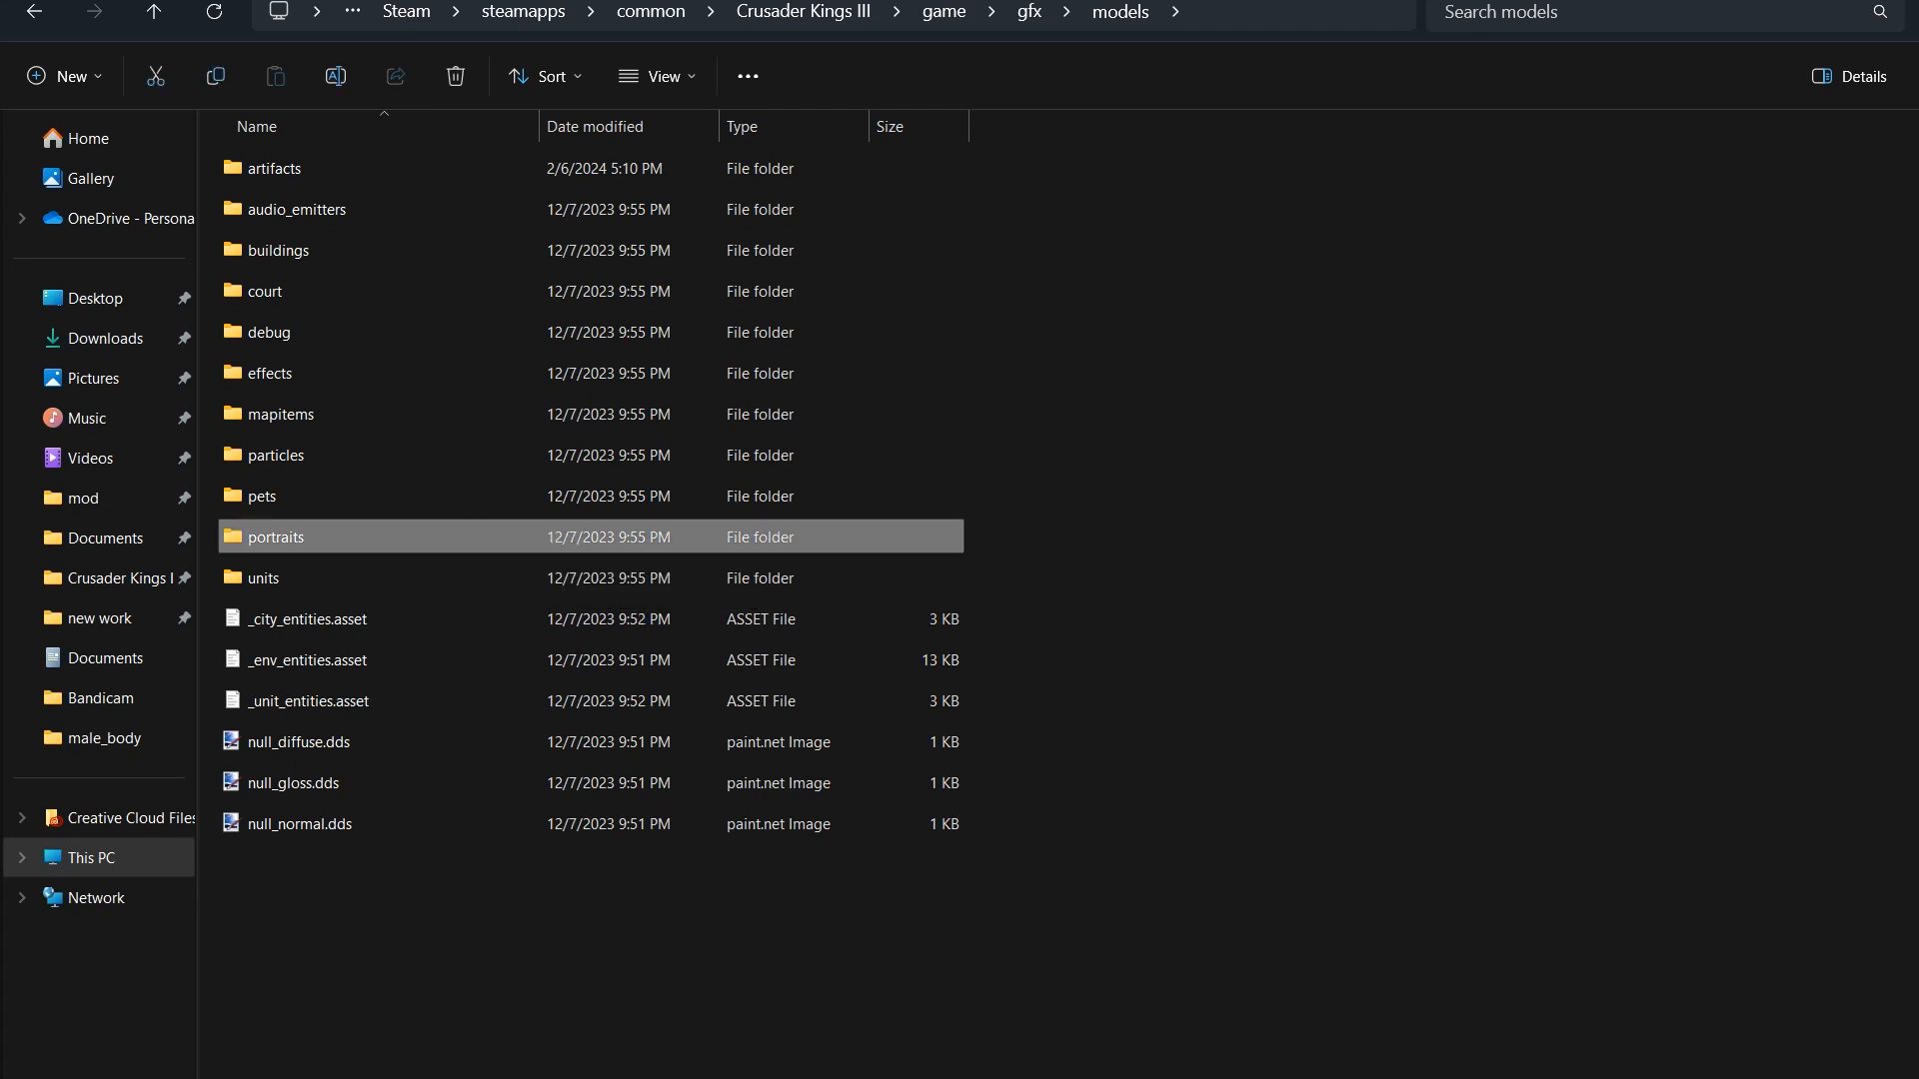
pyautogui.doubleClick(330, 537)
pyautogui.doubleClick(285, 332)
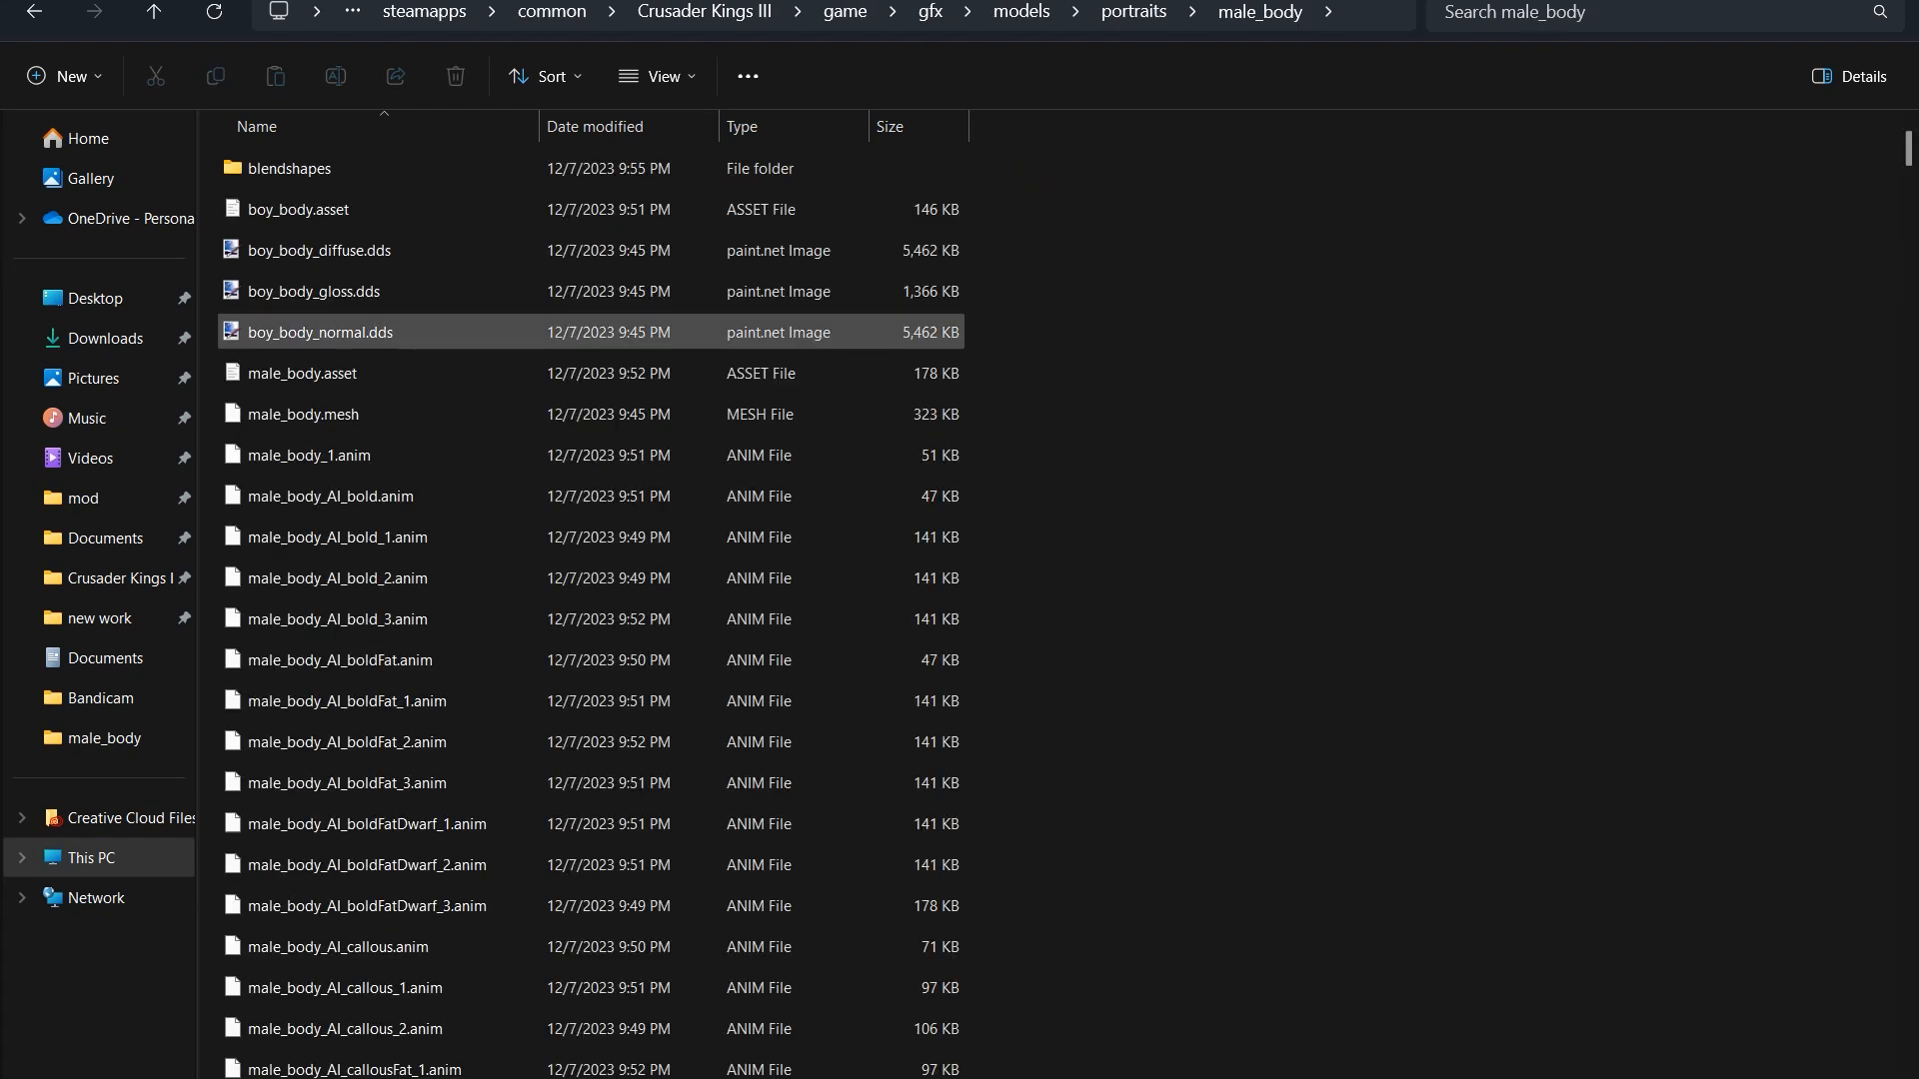
pyautogui.click(303, 374)
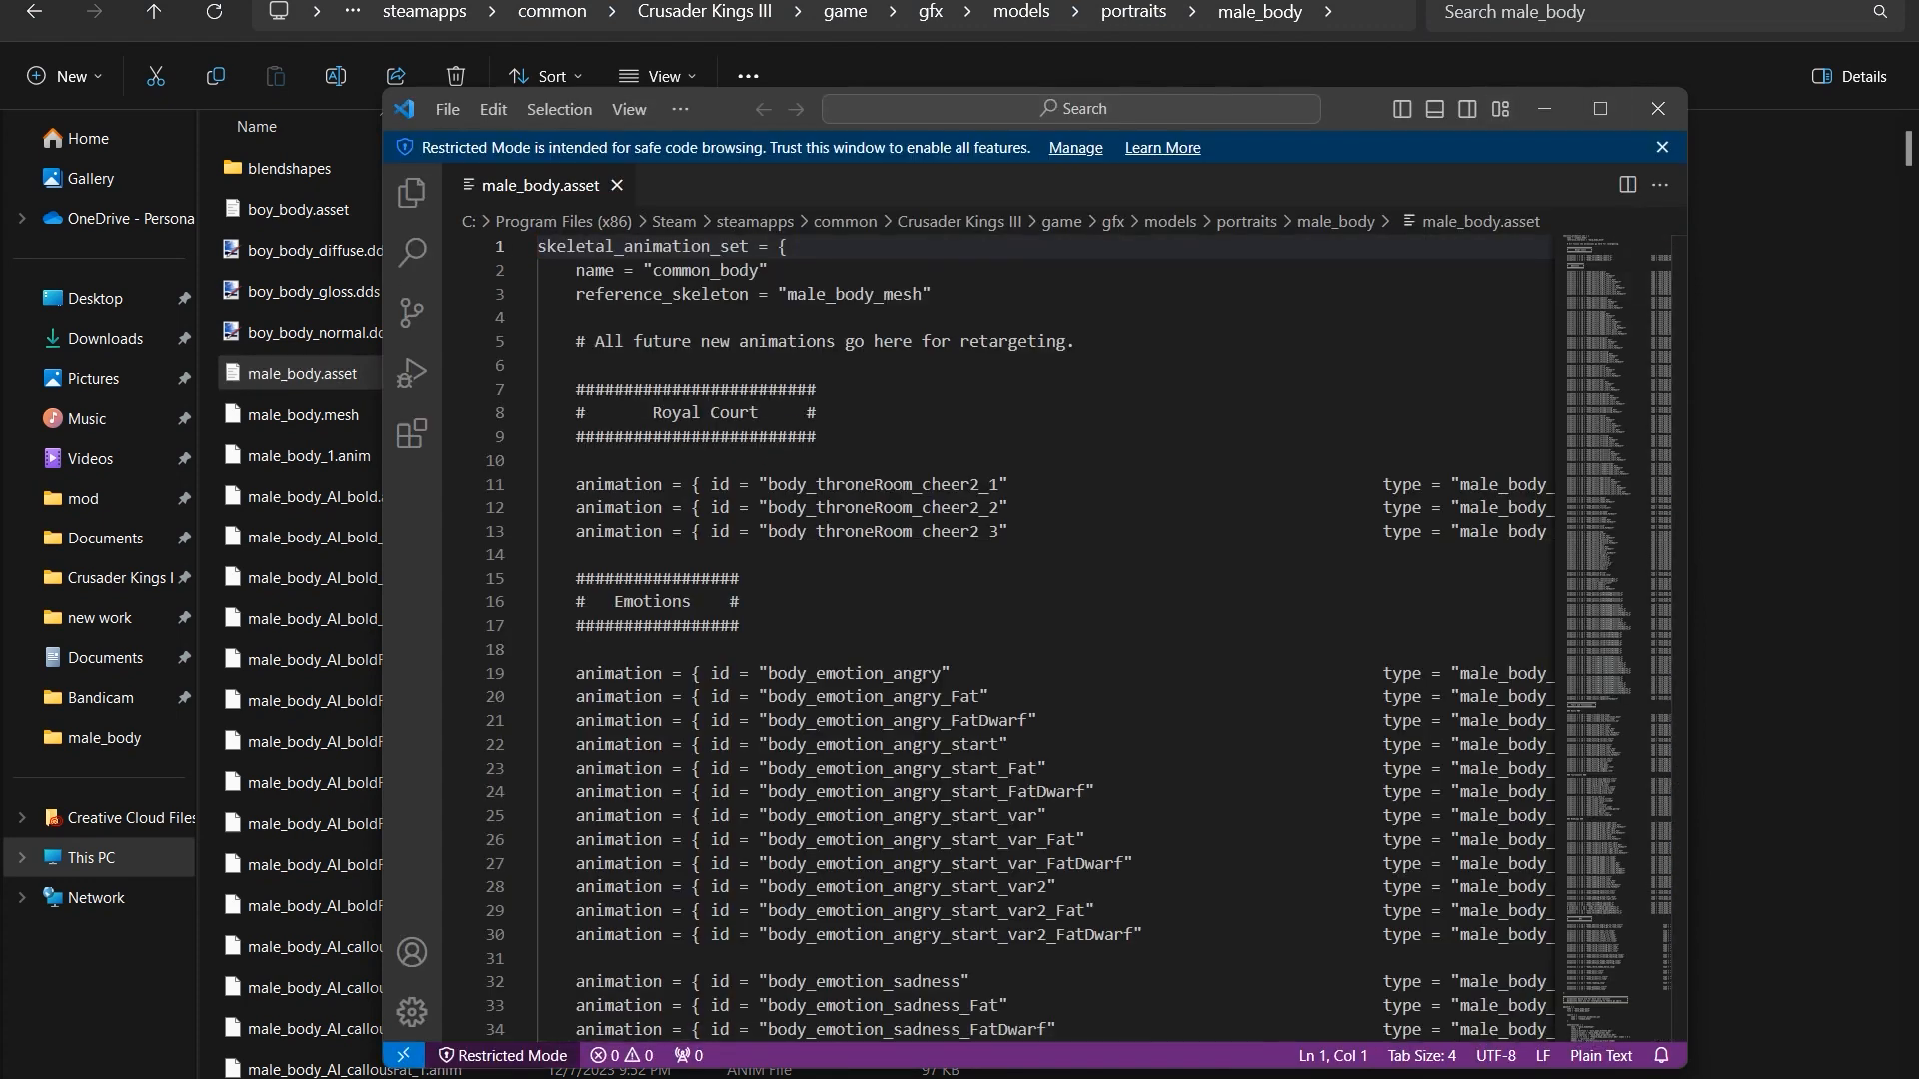
# - Trust the restricted editor window, maximize it, and return to the male_body.asset file
pyautogui.click(771, 764)
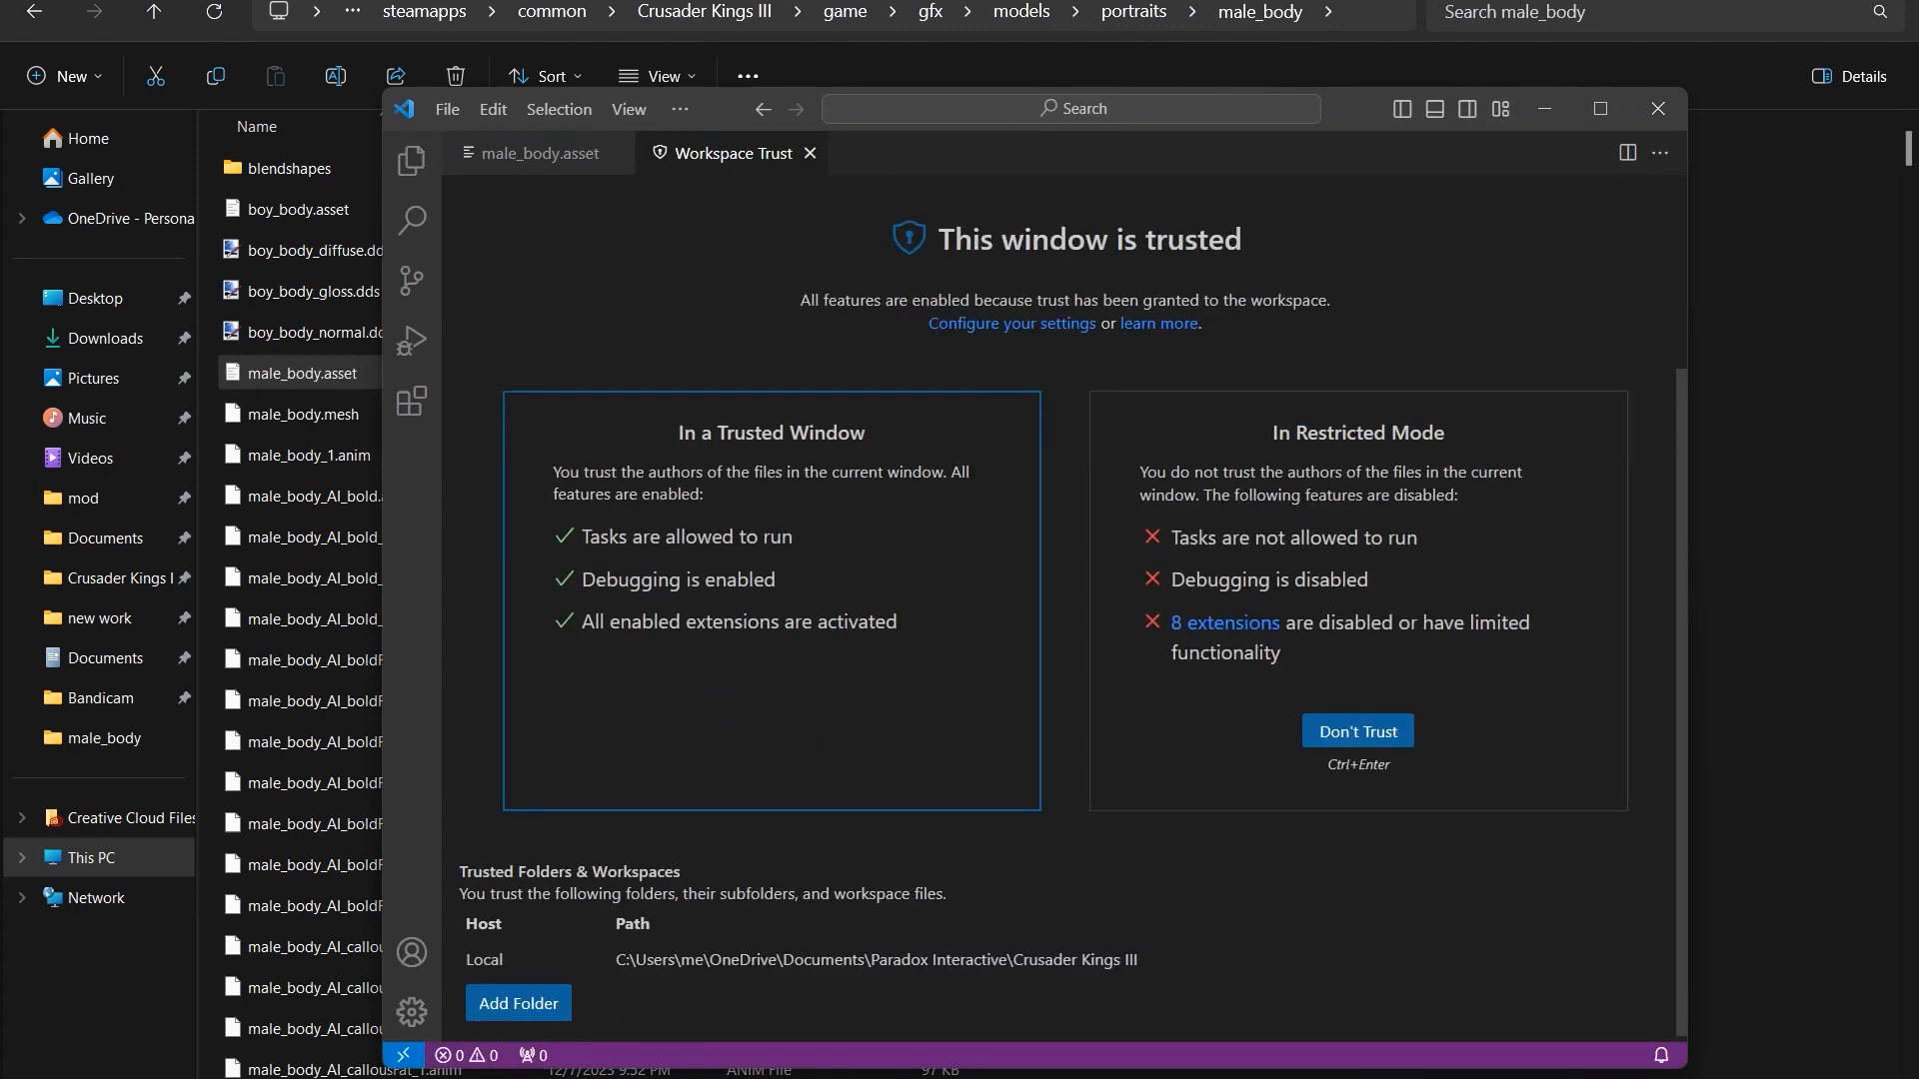
pyautogui.click(1601, 108)
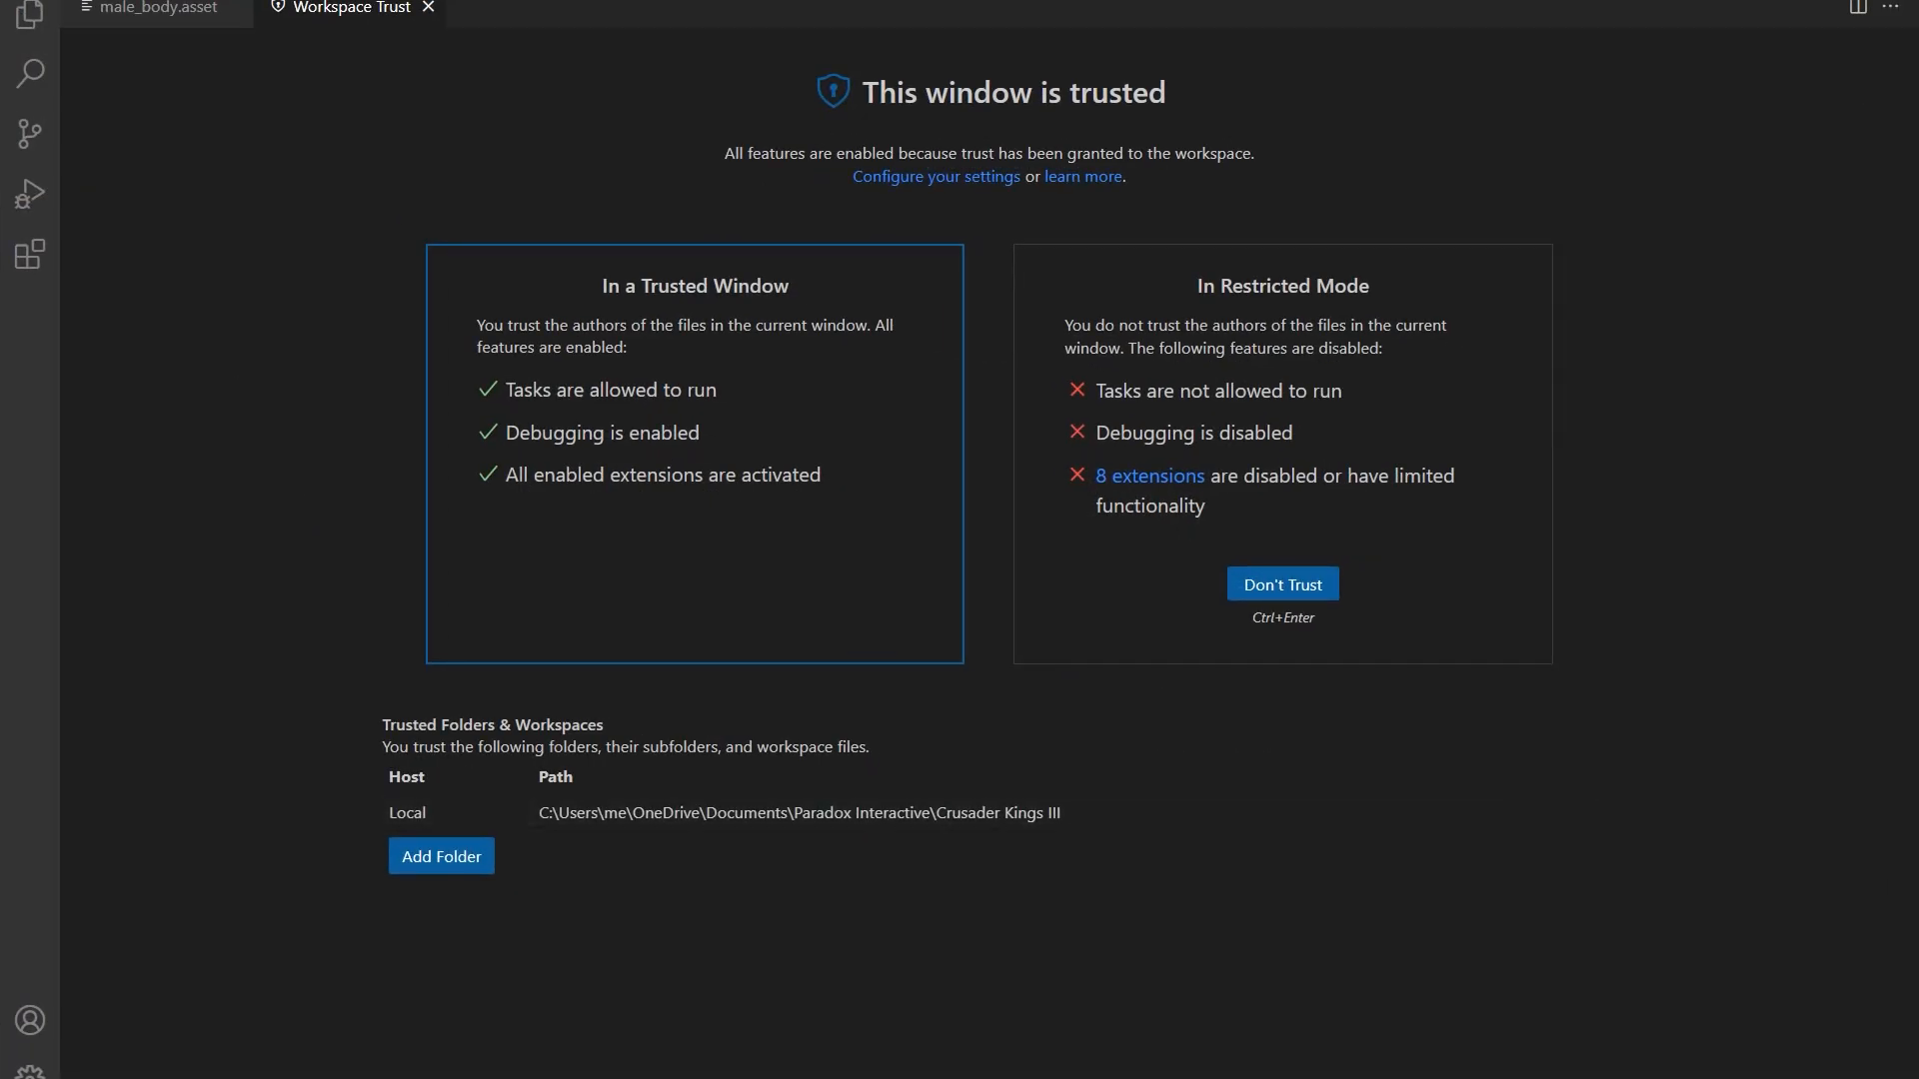
pyautogui.click(441, 857)
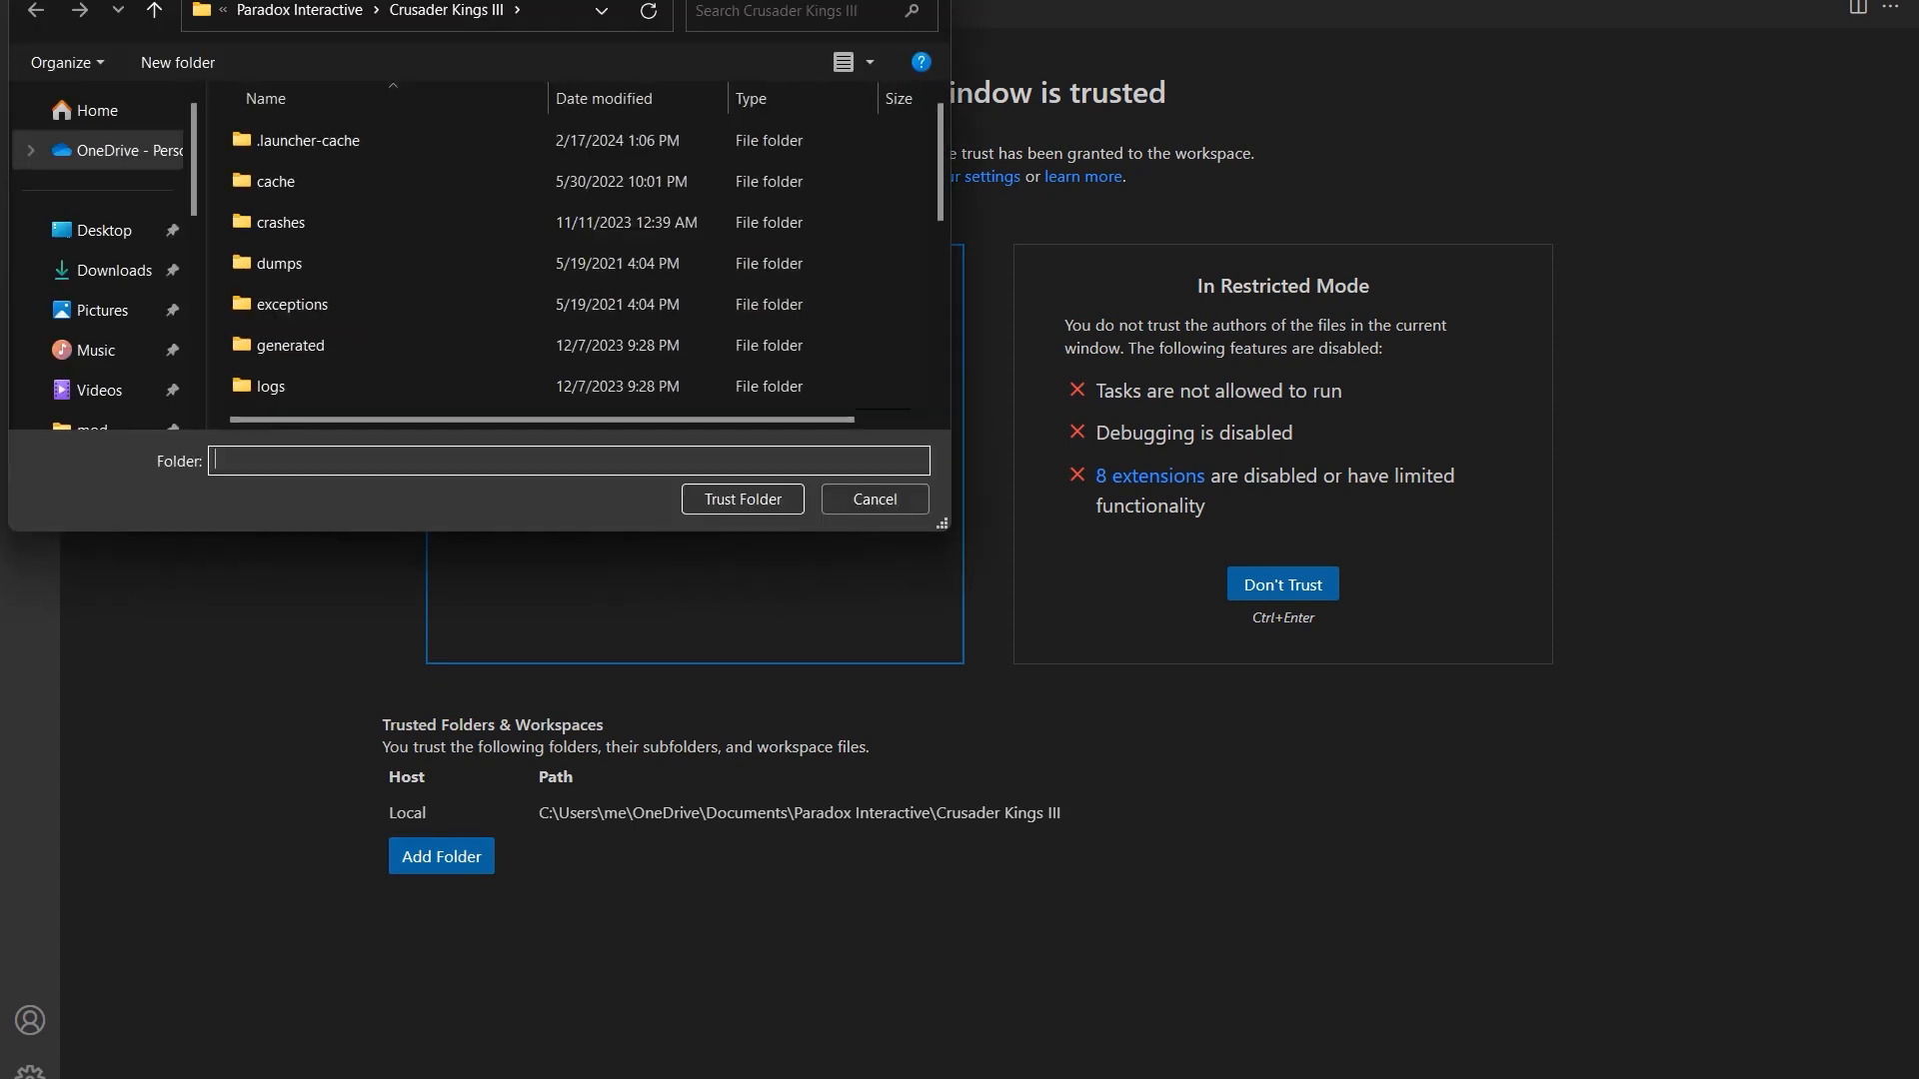
pyautogui.press('Escape')
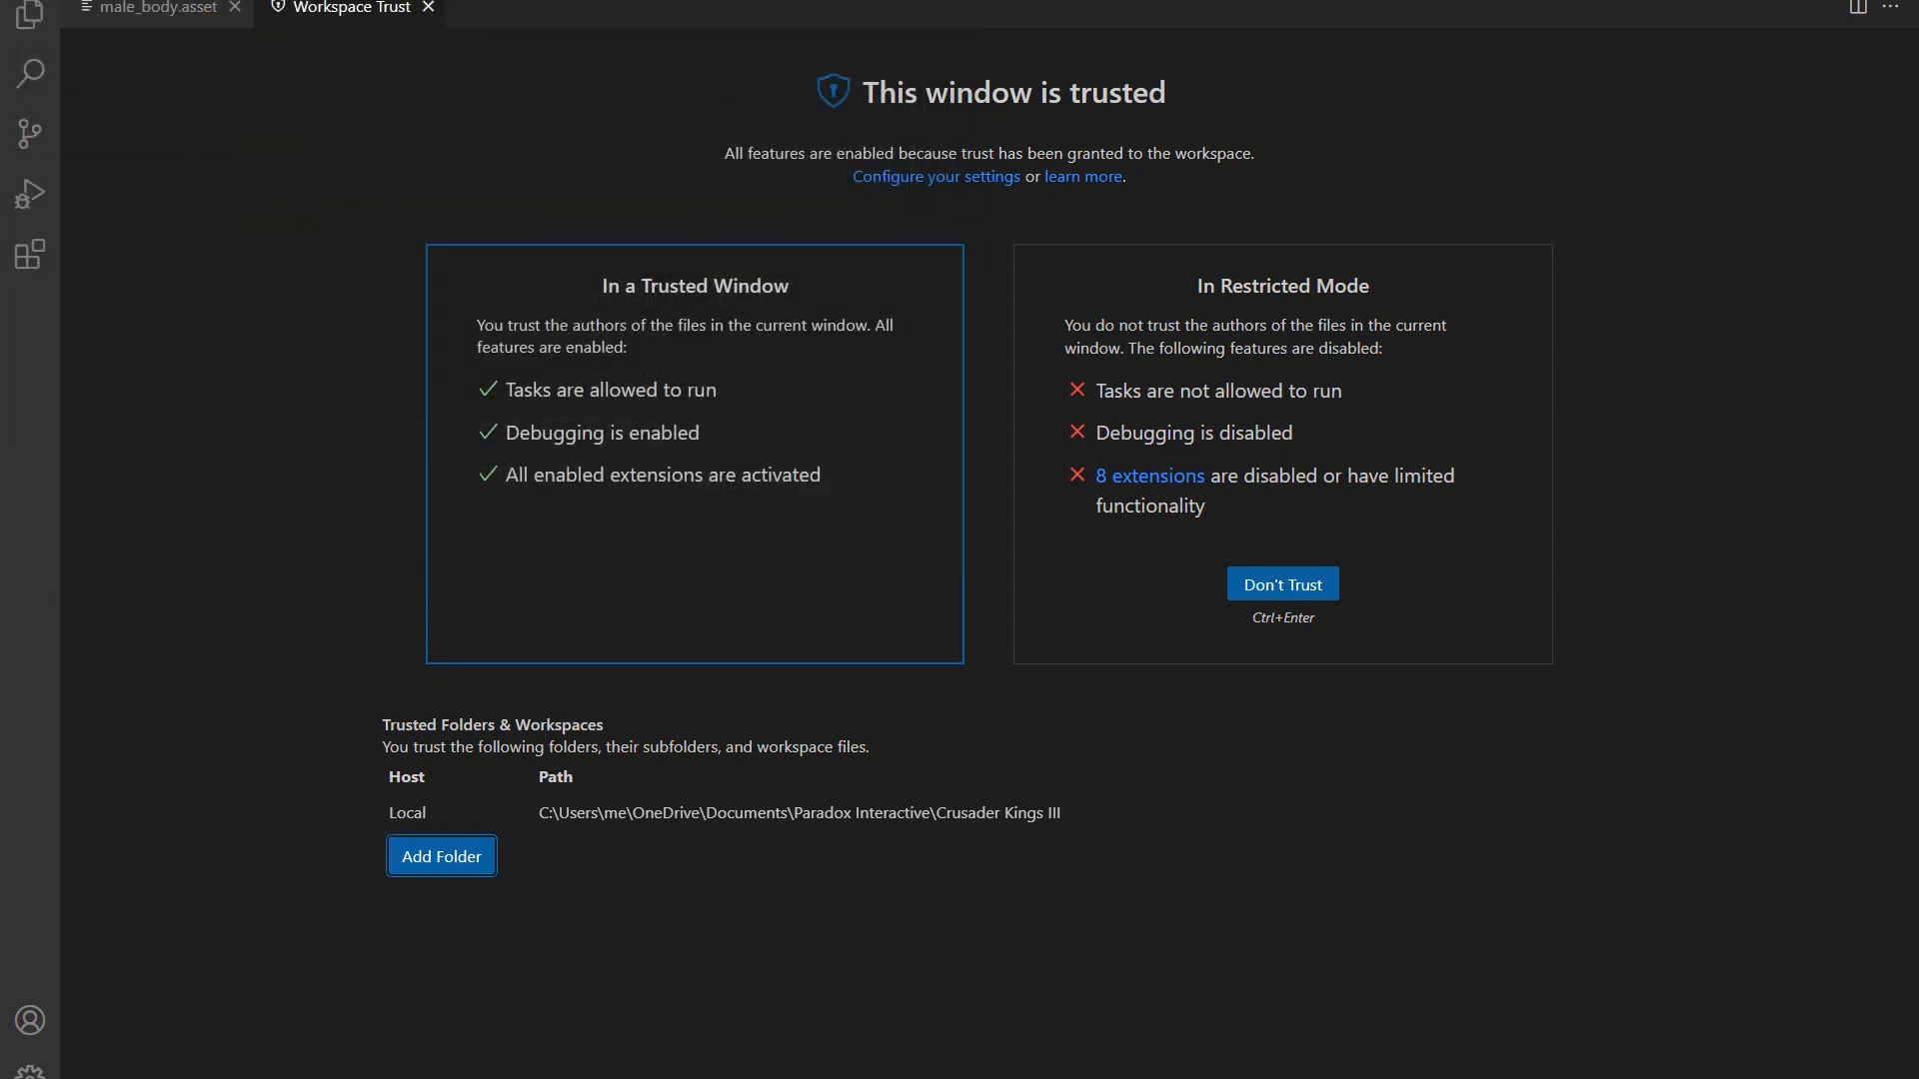
pyautogui.click(158, 8)
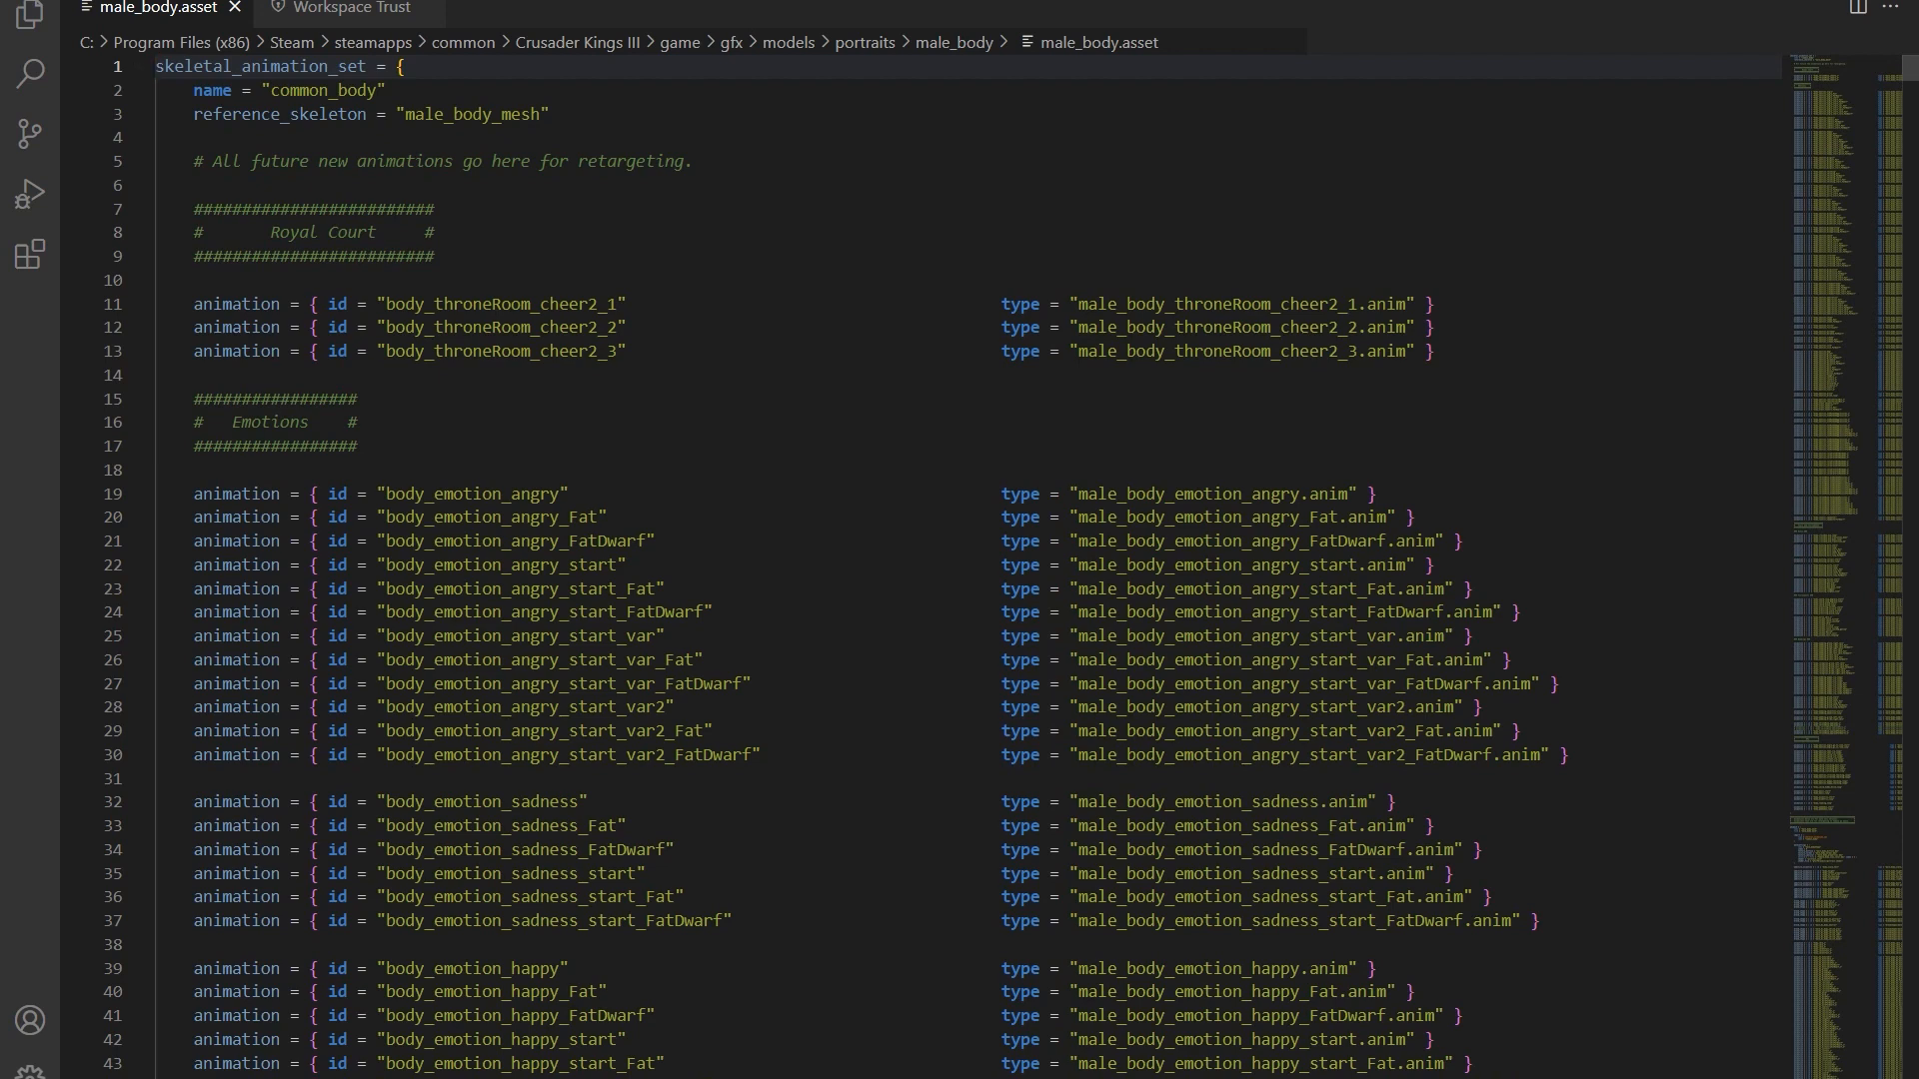
# - Examine the animation id and .anim file entries in the skeletal_animation_set block, including the Royal Court and Emotions sections
pyautogui.scroll(-2, 960, 560)
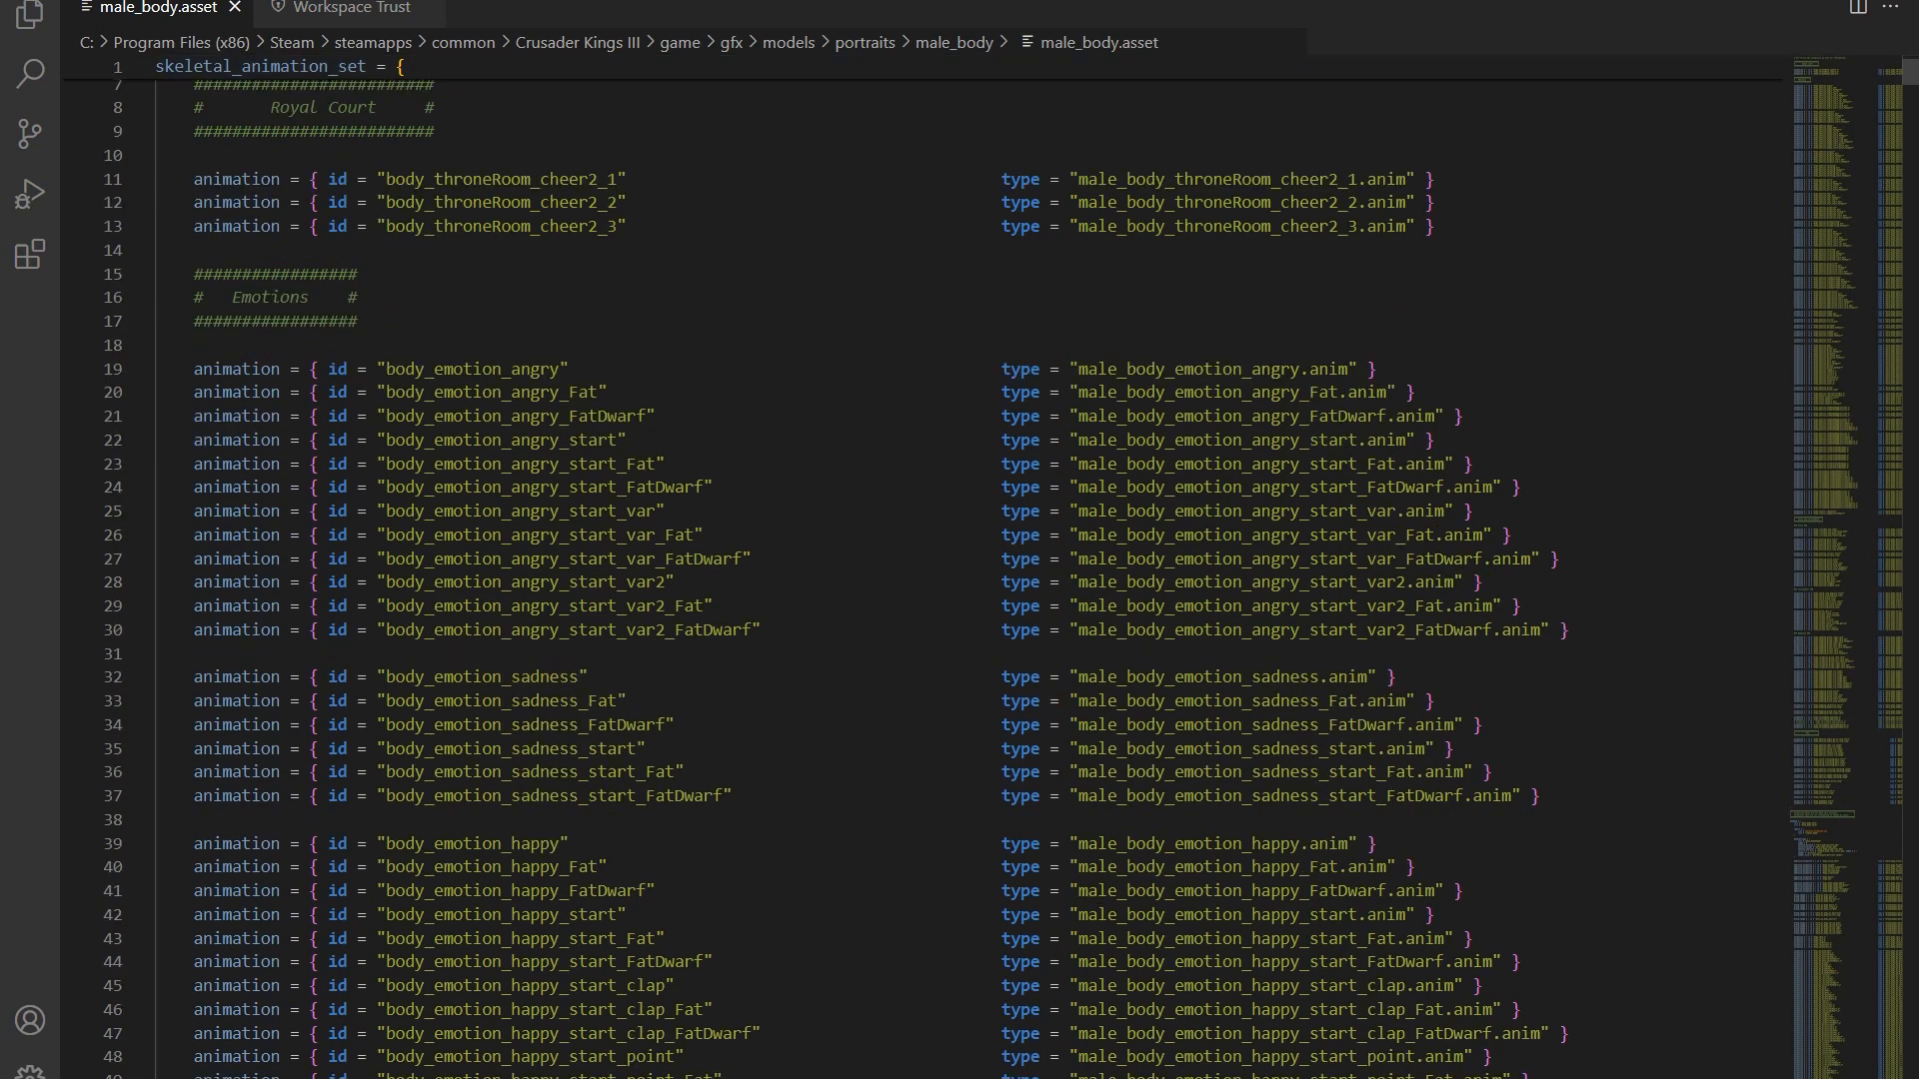
pyautogui.scroll(2, 959, 560)
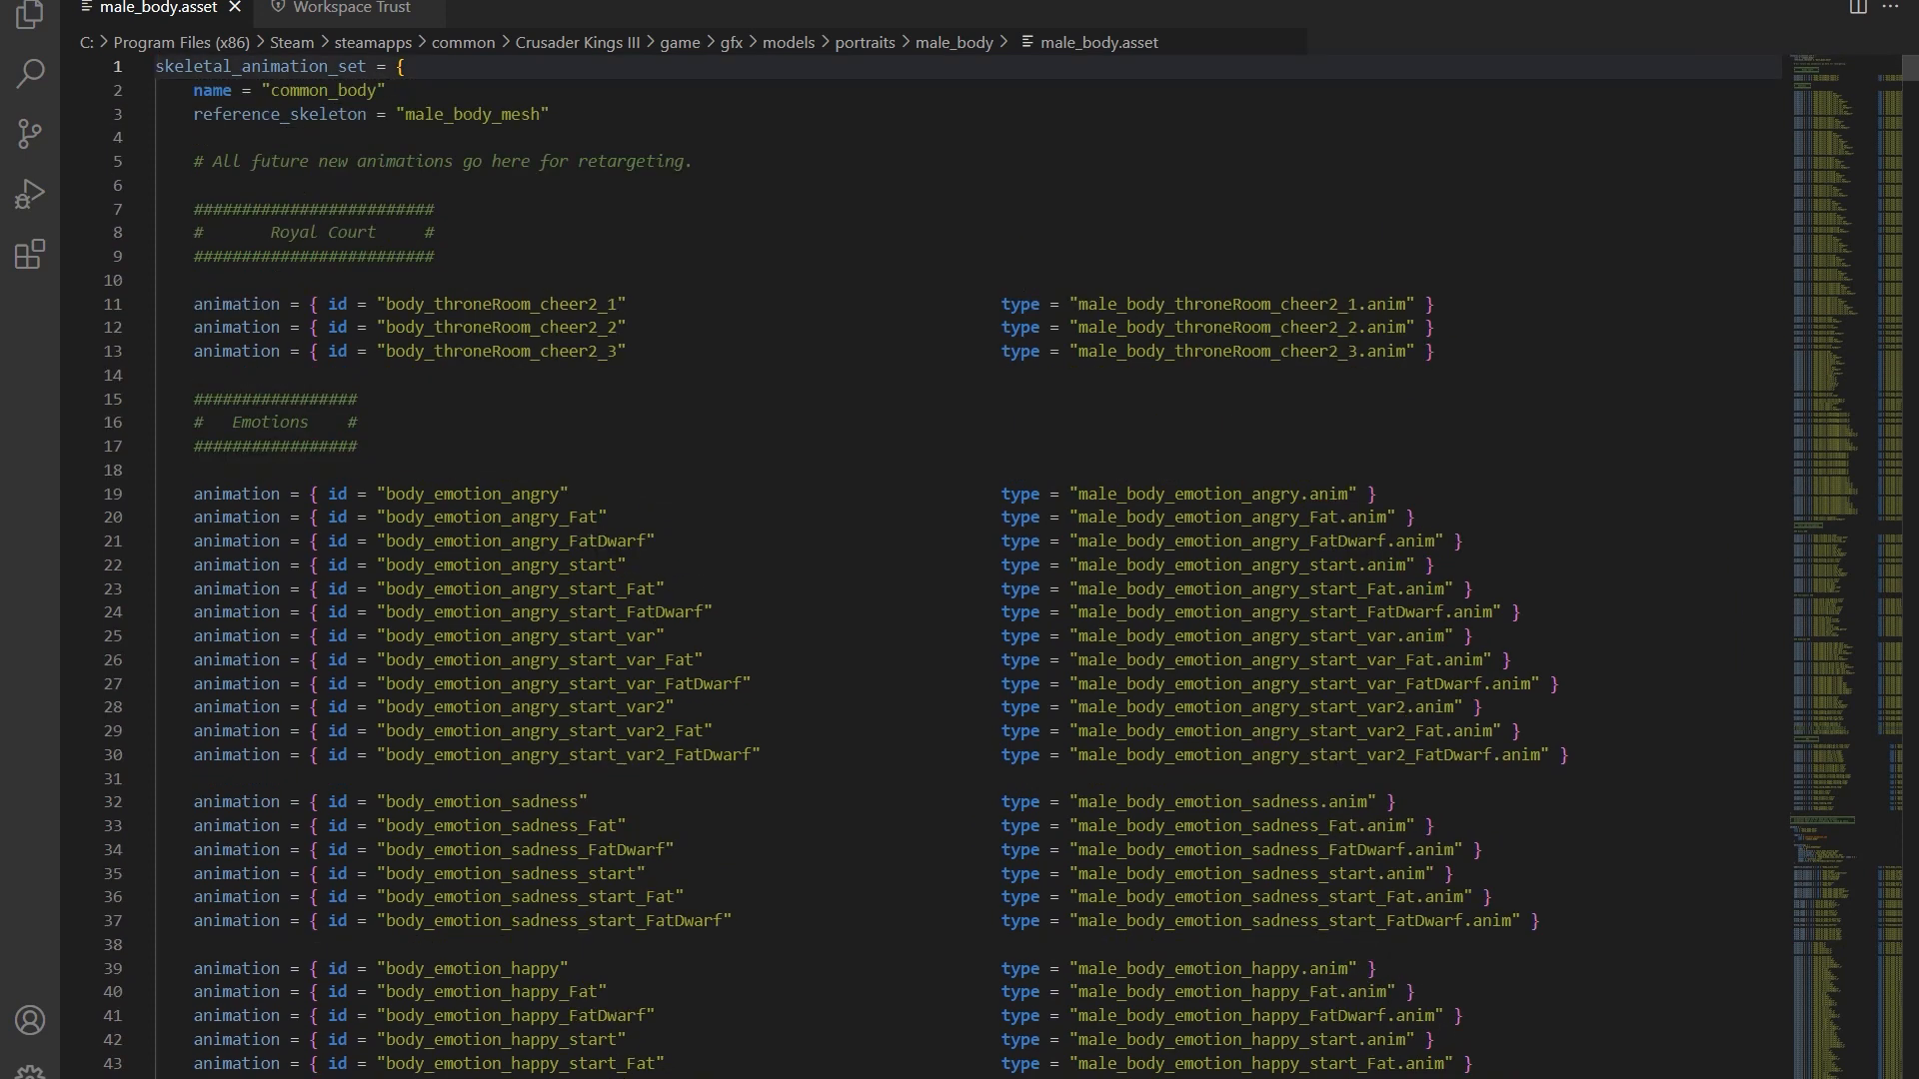
pyautogui.scroll(-2, 959, 560)
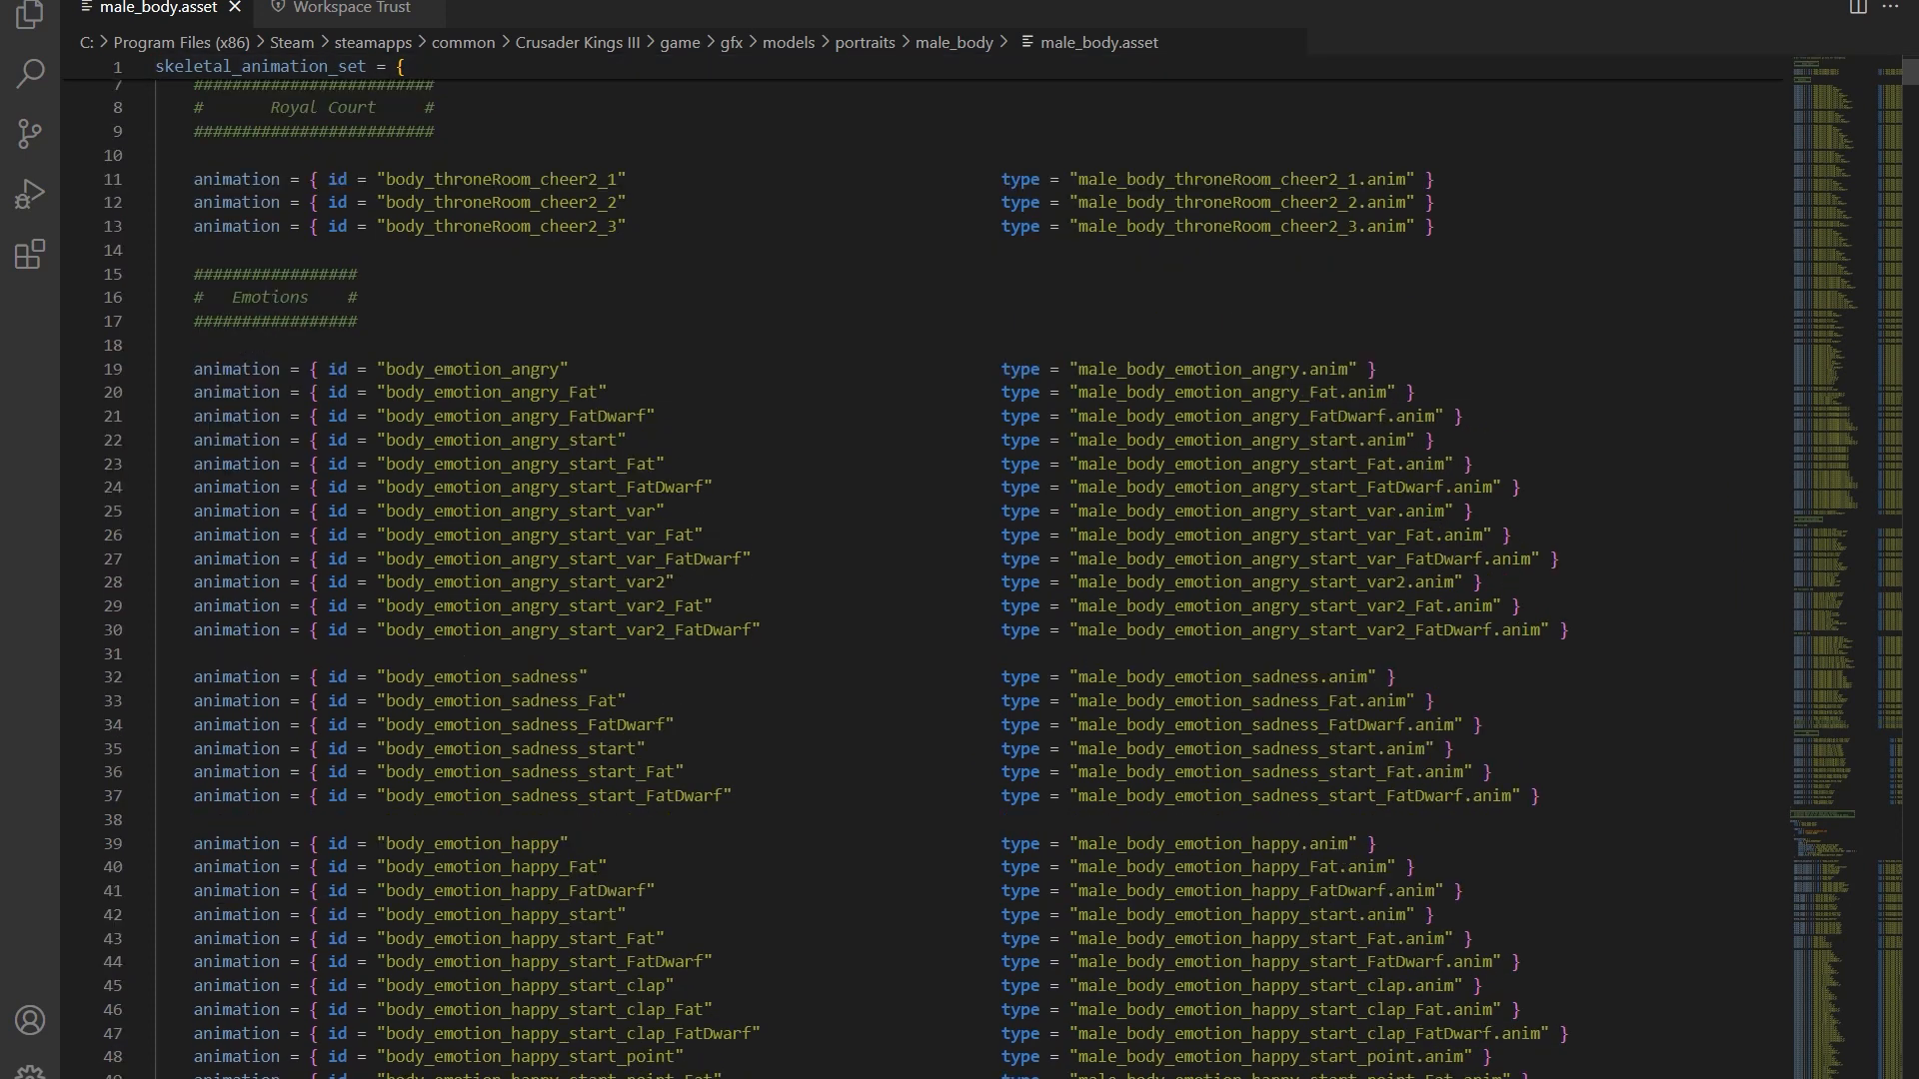
pyautogui.scroll(-1, 959, 560)
pyautogui.scroll(-3, 960, 559)
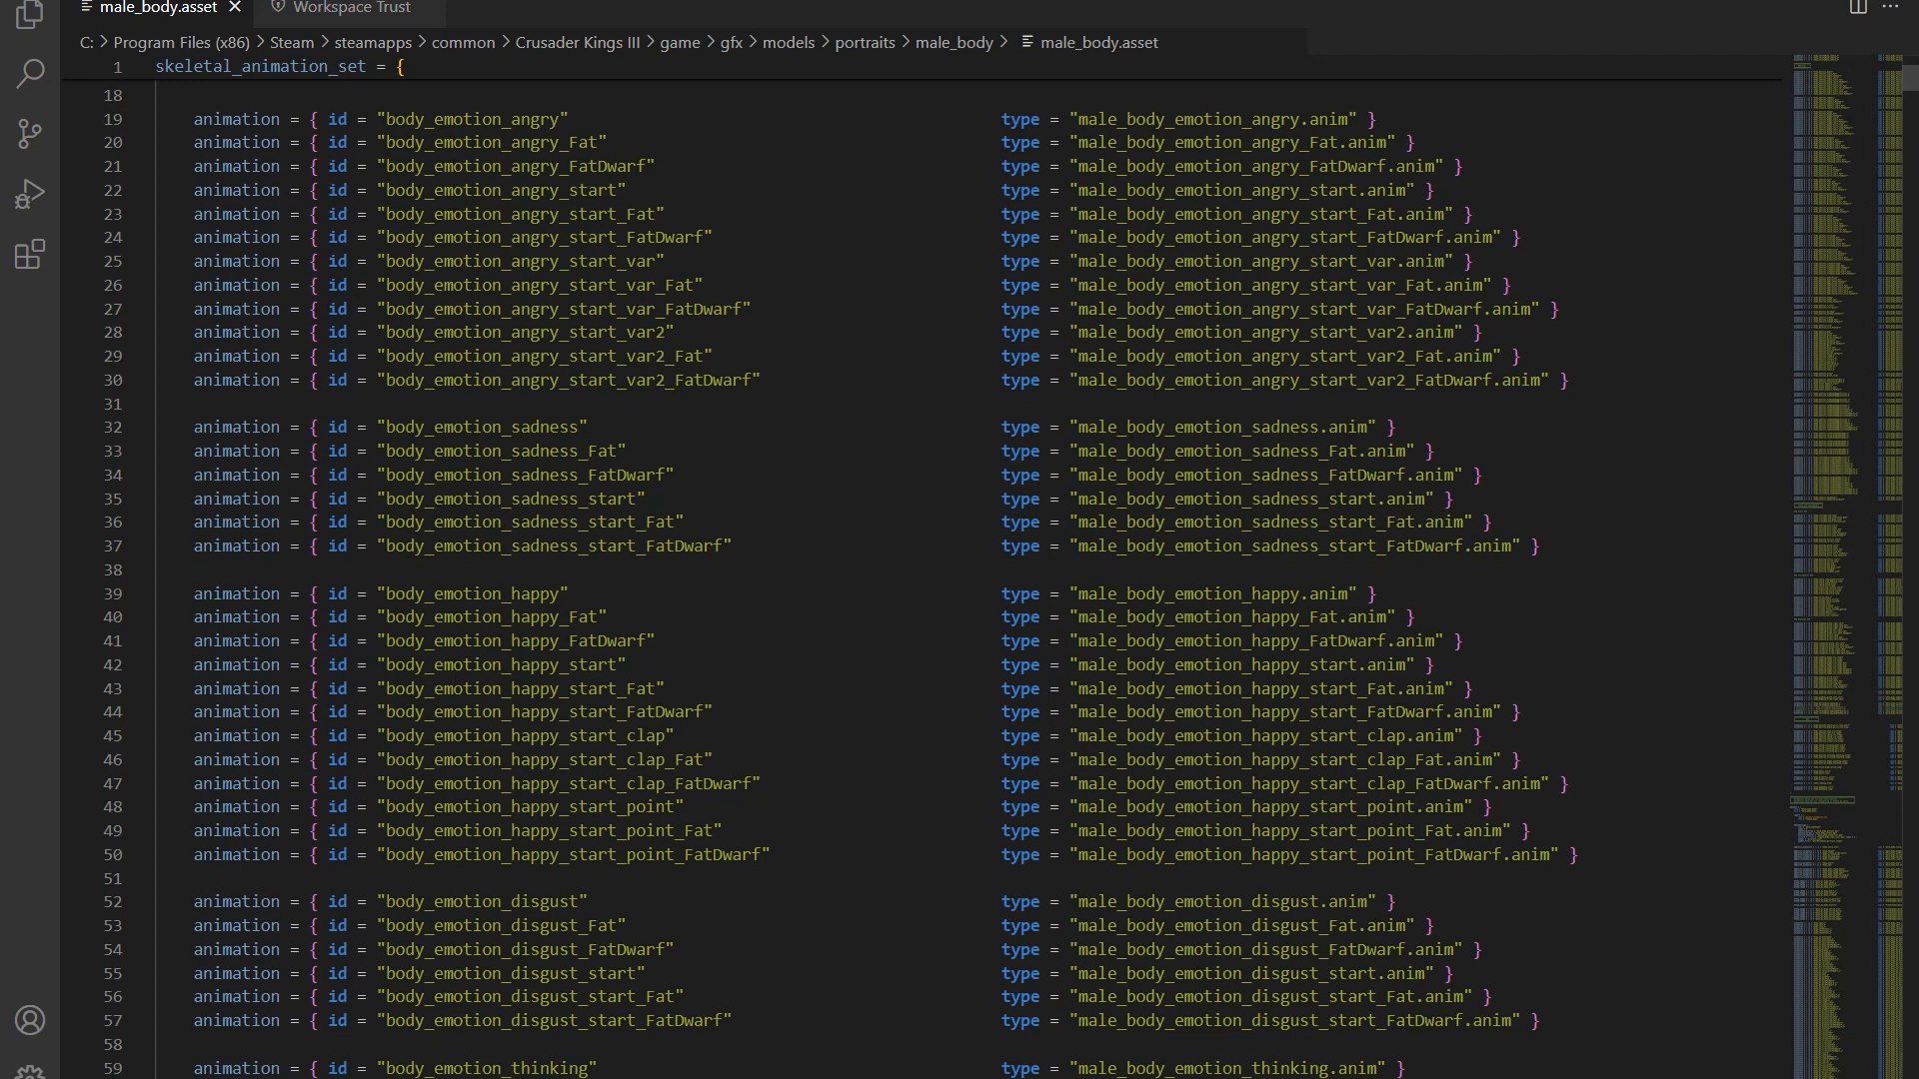
# - Collapse the skeletal_animation_set block and examine the import, meshsettings, additive animation and blend shape entries of the pdxmesh block
pyautogui.hotkey('ctrl', 'Home')
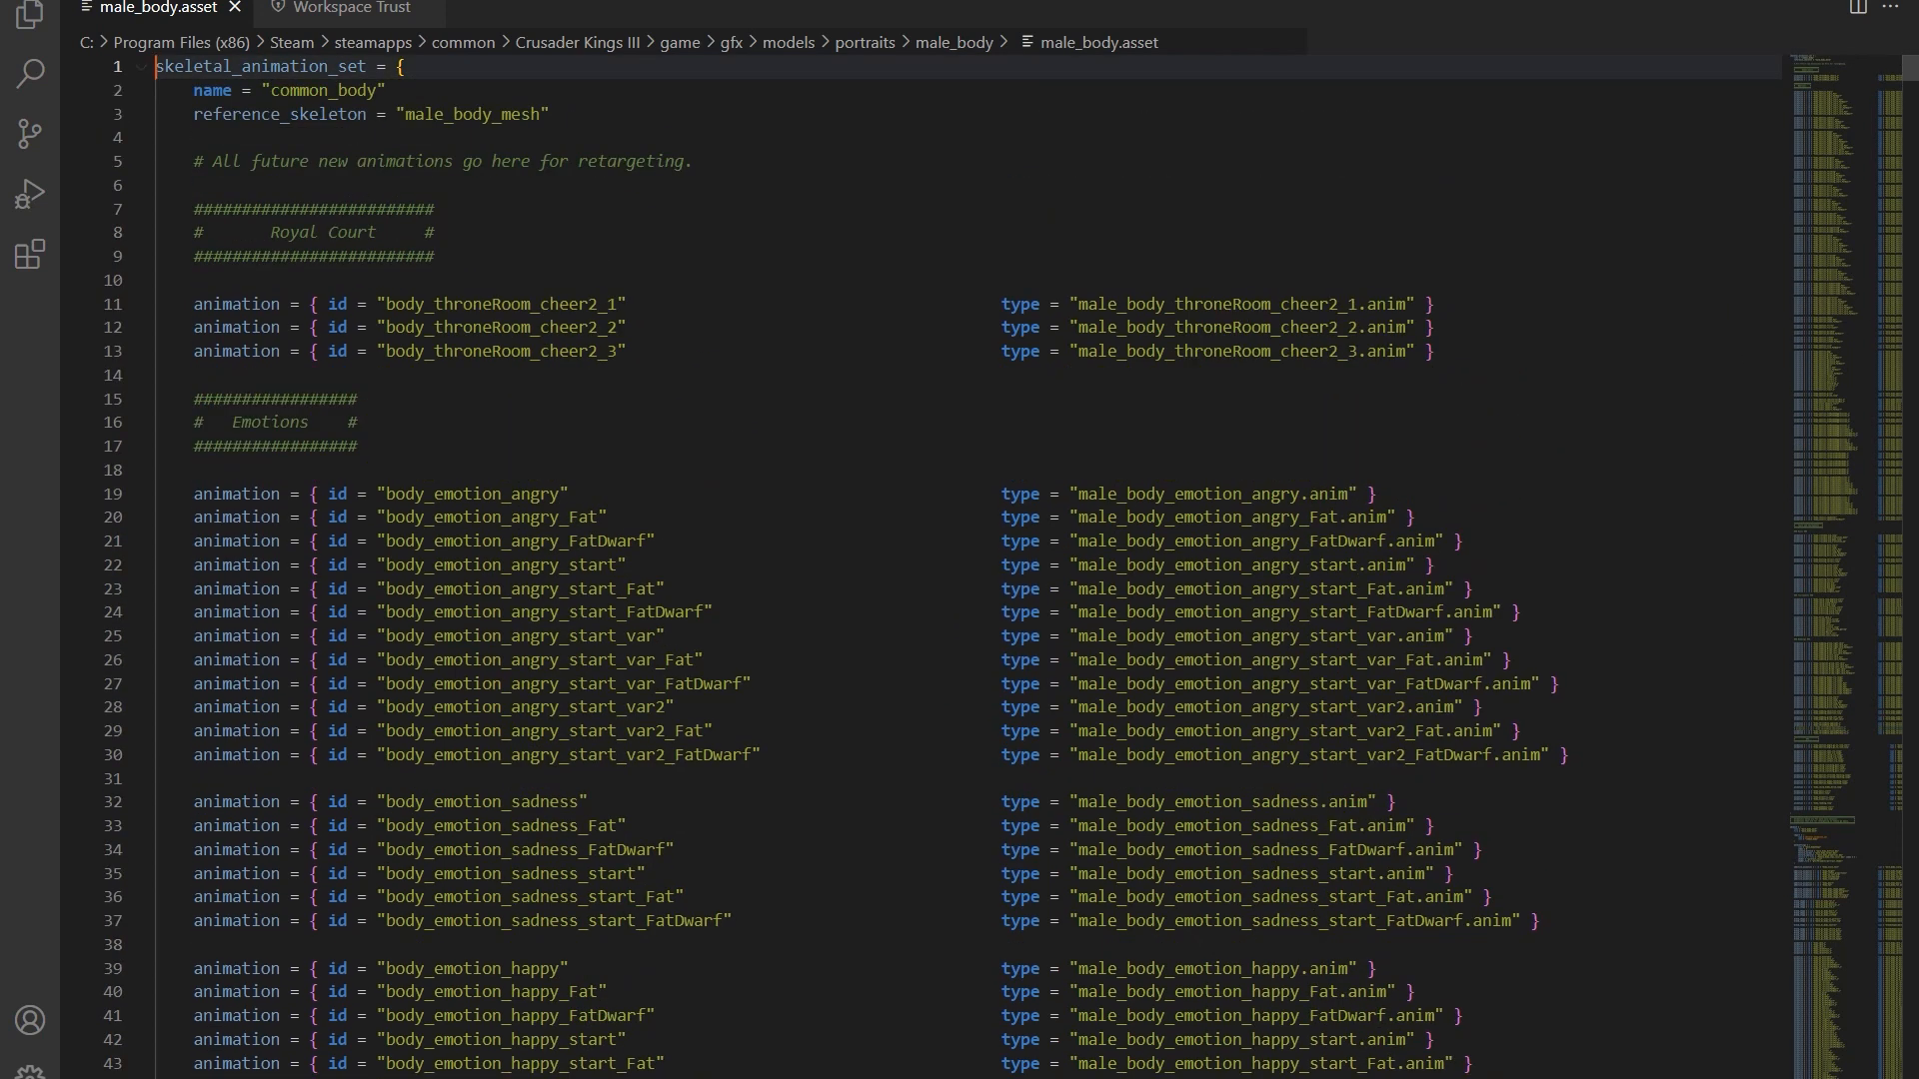
pyautogui.hotkey('ctrl', 'shift', '[')
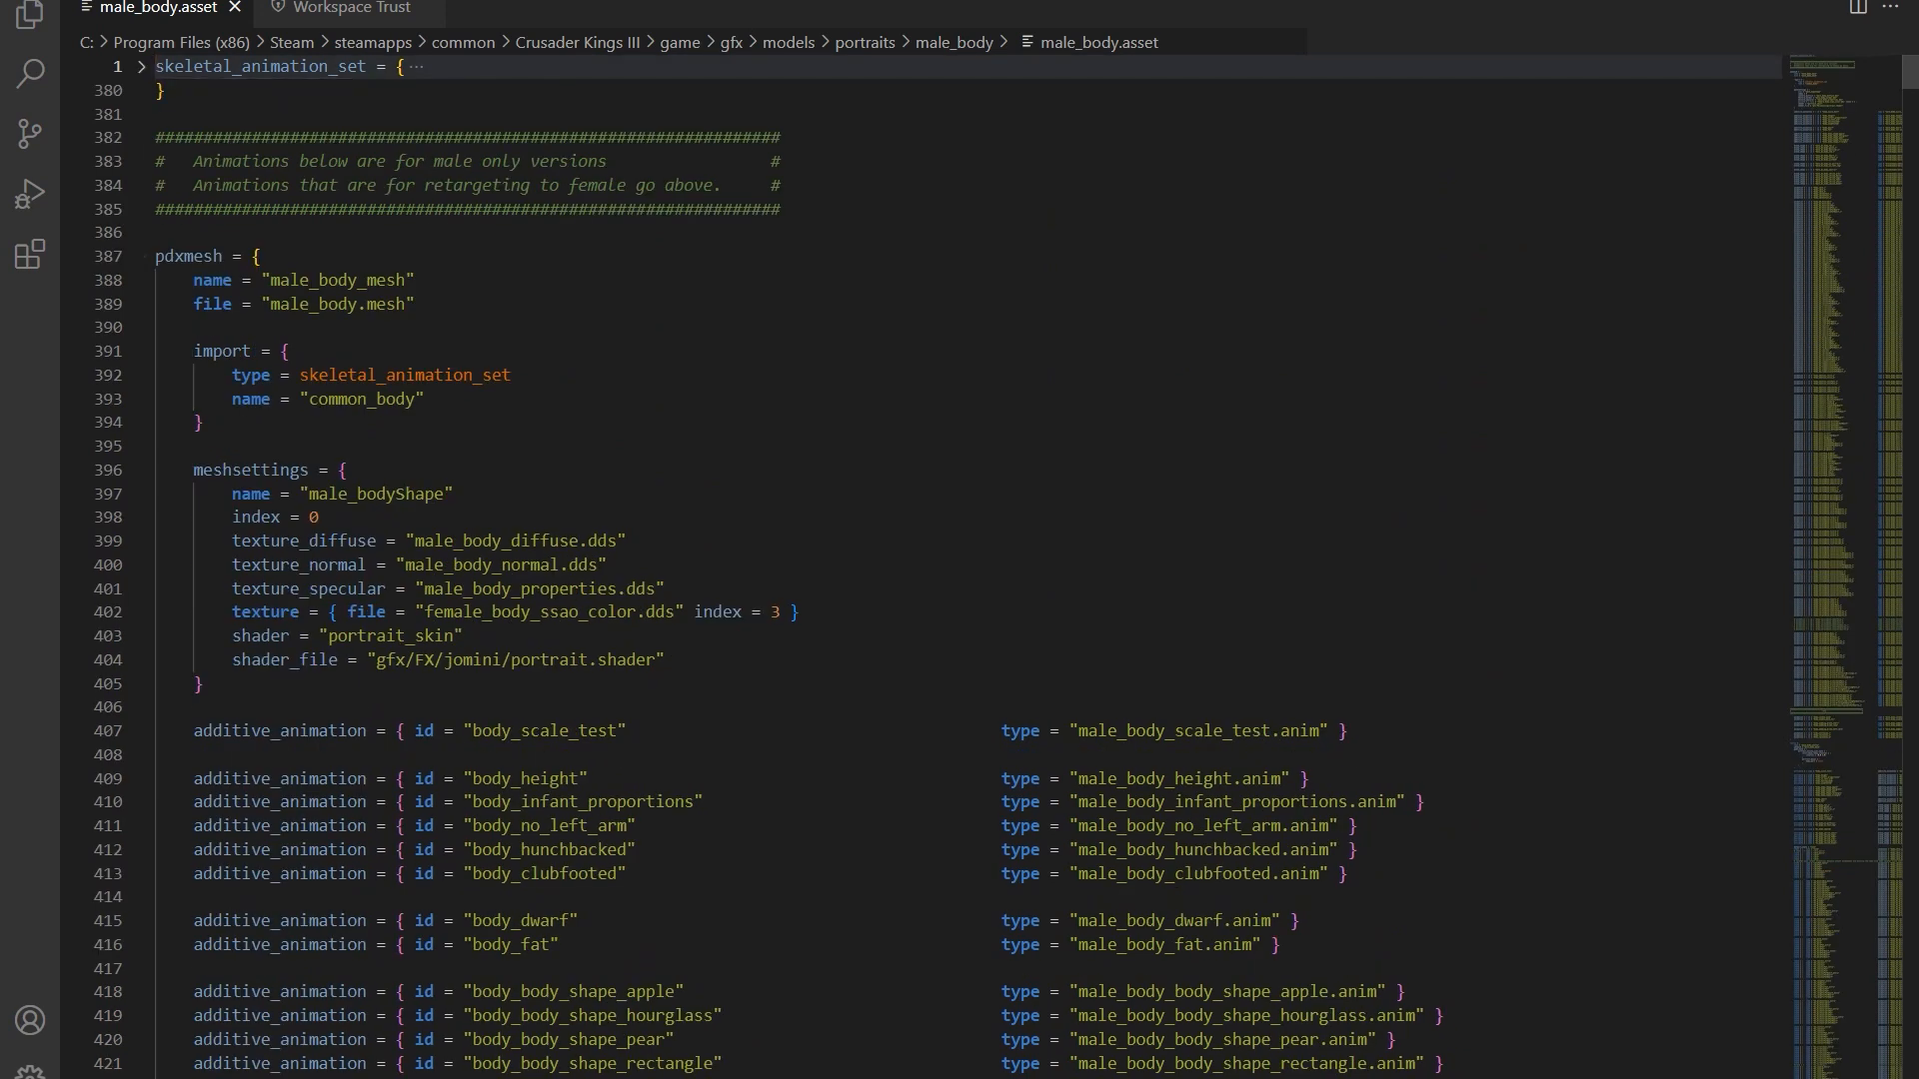
pyautogui.scroll(-1, 934, 567)
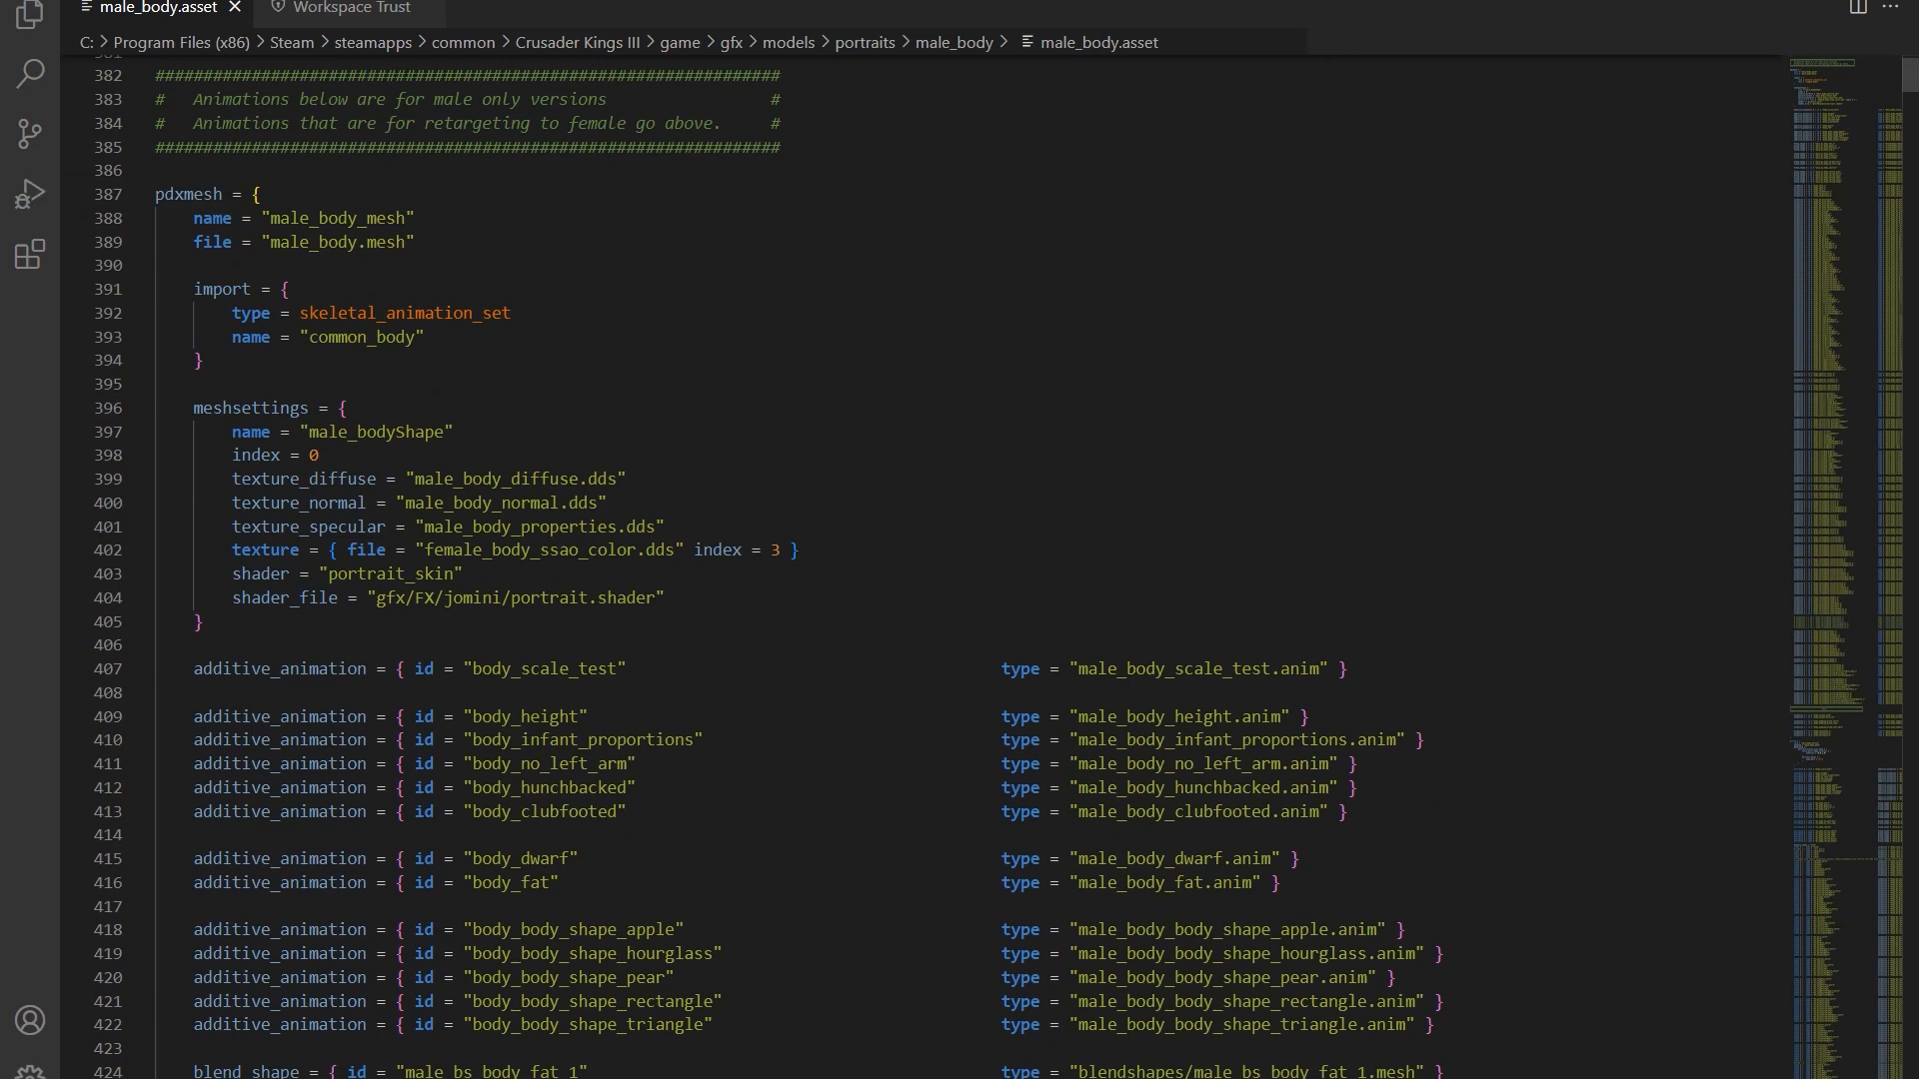
pyautogui.scroll(-4, 934, 567)
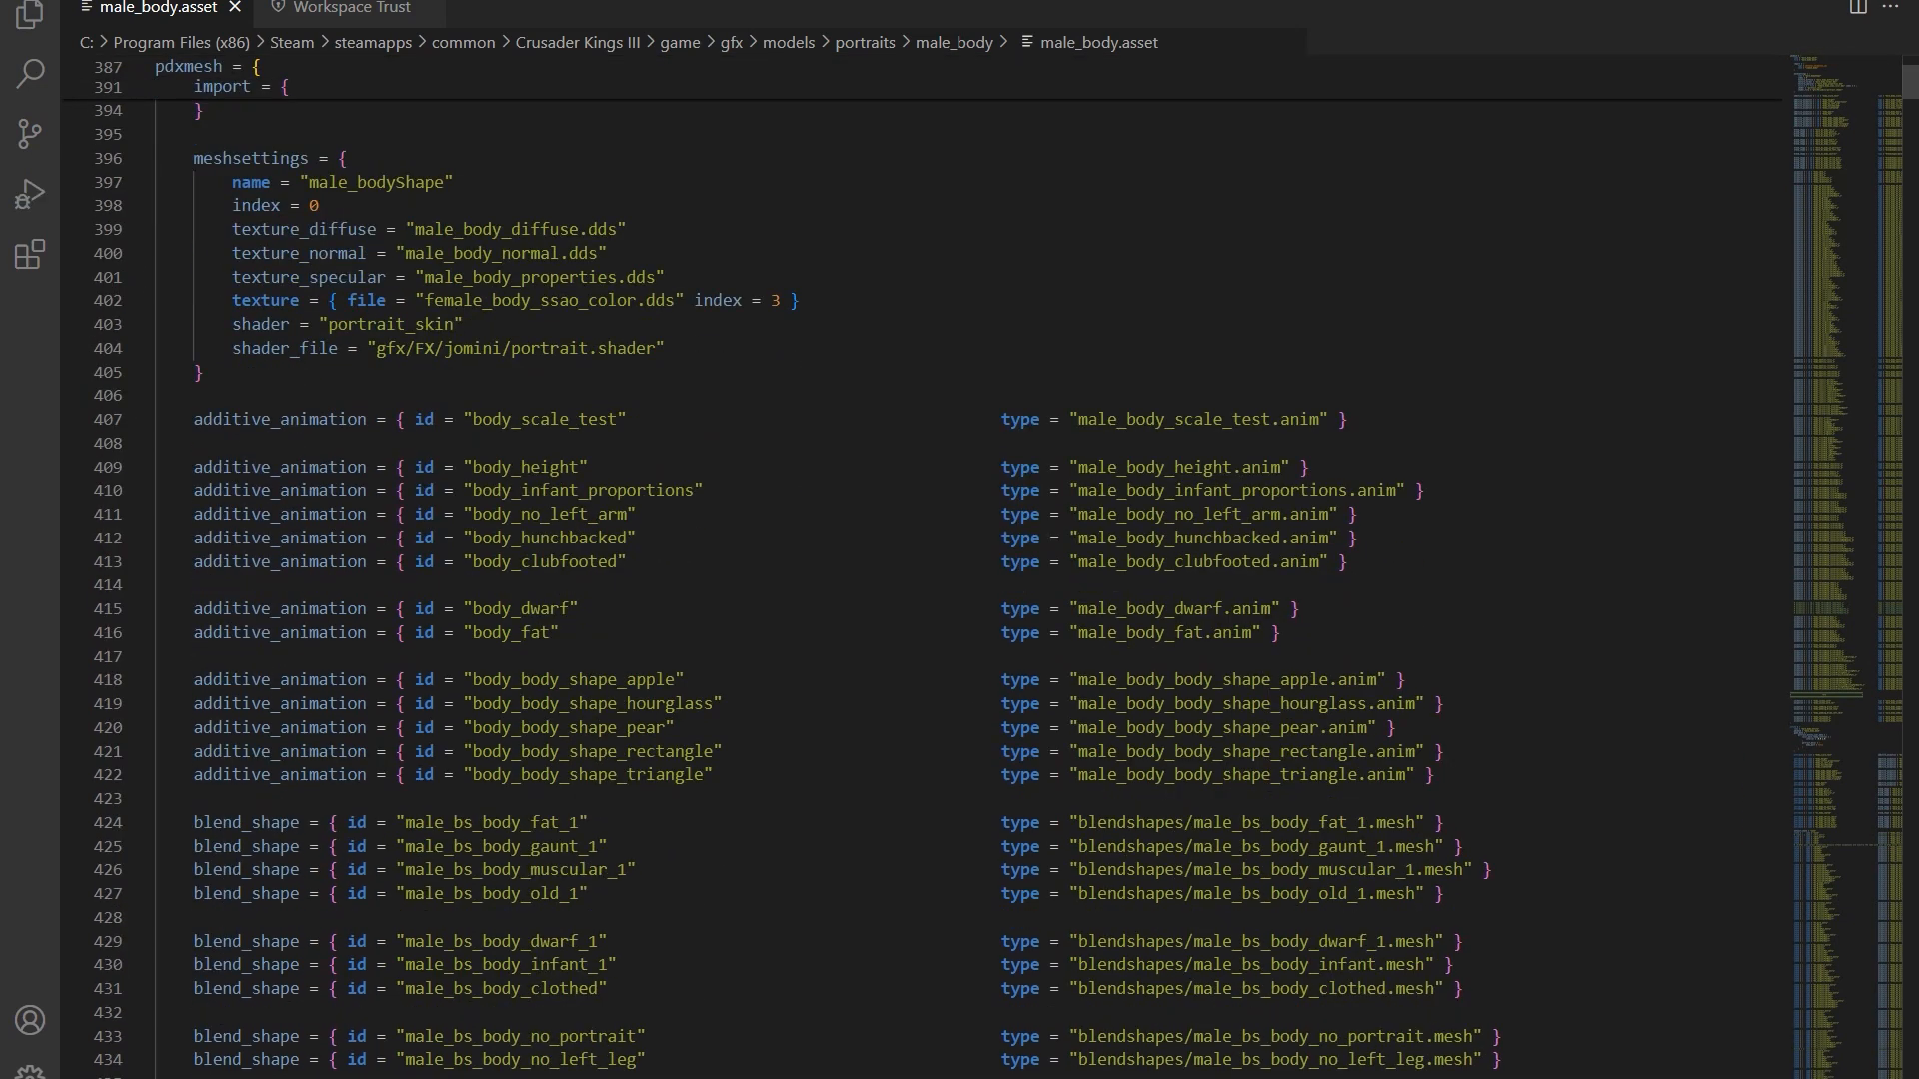
pyautogui.scroll(3, 935, 567)
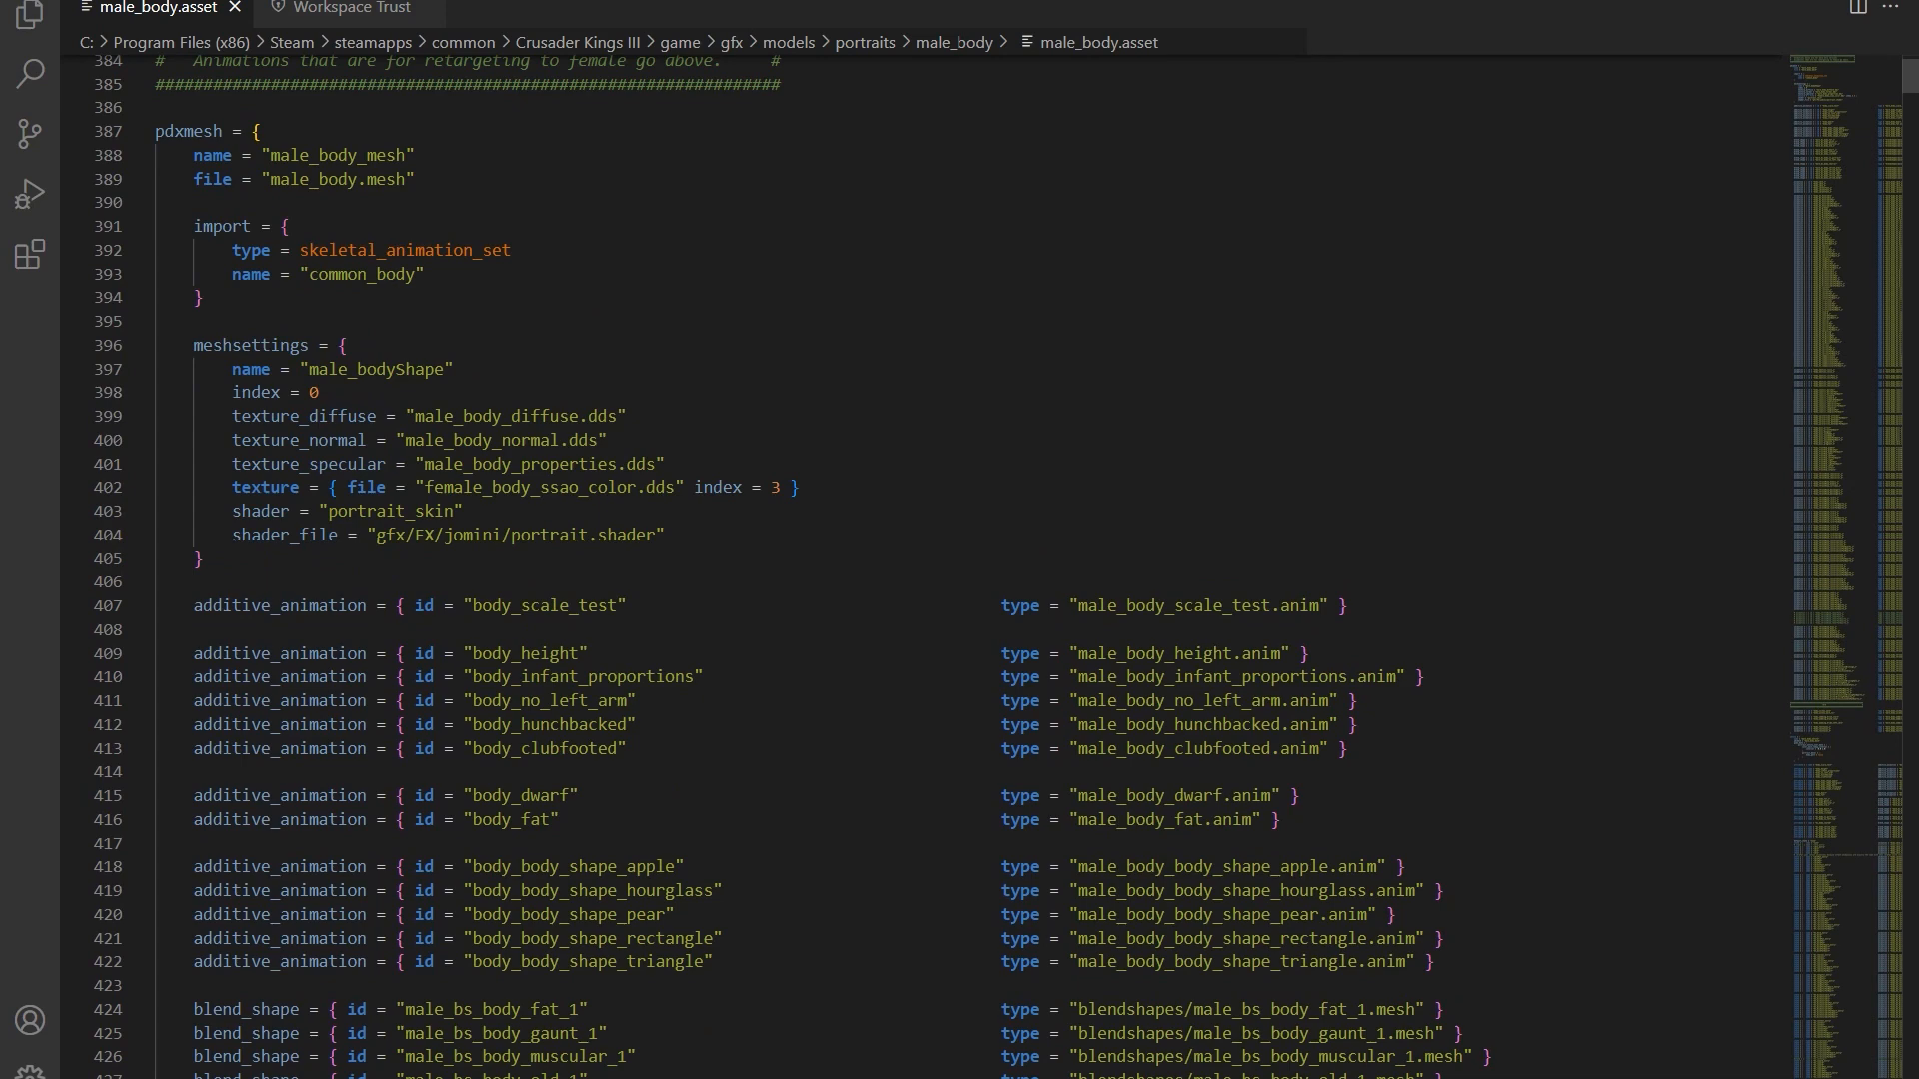
pyautogui.scroll(-2, 935, 567)
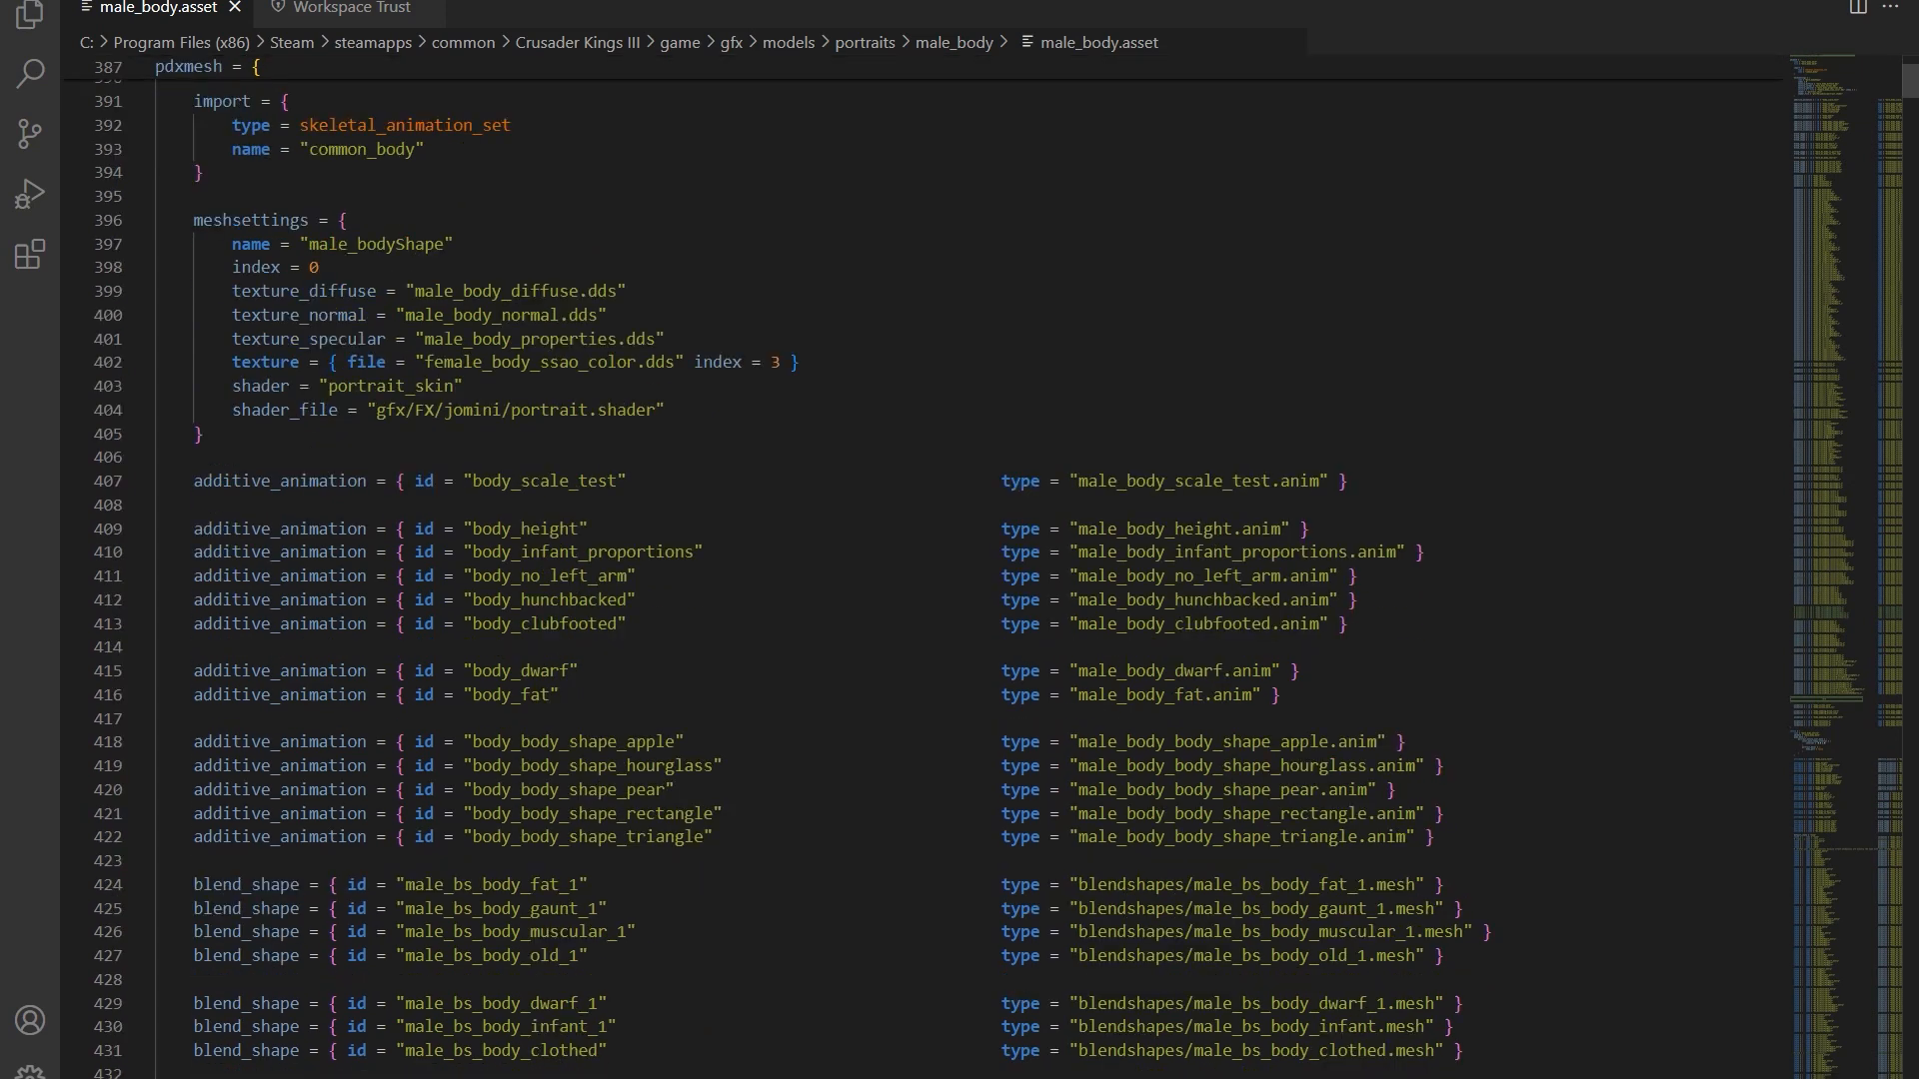
pyautogui.scroll(4, 935, 567)
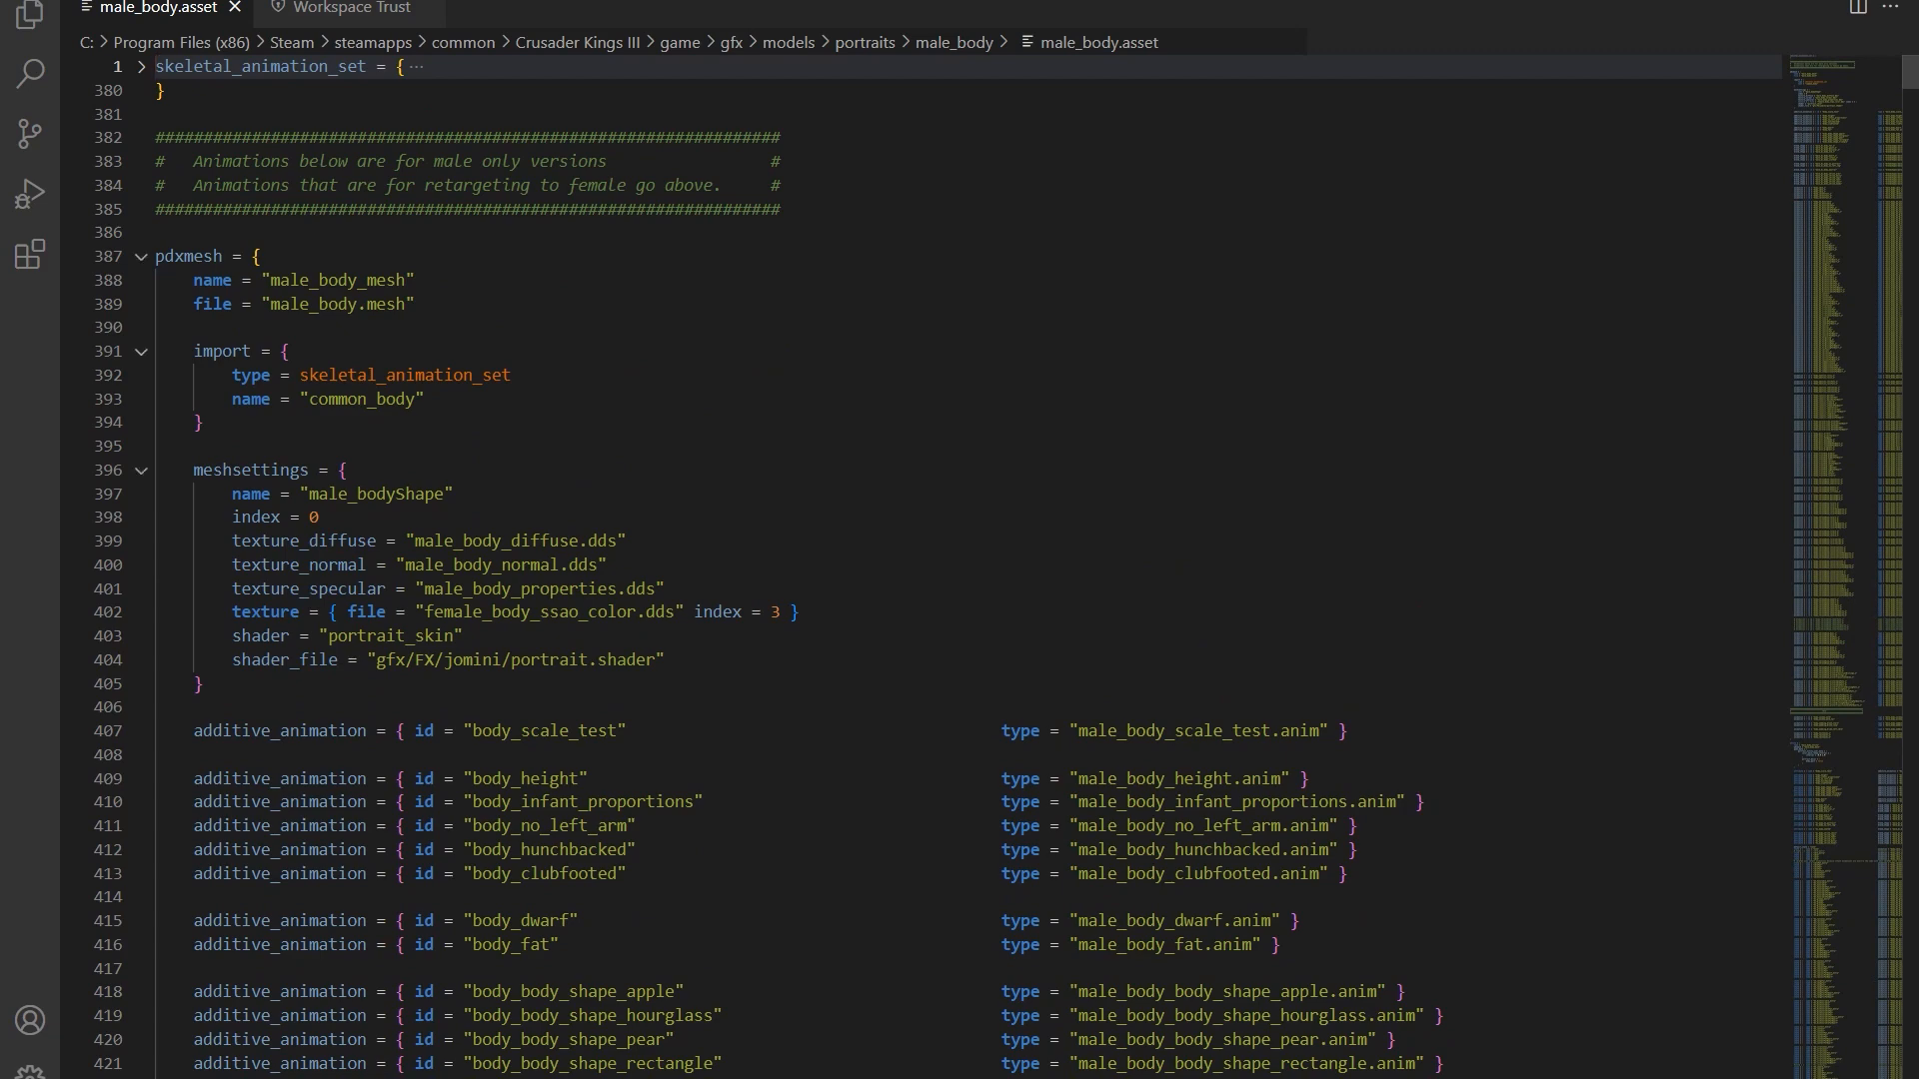
# - Collapse the pdxmesh block and examine the male_body_entity block with its game data and attributes
pyautogui.click(141, 257)
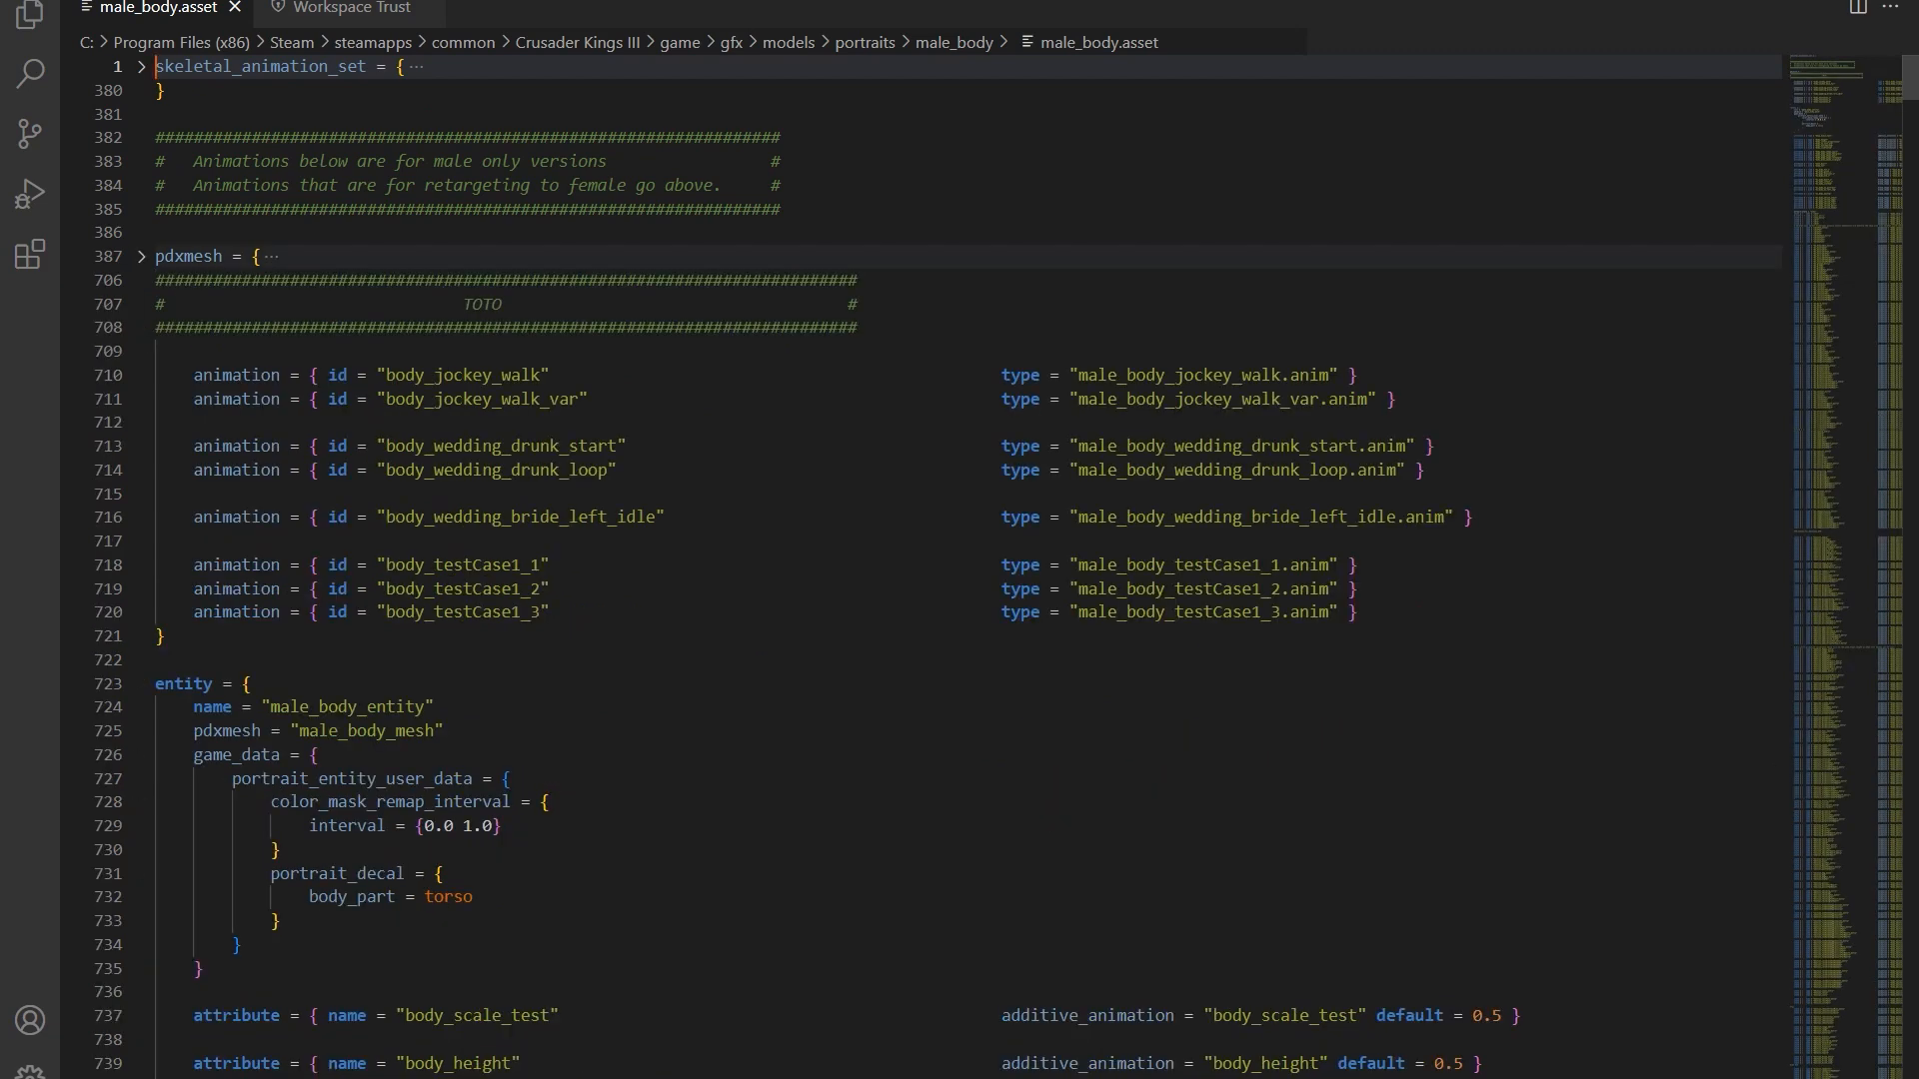
pyautogui.scroll(-2, 934, 566)
pyautogui.scroll(-3, 934, 567)
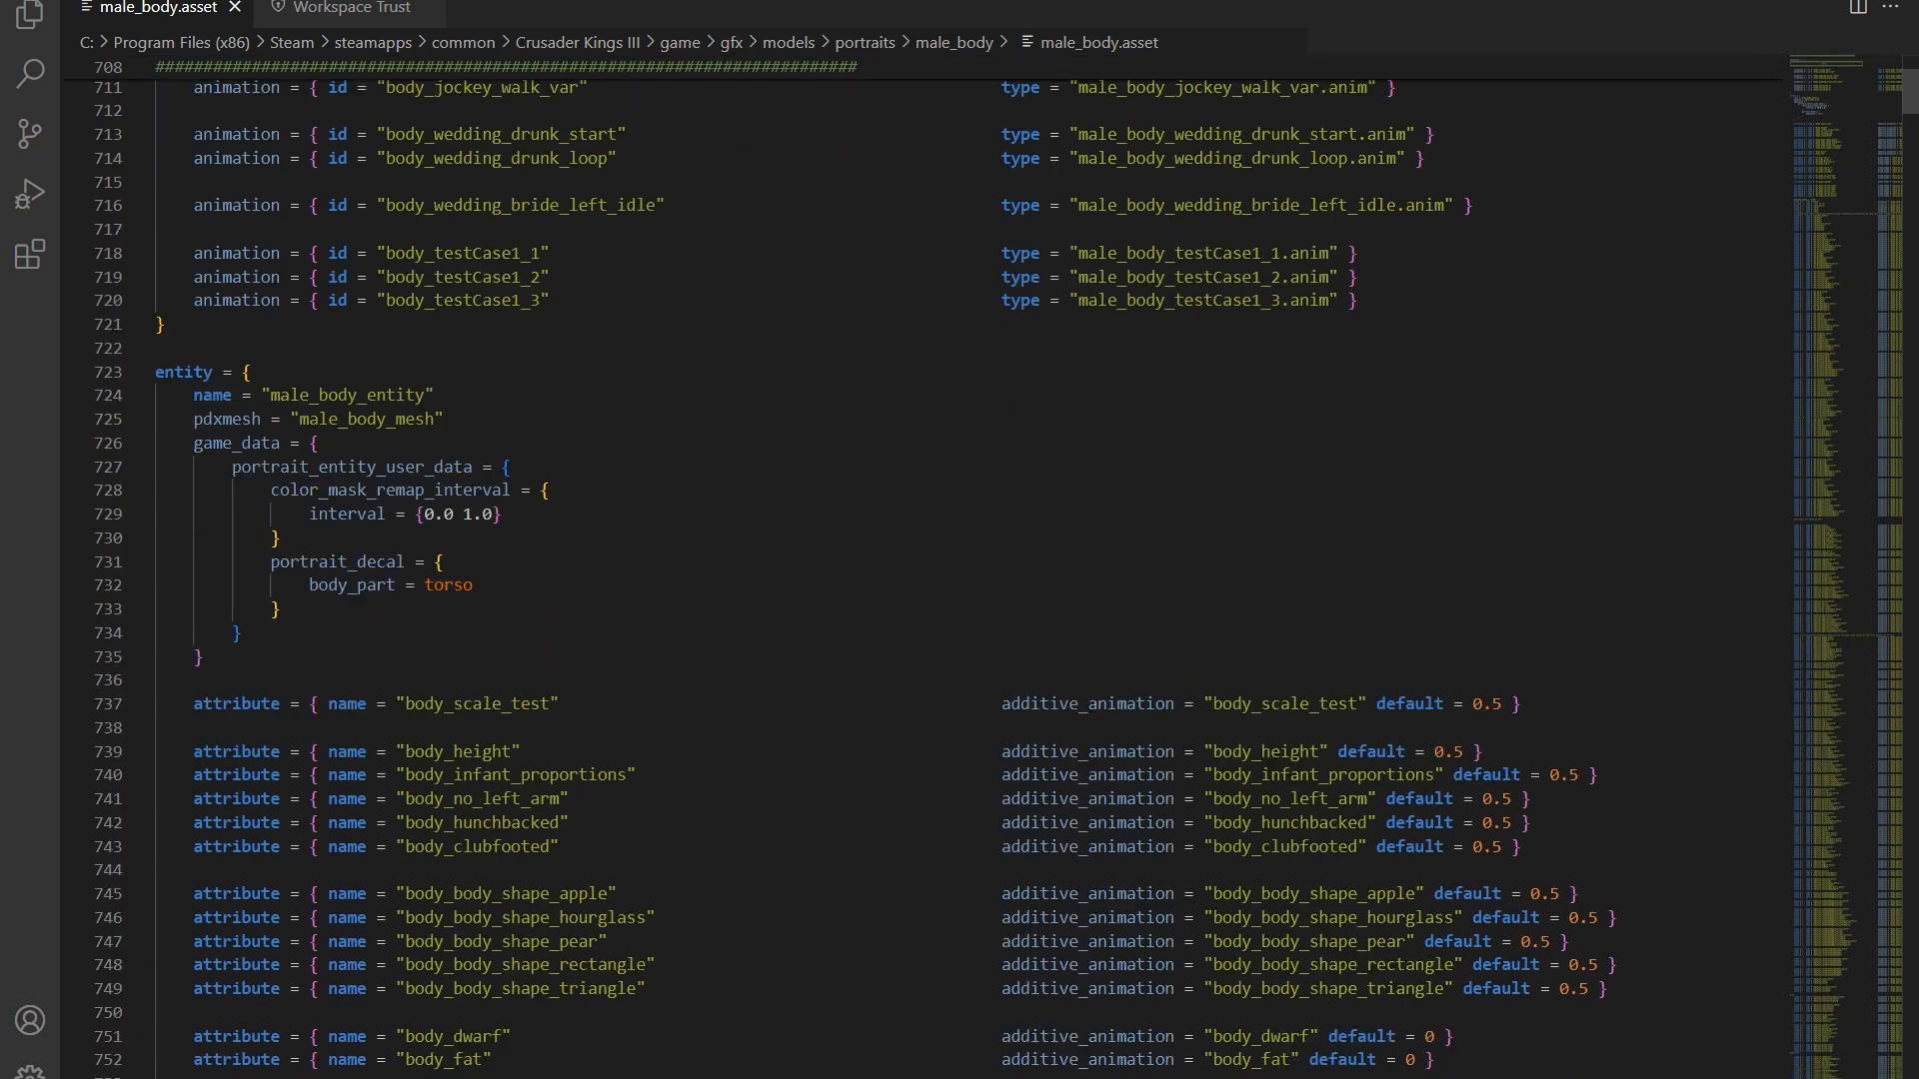
pyautogui.scroll(-2, 935, 566)
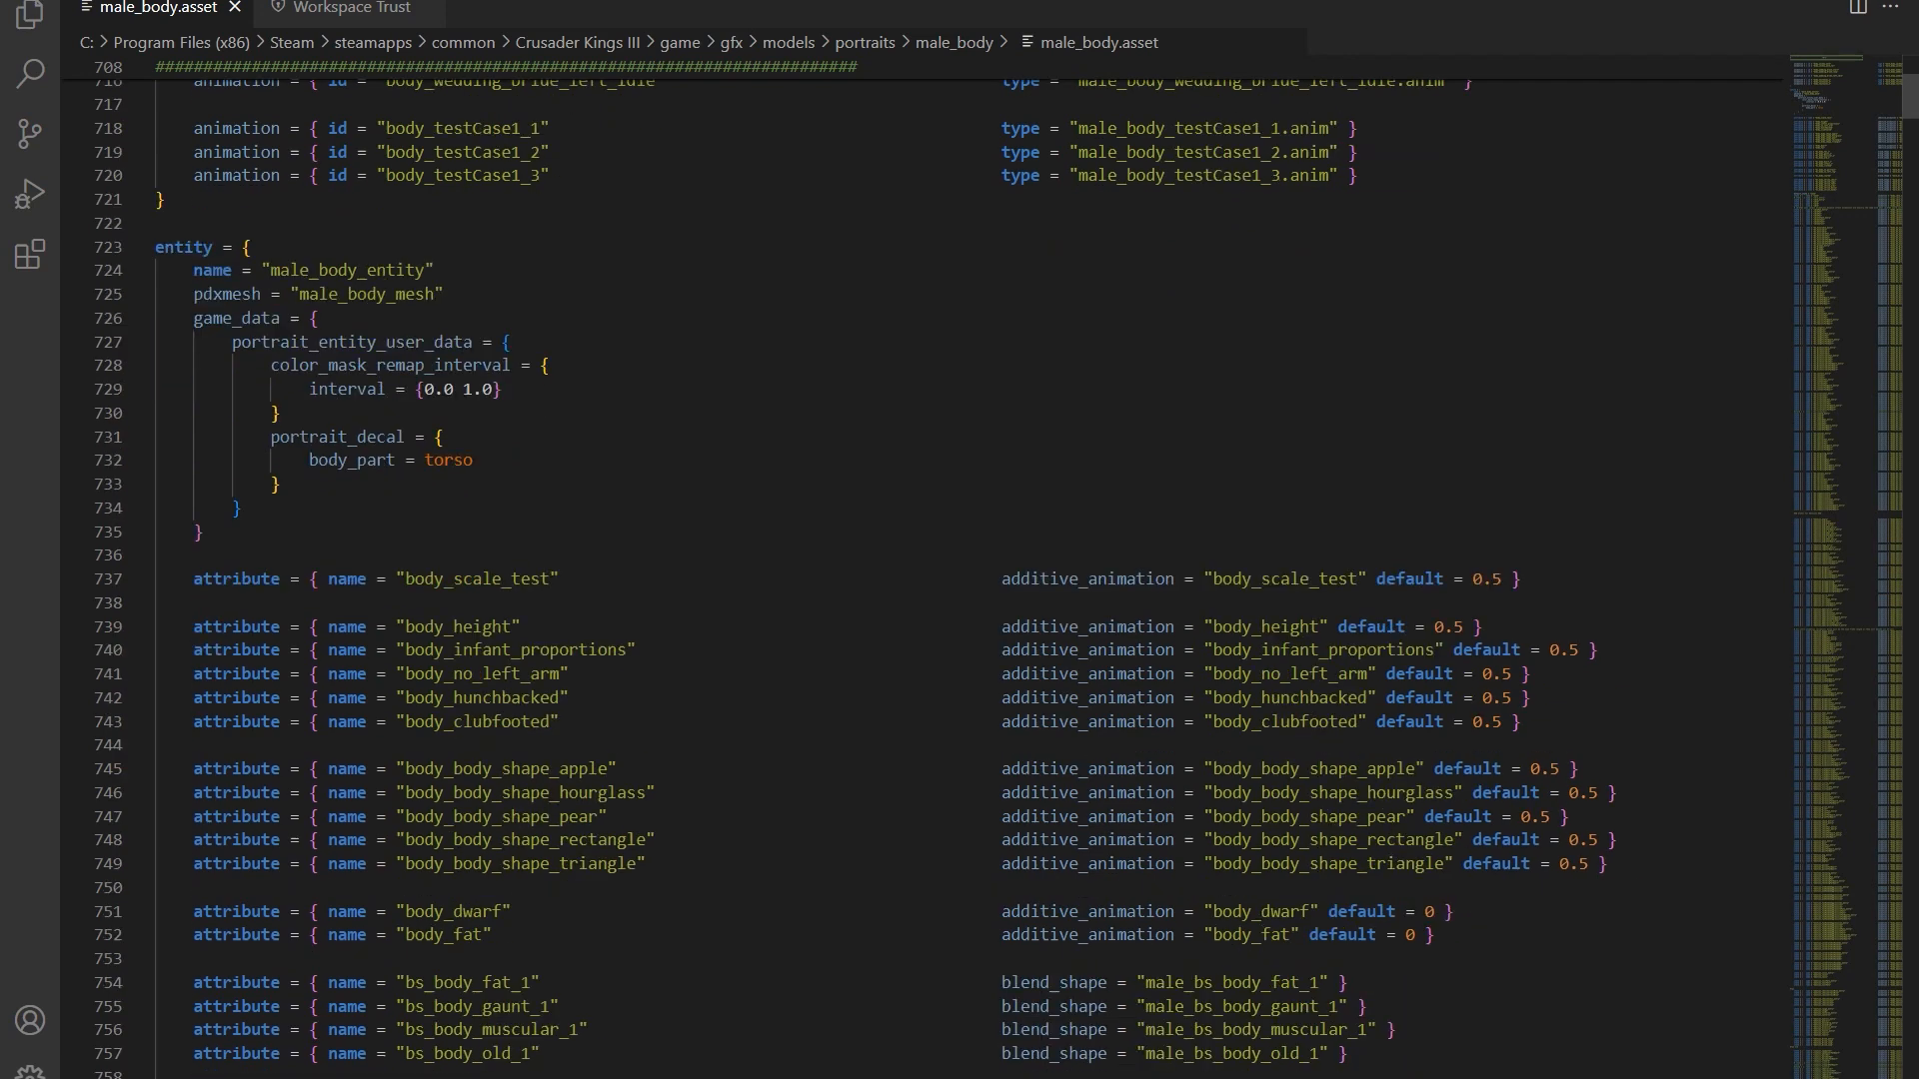
pyautogui.scroll(8, 934, 567)
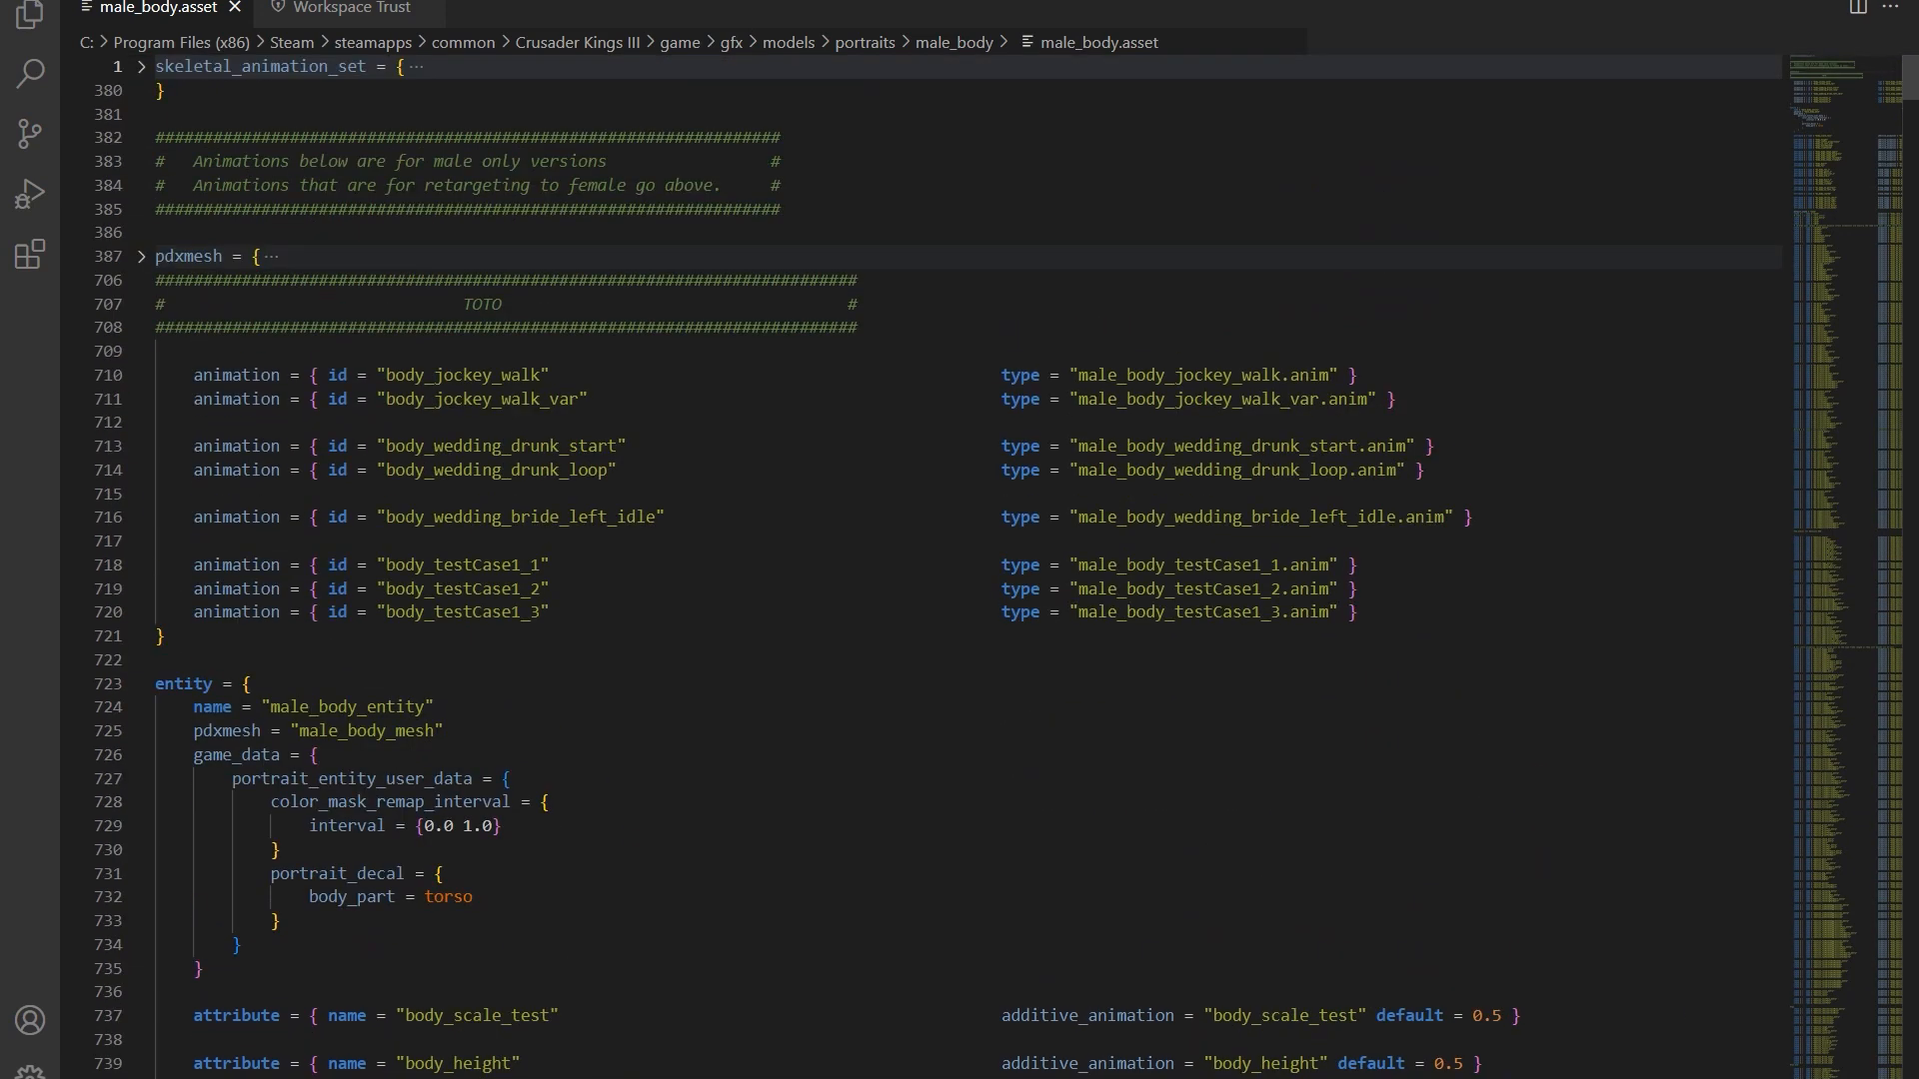
# - Expand the skeletal_animation_set block and highlight the body_emotion_angry id in its Emotions section
pyautogui.hotkey('ctrl', 'Home')
pyautogui.scroll(-2, 935, 567)
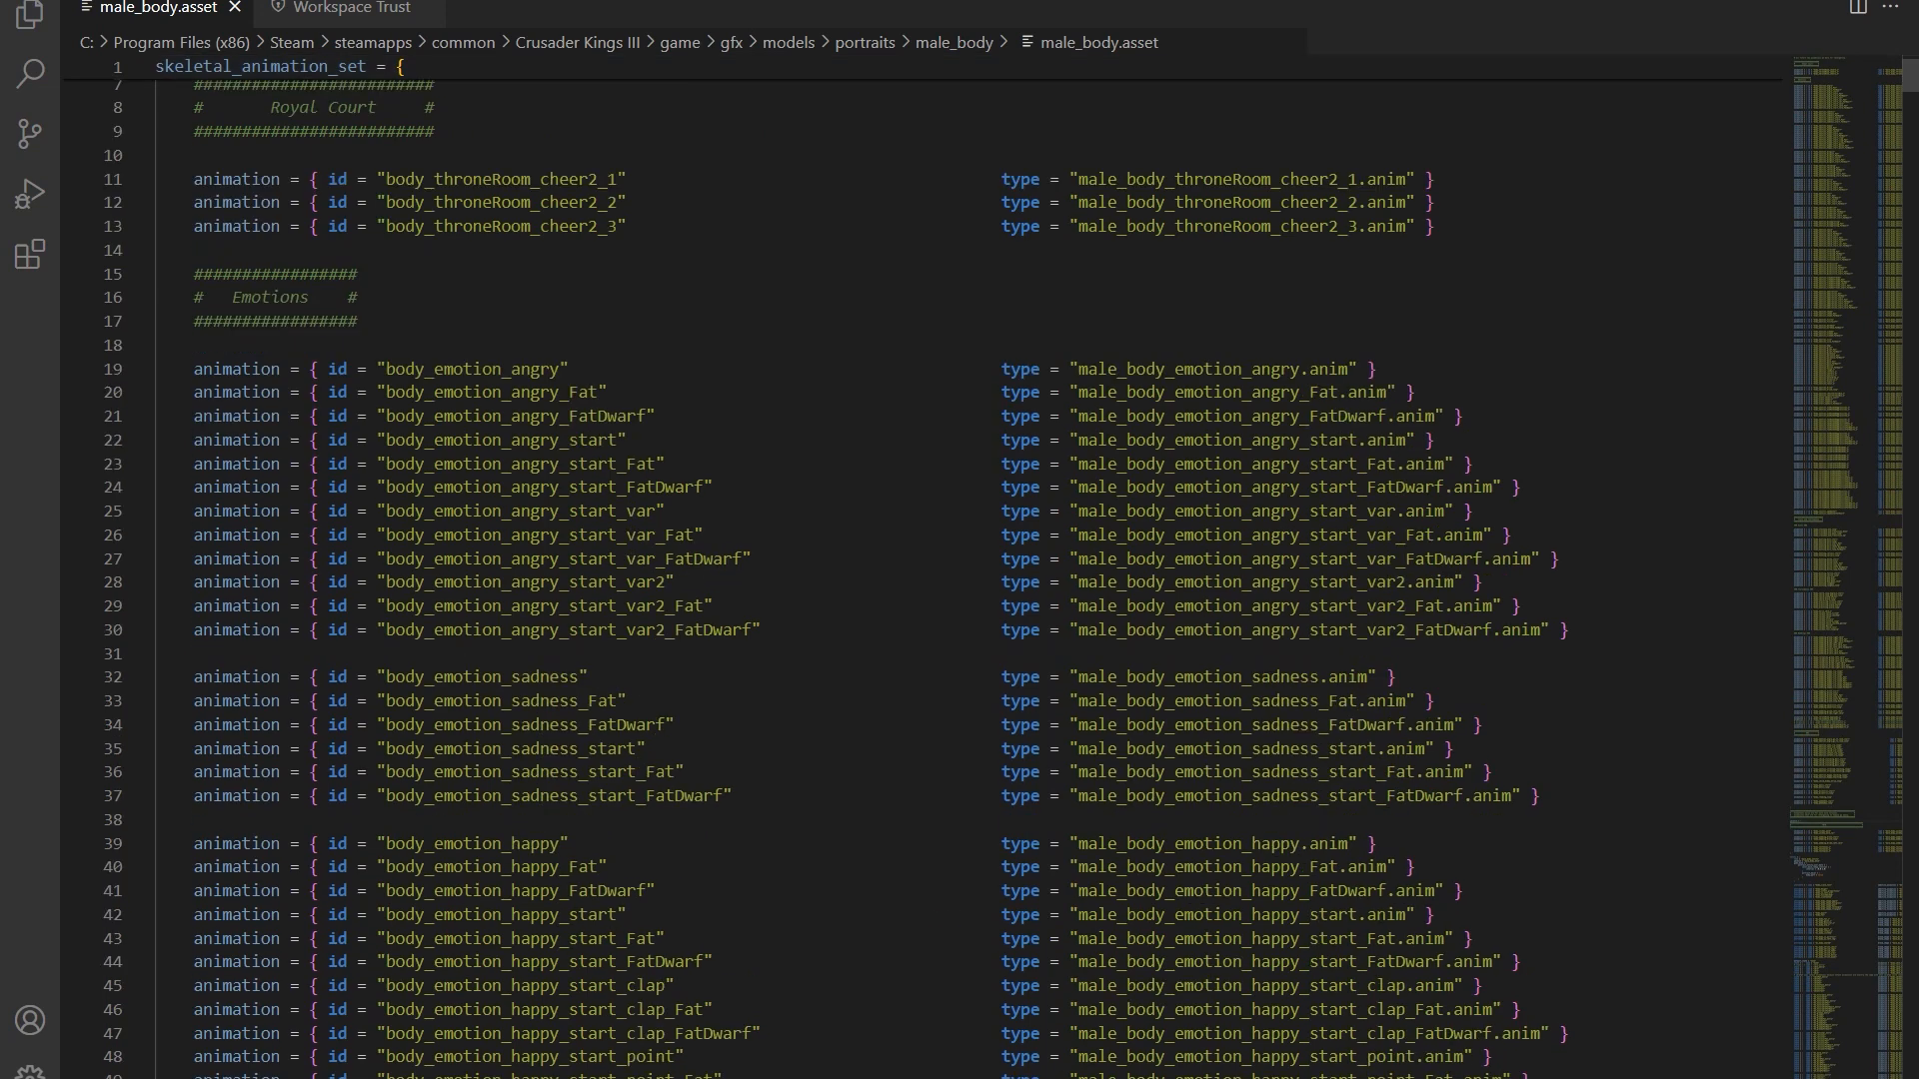
pyautogui.moveTo(562, 369); pyautogui.dragTo(387, 369)
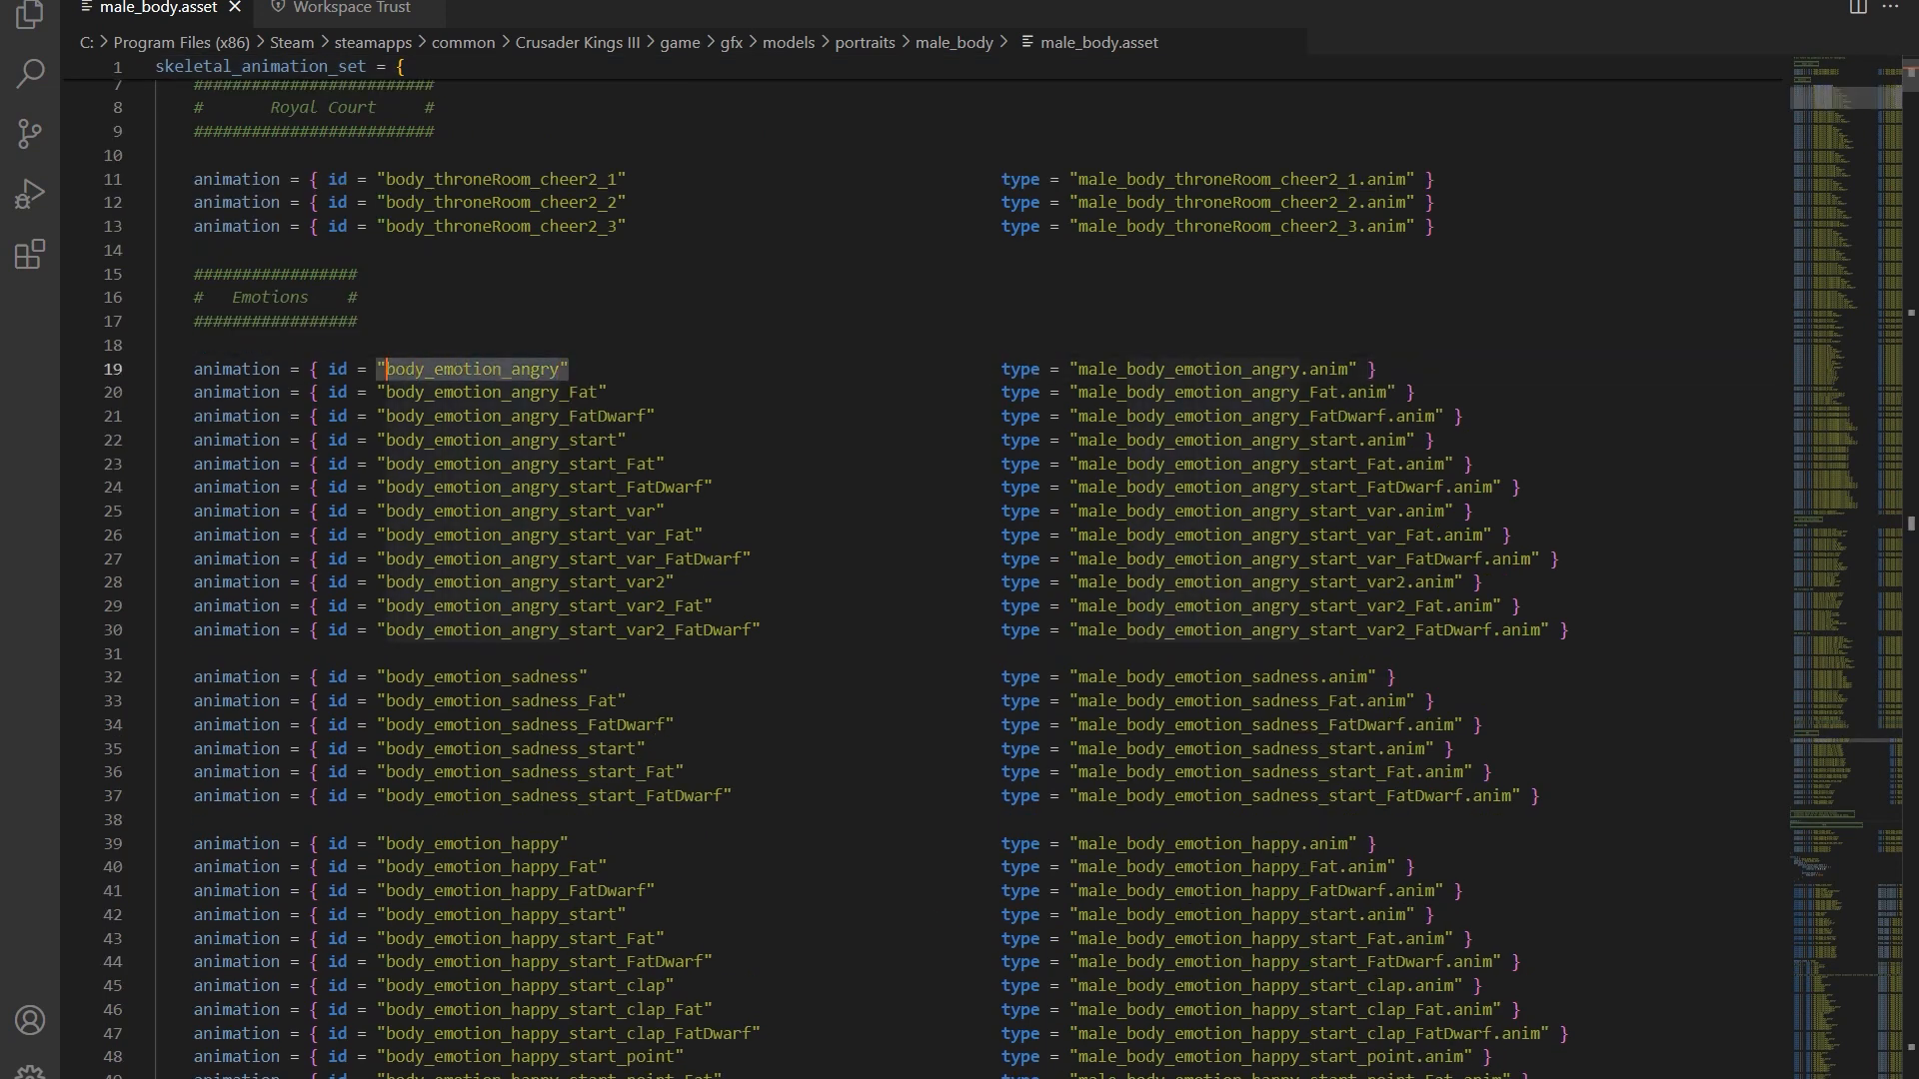
pyautogui.click(362, 322)
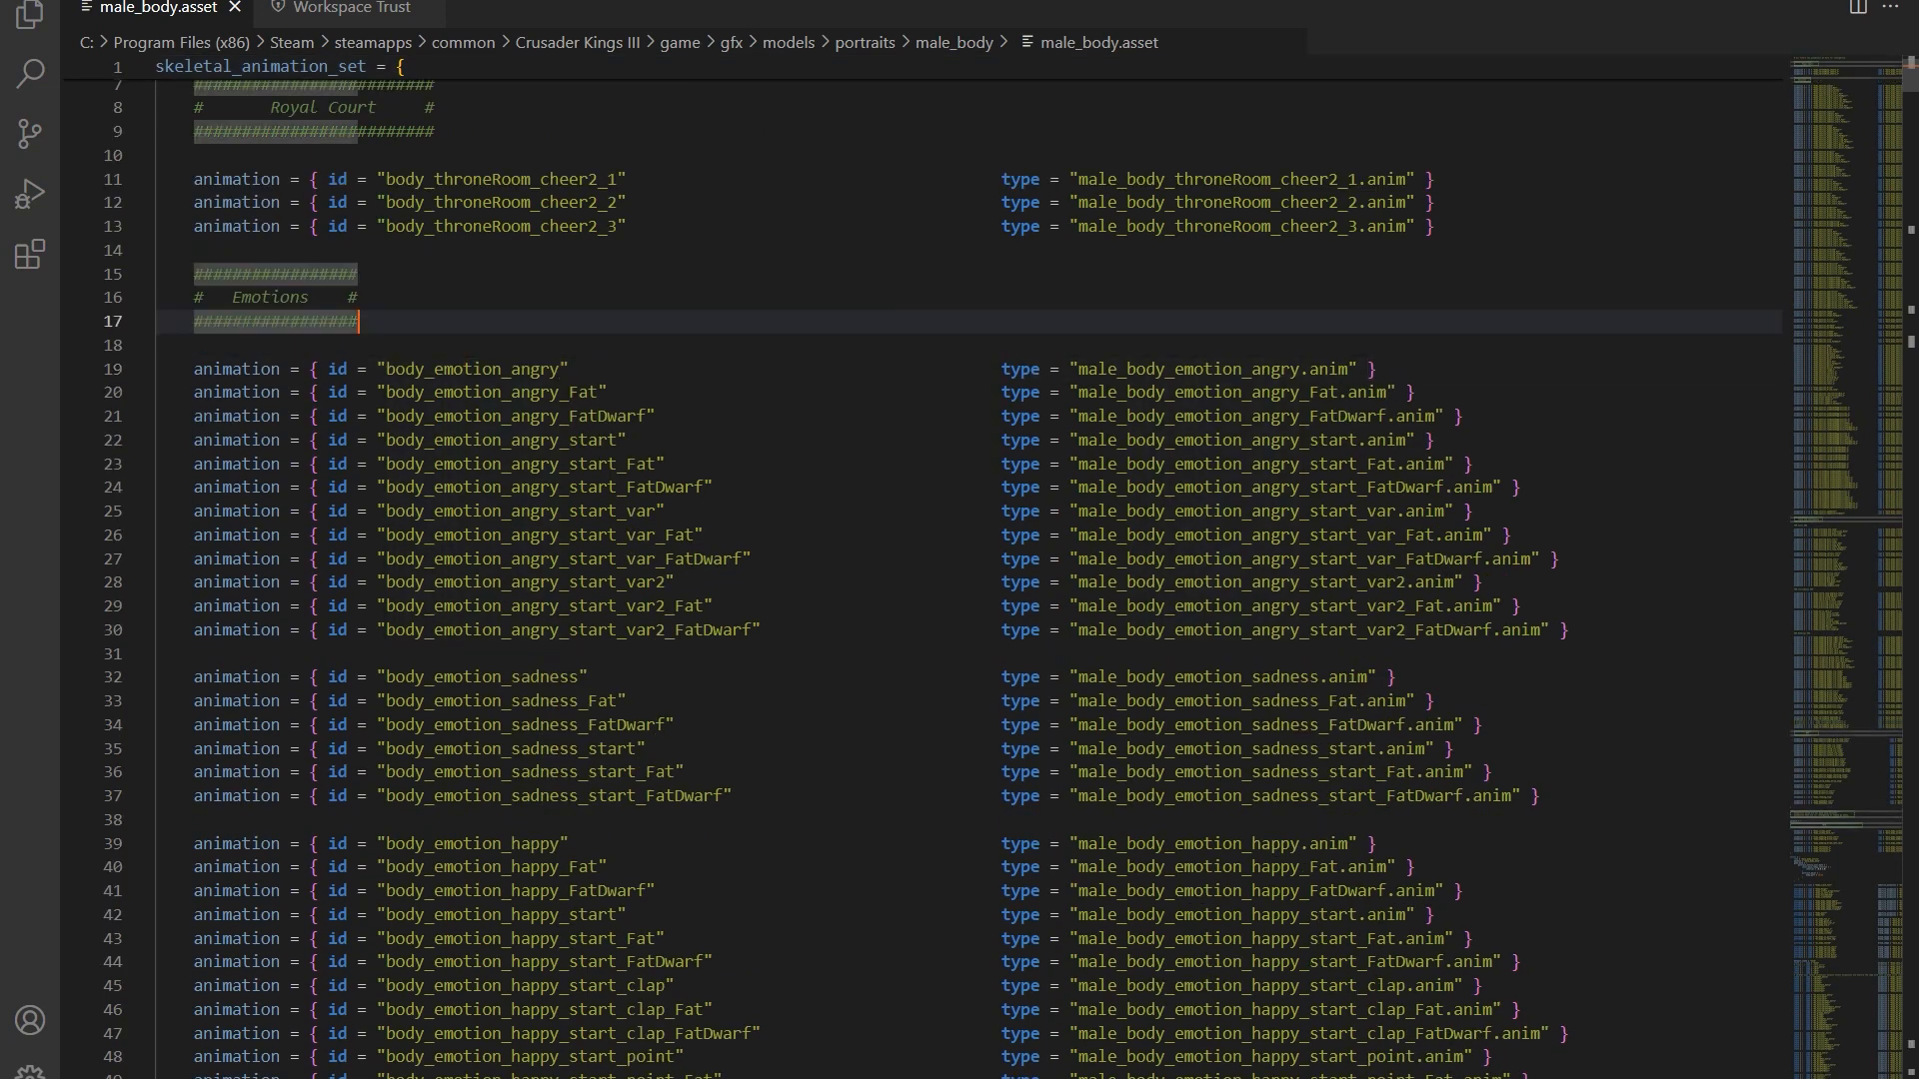
pyautogui.scroll(2, 361, 322)
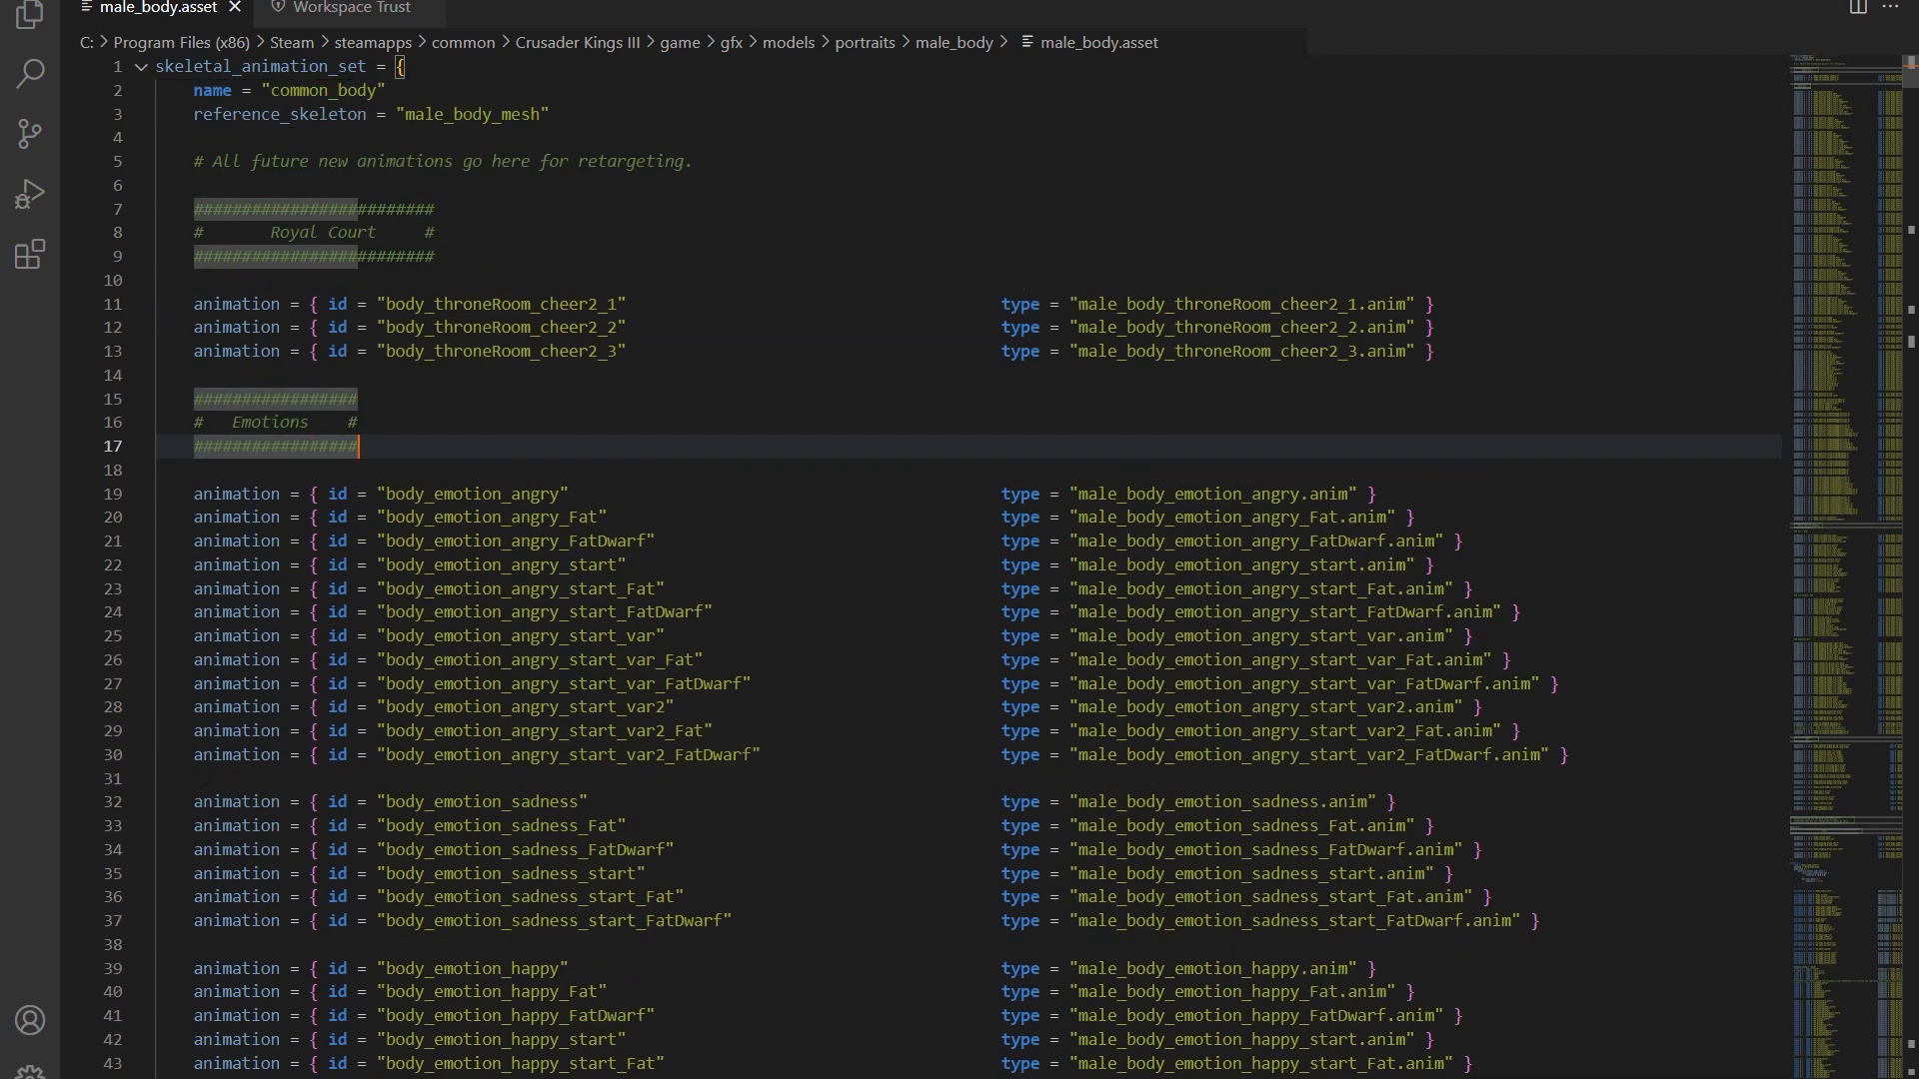
# - From the start of the entity block, search for body_emotion_angry to find the states that use this animation
pyautogui.scroll(-20, 959, 560)
pyautogui.click(251, 495)
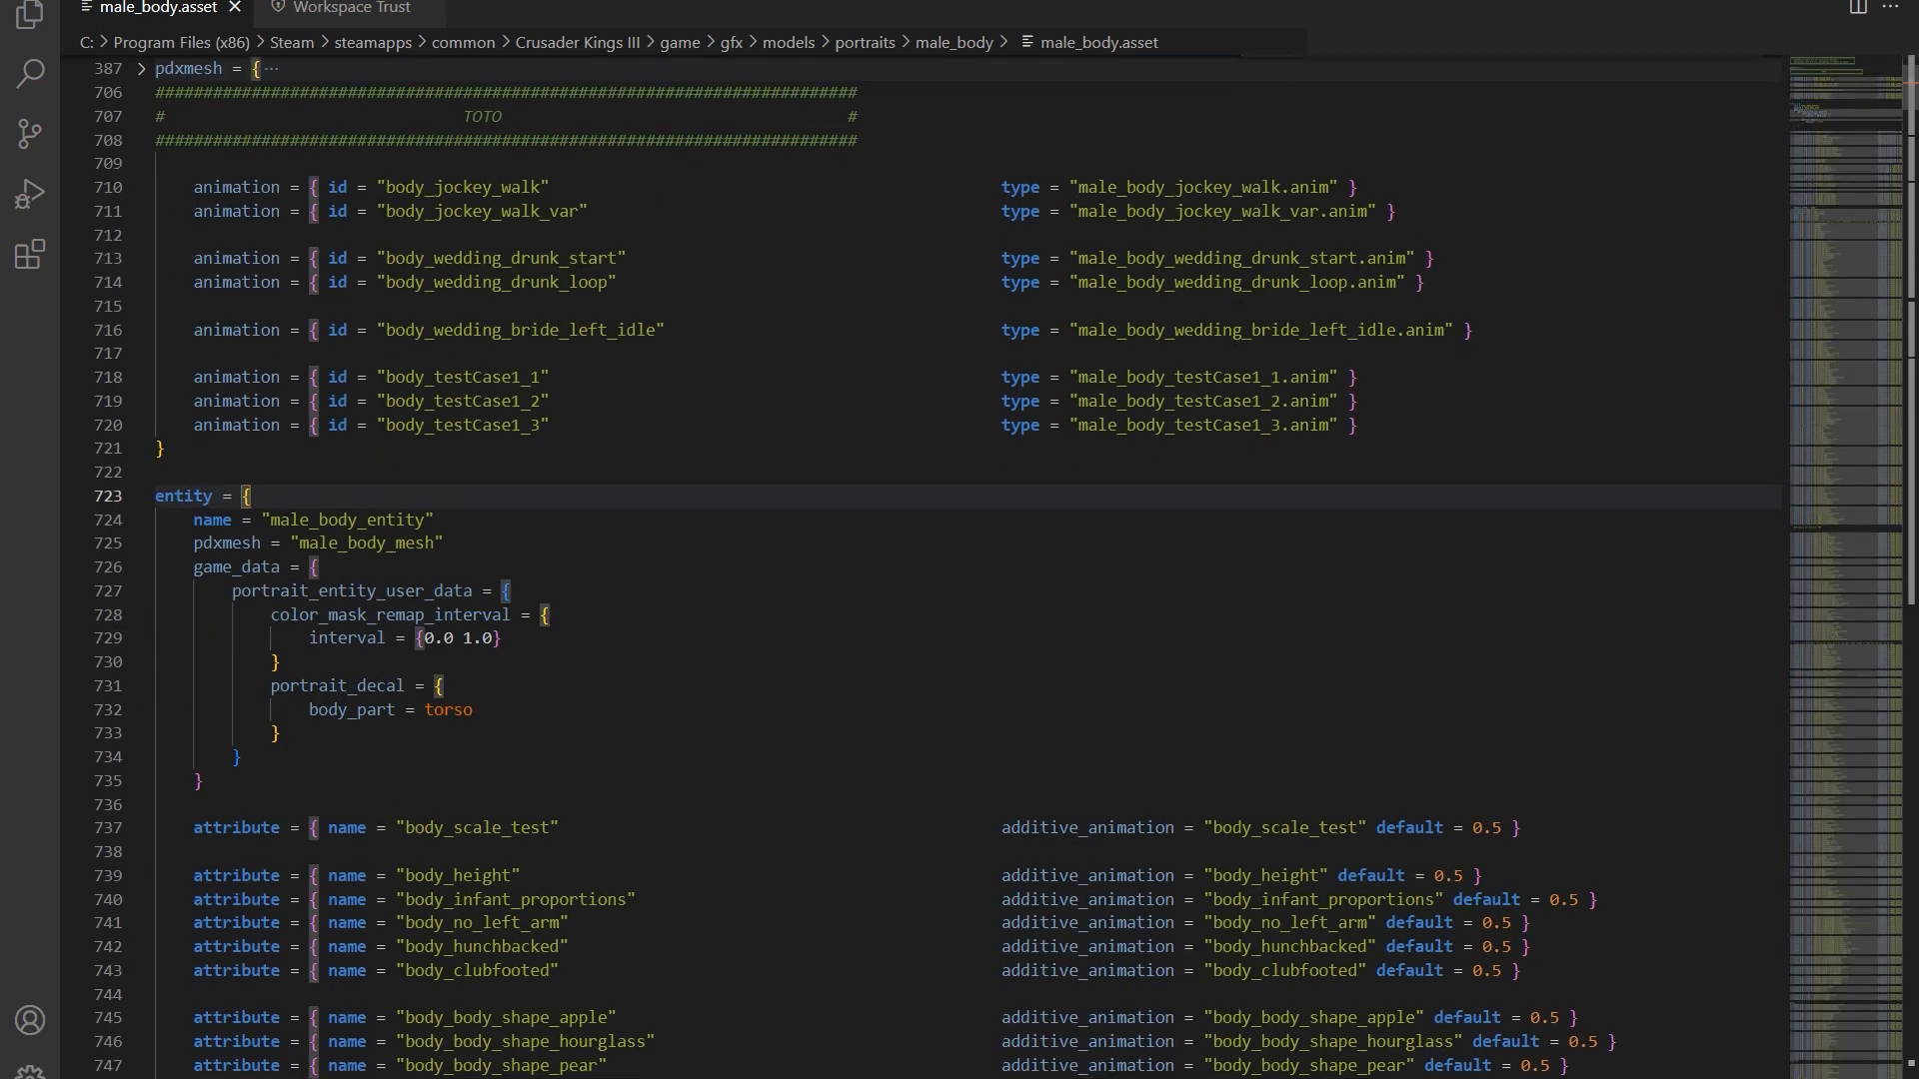
pyautogui.hotkey('ctrl', 'f')
pyautogui.press('Return')
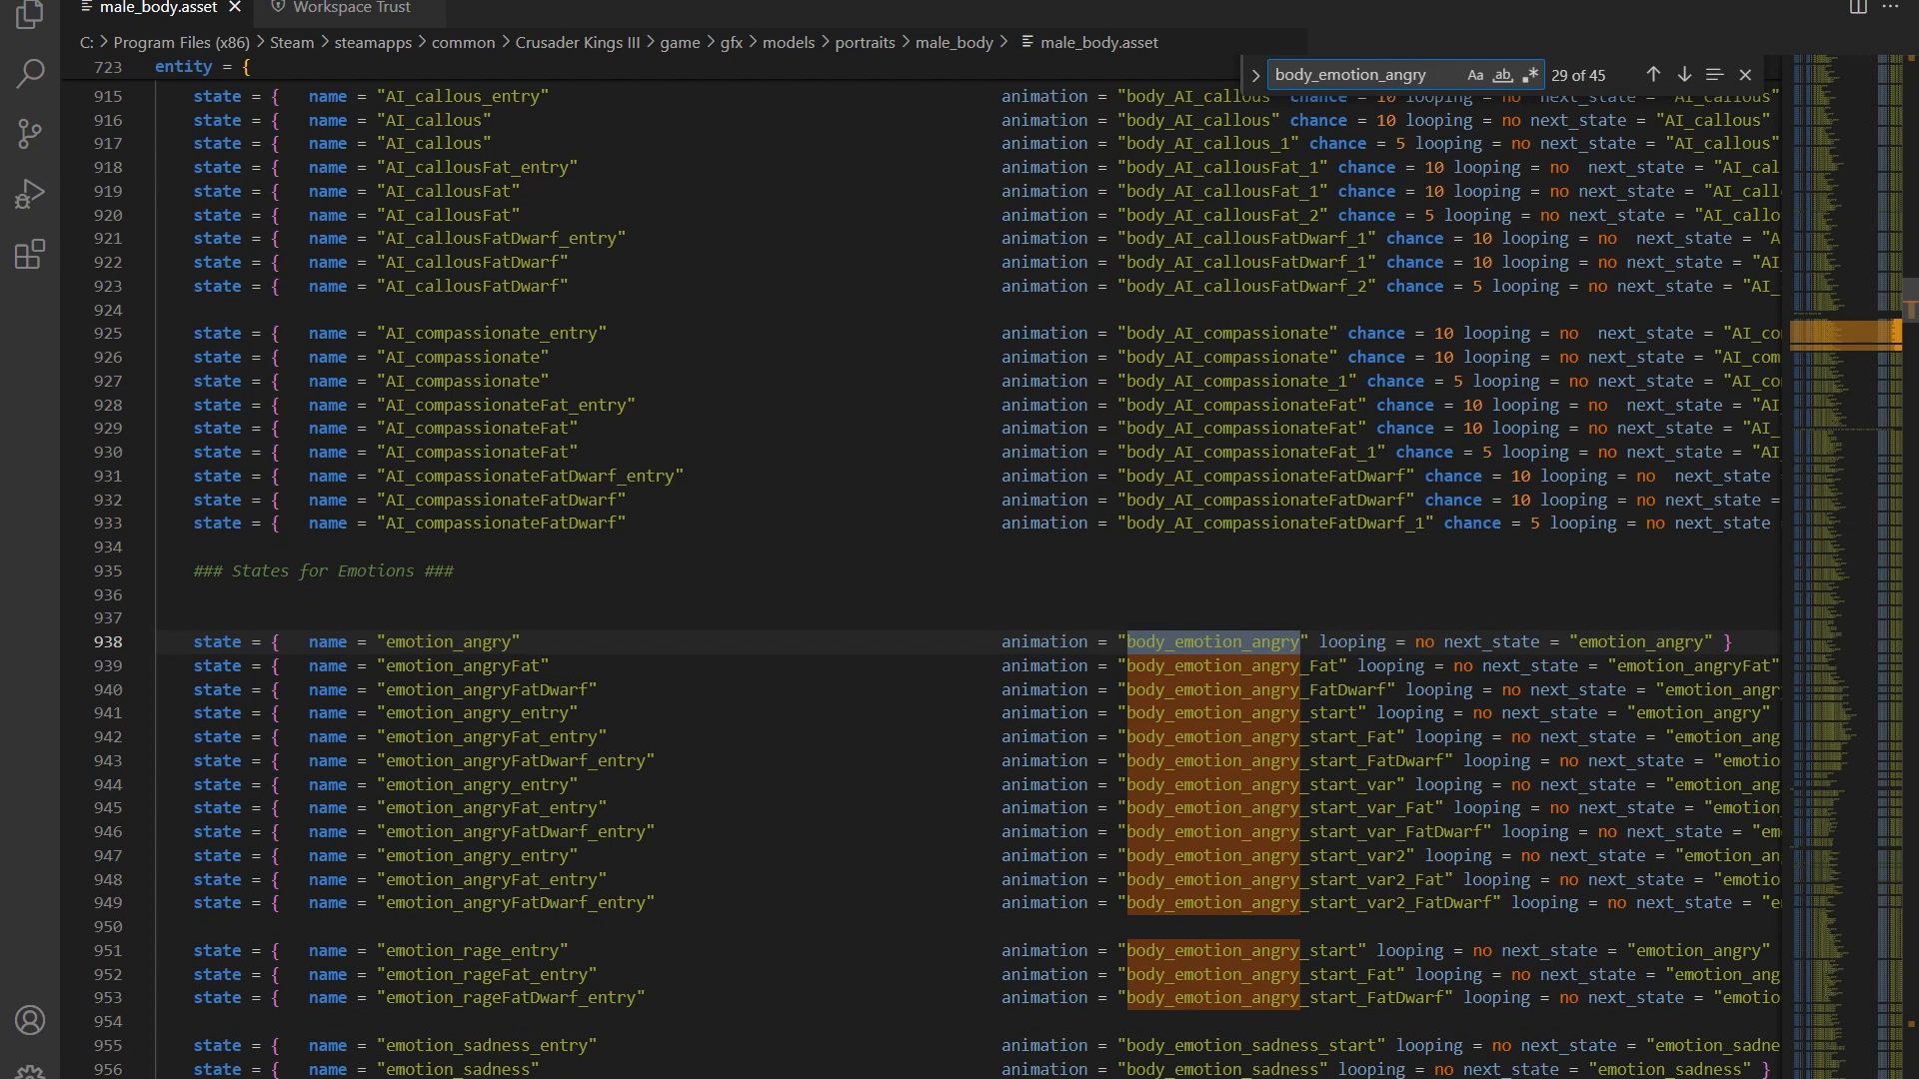
pyautogui.scroll(-2, 960, 560)
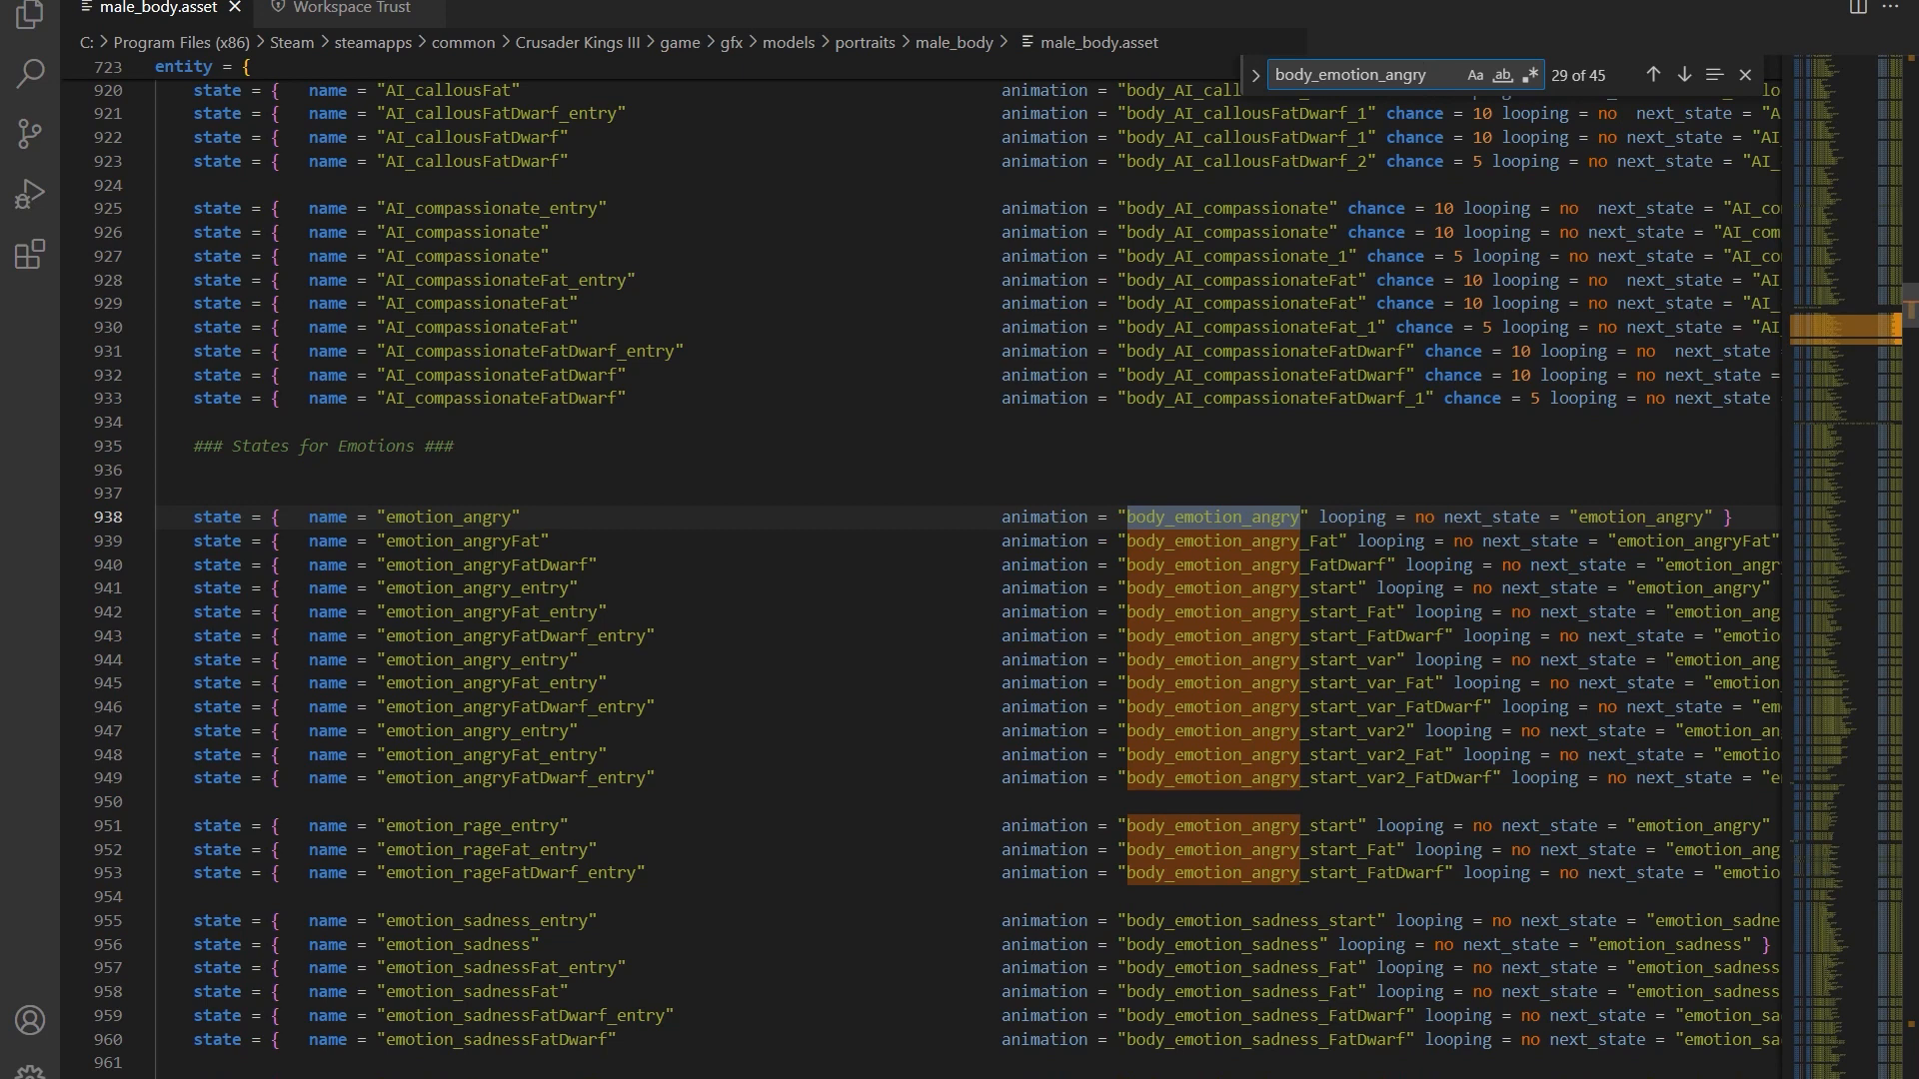
# - On the first emotion_angry state line, highlight the state name and the looping = no setting
pyautogui.moveTo(520, 517); pyautogui.dragTo(377, 516)
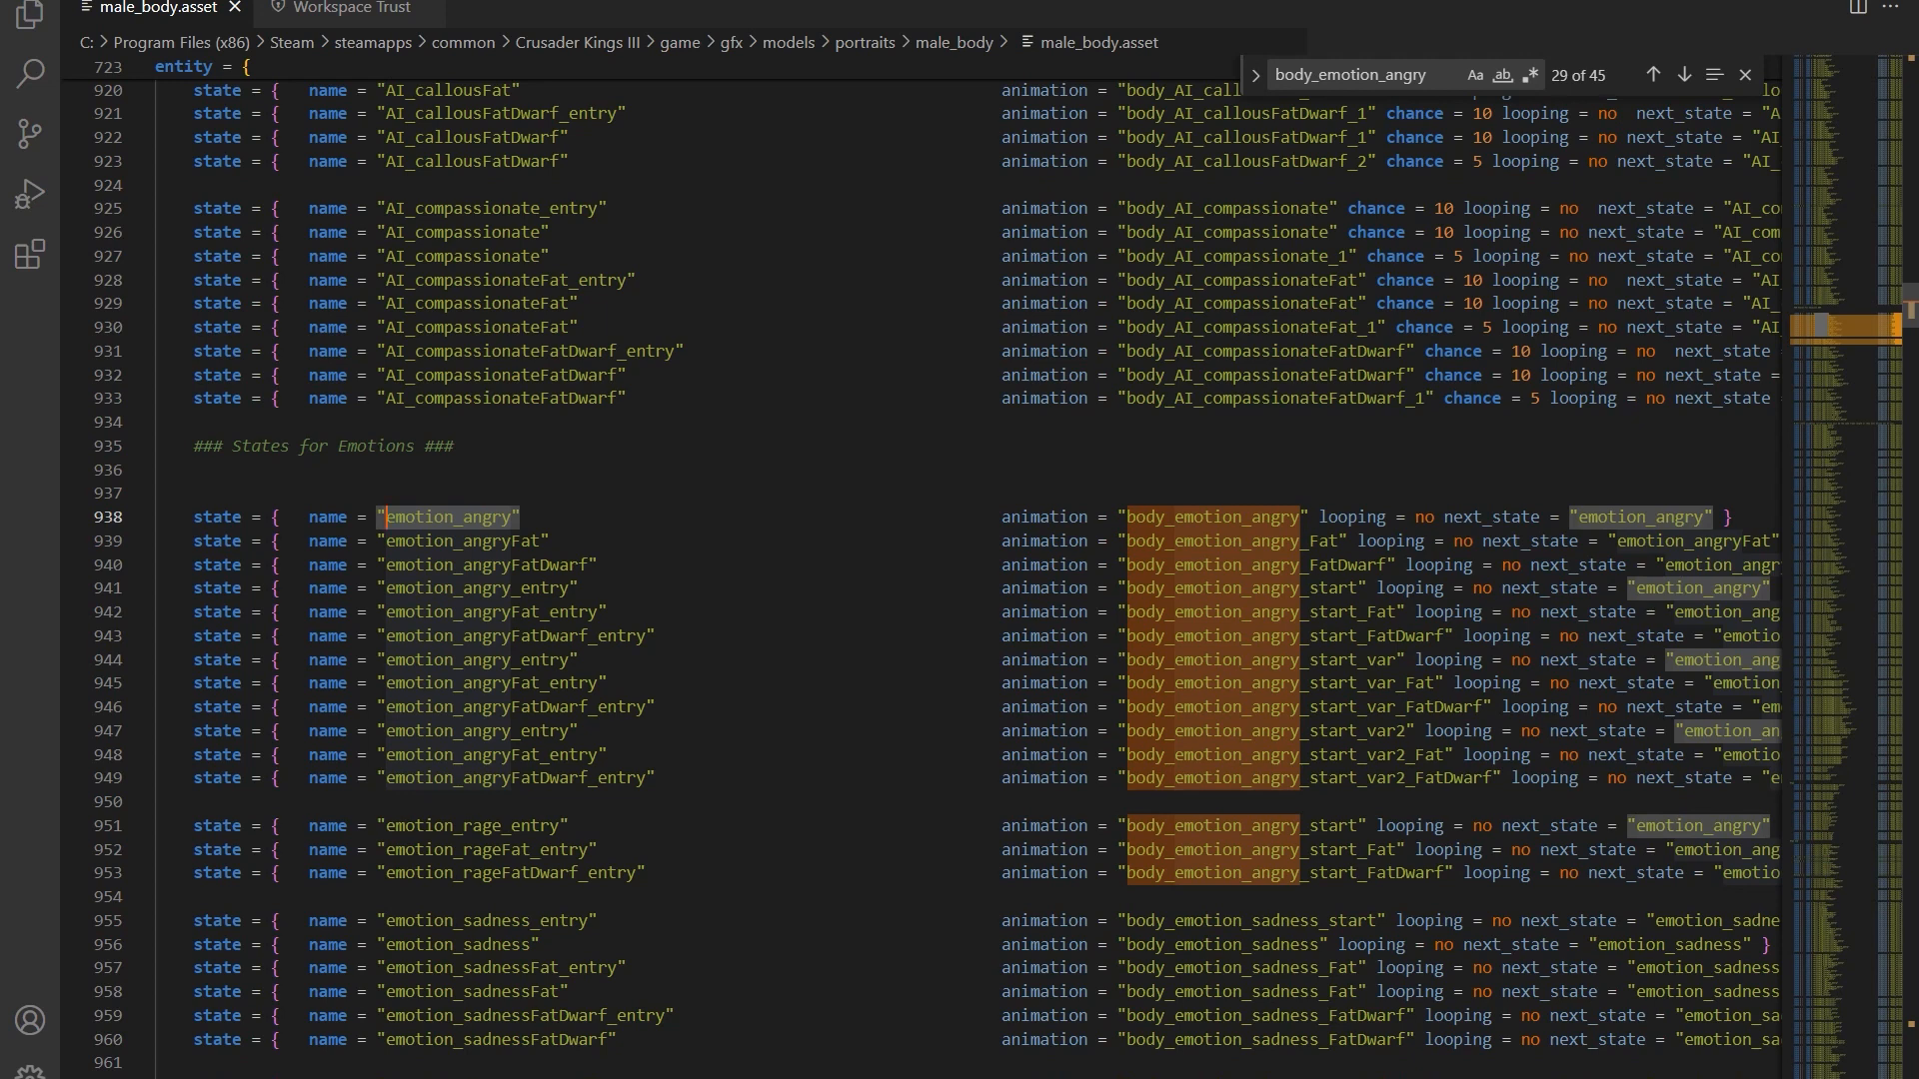
pyautogui.hscroll(3, 959, 560)
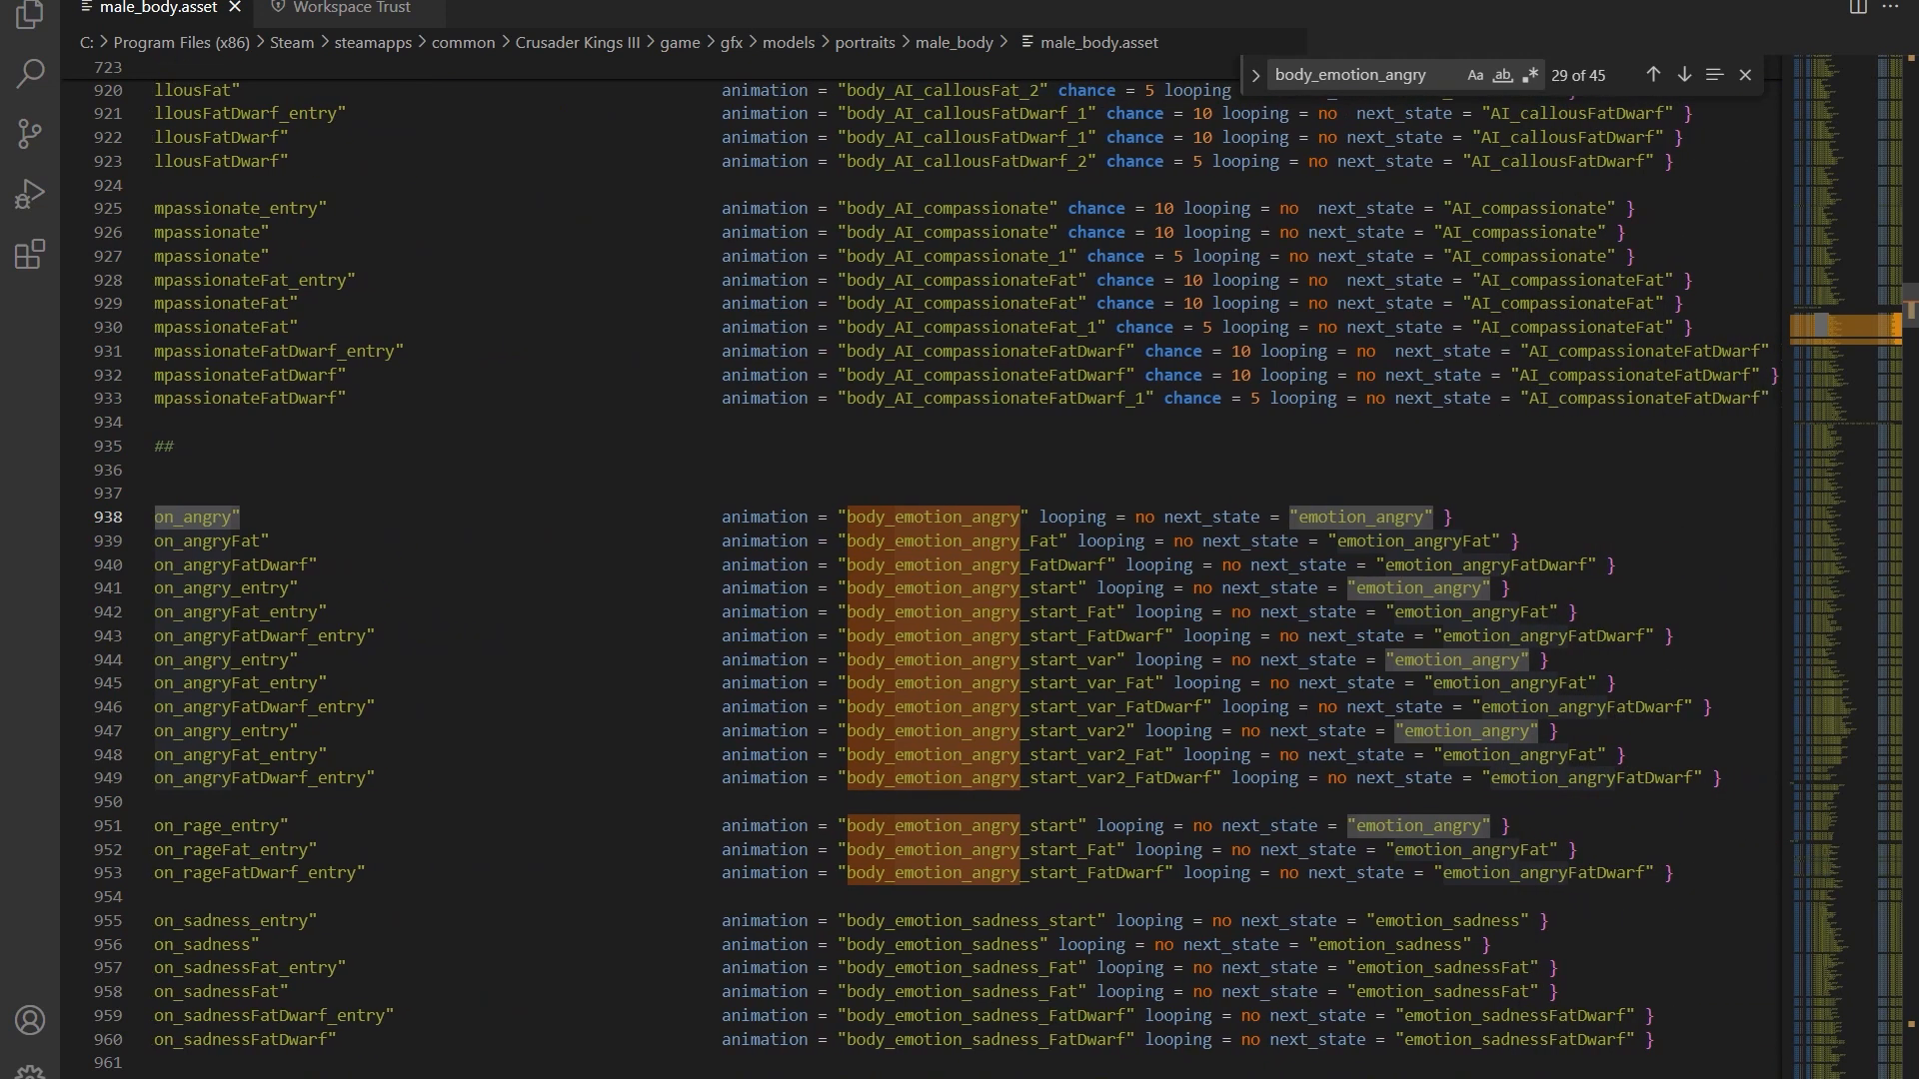
pyautogui.moveTo(1040, 517); pyautogui.dragTo(1155, 517)
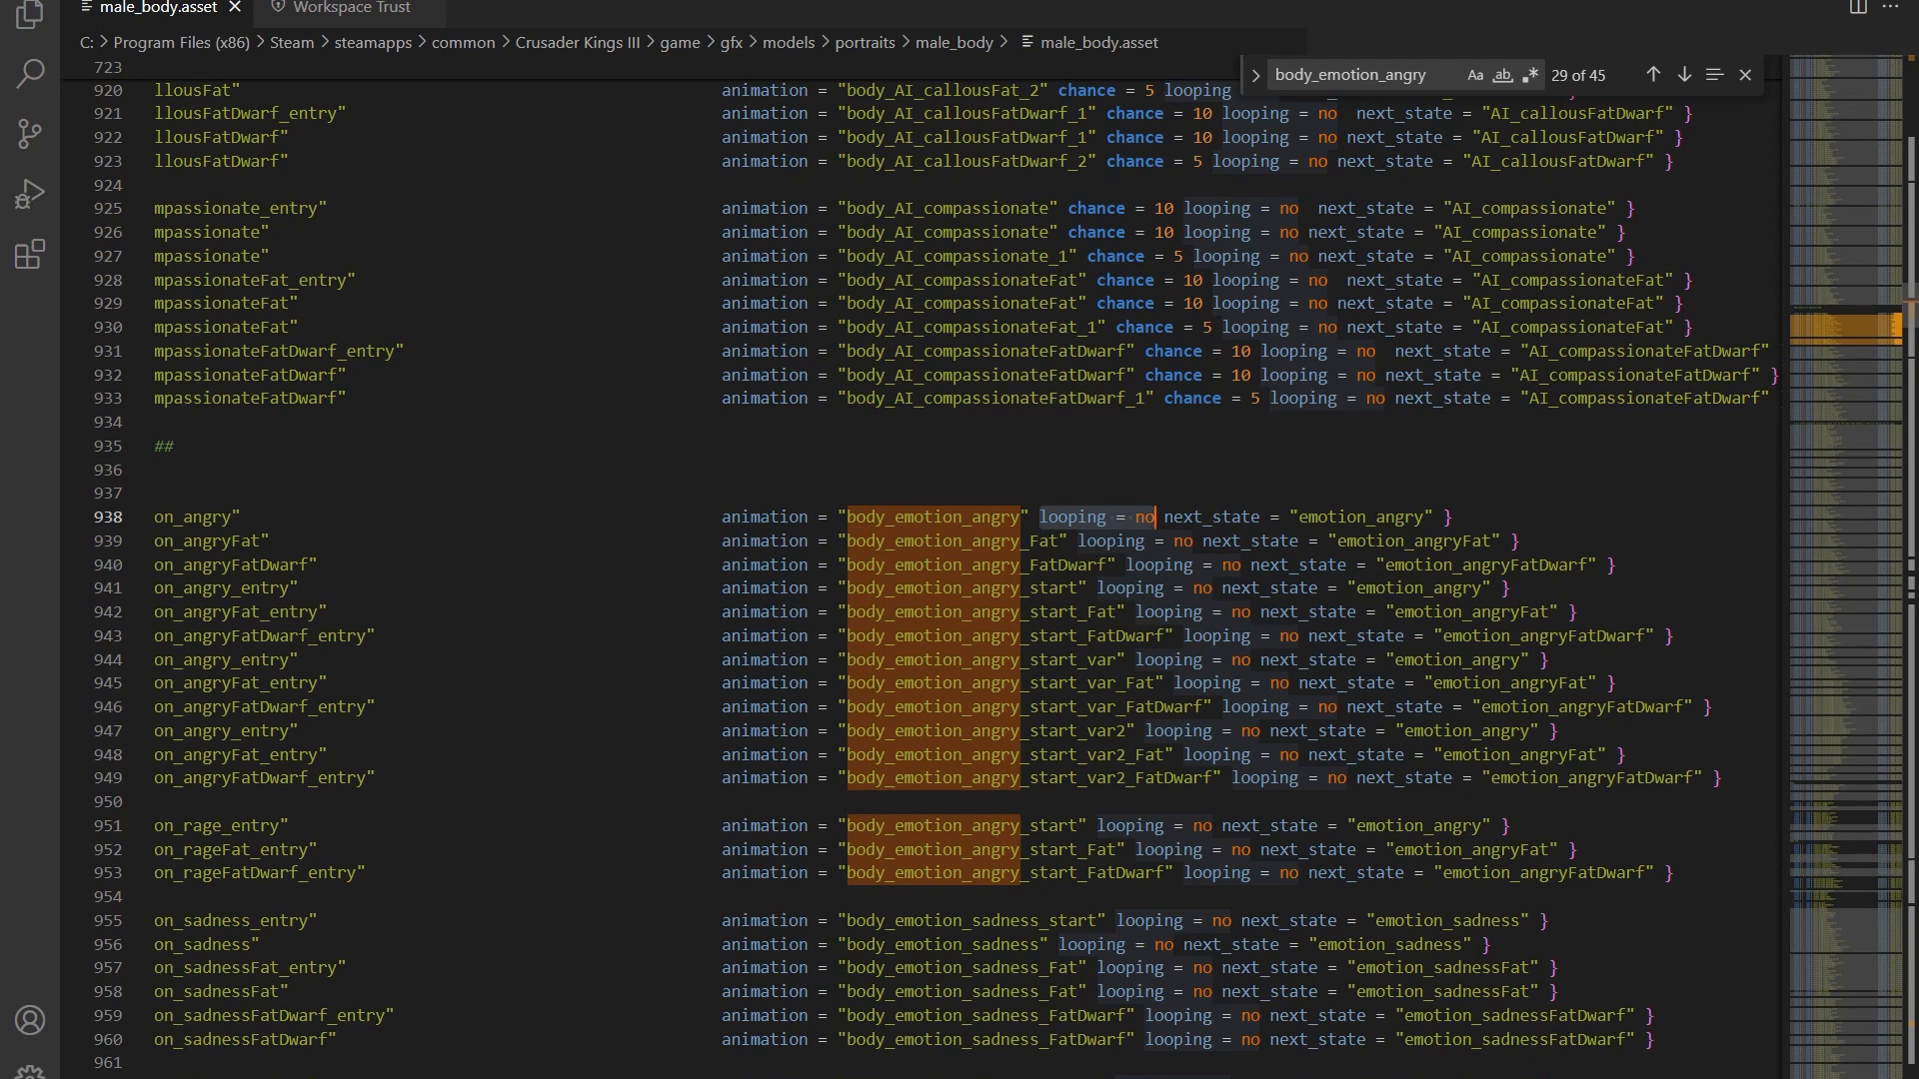
# - Compare the emotion_angry states with the two same-named AI_compassionate states and locate the chance setting on the second one
pyautogui.hscroll(-3, 959, 560)
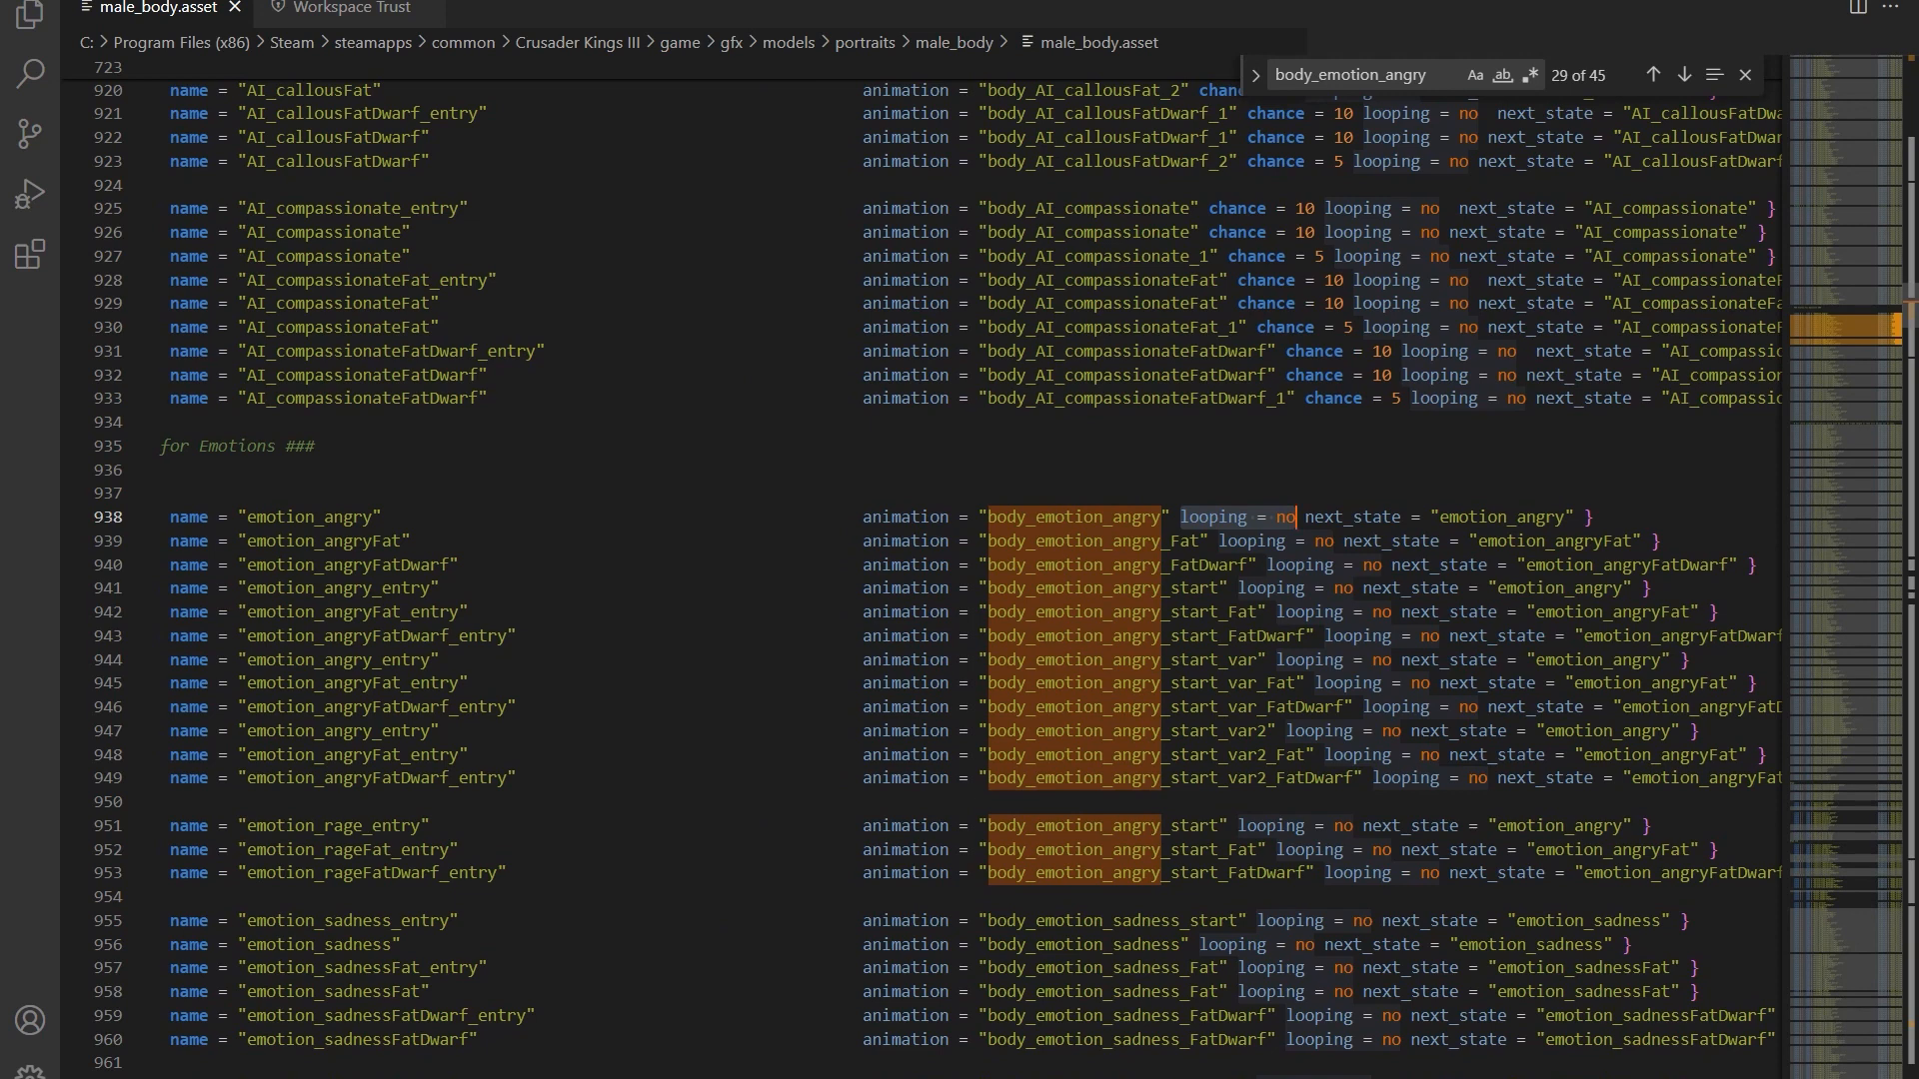
pyautogui.scroll(-2, 960, 559)
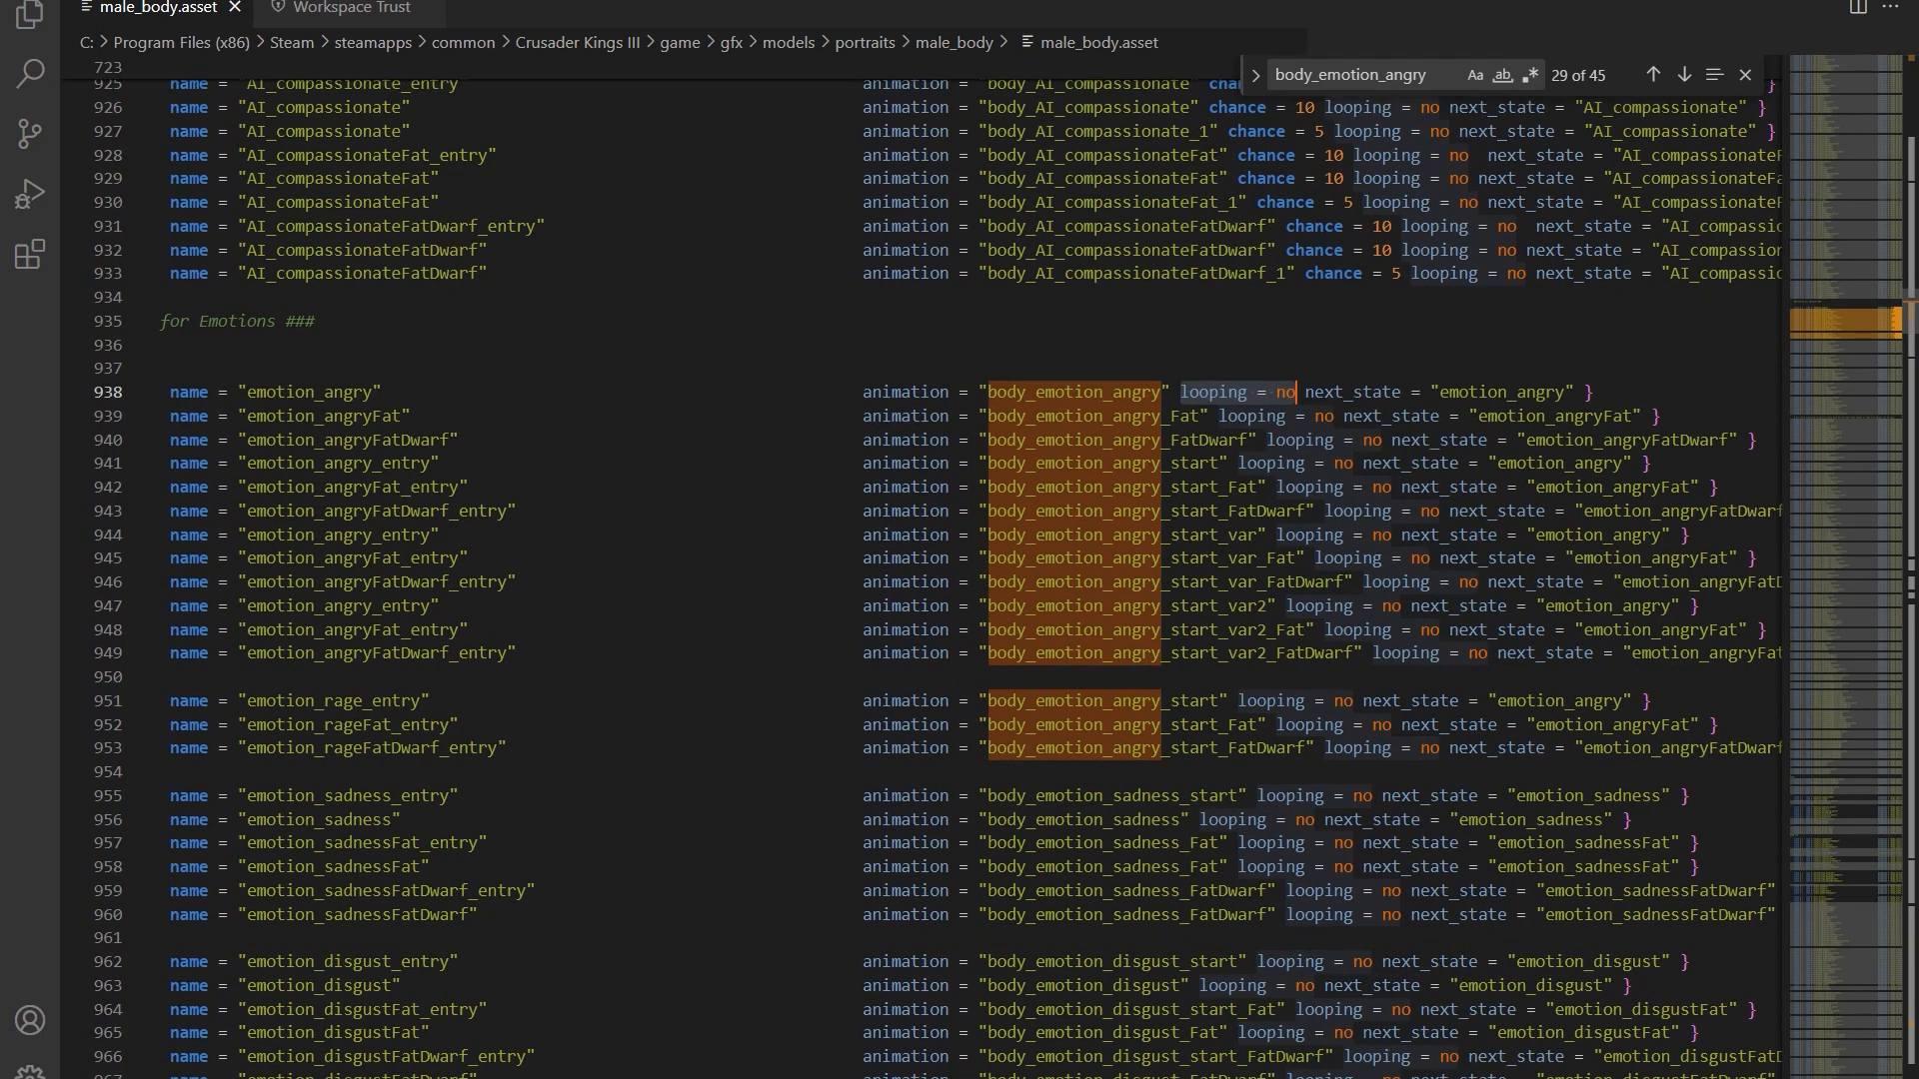
pyautogui.scroll(-2, 959, 559)
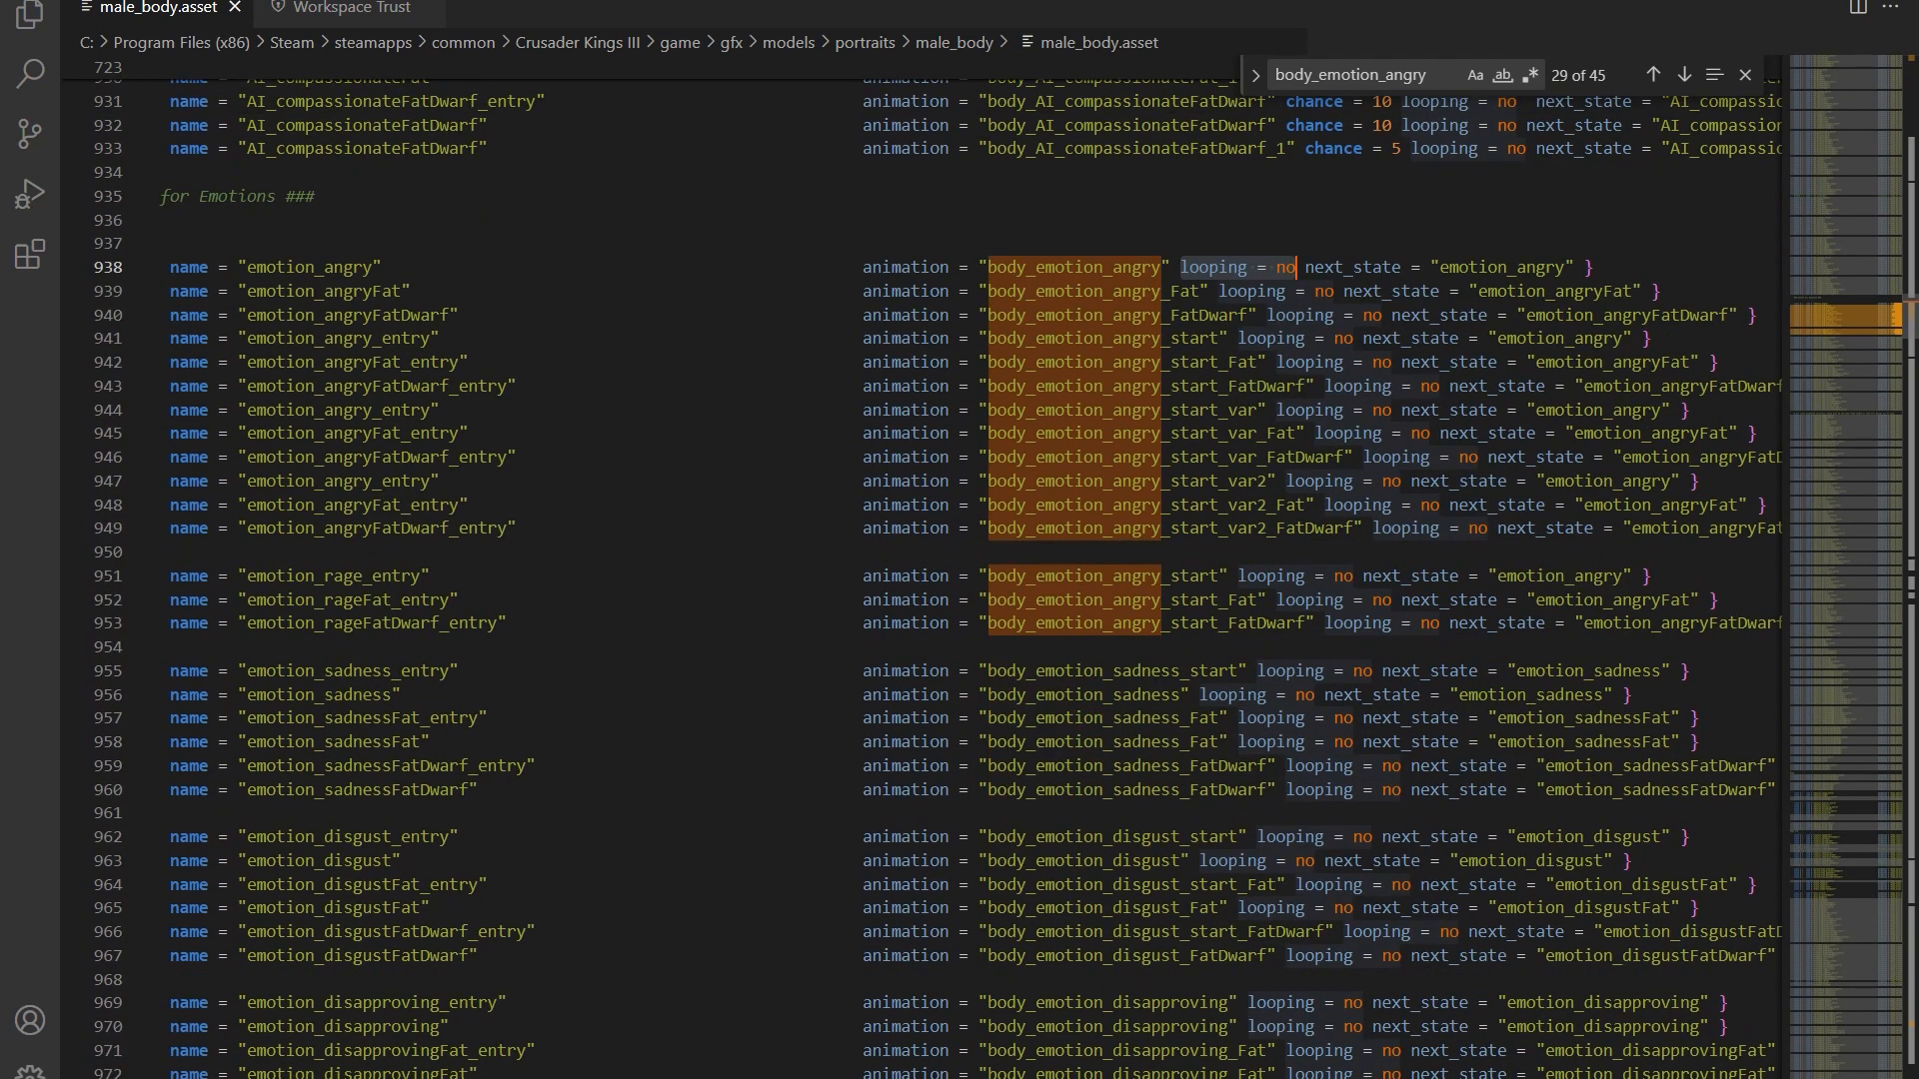
pyautogui.scroll(4, 960, 560)
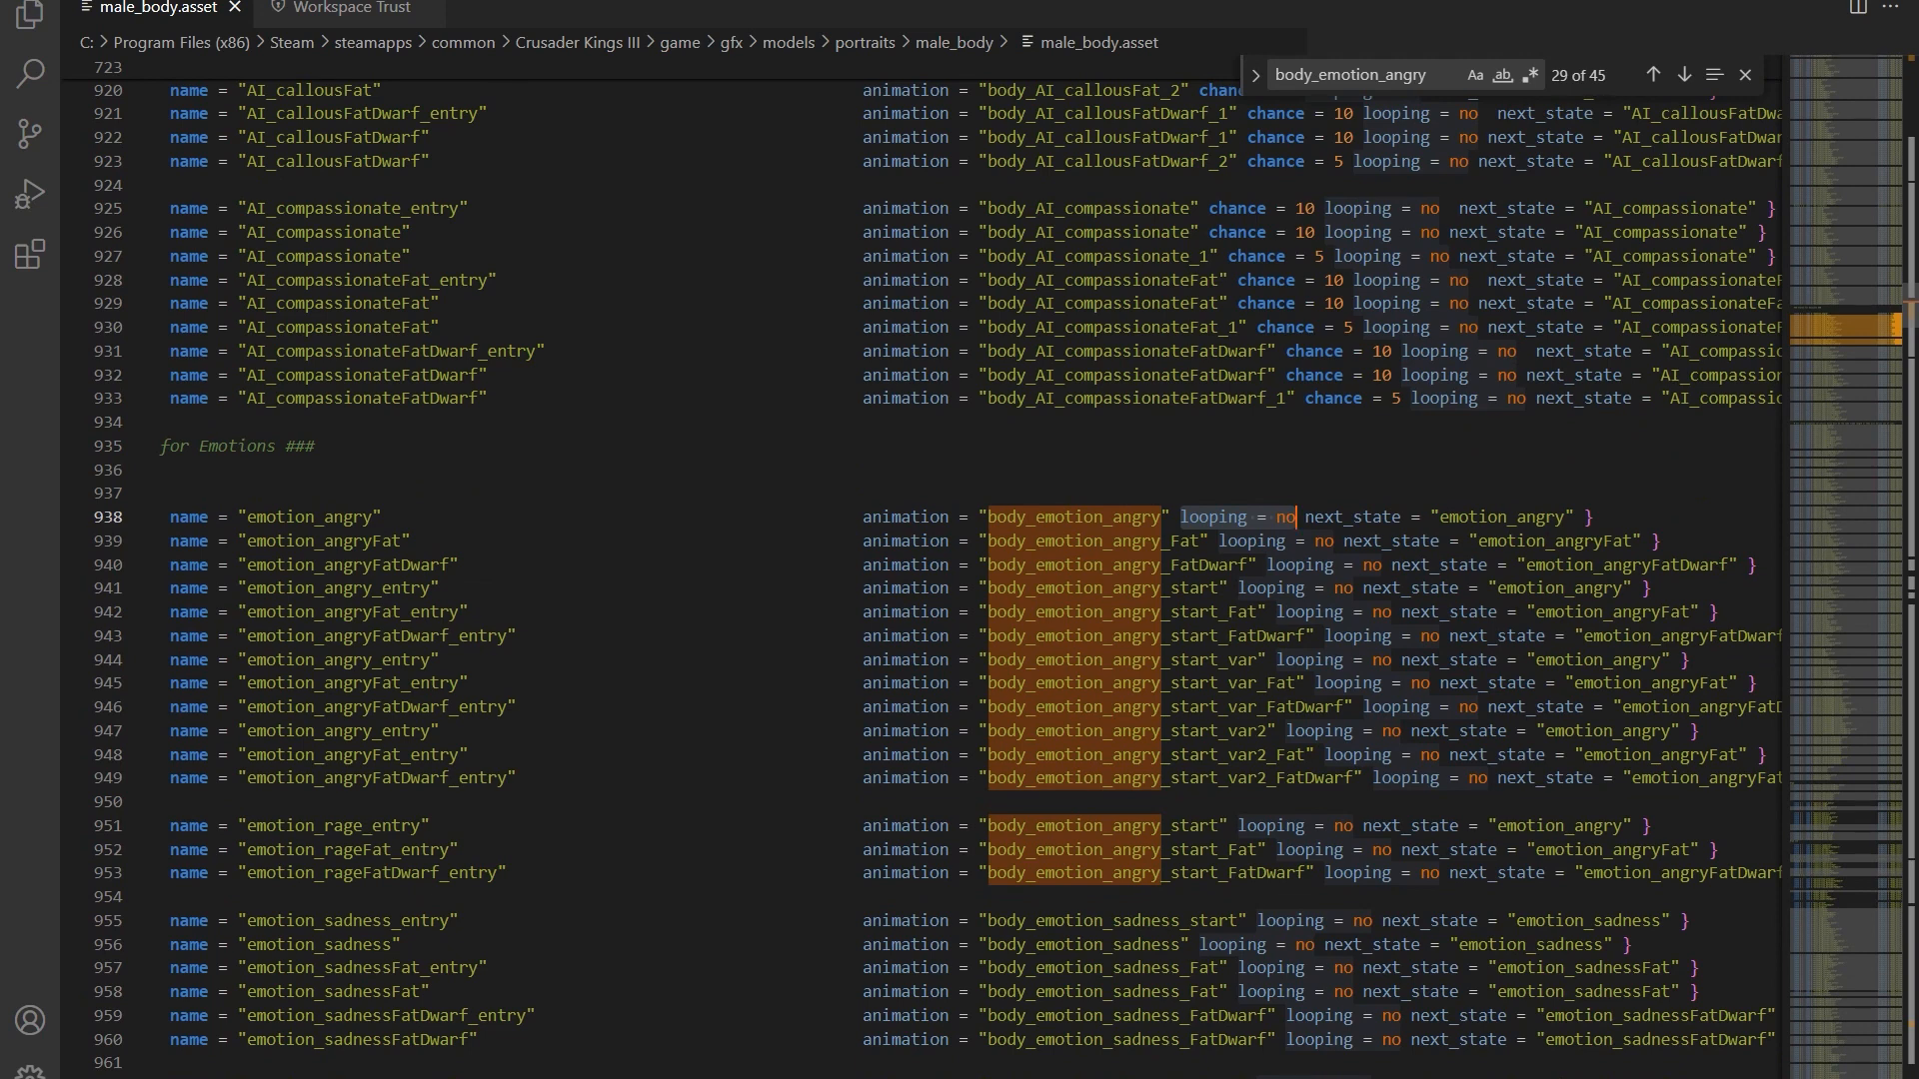
pyautogui.moveTo(411, 233); pyautogui.dragTo(362, 257)
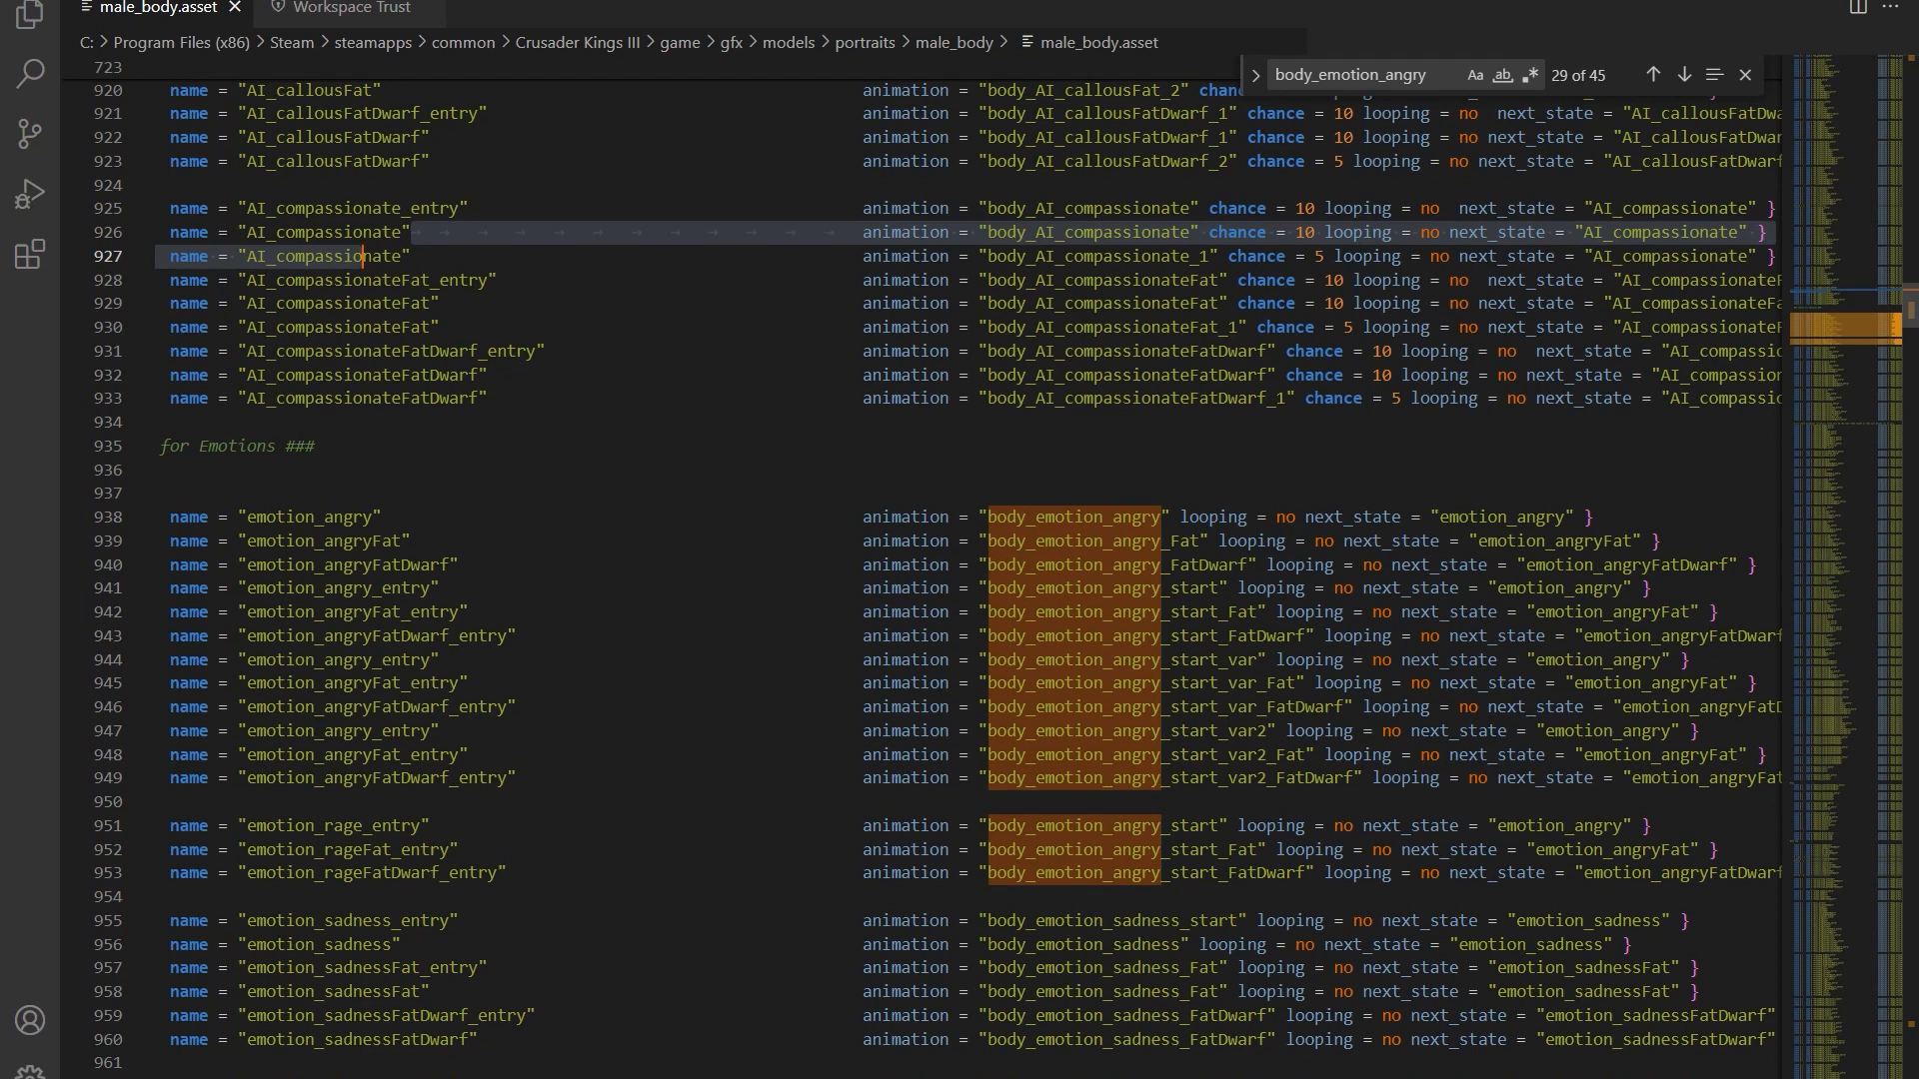
pyautogui.click(1307, 257)
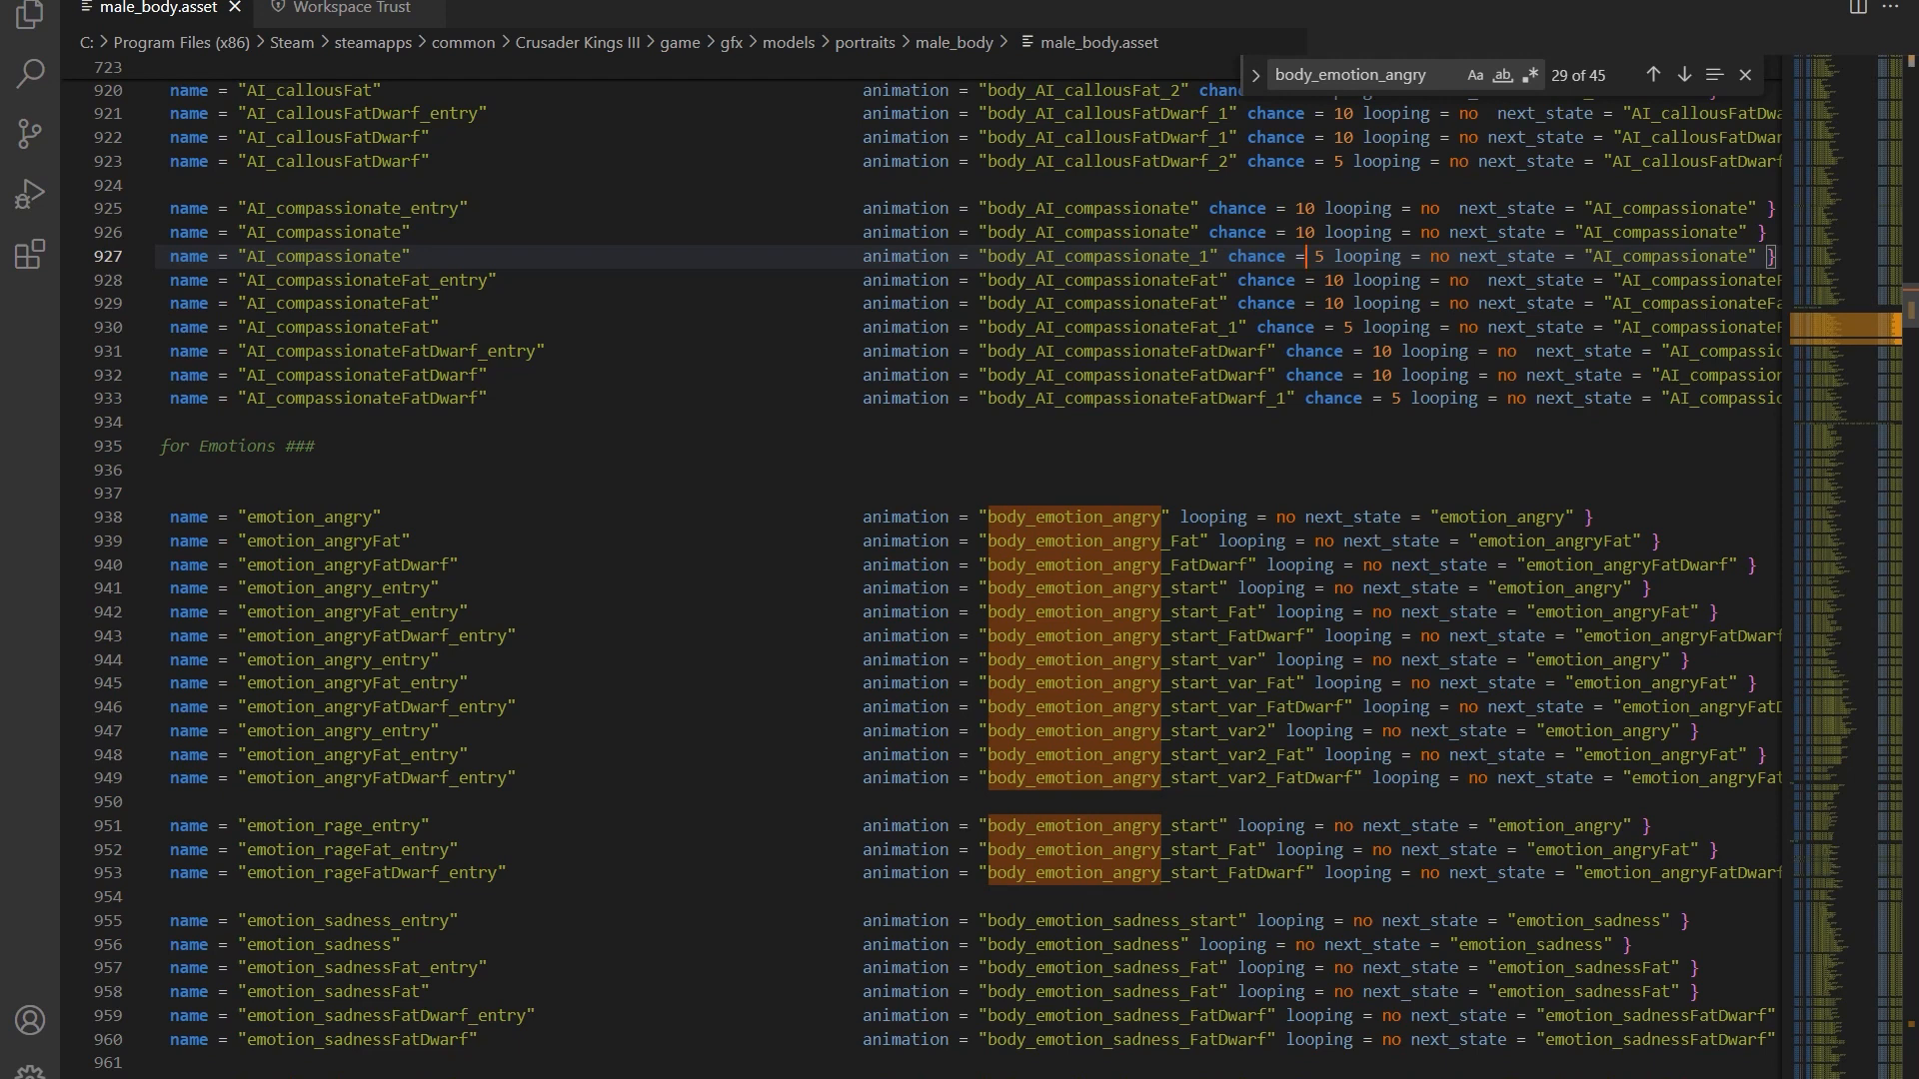
# - Highlight the paired AI_compassionate state lines and check how their next_state value refers back to the AI_compassionate name
pyautogui.scroll(1, 1305, 319)
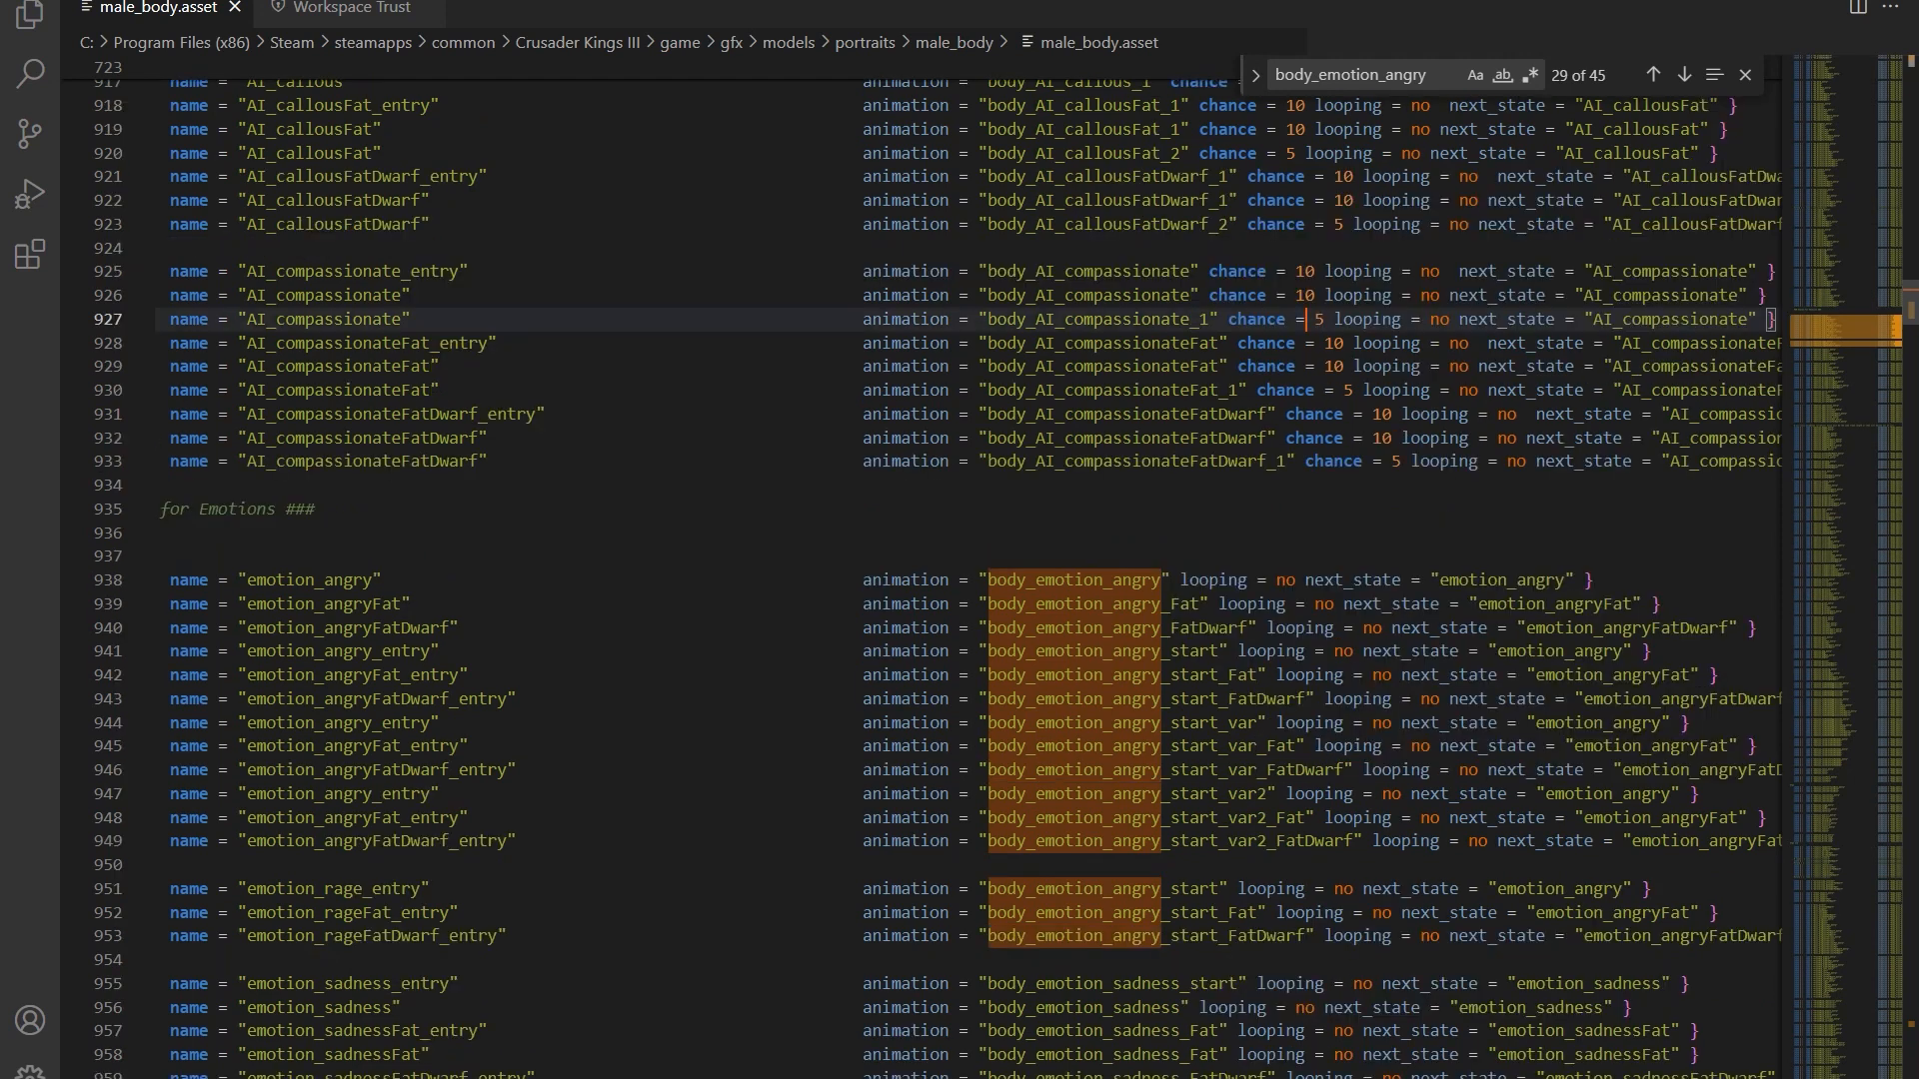
pyautogui.moveTo(411, 320); pyautogui.dragTo(156, 296)
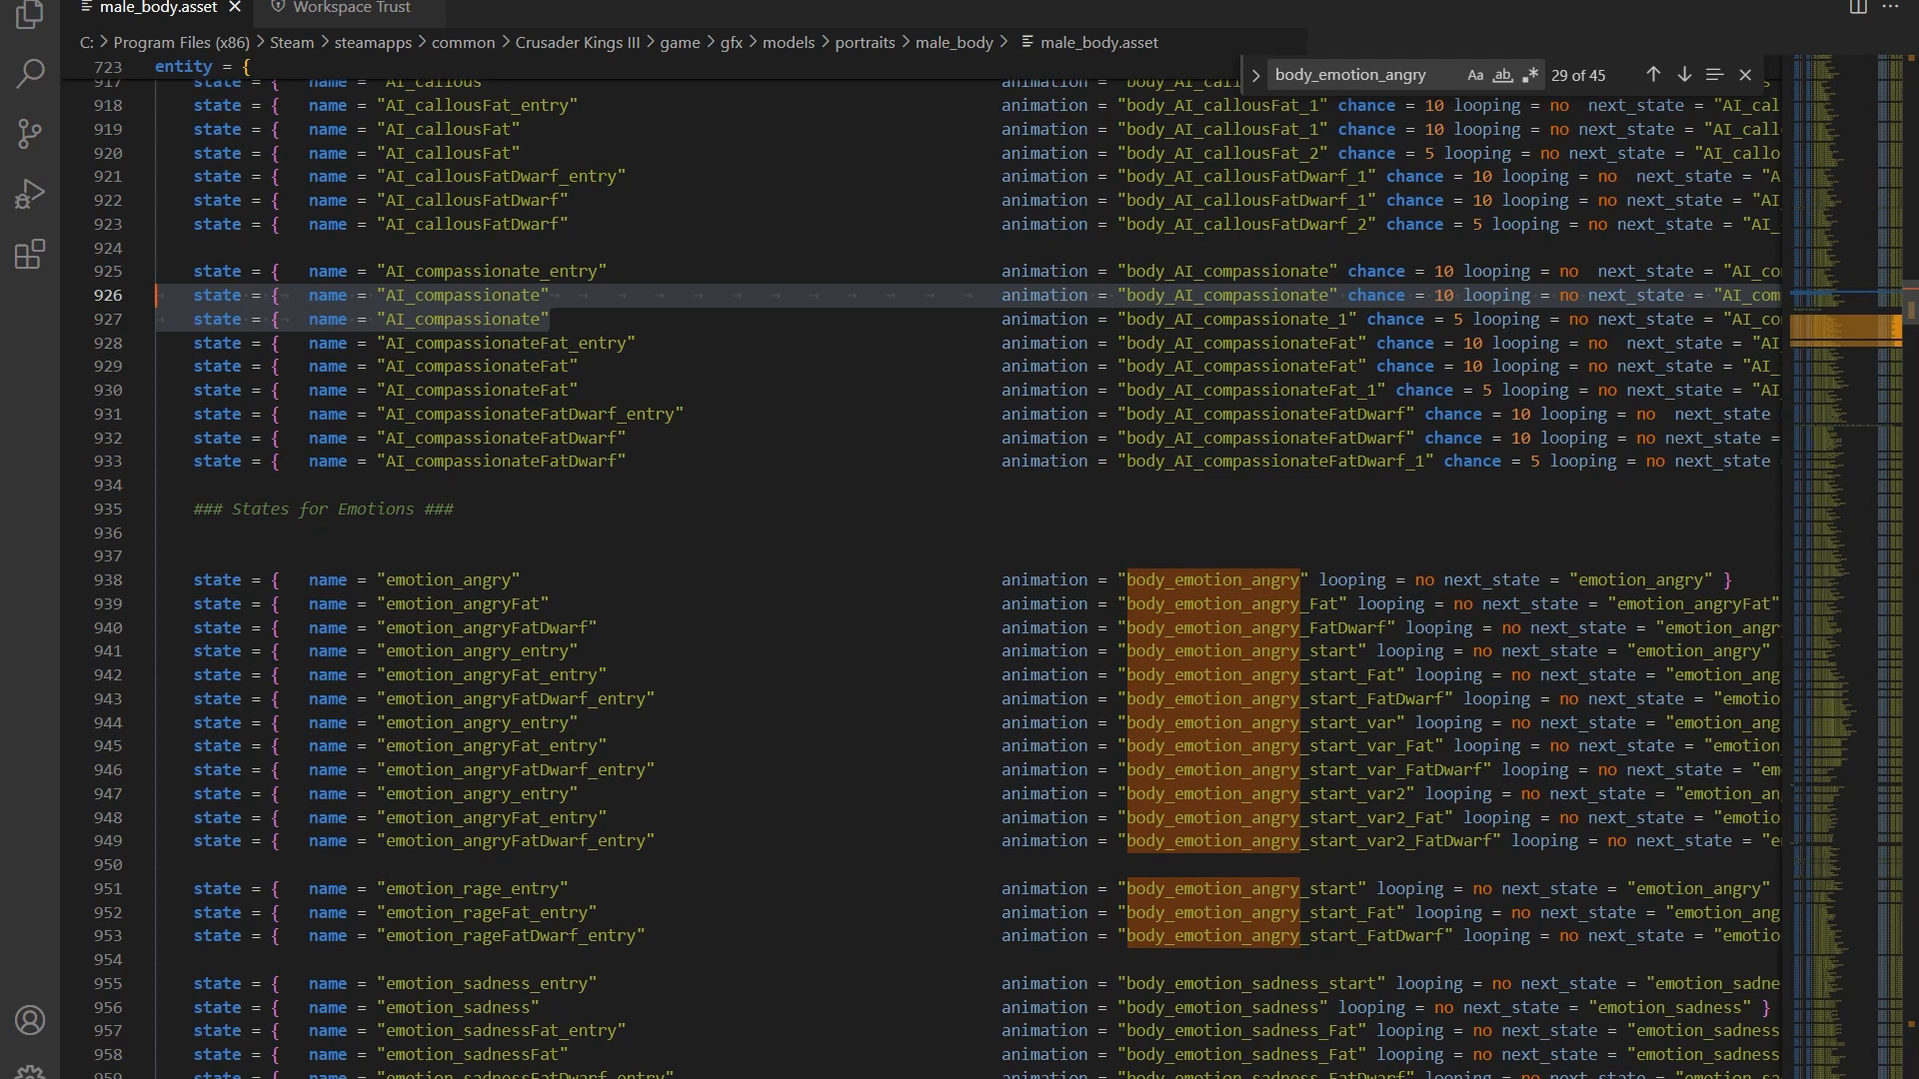
pyautogui.scroll(4, 960, 559)
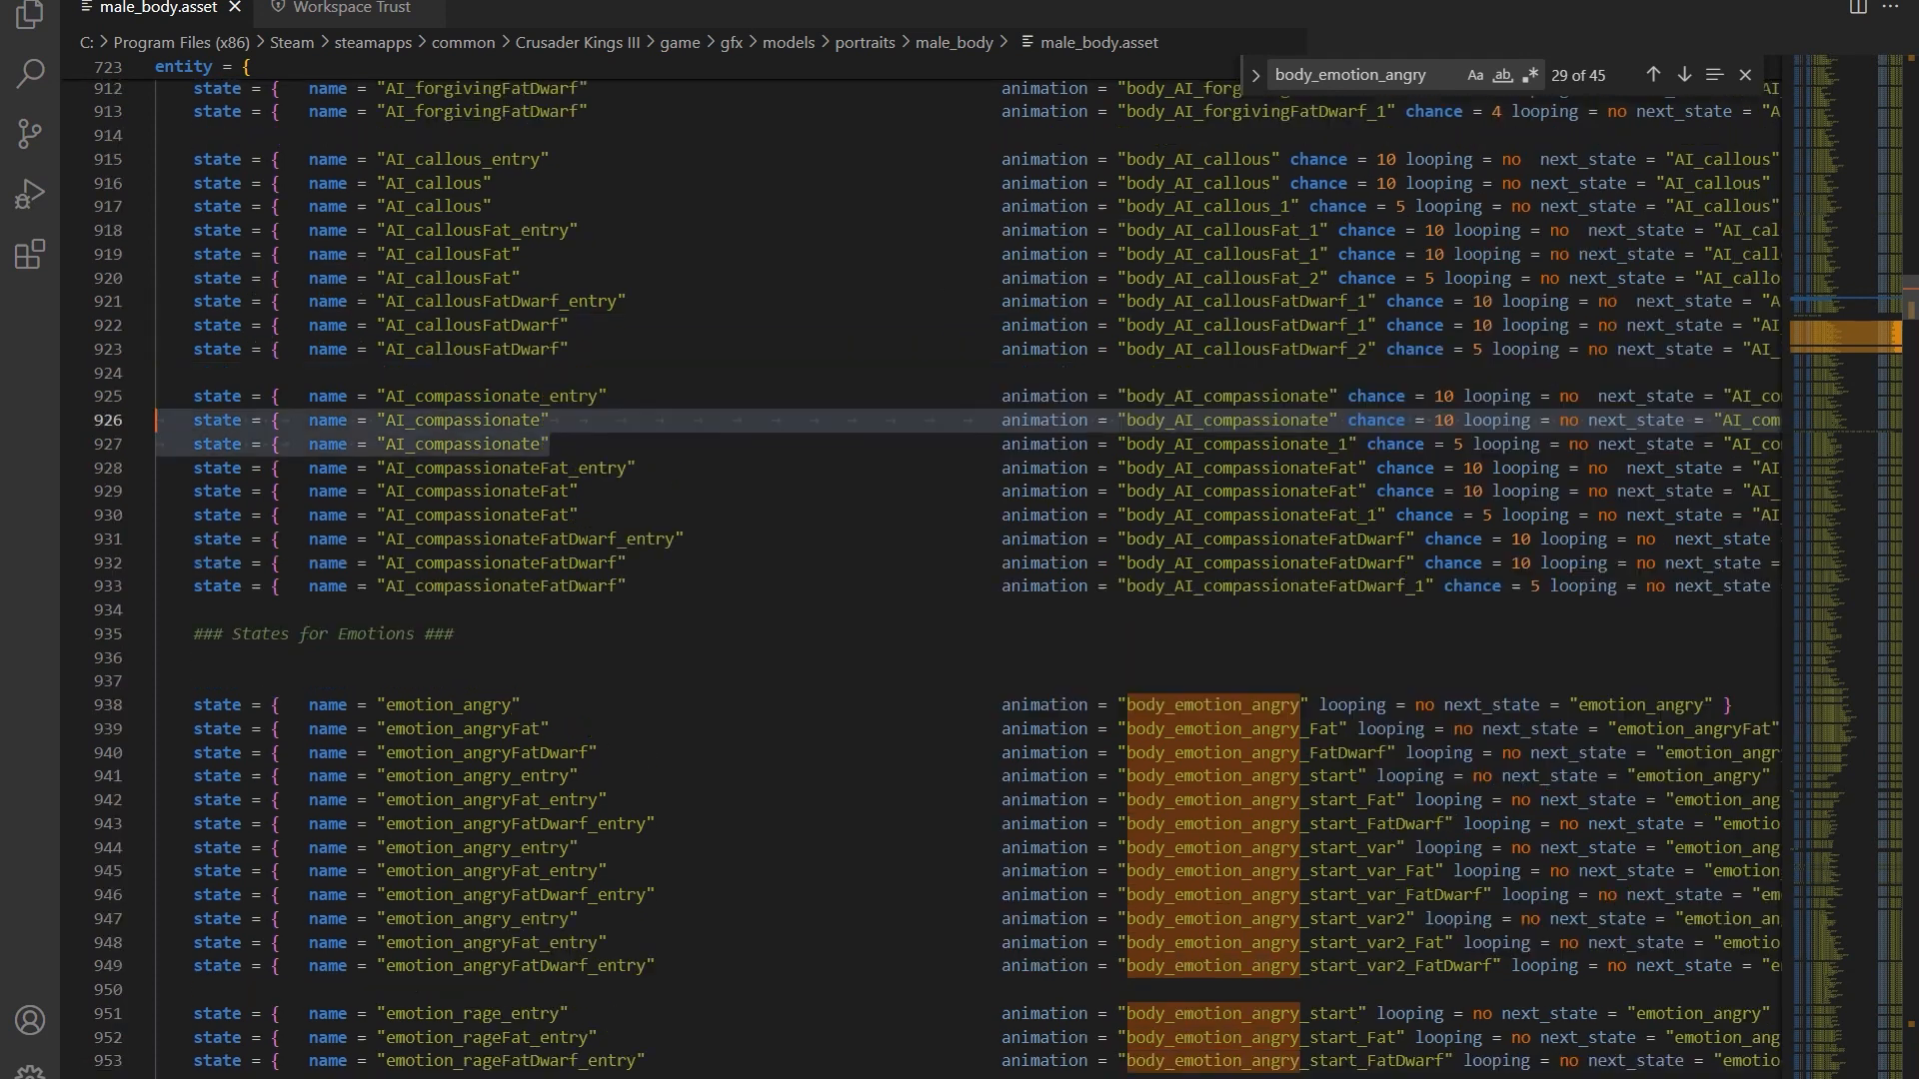
pyautogui.scroll(-3, 960, 559)
pyautogui.hscroll(3, 960, 560)
pyautogui.hscroll(2, 959, 560)
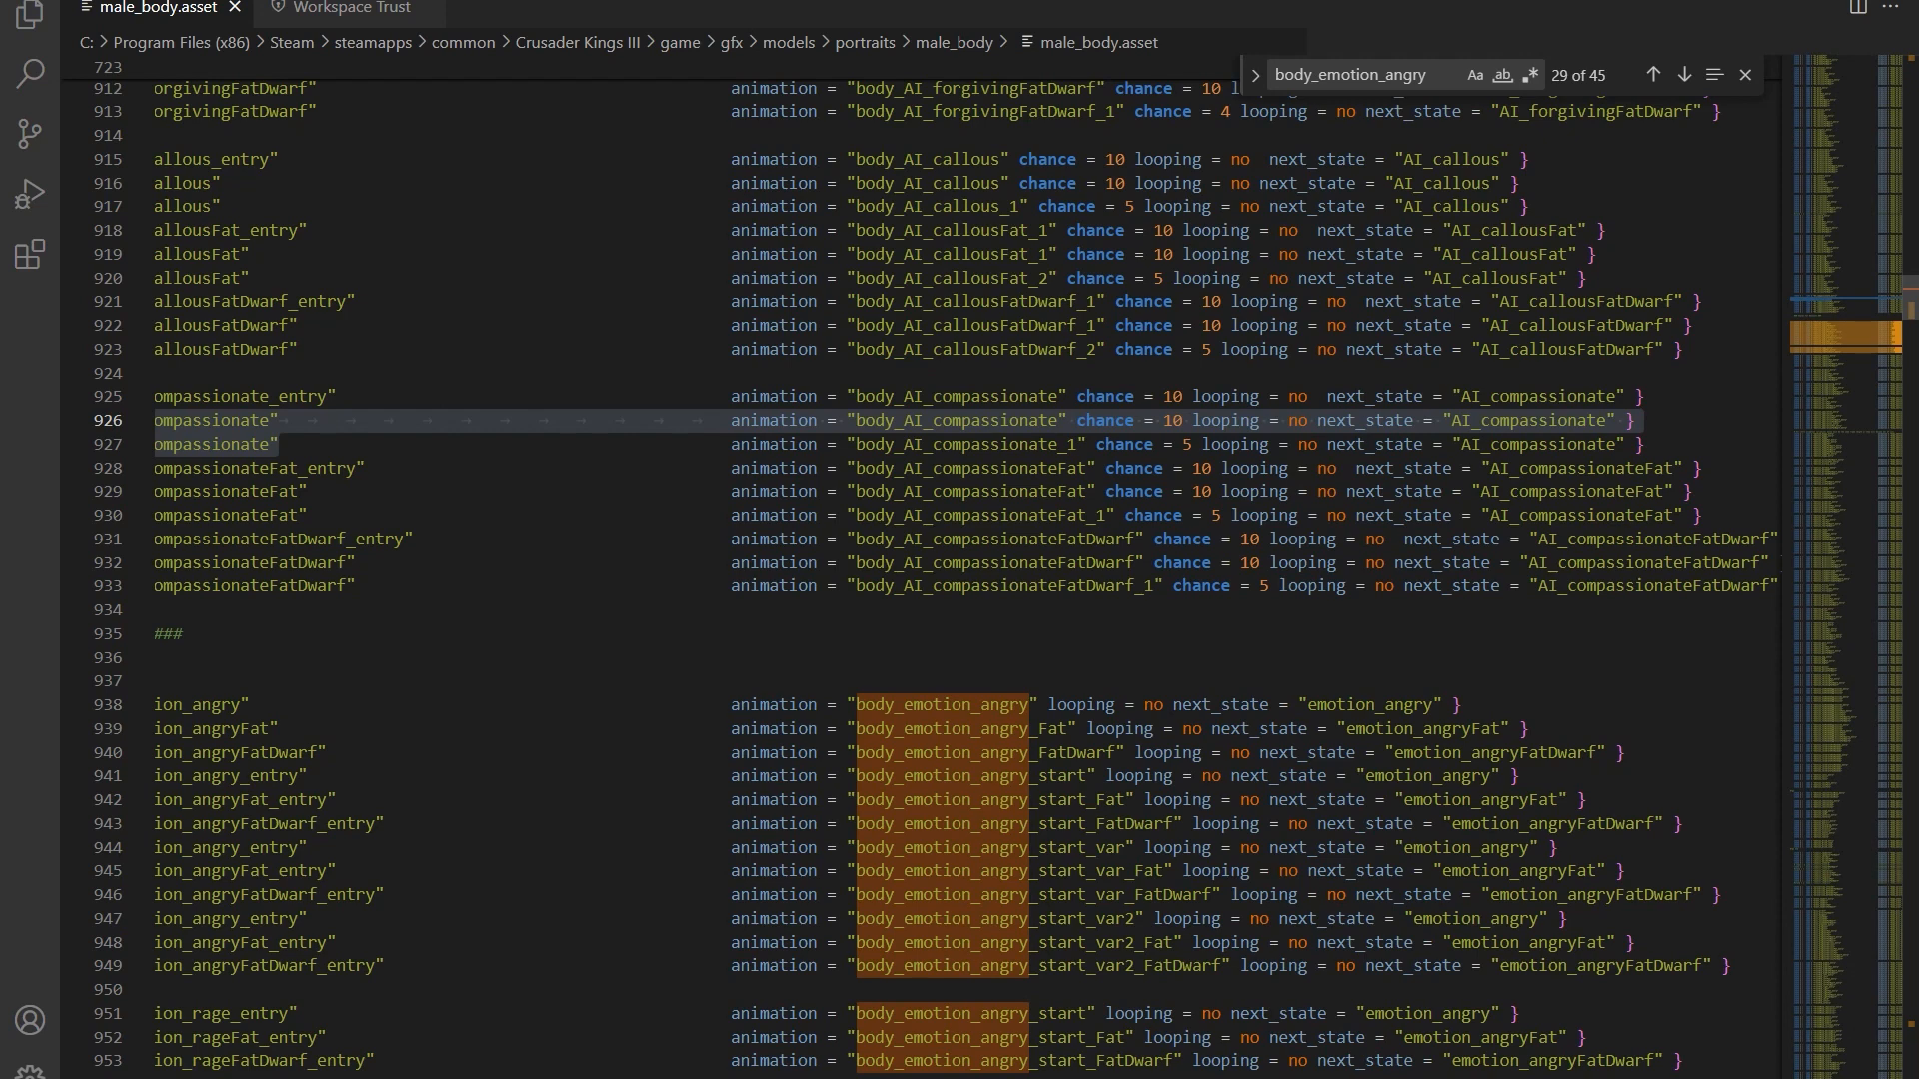
pyautogui.click(1510, 444)
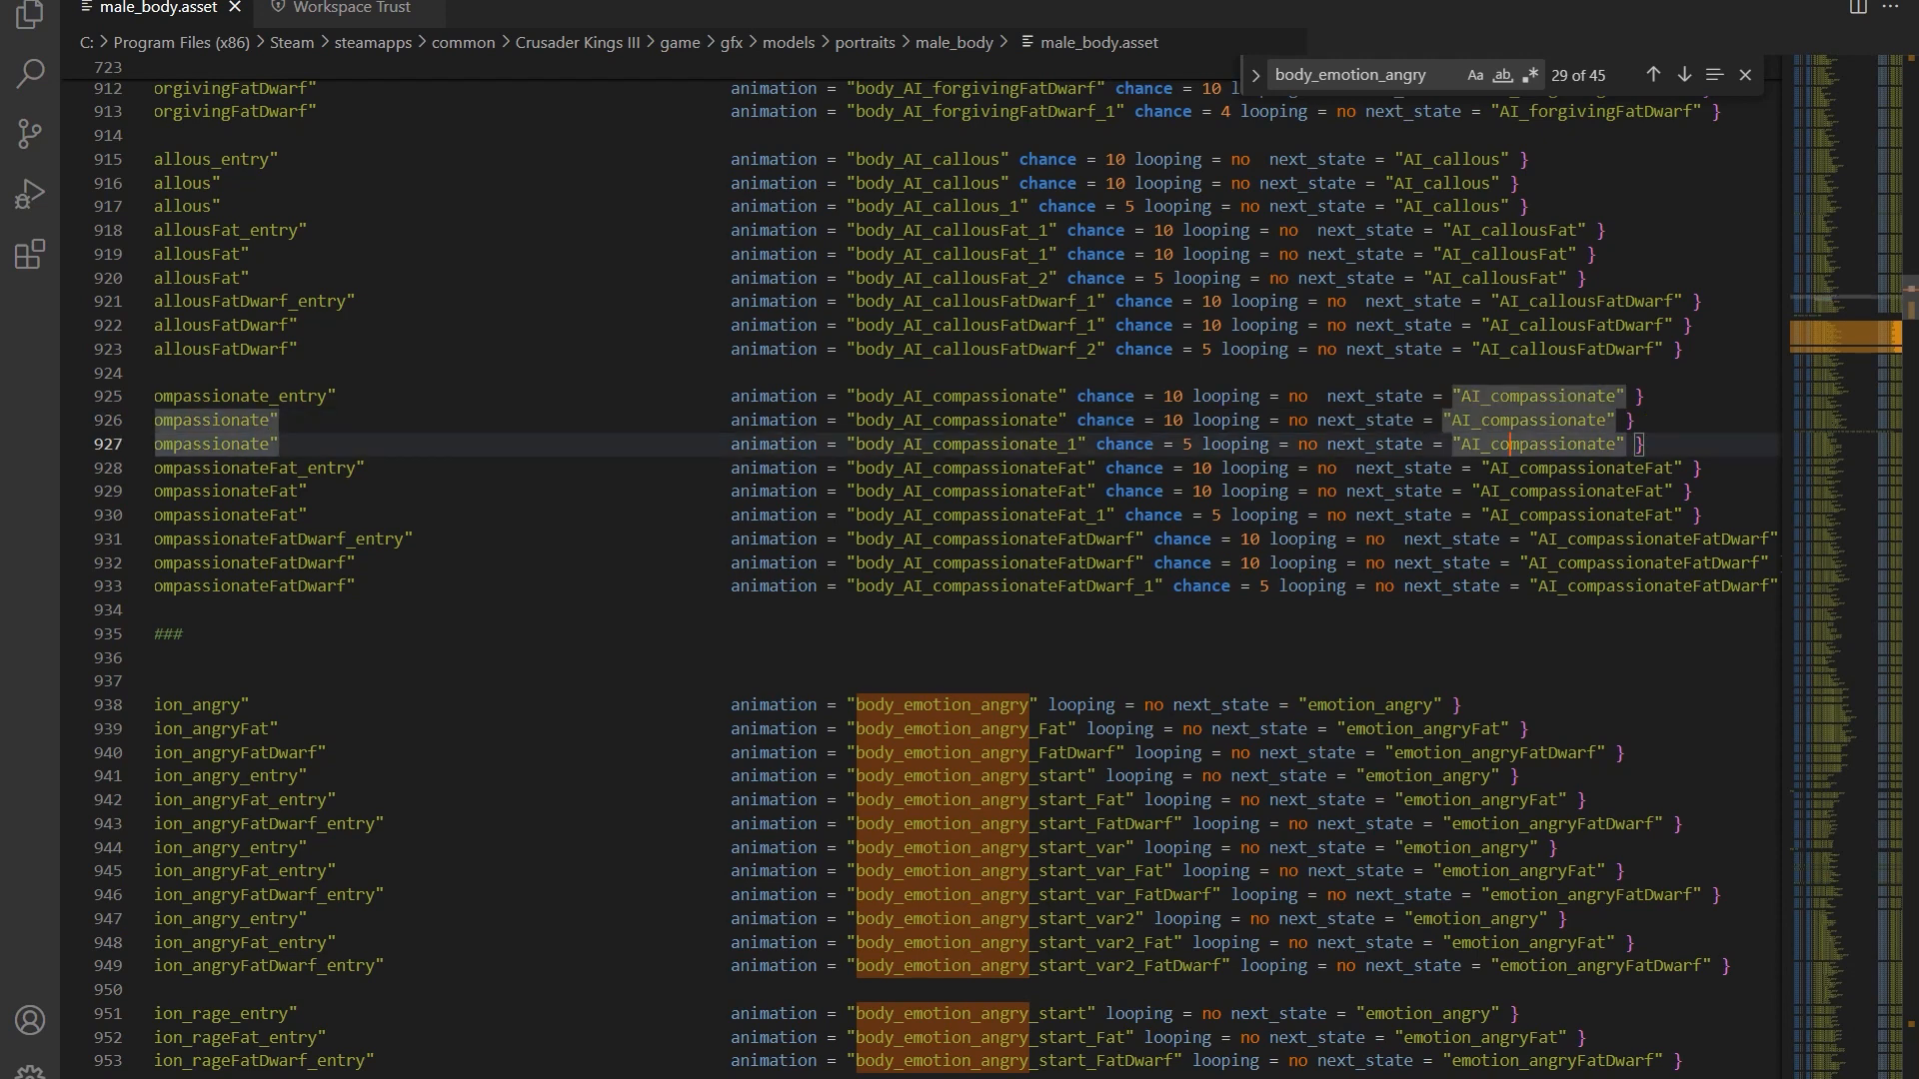
pyautogui.click(270, 420)
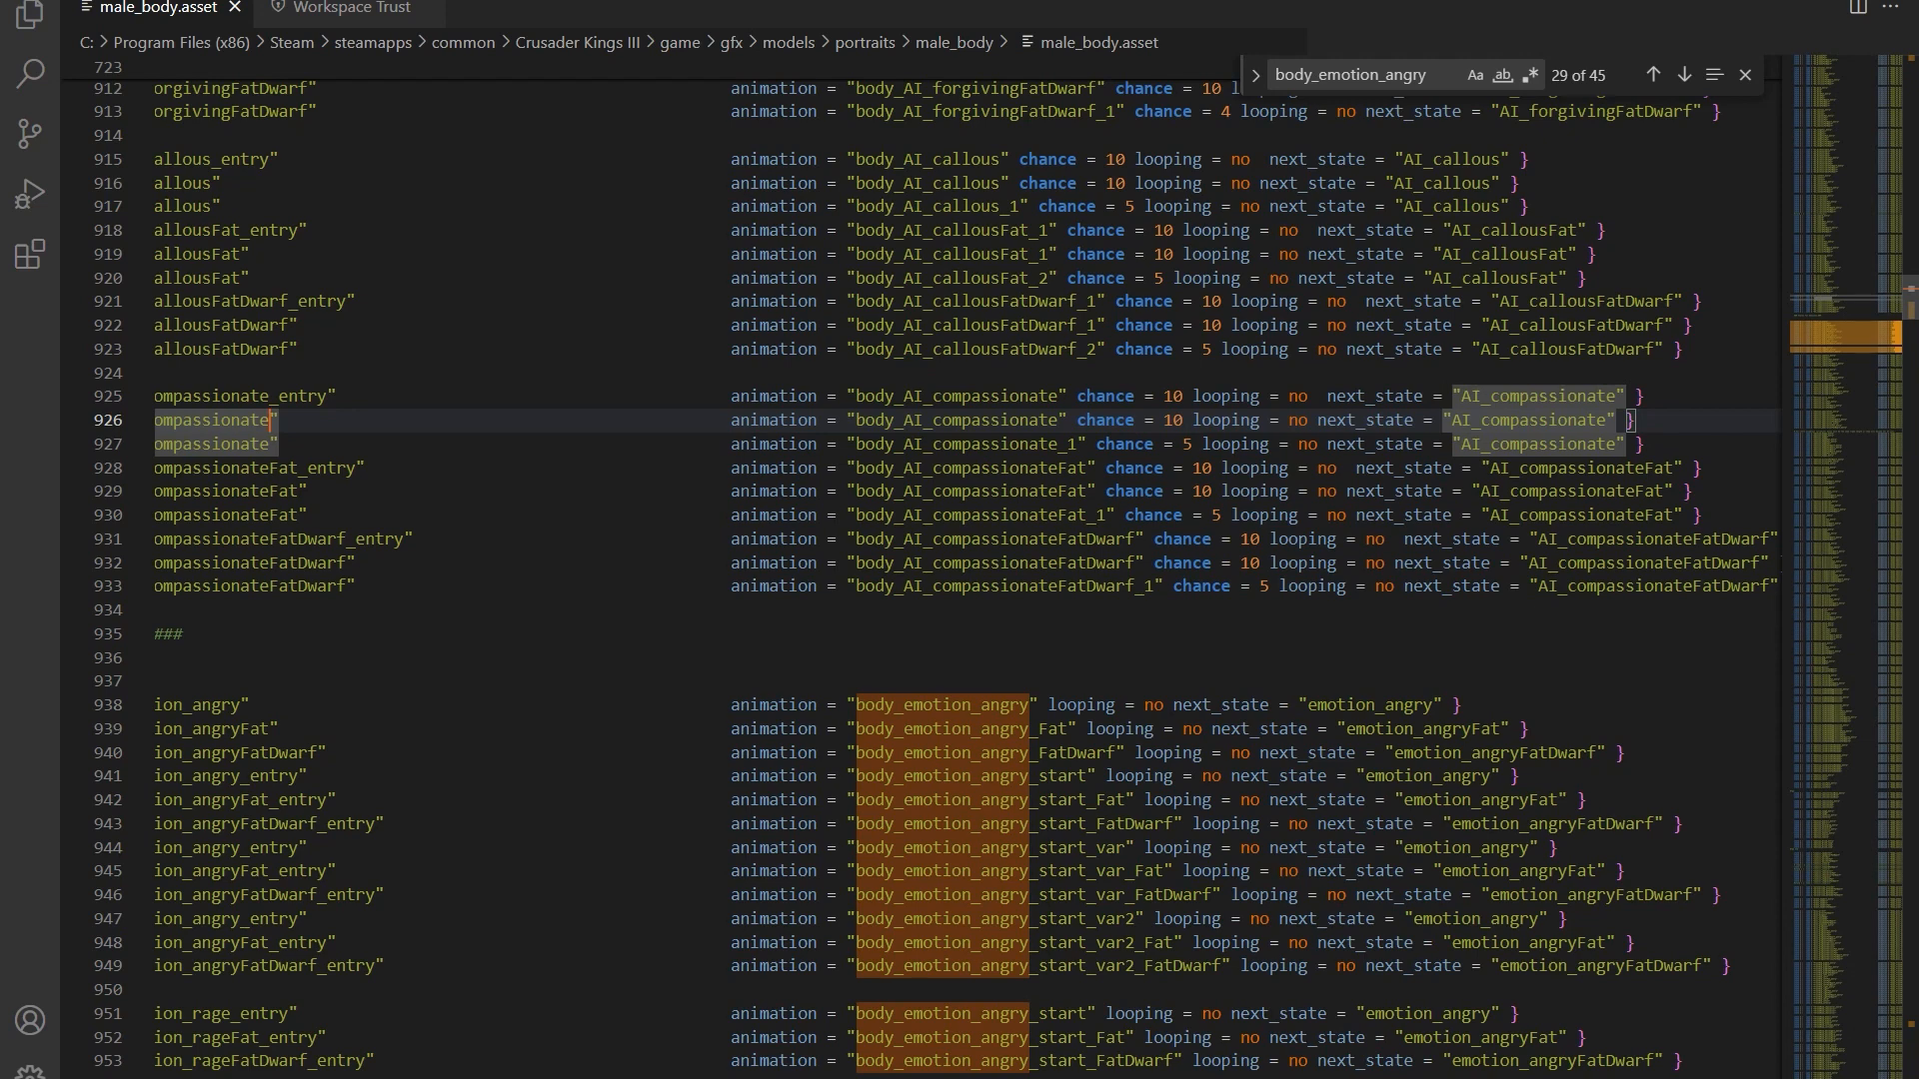
# - Examine the surrounding emotion and AI personality states for their animation, chance, looping and next_state settings
pyautogui.scroll(-1, 940, 569)
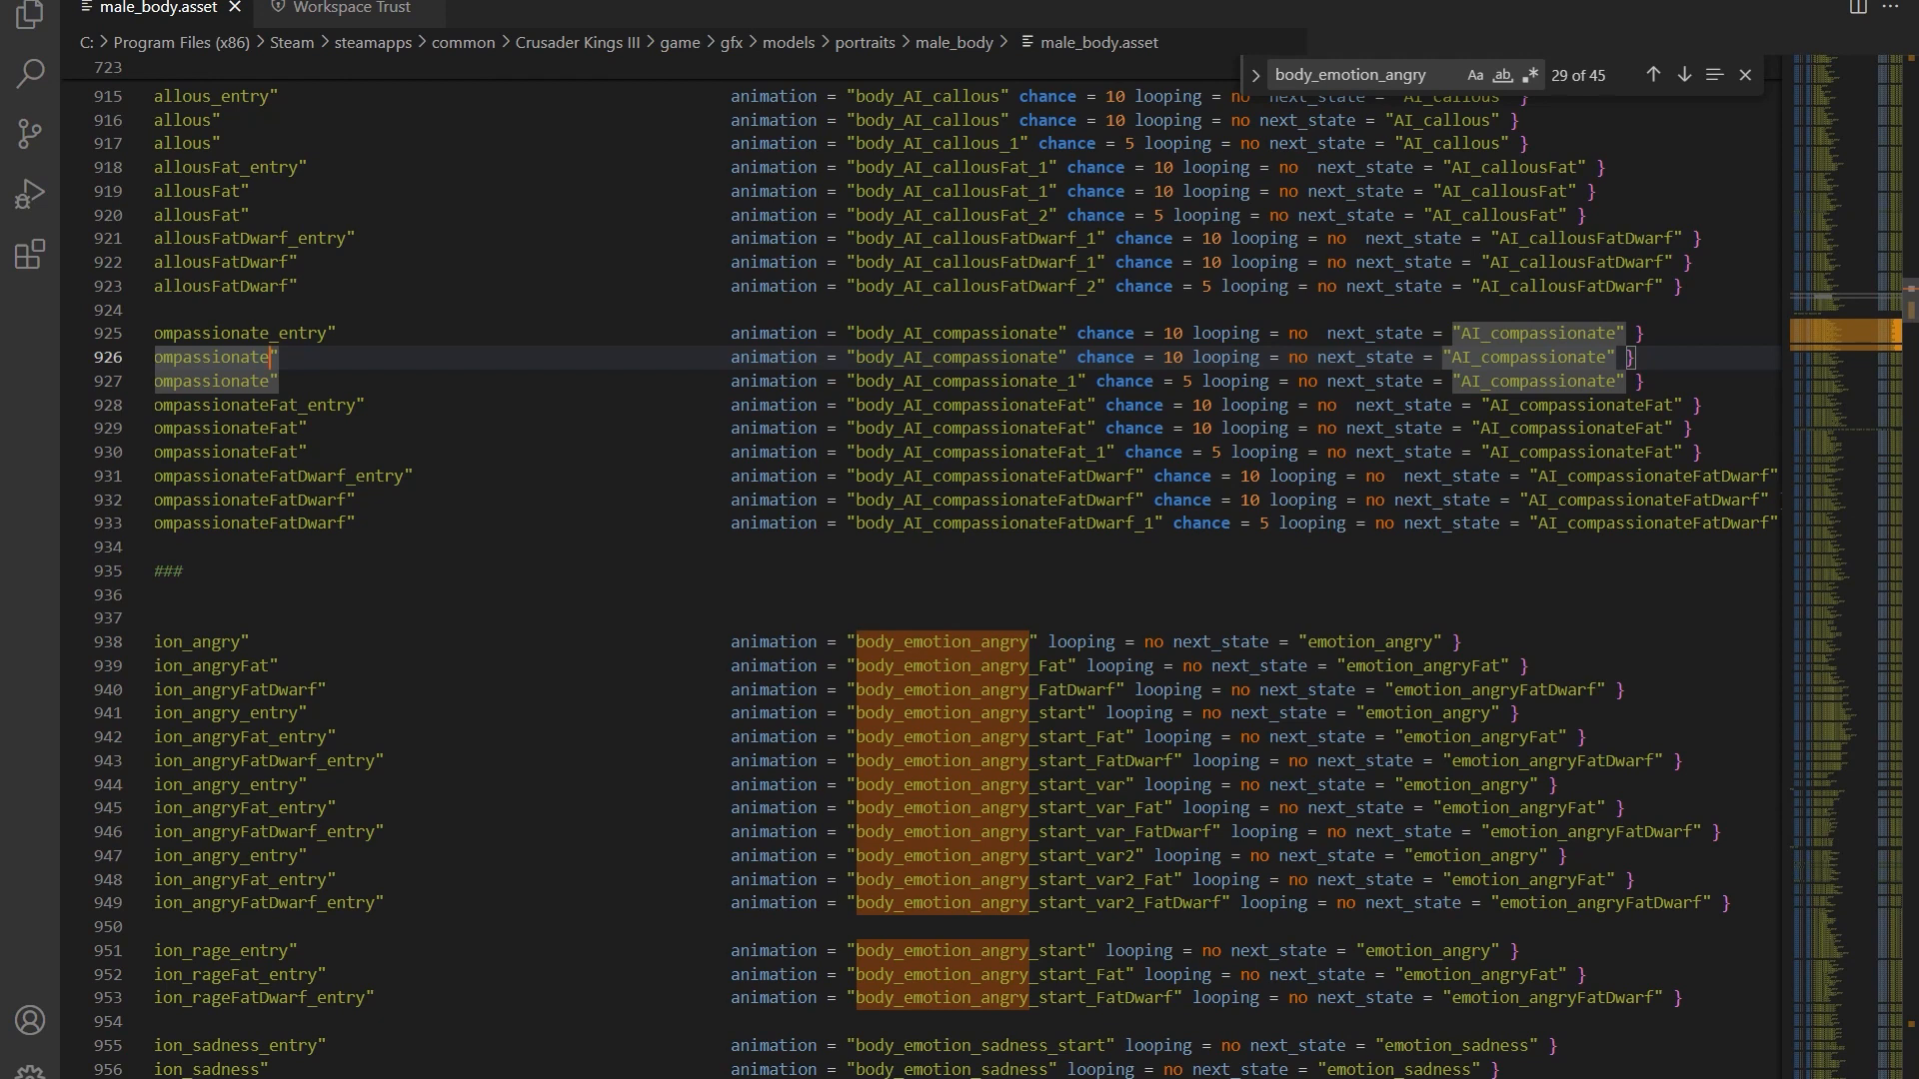
pyautogui.scroll(-2, 899, 559)
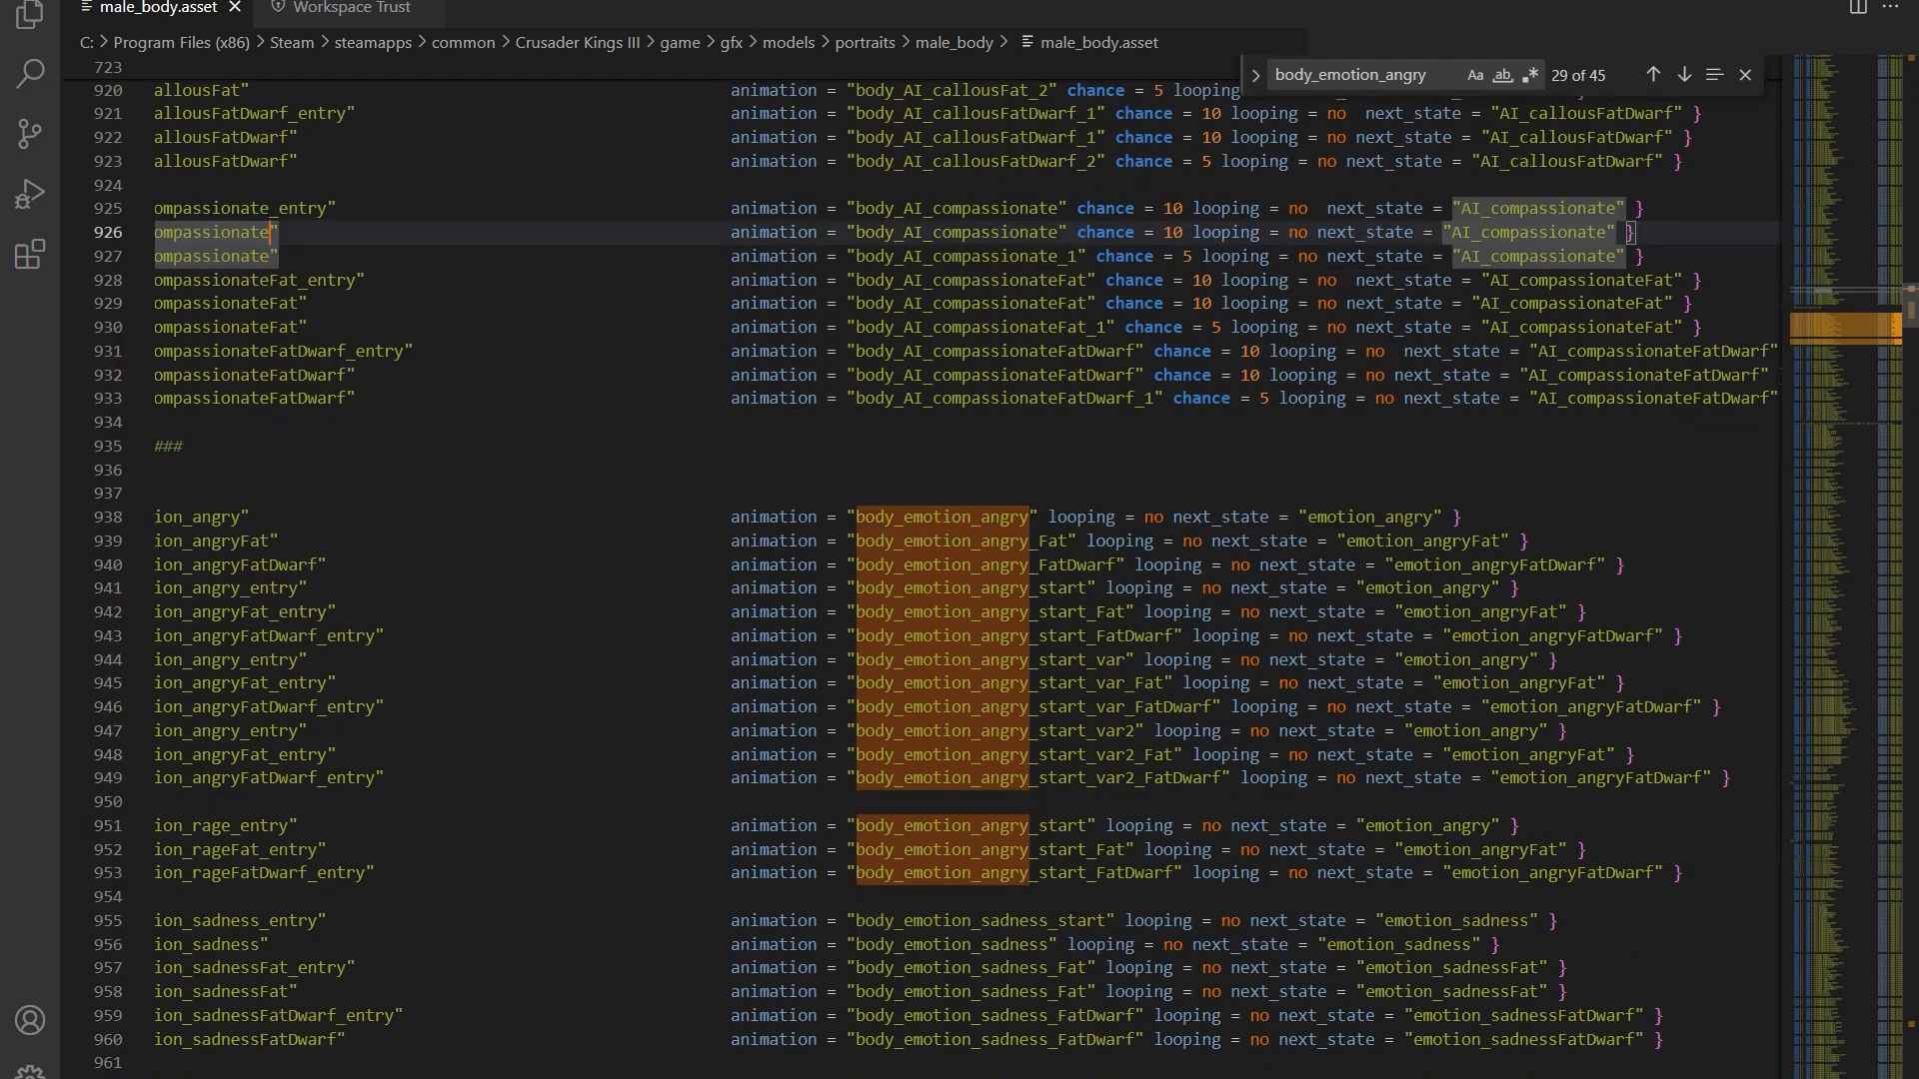
pyautogui.scroll(-2, 900, 560)
pyautogui.scroll(3, 899, 560)
pyautogui.scroll(-1, 899, 559)
pyautogui.scroll(-1, 899, 559)
pyautogui.scroll(-3, 900, 560)
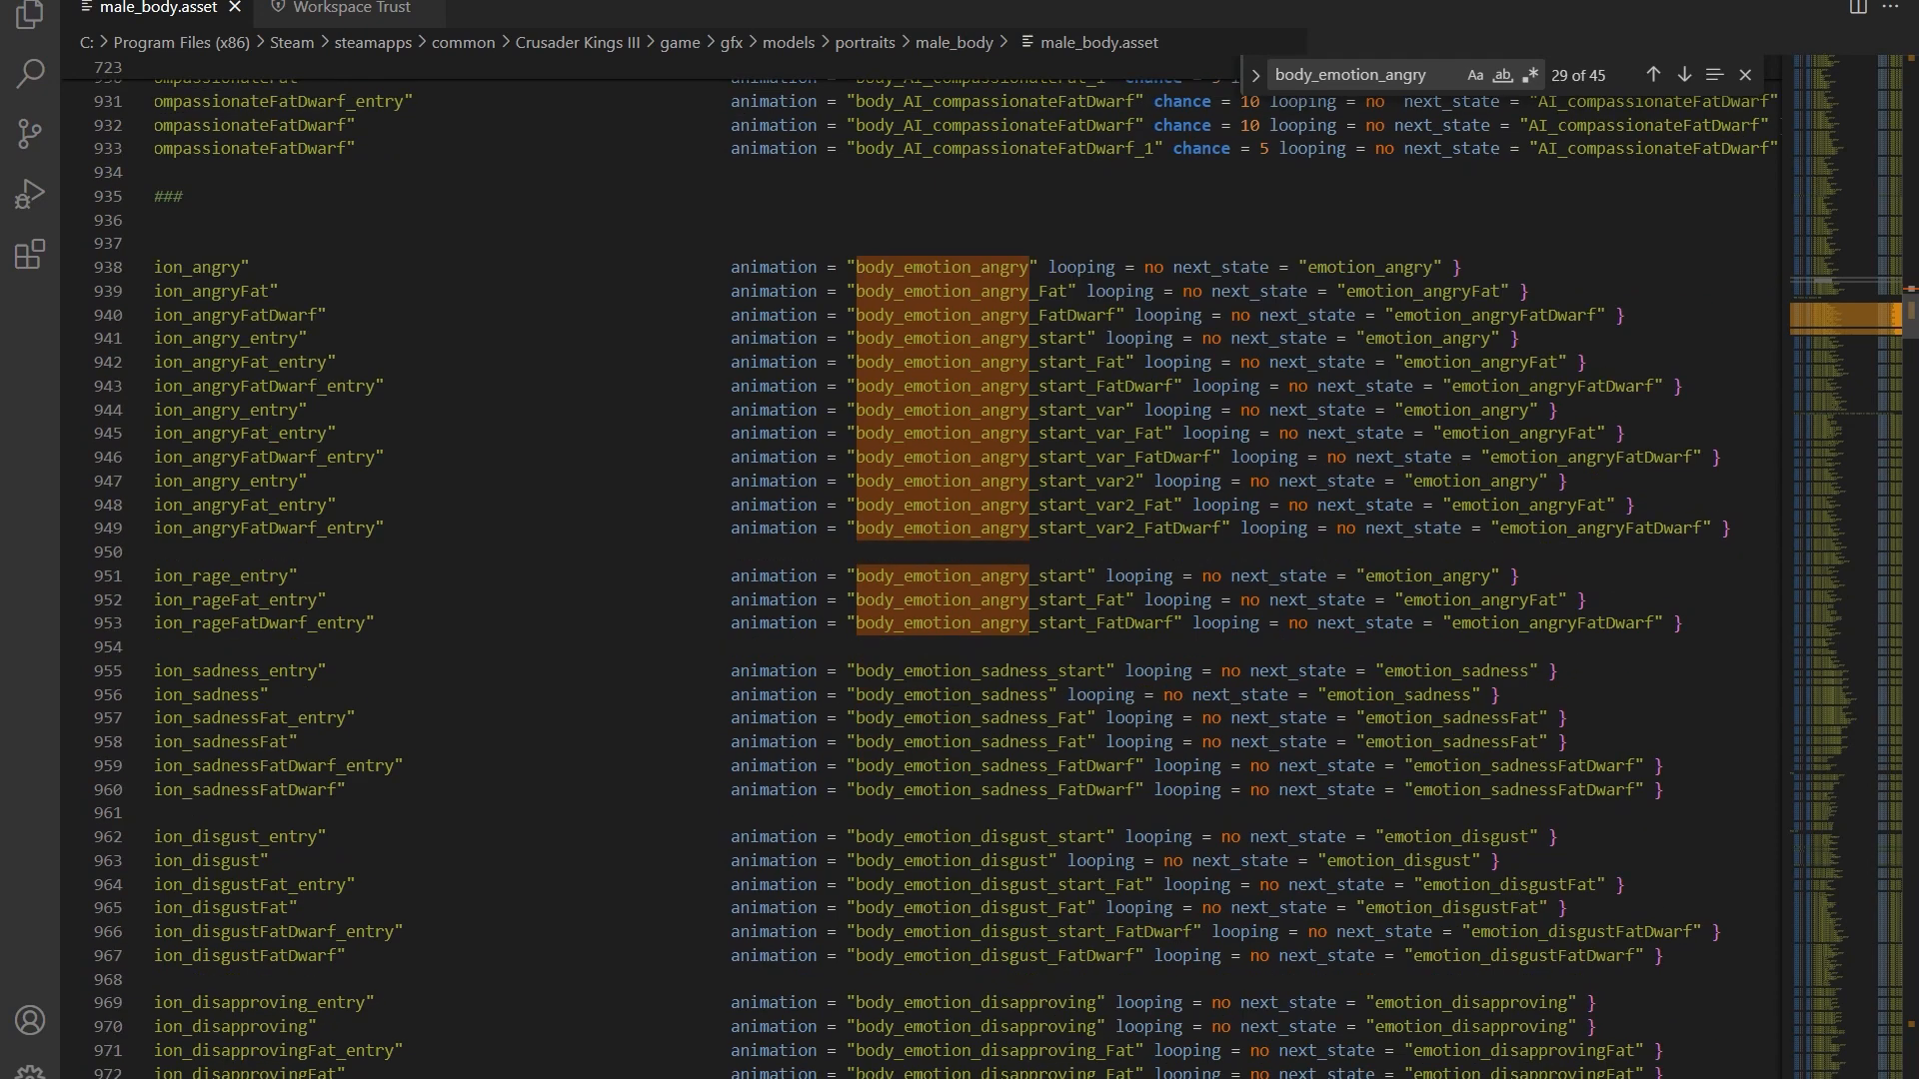
pyautogui.scroll(-1, 899, 559)
pyautogui.scroll(14, 900, 560)
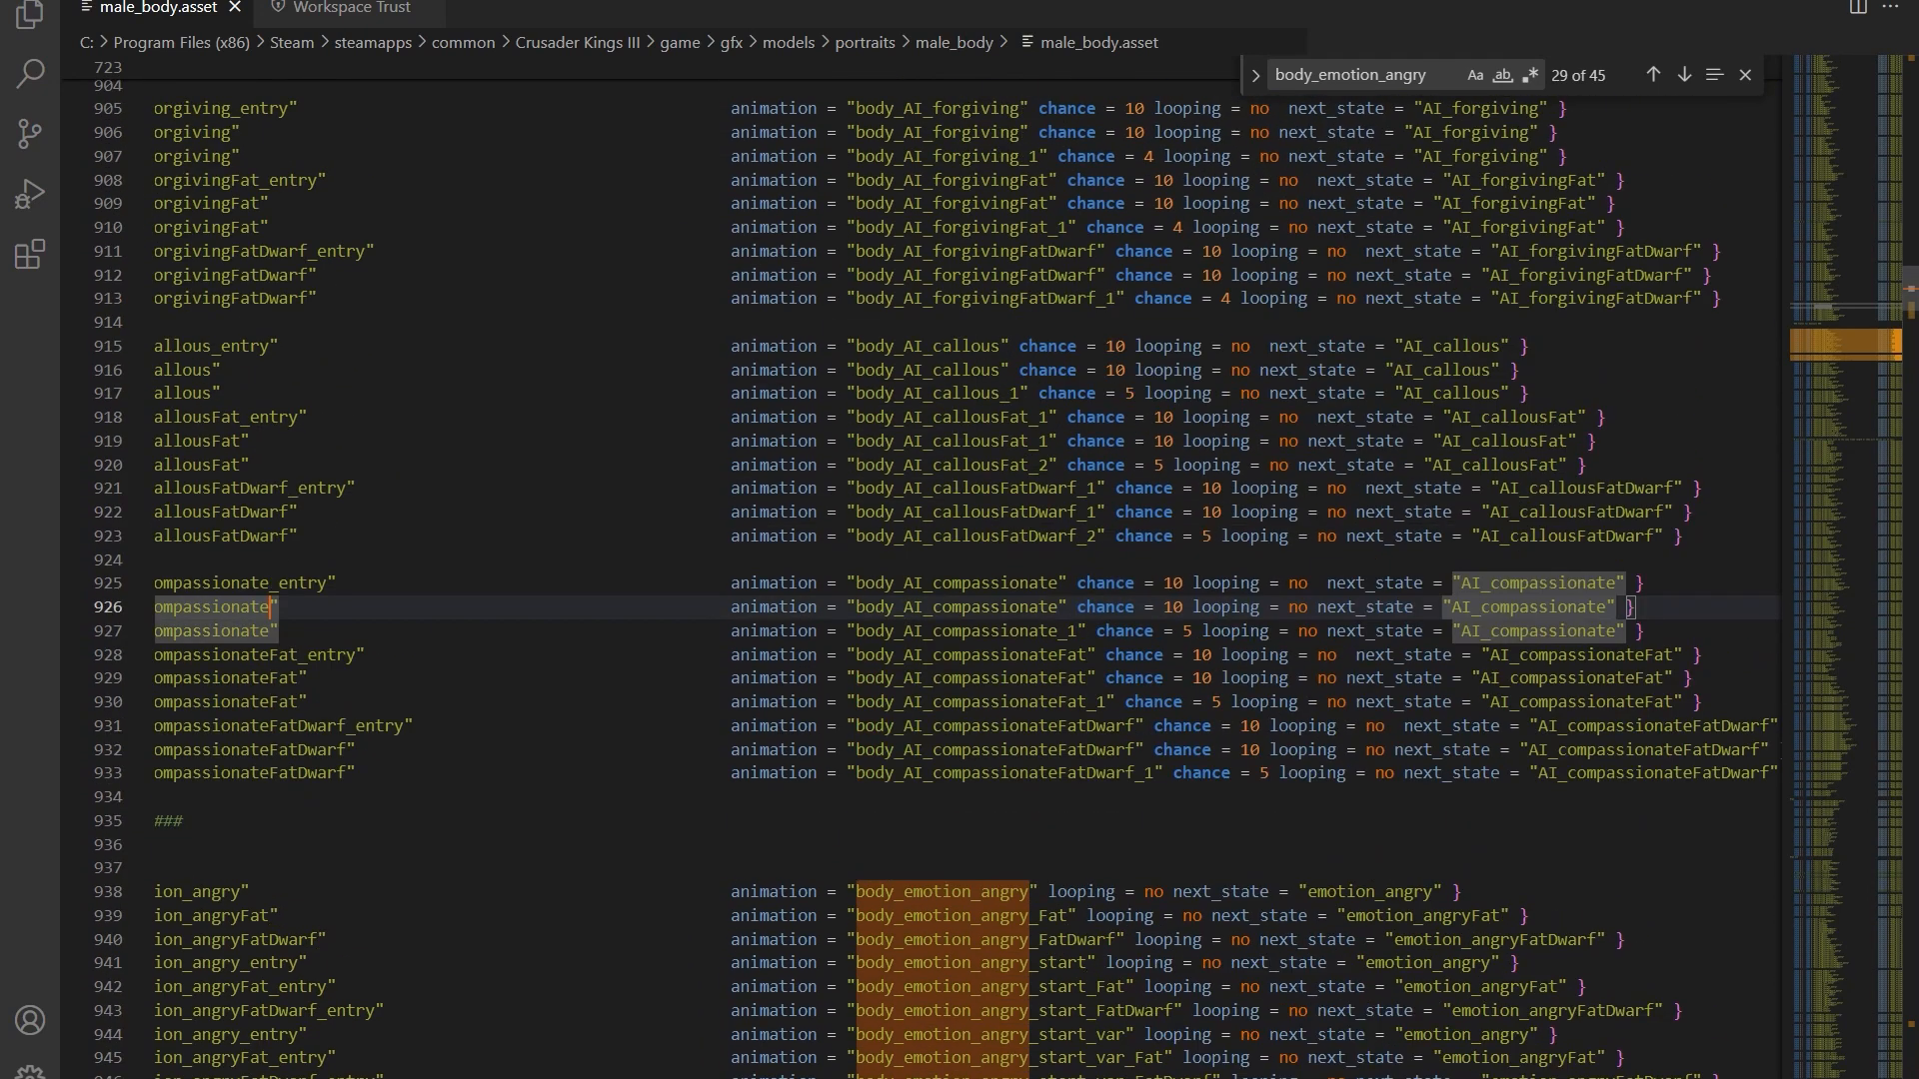
pyautogui.scroll(13, 899, 560)
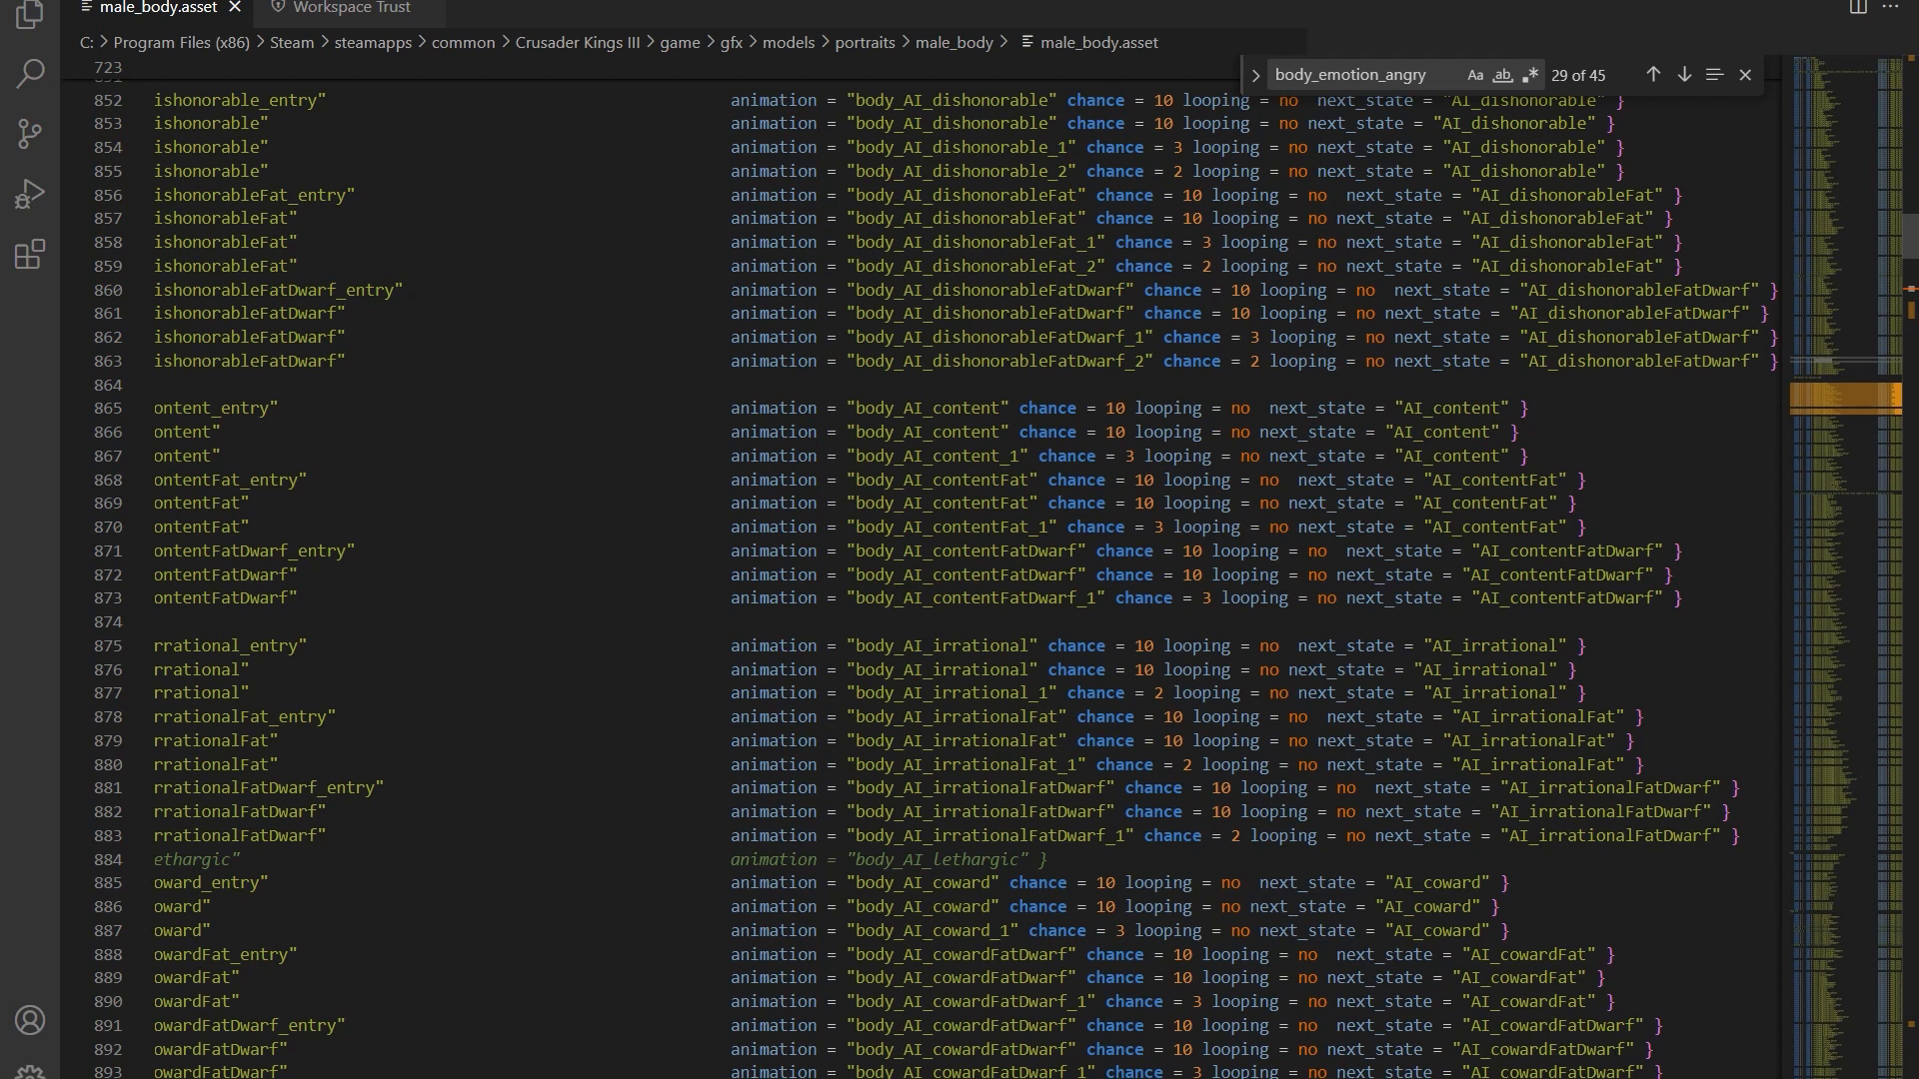
pyautogui.scroll(-4, 919, 569)
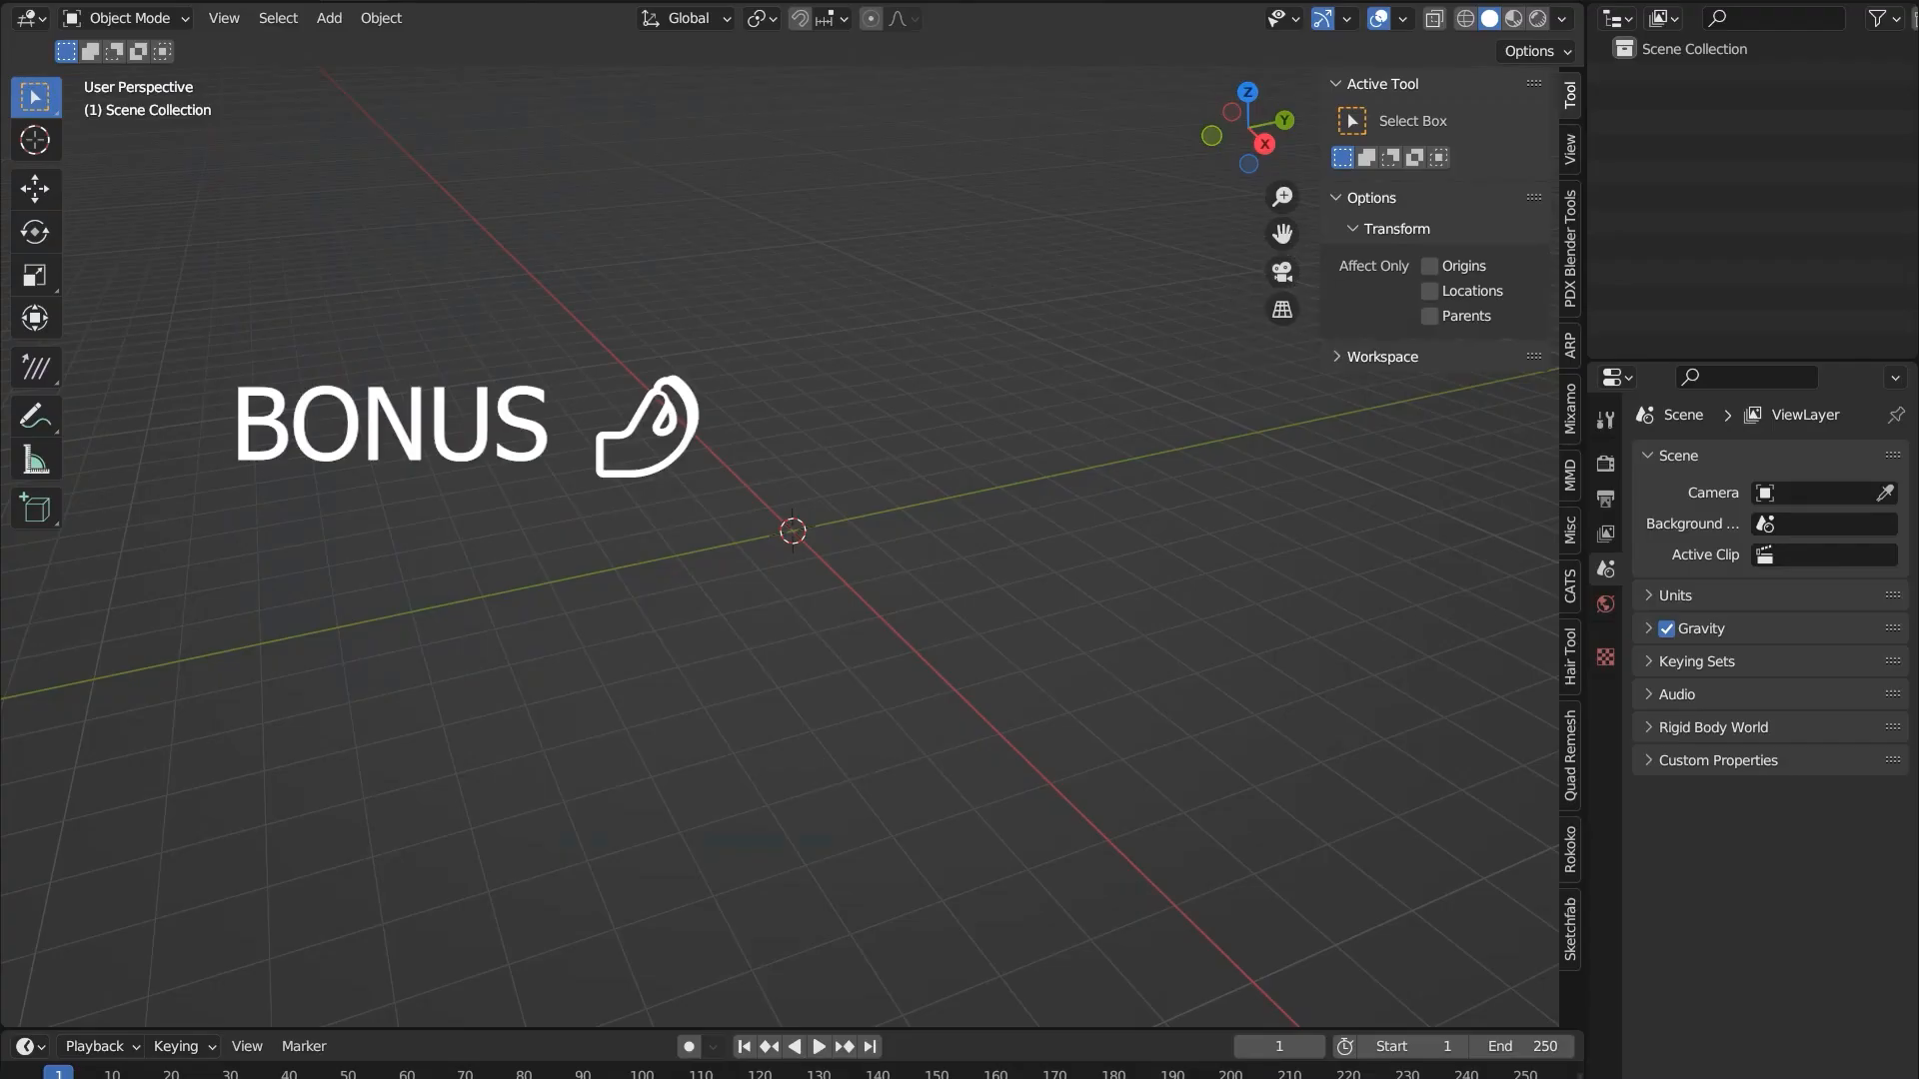
# - Switch to Blender and import female_body.mesh from the portraits female_body folder with its mesh, skeleton and locators
pyautogui.click(1571, 249)
pyautogui.click(1384, 152)
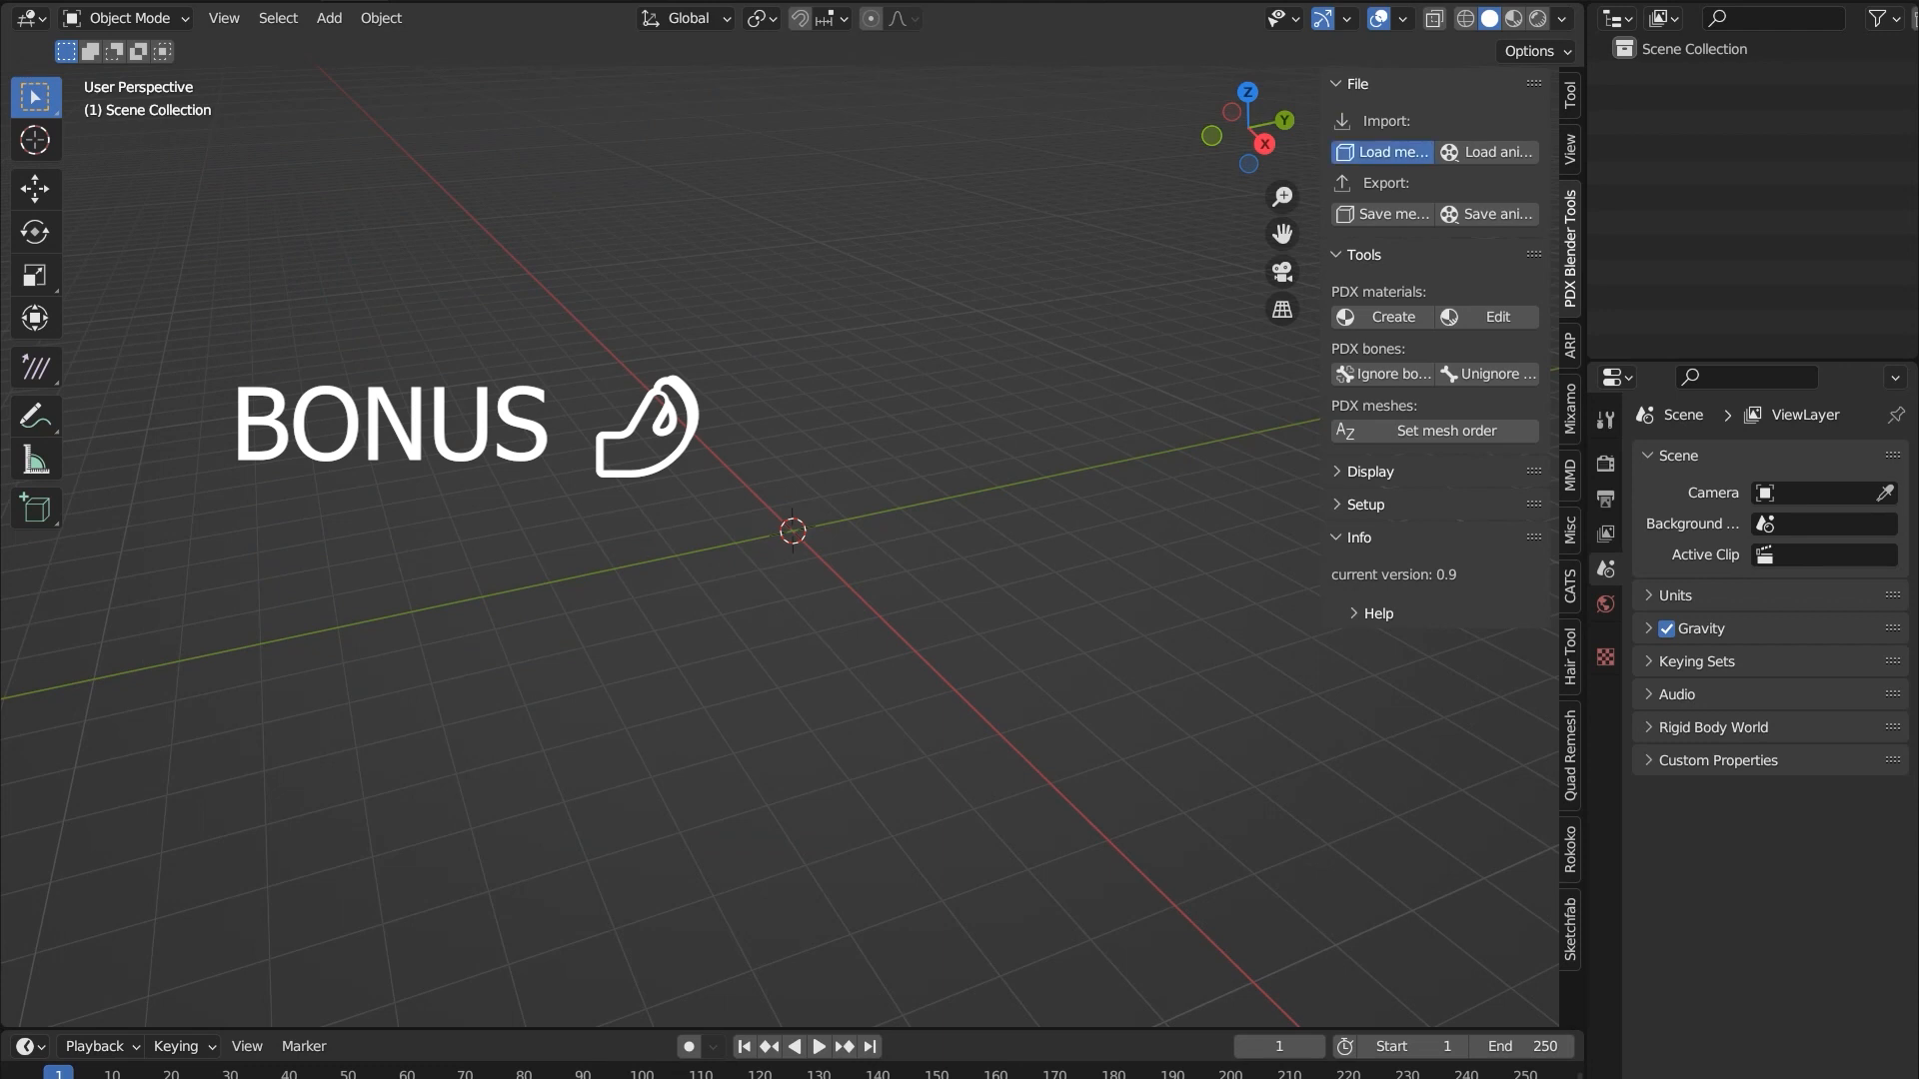
pyautogui.click(686, 208)
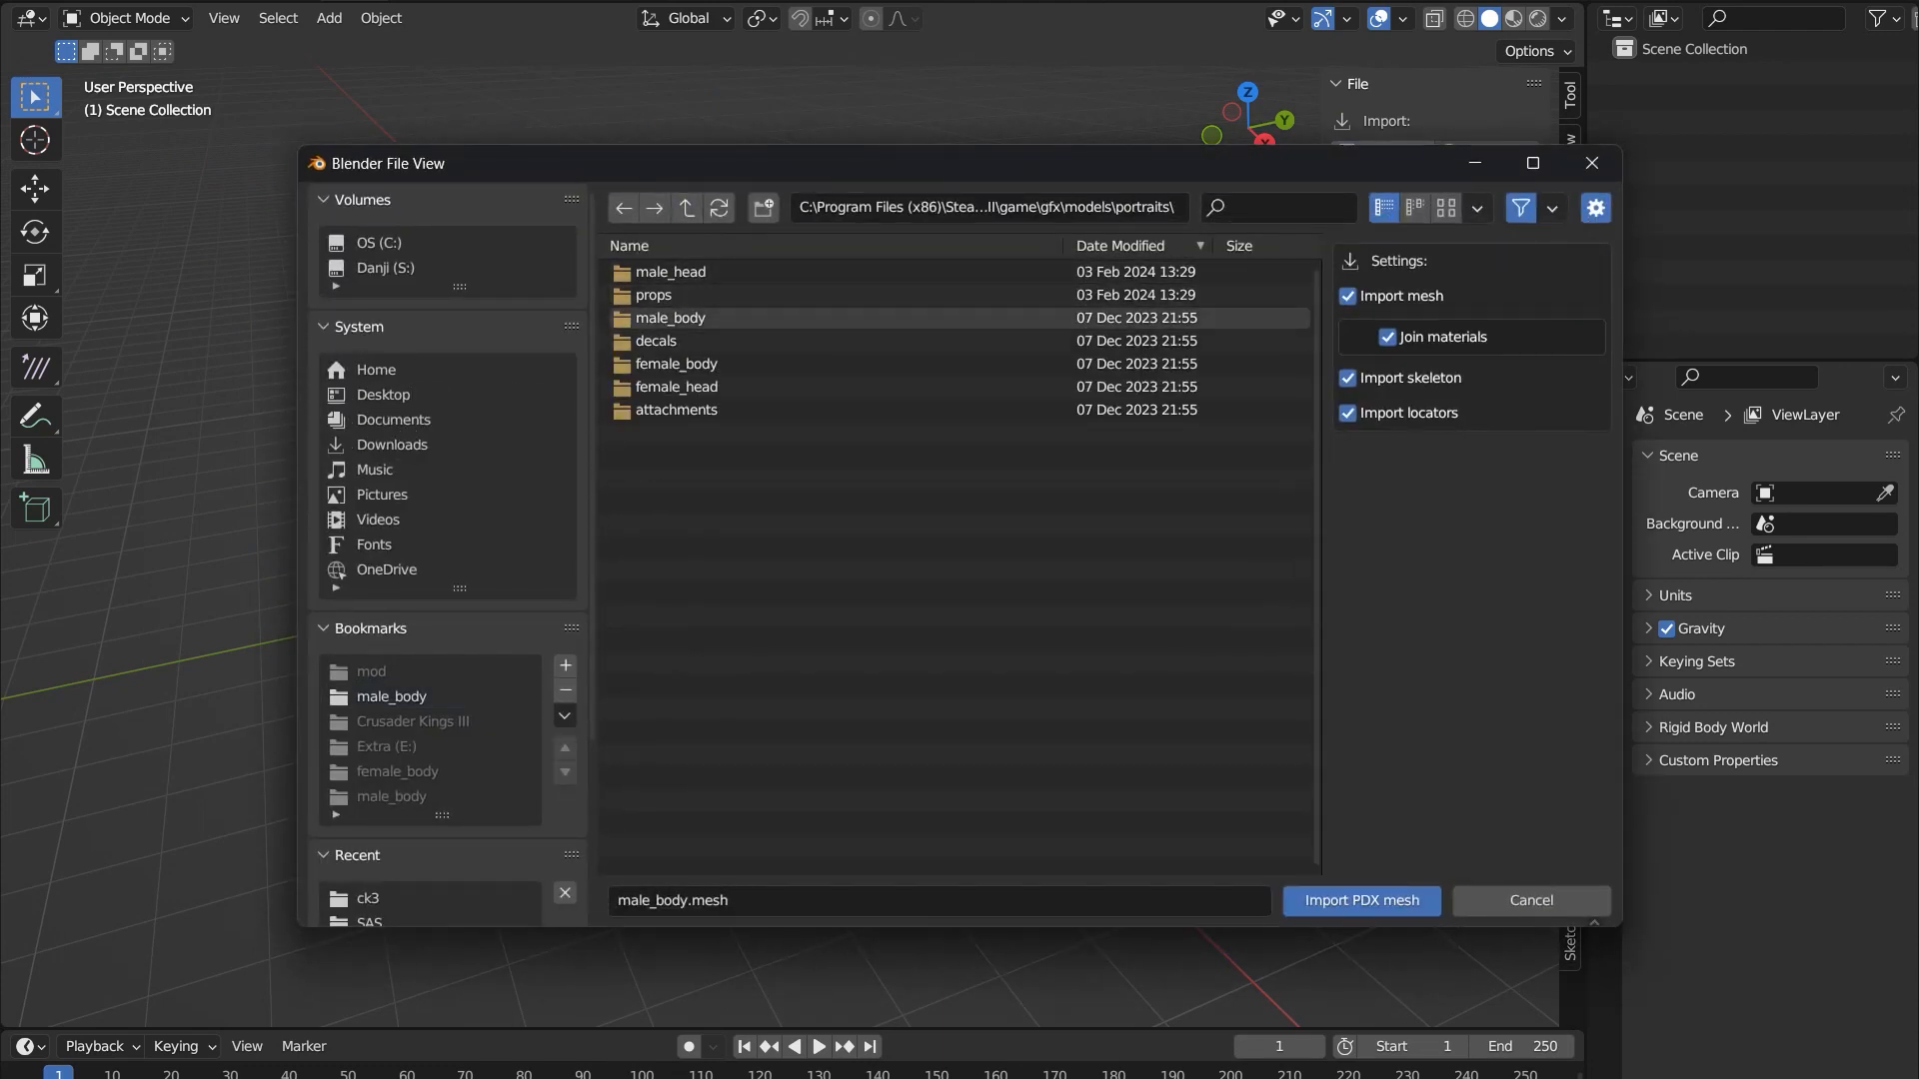
pyautogui.click(677, 364)
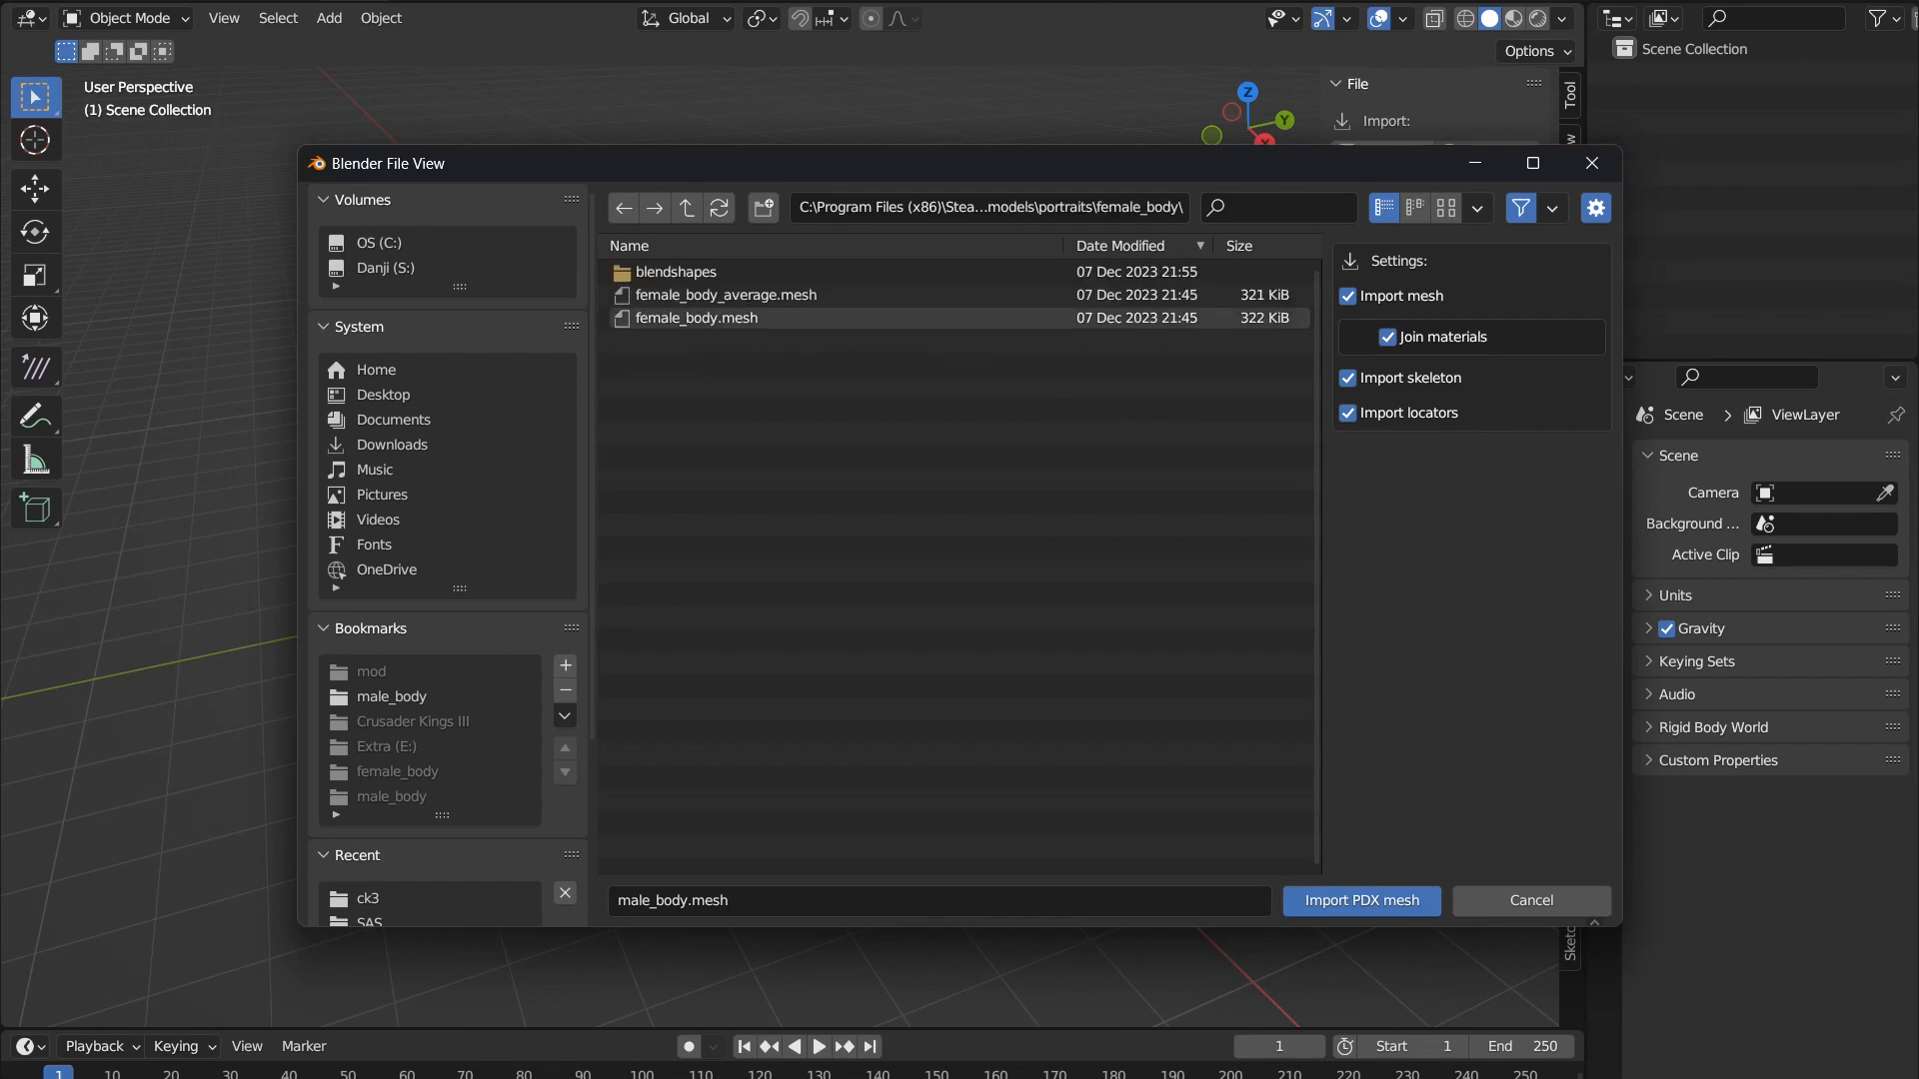
pyautogui.click(697, 318)
pyautogui.click(1362, 900)
pyautogui.scroll(-15, 793, 530)
pyautogui.moveTo(792, 531); pyautogui.dragTo(935, 537, button='middle')
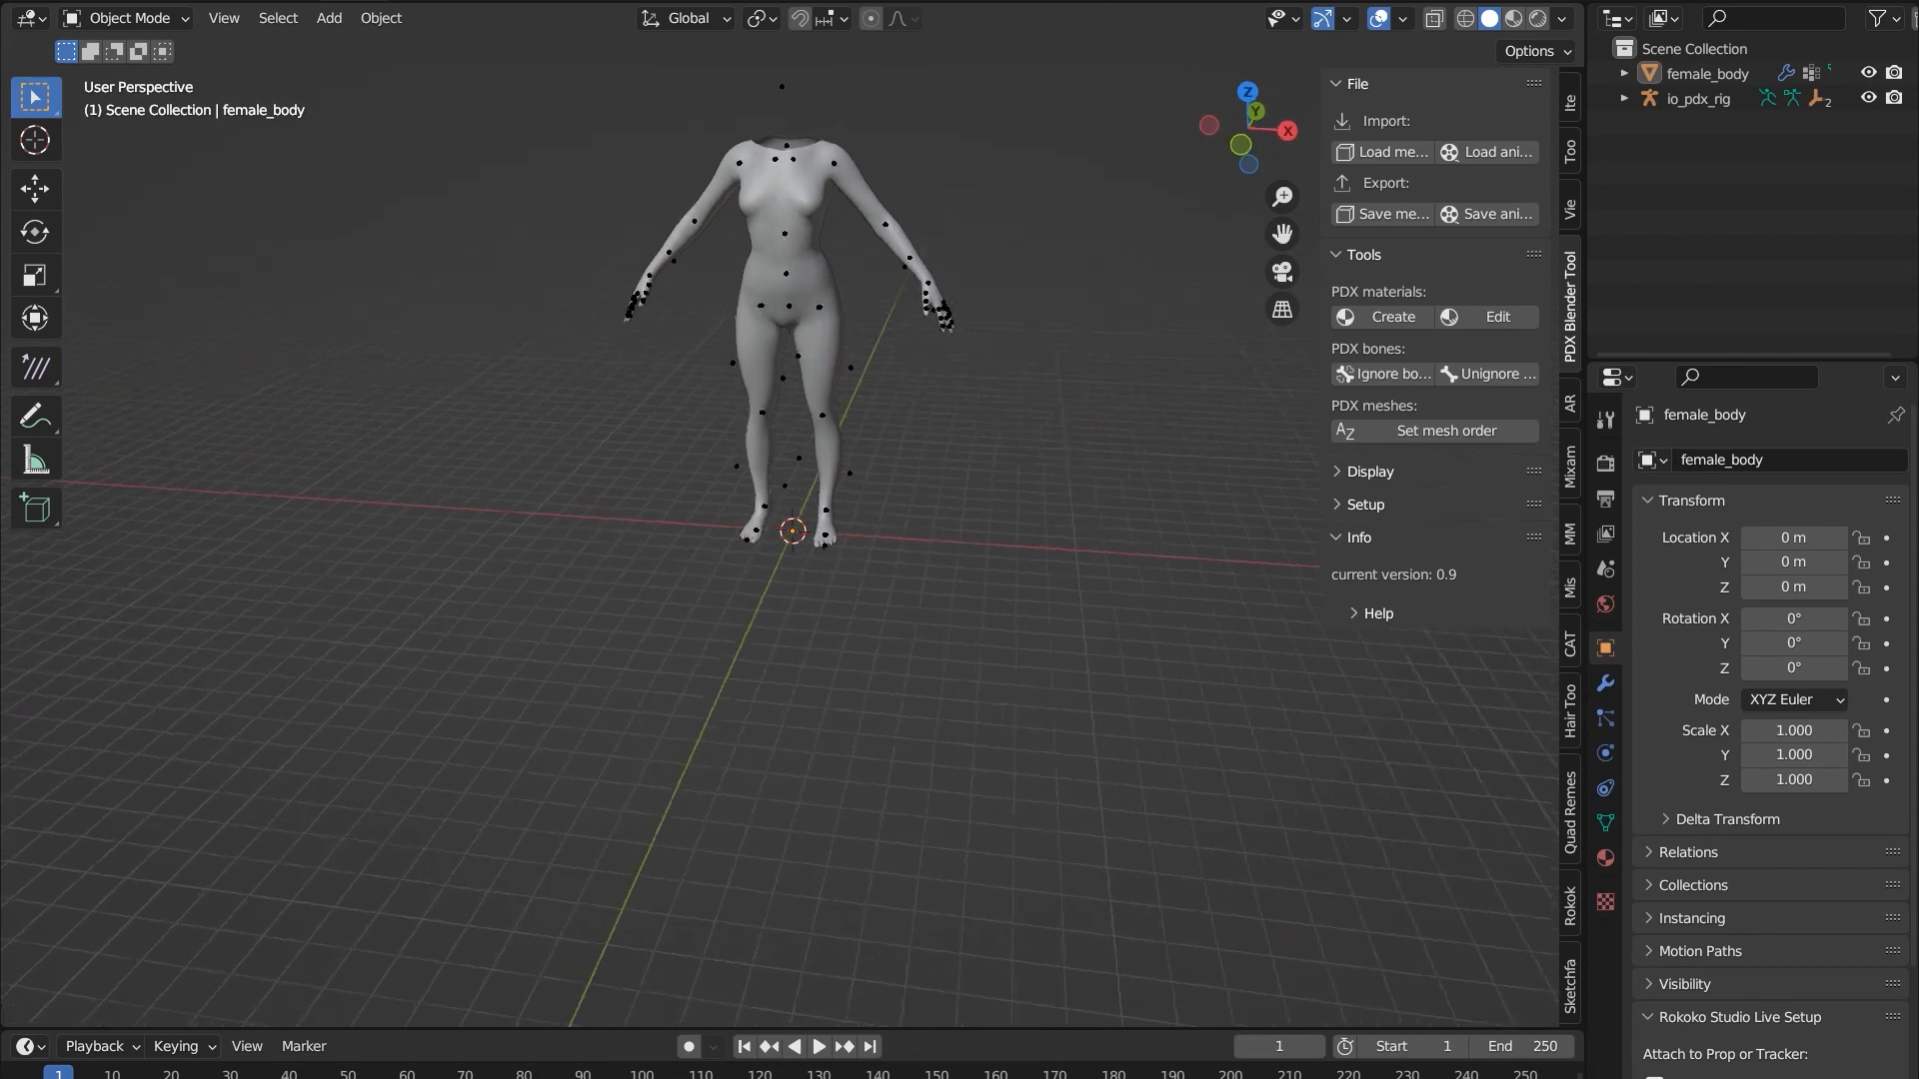
# - Import the PDX animation female_body_emotion_grief.anim from the portraits female_body folder, with start frame 1
pyautogui.click(1487, 152)
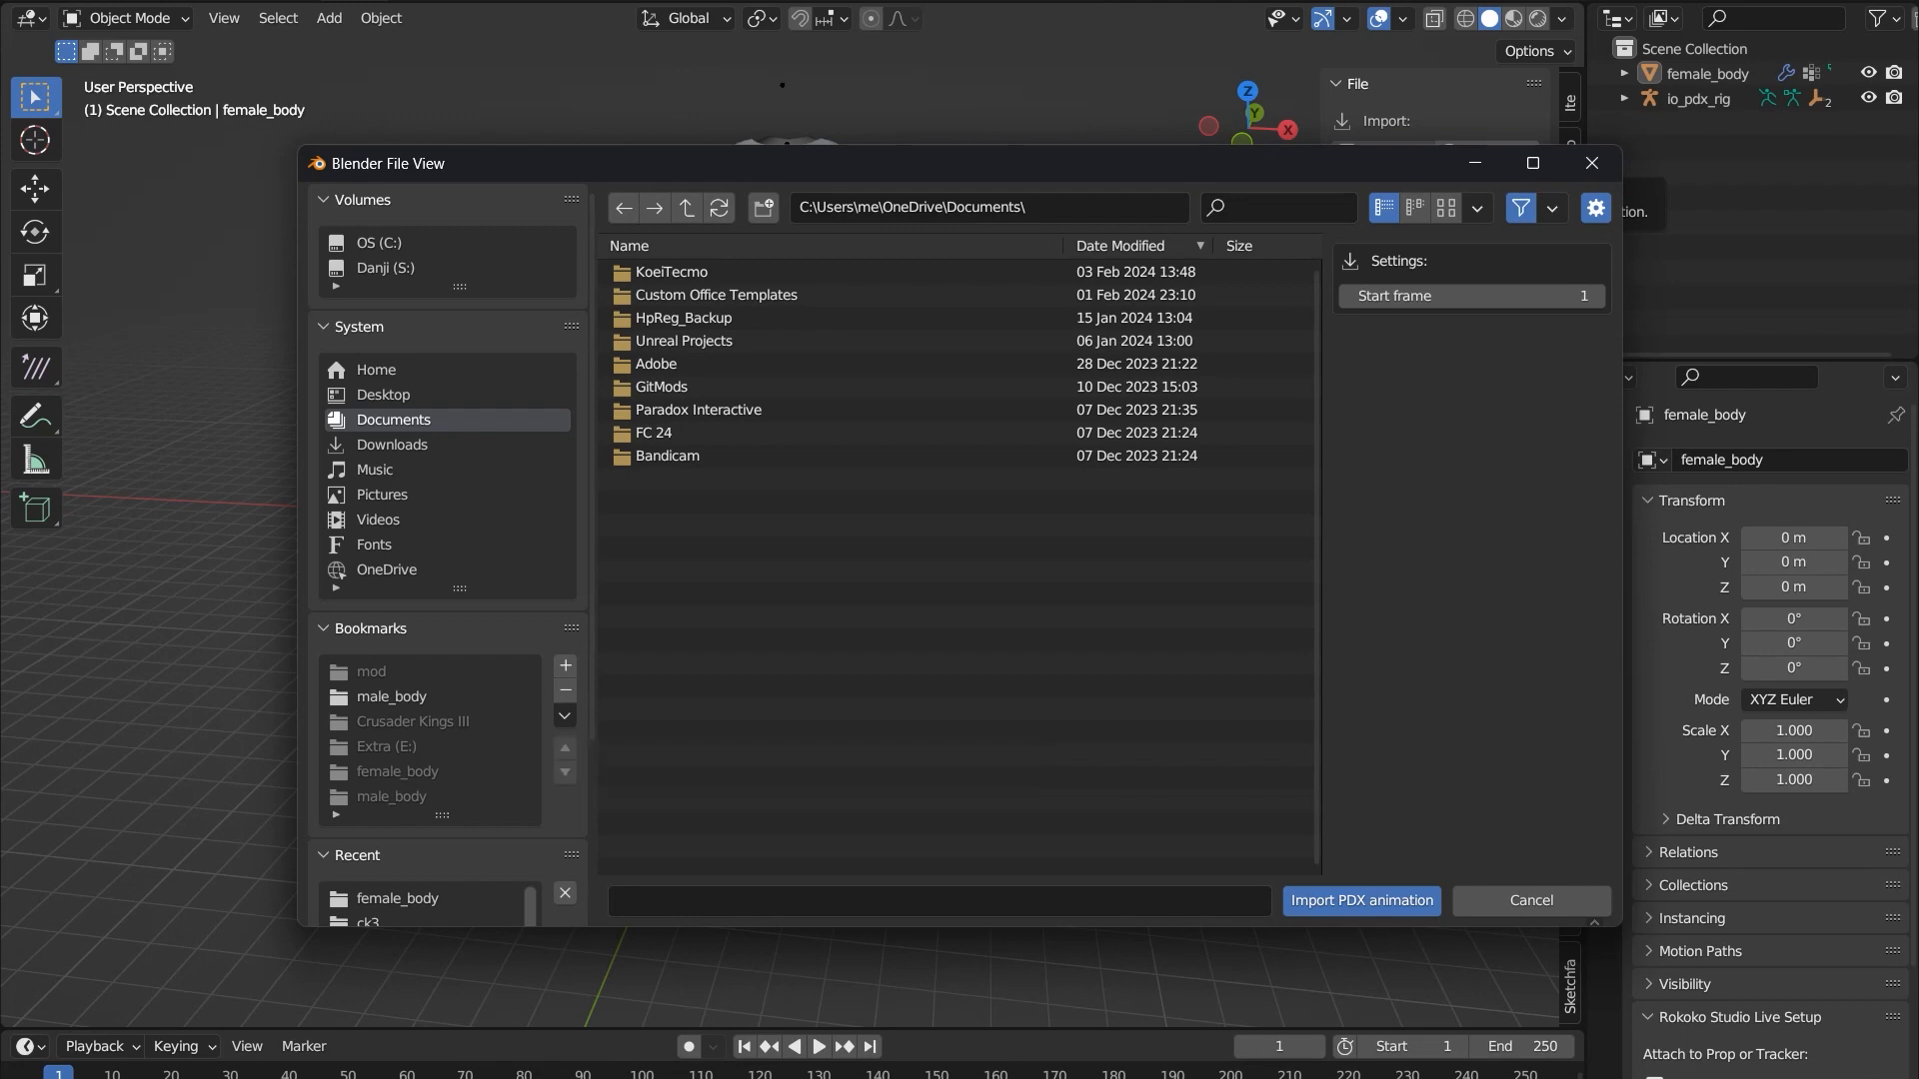
pyautogui.click(392, 697)
pyautogui.click(687, 207)
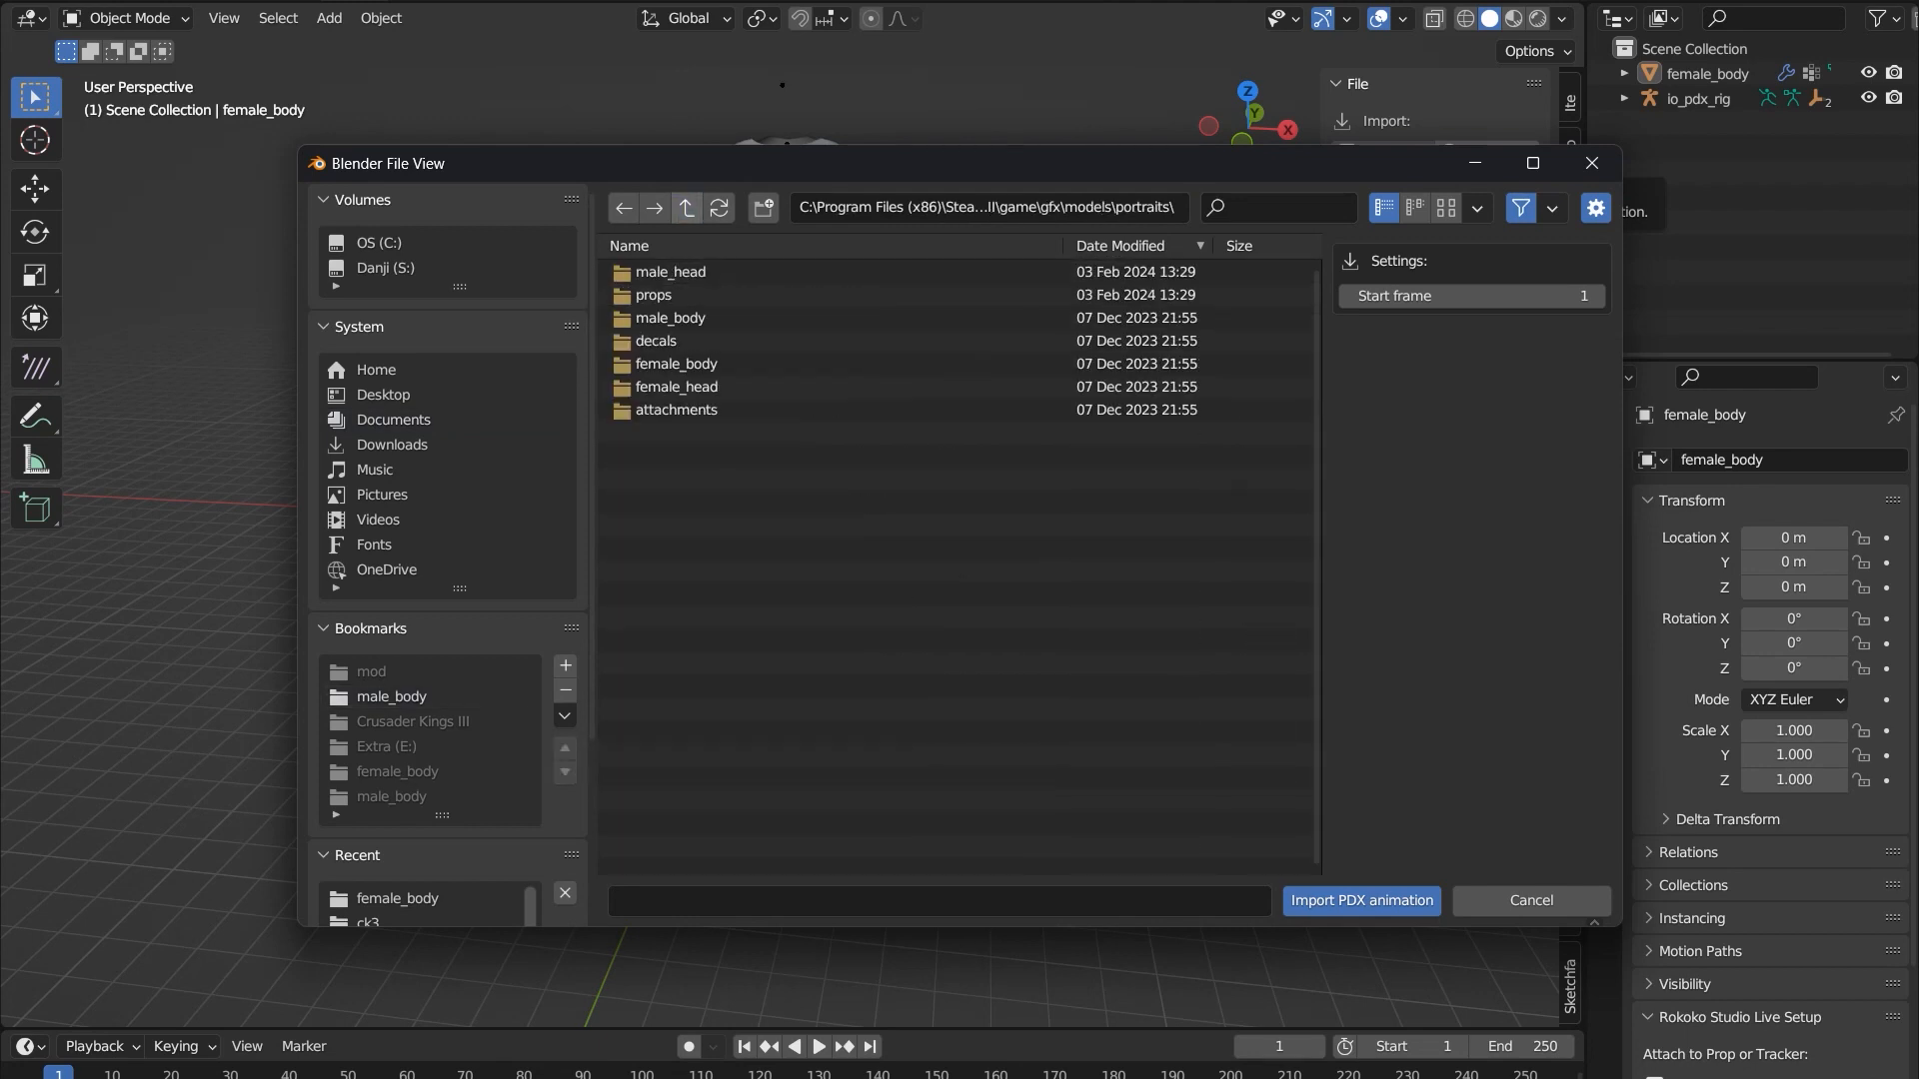
pyautogui.click(677, 363)
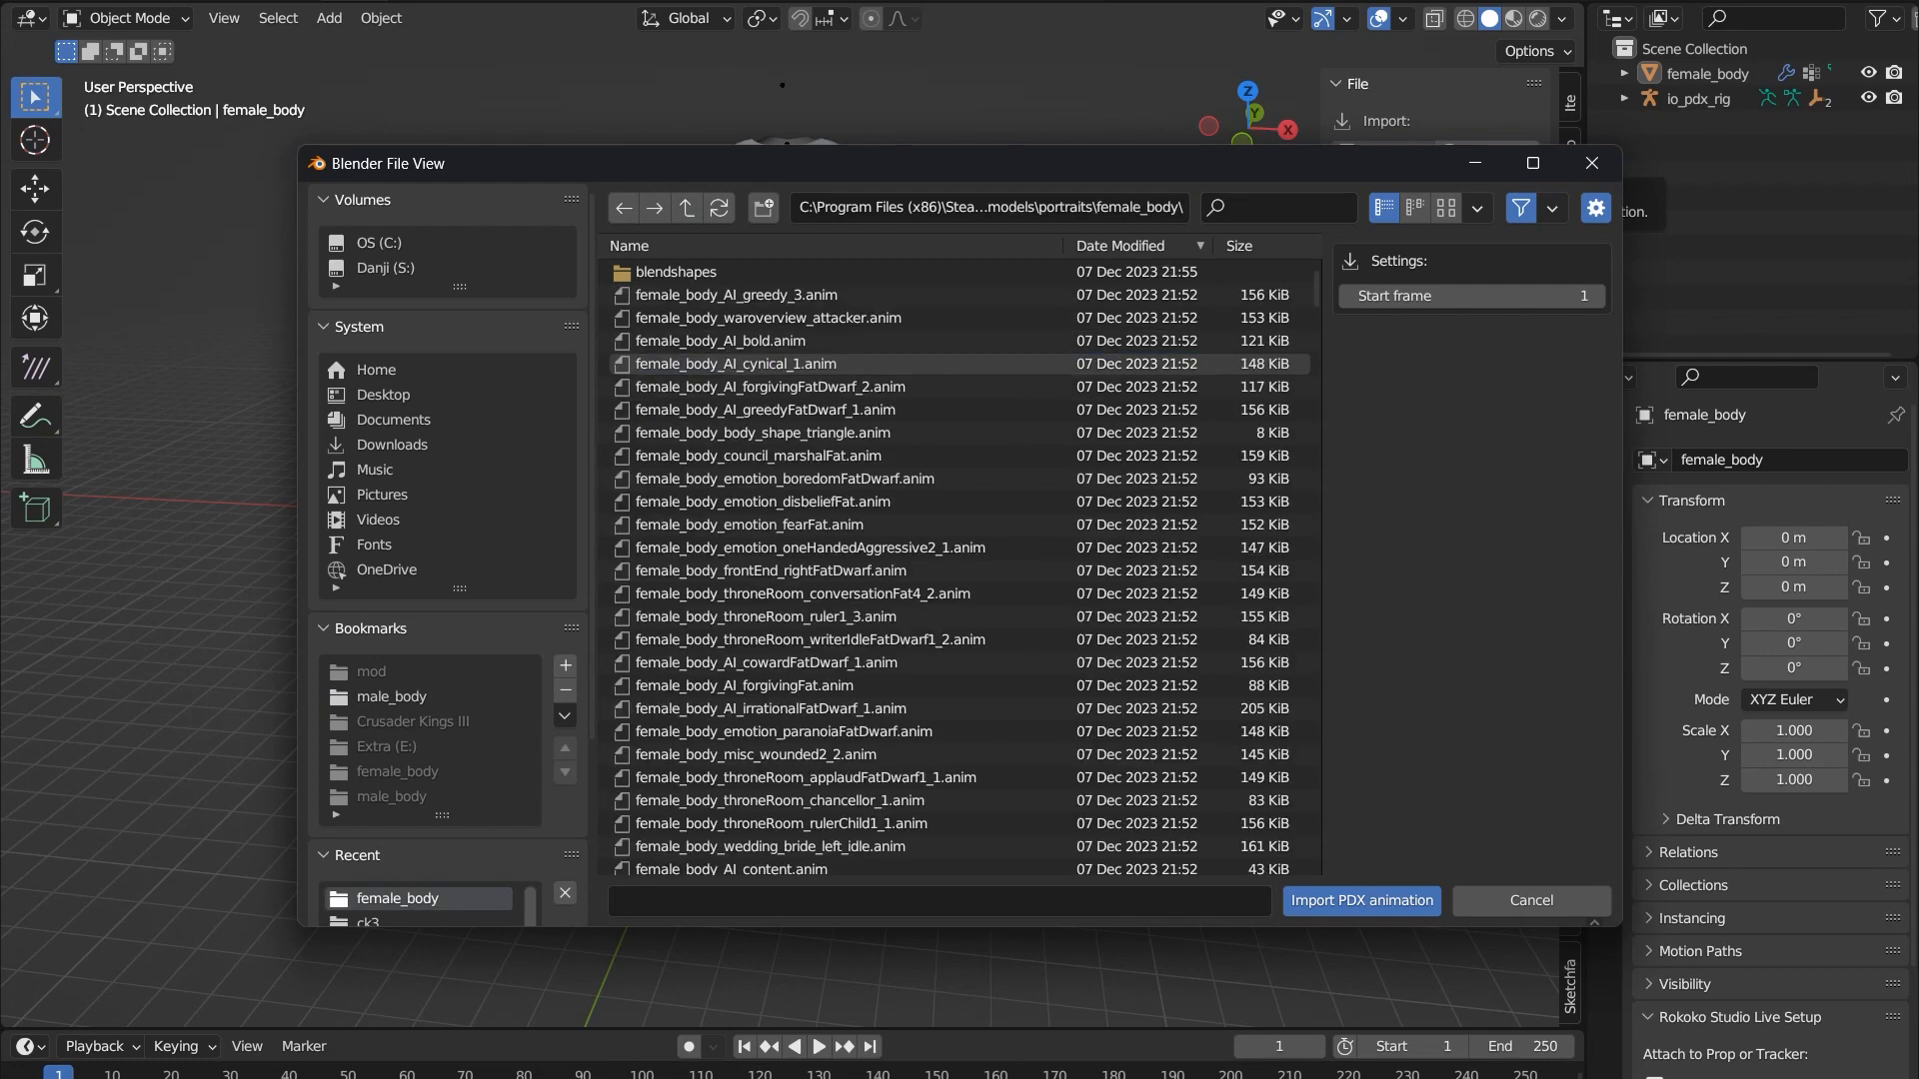
pyautogui.scroll(-3, 759, 390)
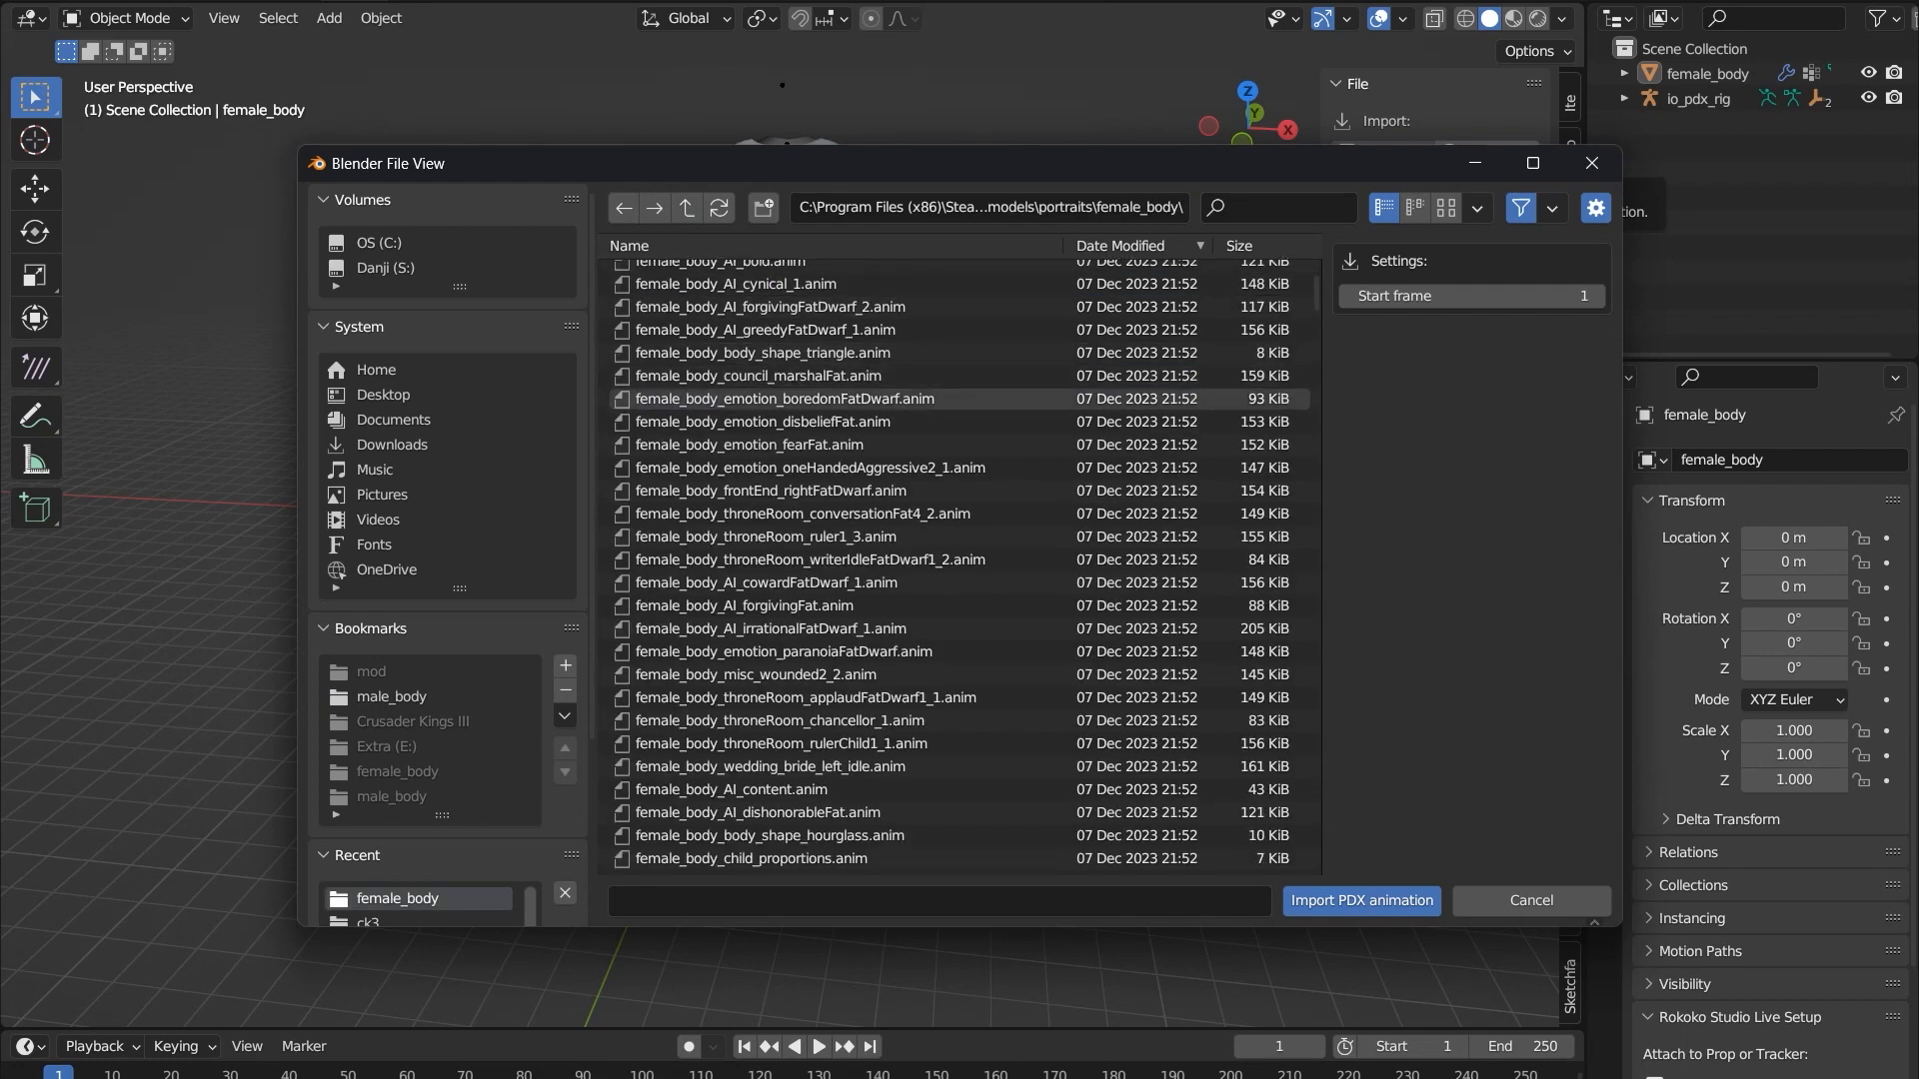
pyautogui.scroll(-3, 760, 390)
pyautogui.scroll(-12, 759, 390)
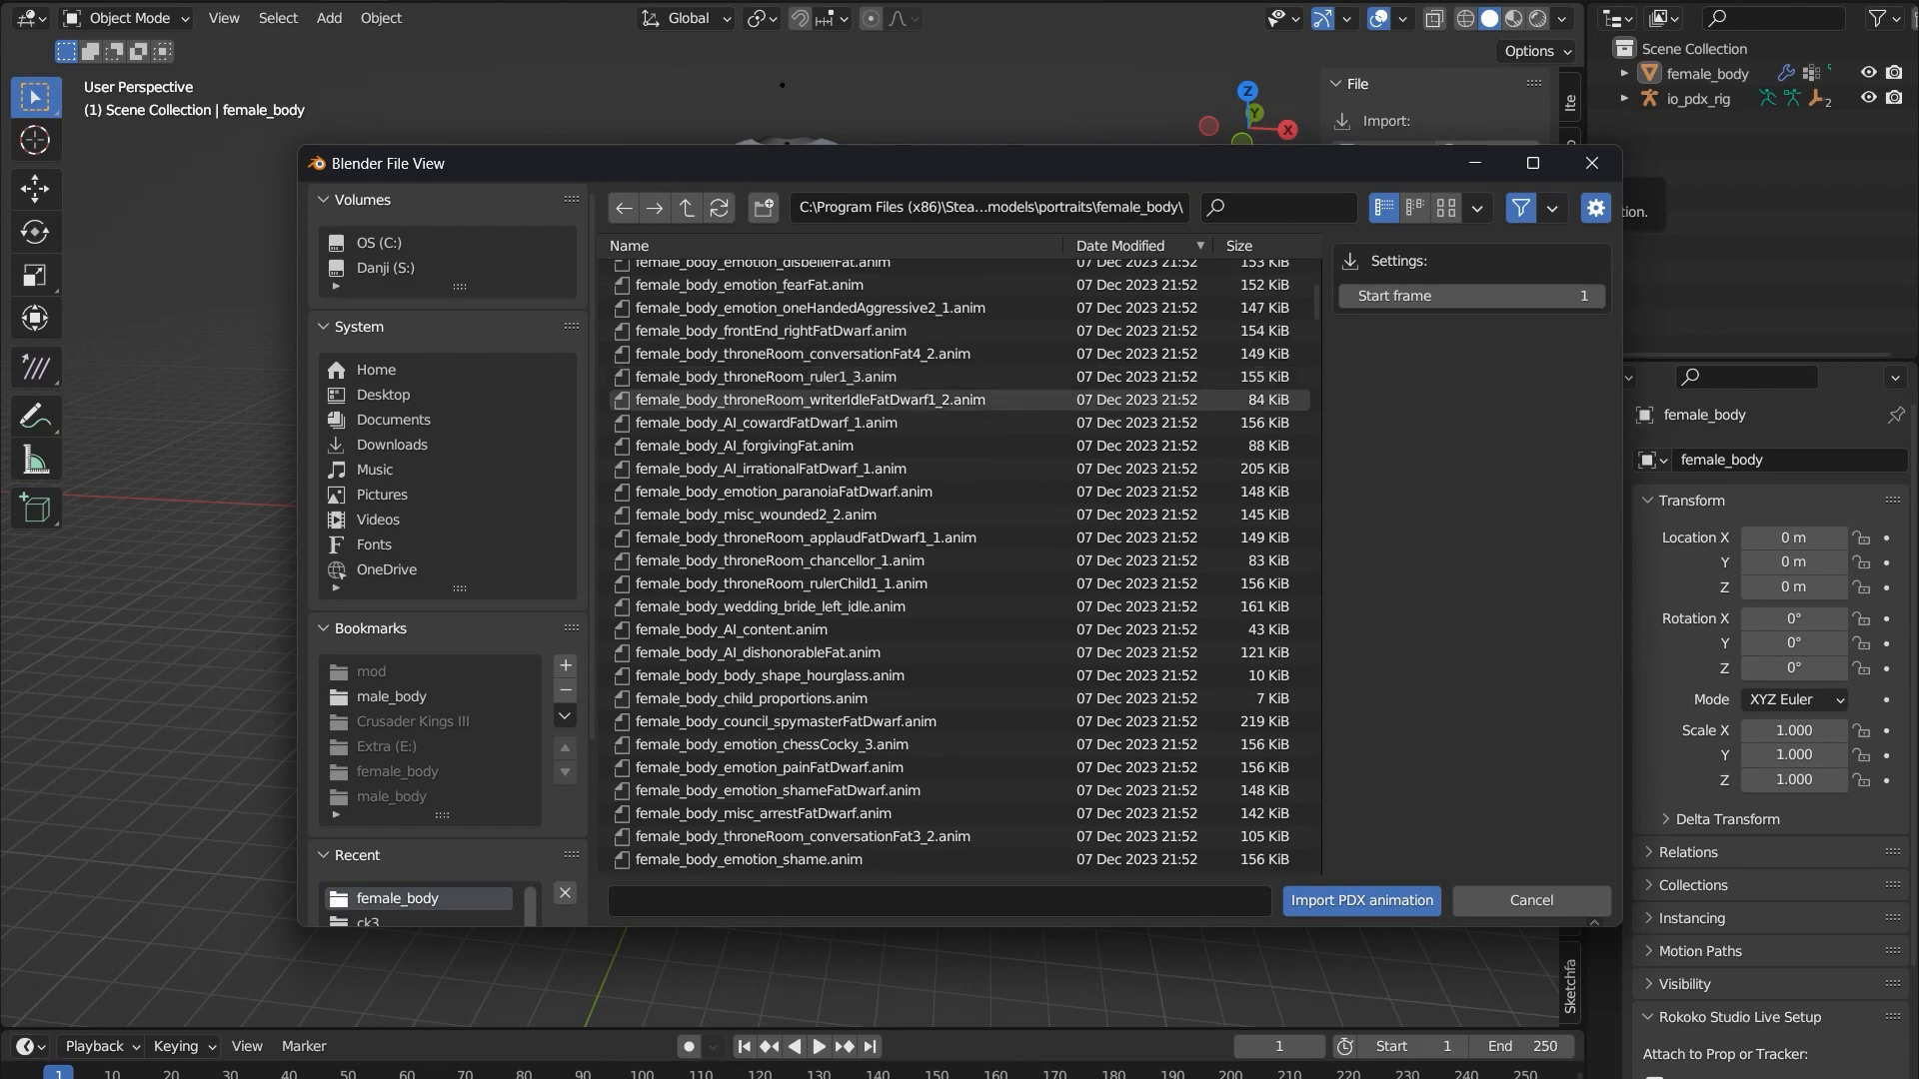
pyautogui.scroll(-10, 760, 390)
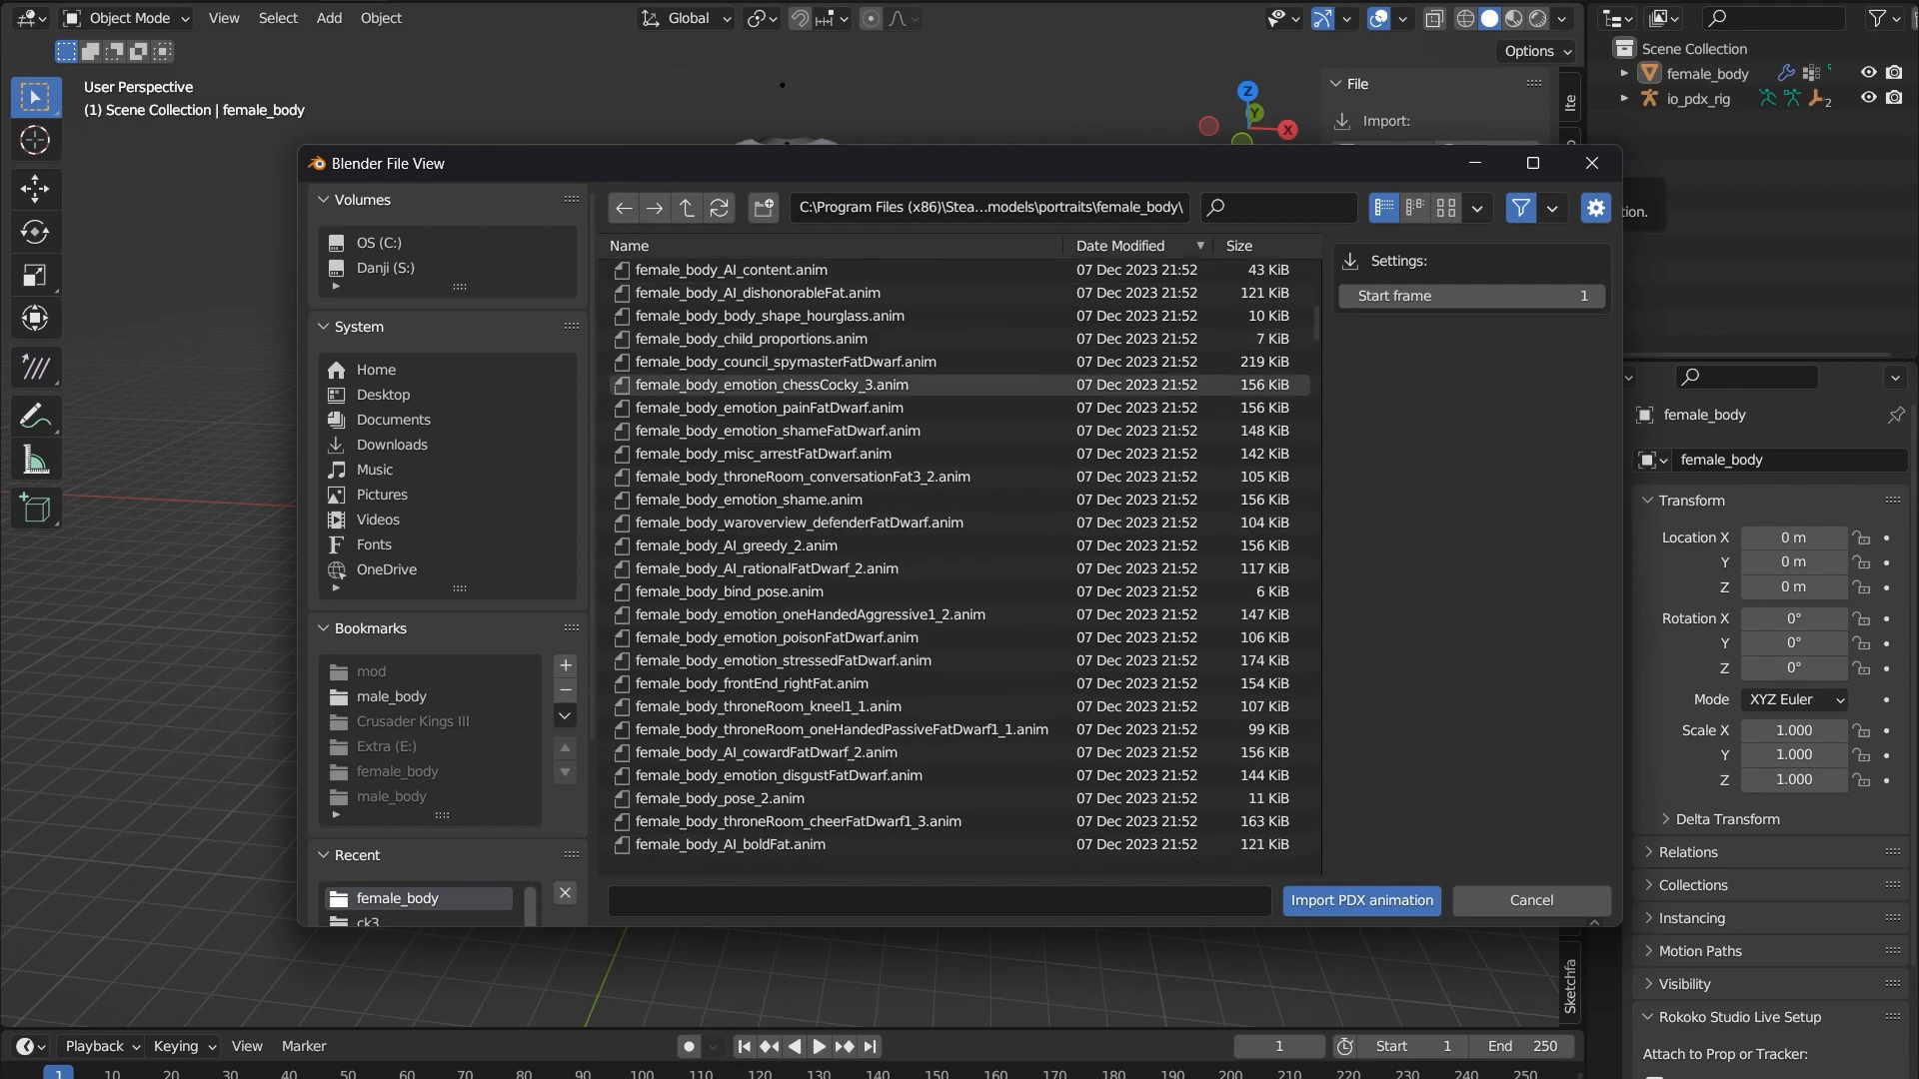
pyautogui.click(760, 650)
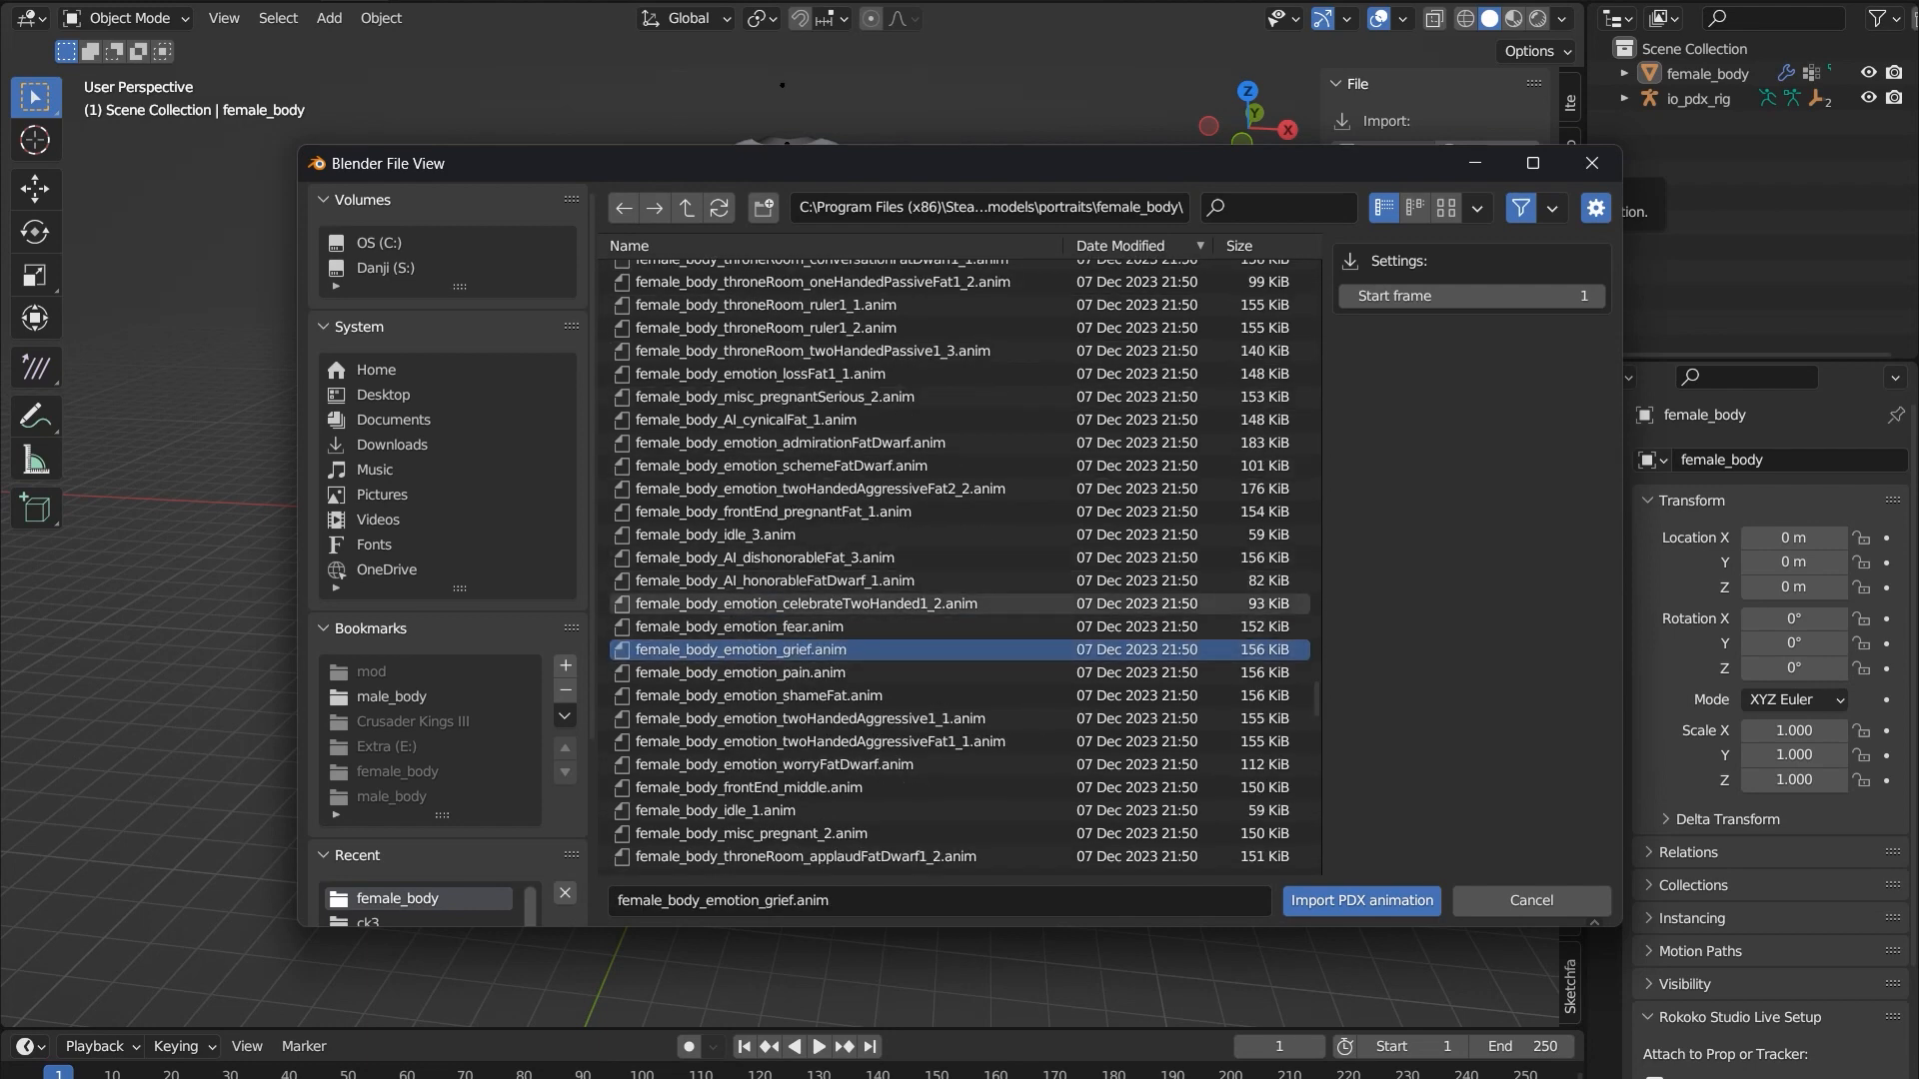
pyautogui.click(1362, 901)
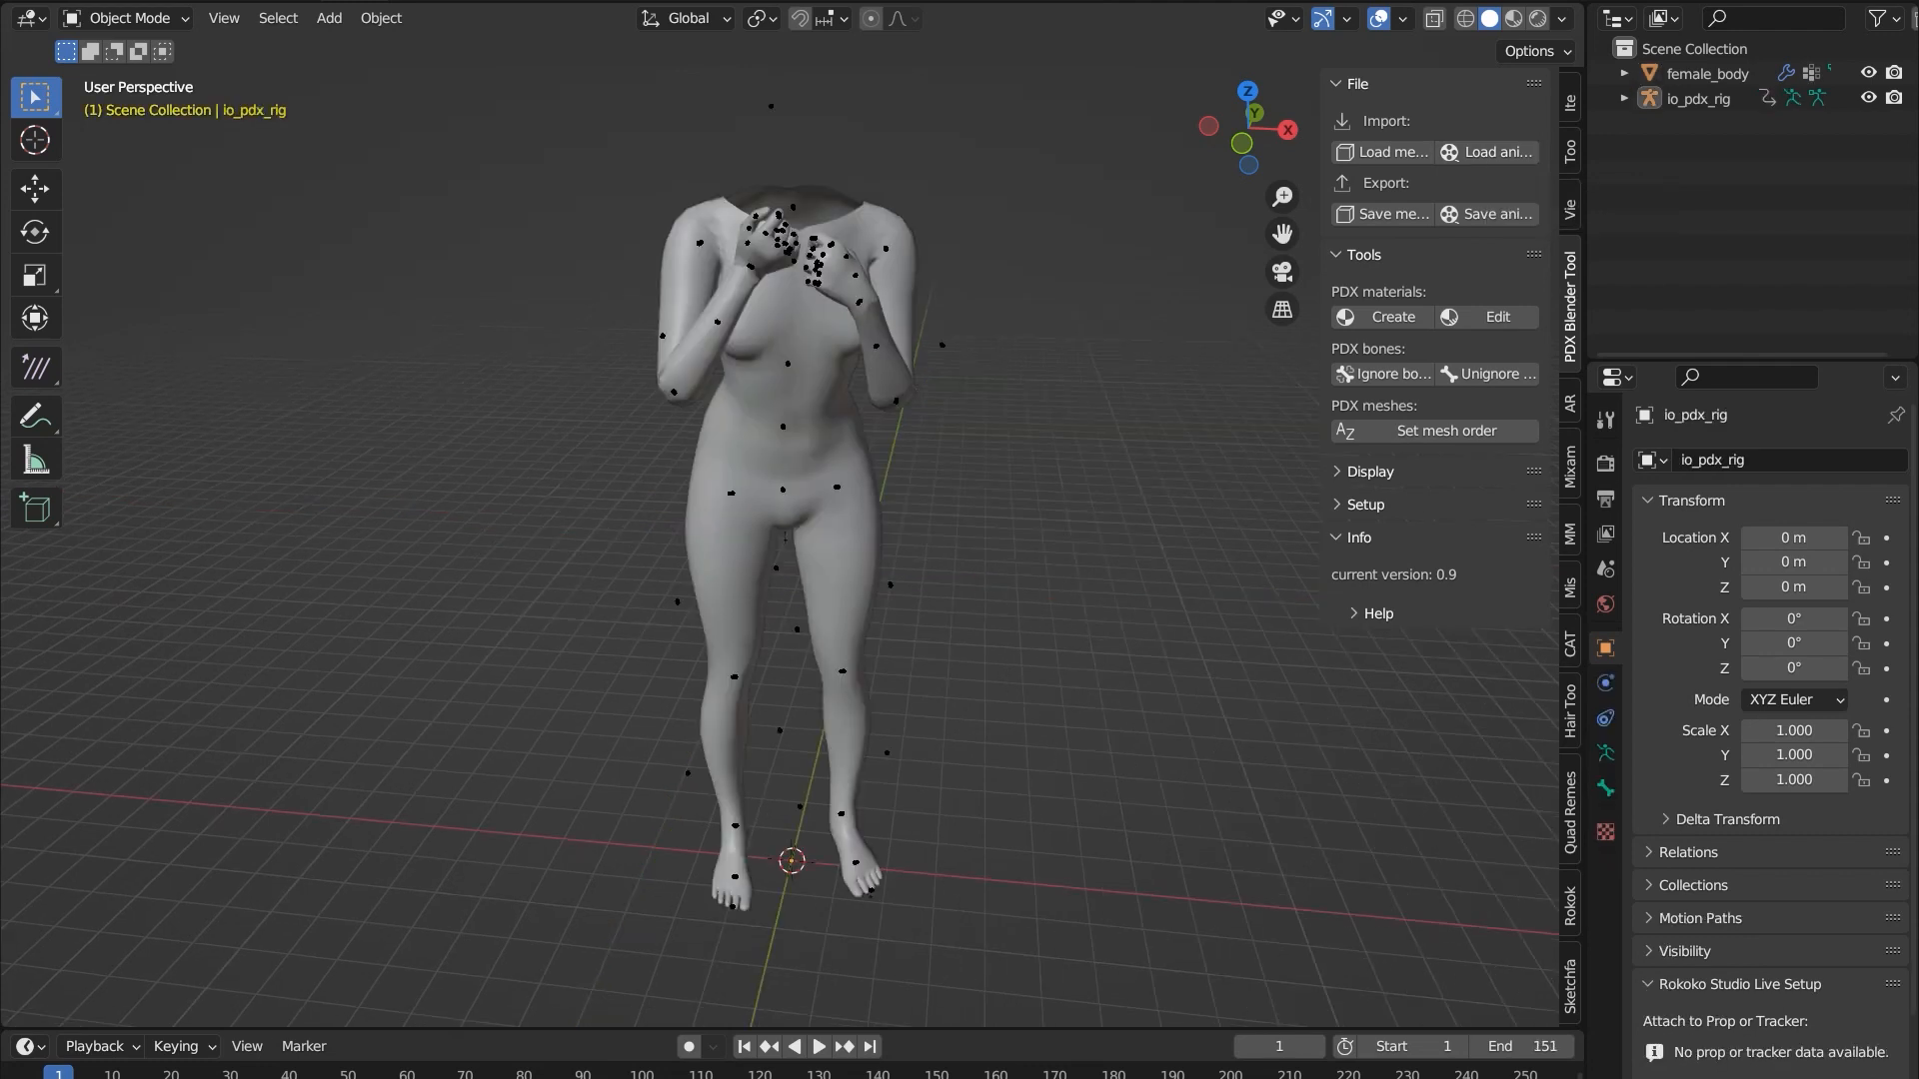
# - Enlarge the timeline, play through the grief animation on the female body, and return to frame 1
pyautogui.moveTo(800, 1031); pyautogui.dragTo(800, 677)
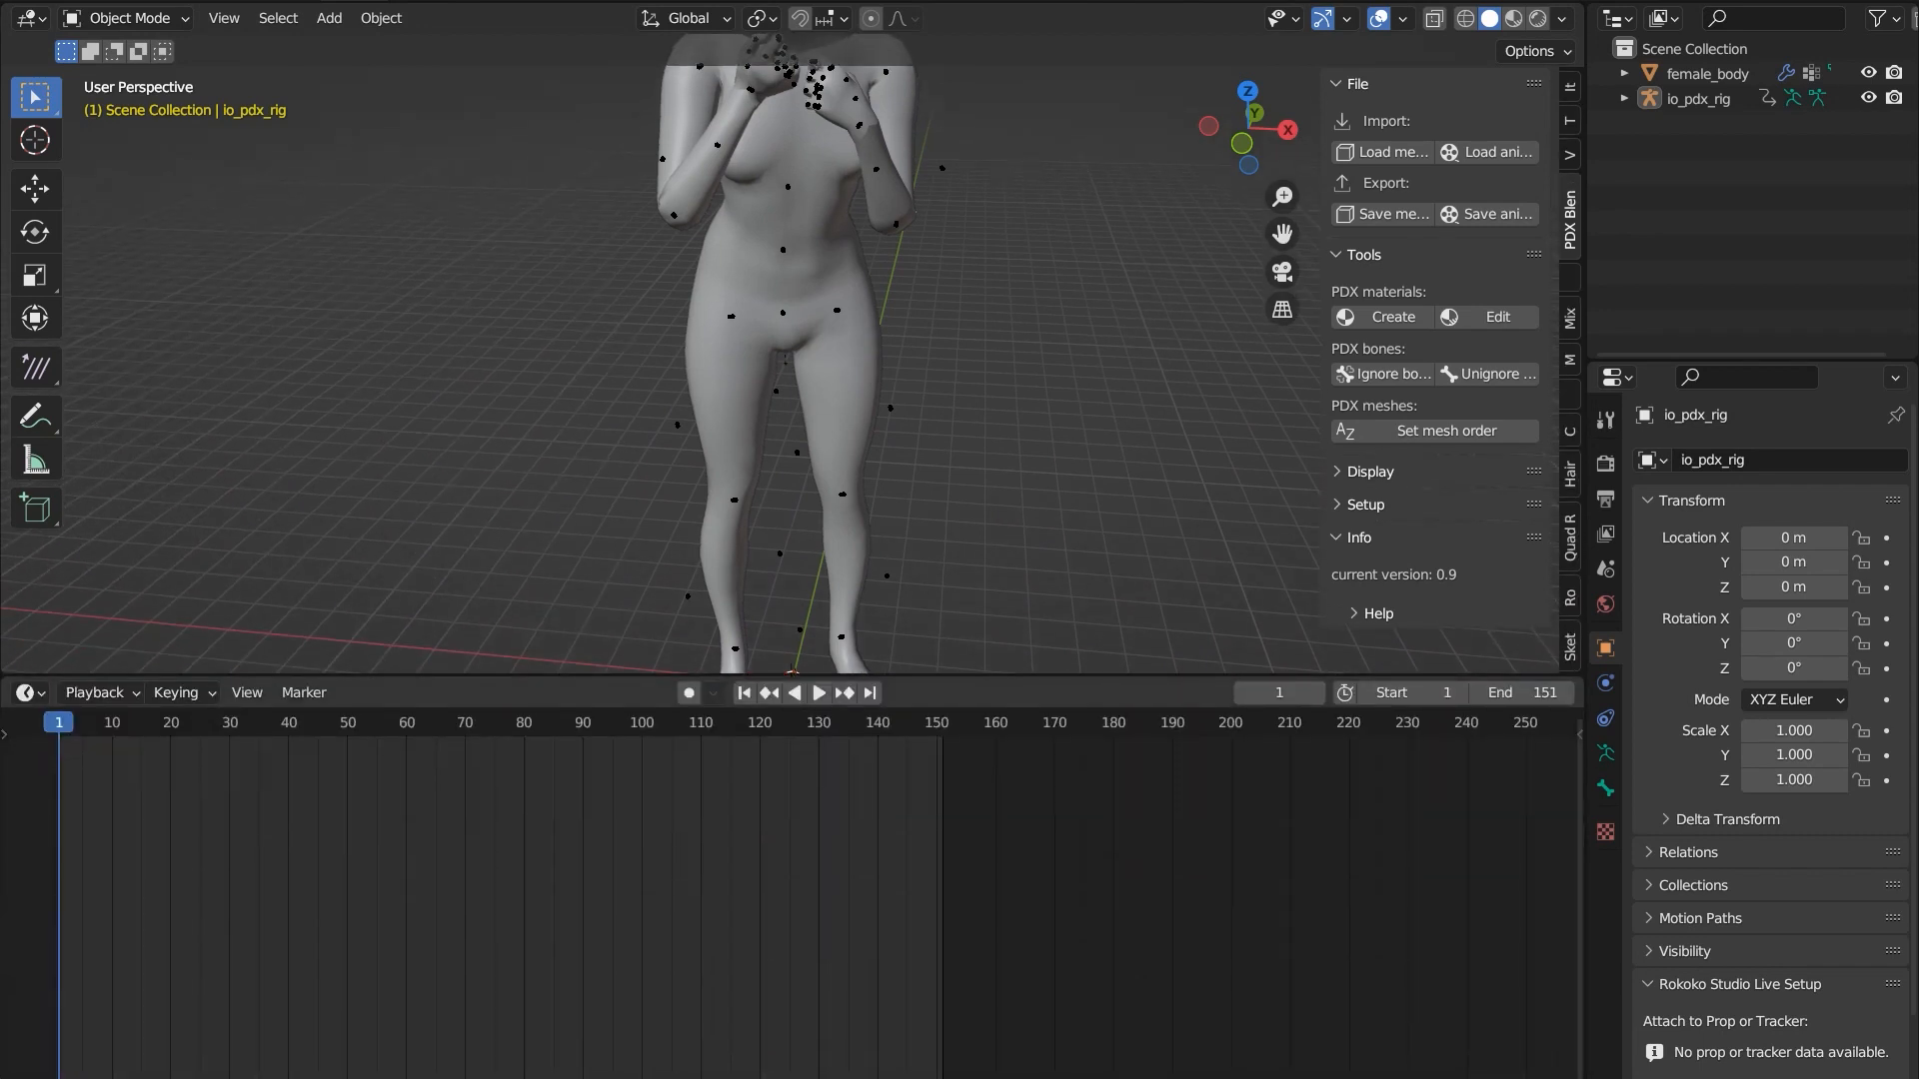
pyautogui.hotkey('shift', 'Right')
pyautogui.scroll(-3, 779, 360)
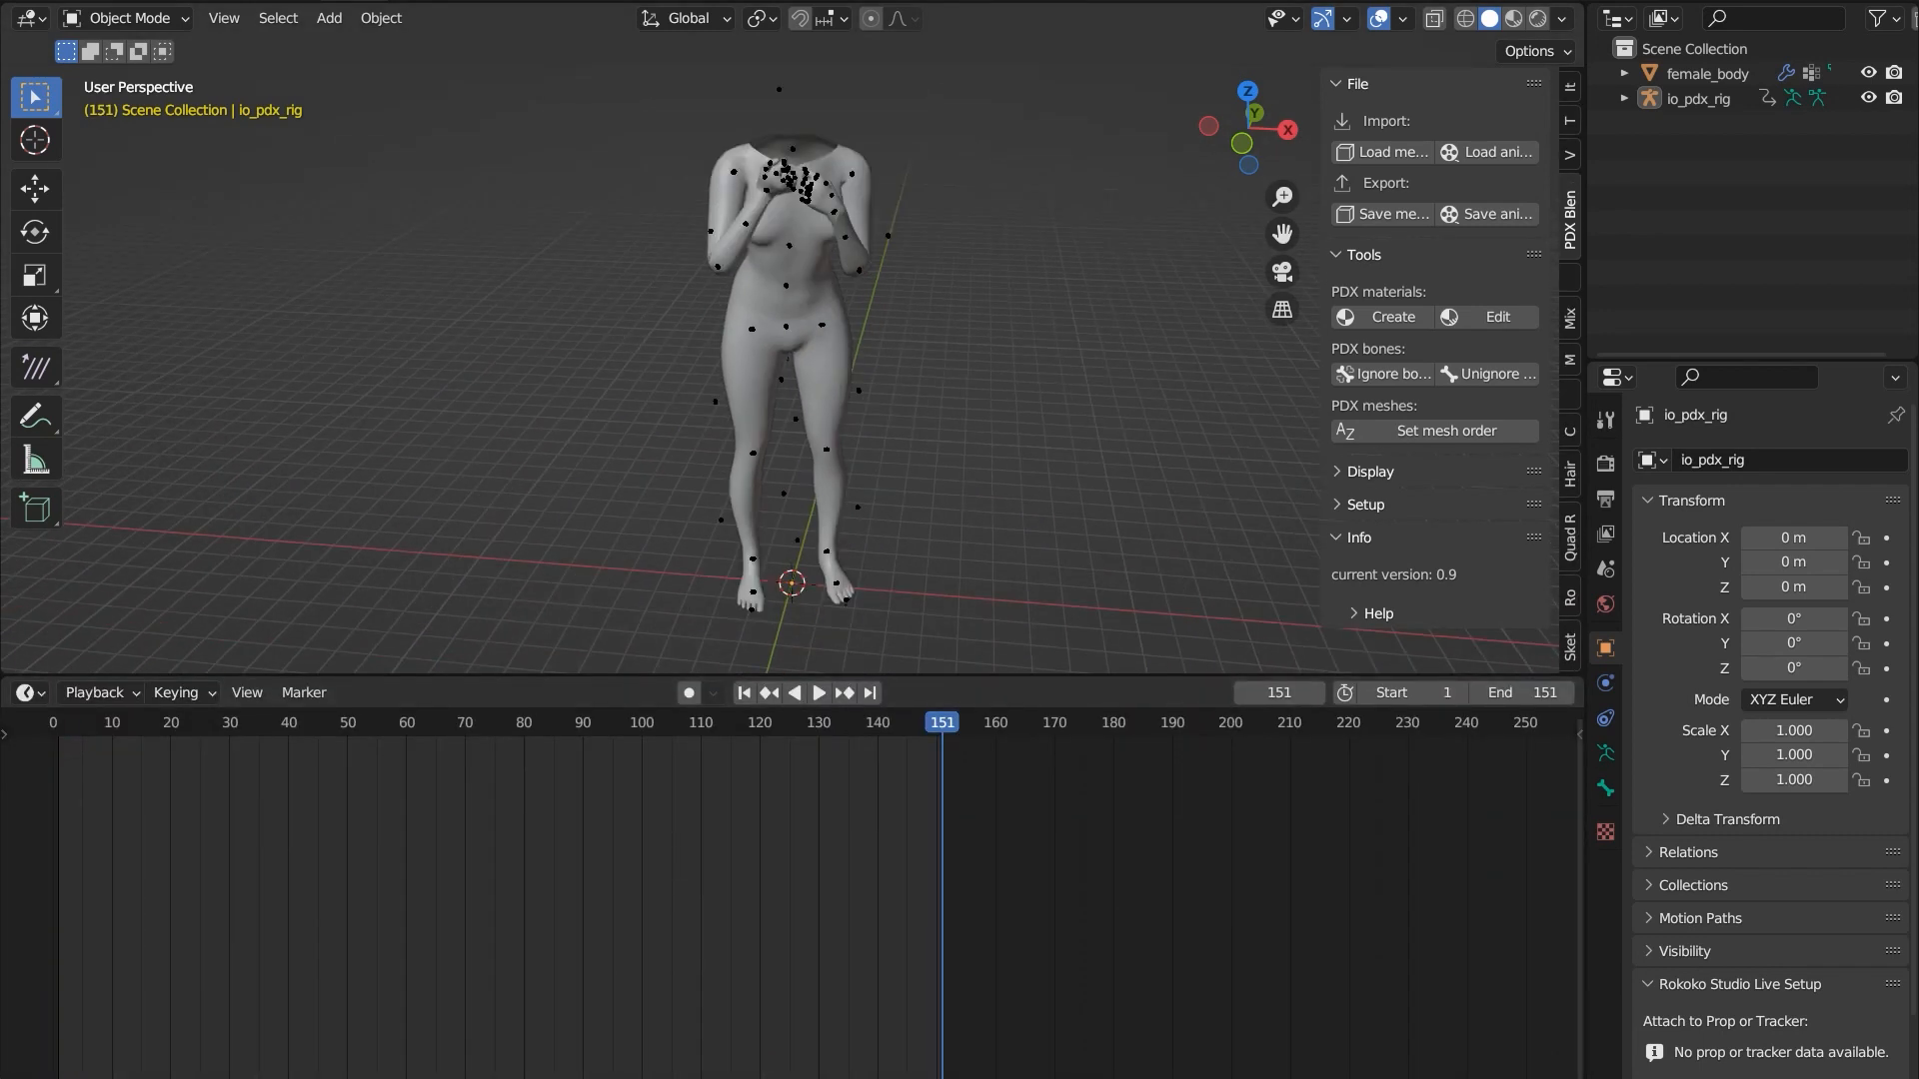
pyautogui.scroll(1, 789, 375)
pyautogui.press('space')
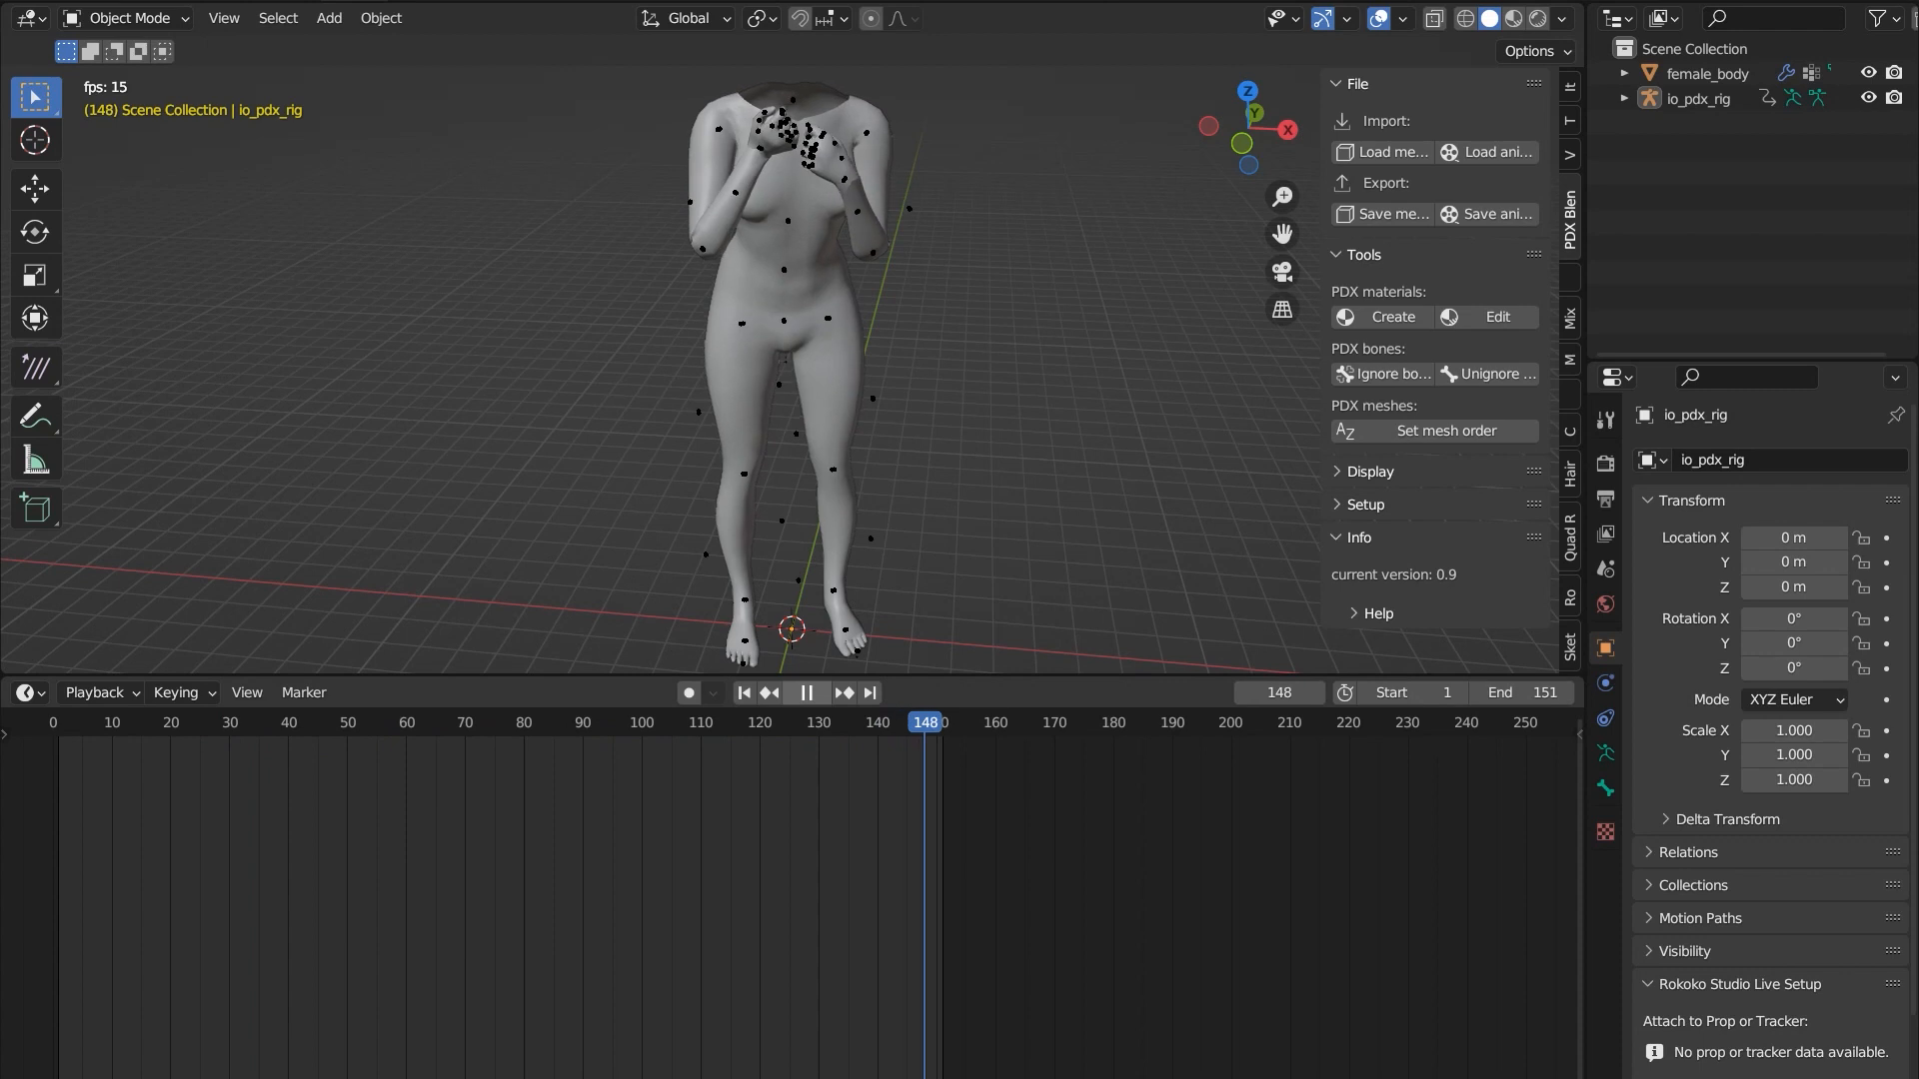
pyautogui.press('space')
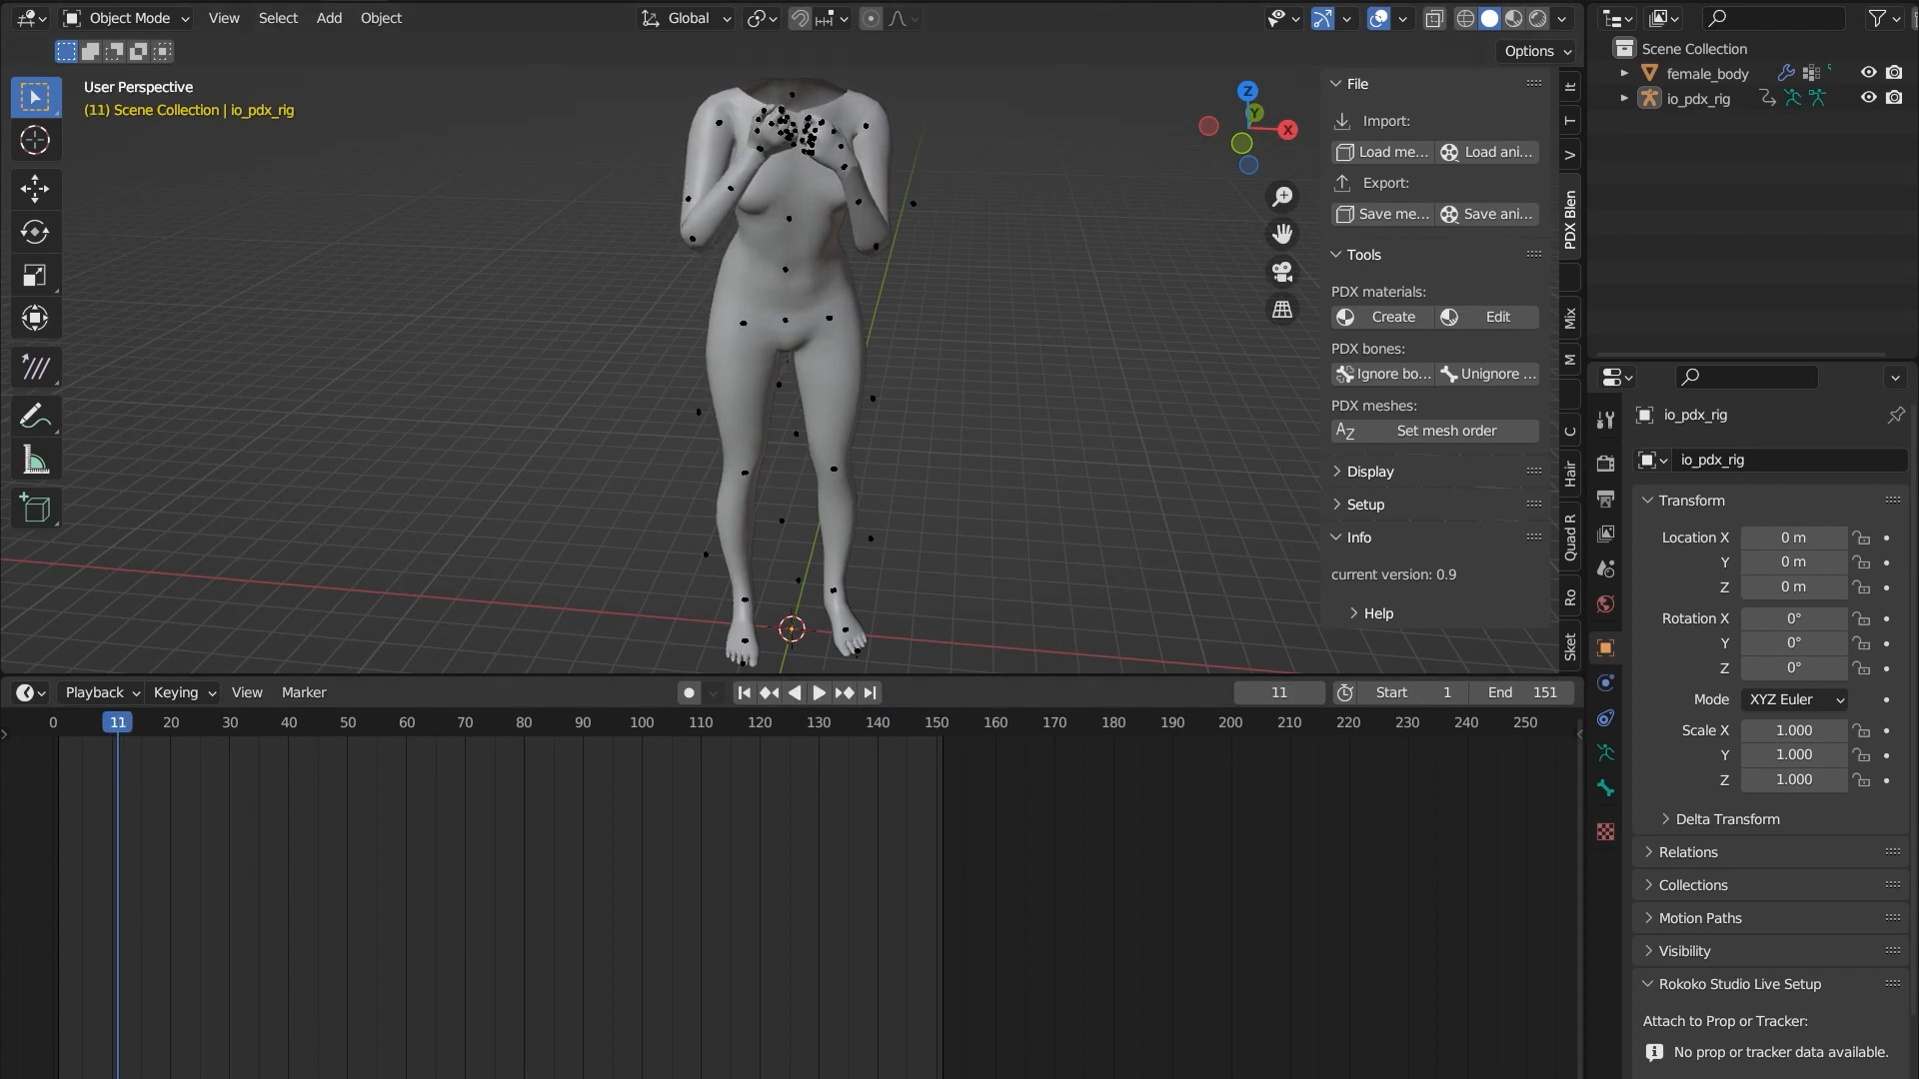
pyautogui.moveTo(118, 722); pyautogui.dragTo(59, 723)
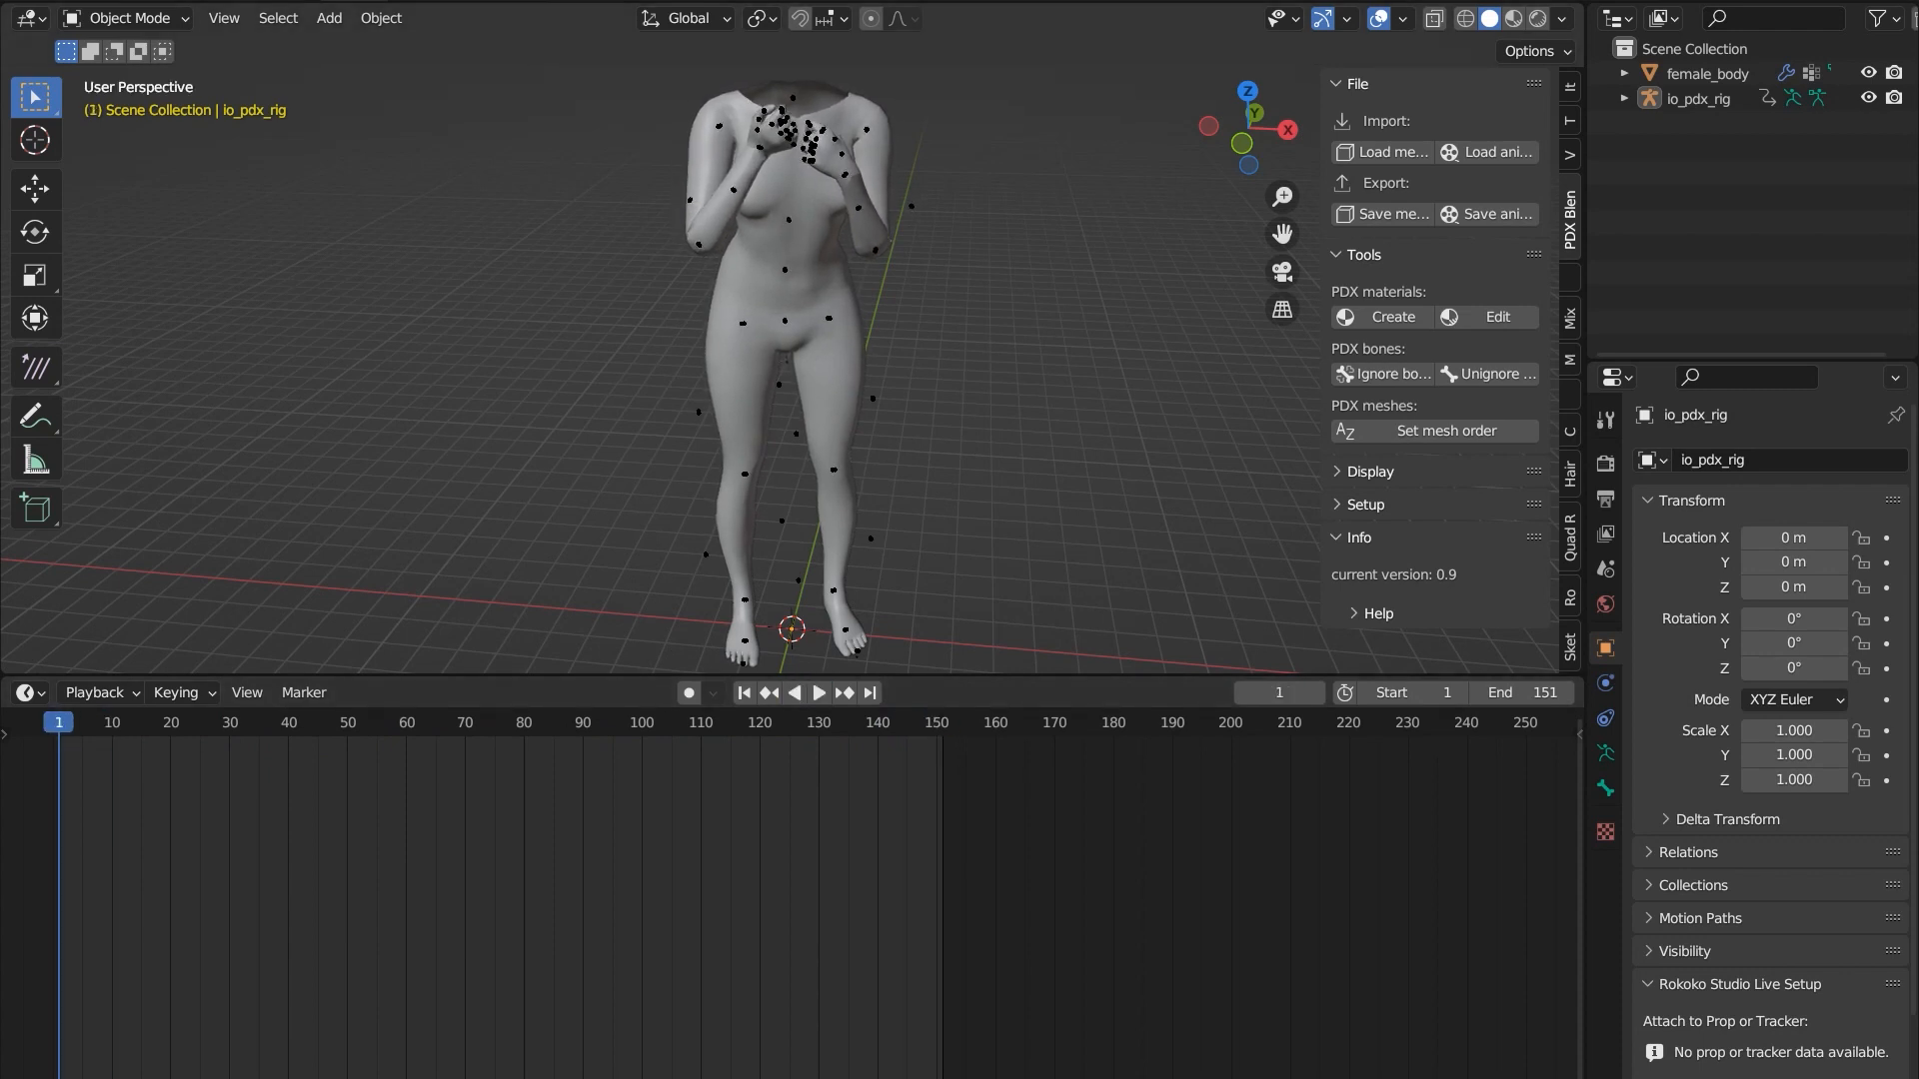
# - Put io_pdx_rig into Pose Mode at frame 1 and select only the right index finger bone bn_r_fi_index2
pyautogui.scroll(1, 790, 370)
pyautogui.scroll(3, 777, 370)
pyautogui.keyDown('shift'); pyautogui.moveTo(775, 110); pyautogui.dragTo(845, 612, button='middle'); pyautogui.keyUp('shift')
pyautogui.moveTo(844, 399)
pyautogui.mouseDown(button='middle')
pyautogui.moveTo(850, 454)
pyautogui.moveTo(850, 412)
pyautogui.mouseUp(button='middle')
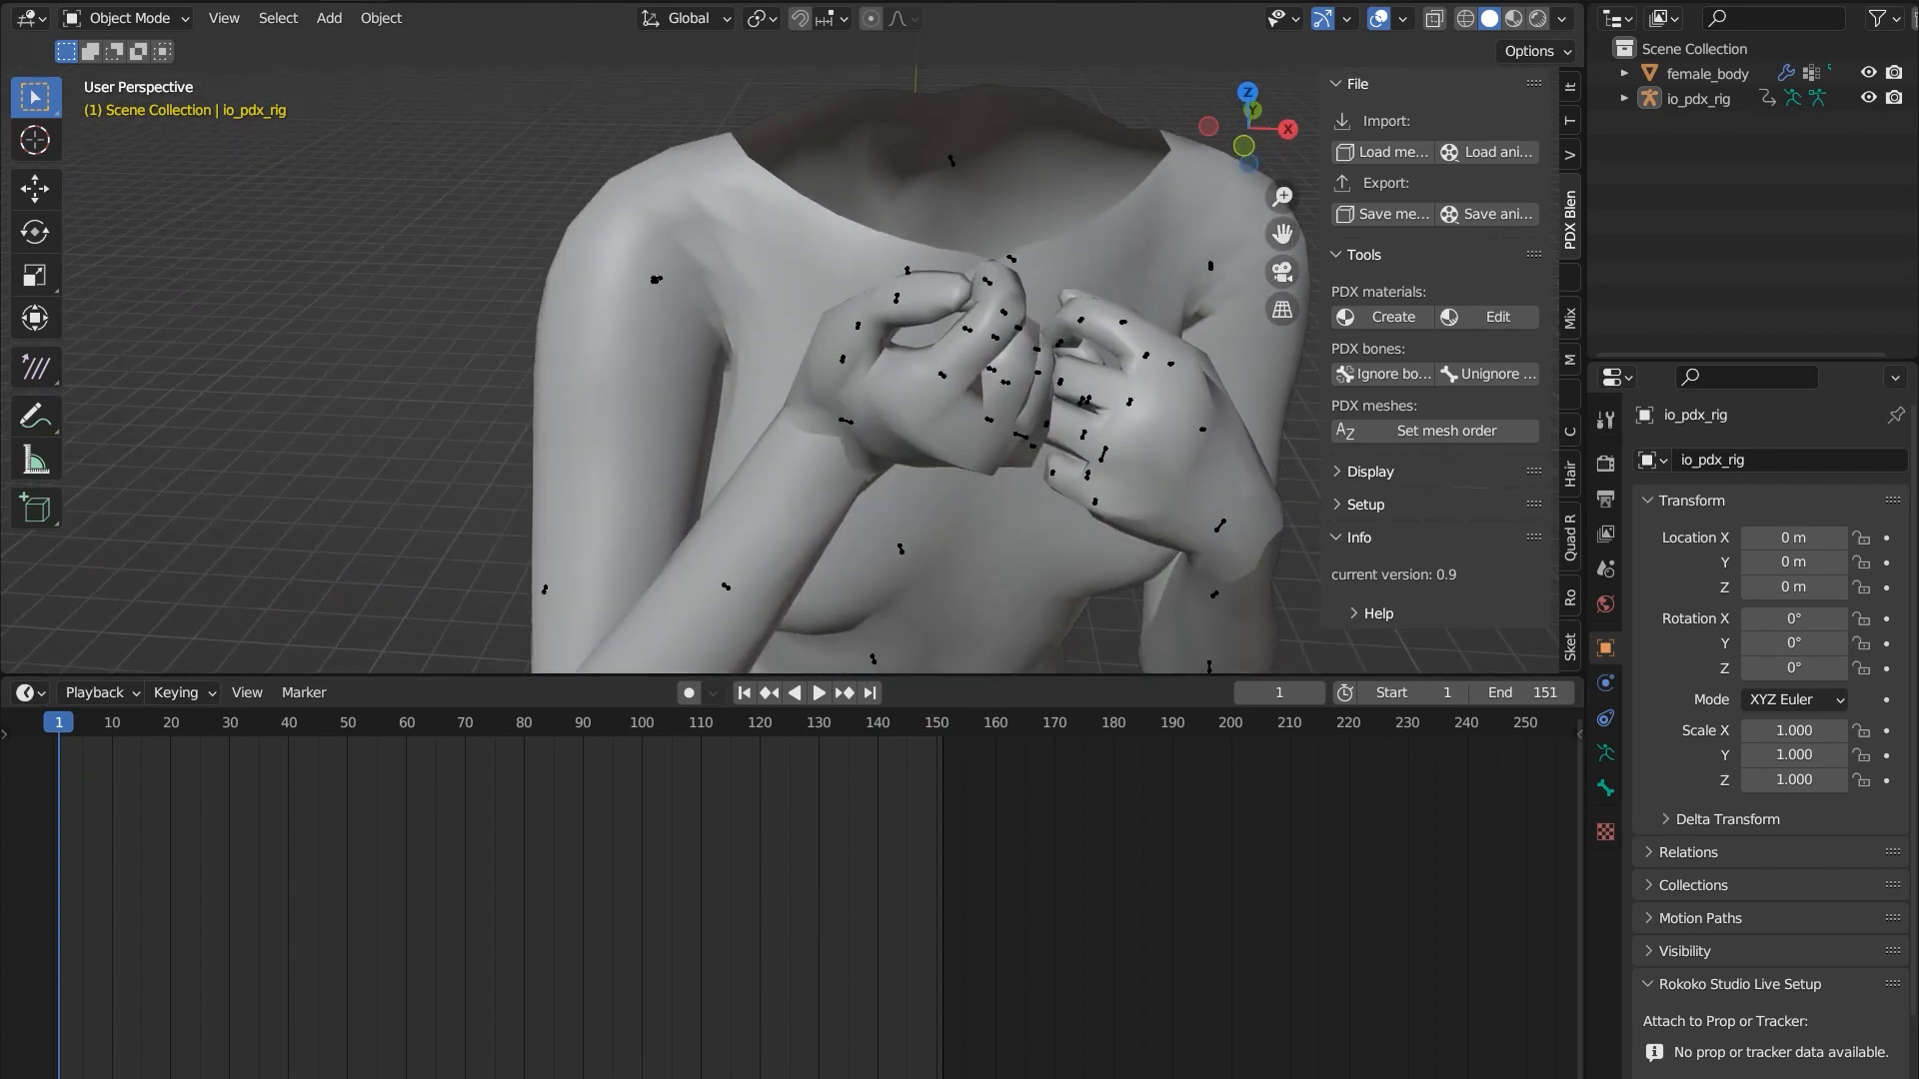
pyautogui.scroll(-4, 880, 380)
pyautogui.moveTo(850, 411); pyautogui.dragTo(843, 410, button='middle')
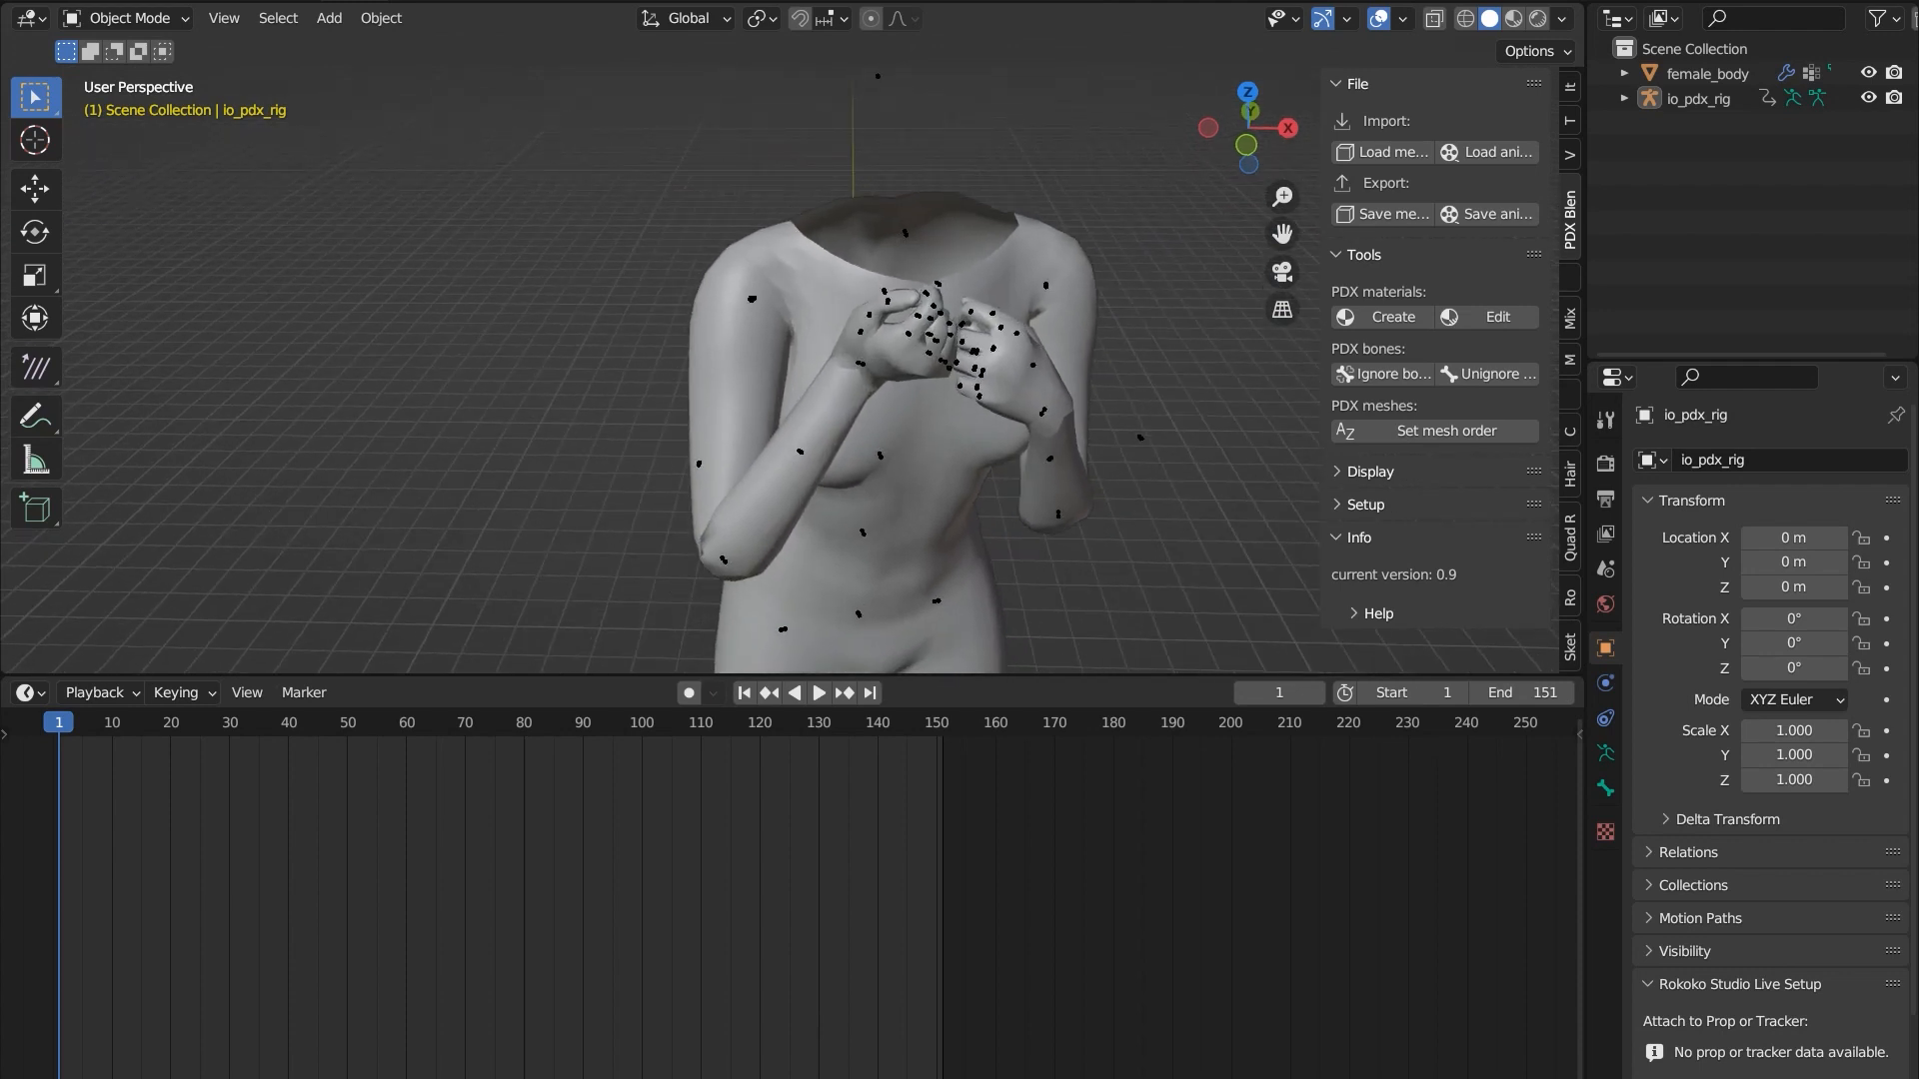
pyautogui.click(125, 18)
pyautogui.click(130, 101)
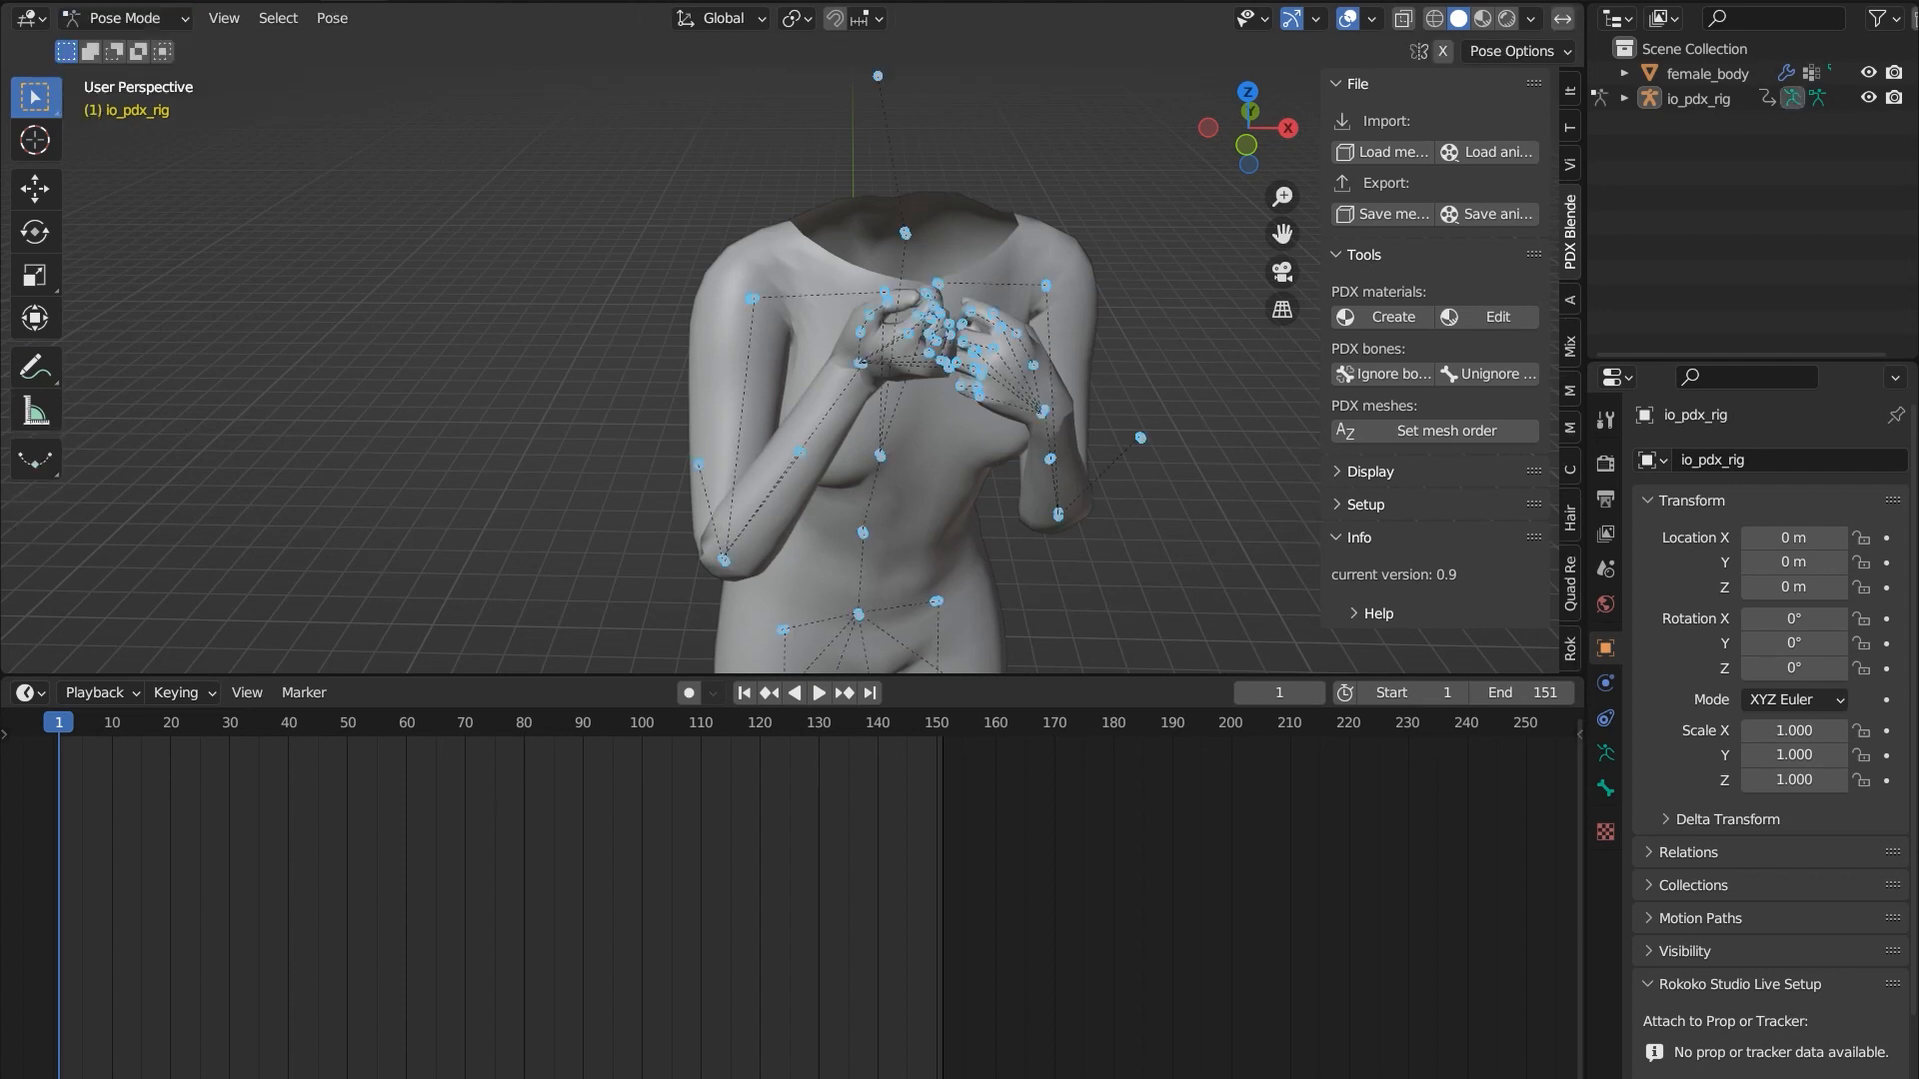
pyautogui.scroll(5, 960, 380)
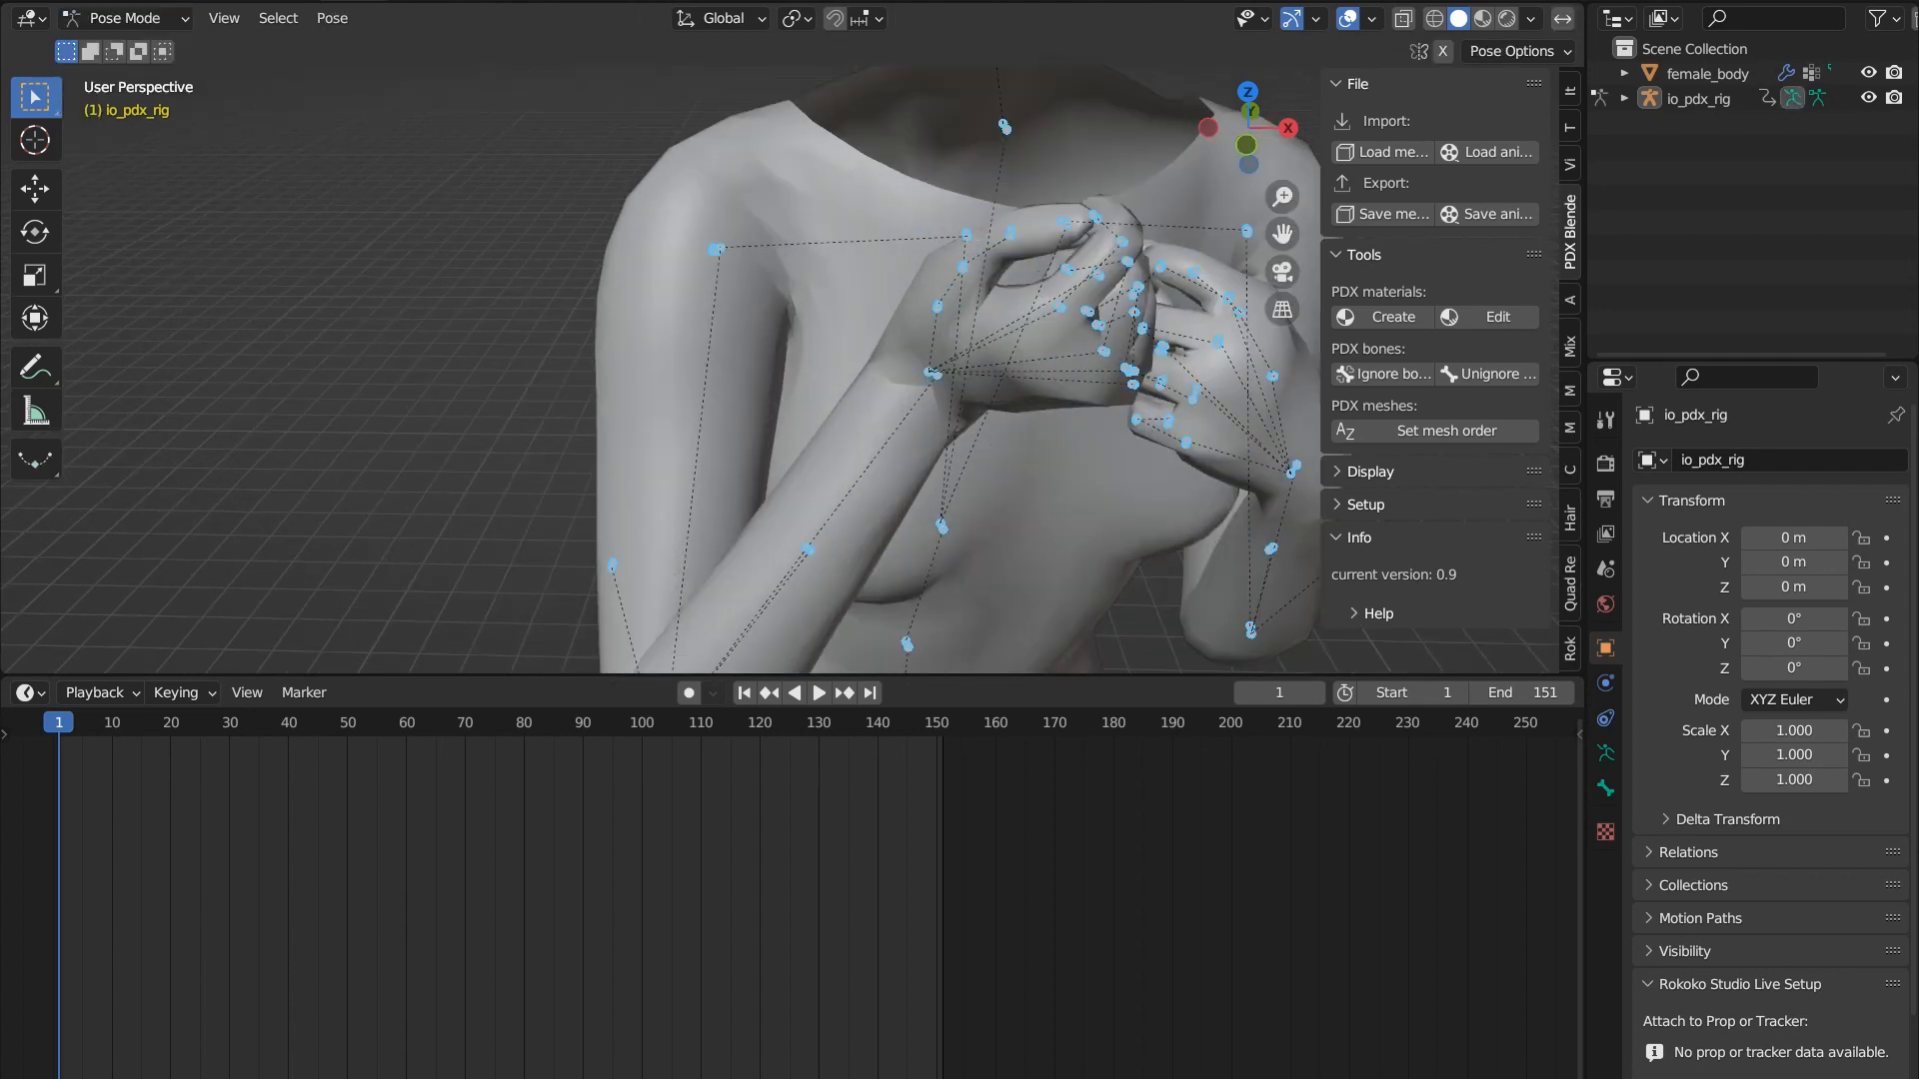
pyautogui.hotkey('alt', 'a')
pyautogui.click(1121, 242)
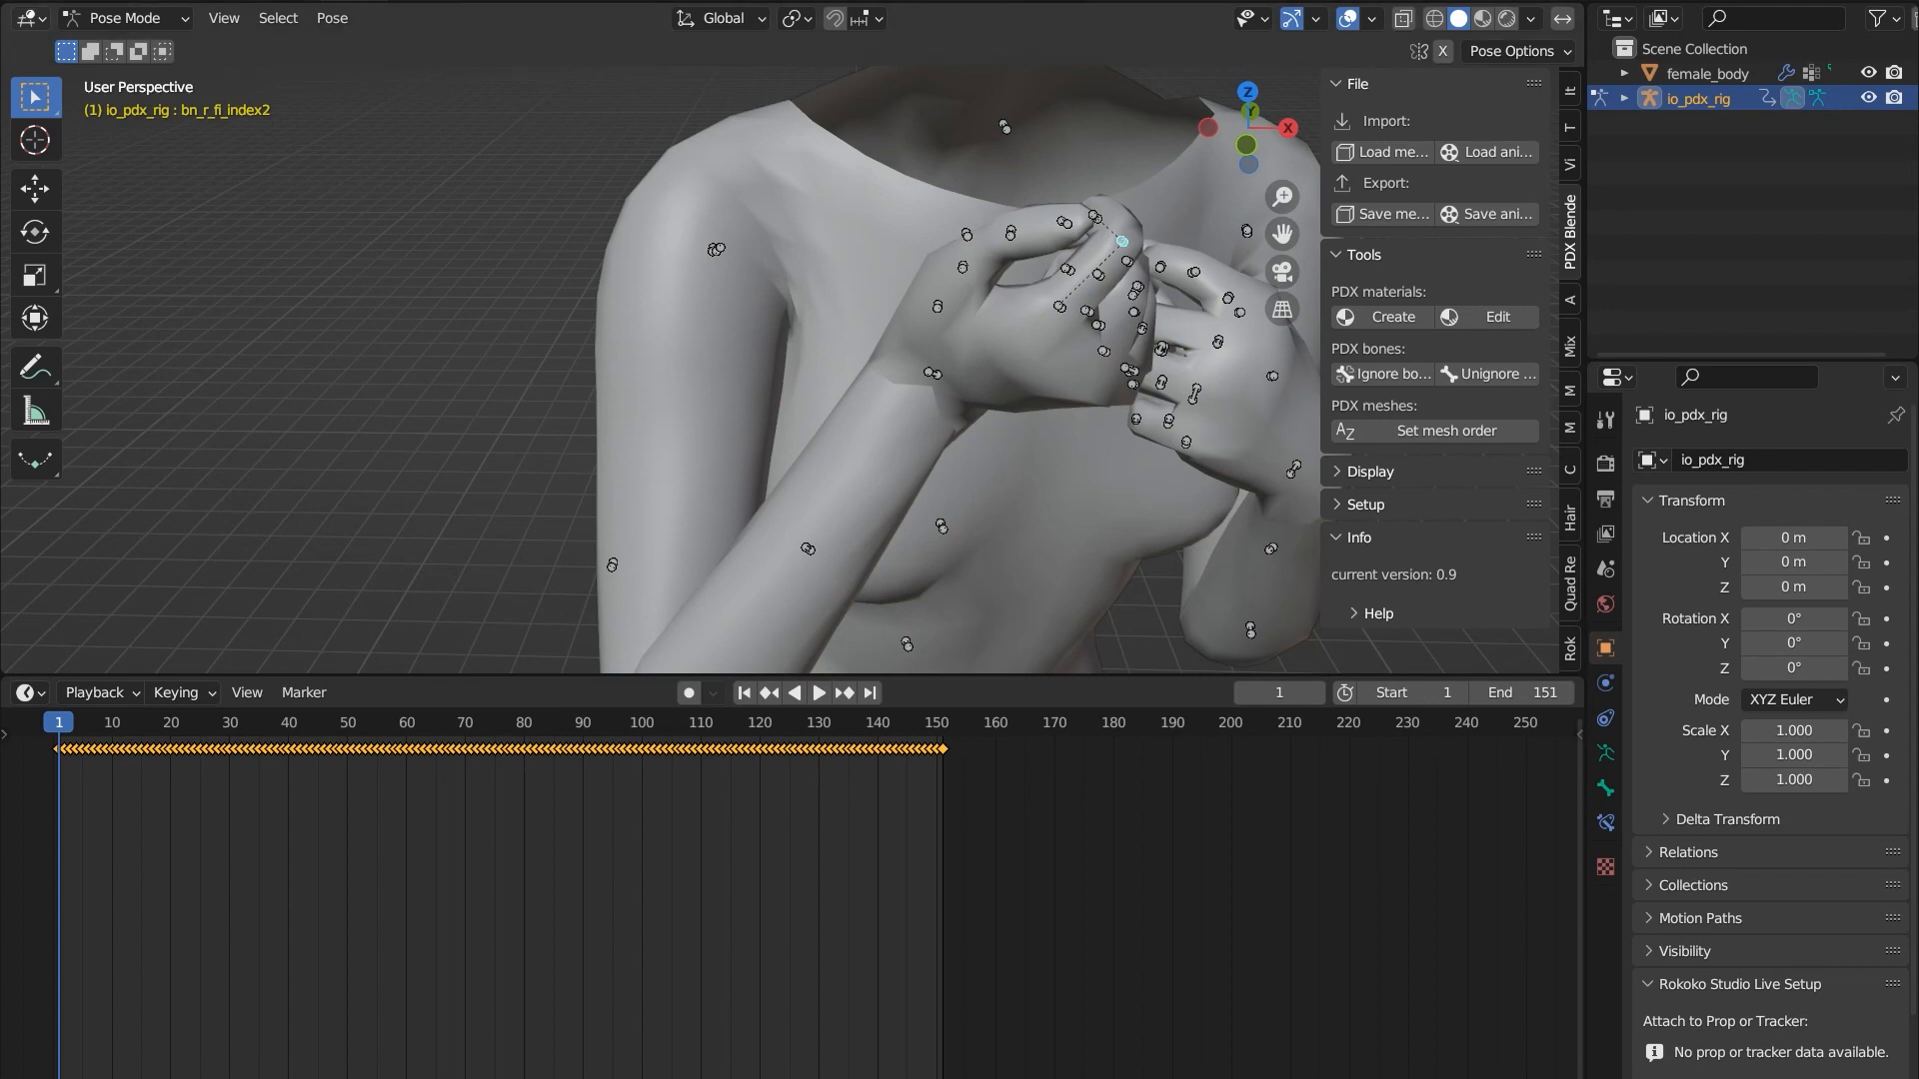
# - Push io_pdx_rigAction down into a Nonlinear Animation strip and return to the 3D viewport
pyautogui.click(29, 17)
pyautogui.click(394, 195)
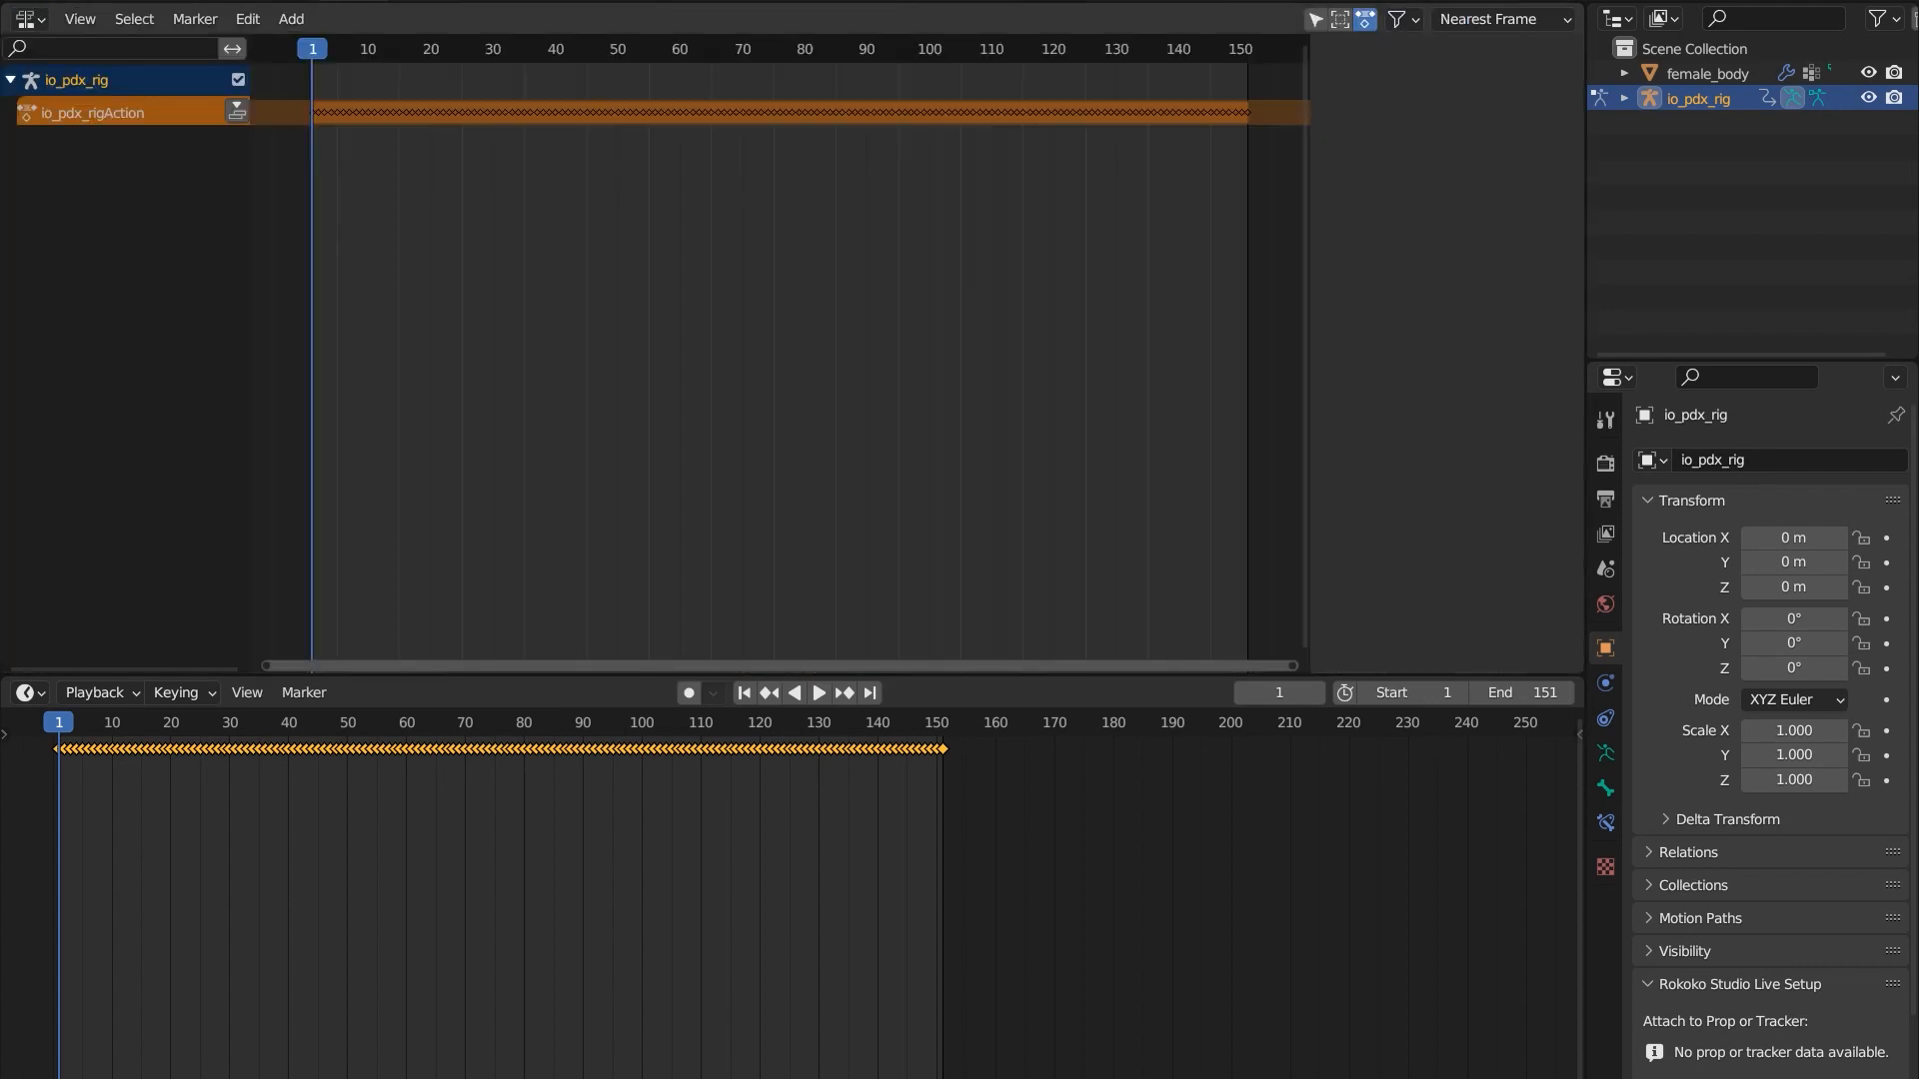
pyautogui.click(237, 111)
pyautogui.press('n')
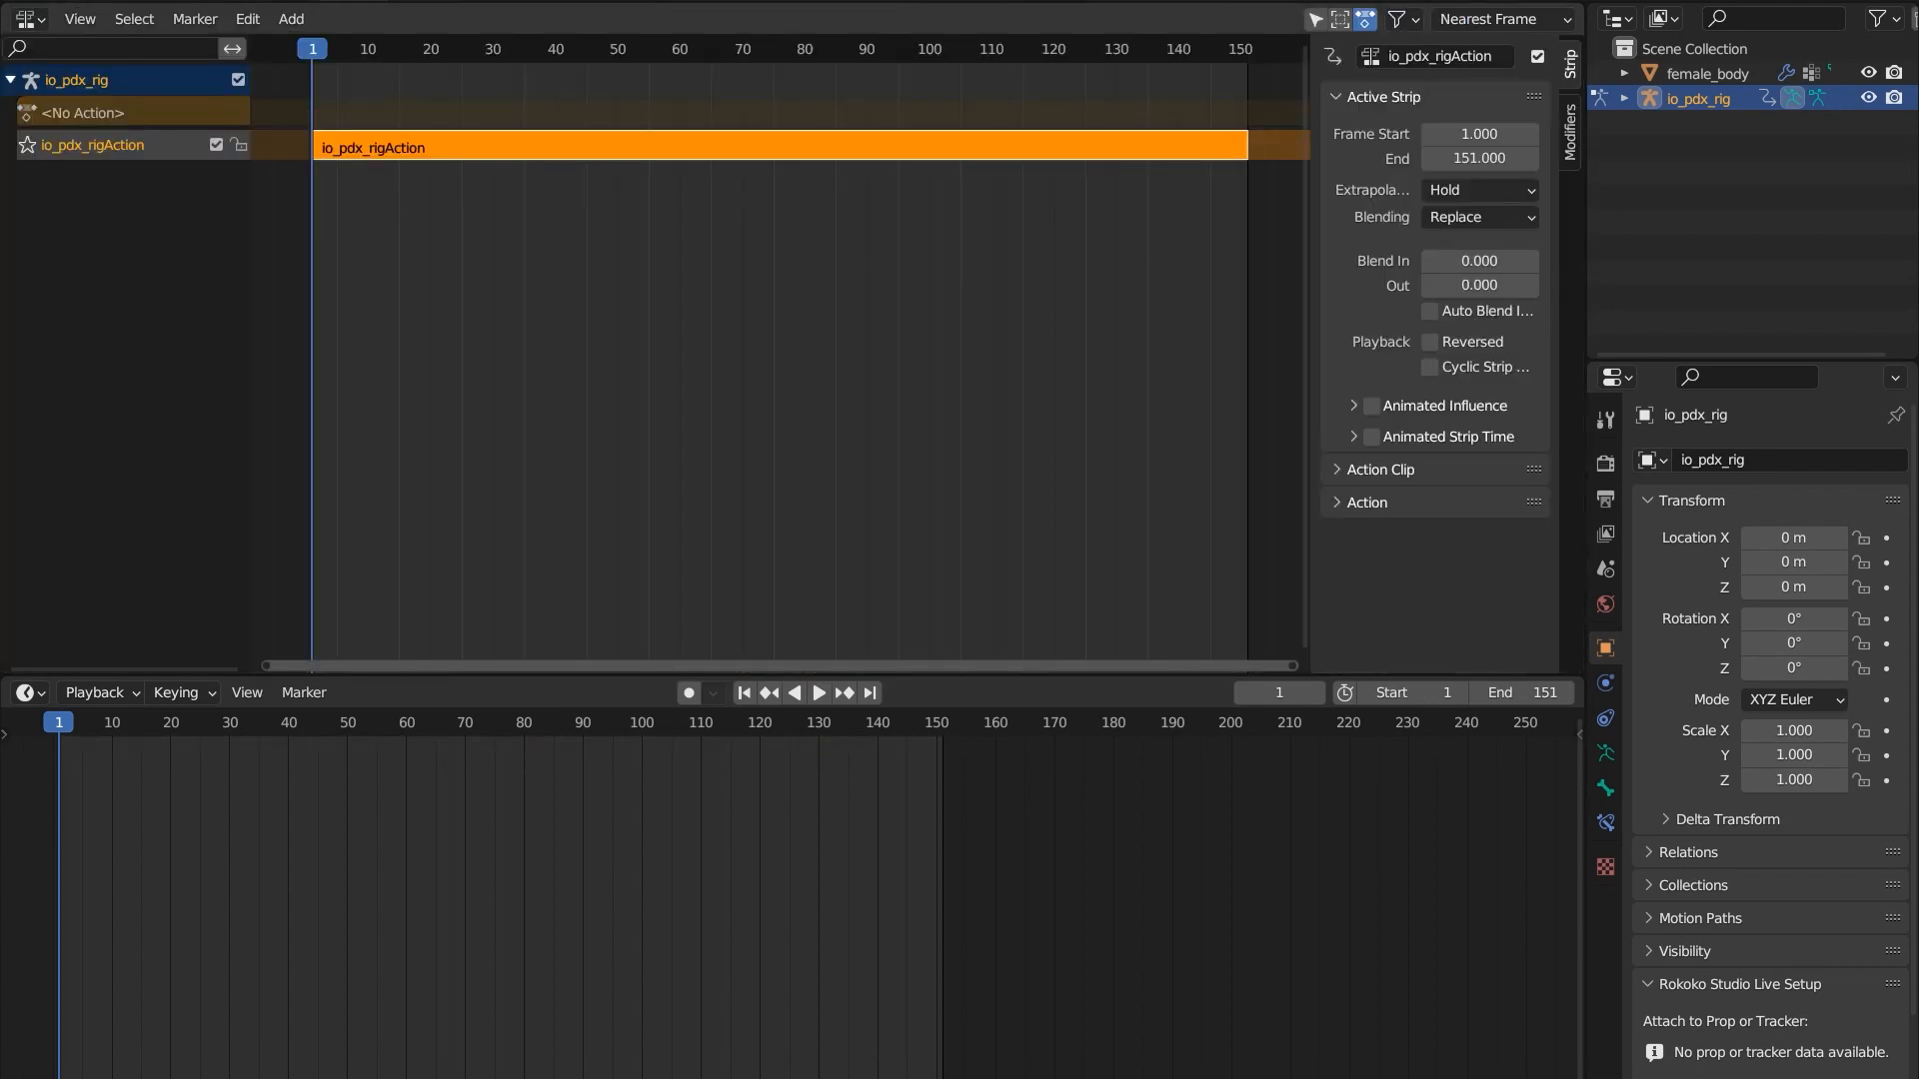
pyautogui.click(27, 18)
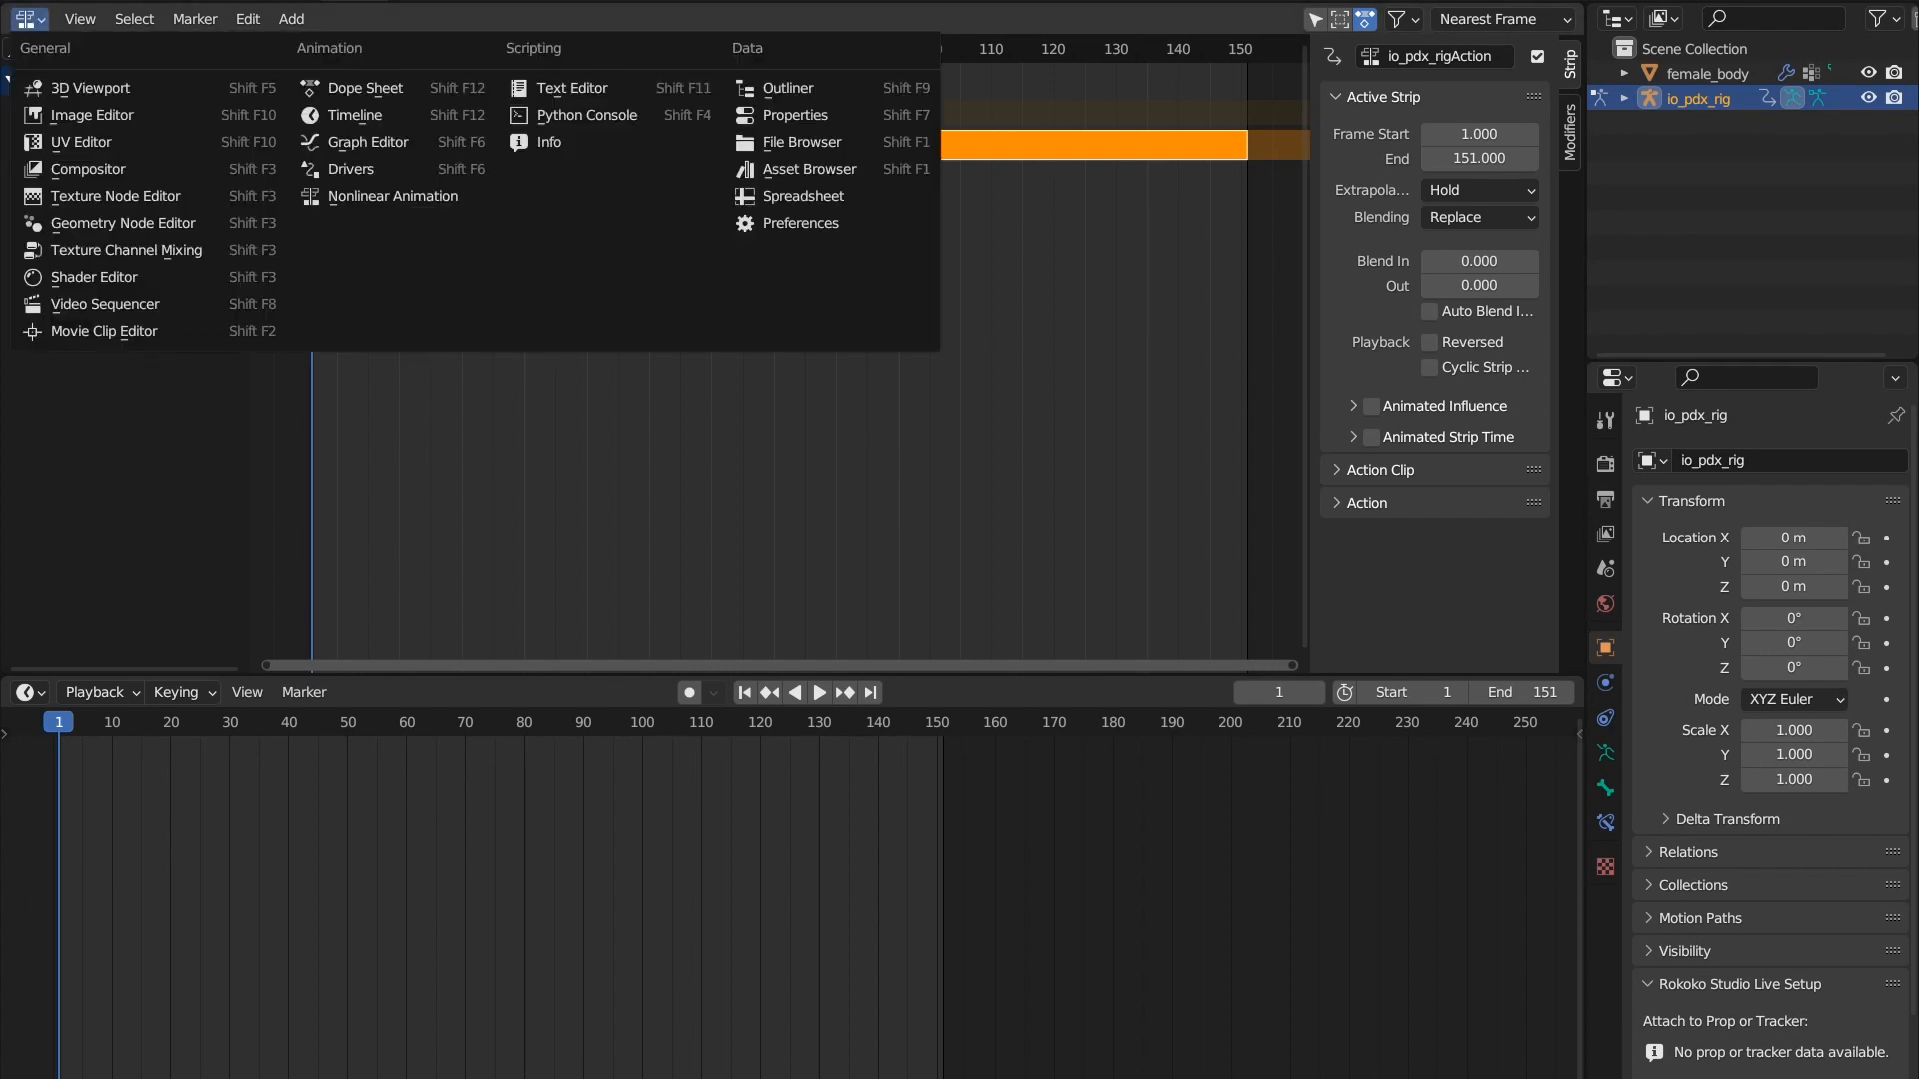
pyautogui.click(90, 88)
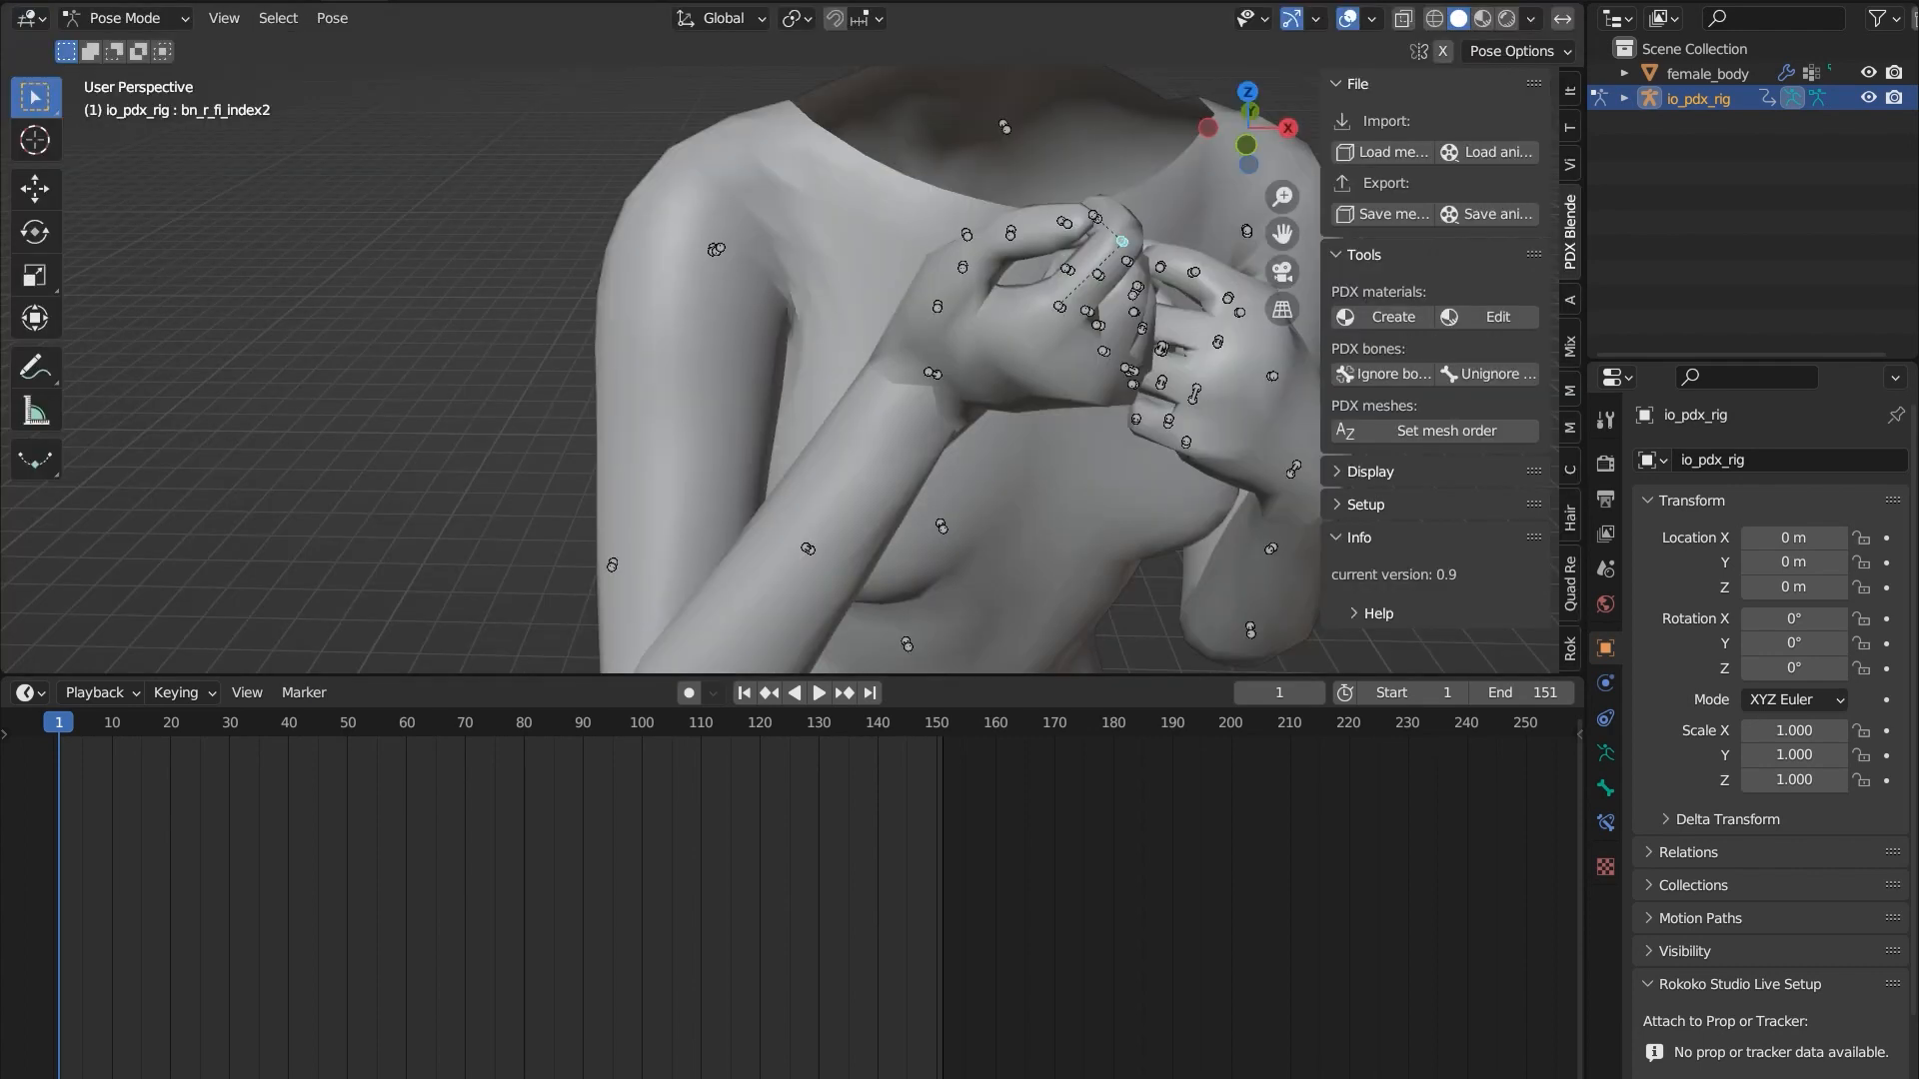
# - Set the io_pdx_rig animation data blending to Combine in the Nonlinear Animation editor and return to the 3D viewport
pyautogui.click(27, 18)
pyautogui.click(27, 18)
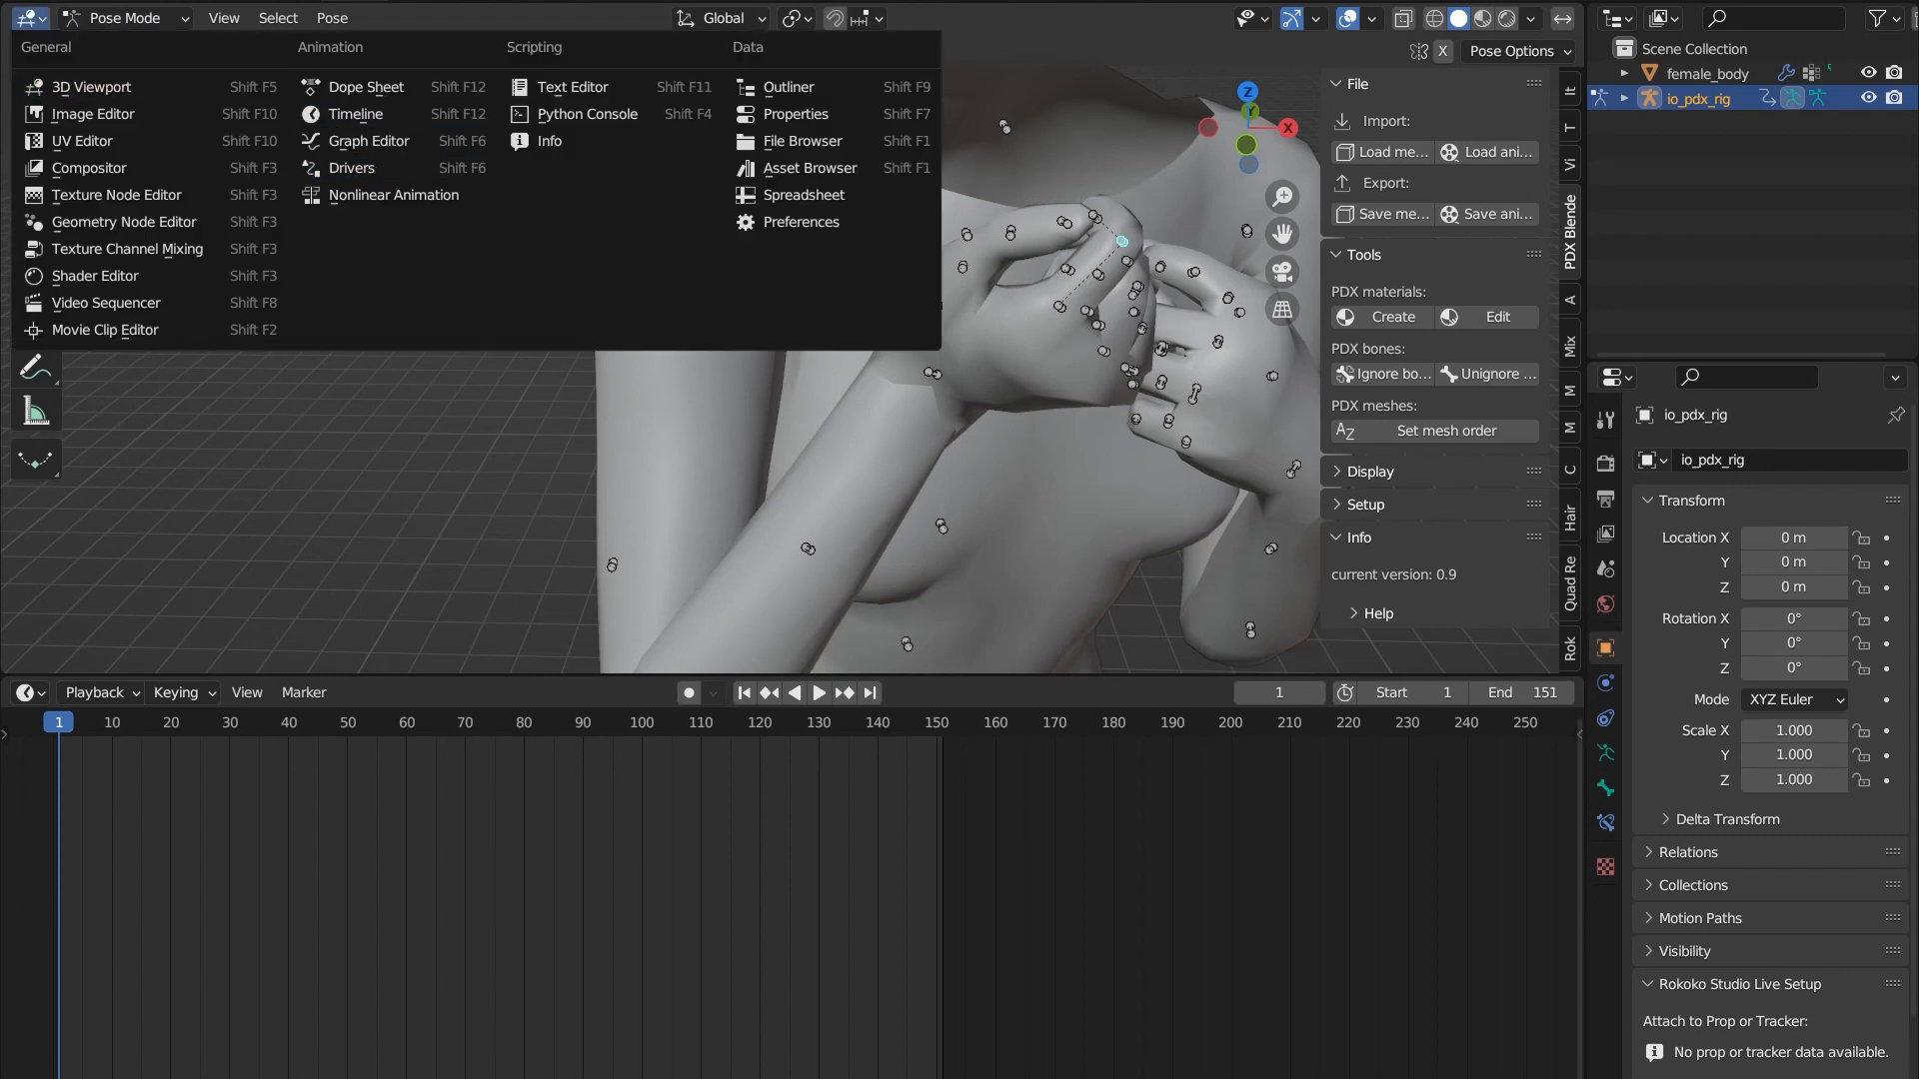
pyautogui.click(393, 195)
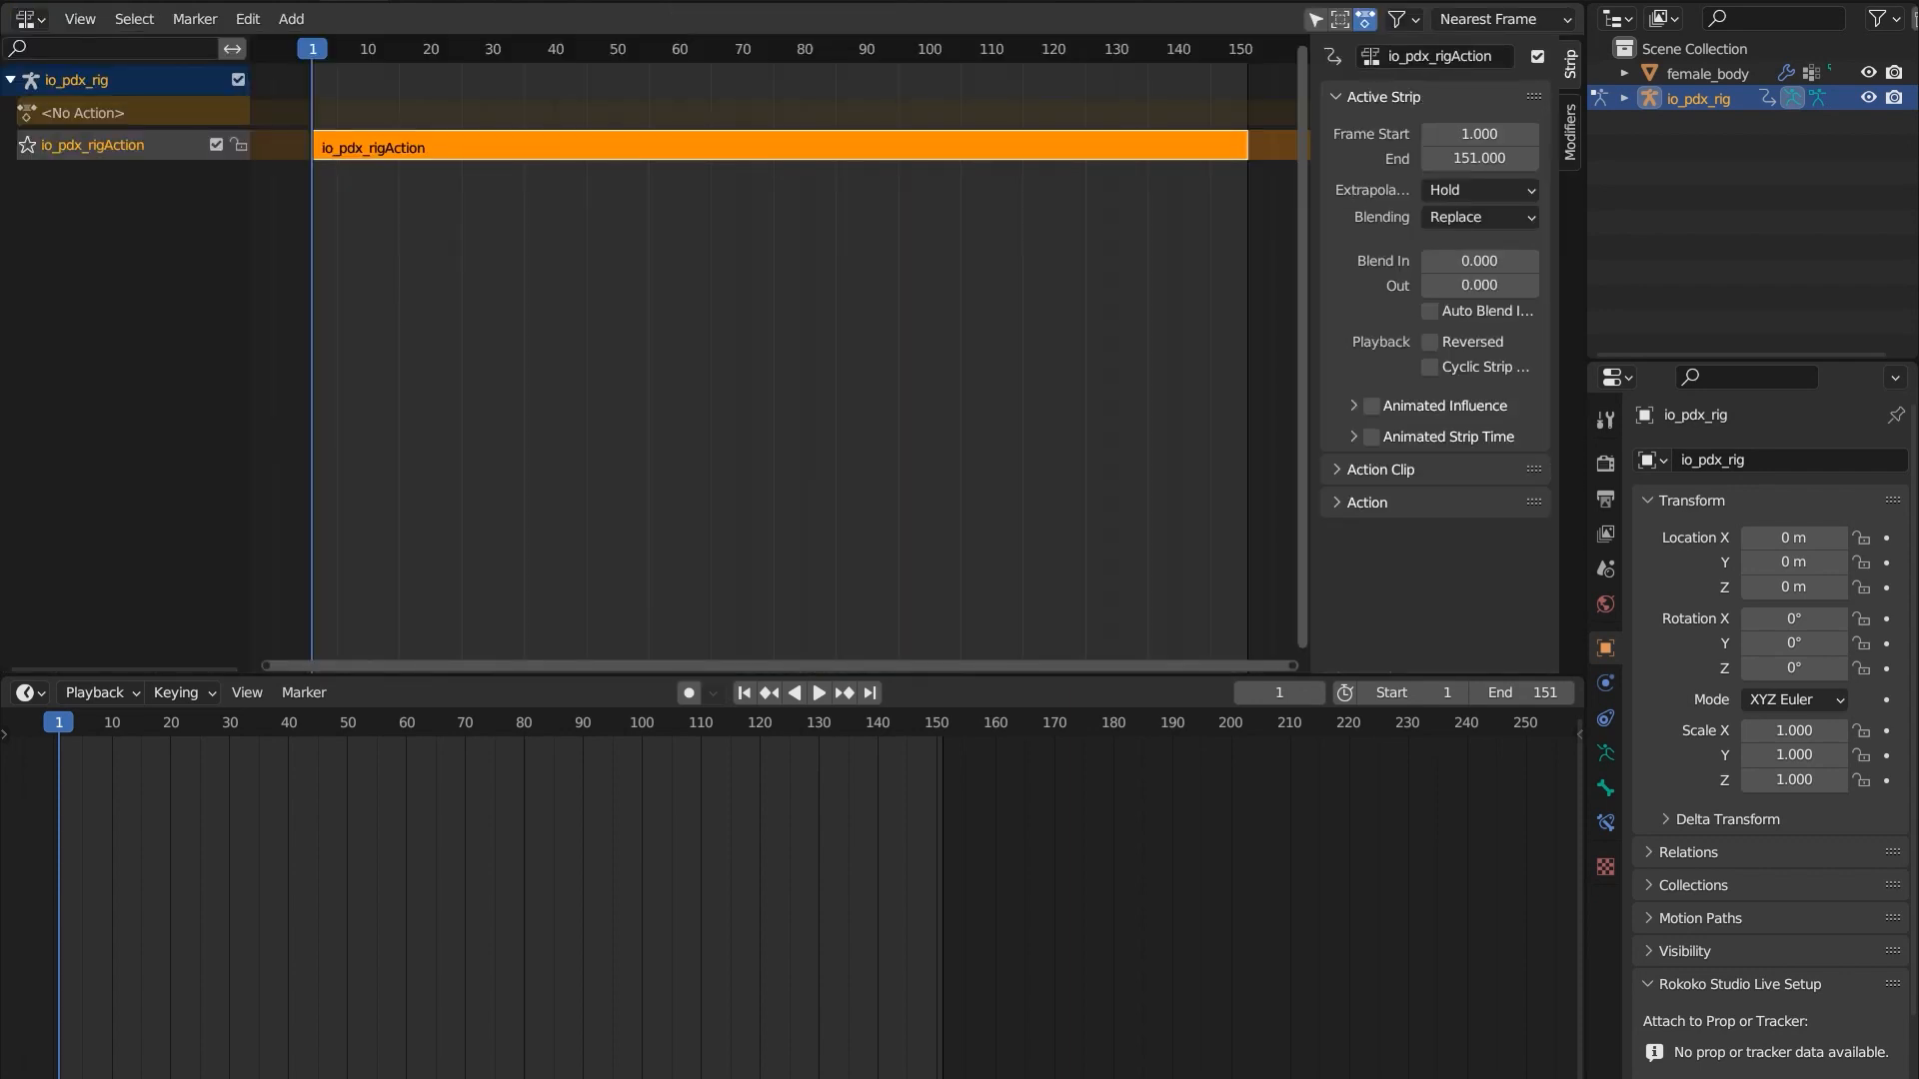
pyautogui.click(78, 81)
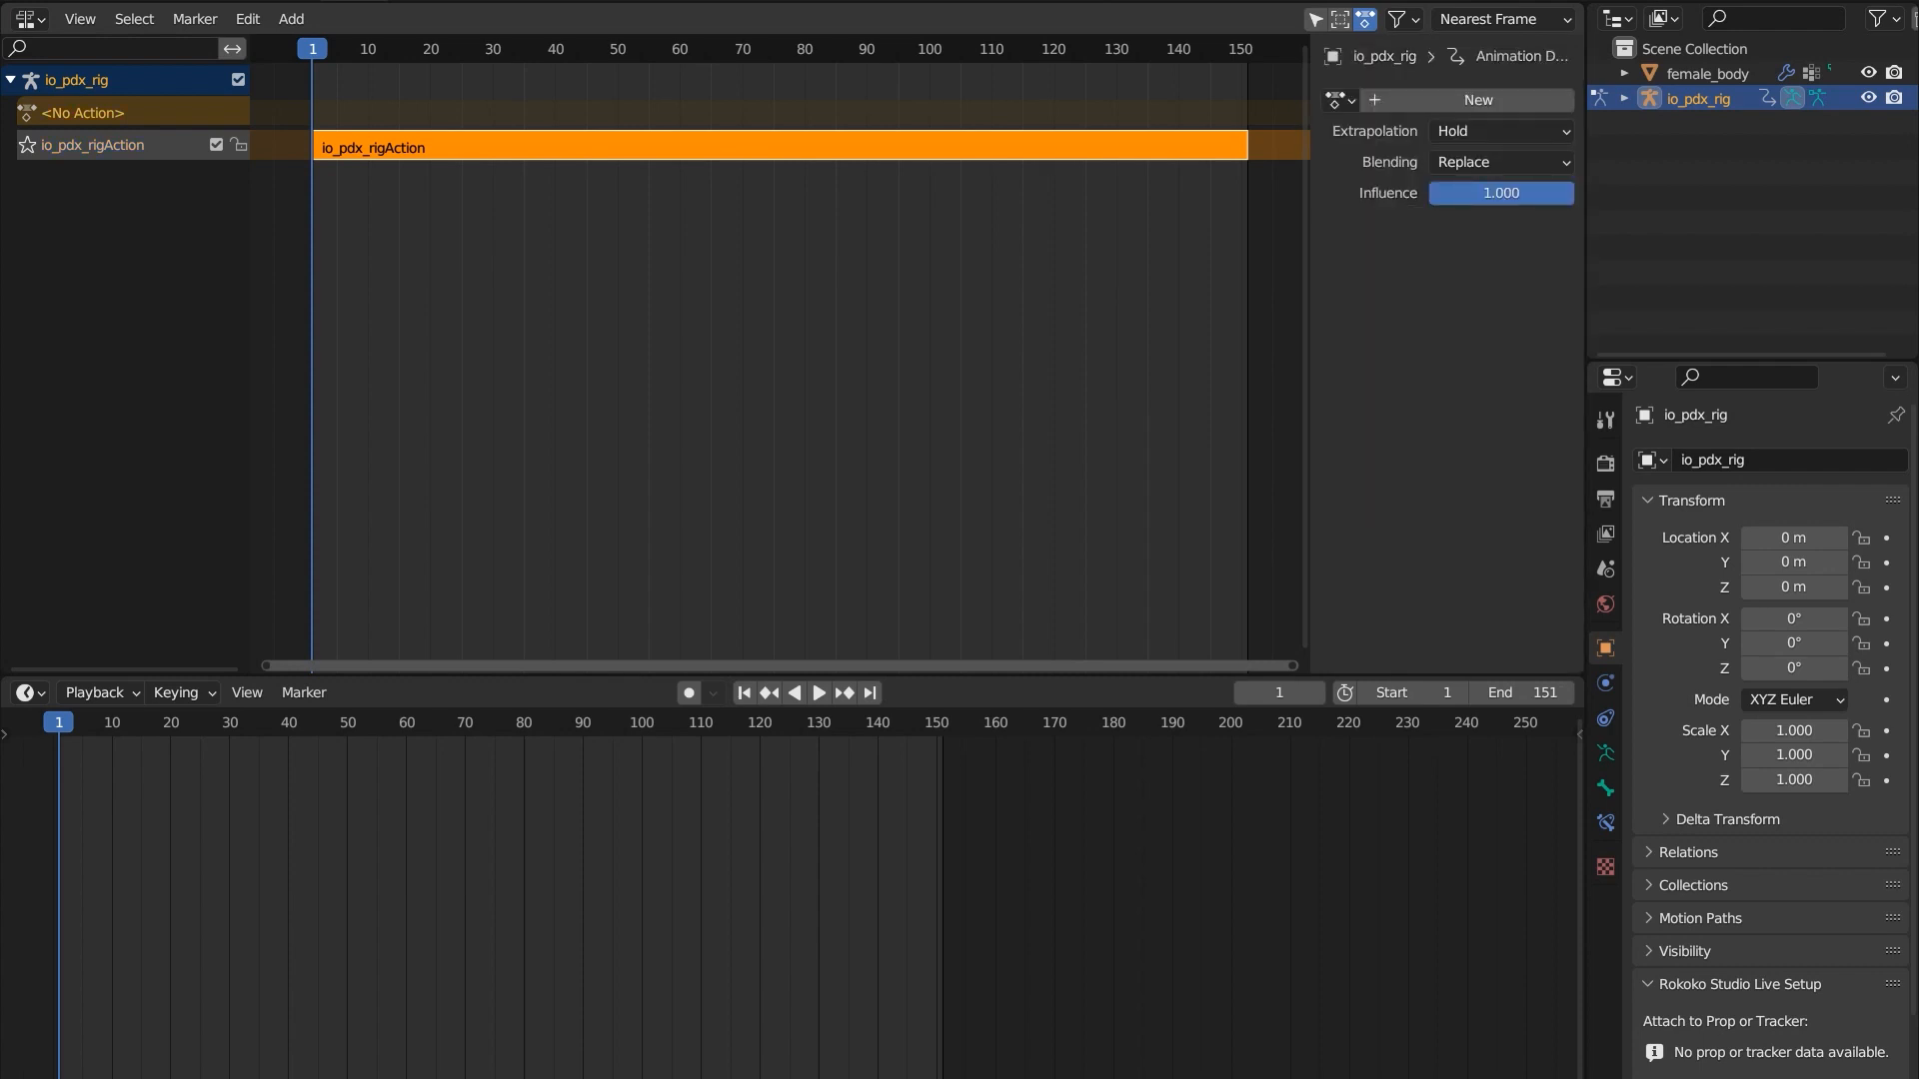
pyautogui.click(1499, 162)
pyautogui.click(1500, 219)
pyautogui.click(30, 18)
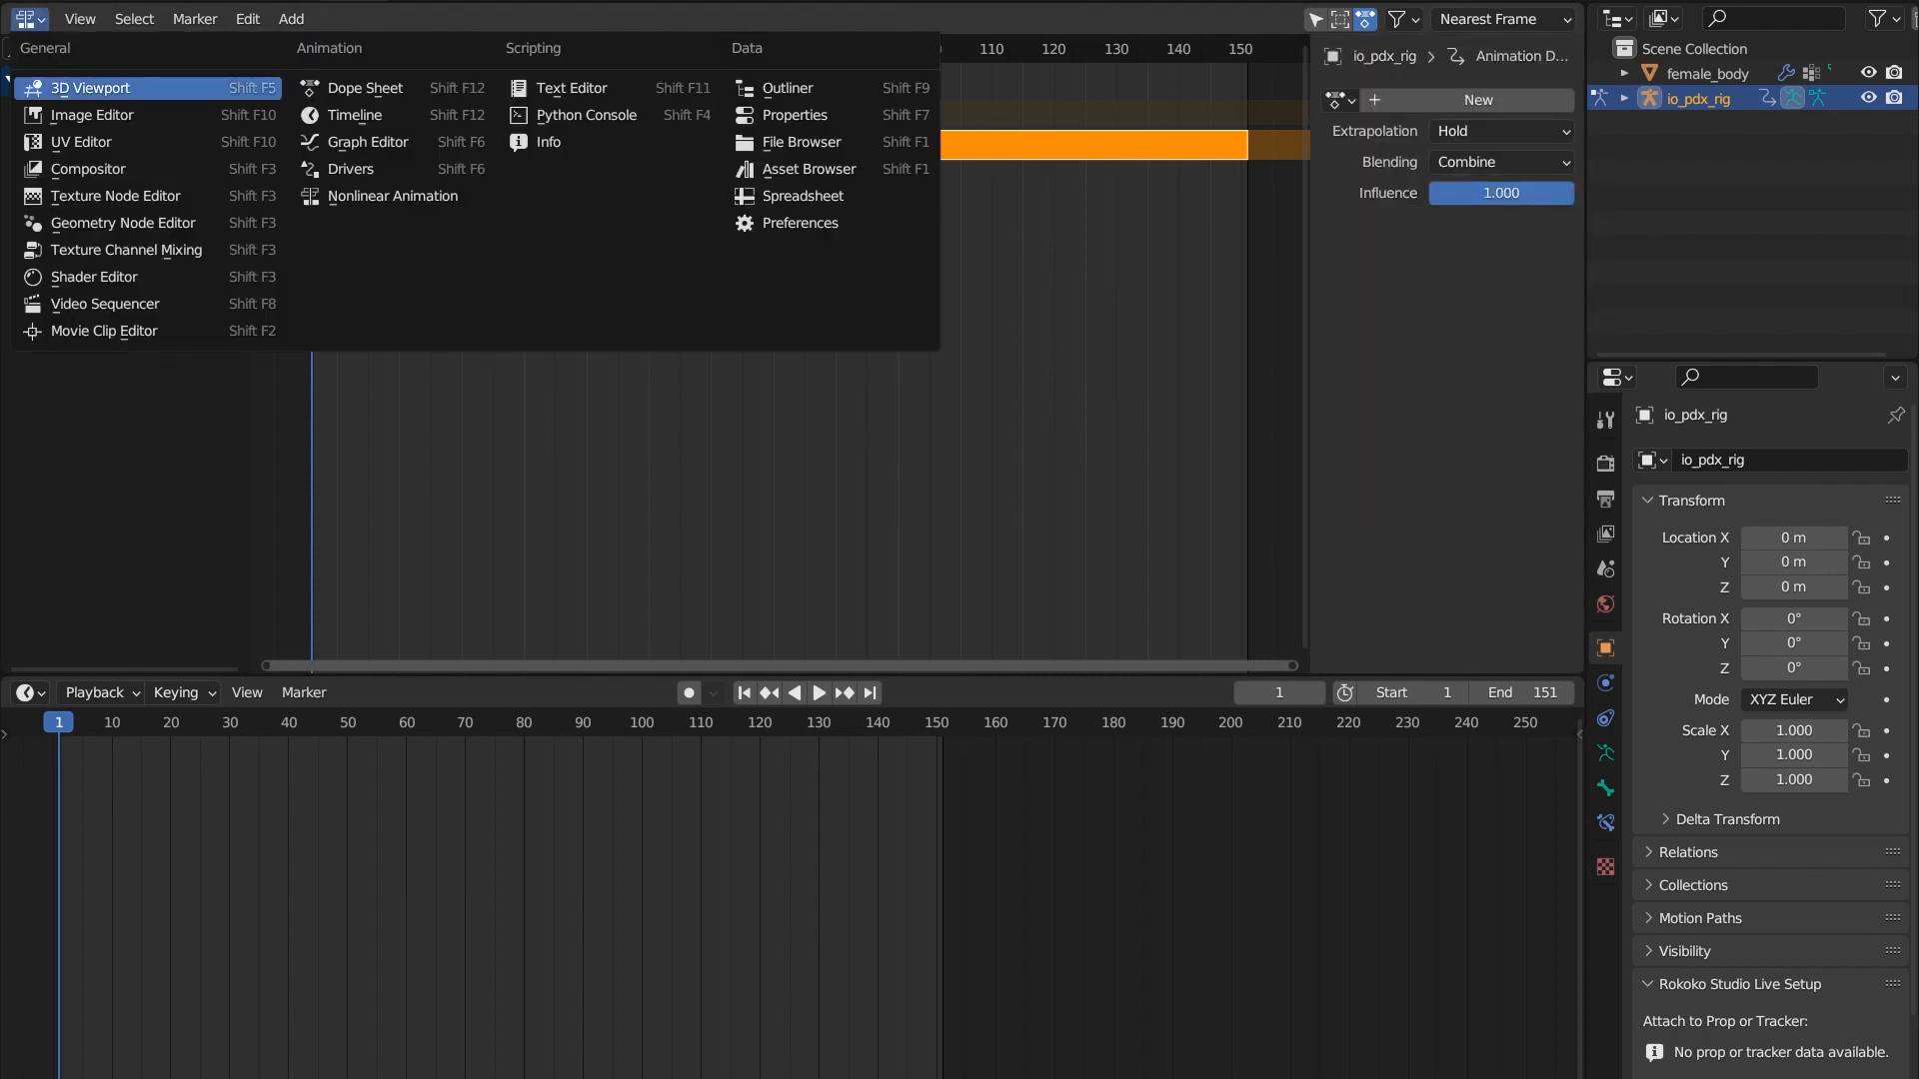
pyautogui.click(70, 88)
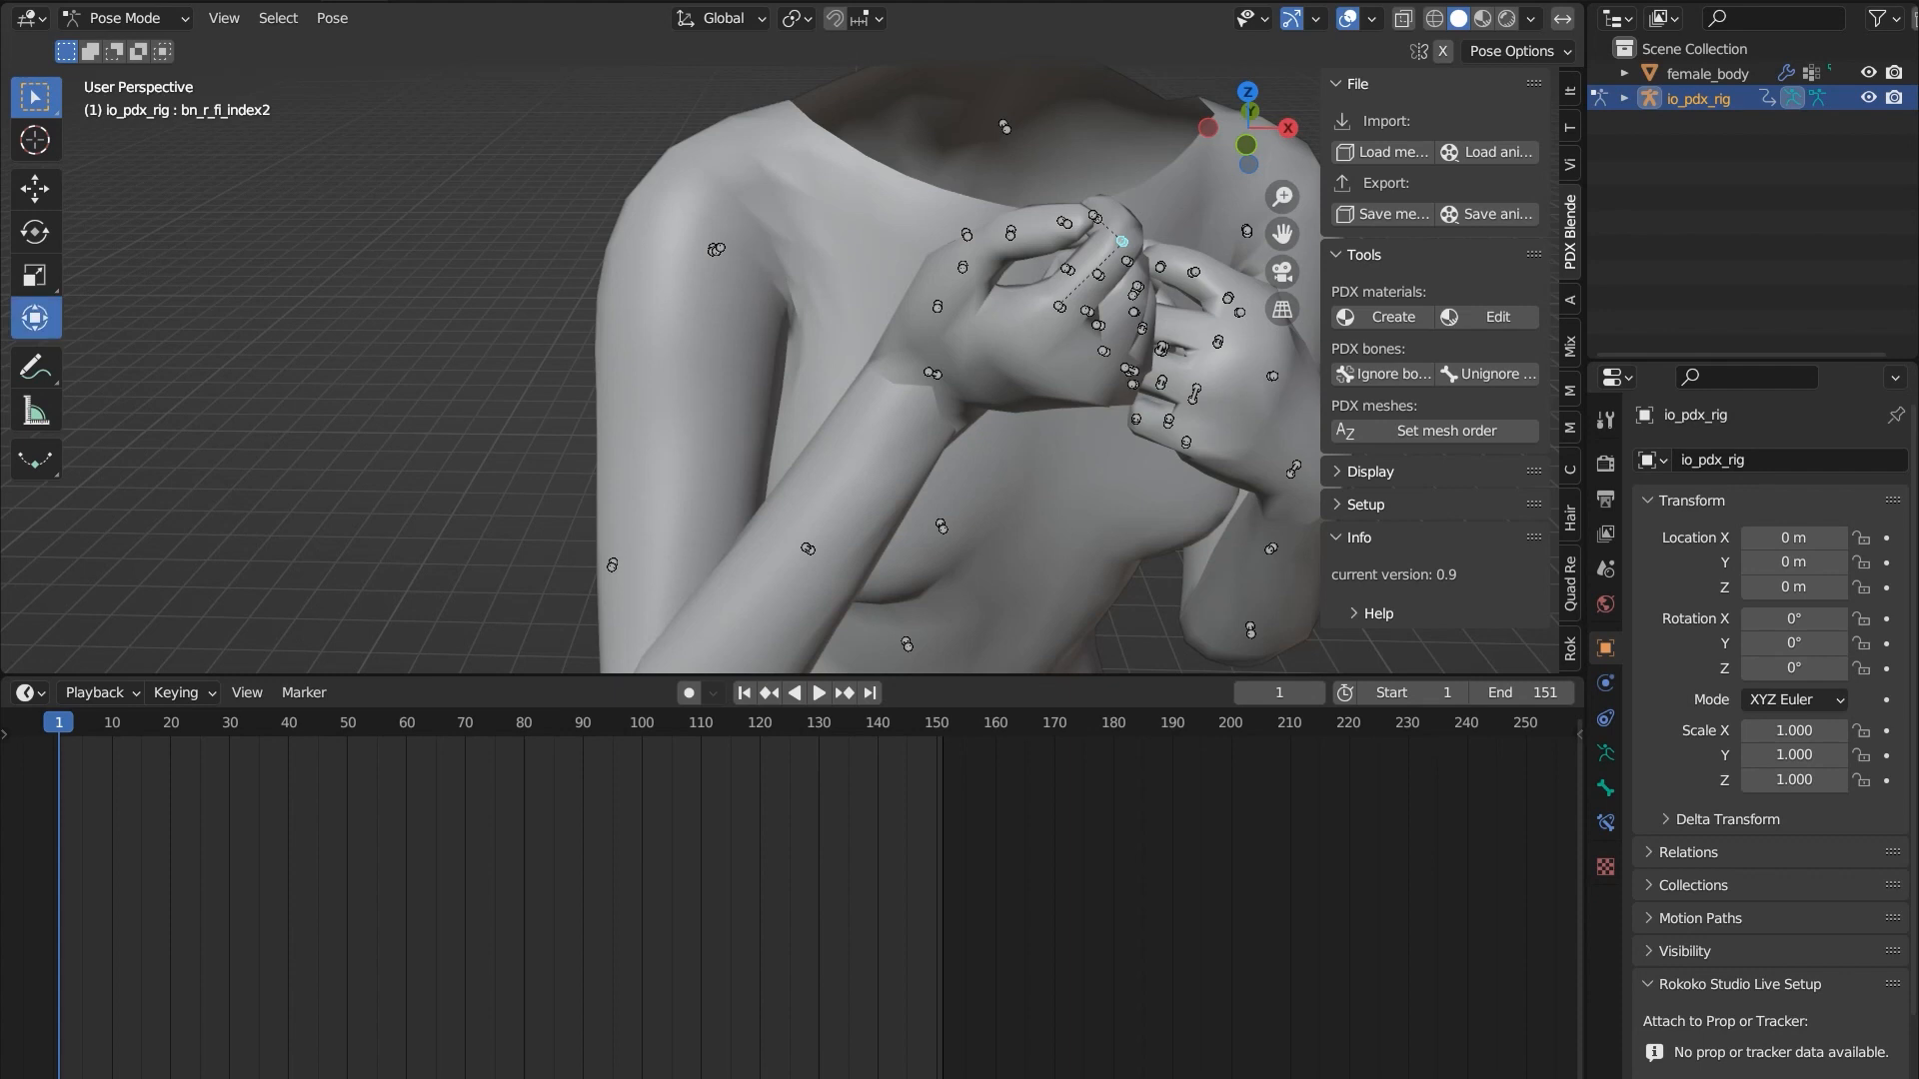
# - Rotate bone bn_r_fi_index2 with the Transform tool to straighten the right index finger, and keyframe it at frame 1
pyautogui.click(35, 318)
pyautogui.moveTo(1148, 221); pyautogui.dragTo(1160, 286)
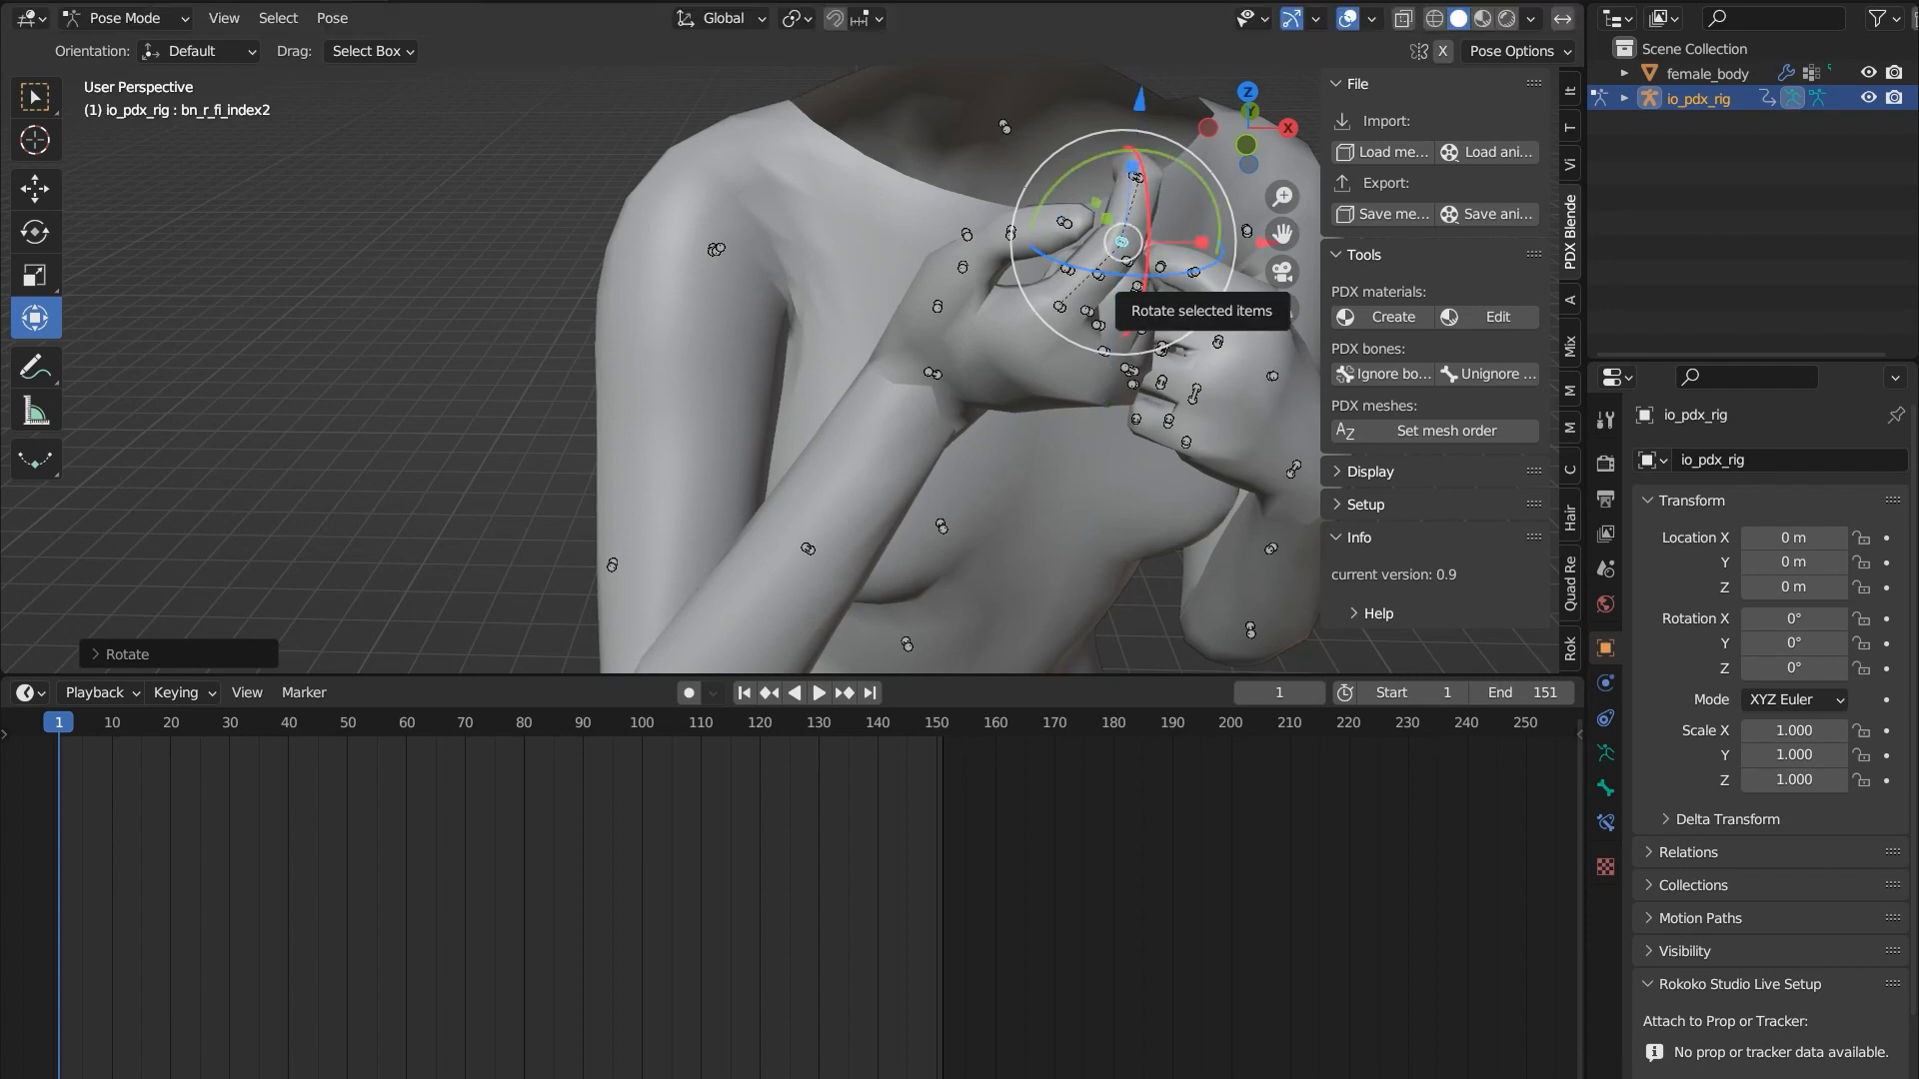
pyautogui.press('i')
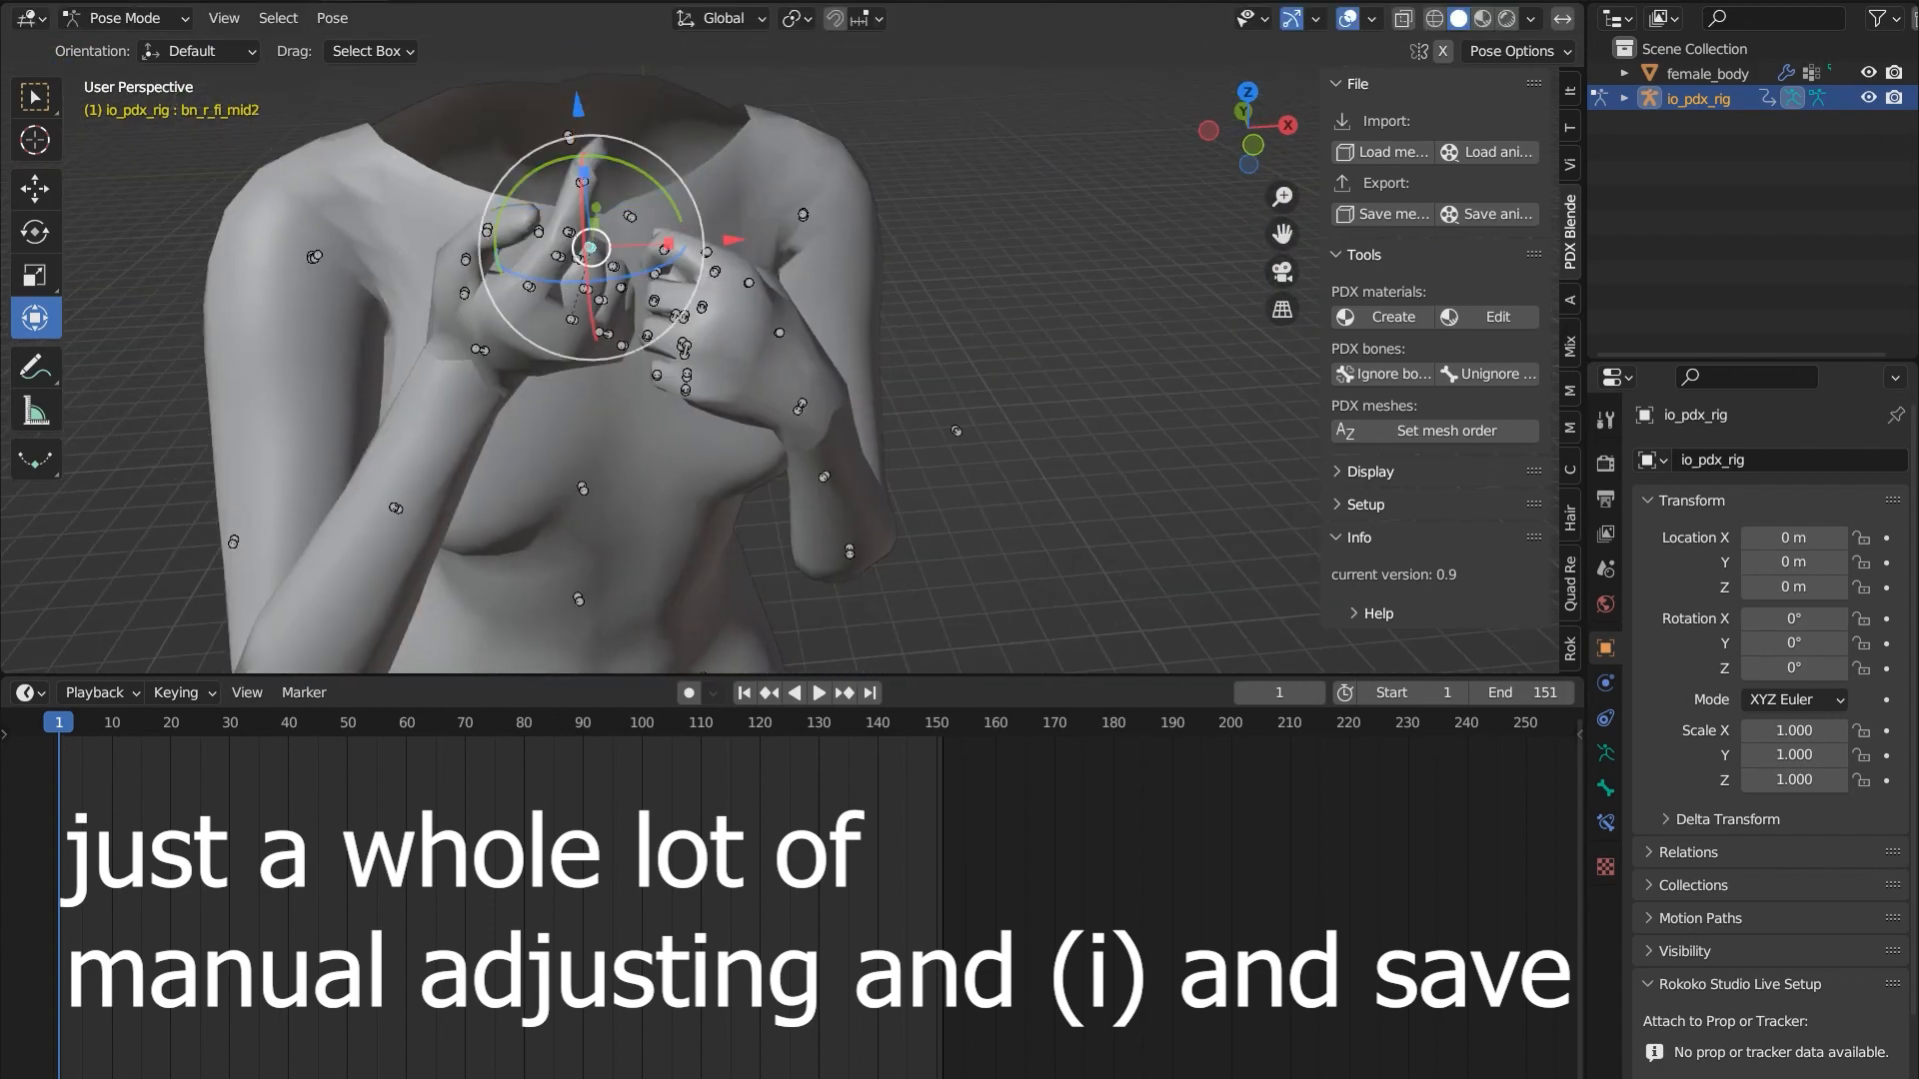
# - Rotate the outer bones of the right middle, ring and pinky fingers to open them, keyframing the pose at frame 1
pyautogui.moveTo(645, 182); pyautogui.dragTo(649, 178)
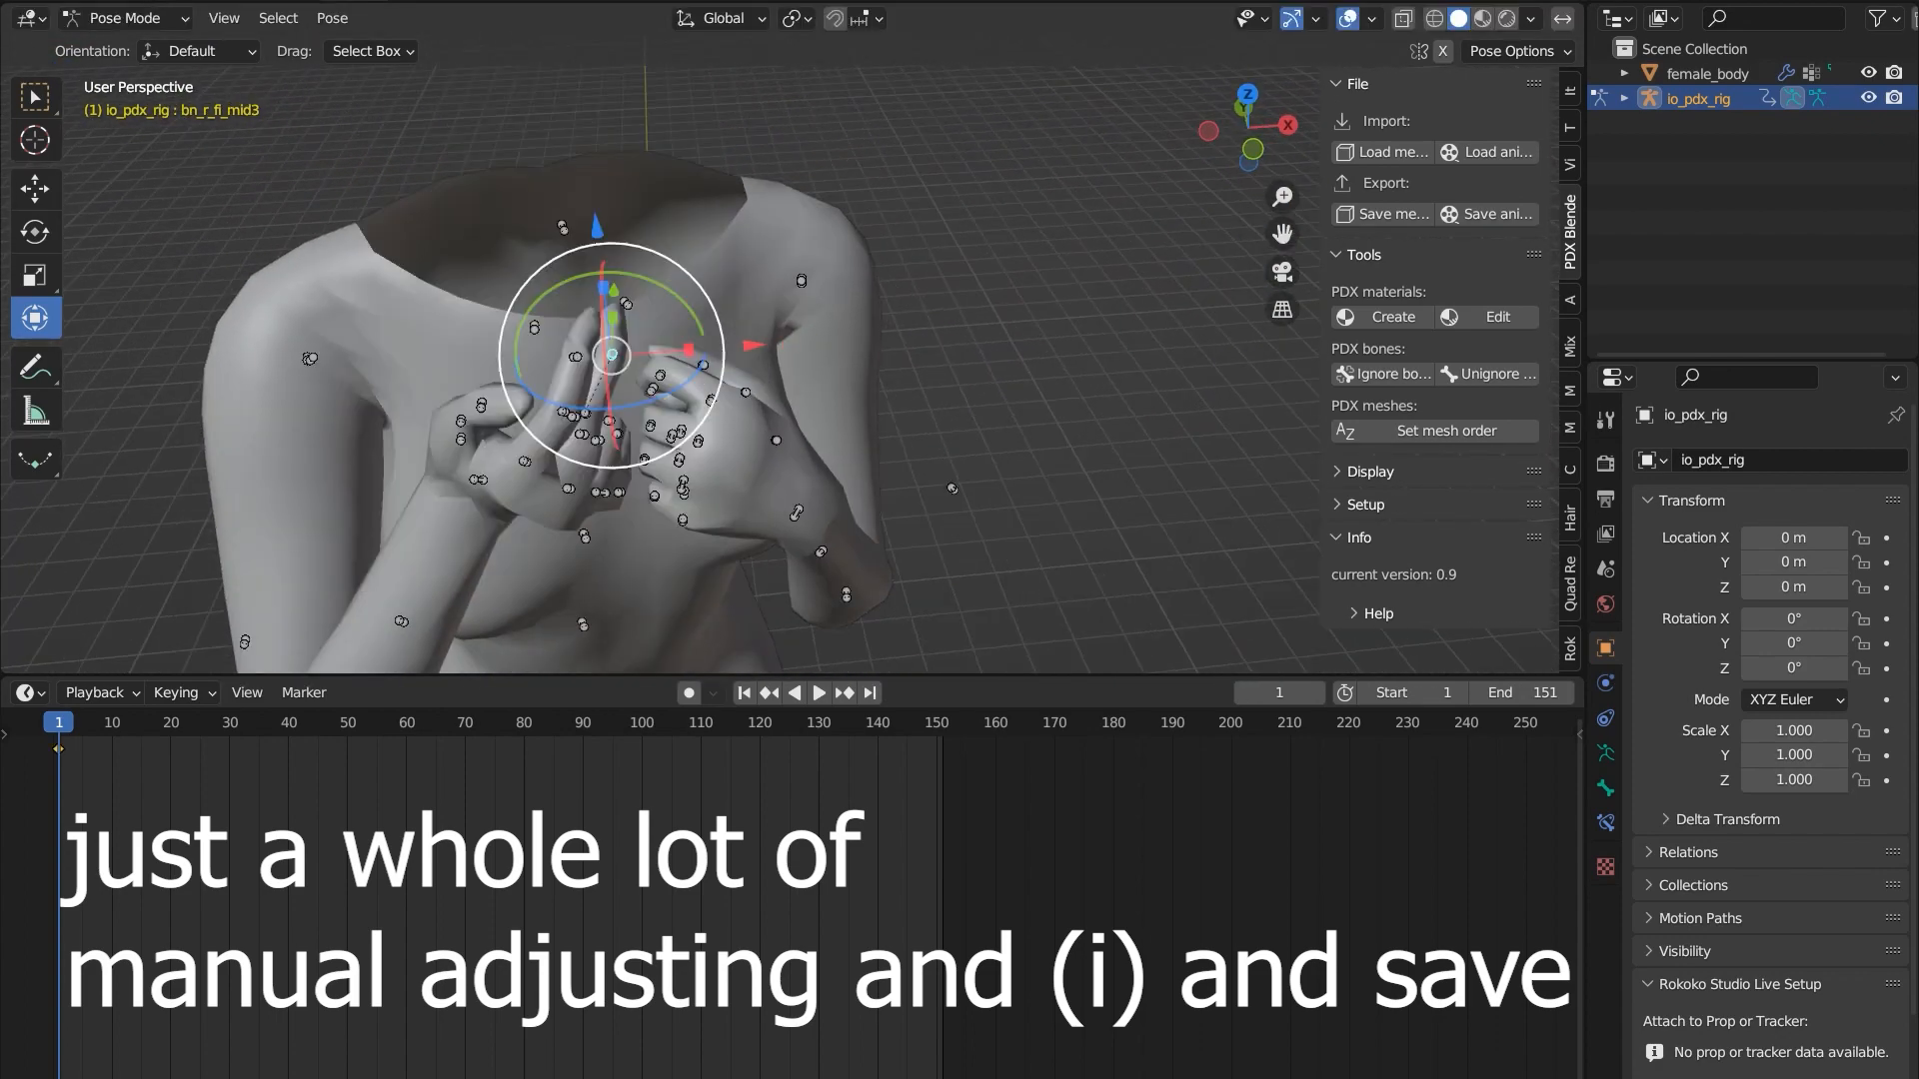
pyautogui.press('r')
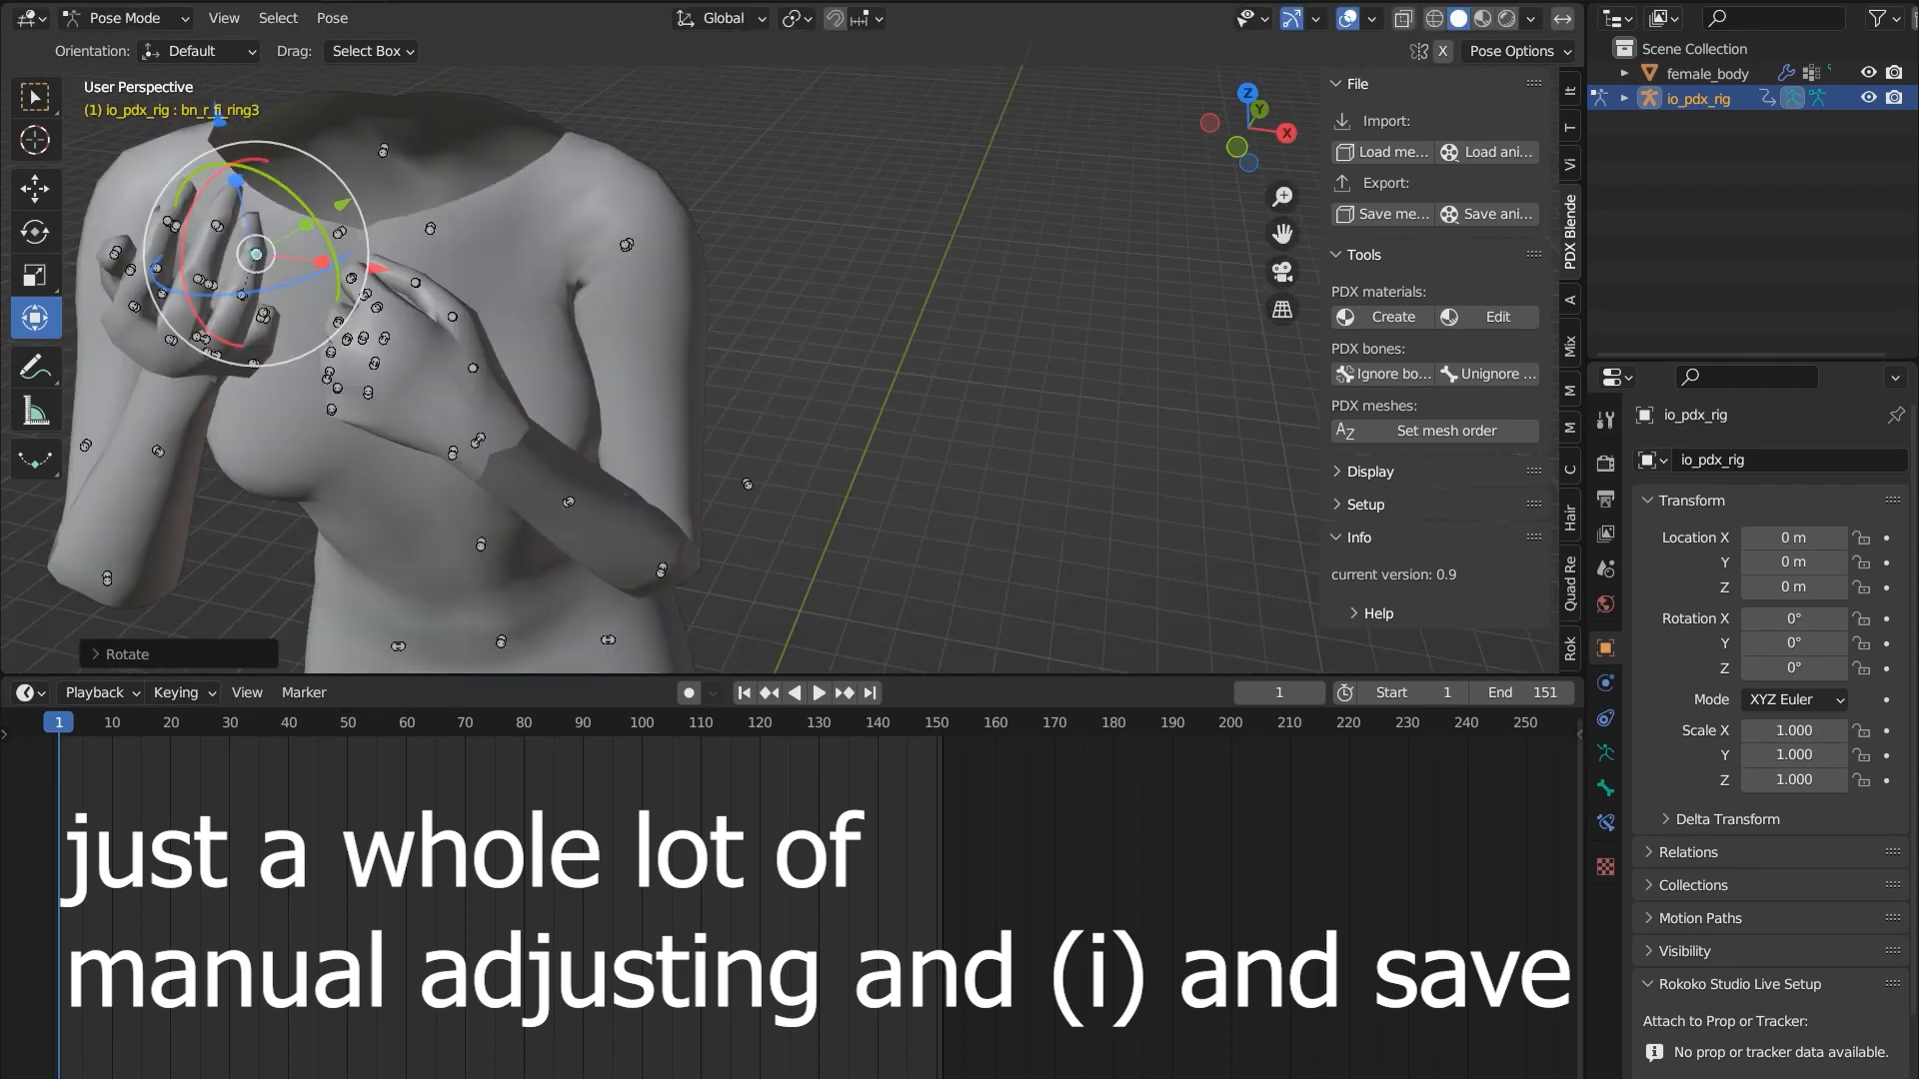
pyautogui.press('i')
pyautogui.click(170, 381)
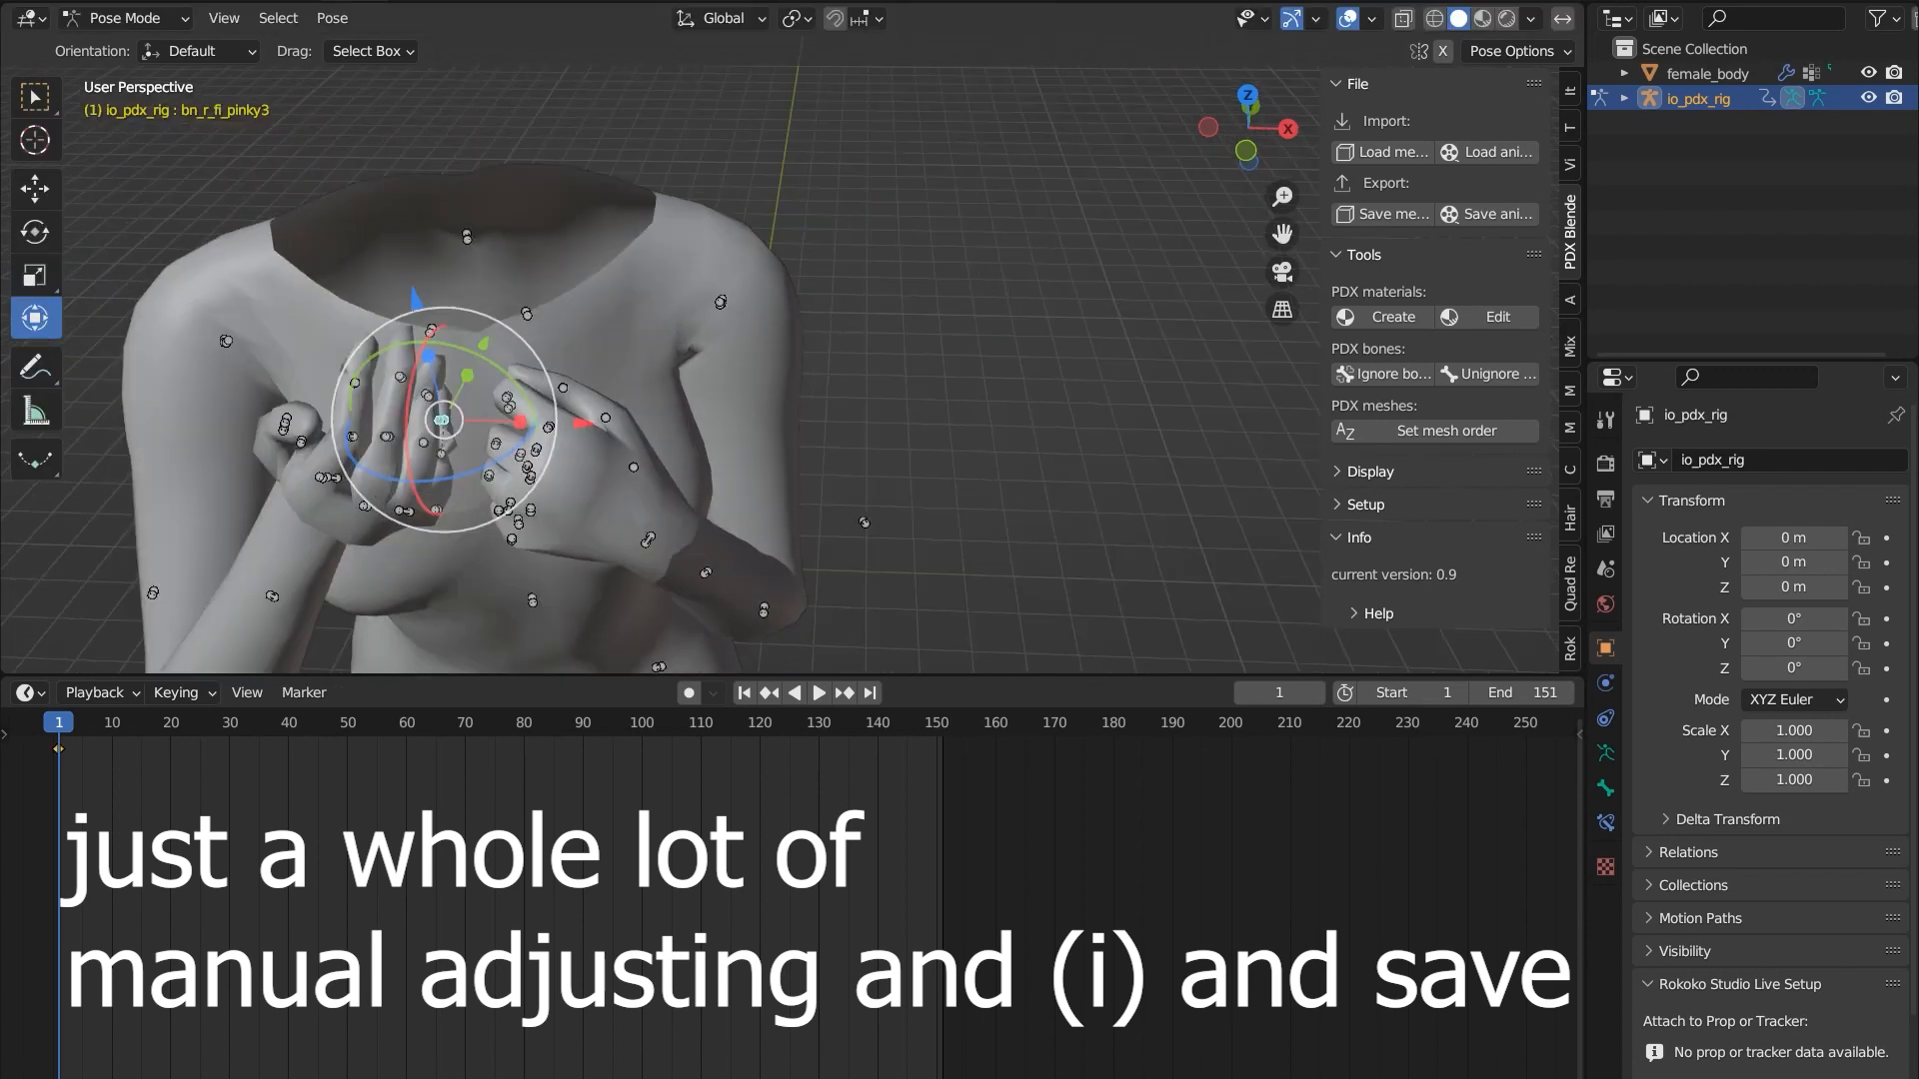
pyautogui.press('r')
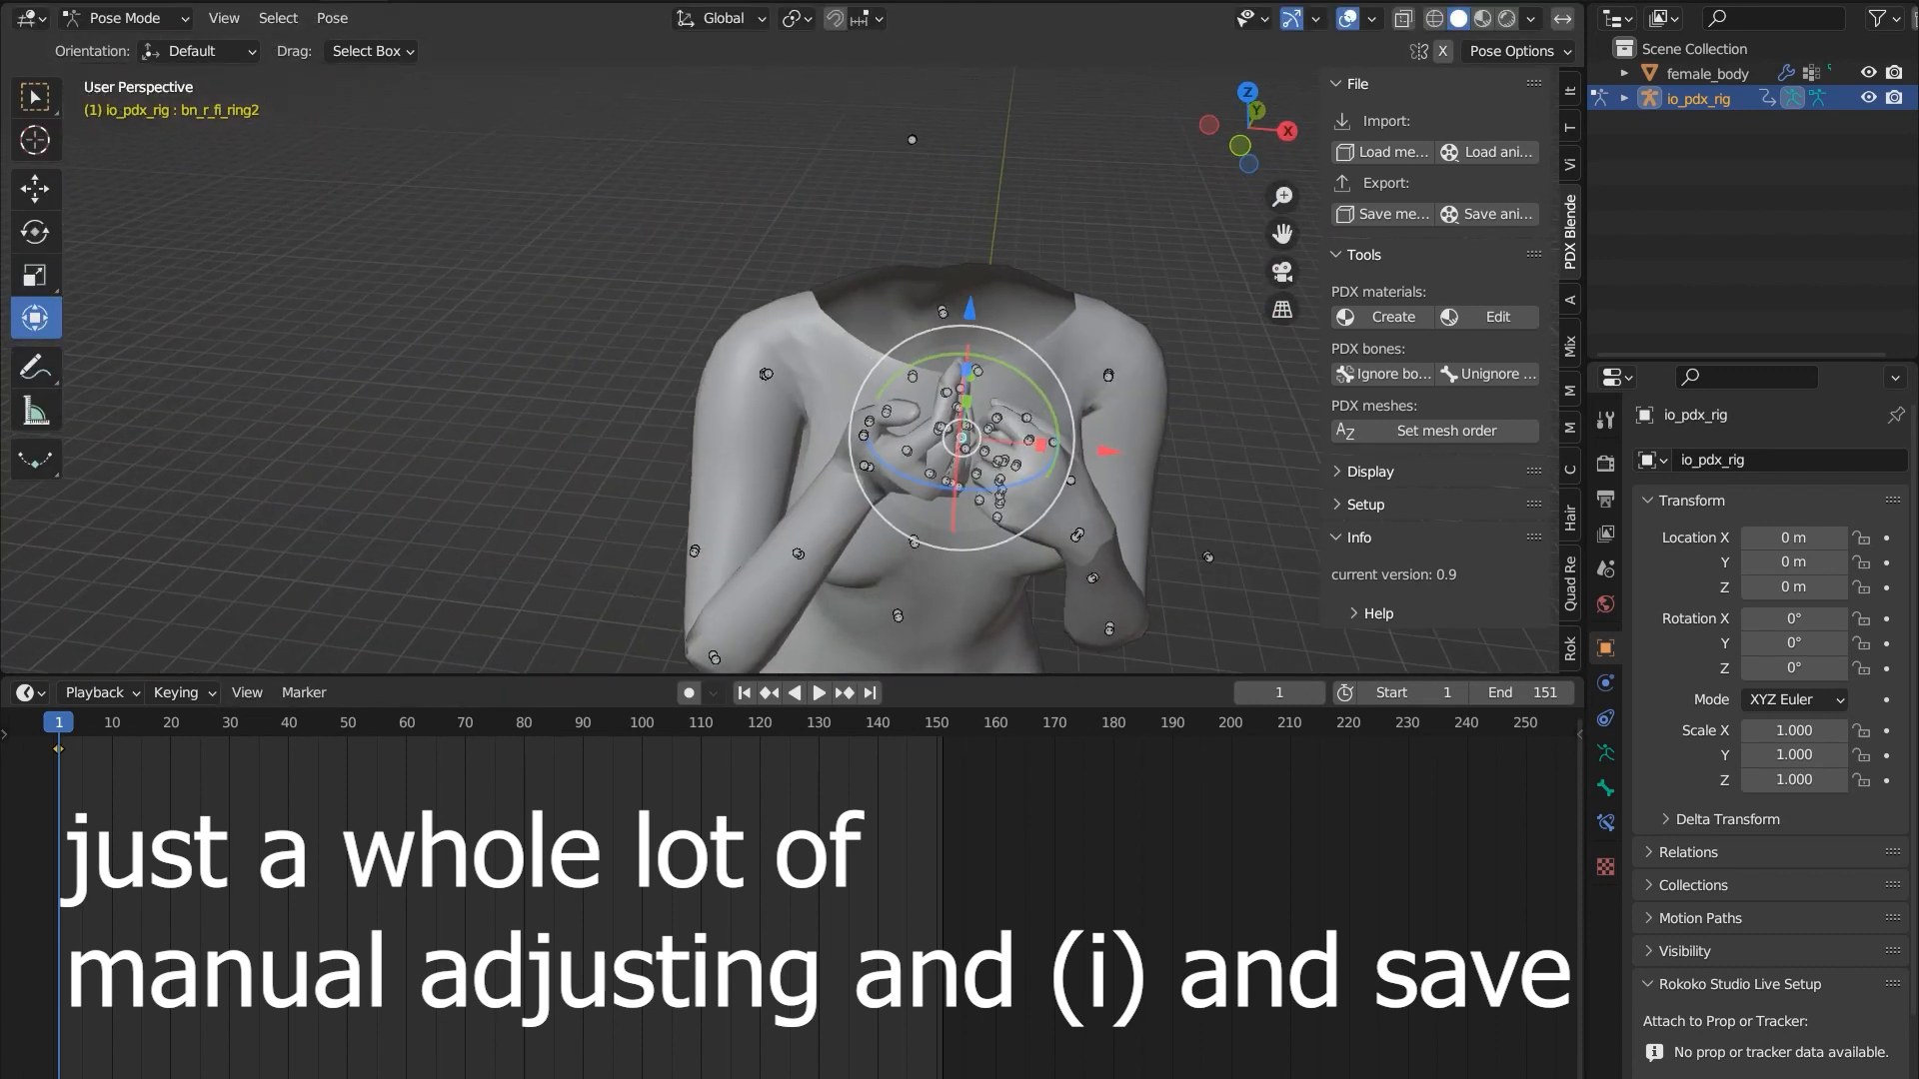
# - Adjust the right thumb, pinky, ring and middle finger bones into an open-hand pose and keyframe them at frame 1
pyautogui.press('r')
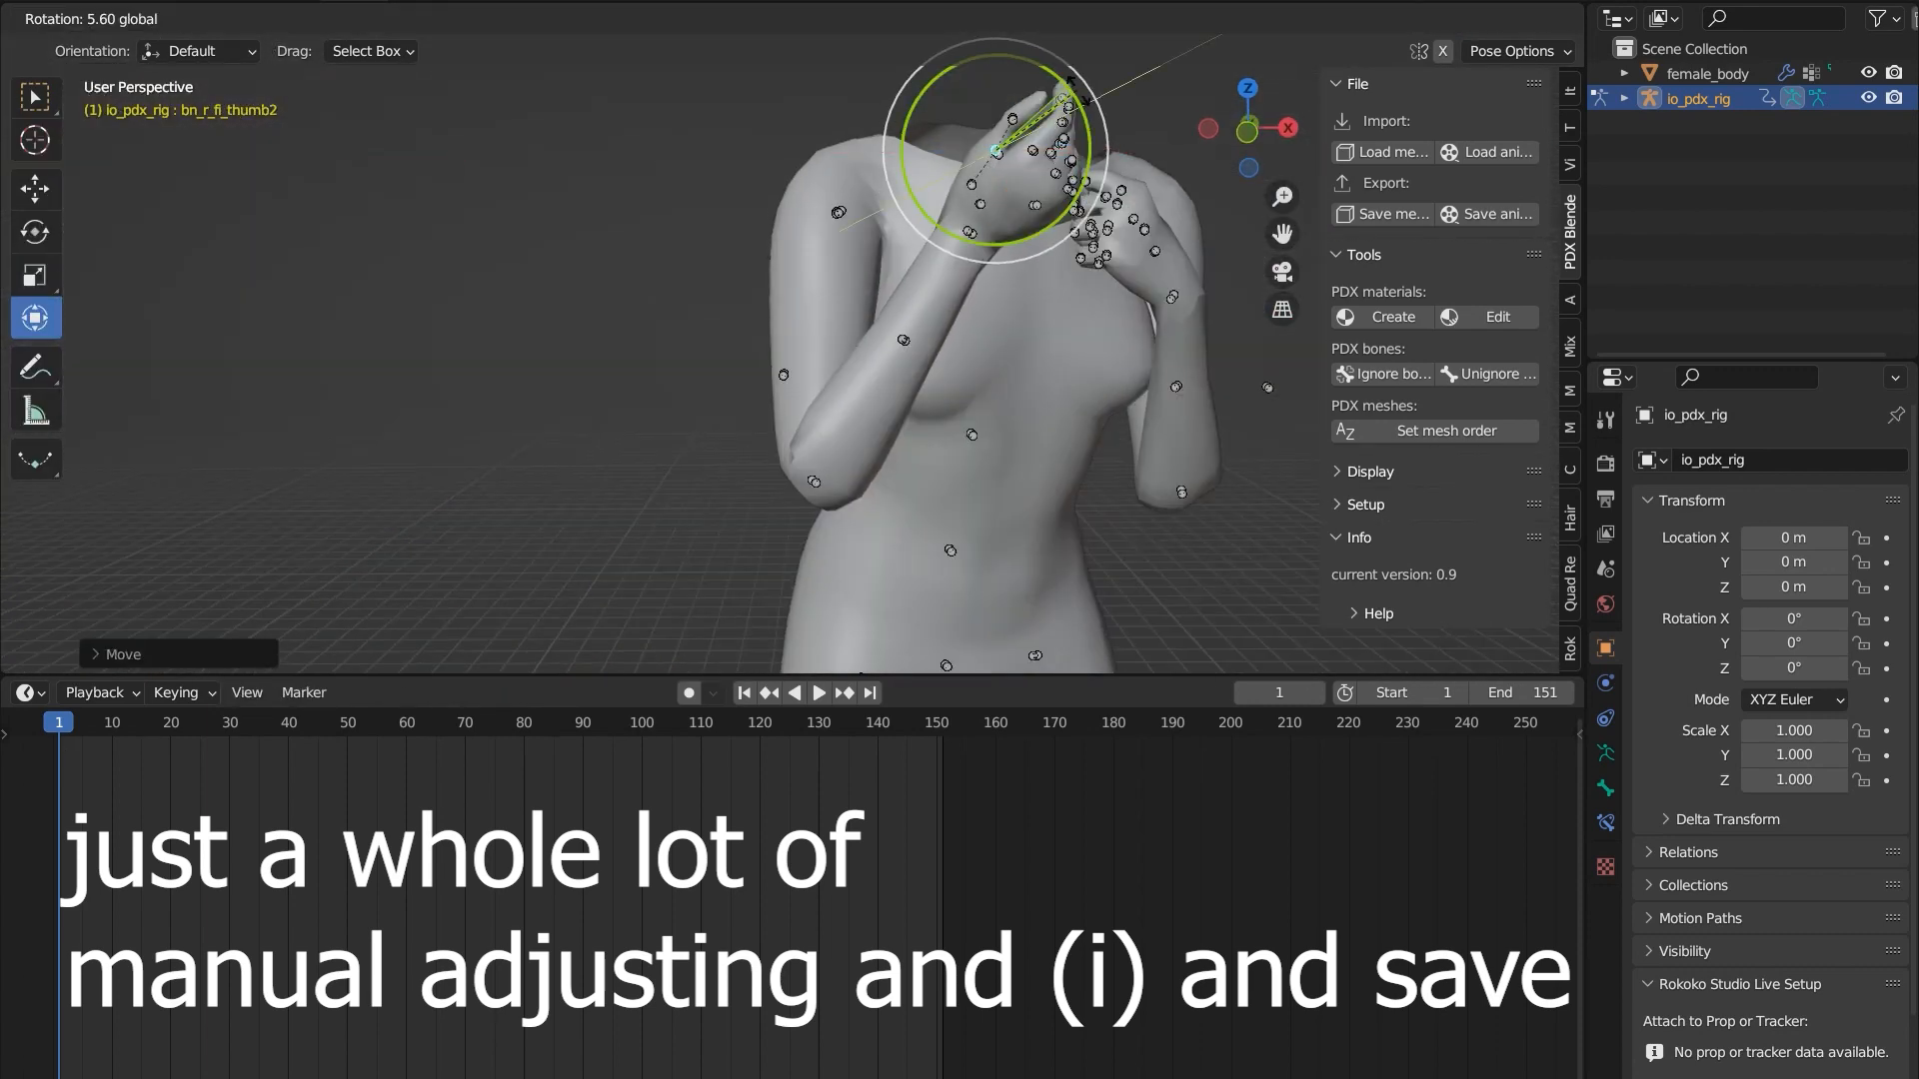
pyautogui.press('r')
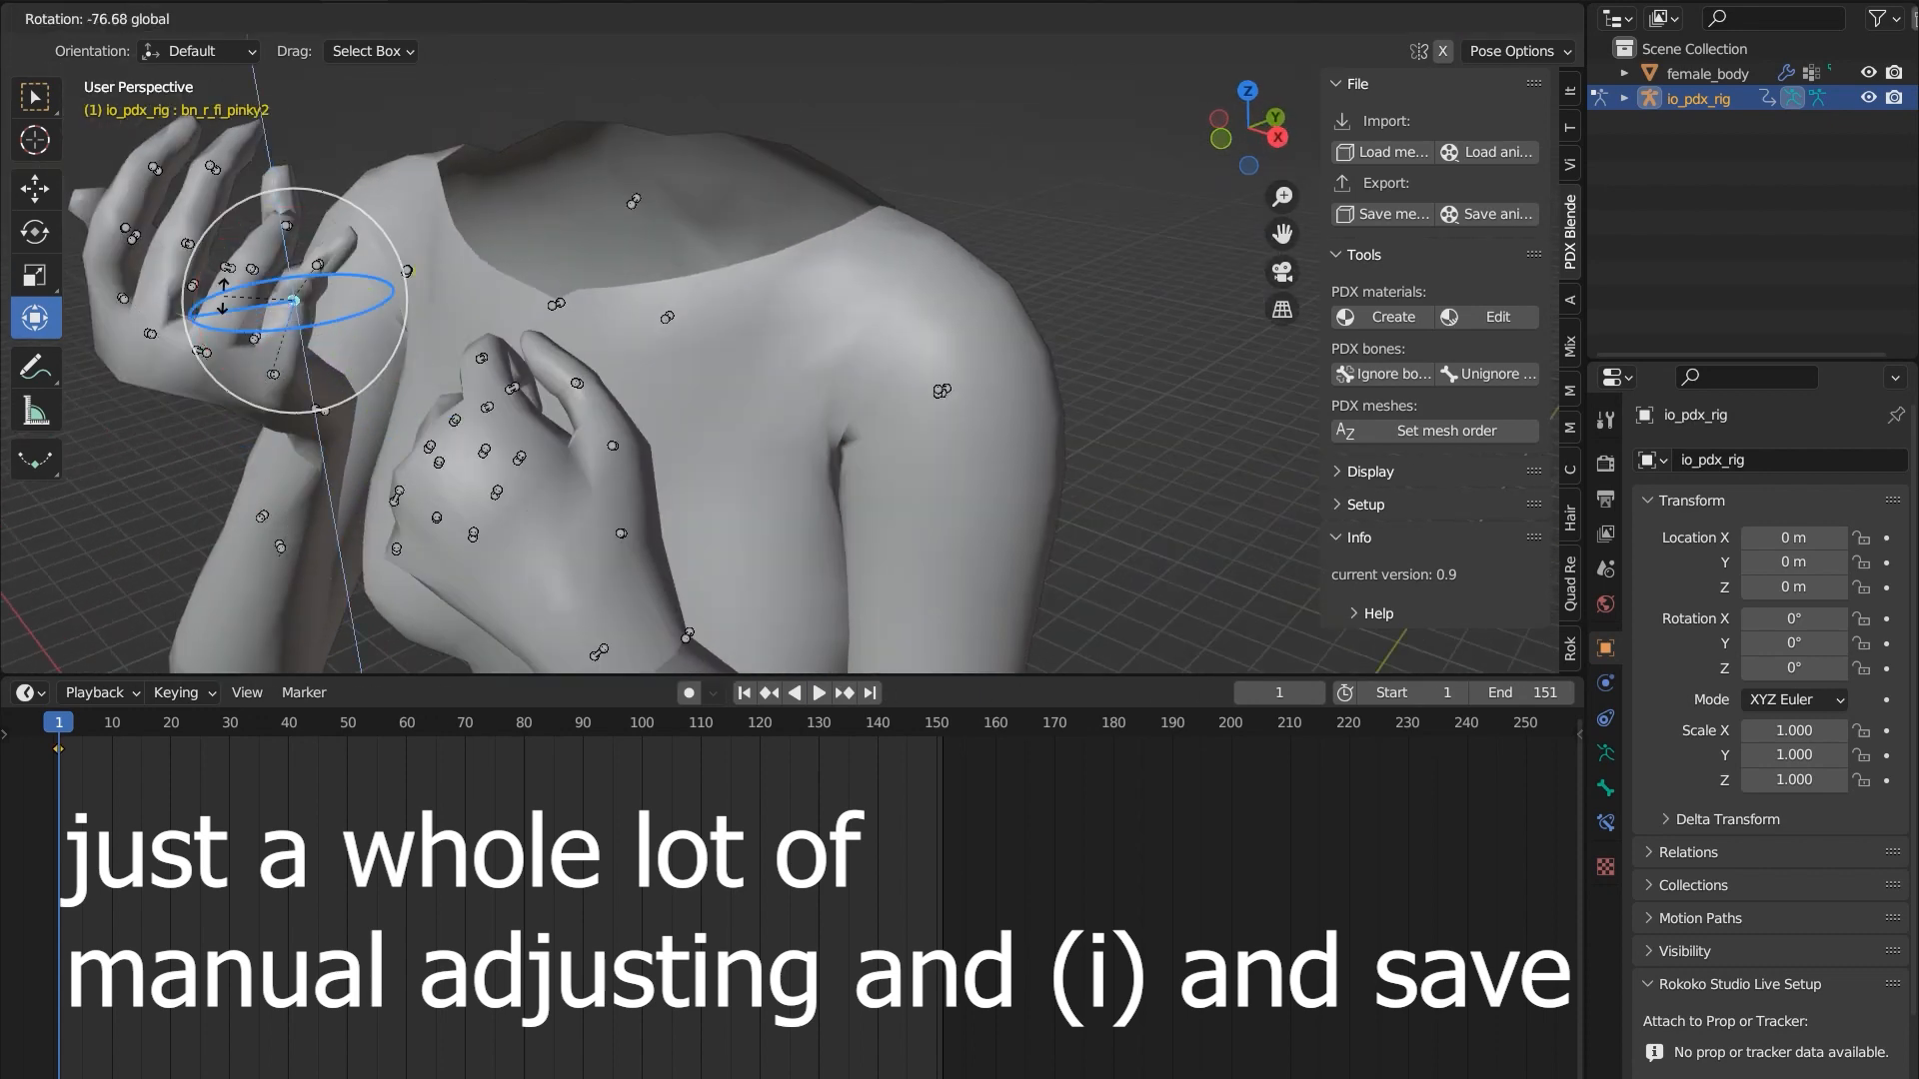
pyautogui.press('i')
pyautogui.press('r')
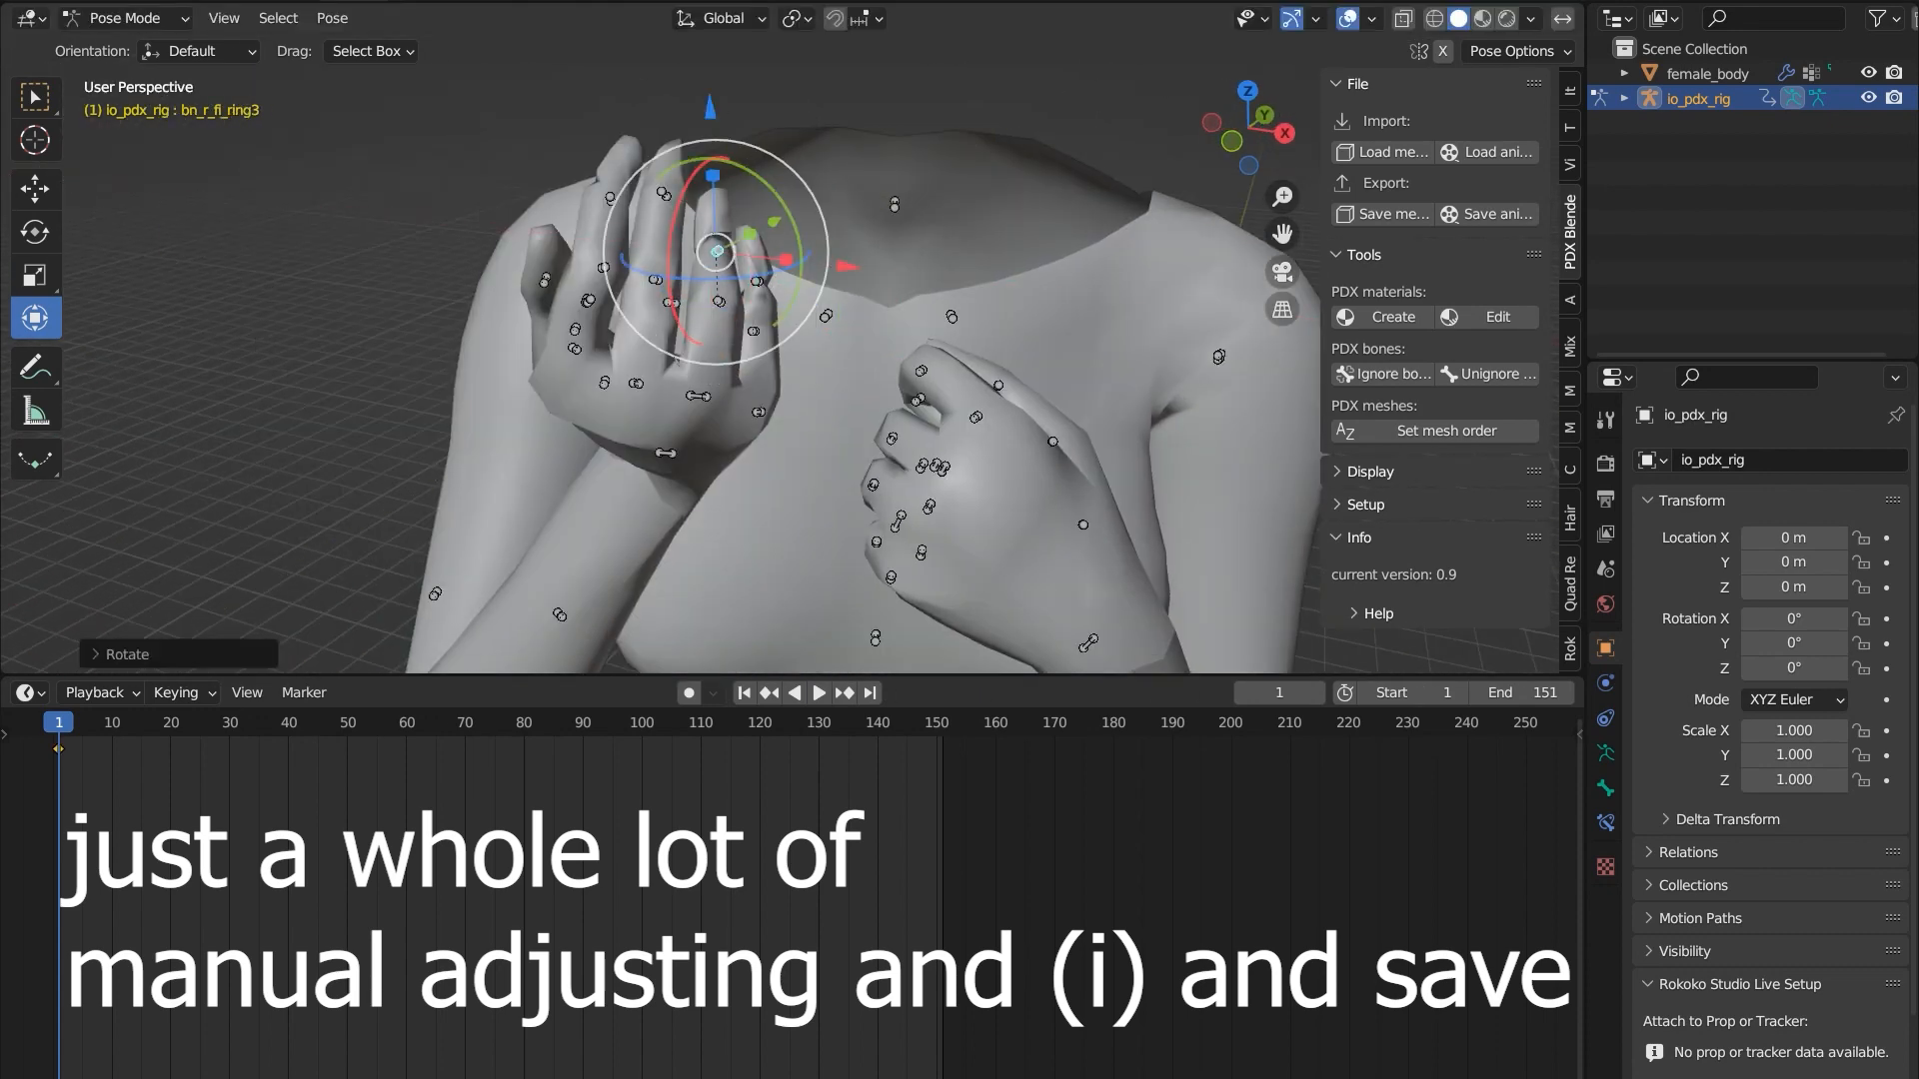
pyautogui.press('i')
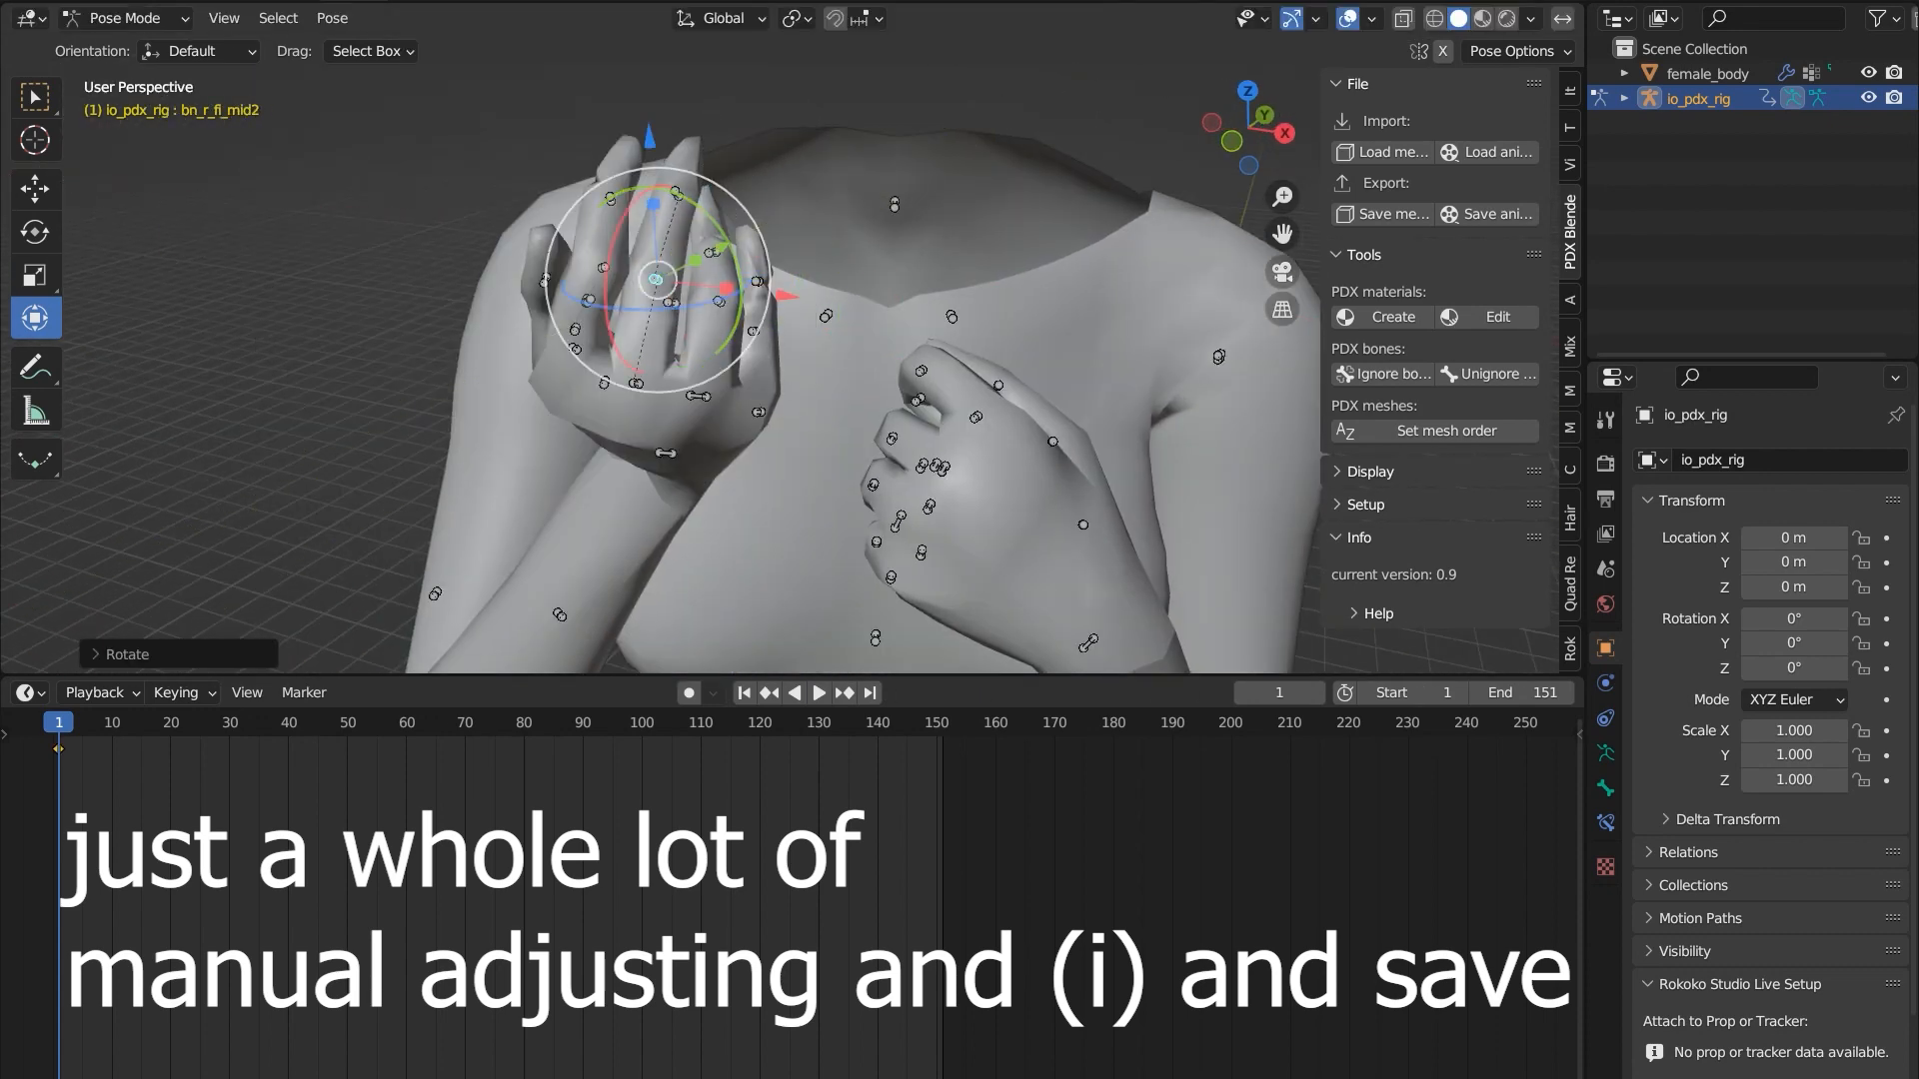
pyautogui.press('r')
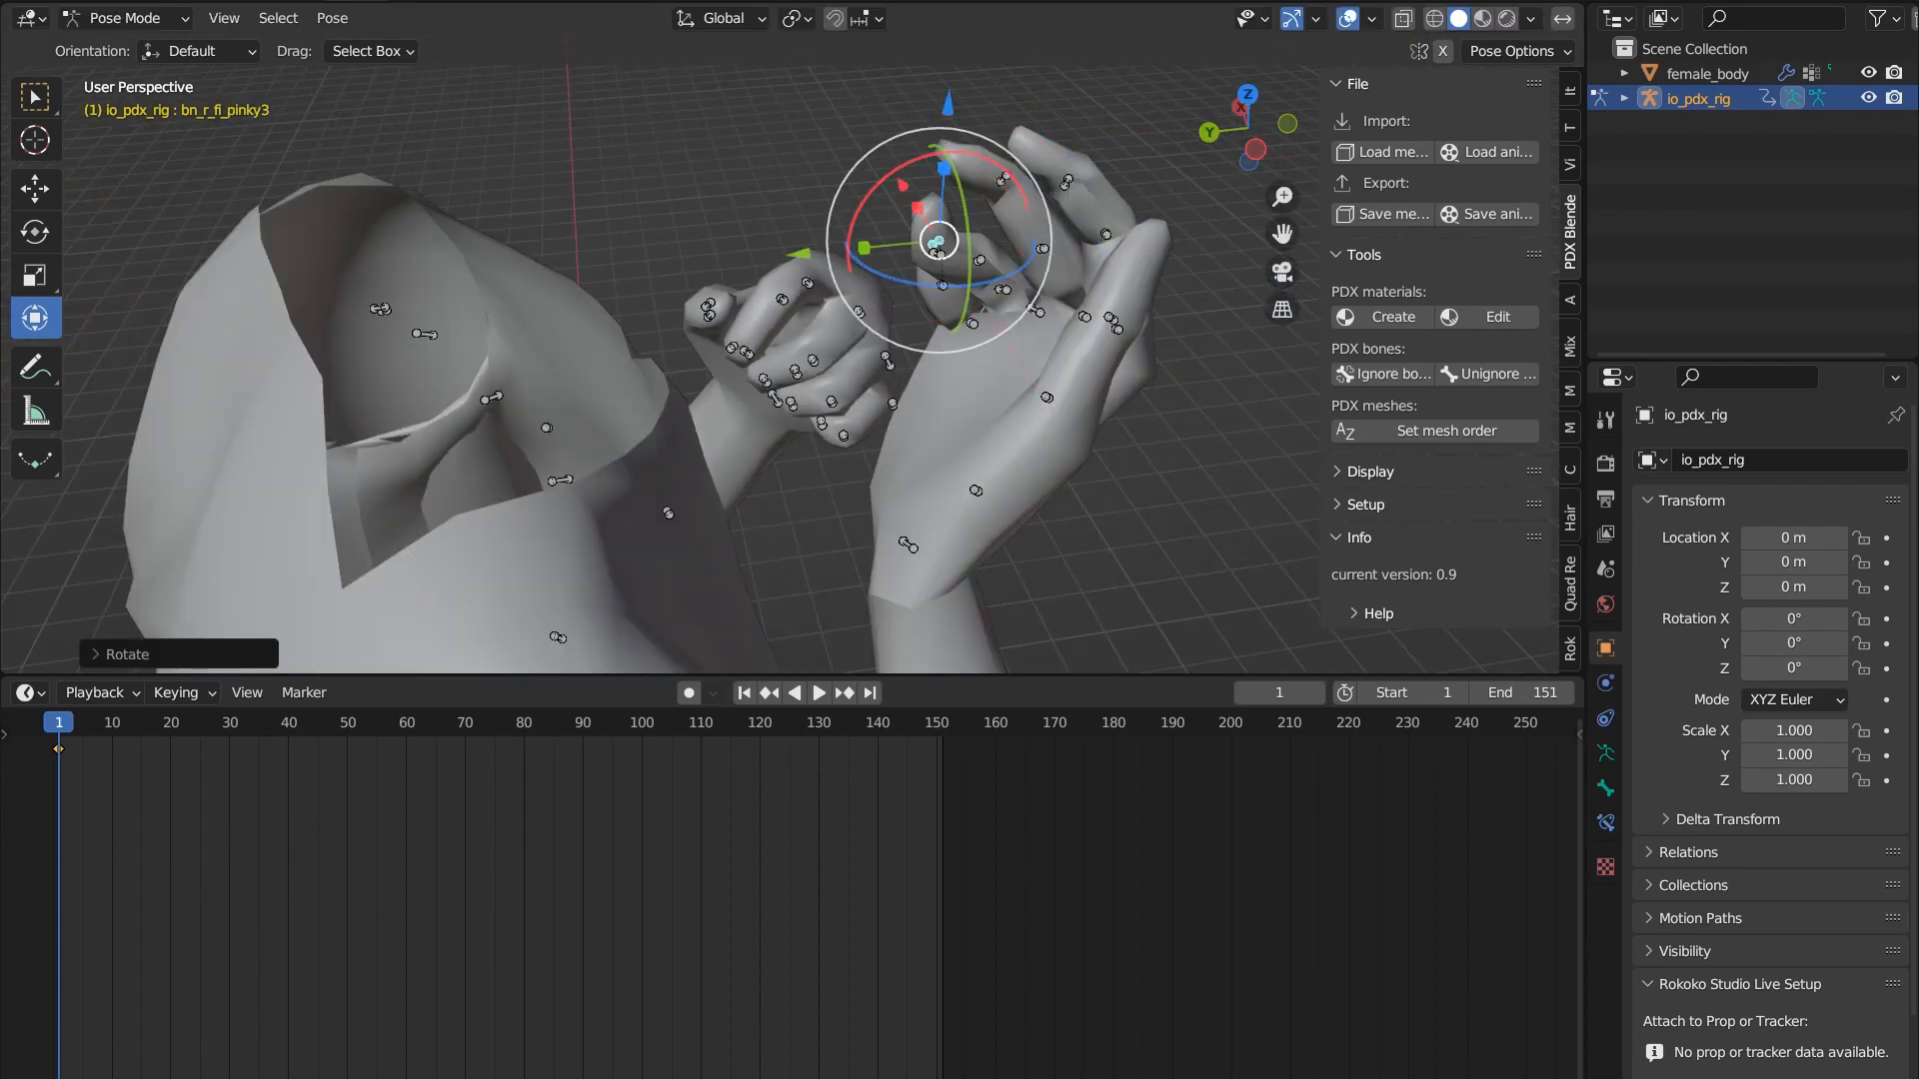
# - Refine the right pinky, middle finger and thumb rotations from other viewing angles and keyframe them at frame 1
pyautogui.press('r')
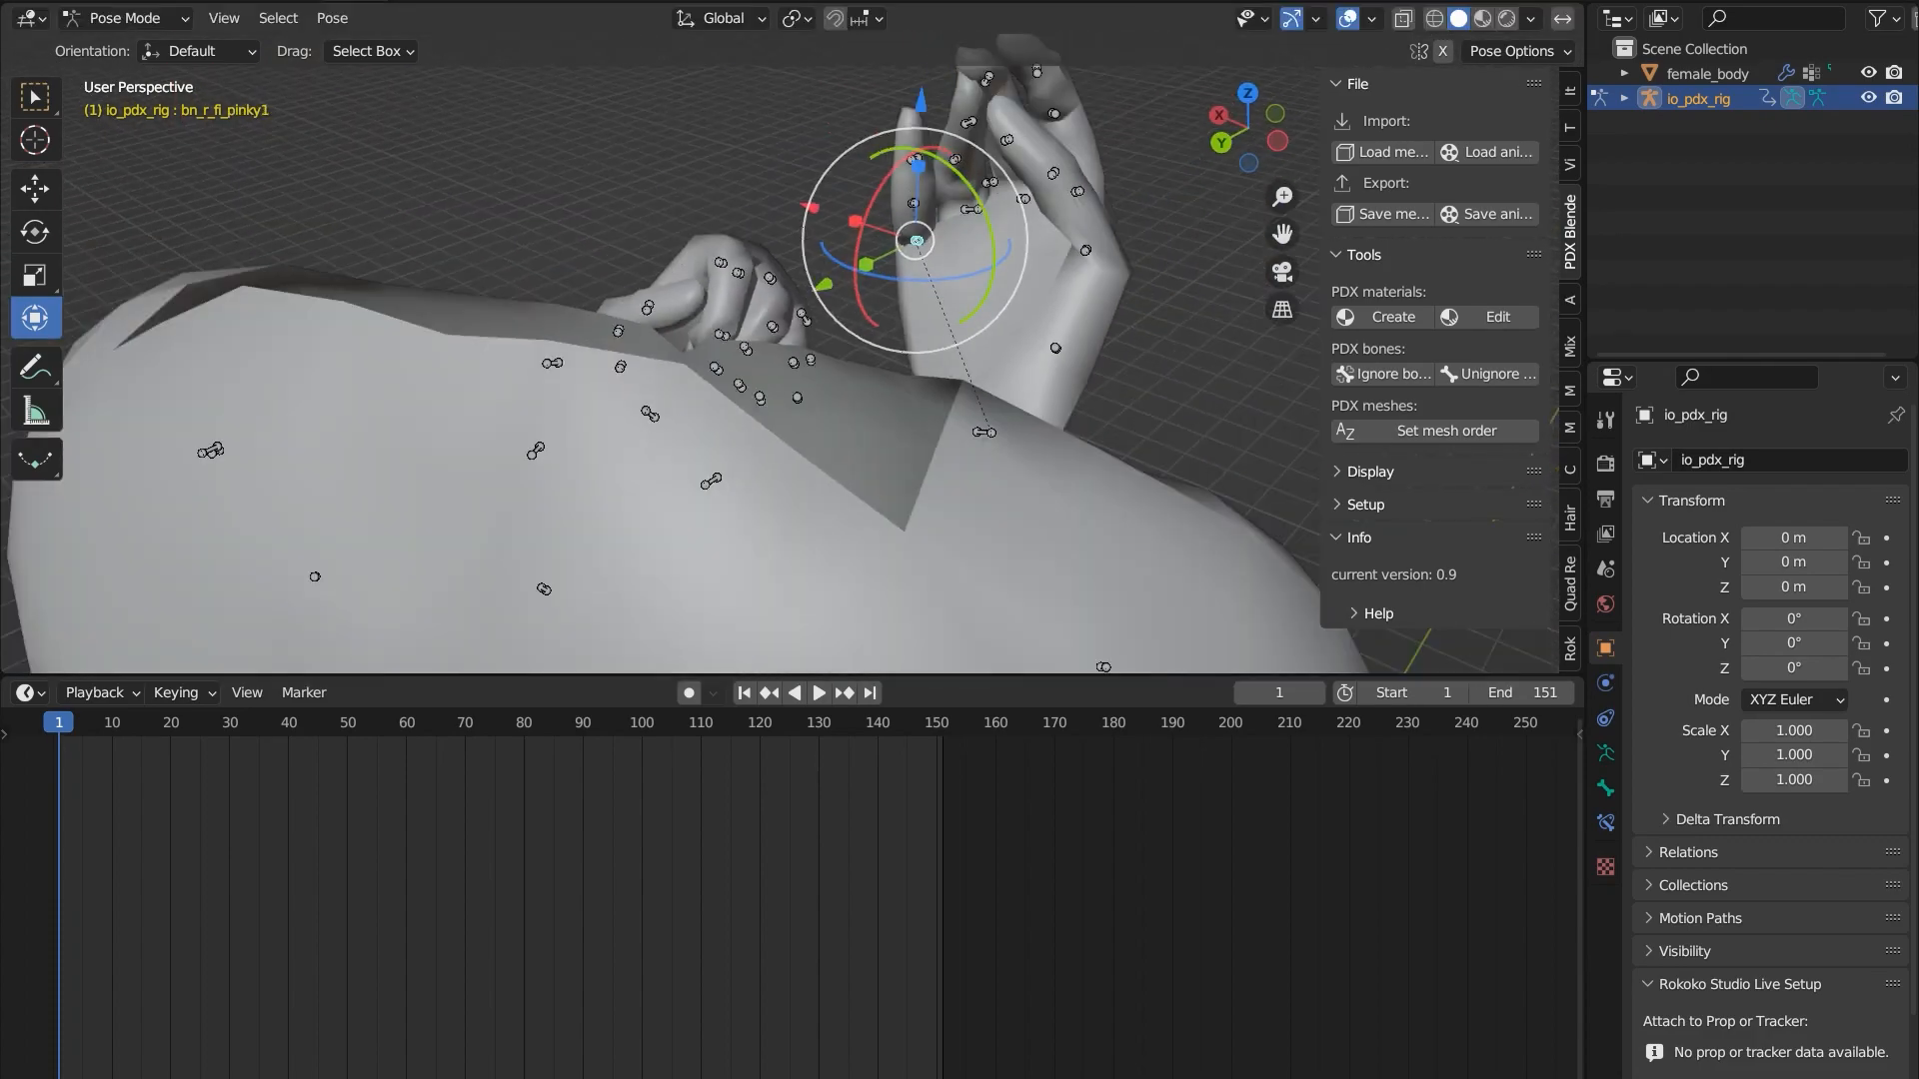
pyautogui.moveTo(881, 176); pyautogui.dragTo(887, 168)
pyautogui.moveTo(800, 165); pyautogui.dragTo(811, 180)
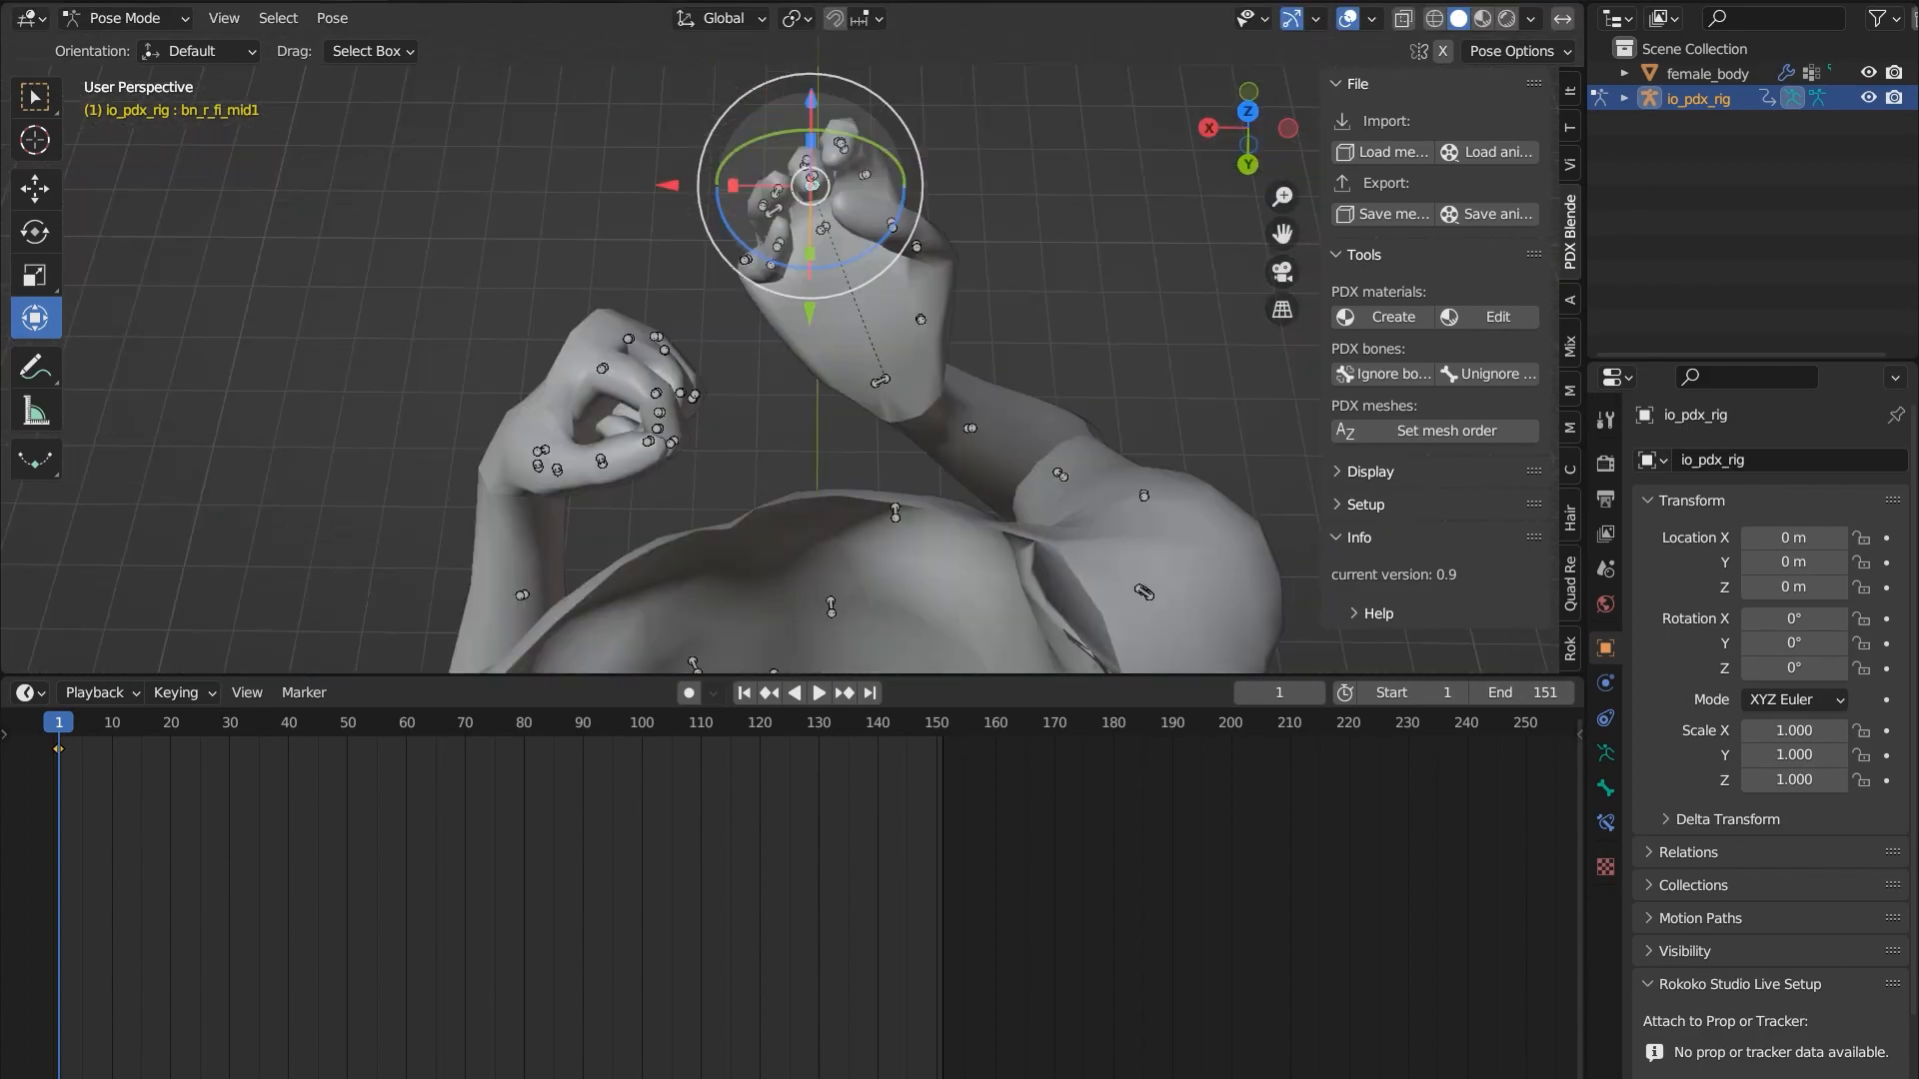
pyautogui.moveTo(867, 178); pyautogui.dragTo(861, 138)
pyautogui.press('i')
pyautogui.press('r')
pyautogui.press('r')
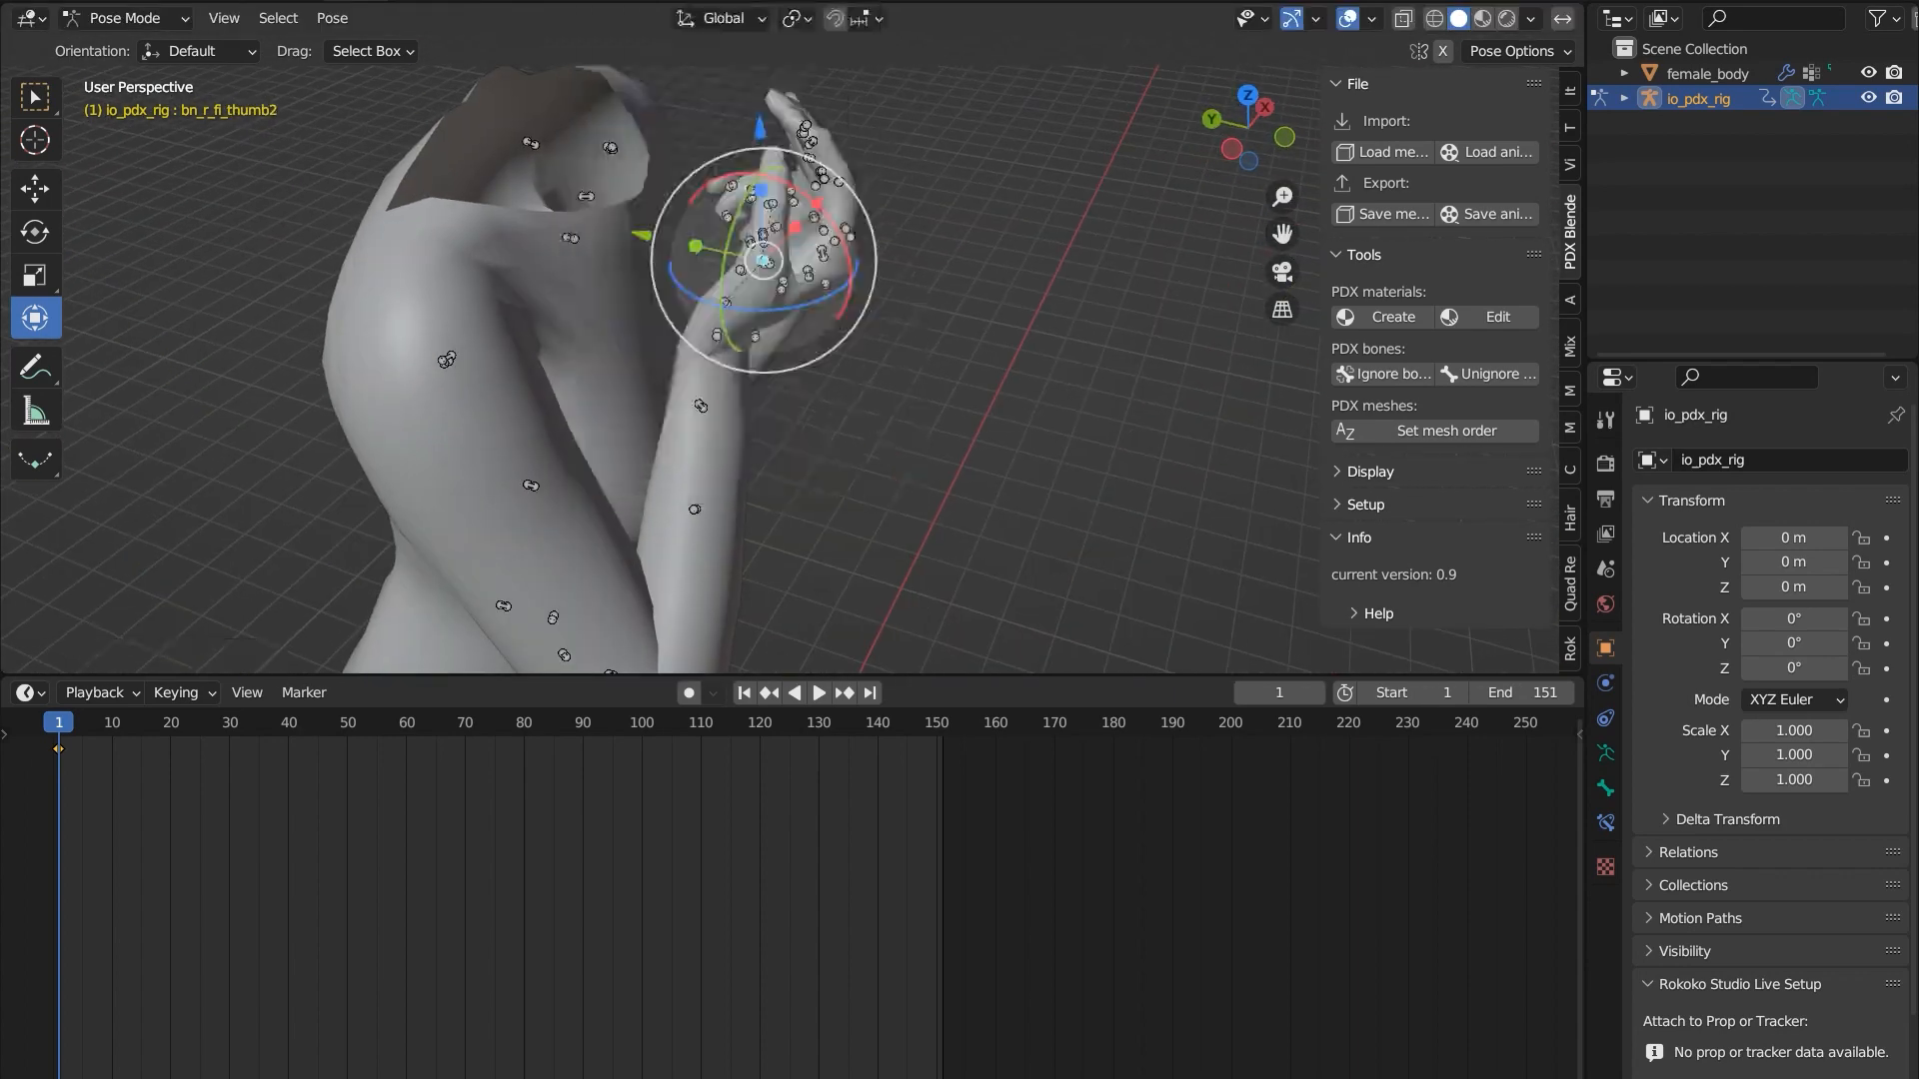
# - Keyframe the right wrist bone bn_r_wrist at frame 20 and return to frame 1
pyautogui.press('space')
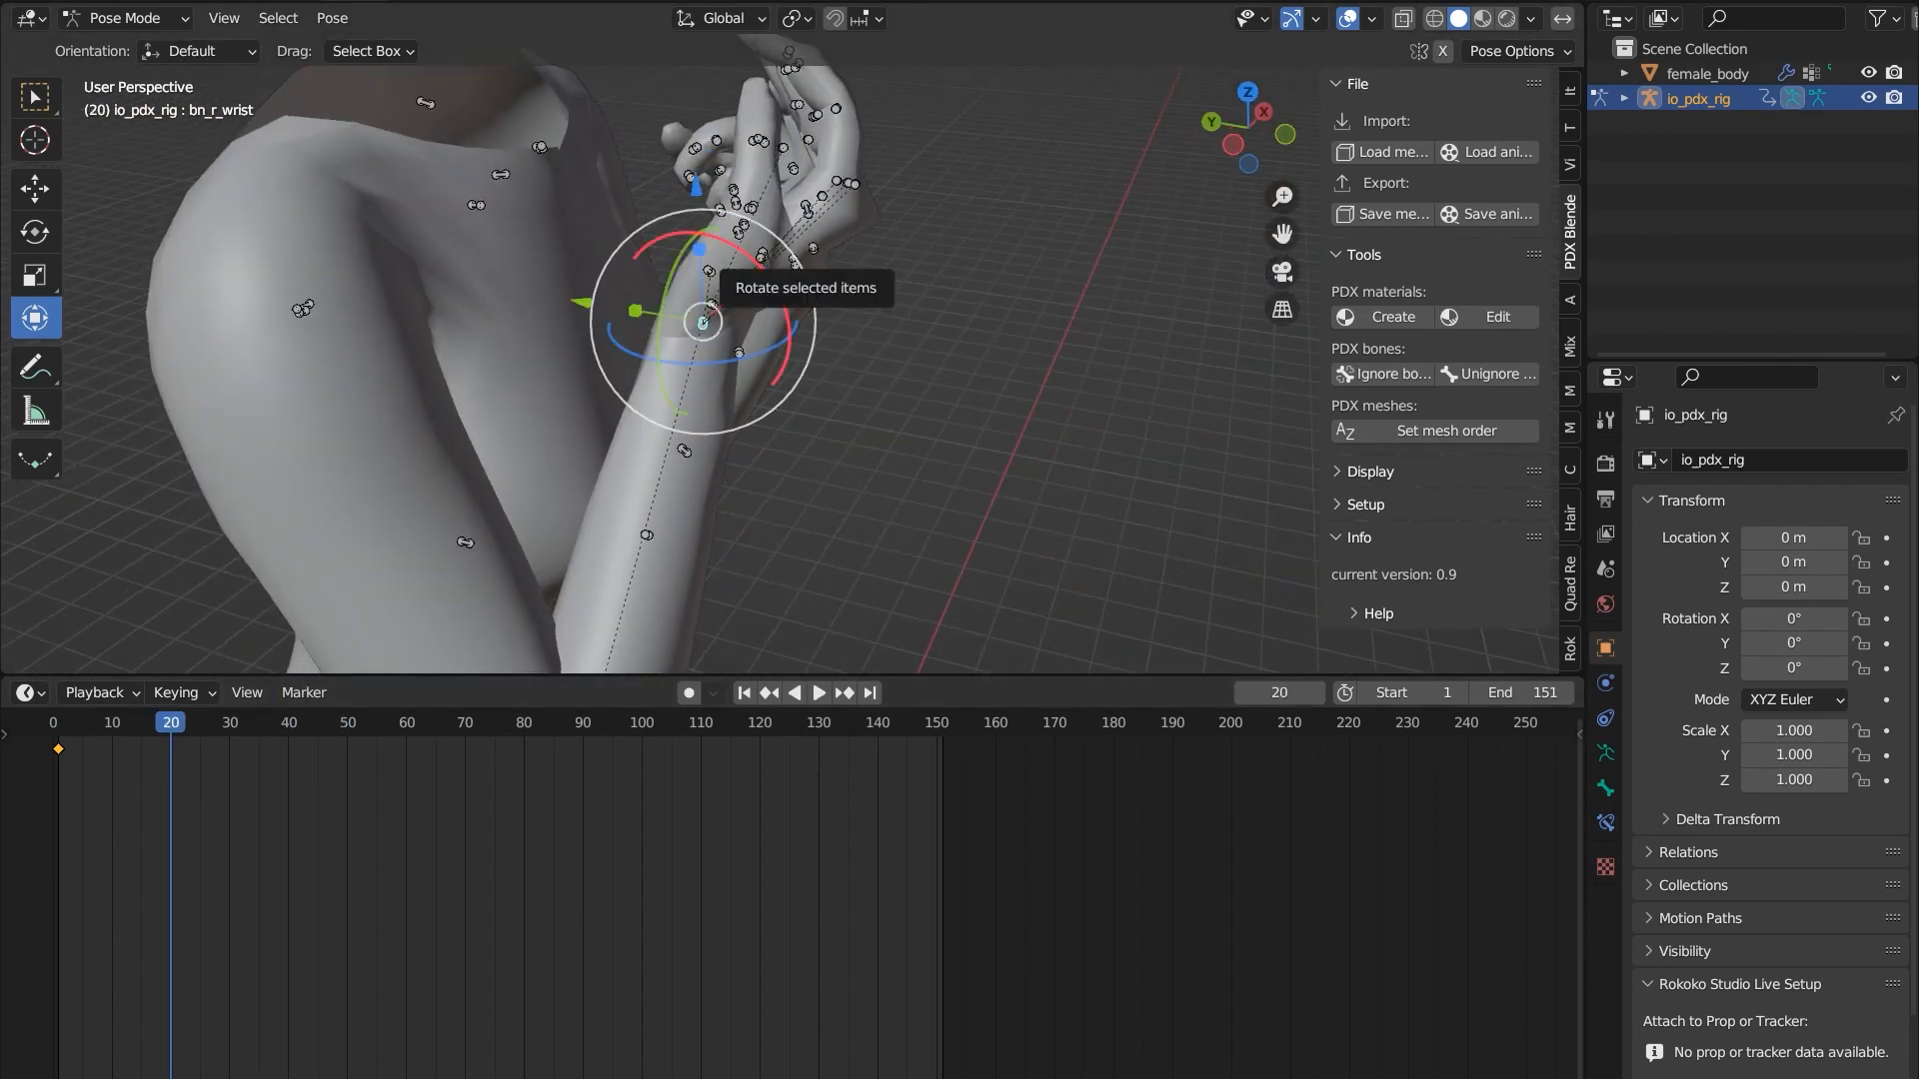
pyautogui.press('i')
pyautogui.press('Return')
pyautogui.hotkey('shift', 'Left')
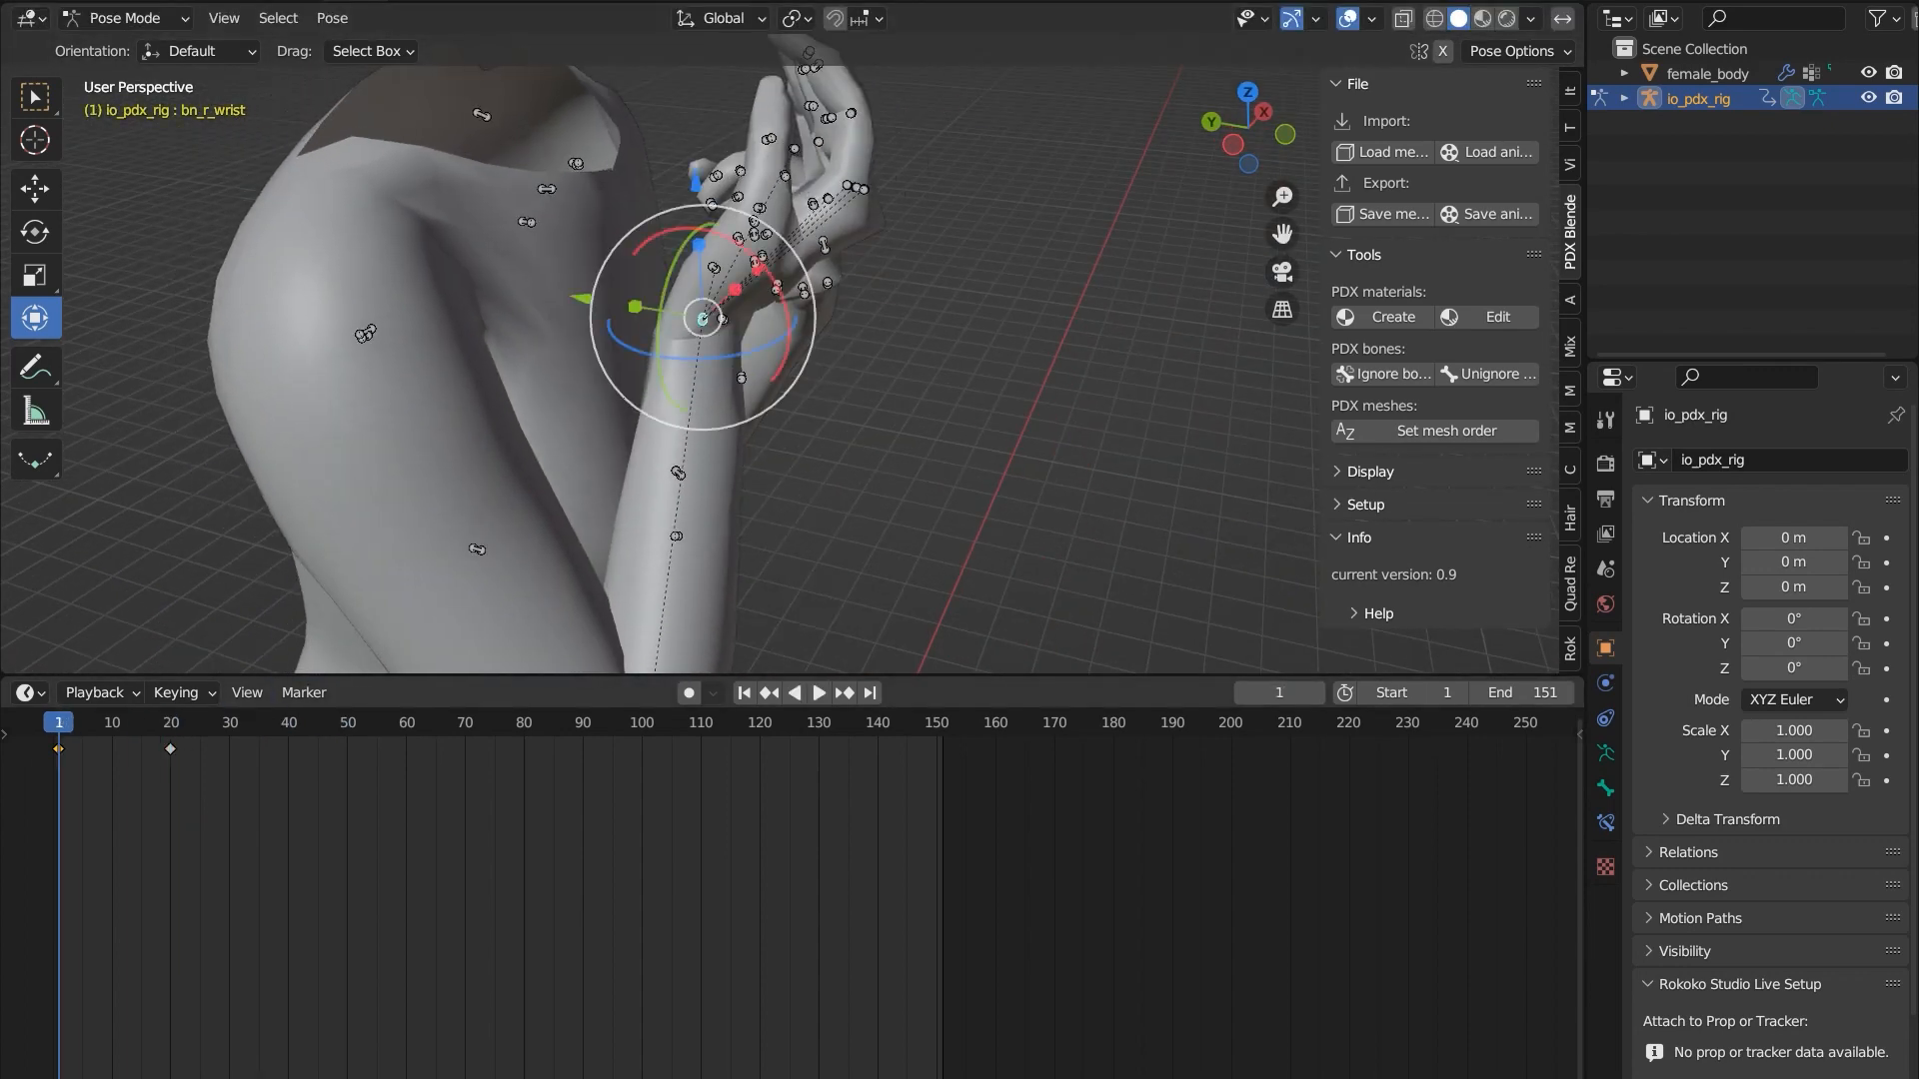
# - Paste the copied right wrist keyframes at frames 40, 60, 100, 140, 80 and 120, and scrub through the motion
pyautogui.click(288, 722)
pyautogui.hotkey('ctrl', 'v')
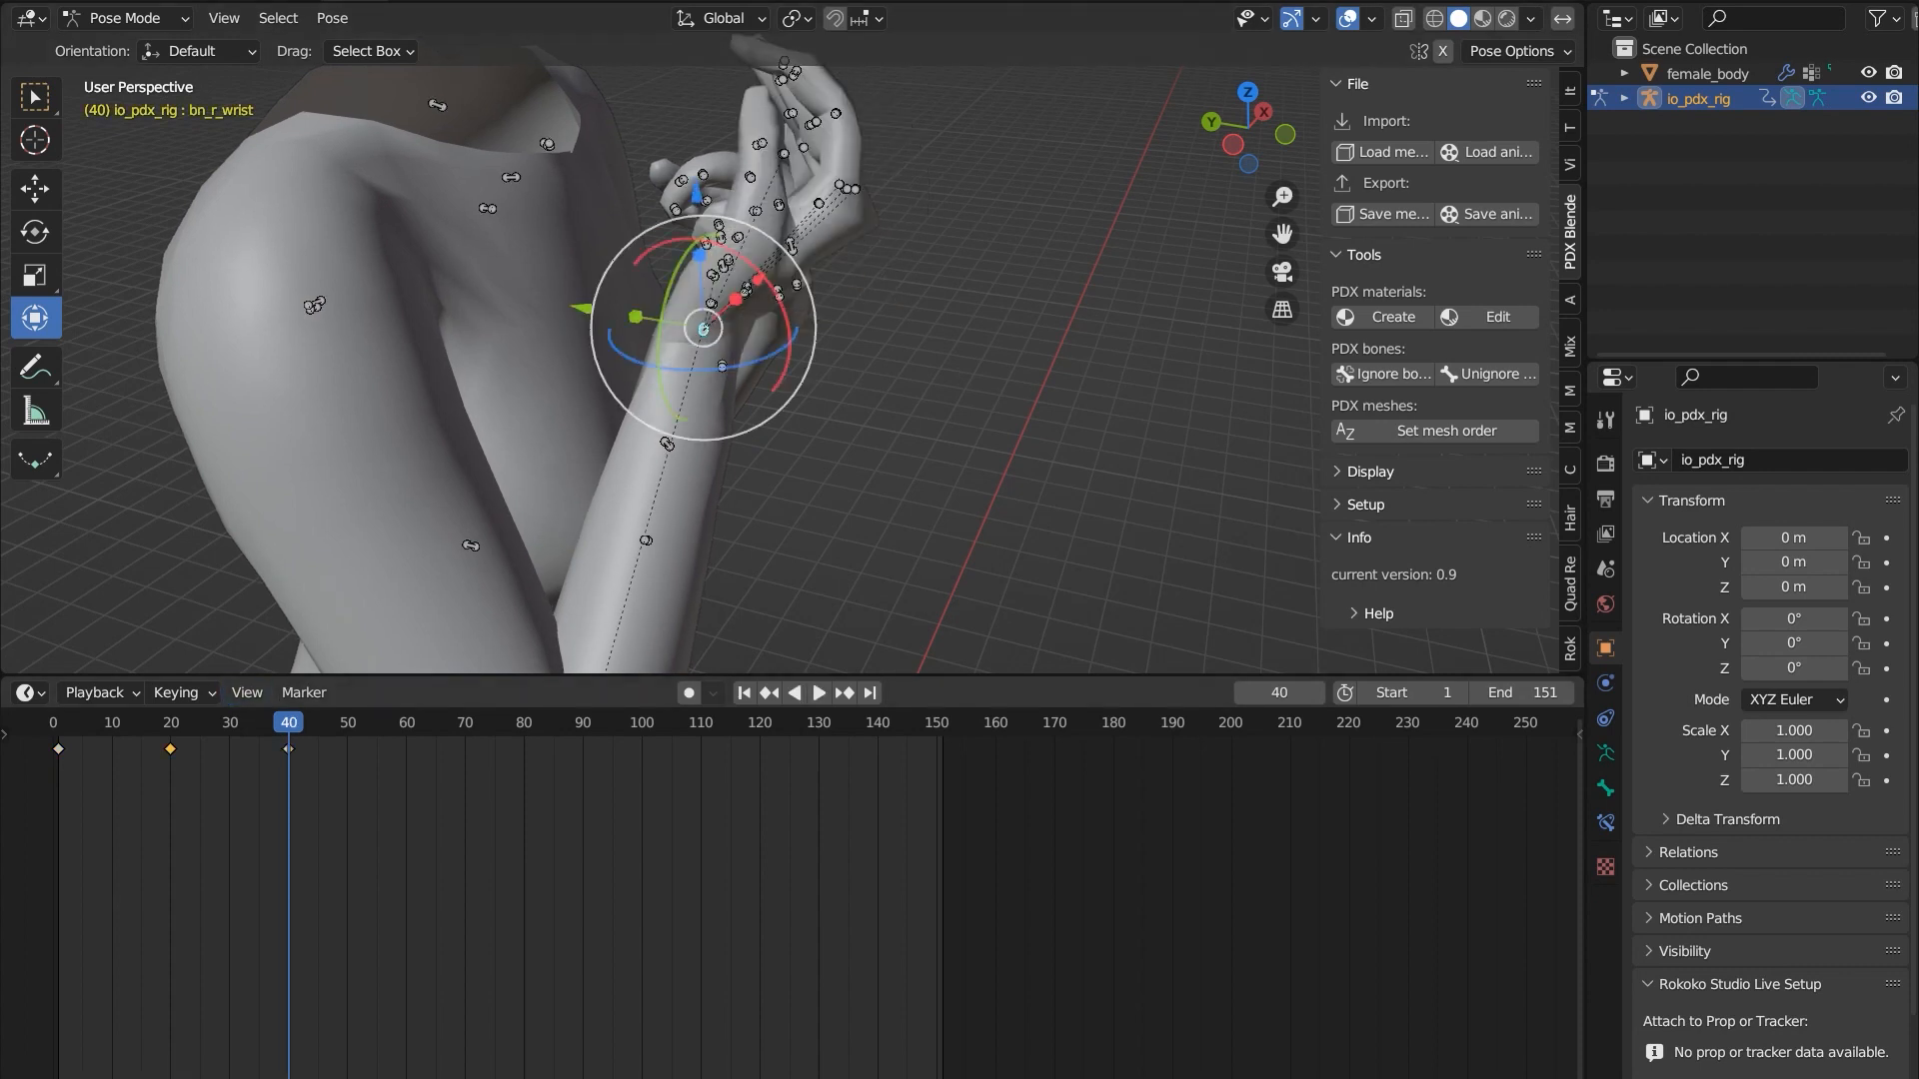
pyautogui.click(406, 722)
pyautogui.hotkey('ctrl', 'v')
pyautogui.click(642, 722)
pyautogui.hotkey('ctrl', 'v')
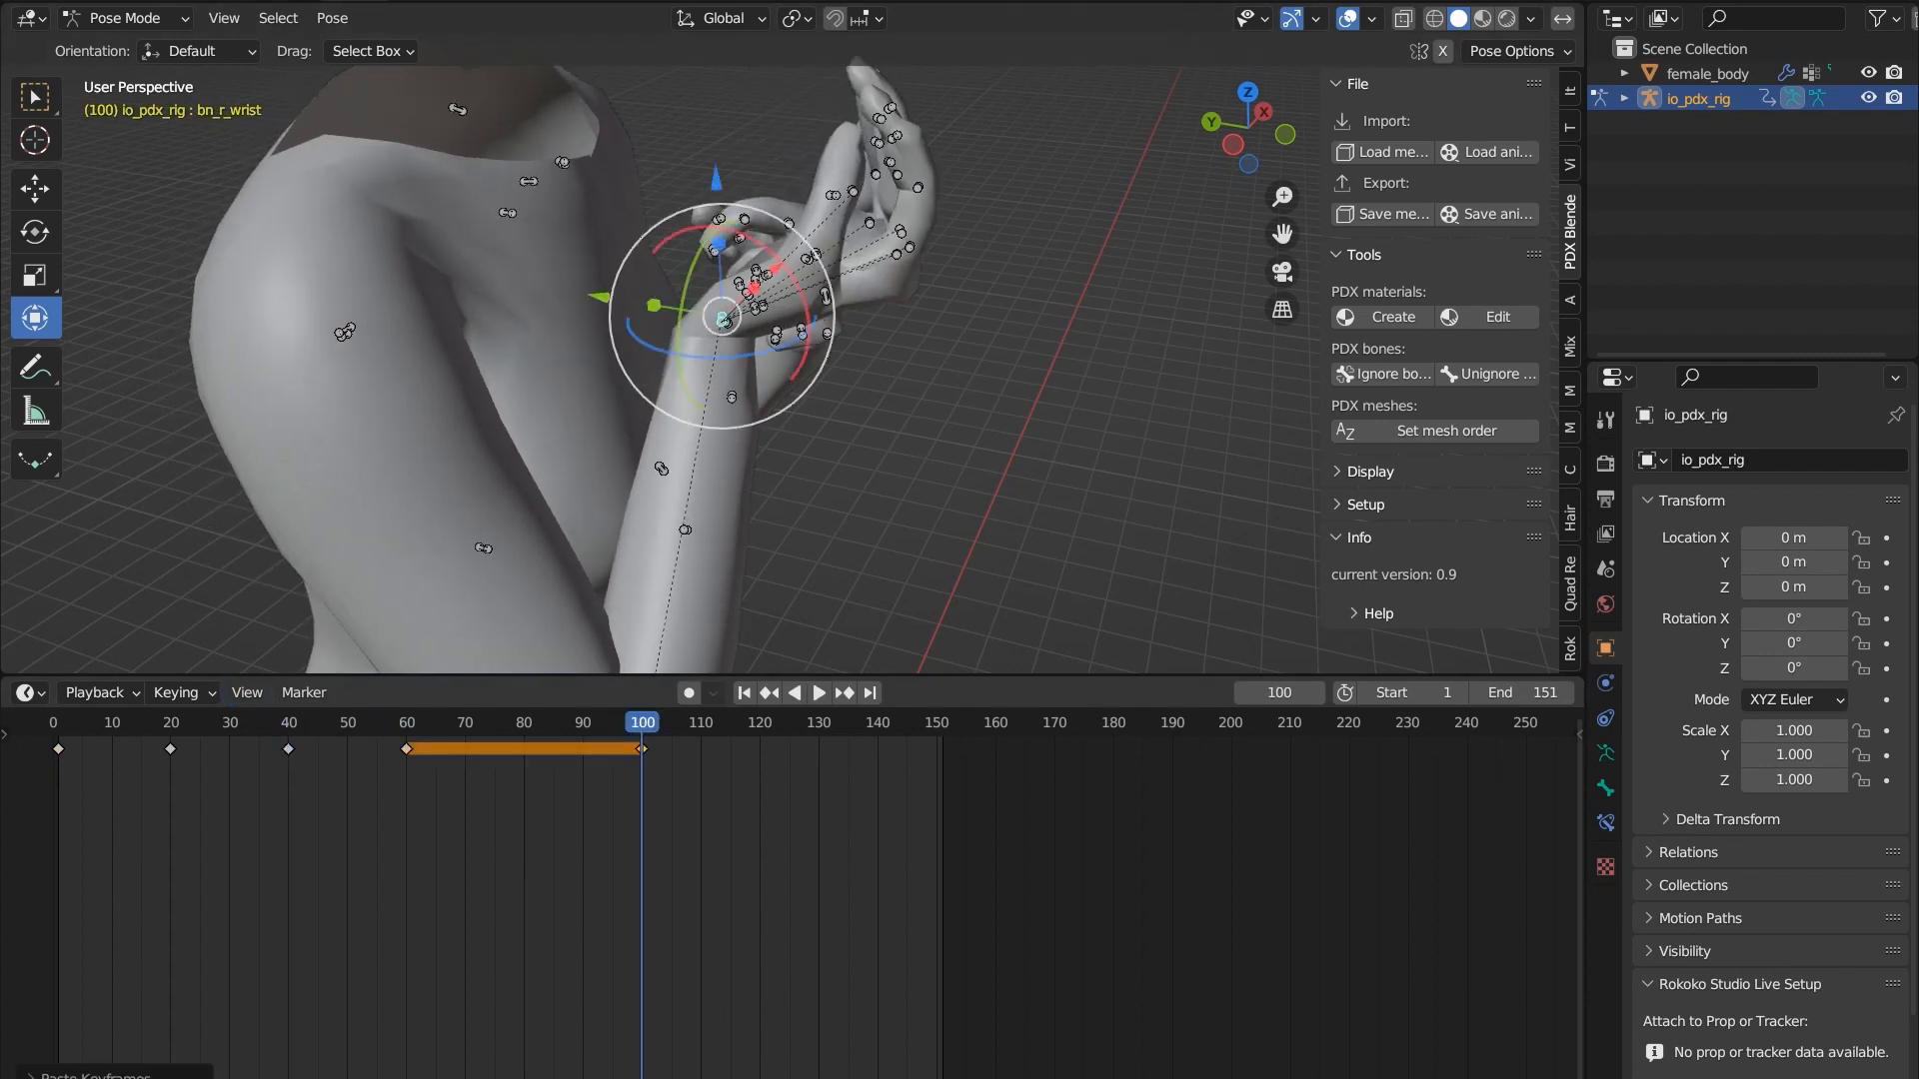
pyautogui.click(878, 722)
pyautogui.hotkey('ctrl', 'v')
pyautogui.click(524, 722)
pyautogui.hotkey('ctrl', 'v')
pyautogui.click(759, 722)
pyautogui.hotkey('ctrl', 'v')
pyautogui.moveTo(760, 721); pyautogui.dragTo(165, 722)
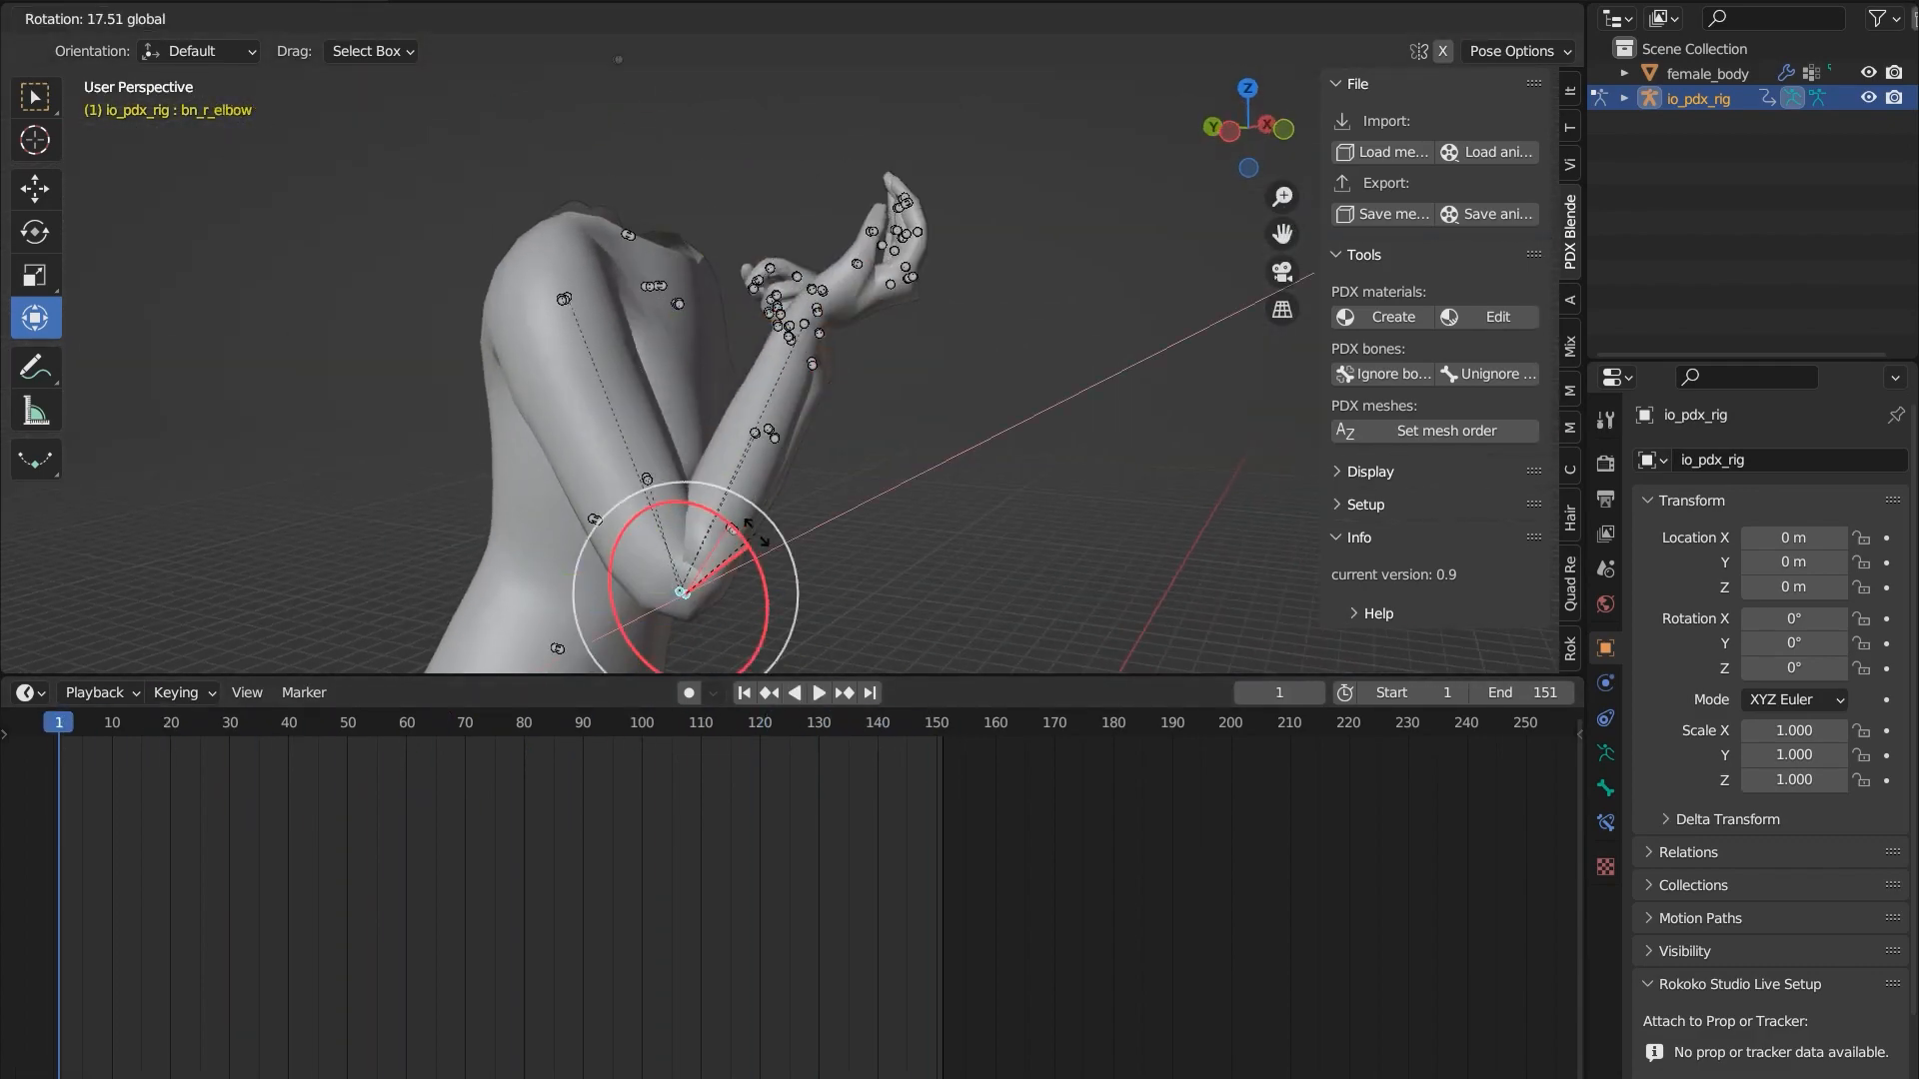
# - Keyframe the rotated right elbow bone bn_r_elbow at frame 1 and review the playing animation around the body
pyautogui.press('i')
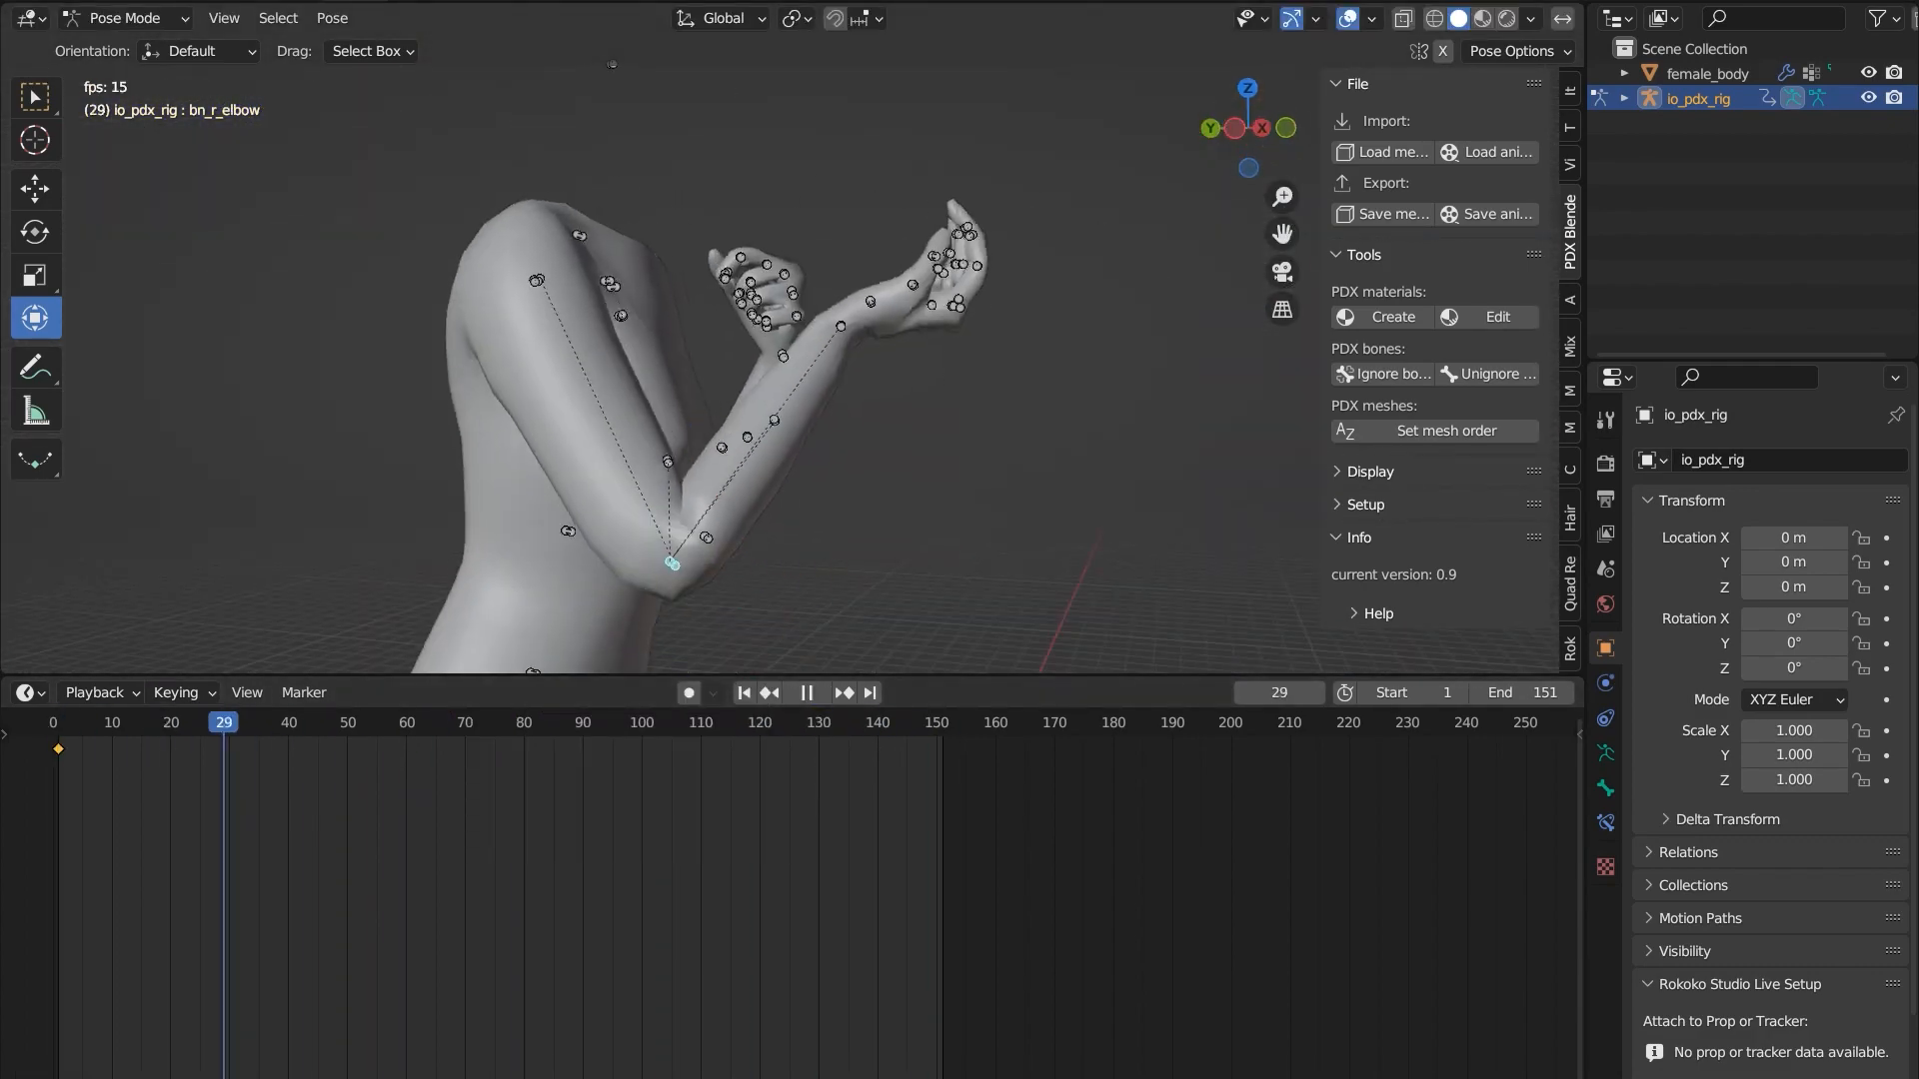
pyautogui.moveTo(1319, 439); pyautogui.dragTo(1290, 520, button='middle')
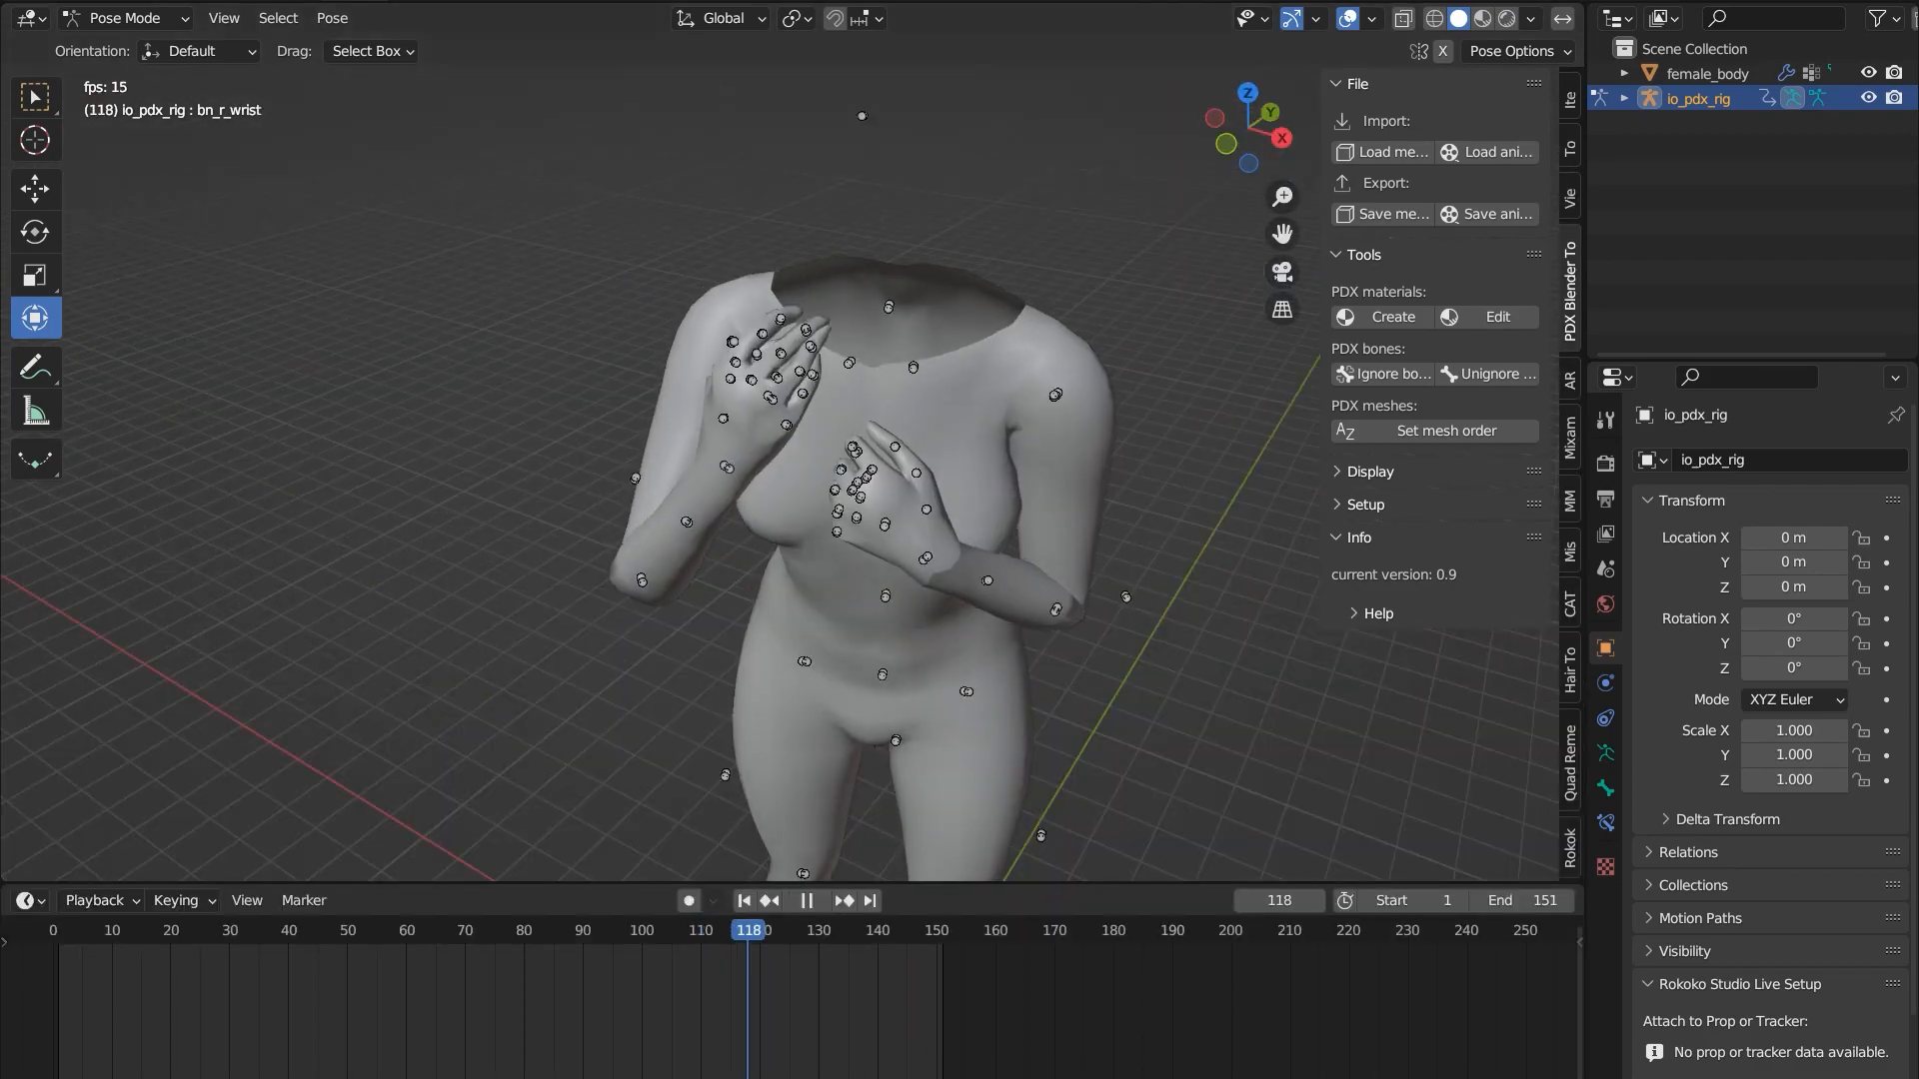
pyautogui.moveTo(779, 520); pyautogui.dragTo(1019, 462, button='middle')
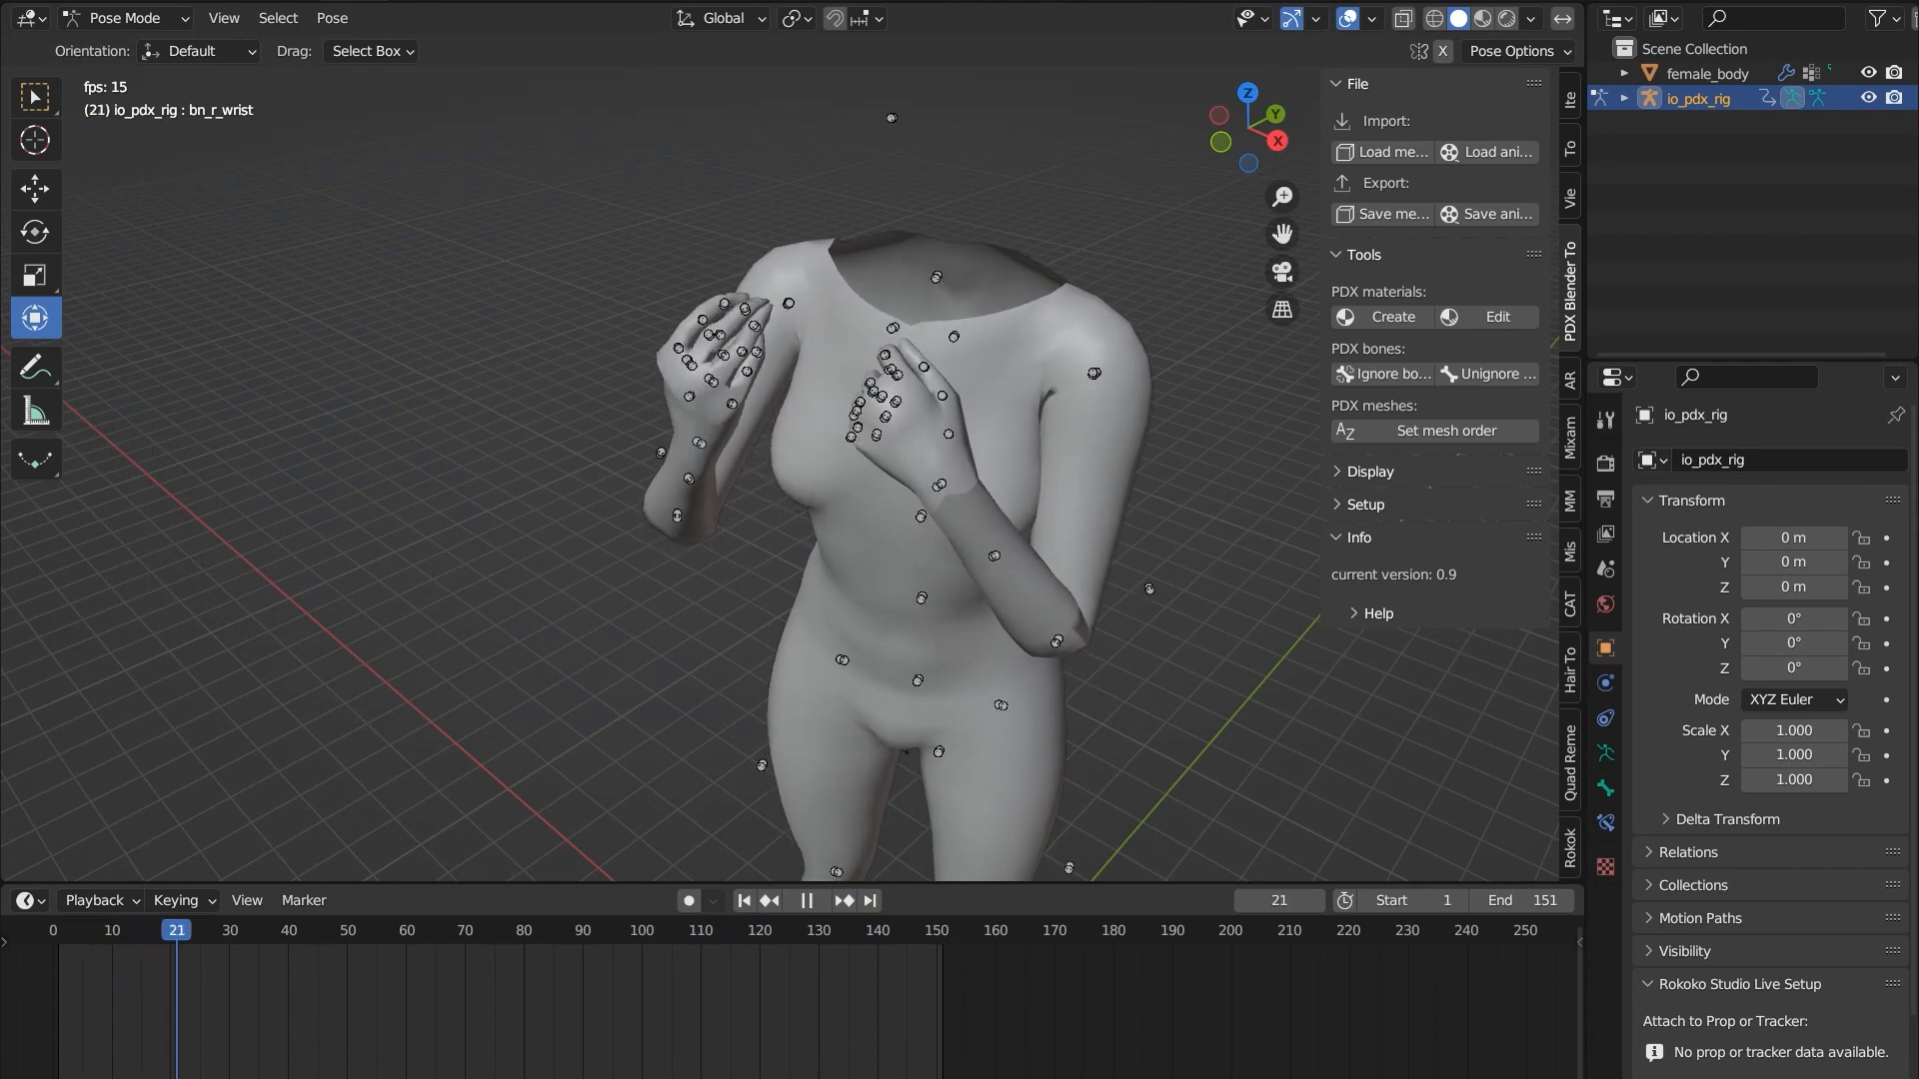
pyautogui.moveTo(799, 500)
pyautogui.mouseDown(button='middle')
pyautogui.moveTo(1059, 472)
pyautogui.moveTo(824, 500)
pyautogui.mouseUp(button='middle')
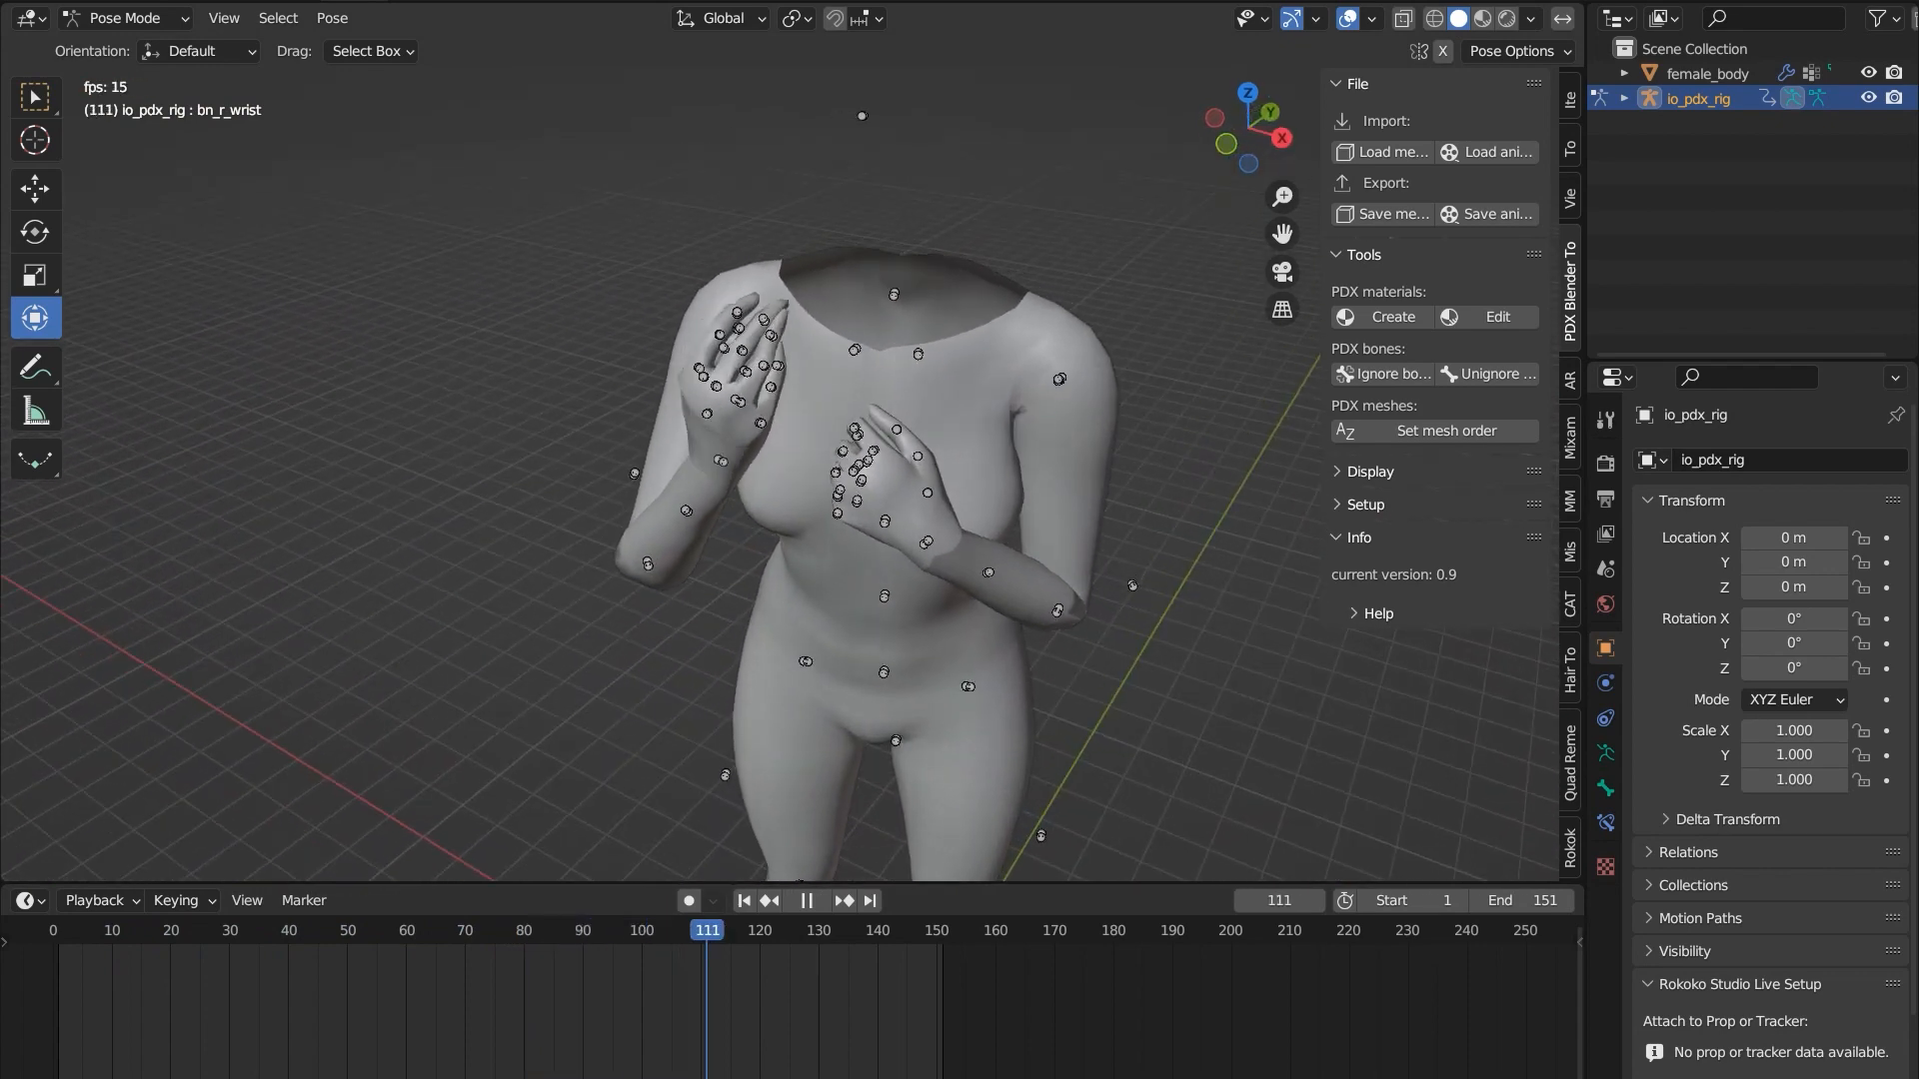